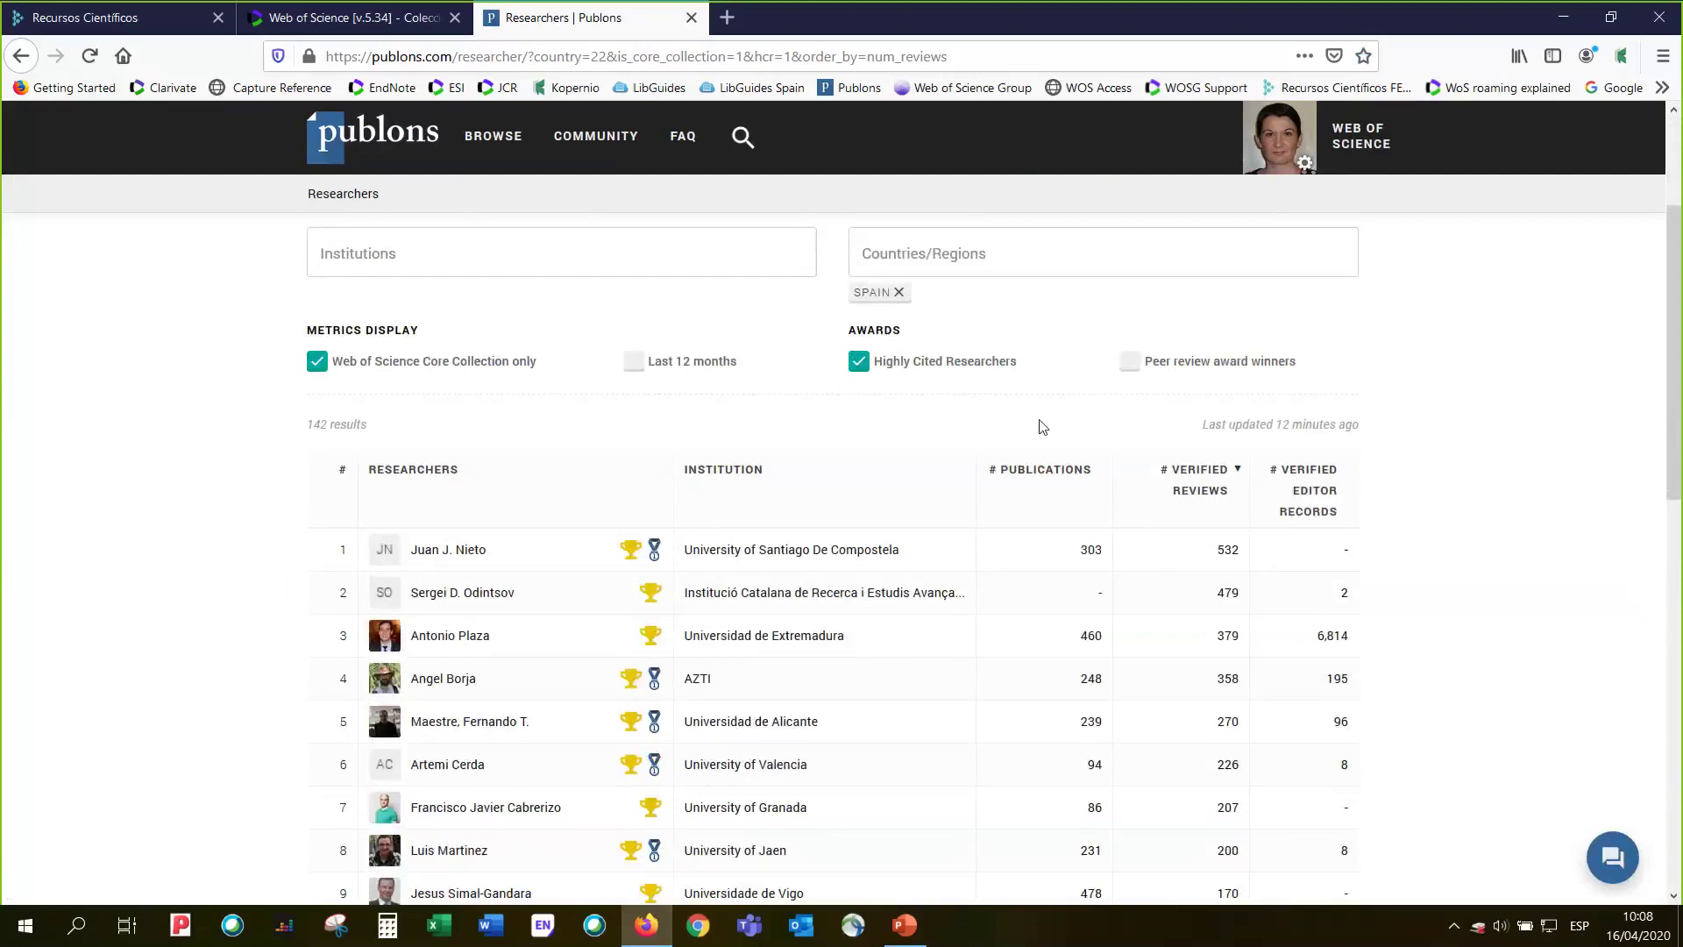
# - Open the Publons profile of the highly cited researcher from Universidad de Extremadura
pyautogui.click(445, 642)
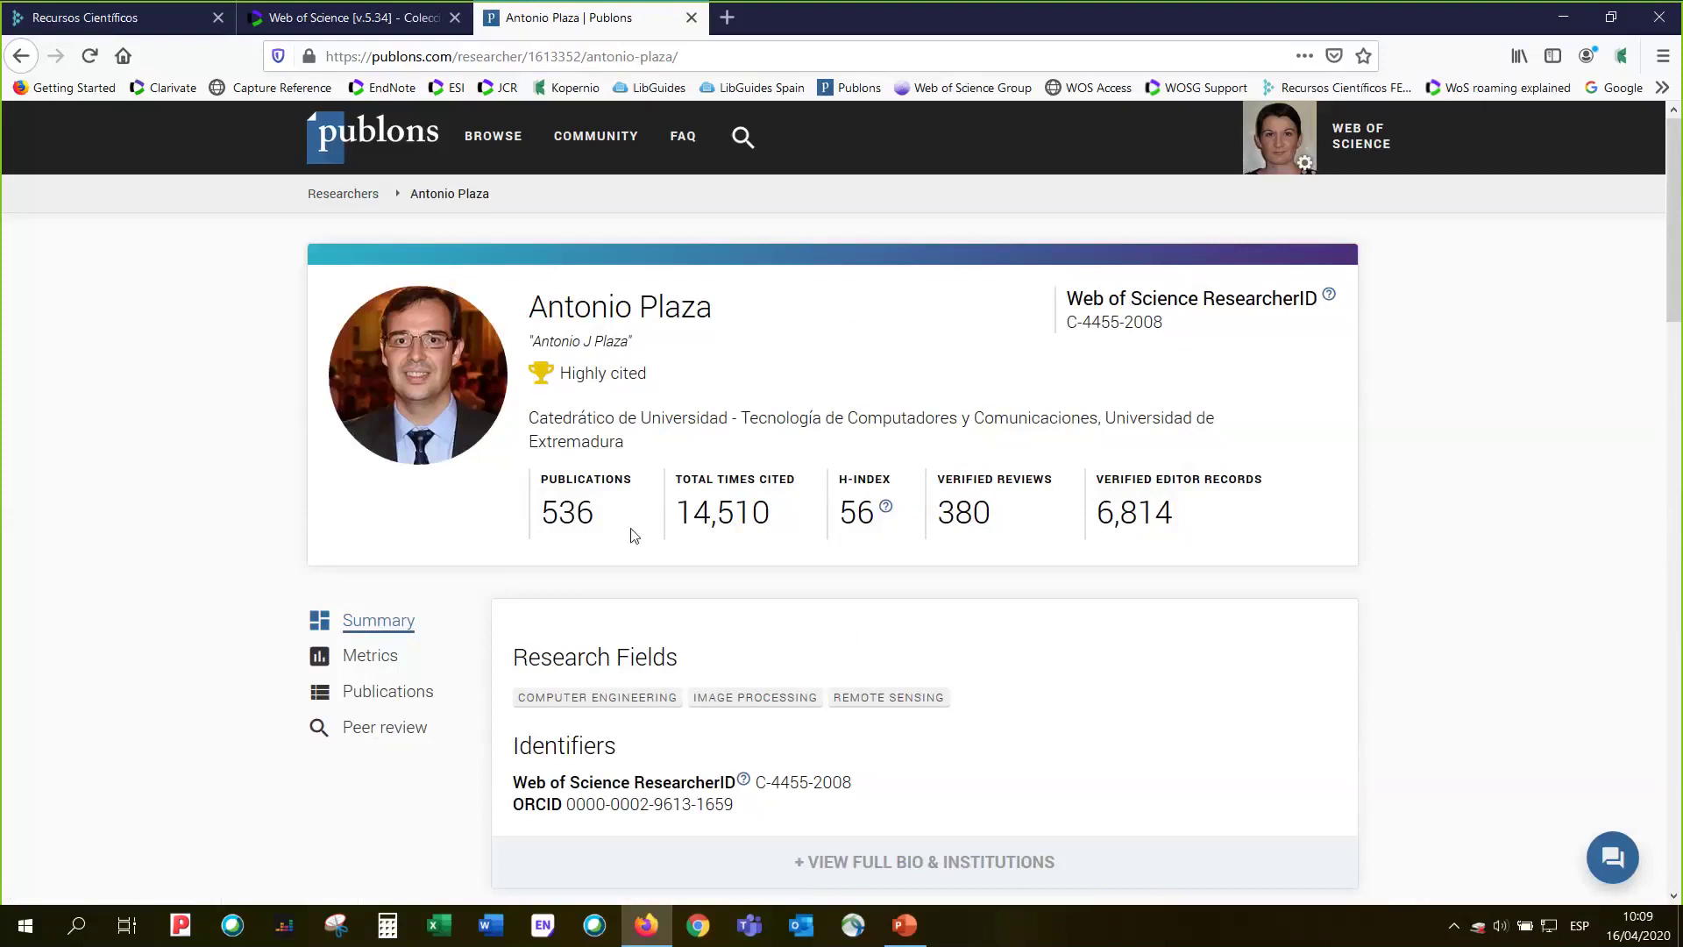
# - In Web of Science, run a basic search by Autor for the researcher's surname and first initial followed by an asterisk wildcard
pyautogui.click(377, 23)
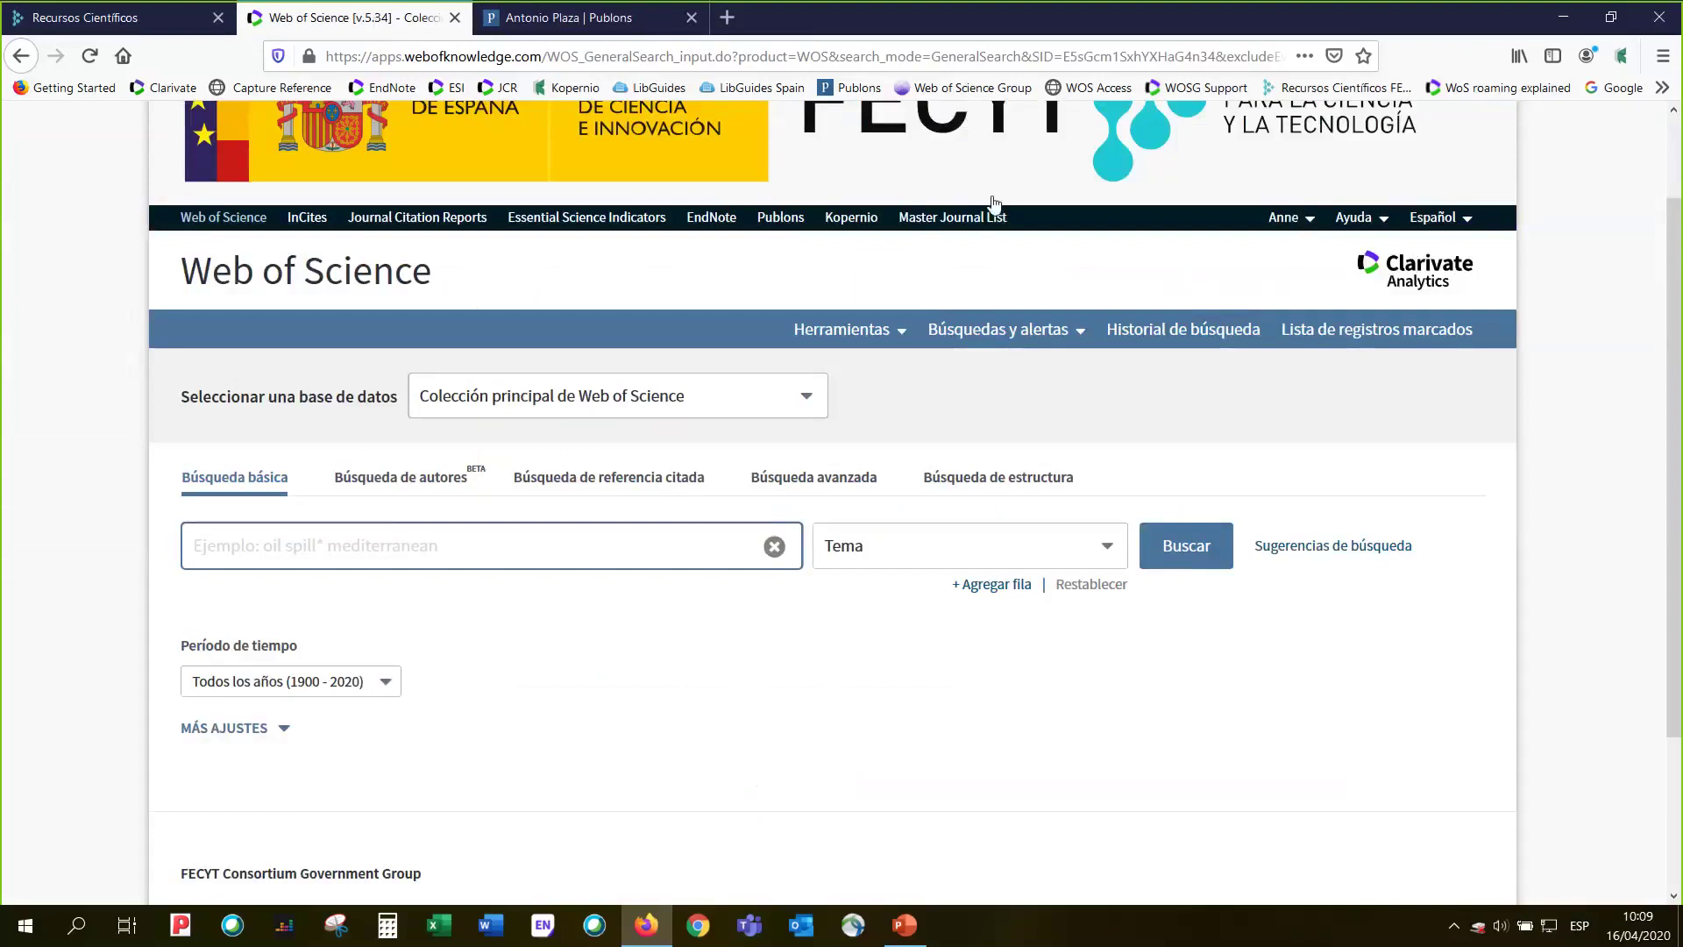
pyautogui.click(1109, 553)
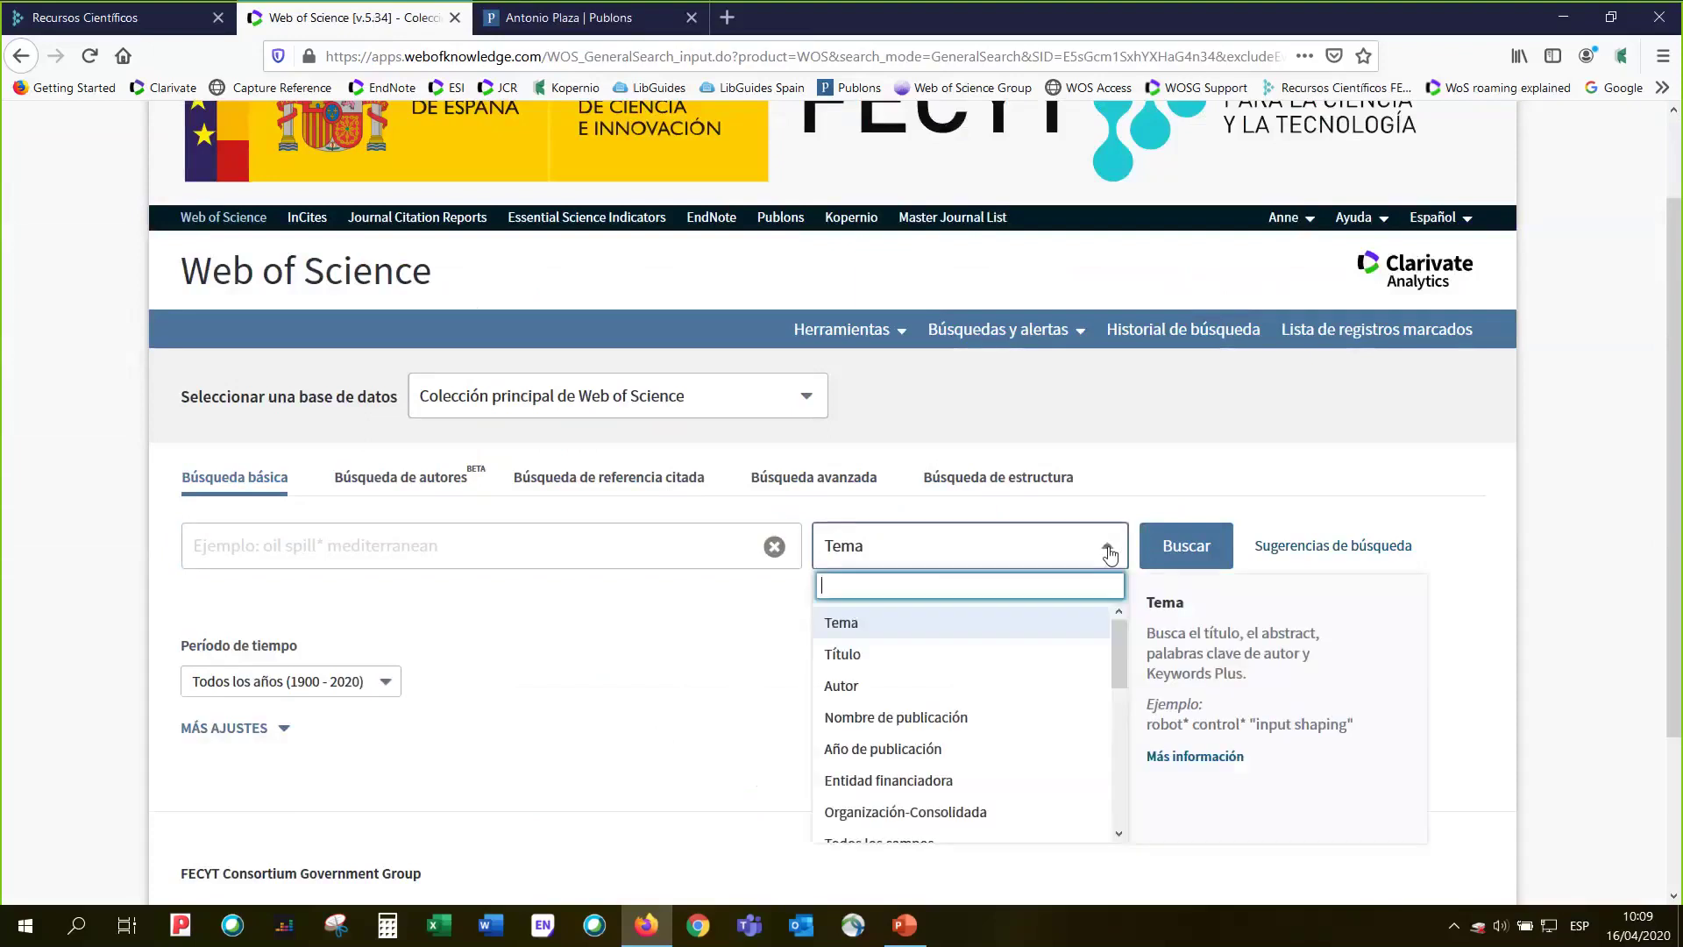
pyautogui.click(1043, 693)
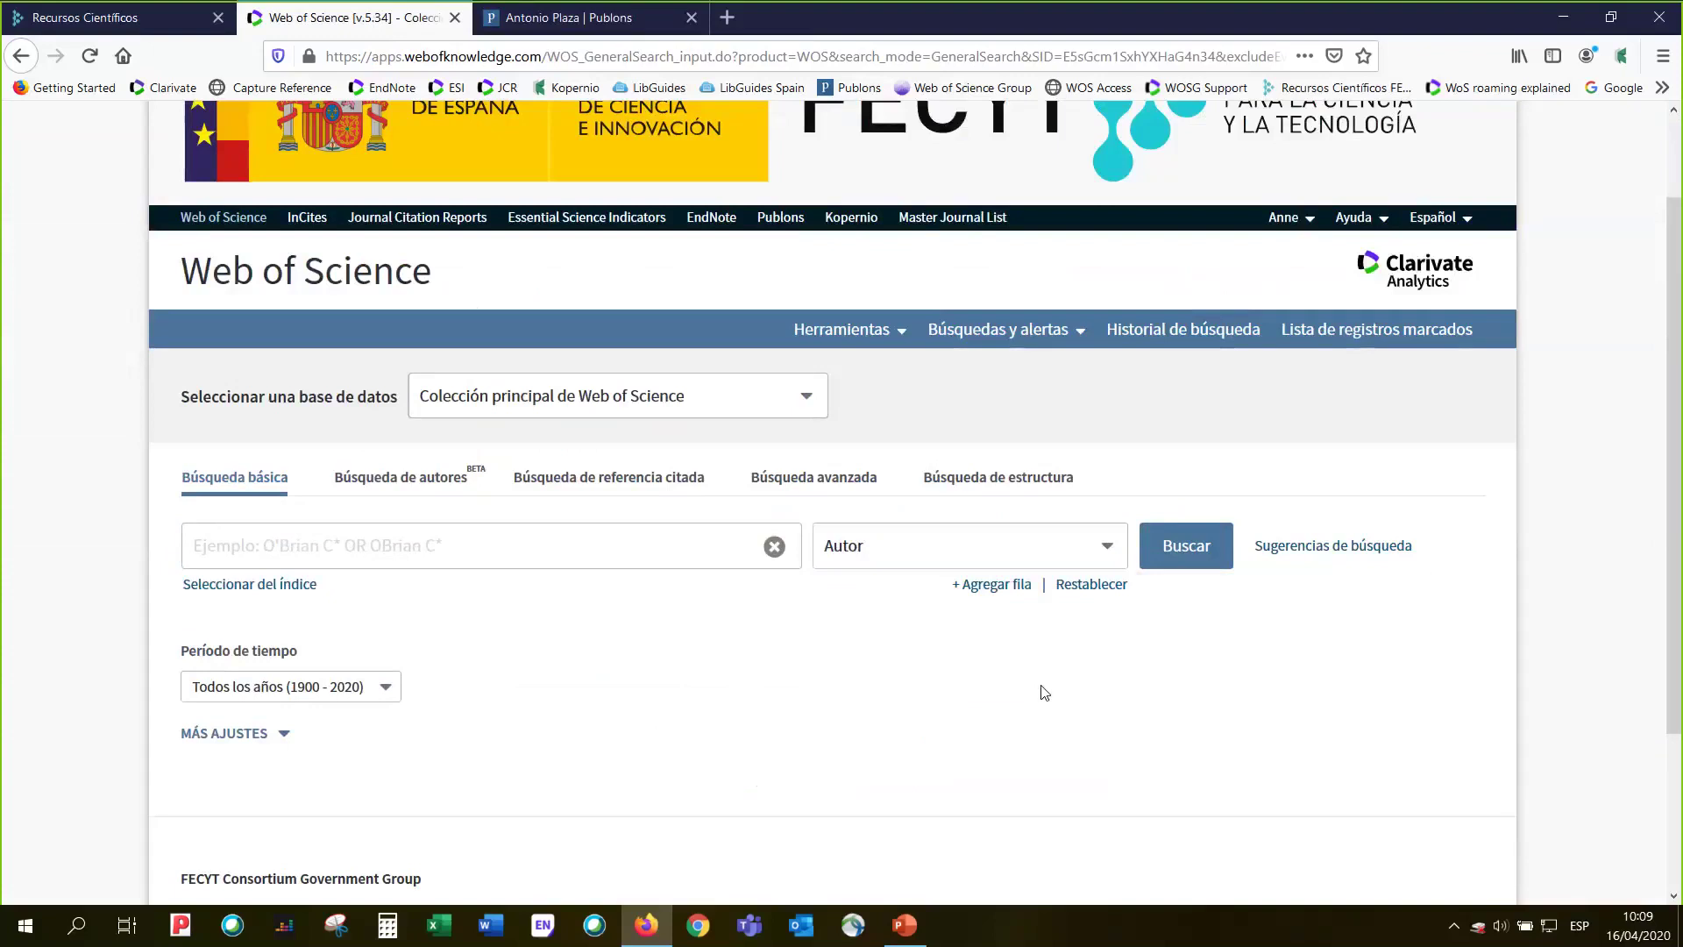
pyautogui.click(1107, 550)
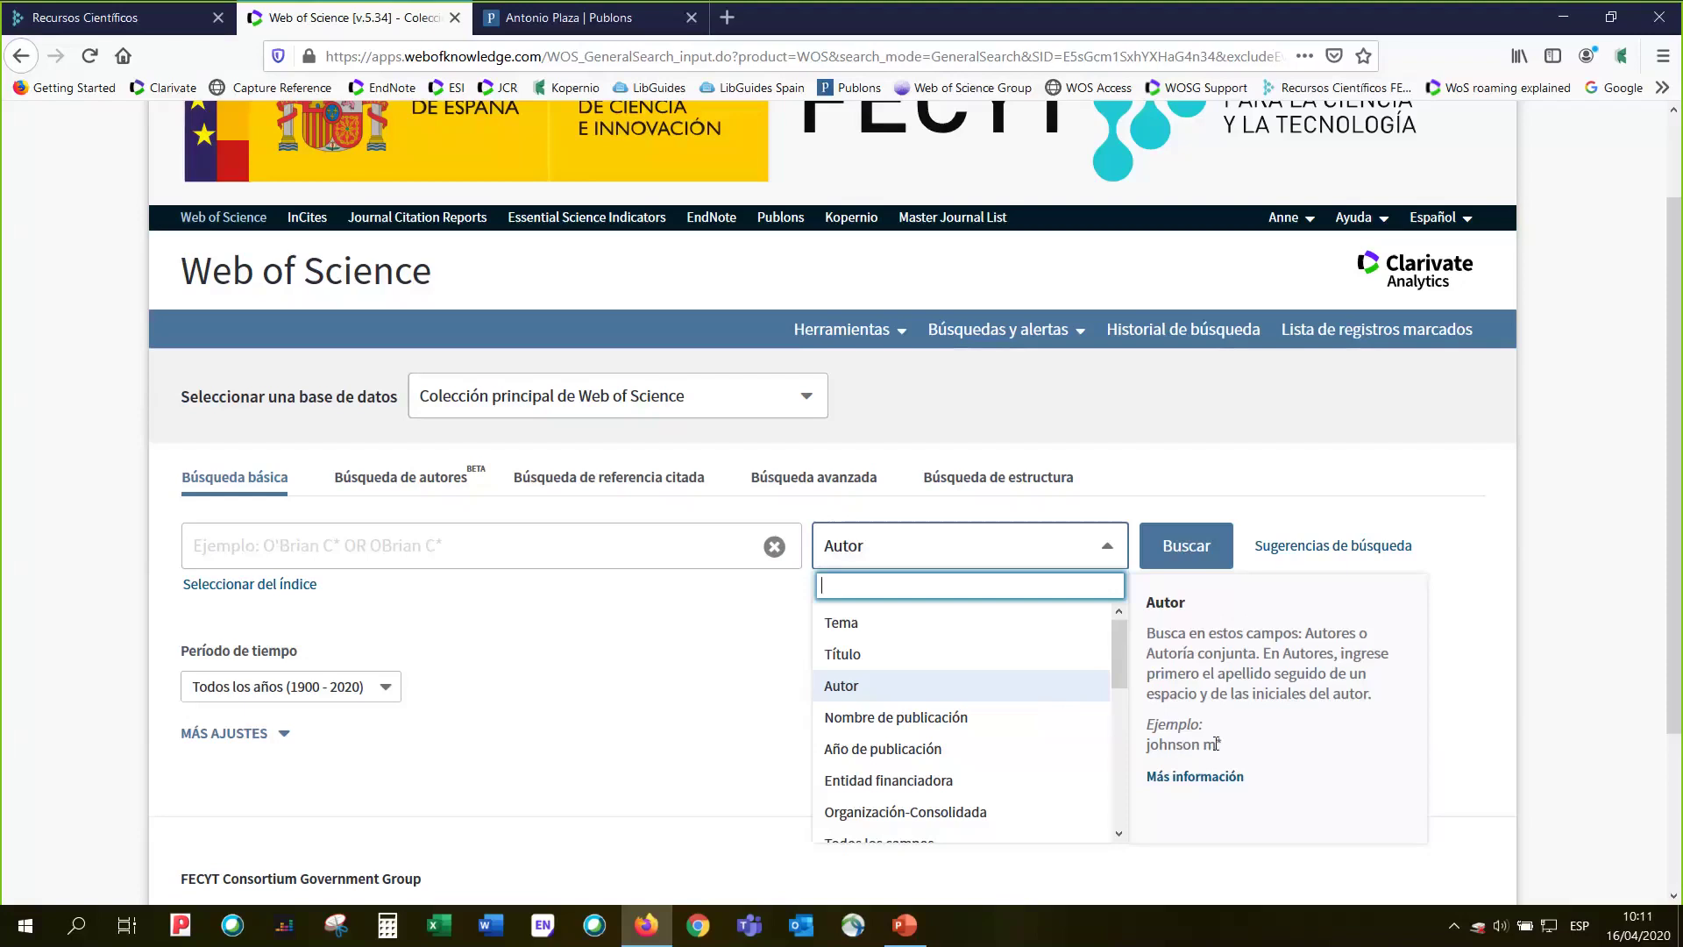
pyautogui.click(342, 544)
pyautogui.write('pl')
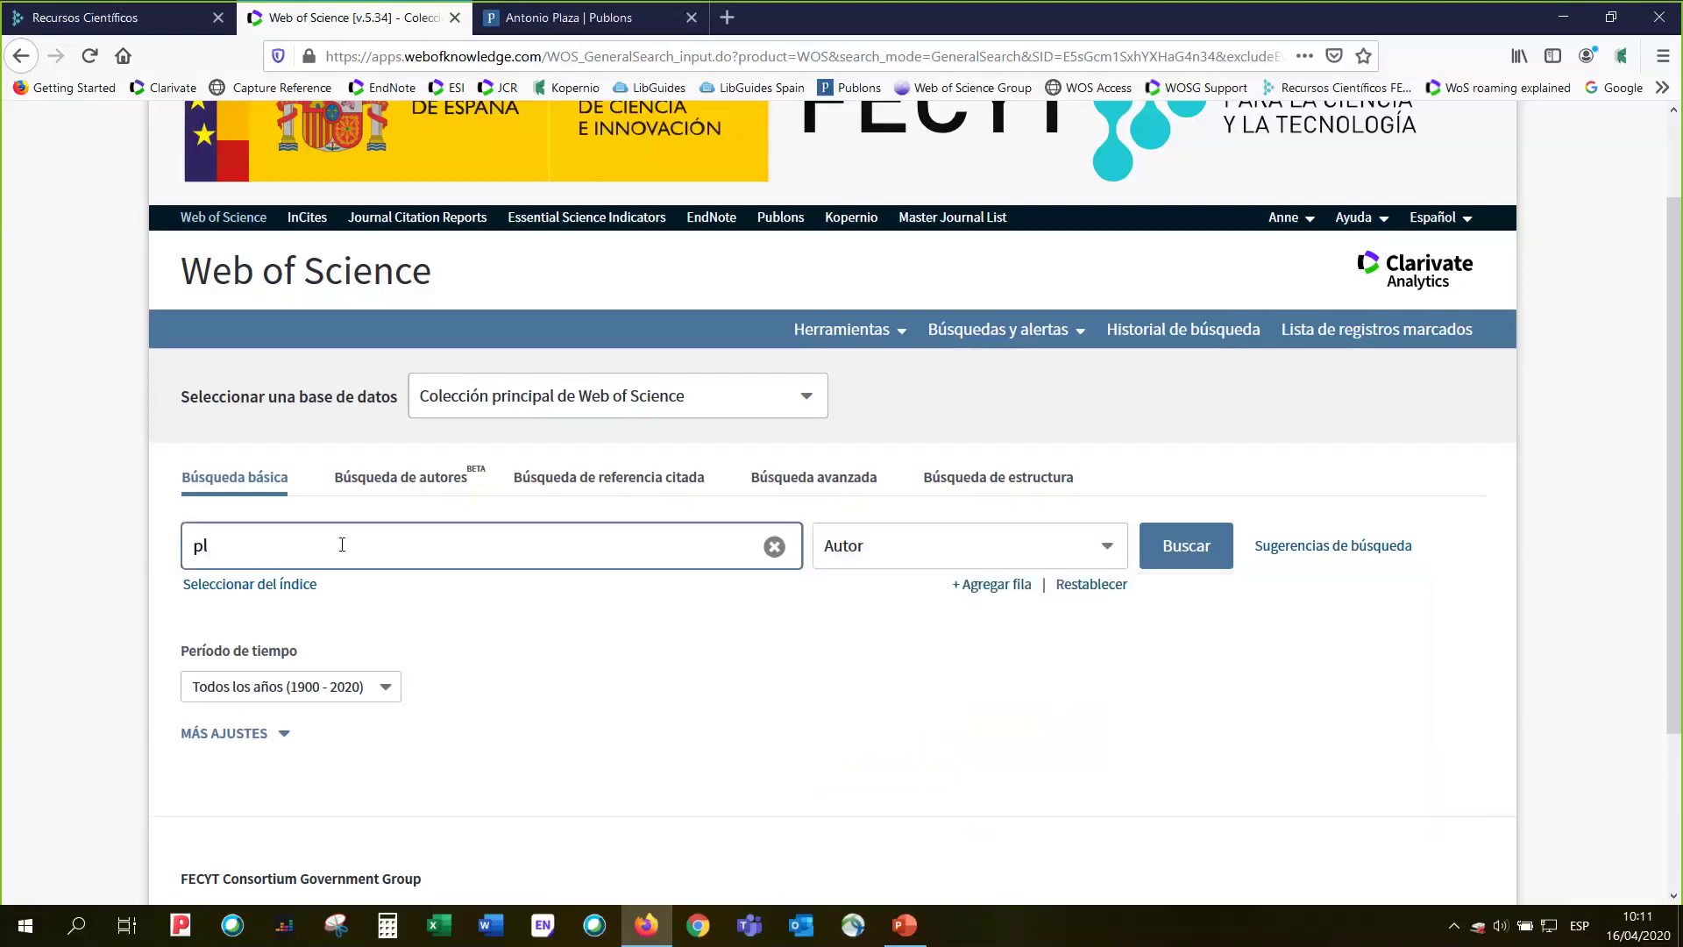
pyautogui.write('aza a*')
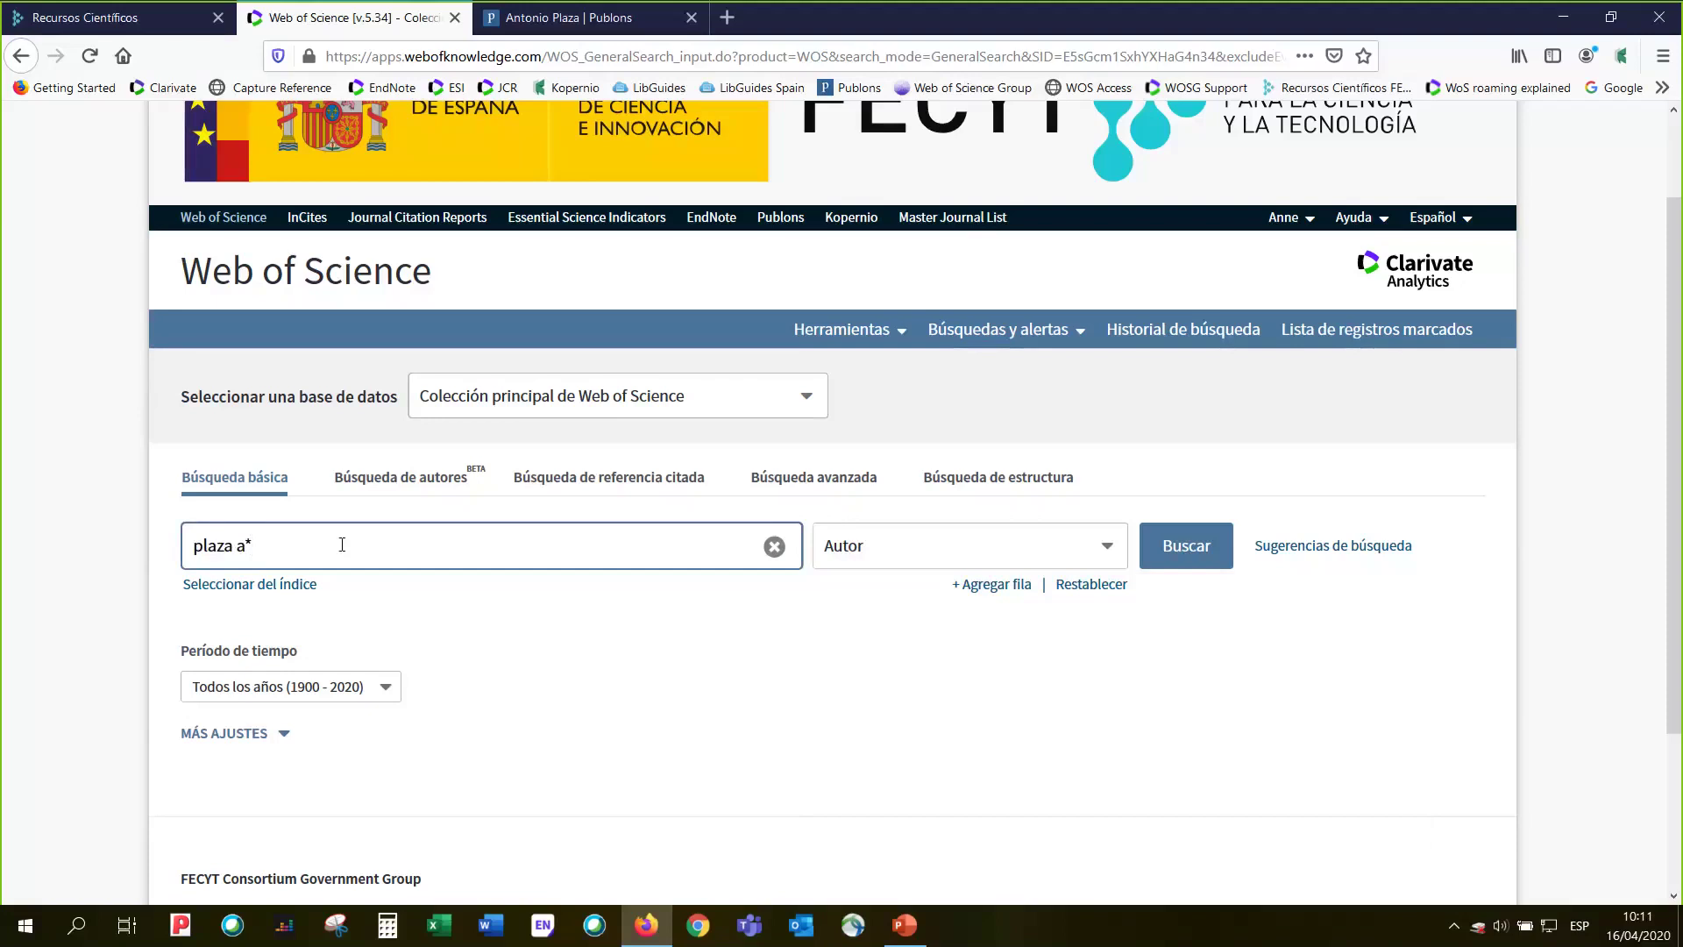
pyautogui.click(1197, 561)
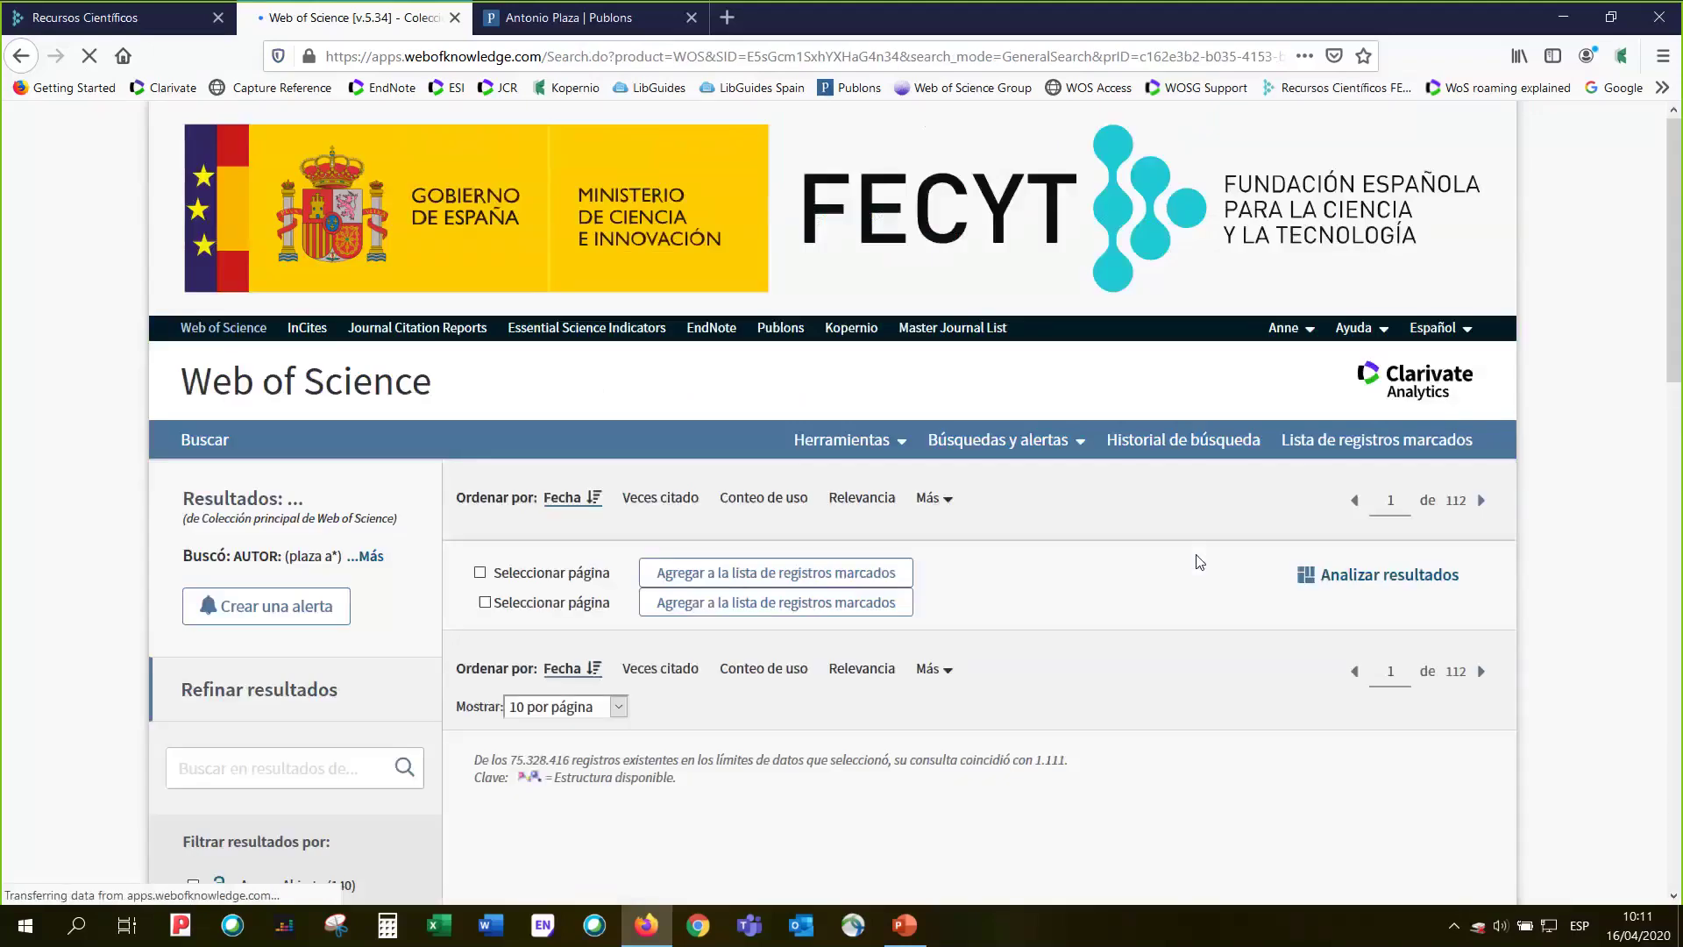
pyautogui.scroll(-1, 1584, 357)
pyautogui.scroll(-1, 1585, 356)
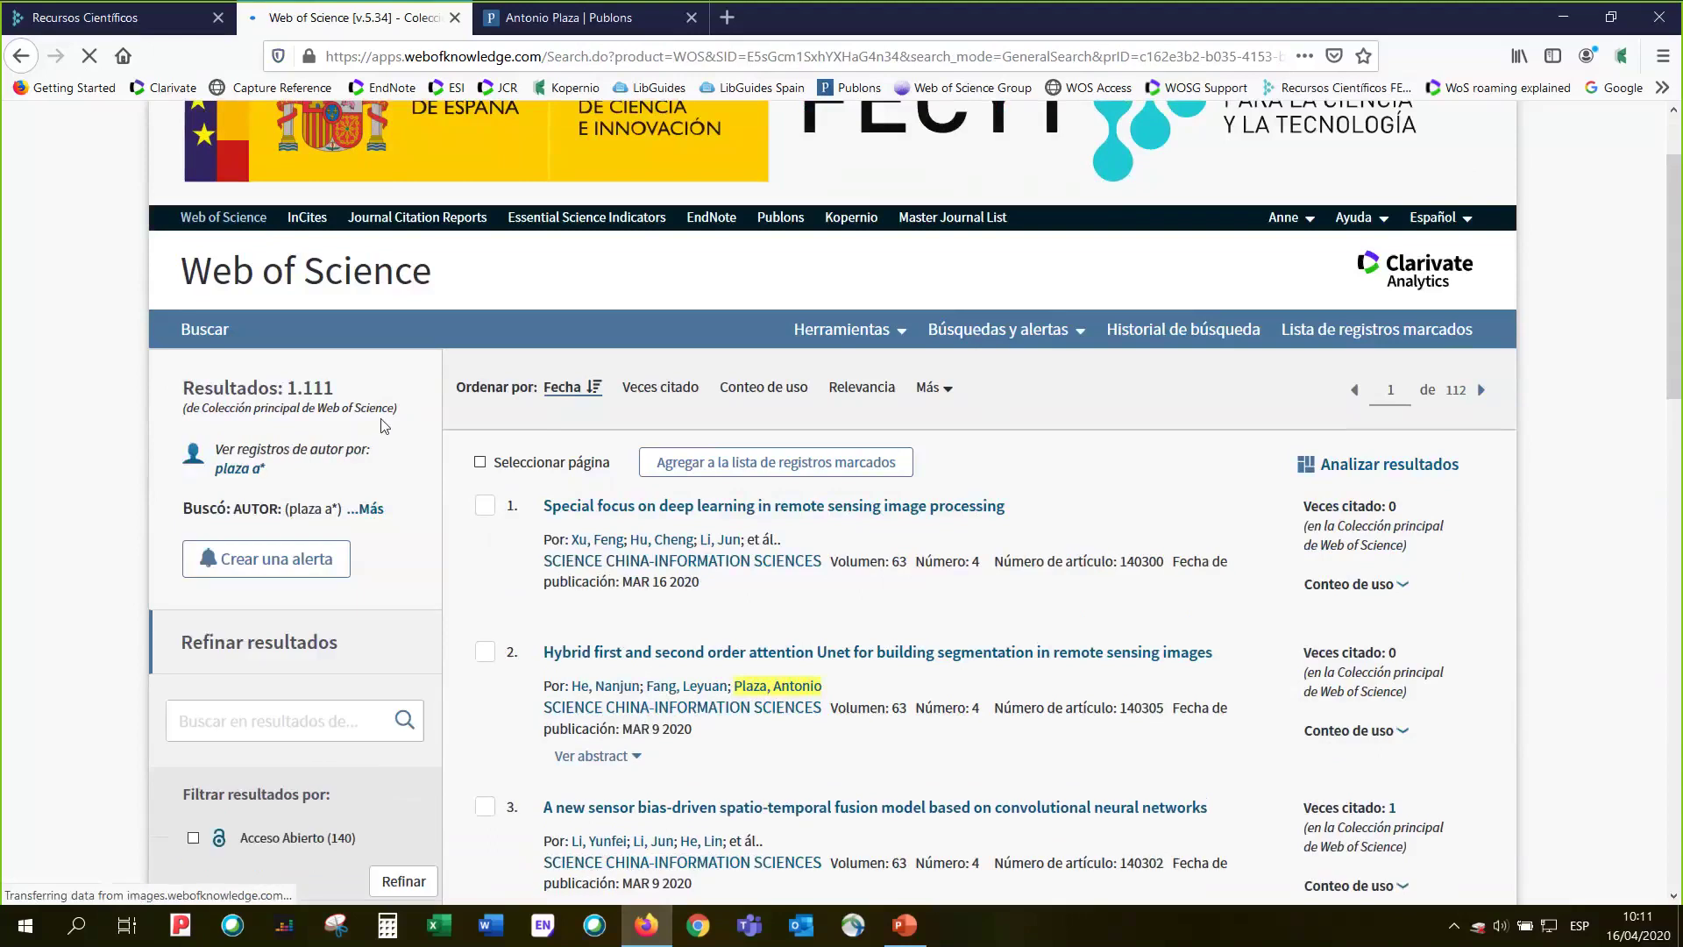
# - Return from the researcher's Publons profile to the list of highly cited researchers in Spain
pyautogui.hotkey('ctrl', 'Tab')
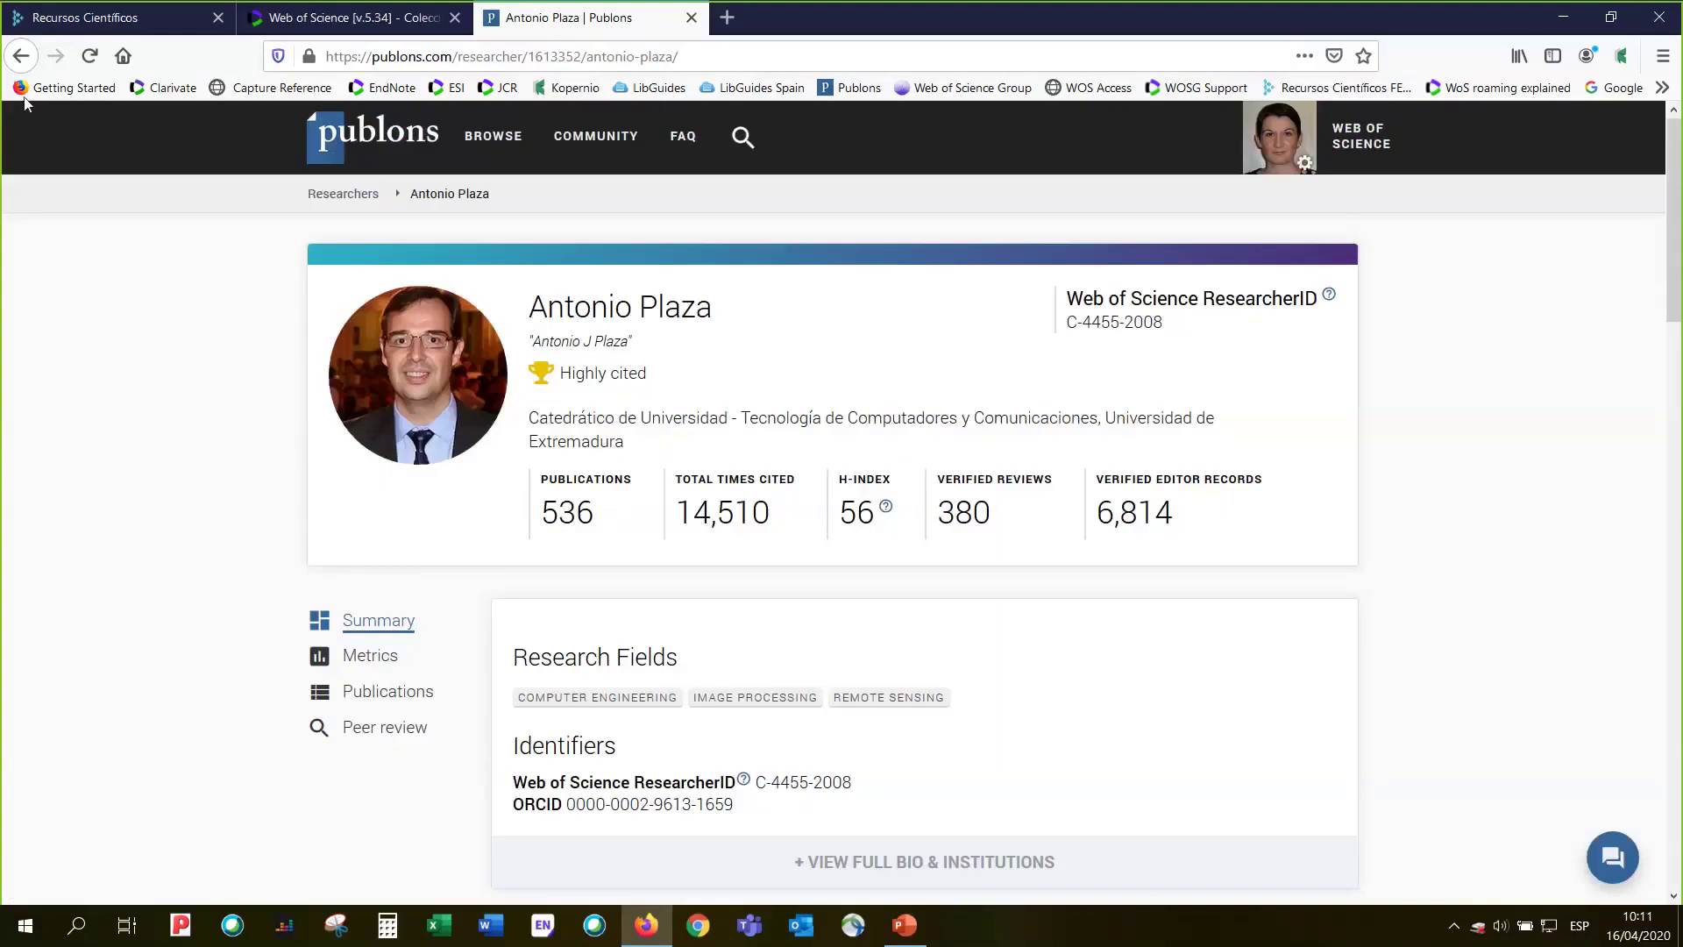
pyautogui.click(19, 57)
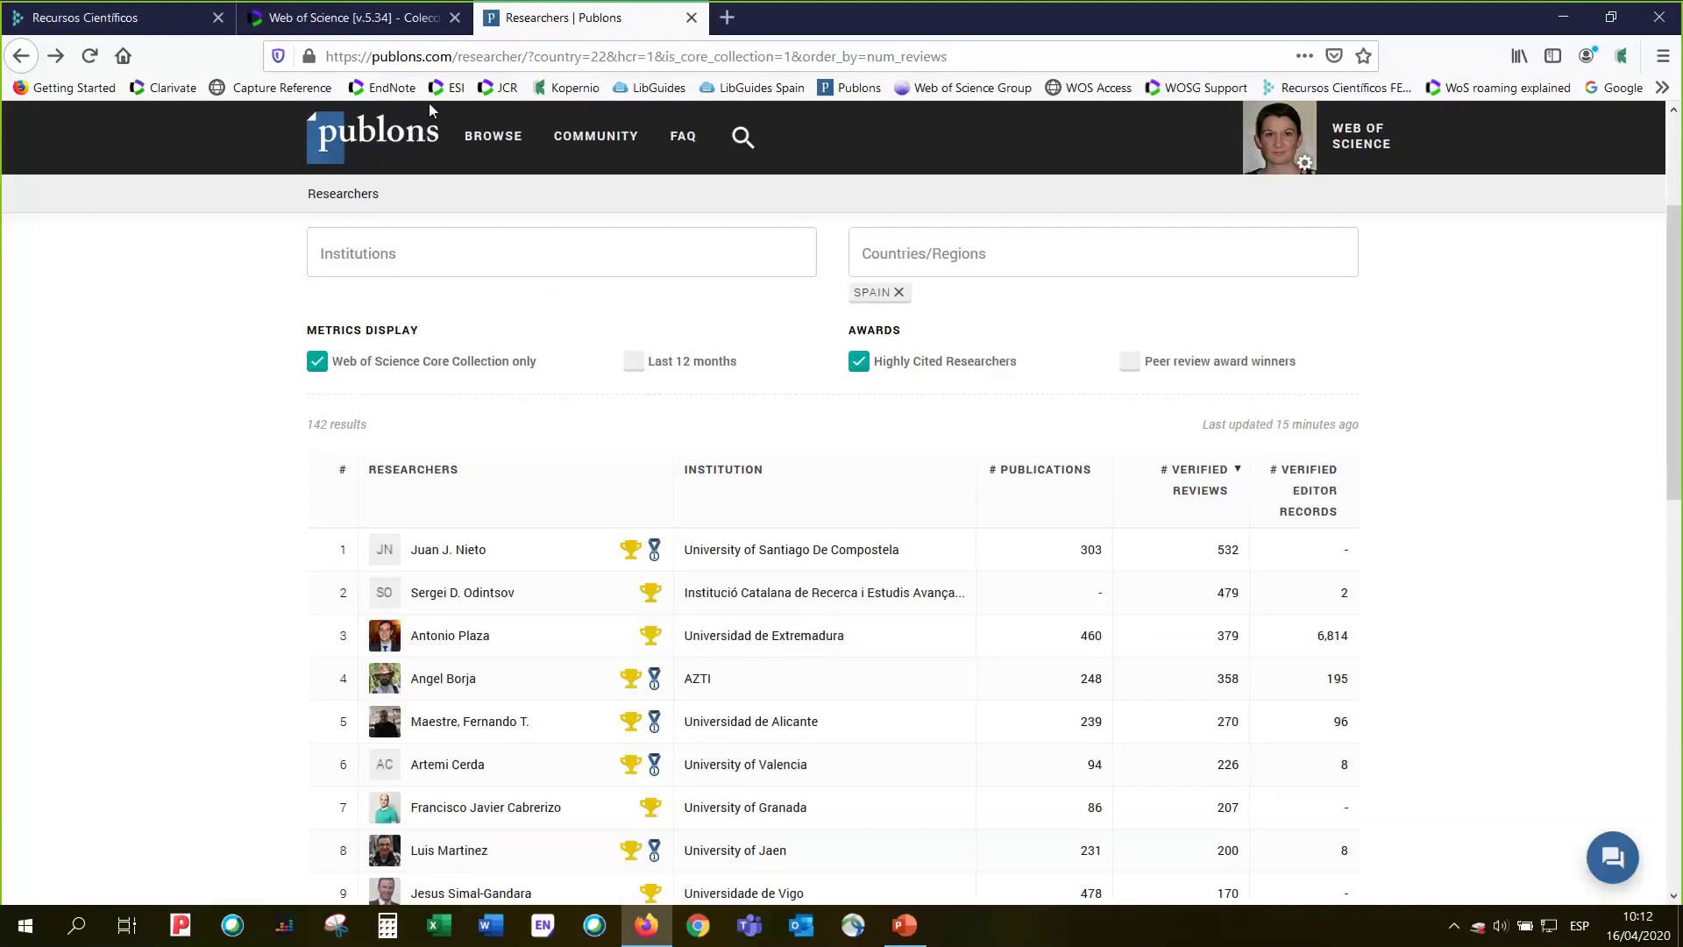
# - Examine the highlighted author name variants in the first page of Web of Science results for the wildcard search
pyautogui.click(361, 22)
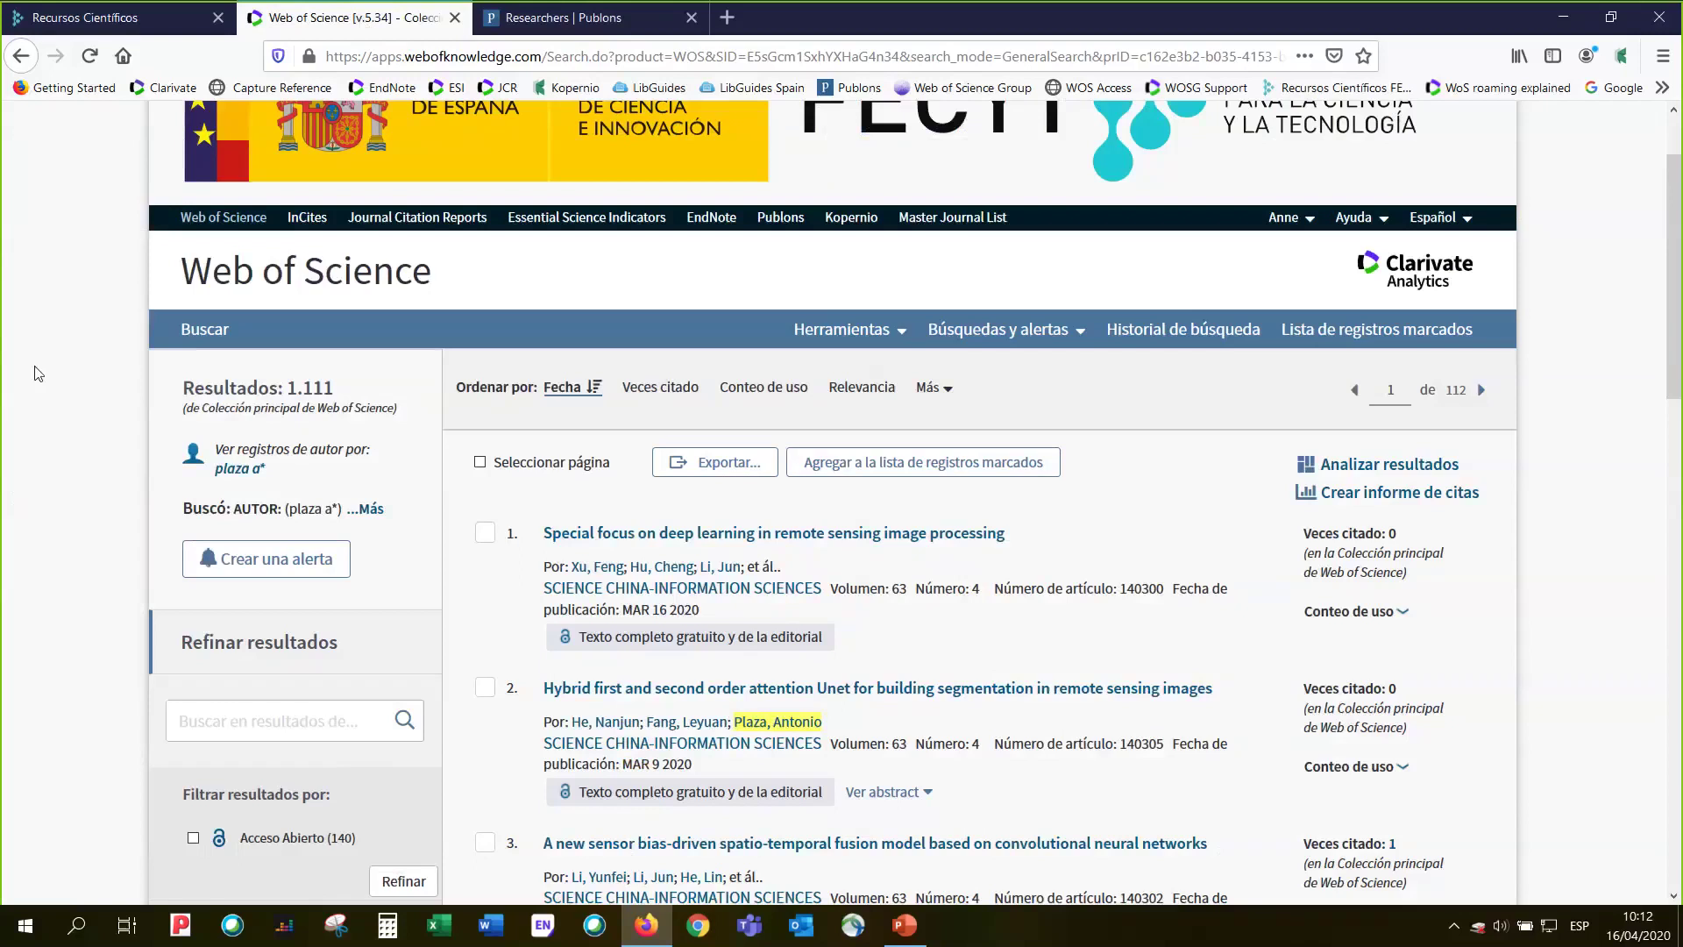
pyautogui.scroll(-5, 37, 373)
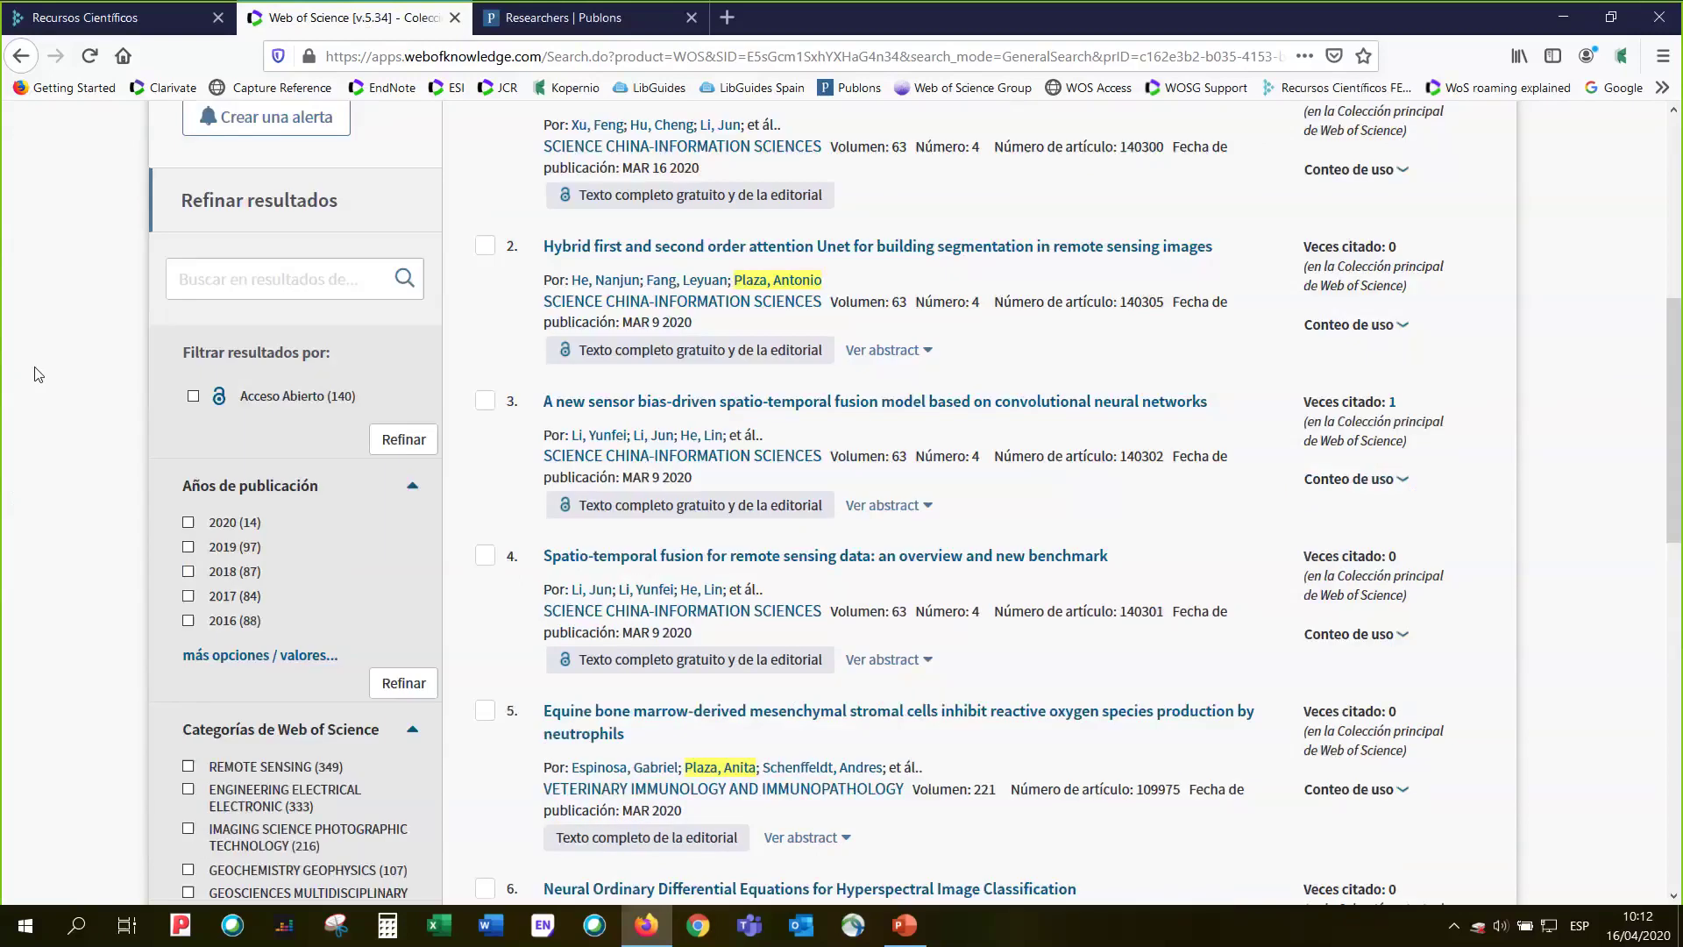
pyautogui.scroll(-1, 755, 445)
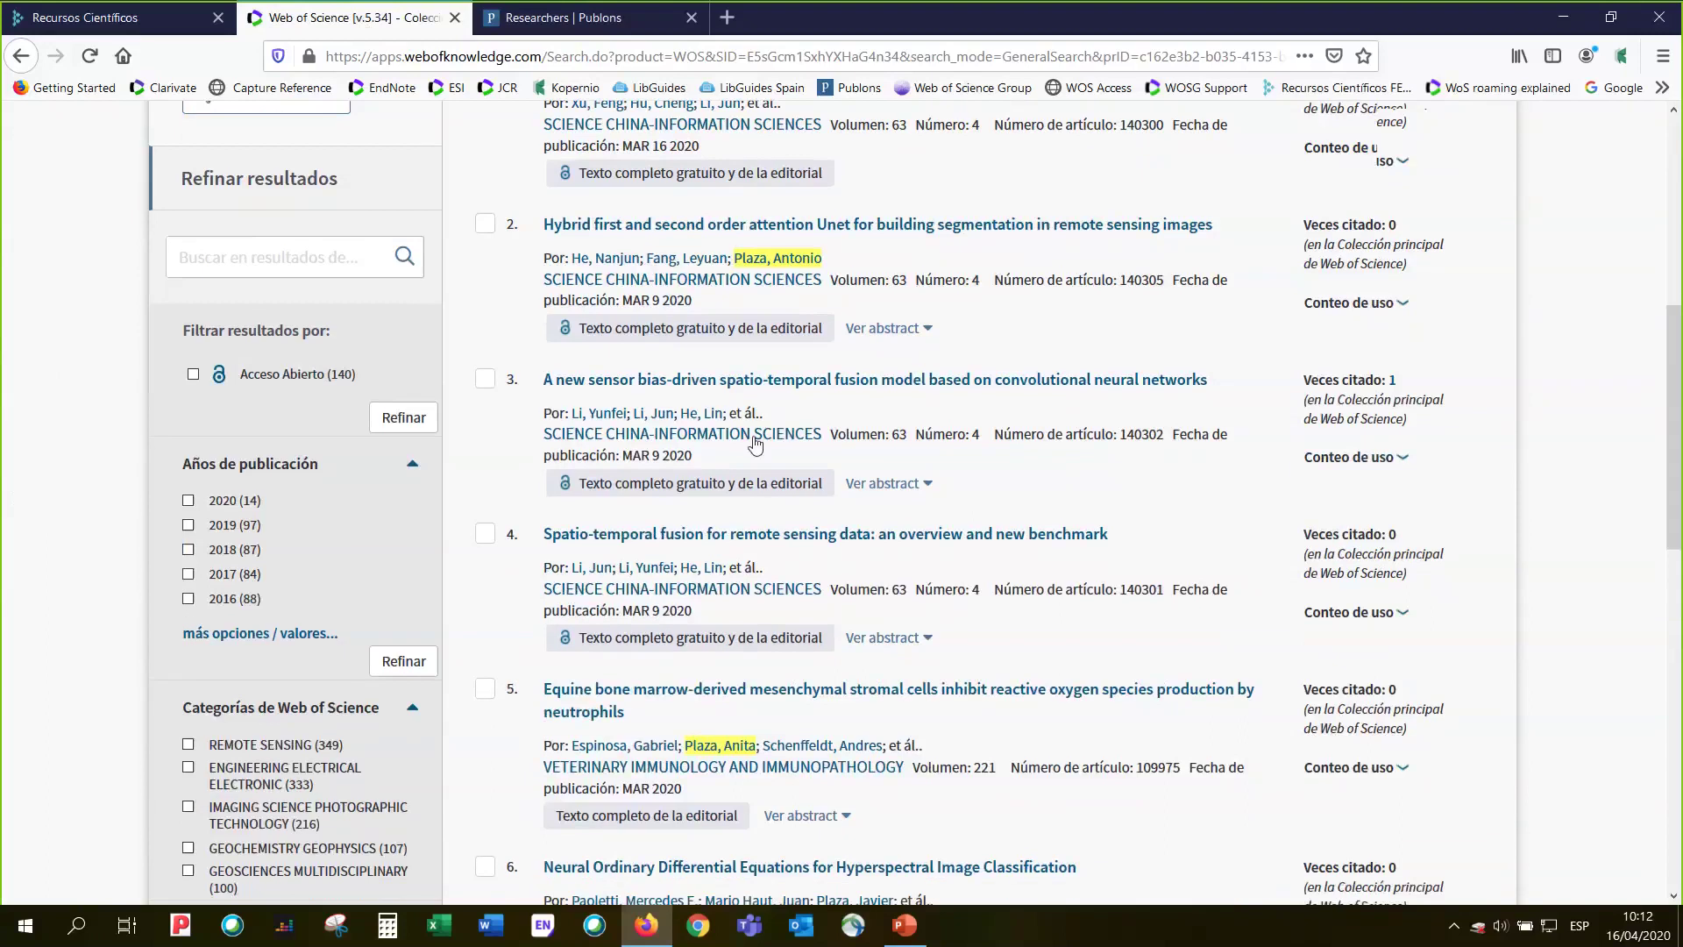
pyautogui.scroll(-5, 1083, 573)
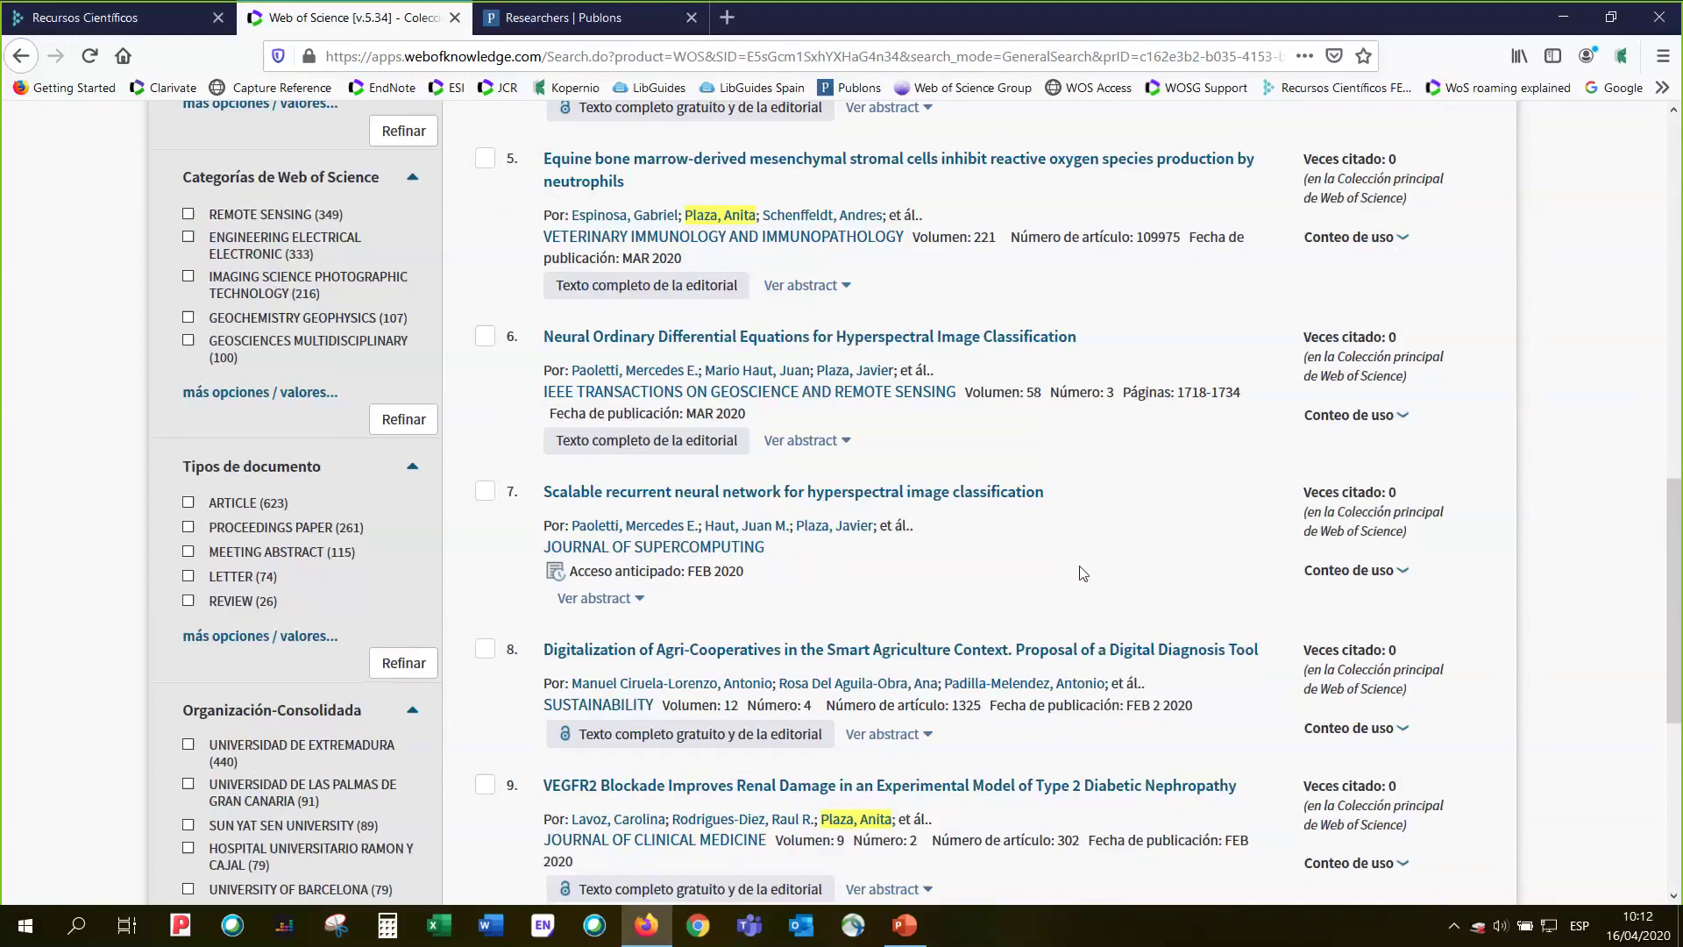
pyautogui.scroll(-2, 965, 605)
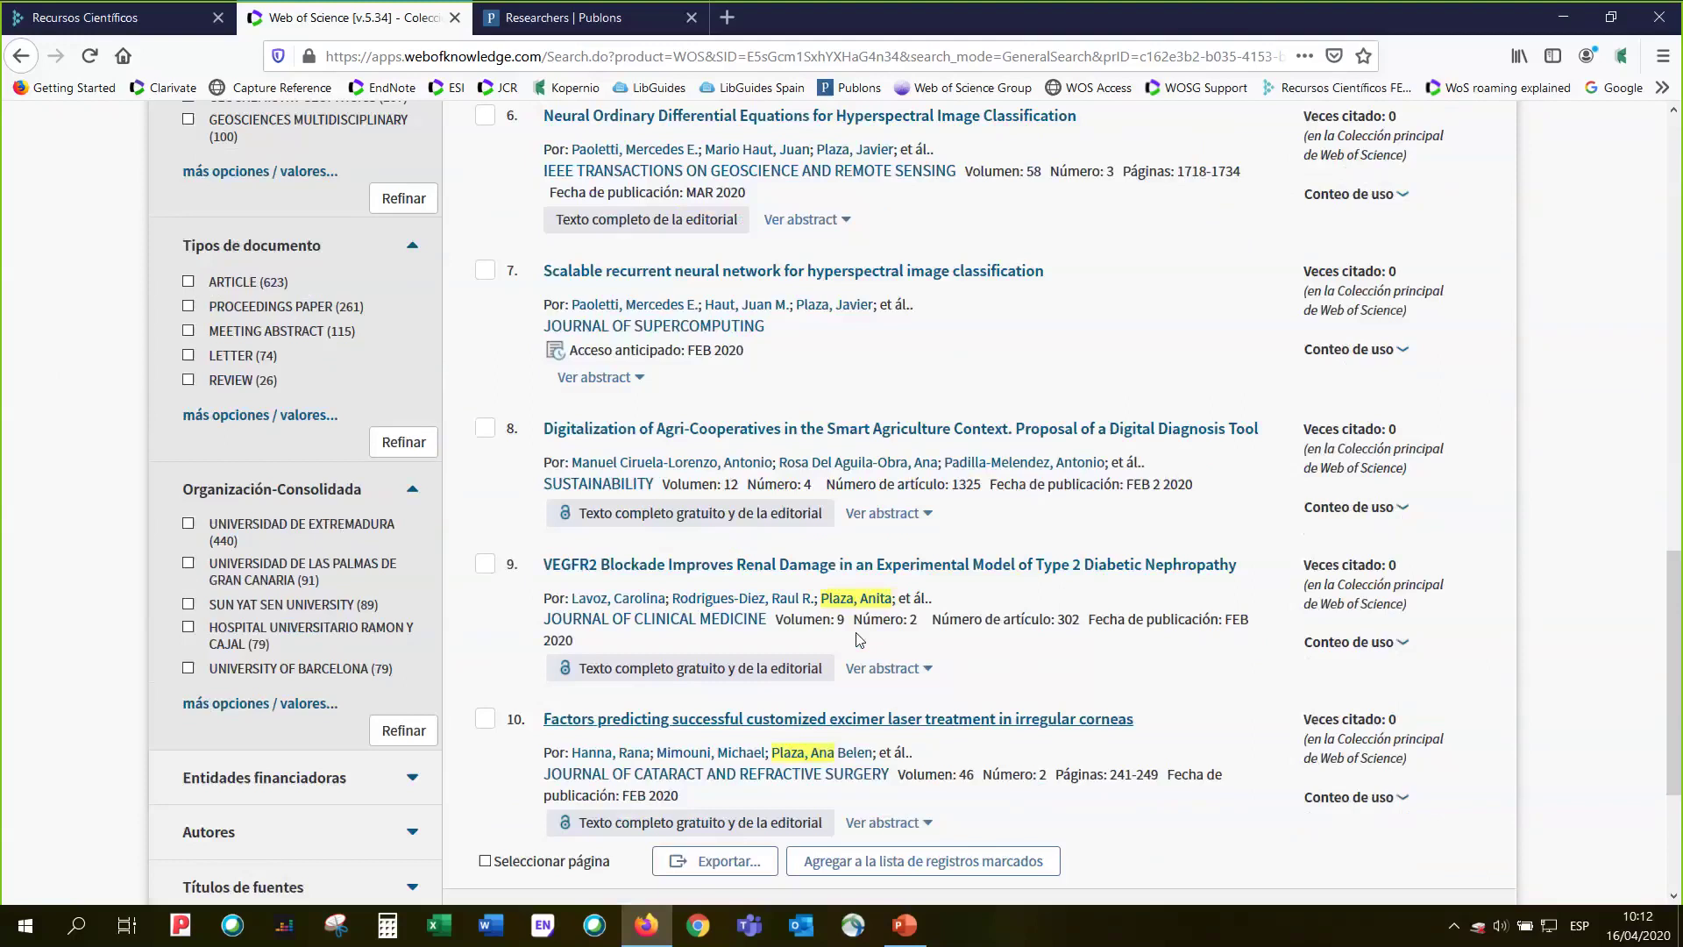
pyautogui.scroll(-1, 964, 675)
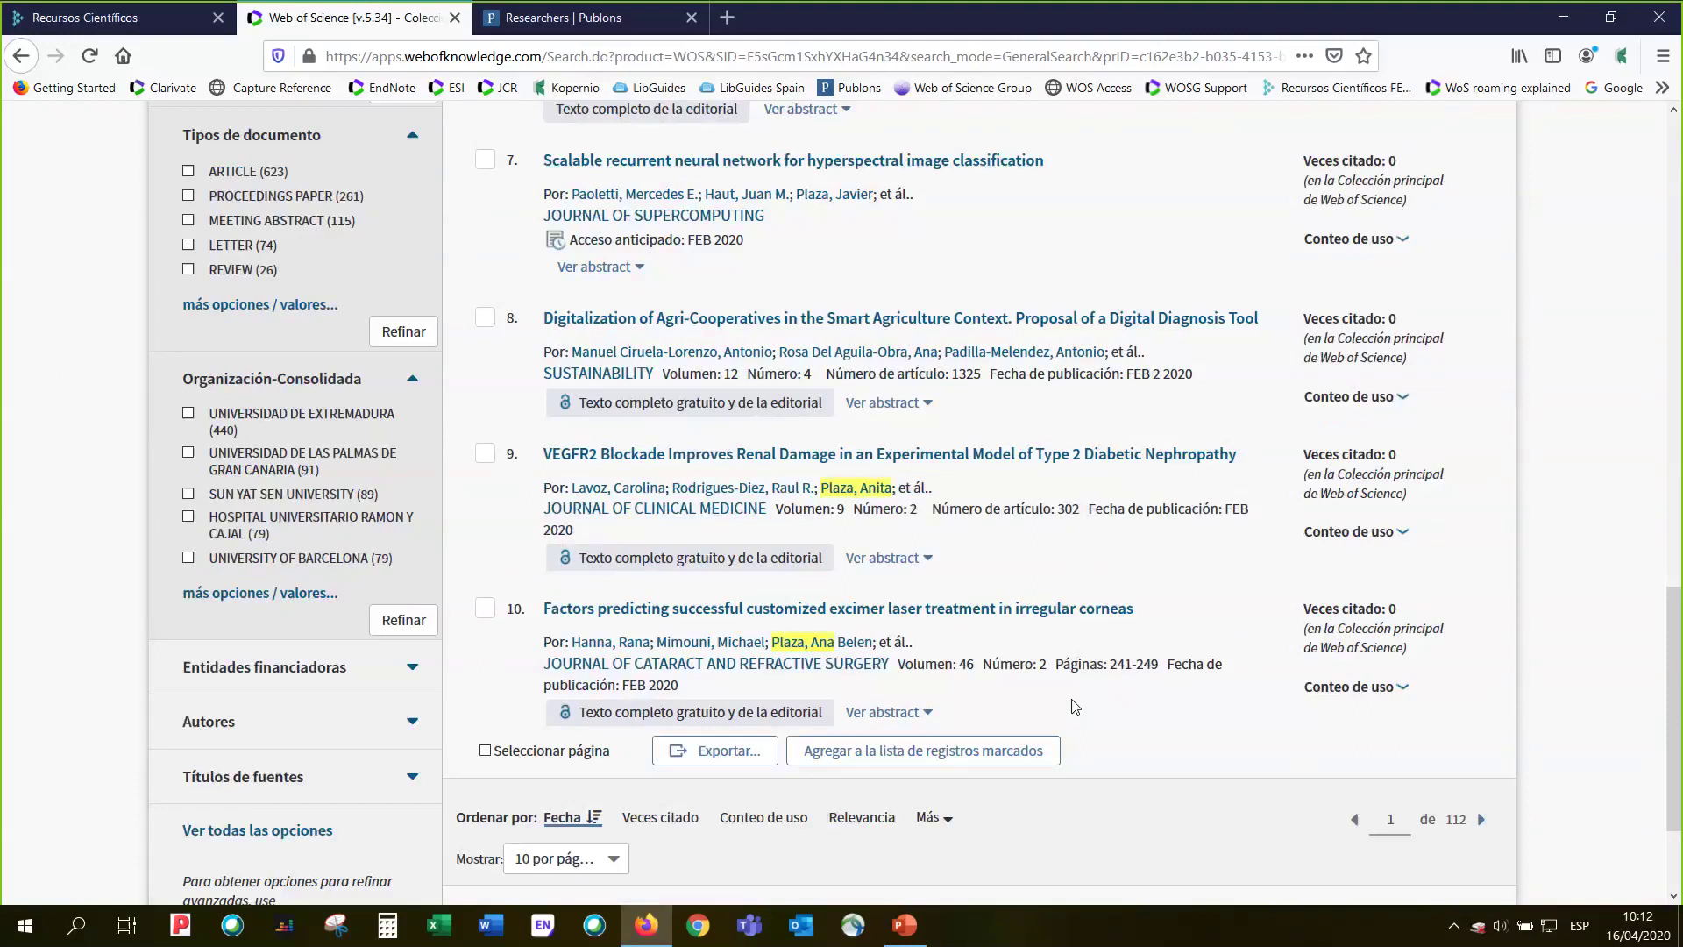
pyautogui.scroll(10, 1074, 706)
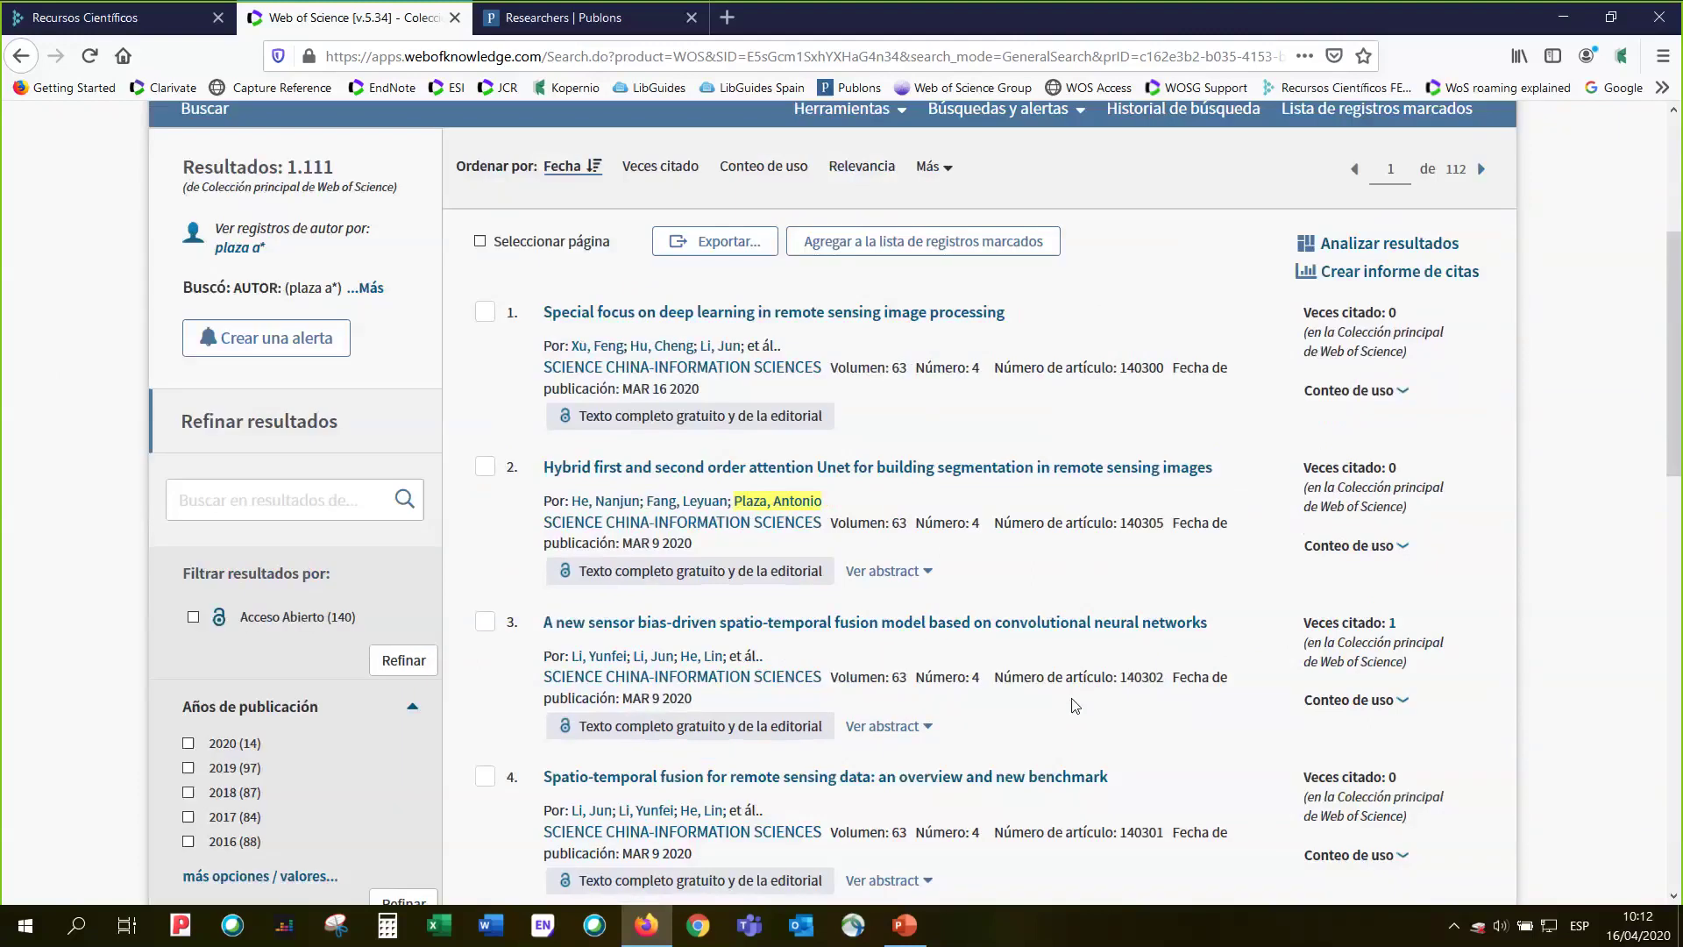
pyautogui.scroll(2, 1075, 706)
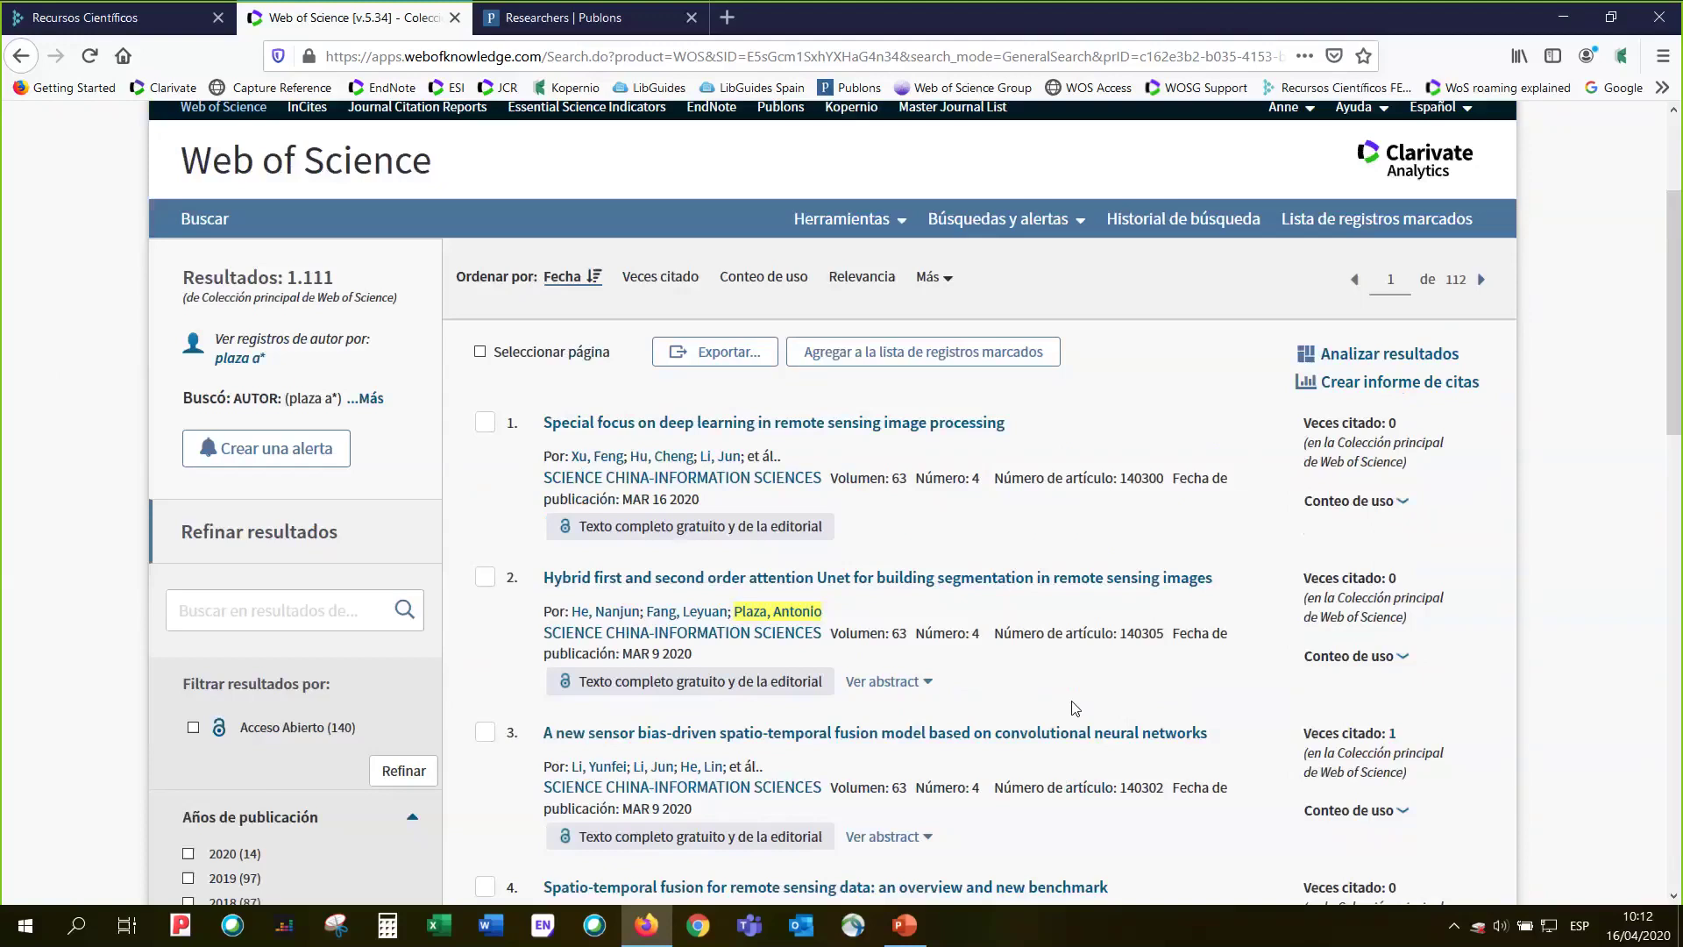
# - Run a new Autor search using the researcher's surname and full first name without the wildcard
pyautogui.click(202, 224)
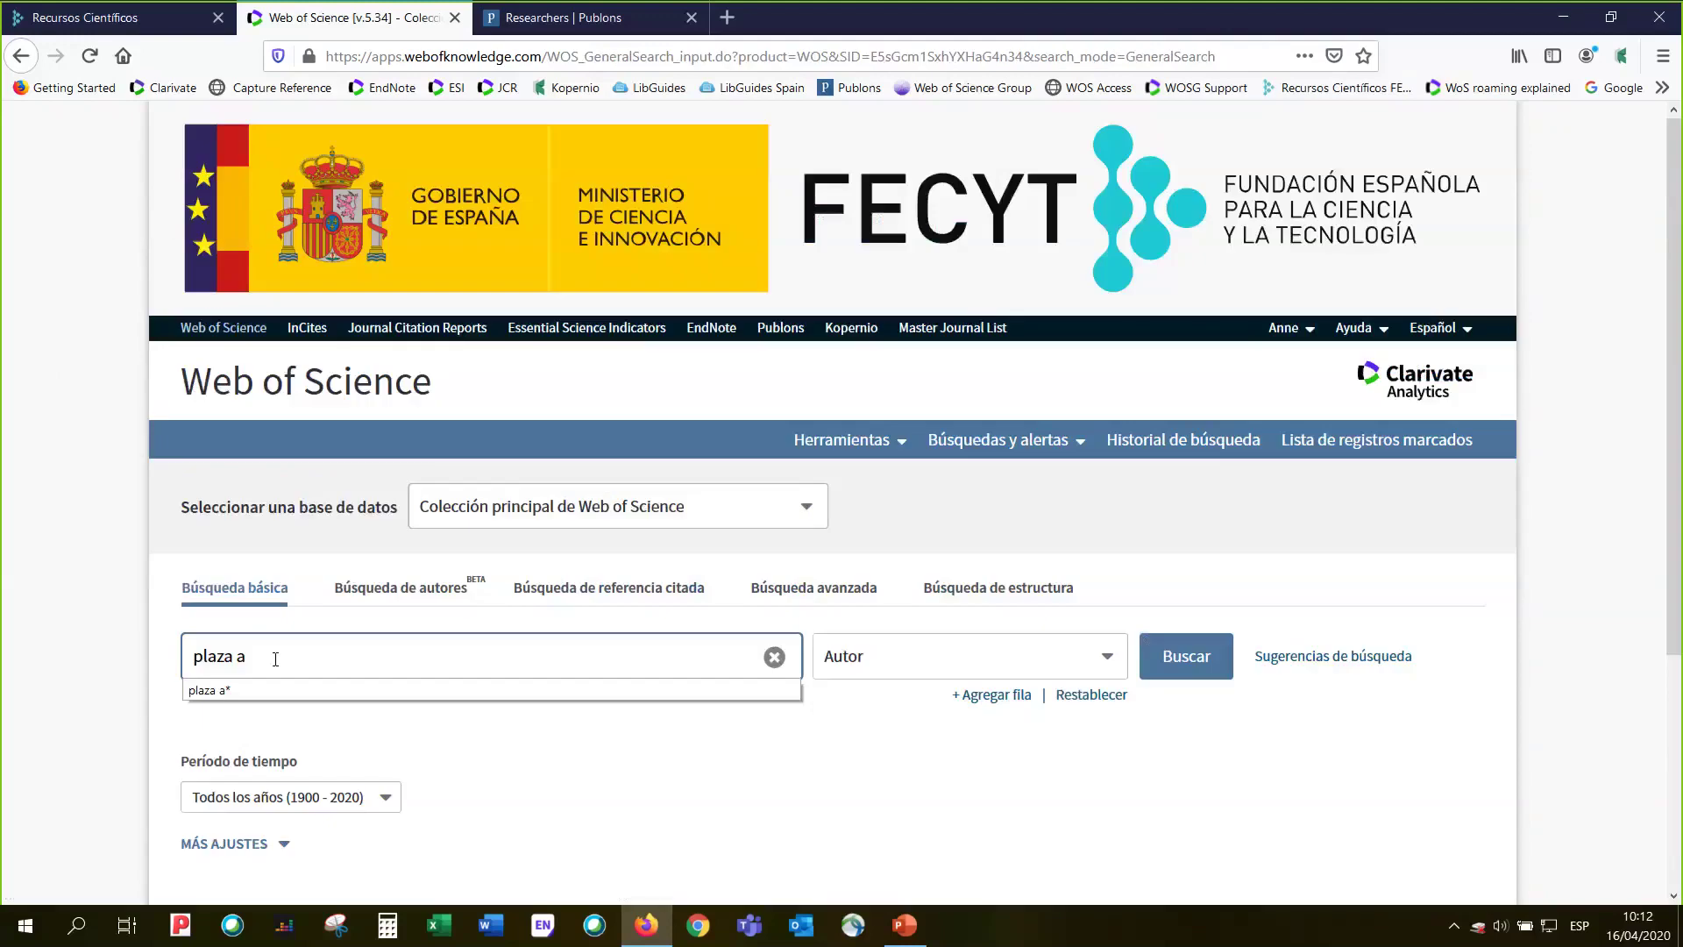
pyautogui.write('notn')
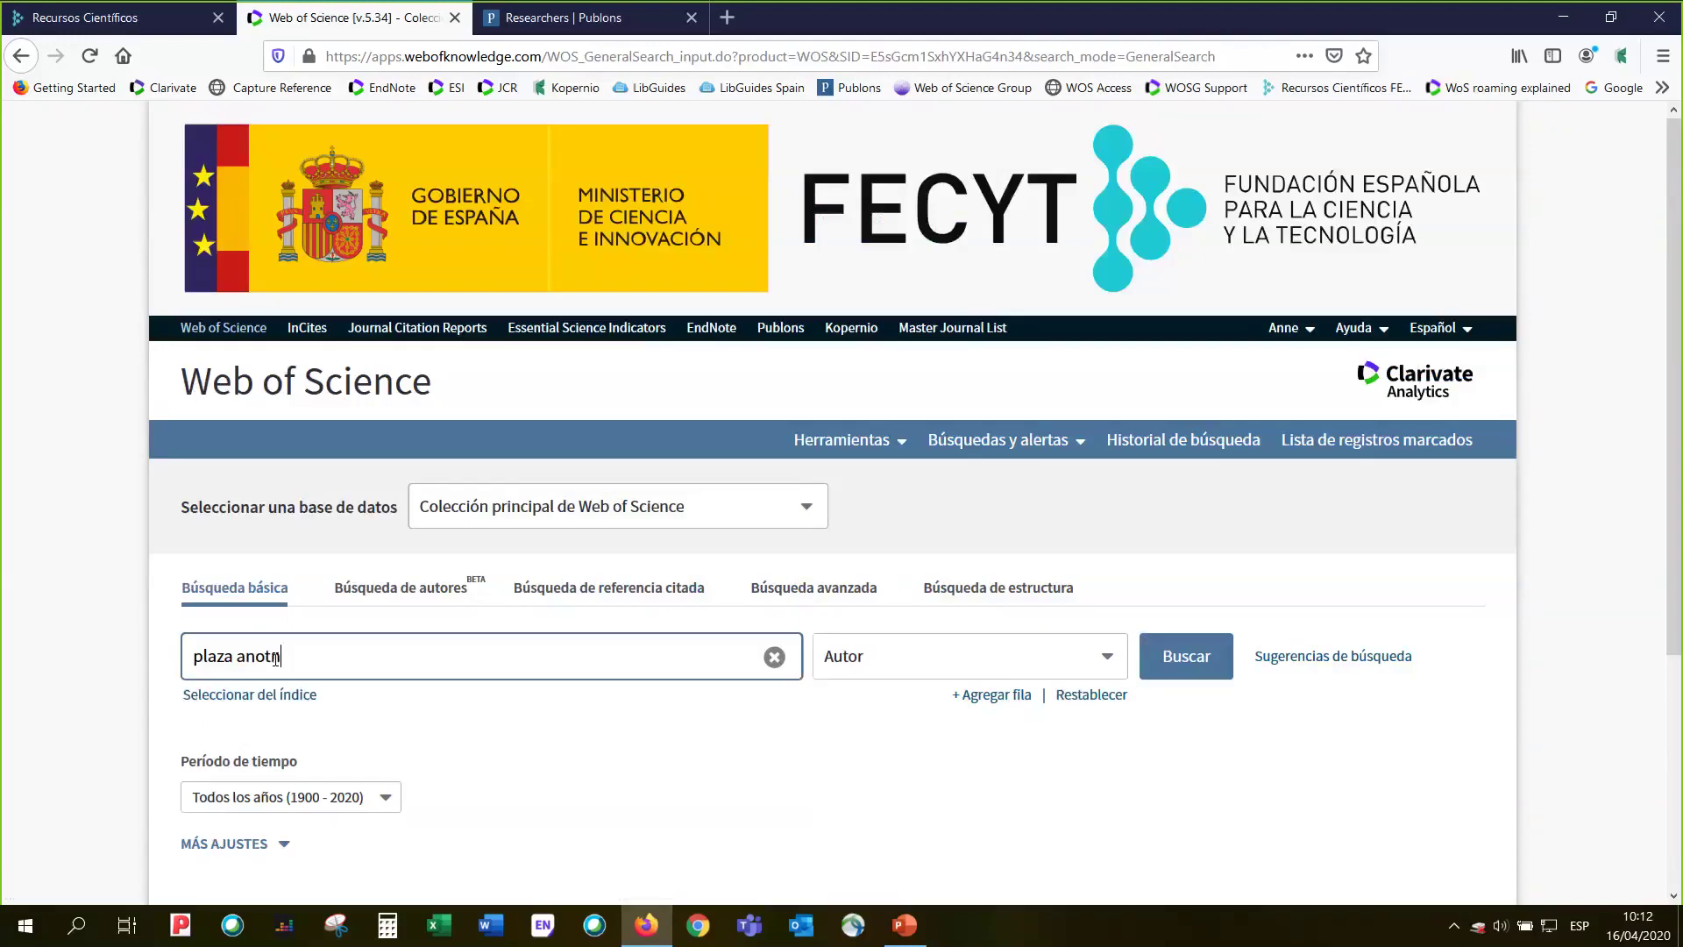
pyautogui.press('BackSpace')
pyautogui.press('BackSpace')
pyautogui.press('BackSpace')
pyautogui.write('tonio')
pyautogui.click(1175, 650)
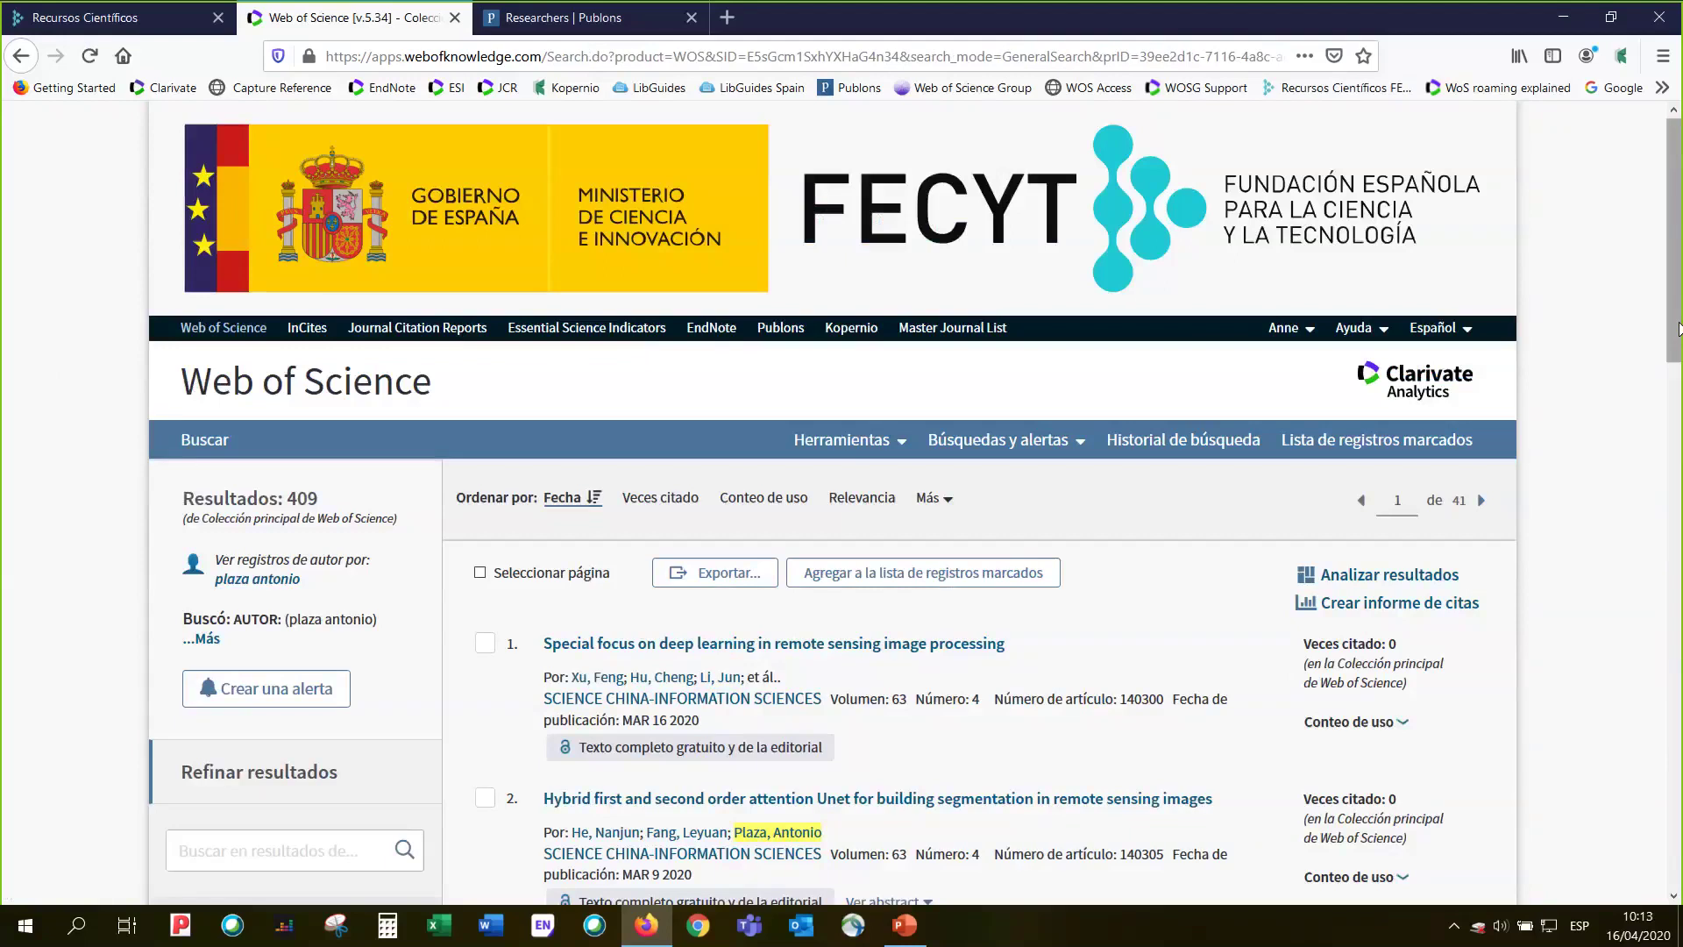
# - Review the authors and refinement categories in the results of the full-name search
pyautogui.moveTo(1678, 329); pyautogui.dragTo(1678, 543)
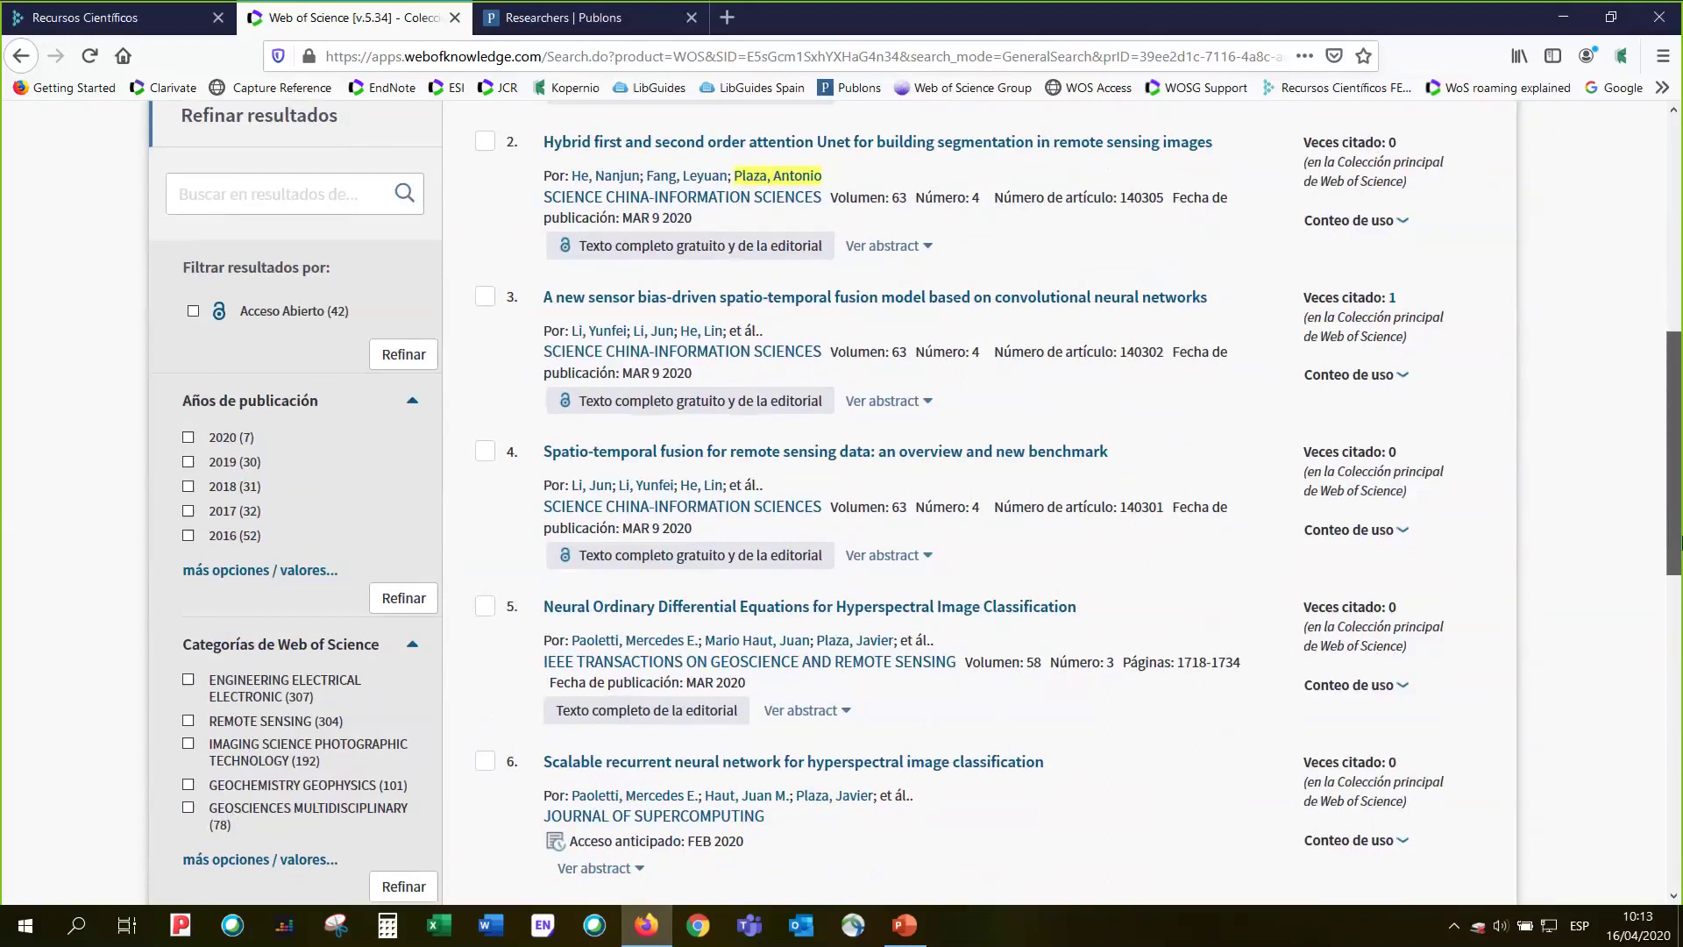
pyautogui.moveTo(1678, 540); pyautogui.dragTo(1678, 746)
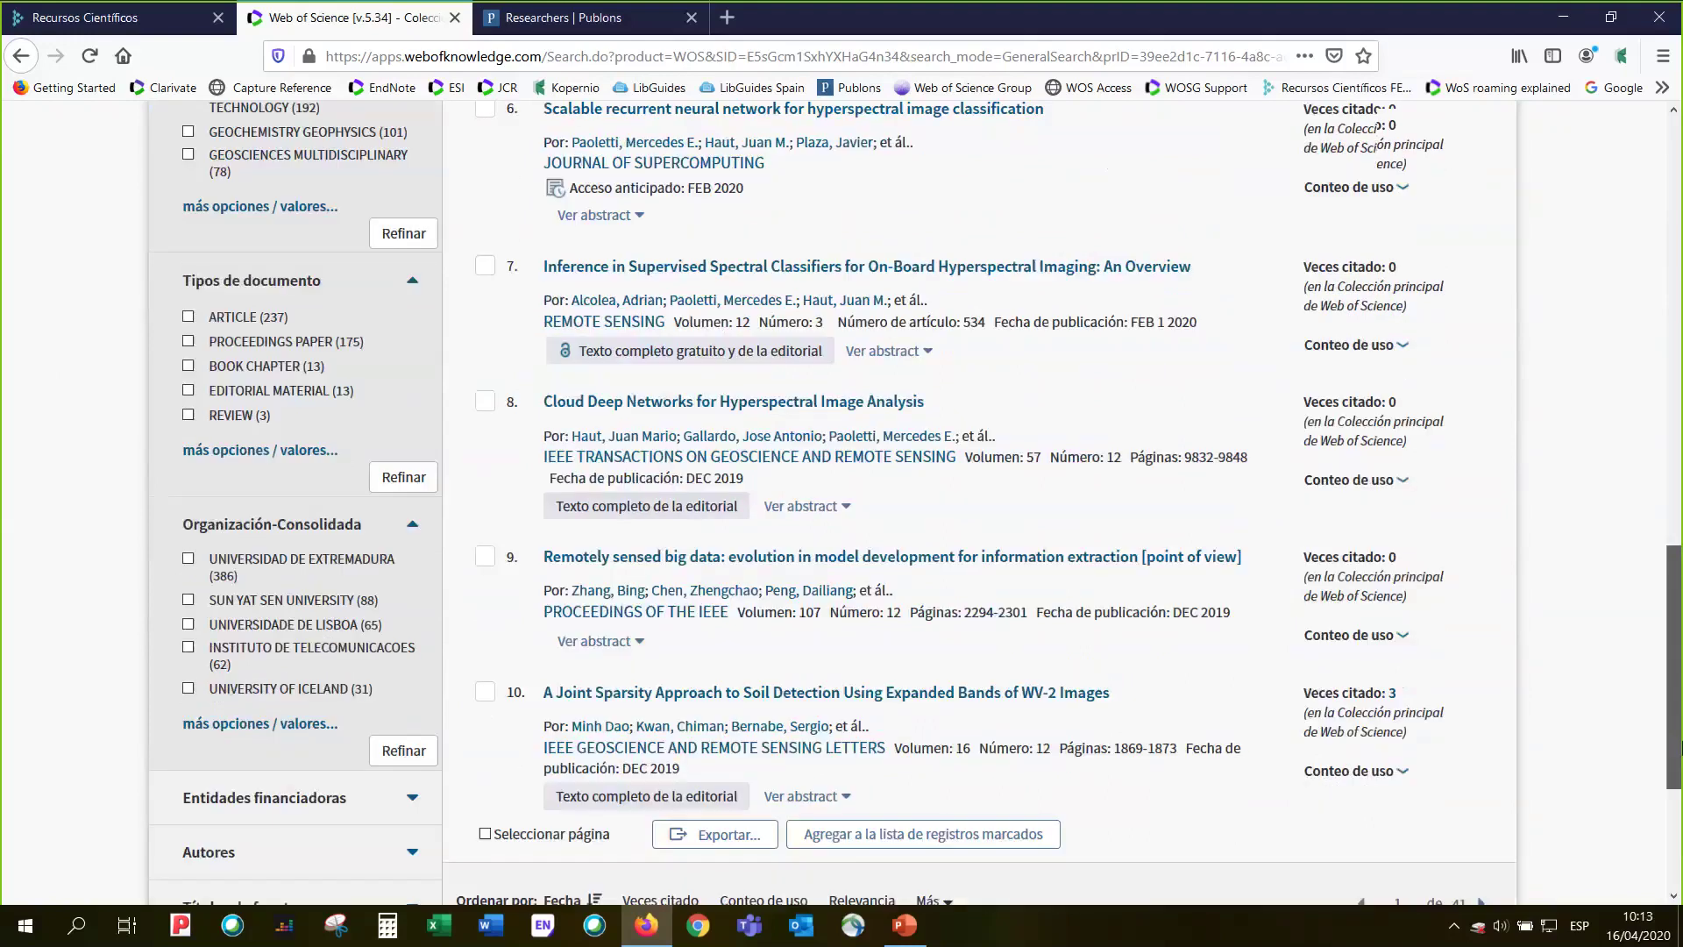
pyautogui.moveTo(1678, 746); pyautogui.dragTo(1678, 447)
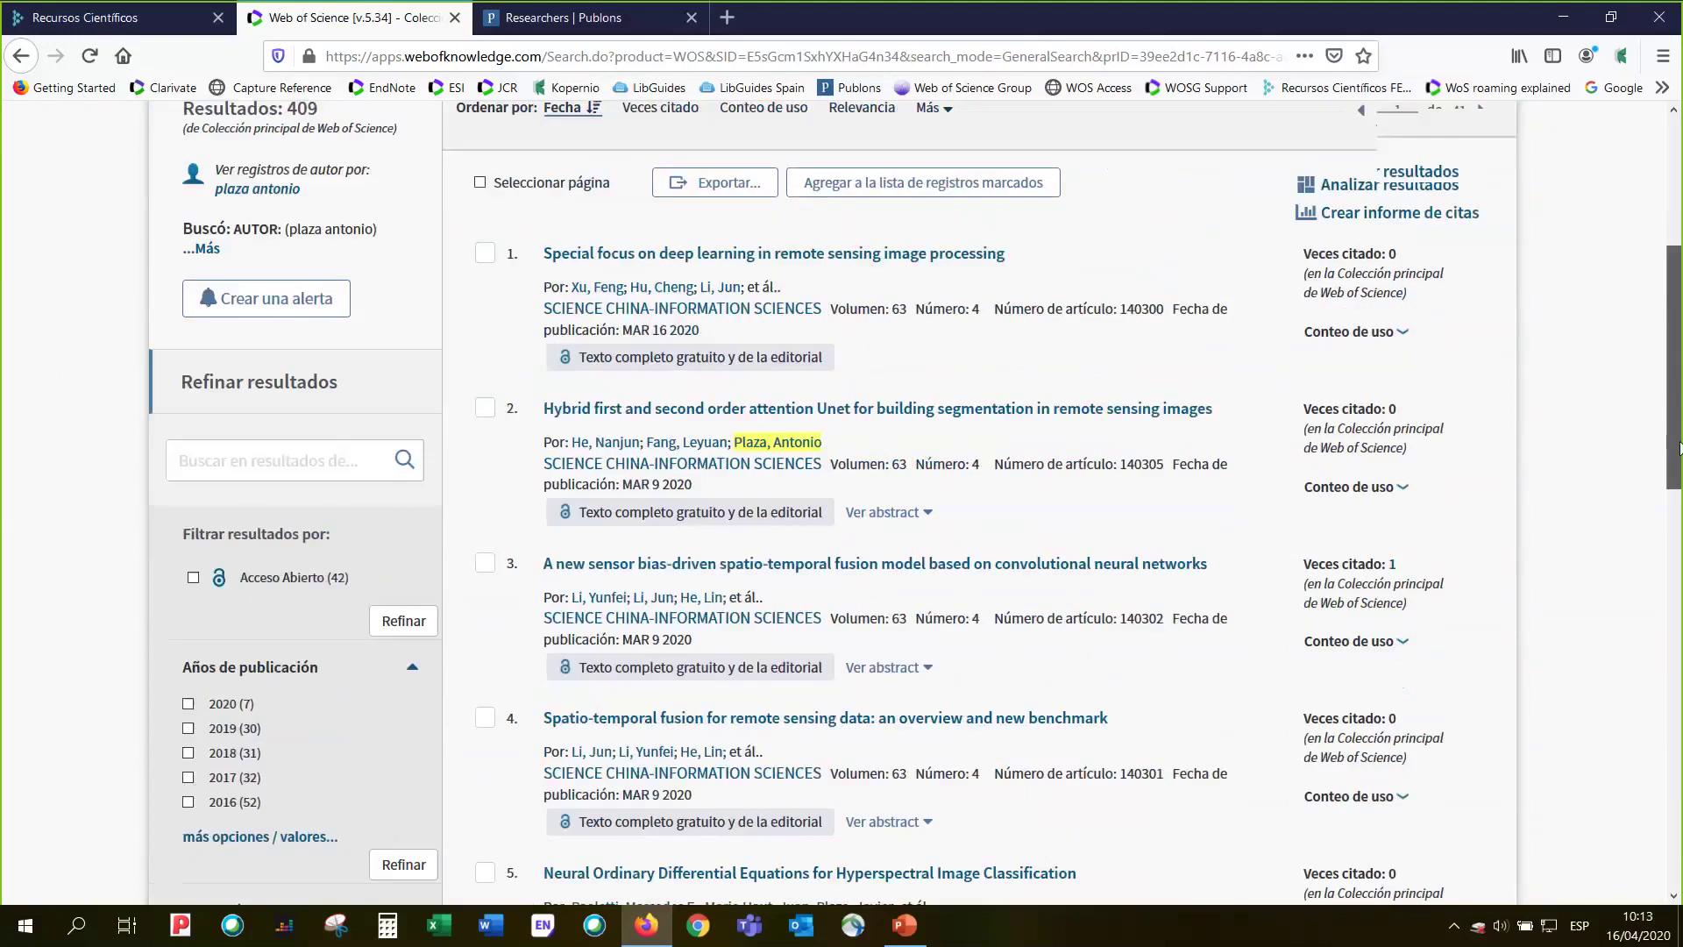
pyautogui.scroll(2, 1278, 590)
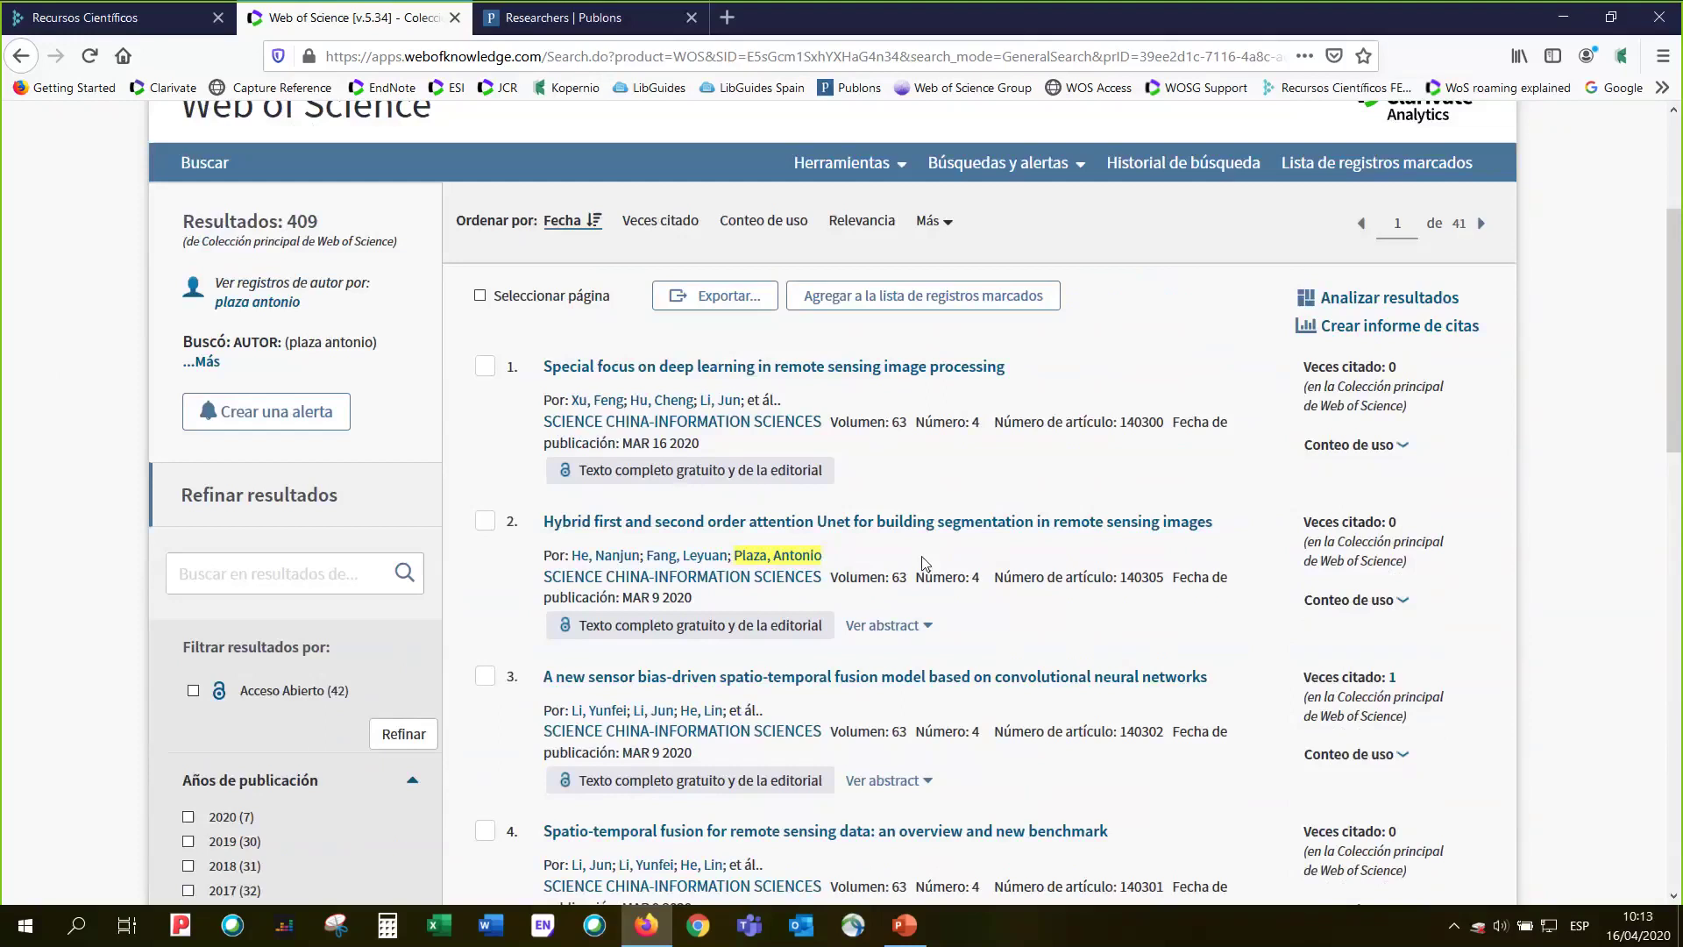
pyautogui.scroll(2, 924, 564)
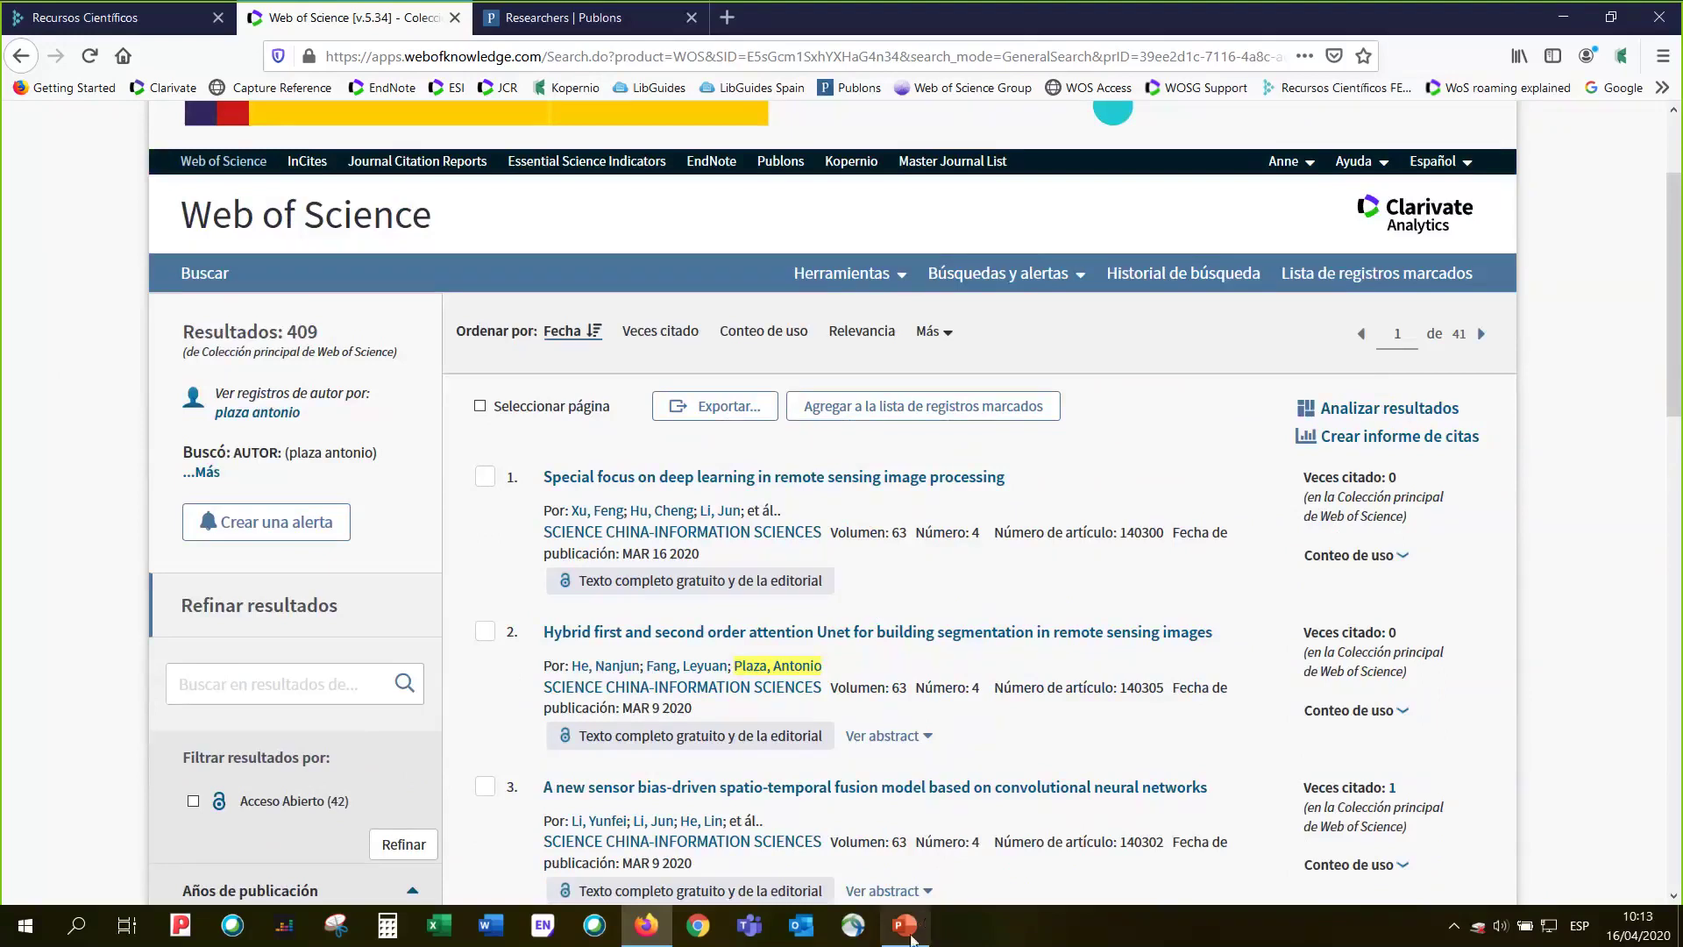
# - Switch to PowerPoint and start the slide show from the current slide about author disambiguation
pyautogui.moveTo(911, 939)
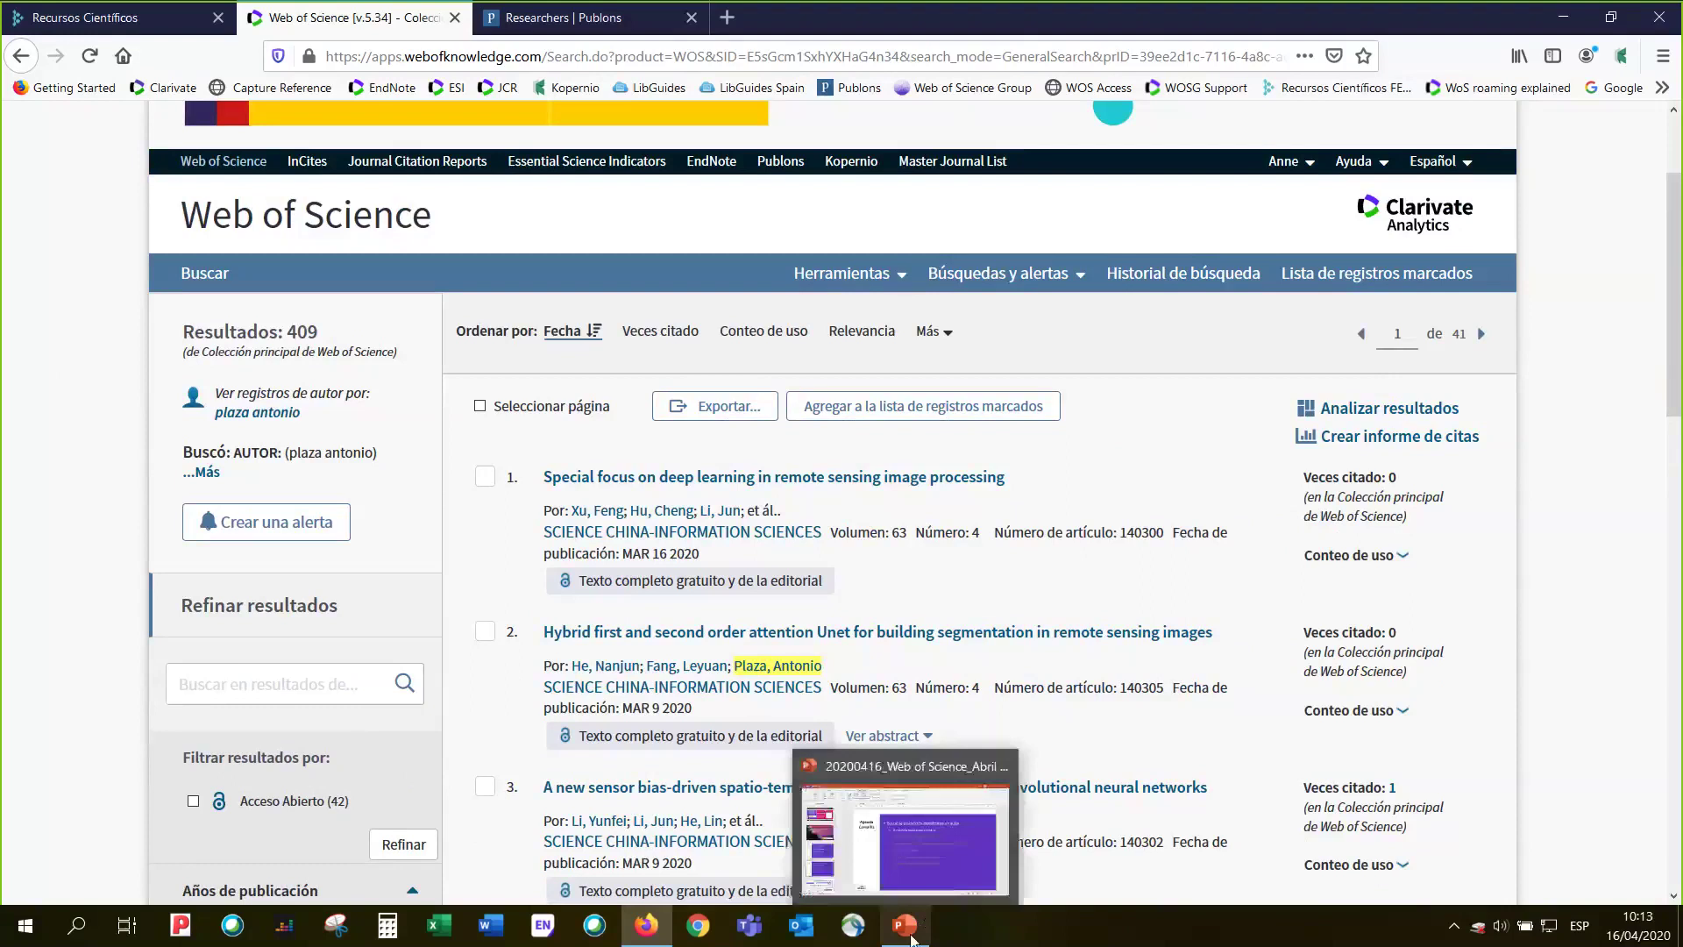
pyautogui.click(911, 939)
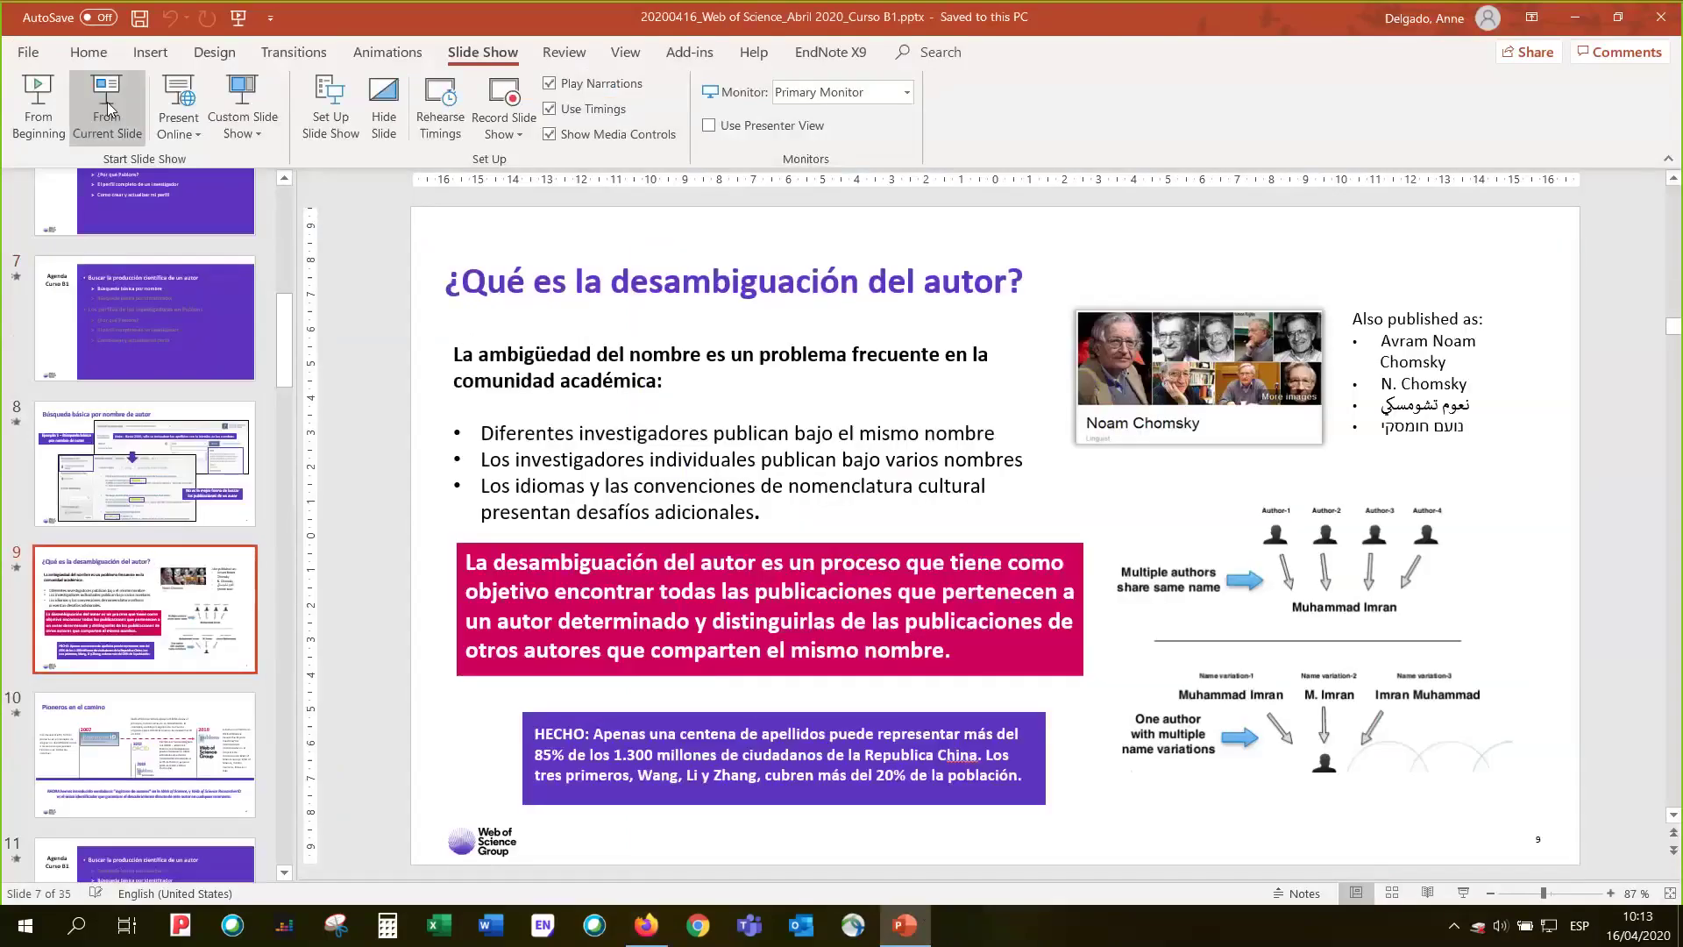
pyautogui.click(107, 105)
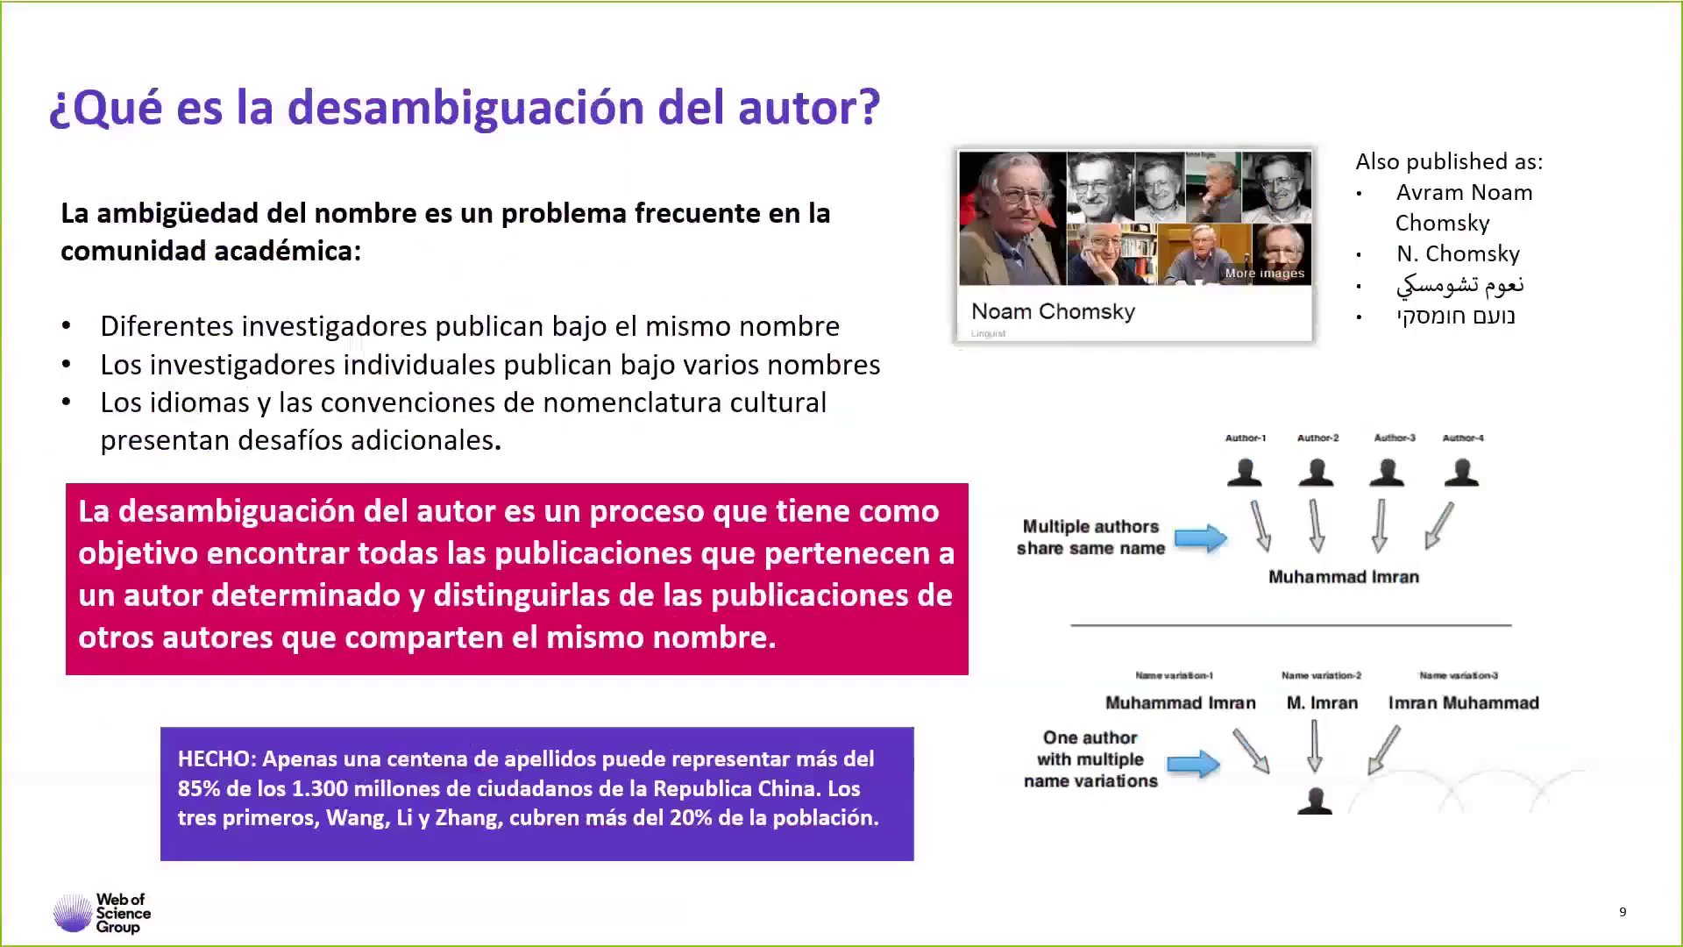
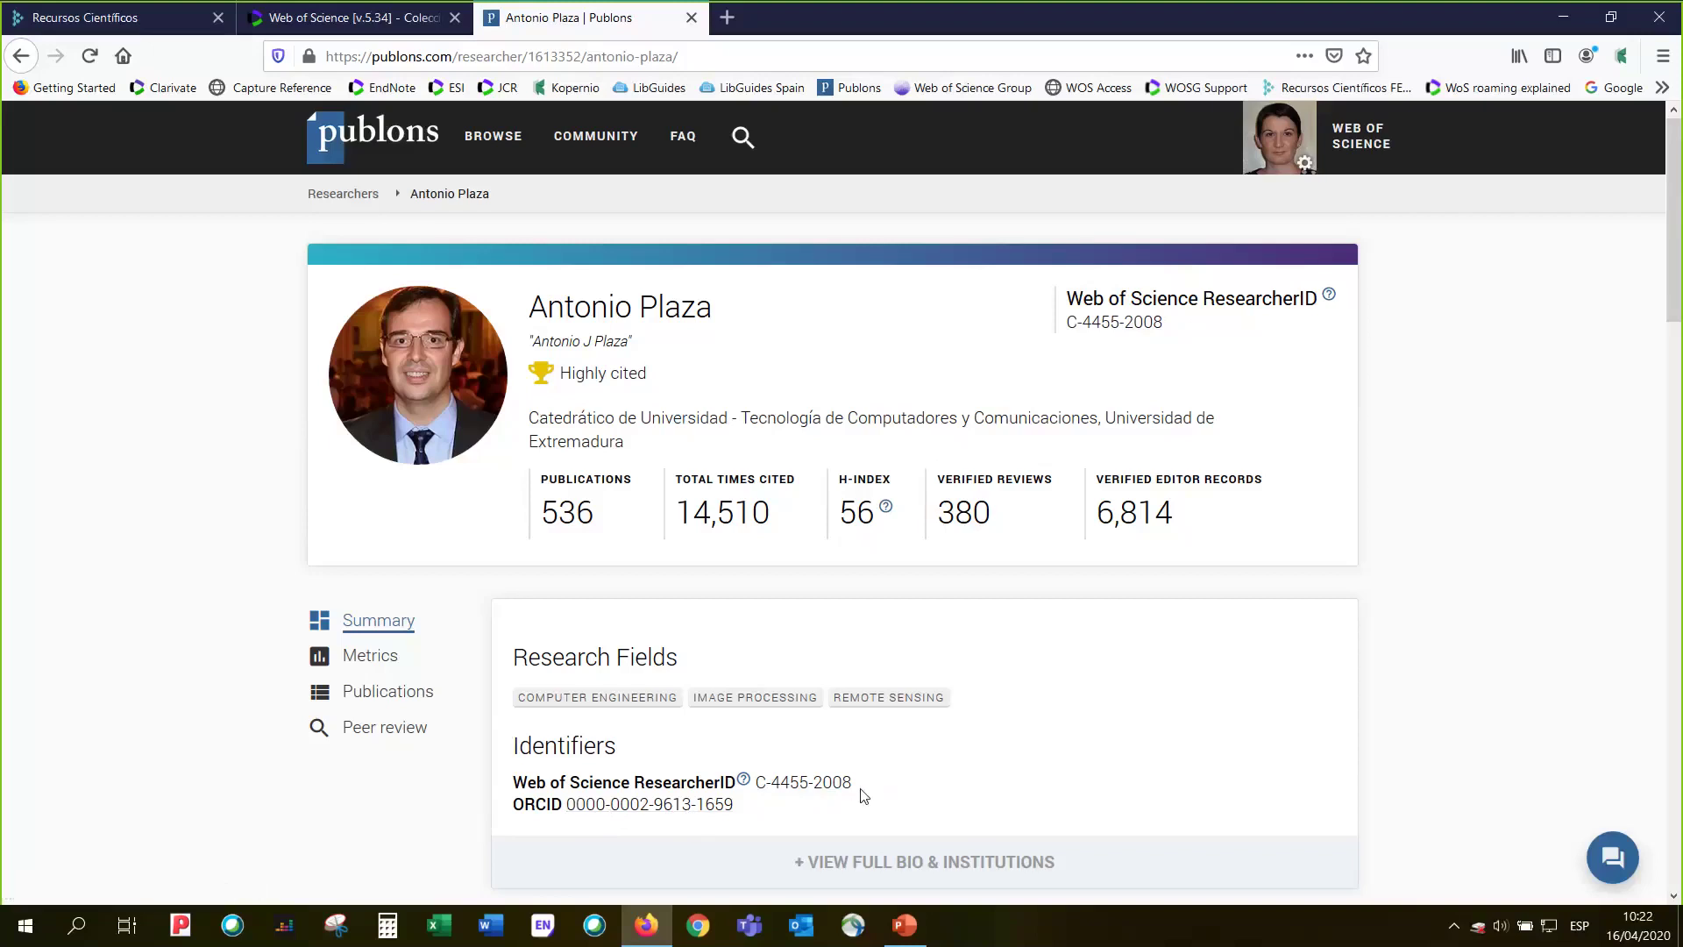
# - Copy the researcher's Web of Science ResearcherID from the identifiers in the Publons profile
pyautogui.moveTo(863, 795); pyautogui.dragTo(759, 795)
pyautogui.hotkey('ctrl', 'c')
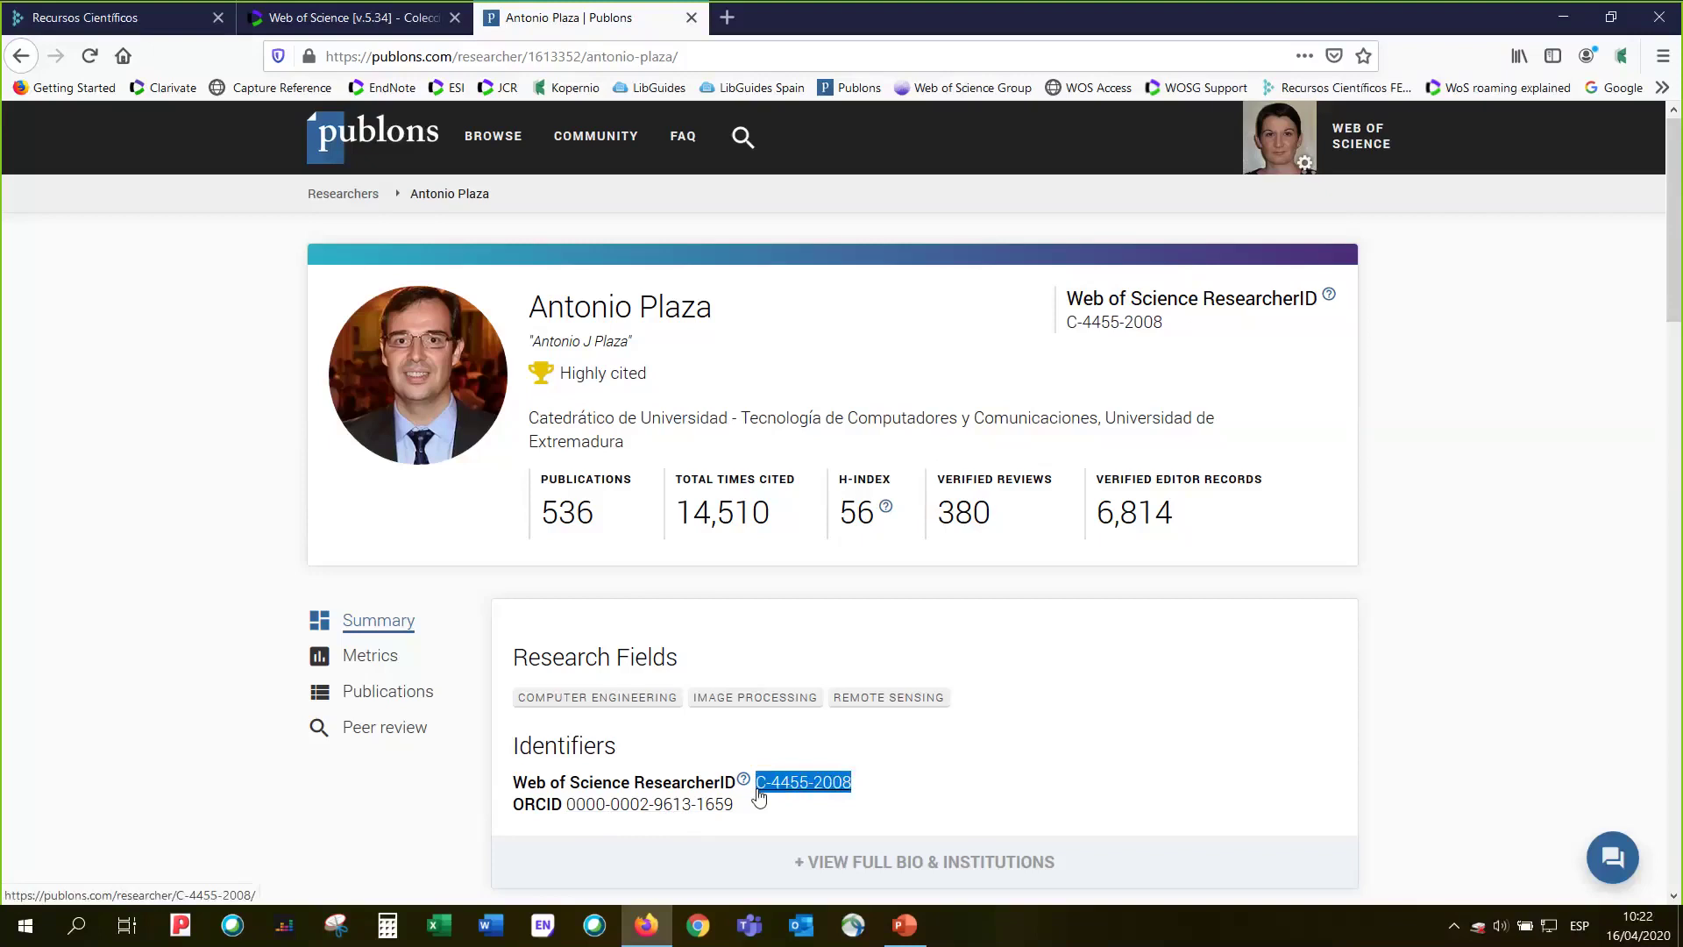
# - Start a new basic search in Web of Science and set the search field to Identificadores de autores
pyautogui.click(389, 24)
pyautogui.click(204, 279)
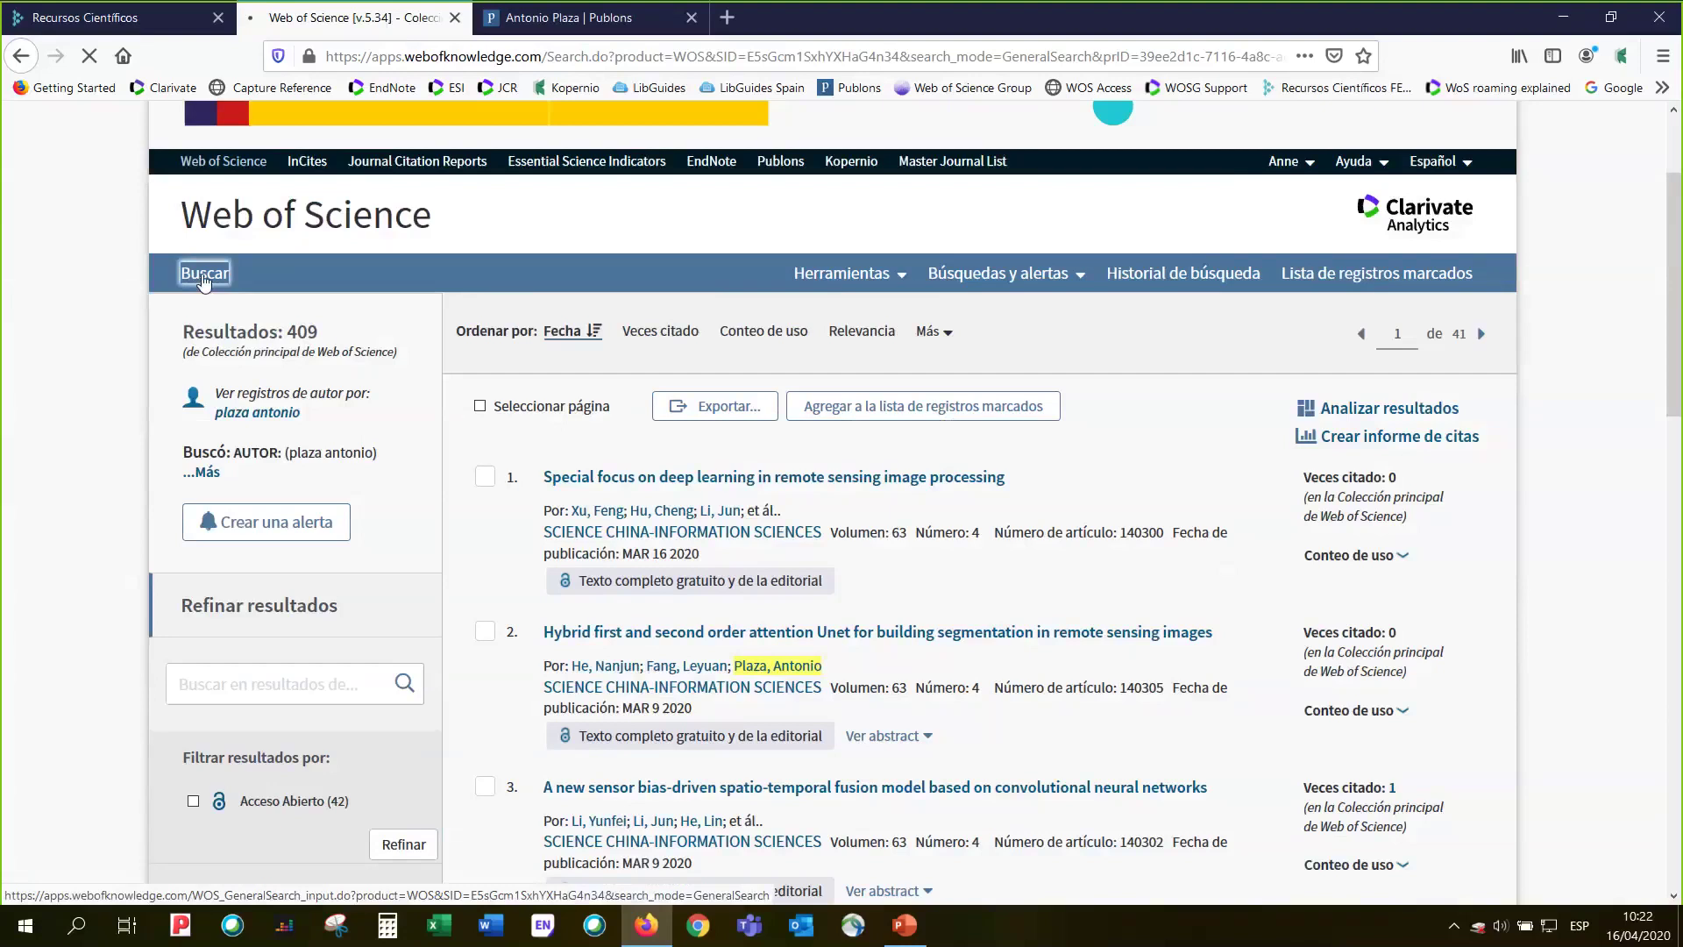
pyautogui.scroll(-2, 732, 701)
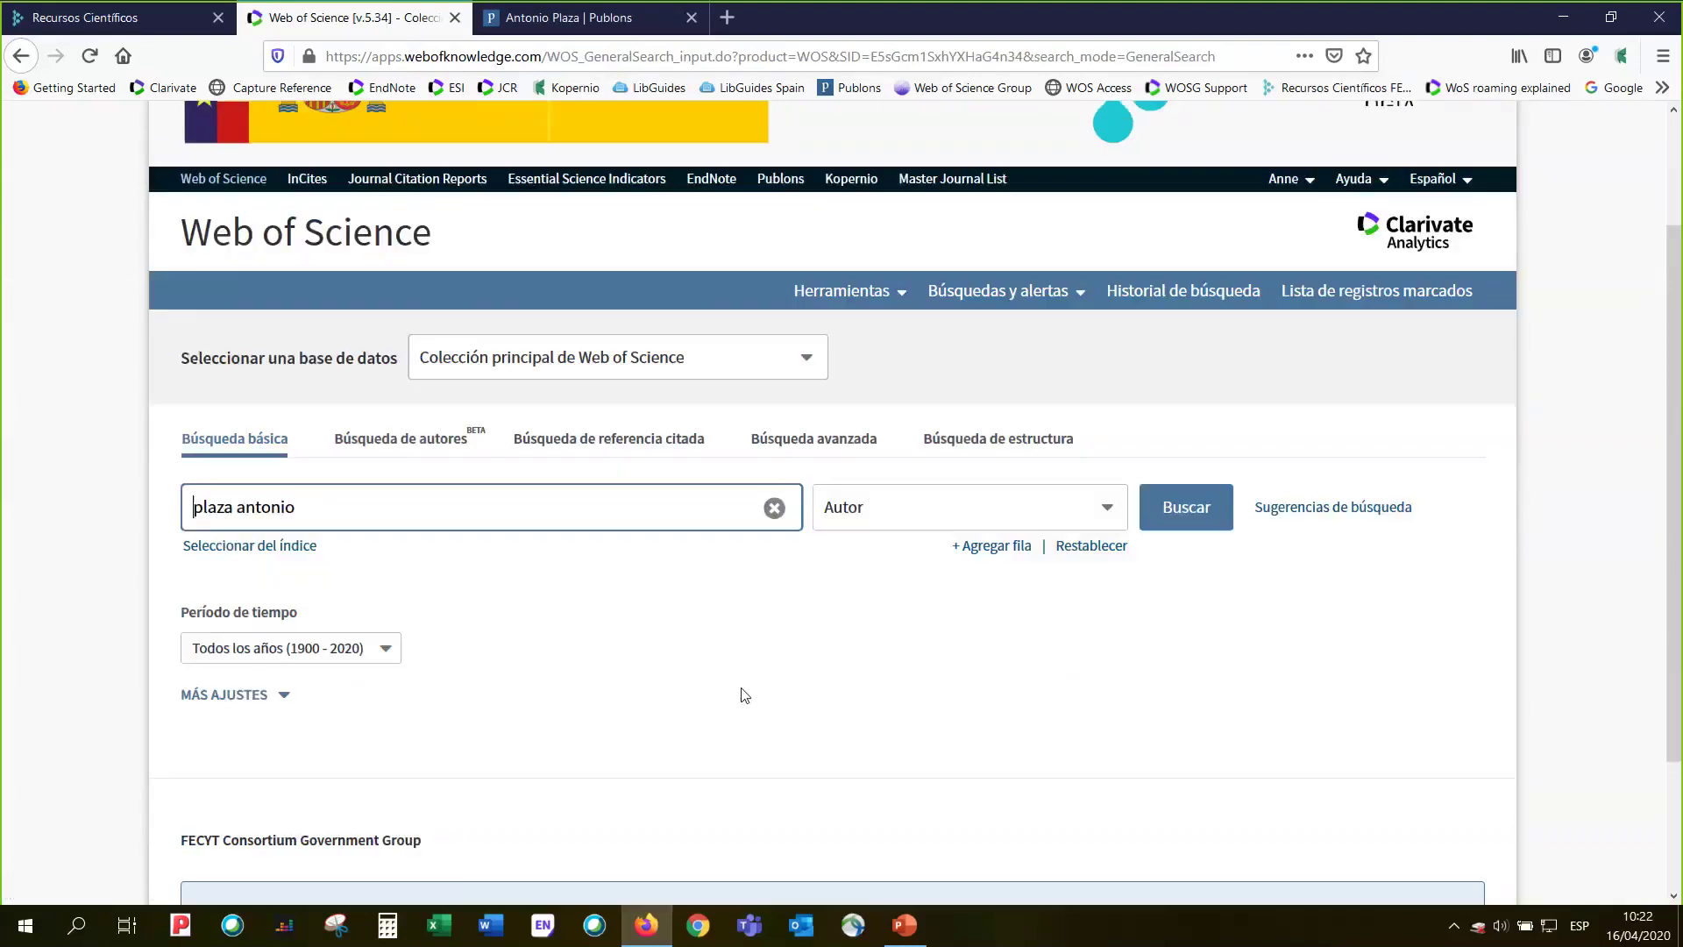
pyautogui.scroll(-1, 744, 695)
pyautogui.click(1107, 435)
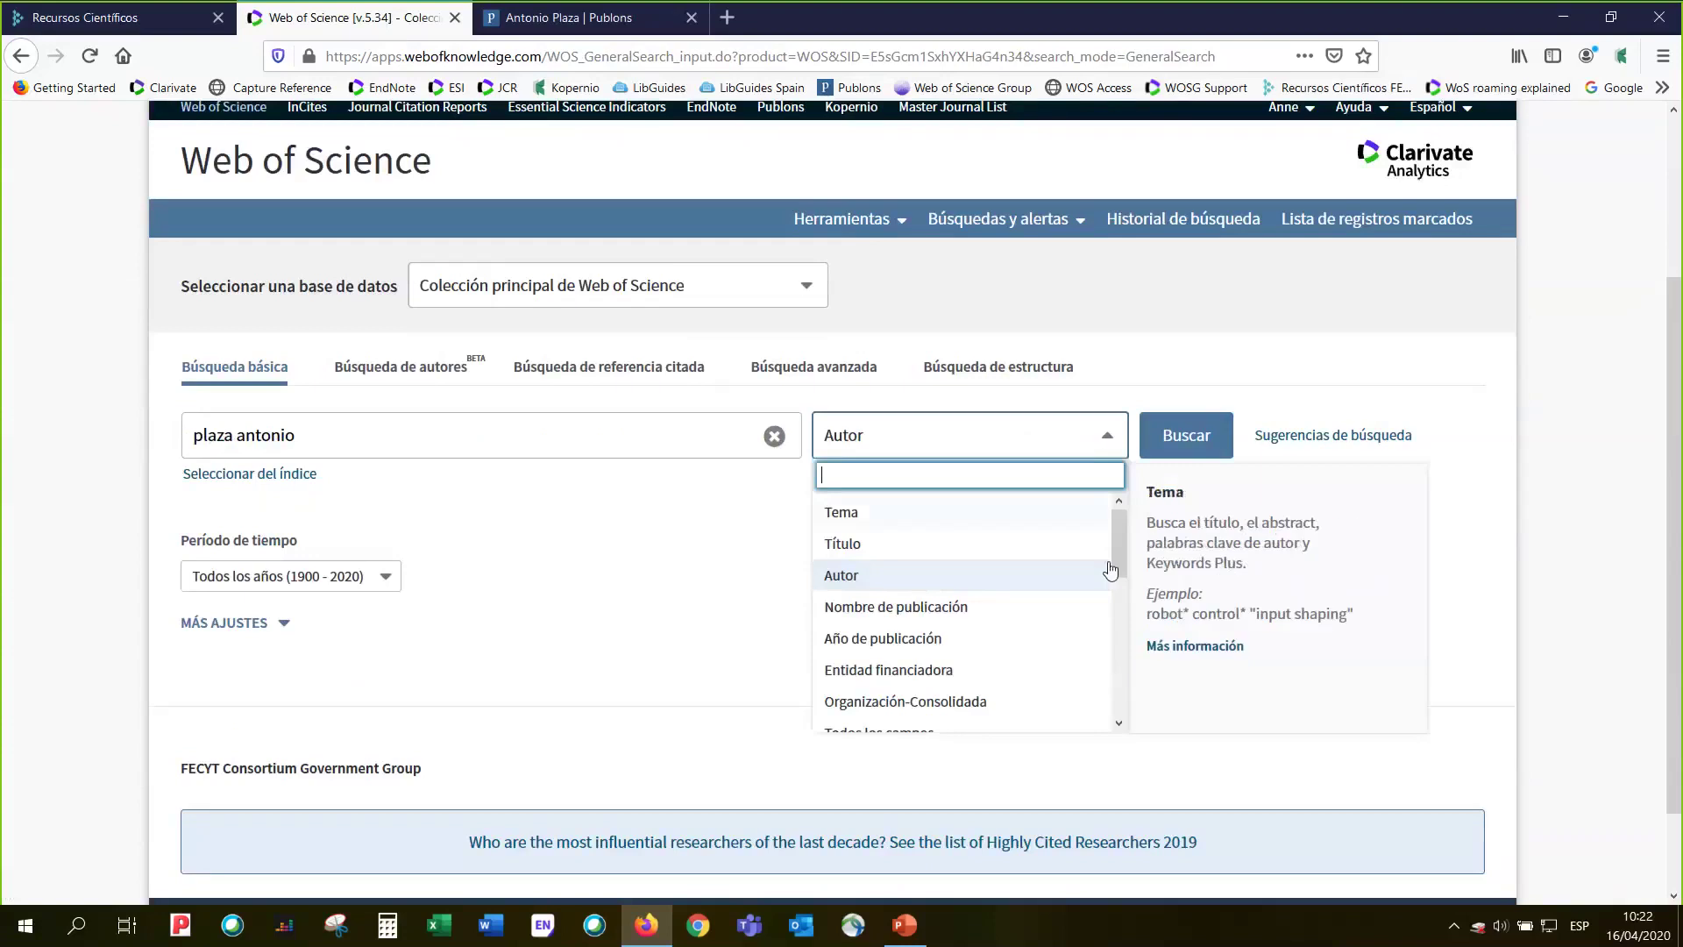
pyautogui.scroll(-2, 1100, 601)
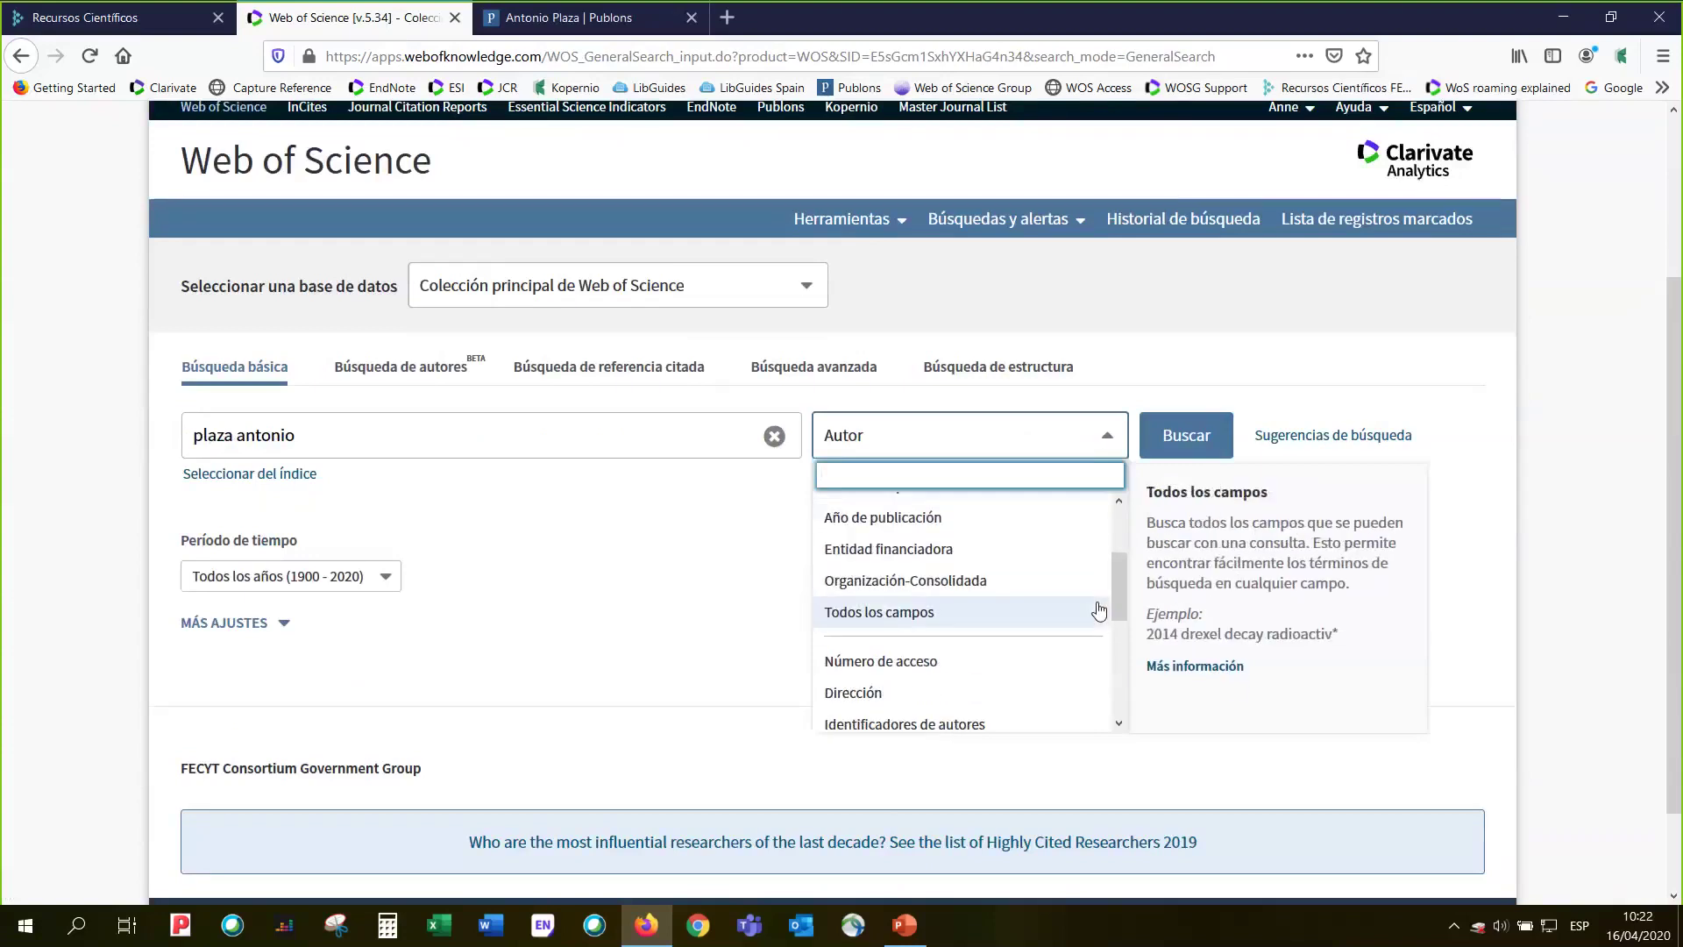
pyautogui.scroll(-2, 1052, 608)
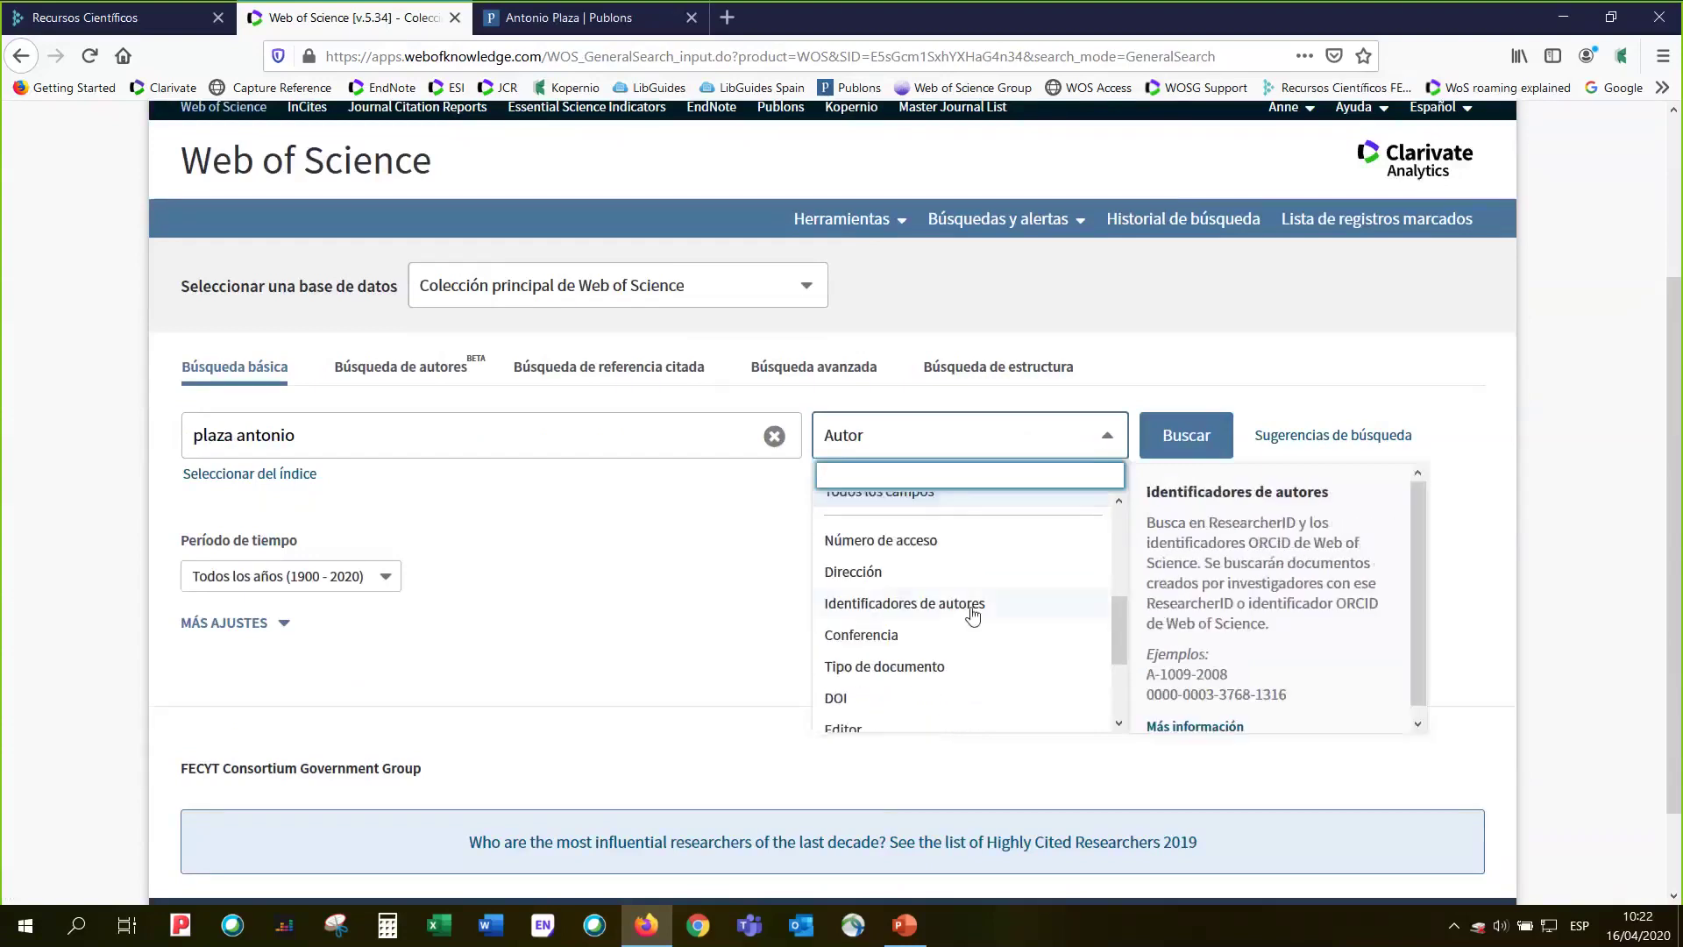
pyautogui.click(969, 605)
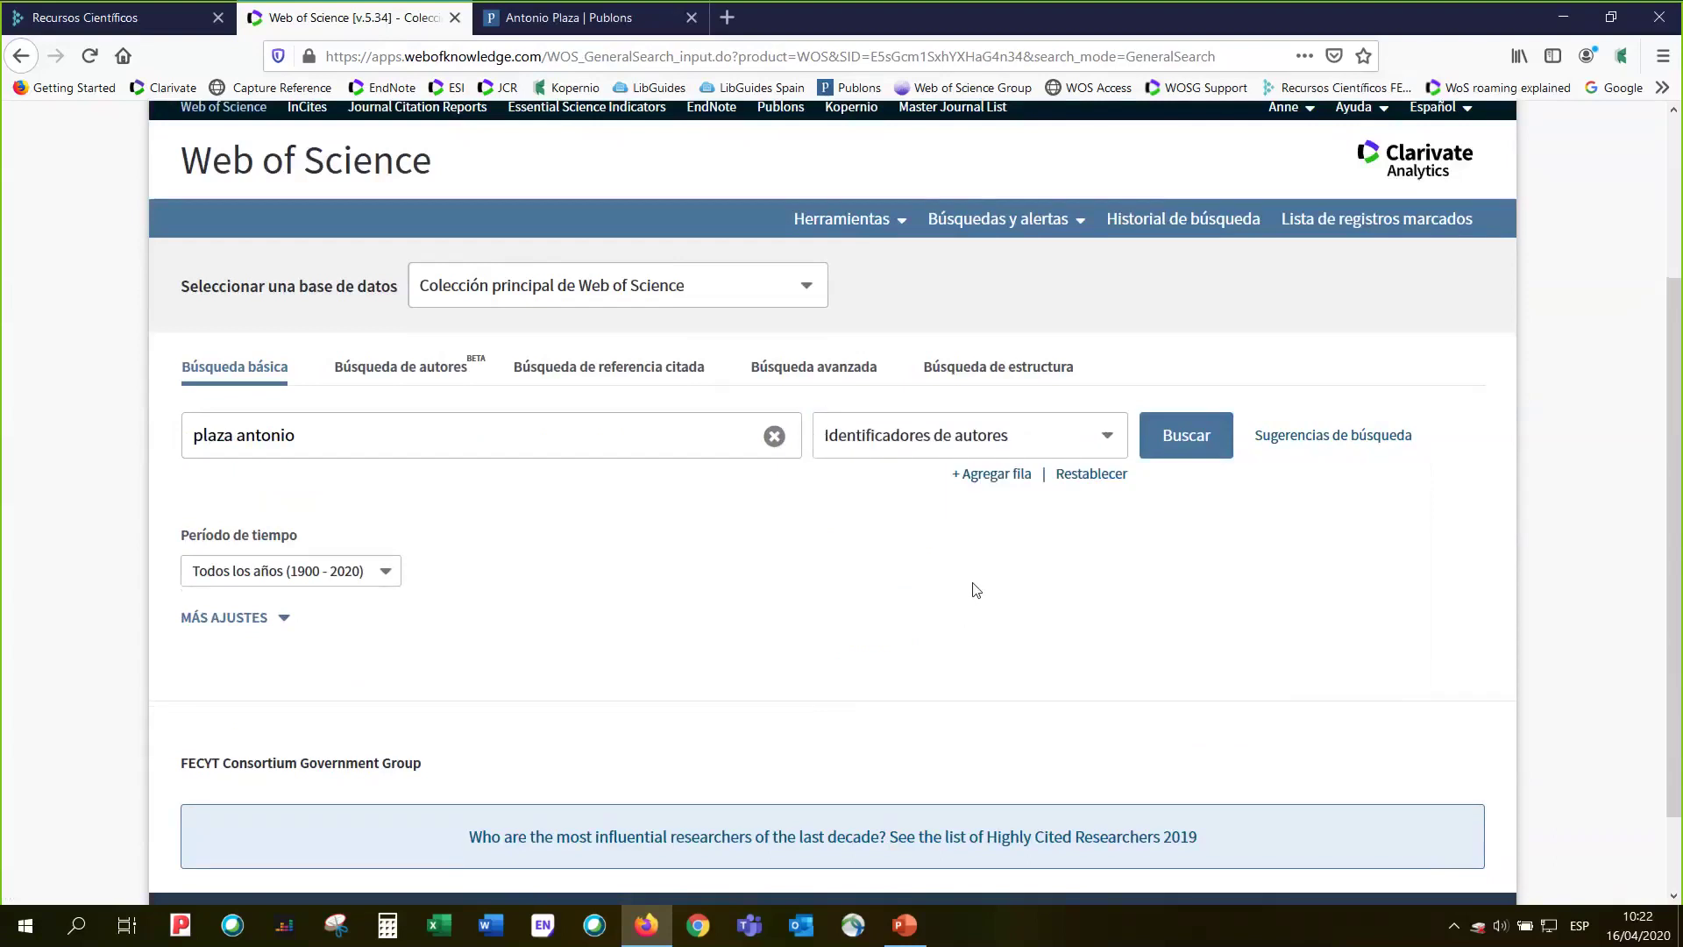
pyautogui.click(1109, 441)
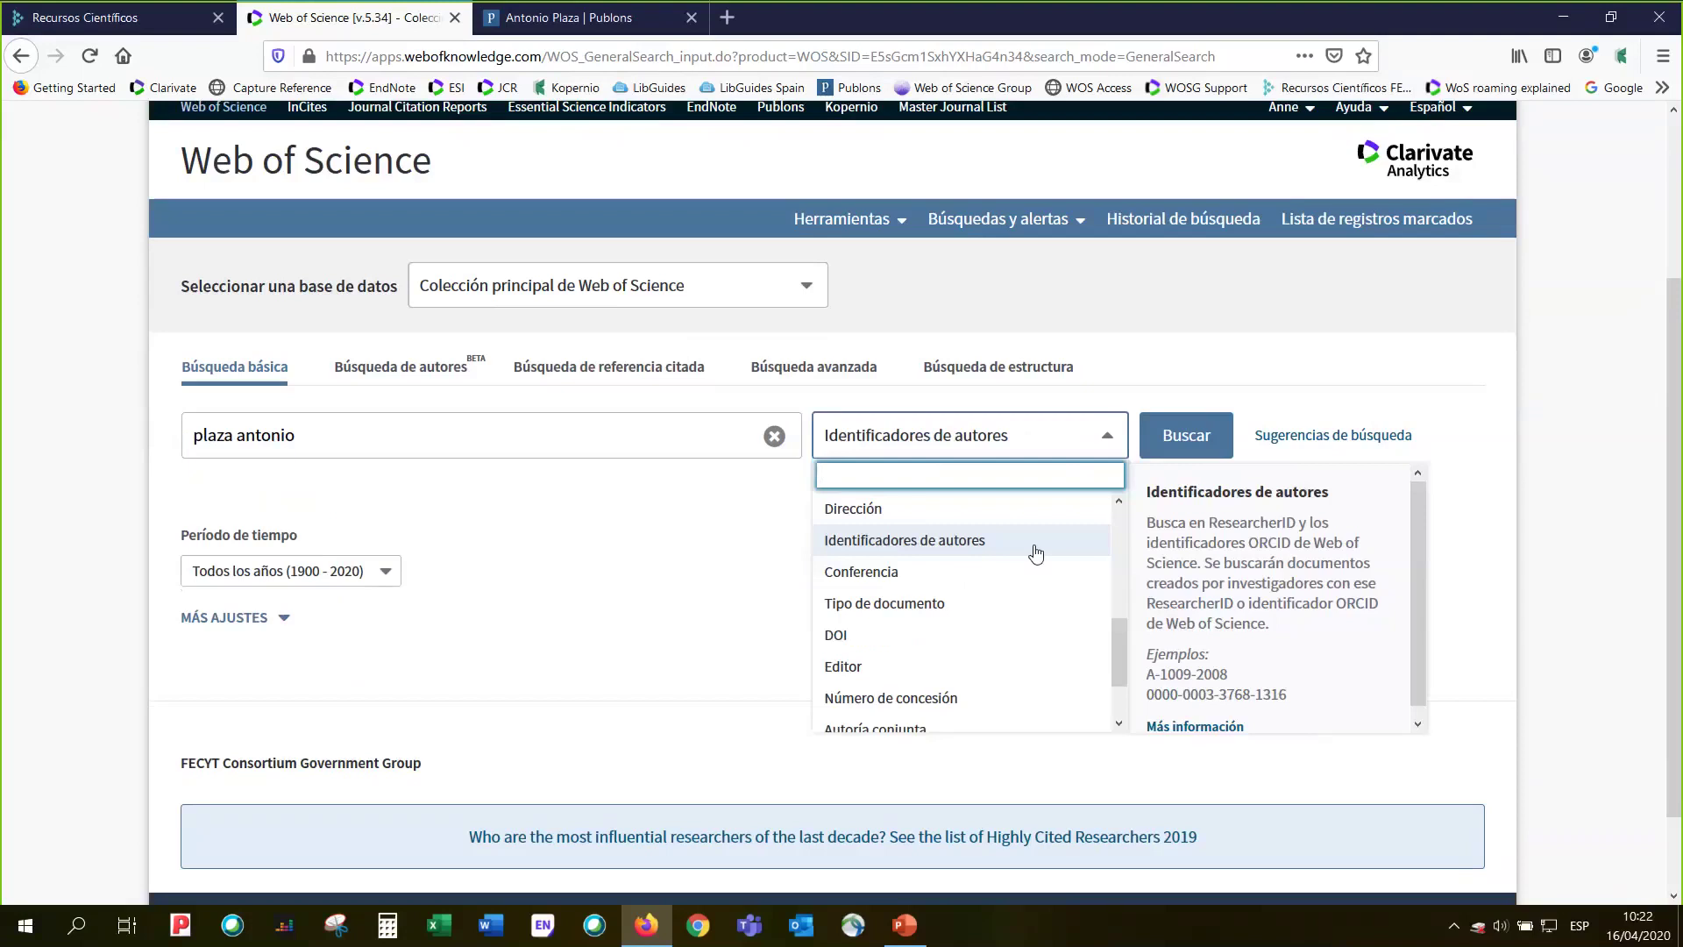
# - Replace the author name with the researcher's copied ResearcherID and run the search
pyautogui.click(774, 436)
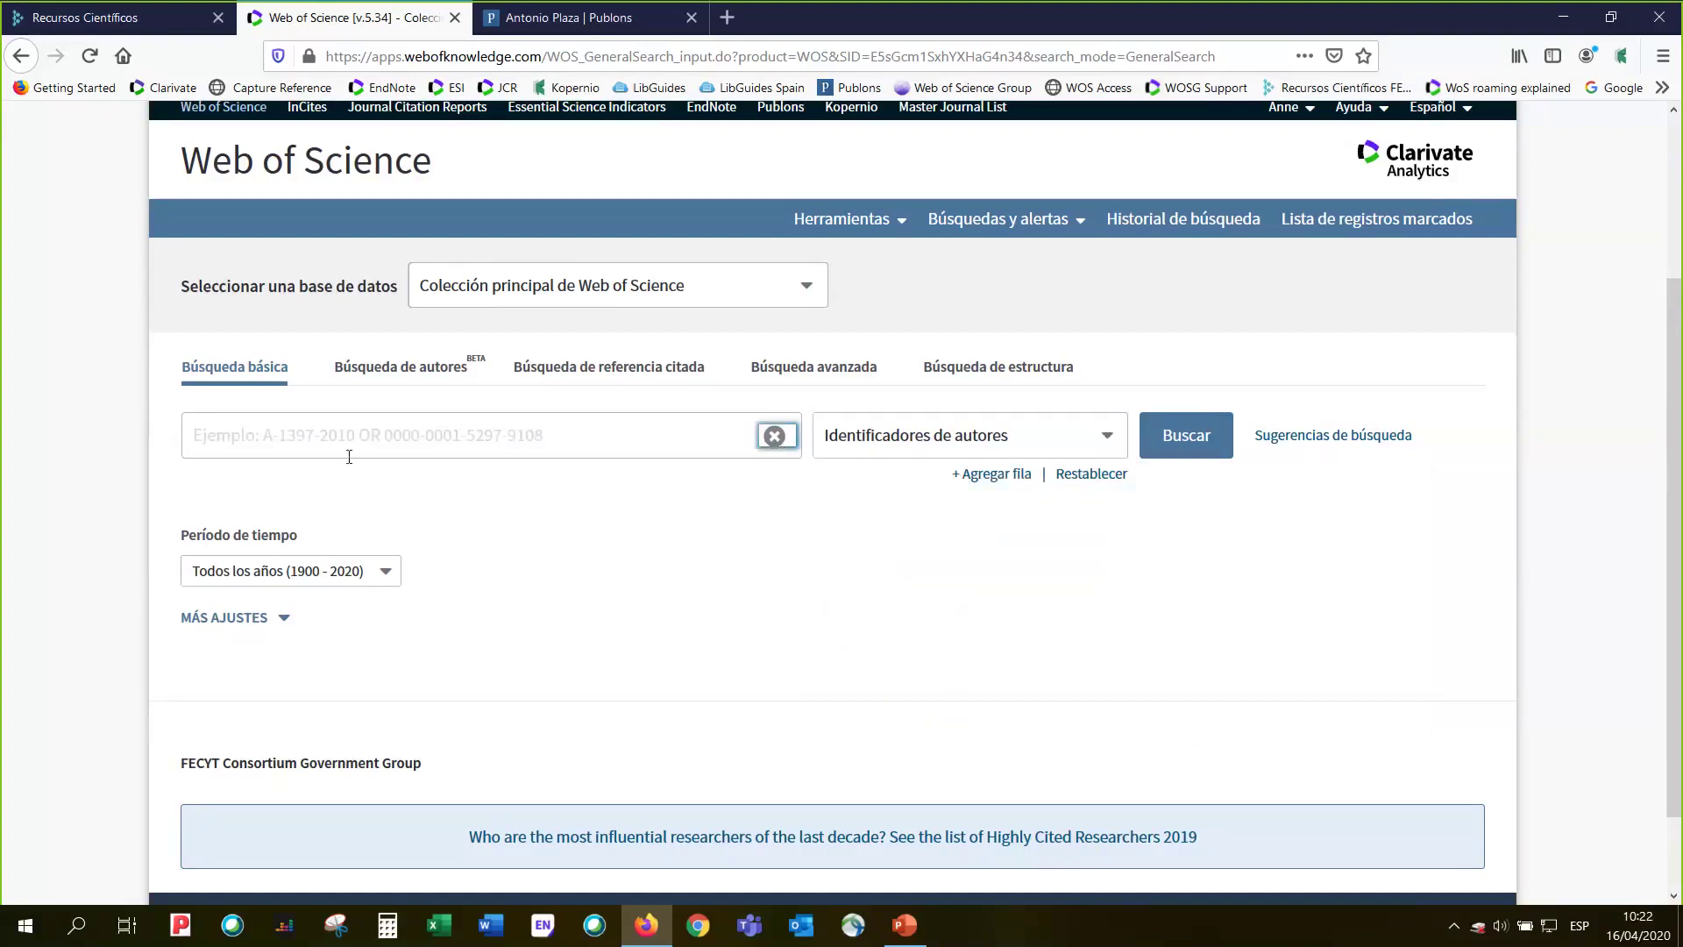
pyautogui.click(195, 441)
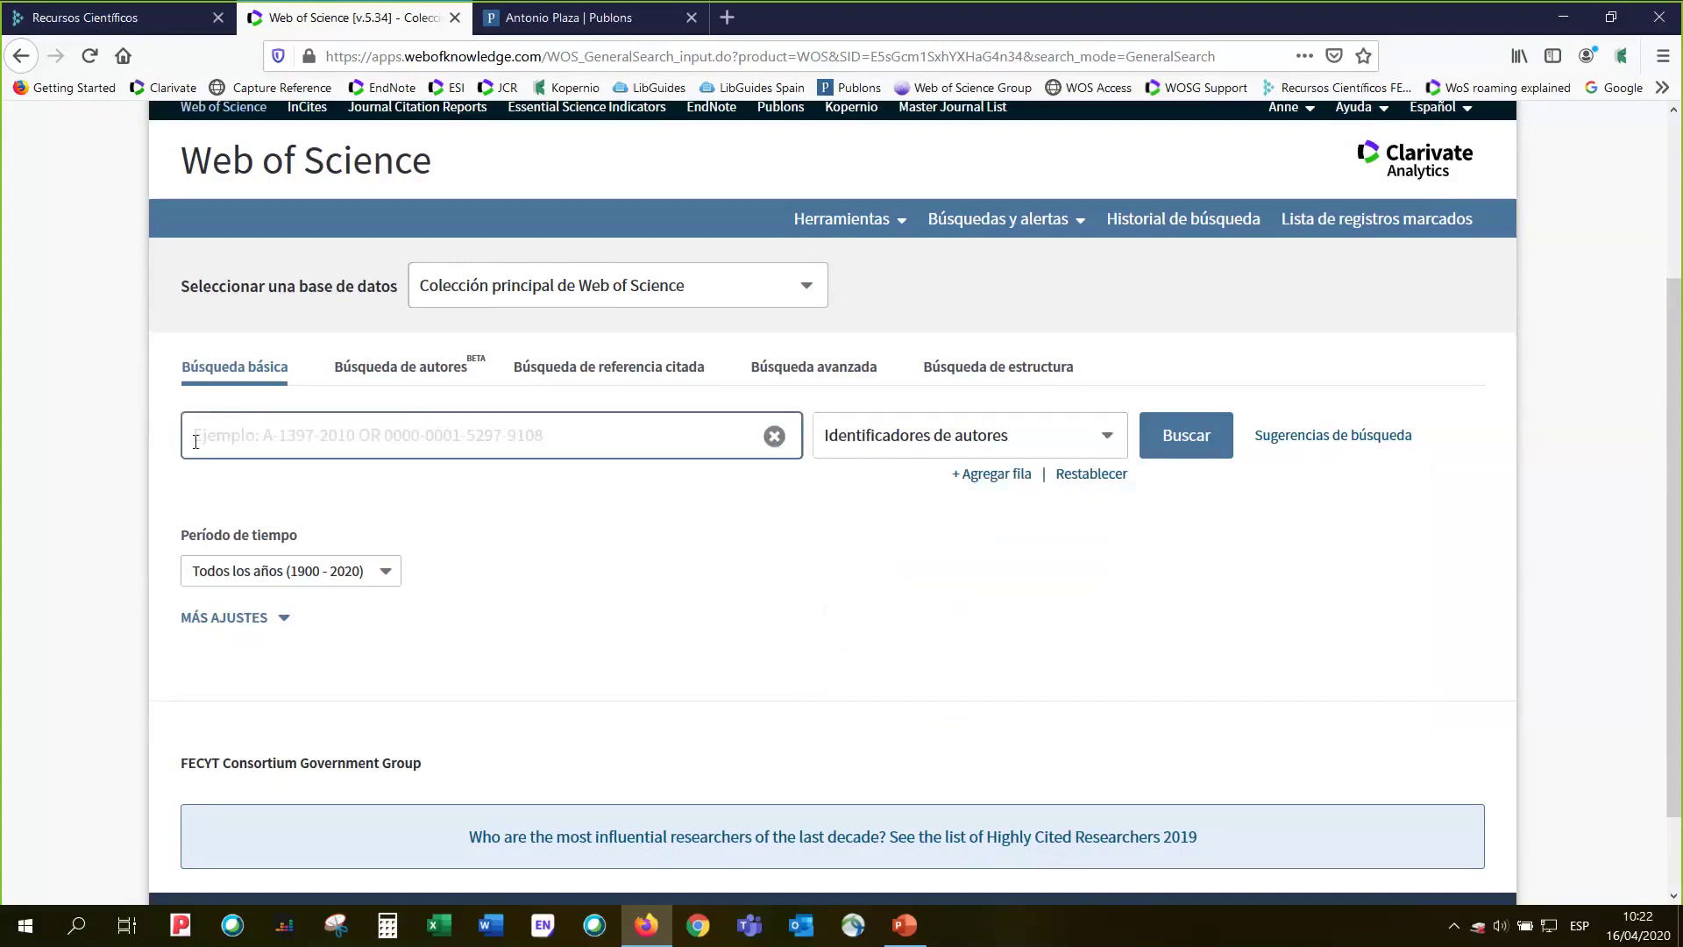
pyautogui.hotkey('ctrl', 'v')
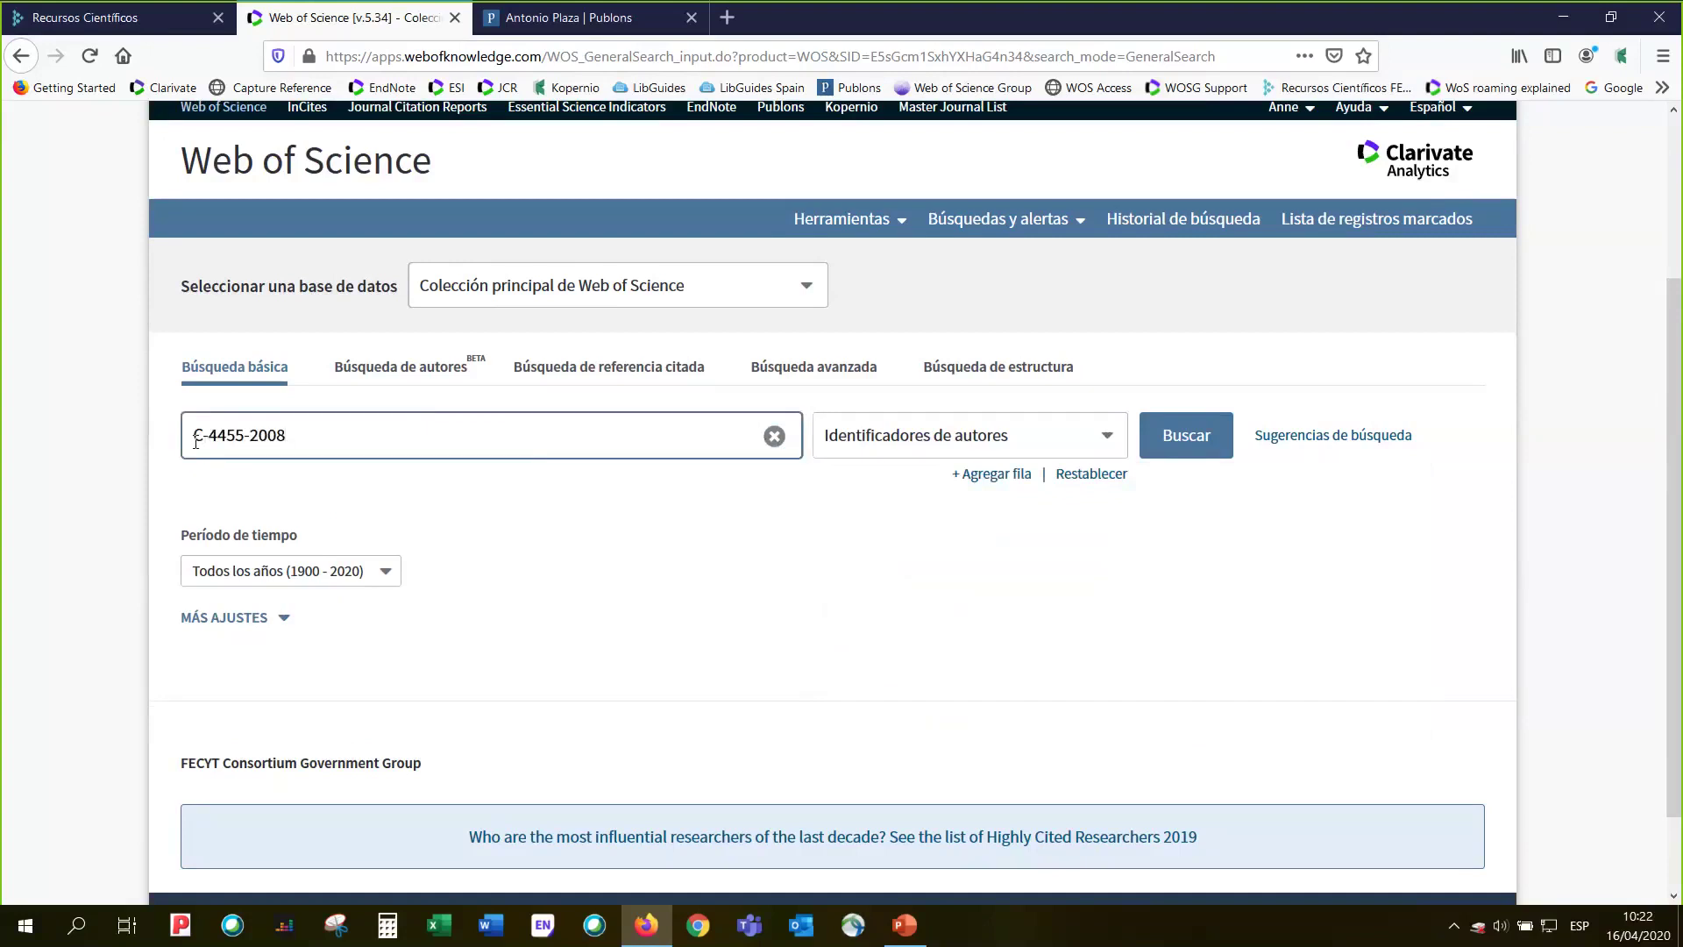
pyautogui.click(1158, 447)
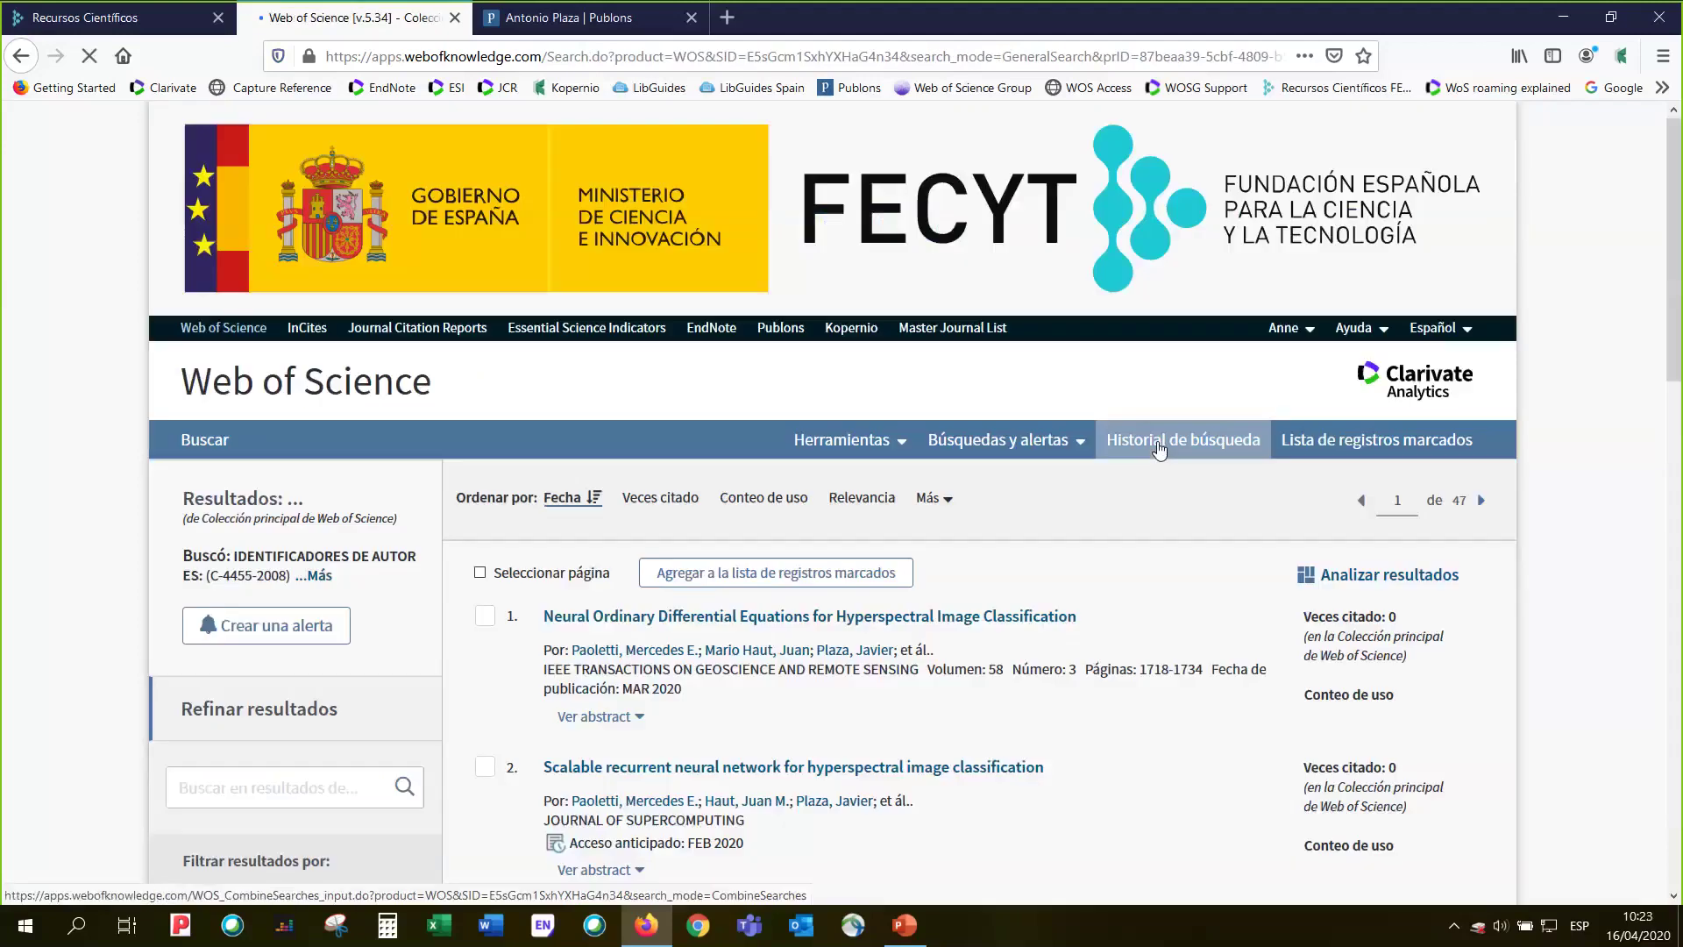
# - Examine the publication metrics, journals and publication list in the researcher's Publons profile
pyautogui.hotkey('ctrl', 'Tab')
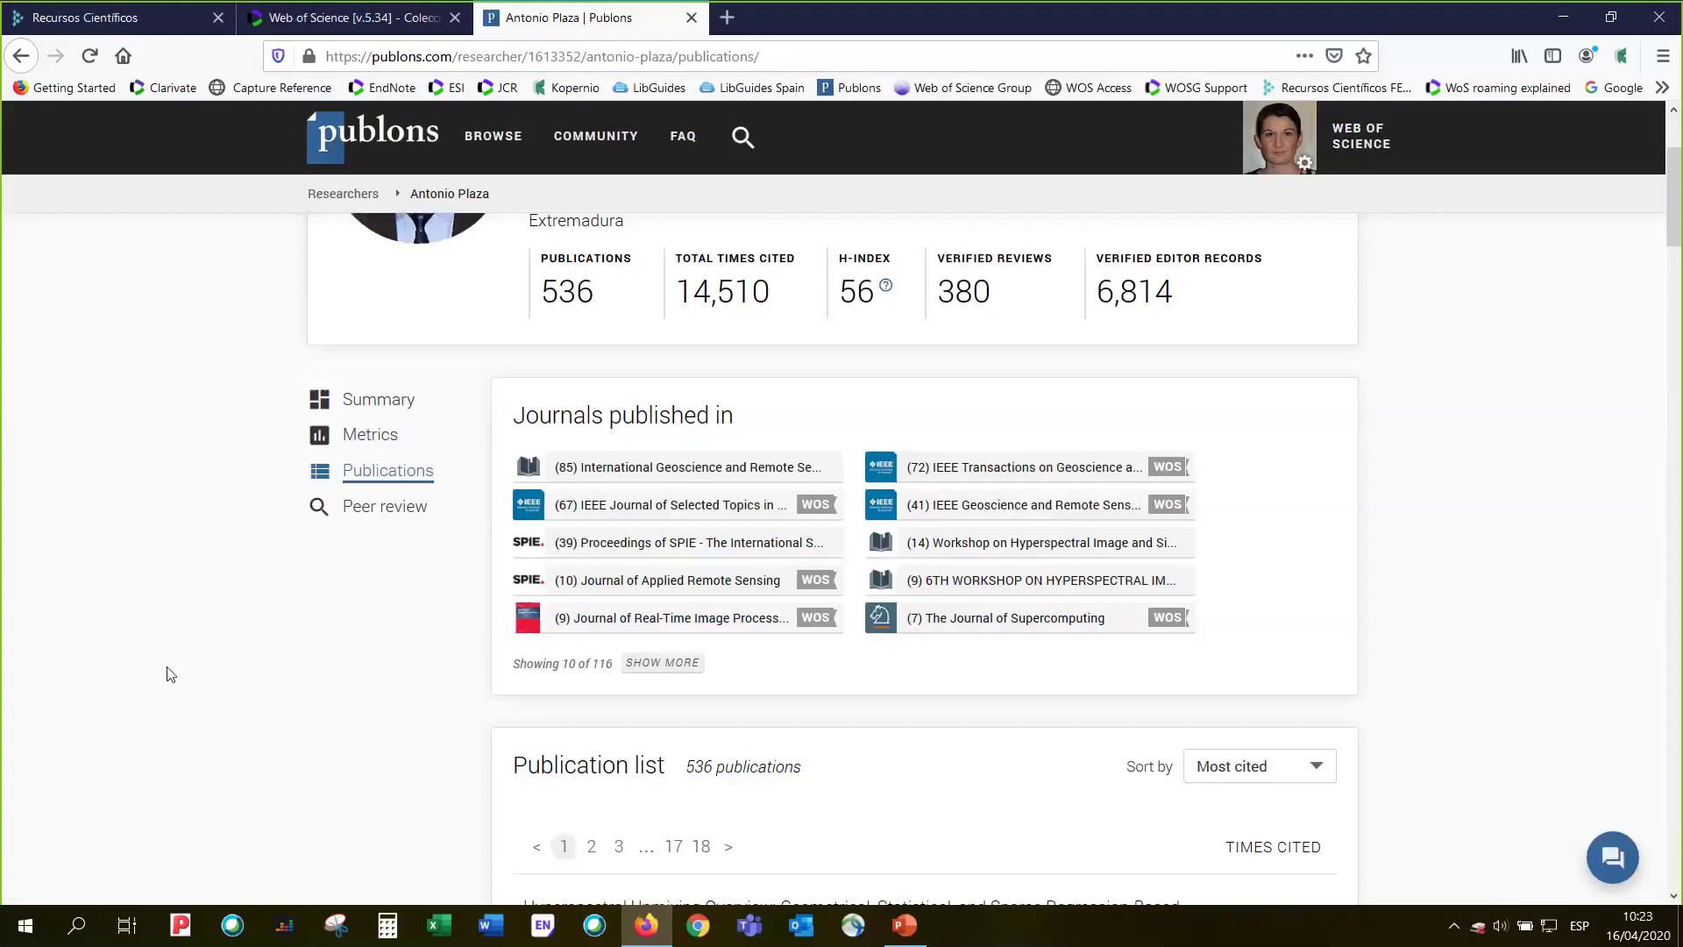
pyautogui.scroll(-2, 170, 674)
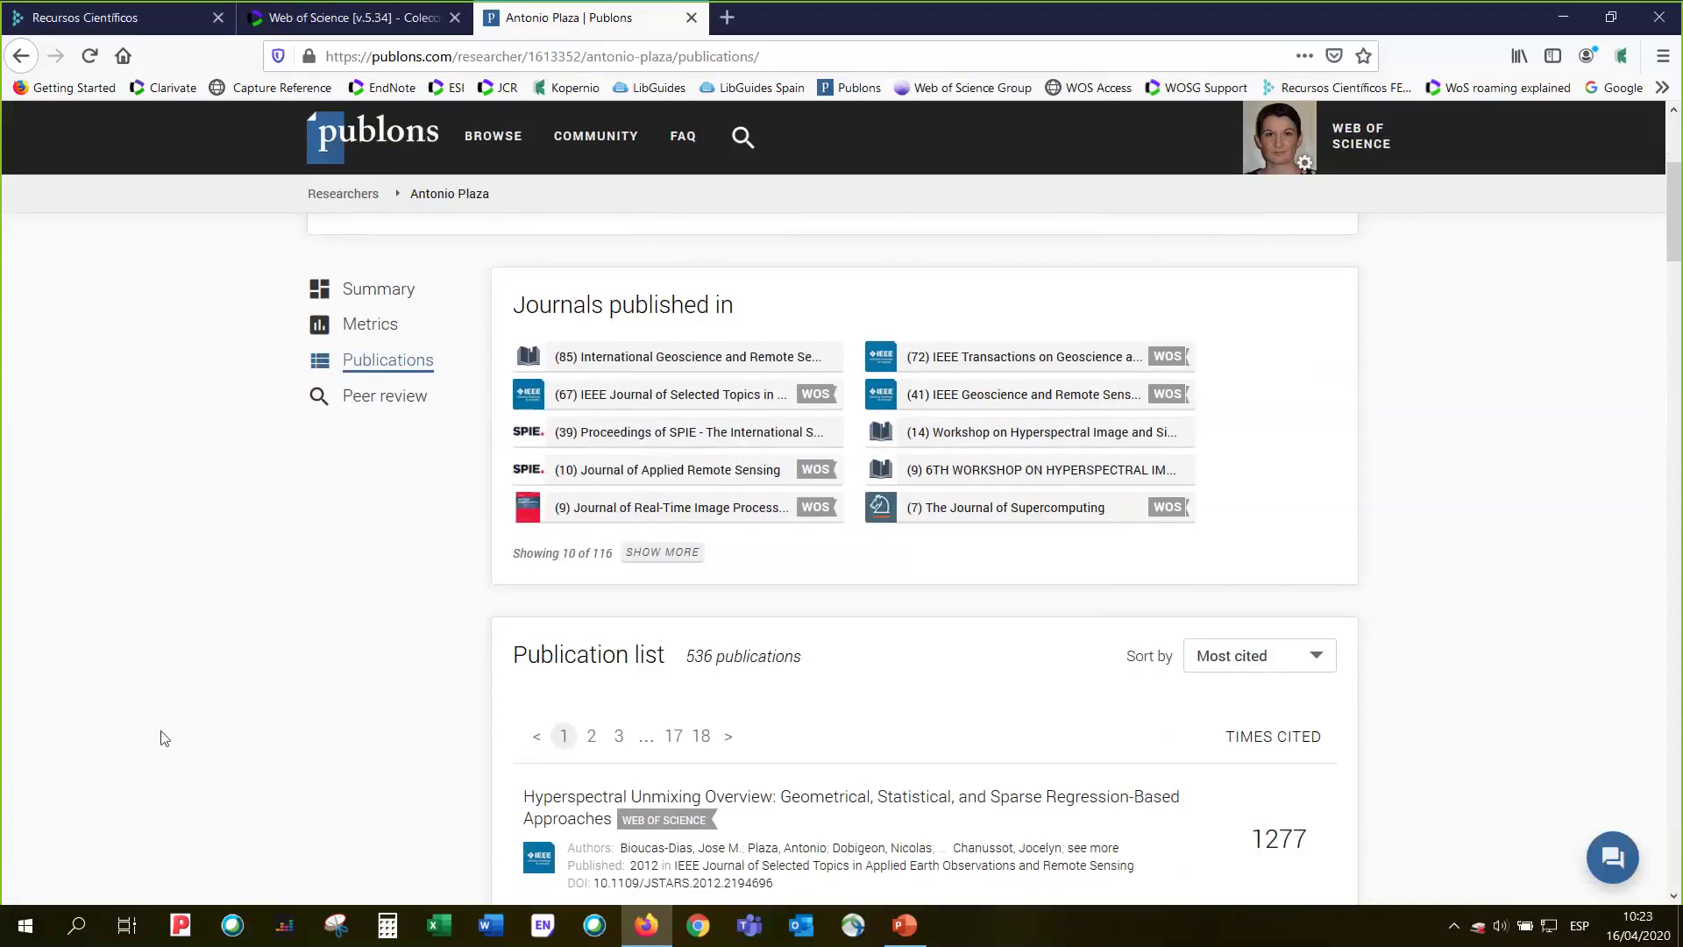
pyautogui.scroll(-1, 162, 744)
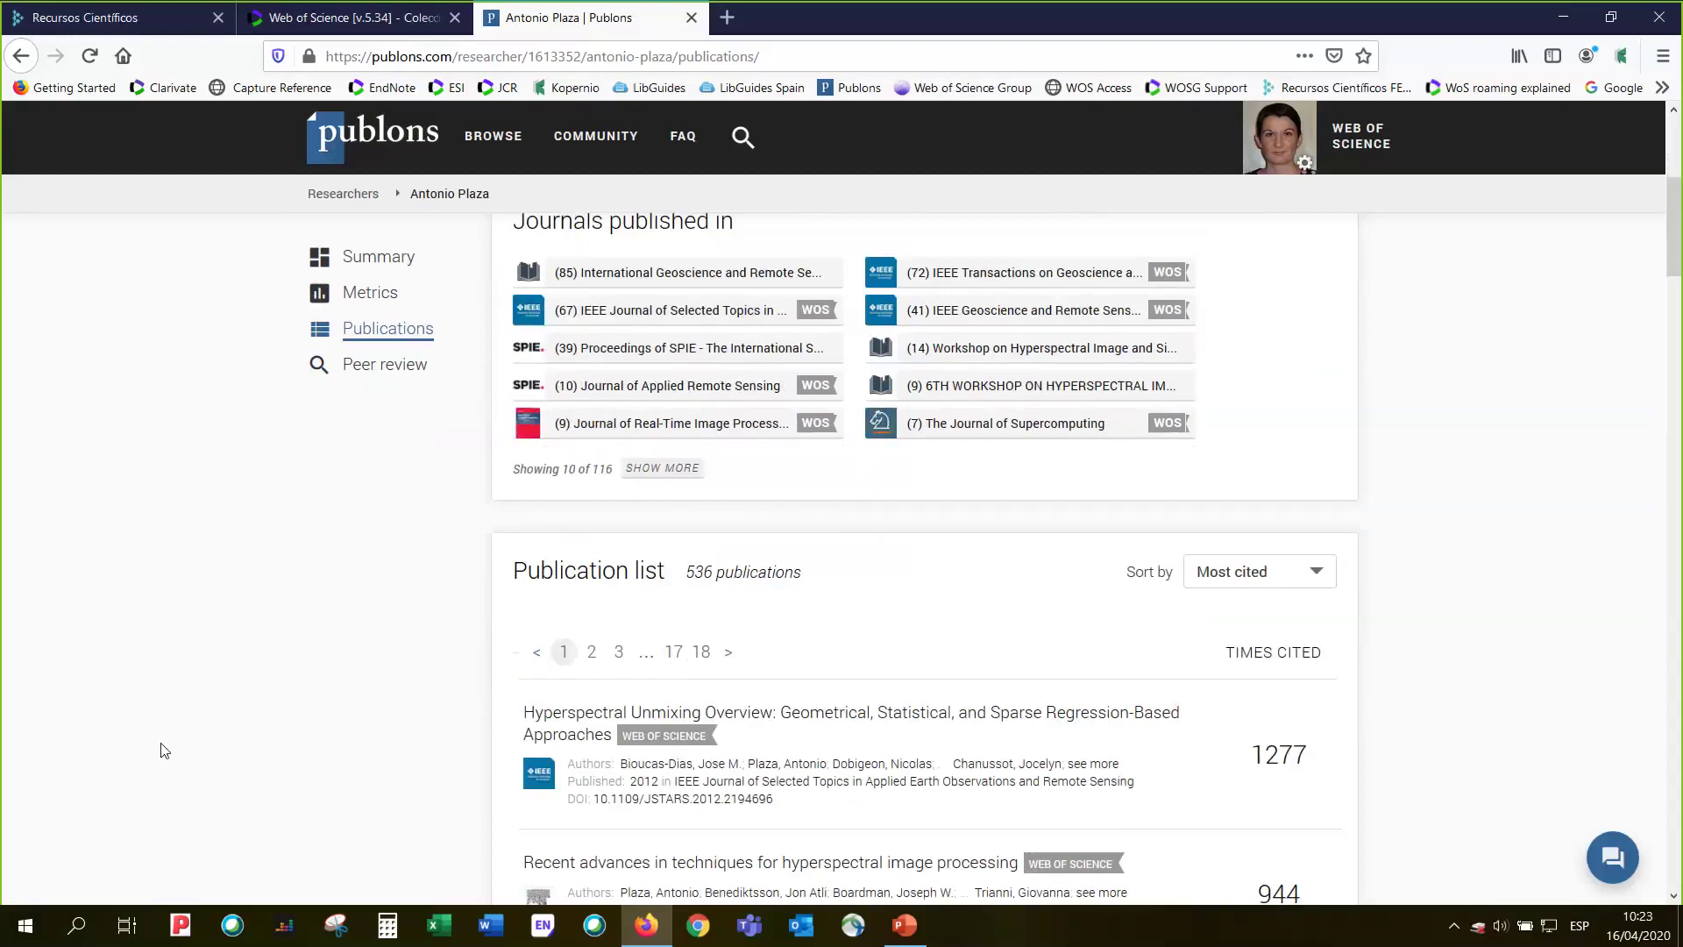
pyautogui.scroll(3, 162, 751)
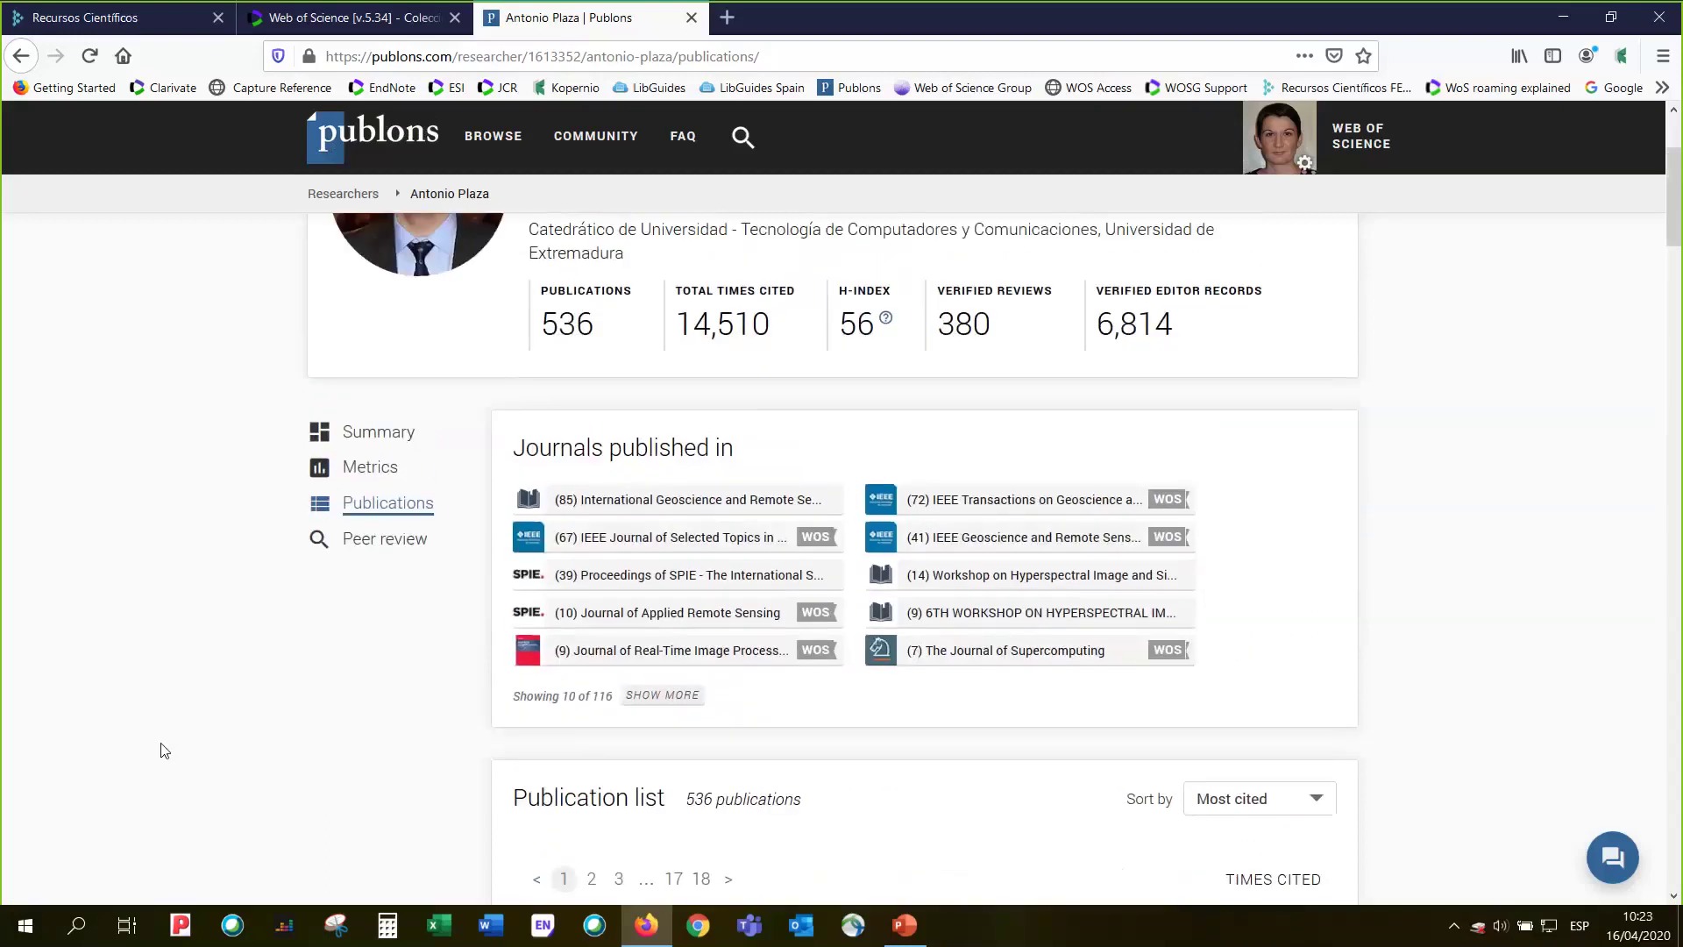
pyautogui.scroll(2, 162, 751)
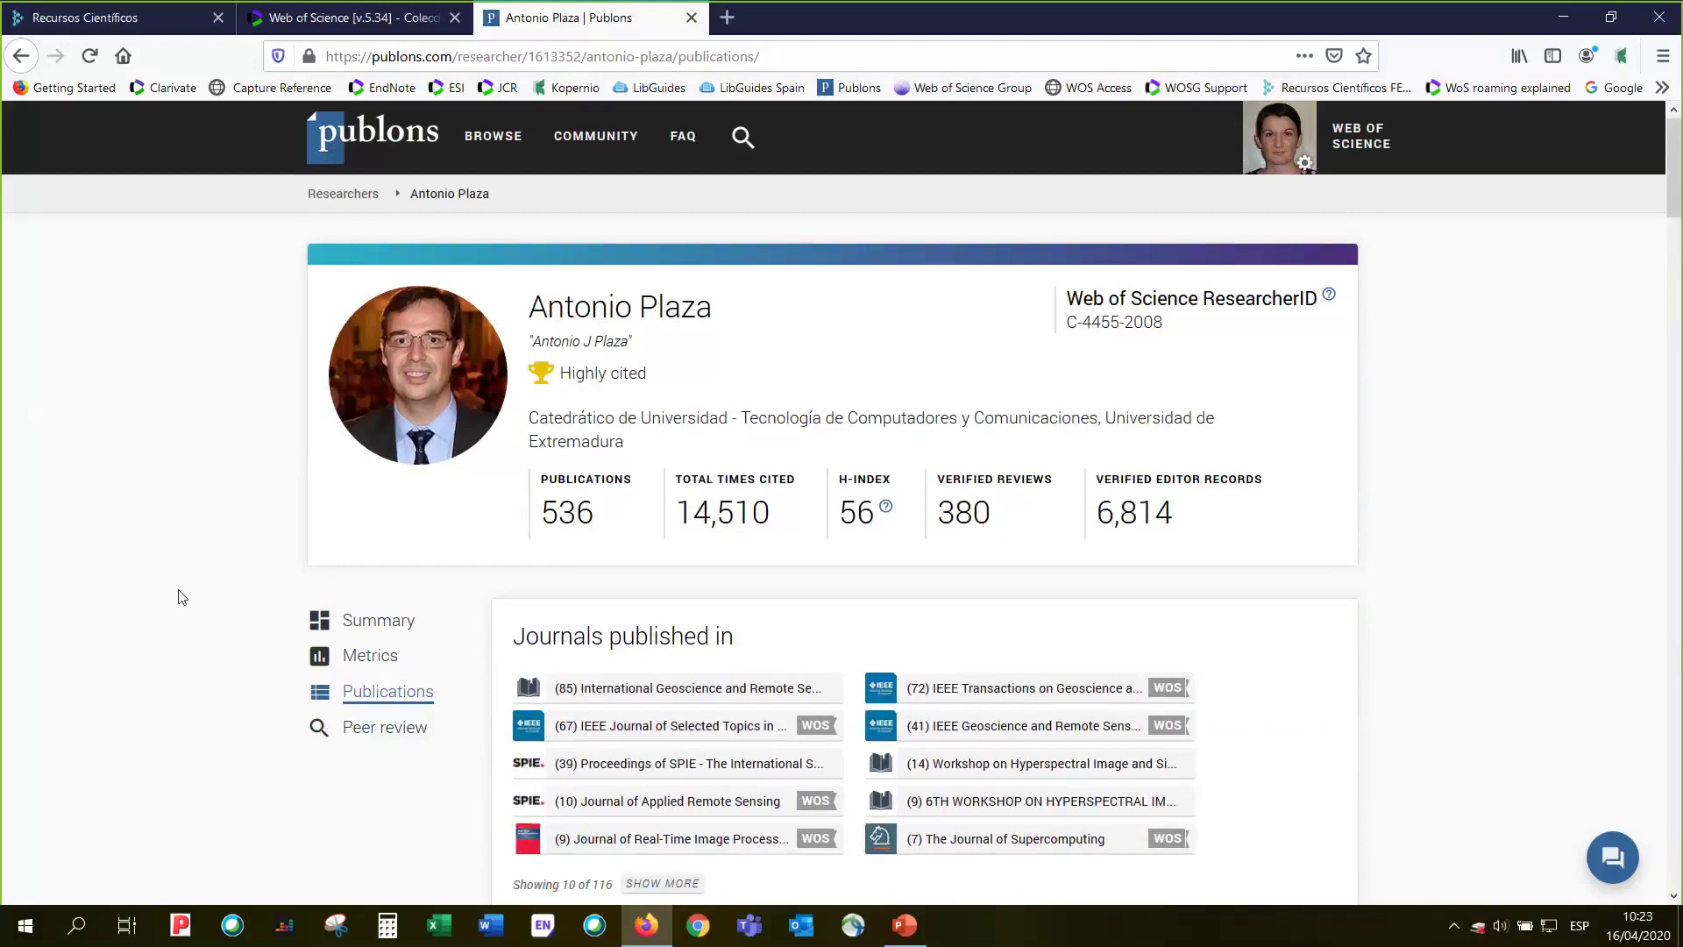
pyautogui.scroll(-2, 182, 597)
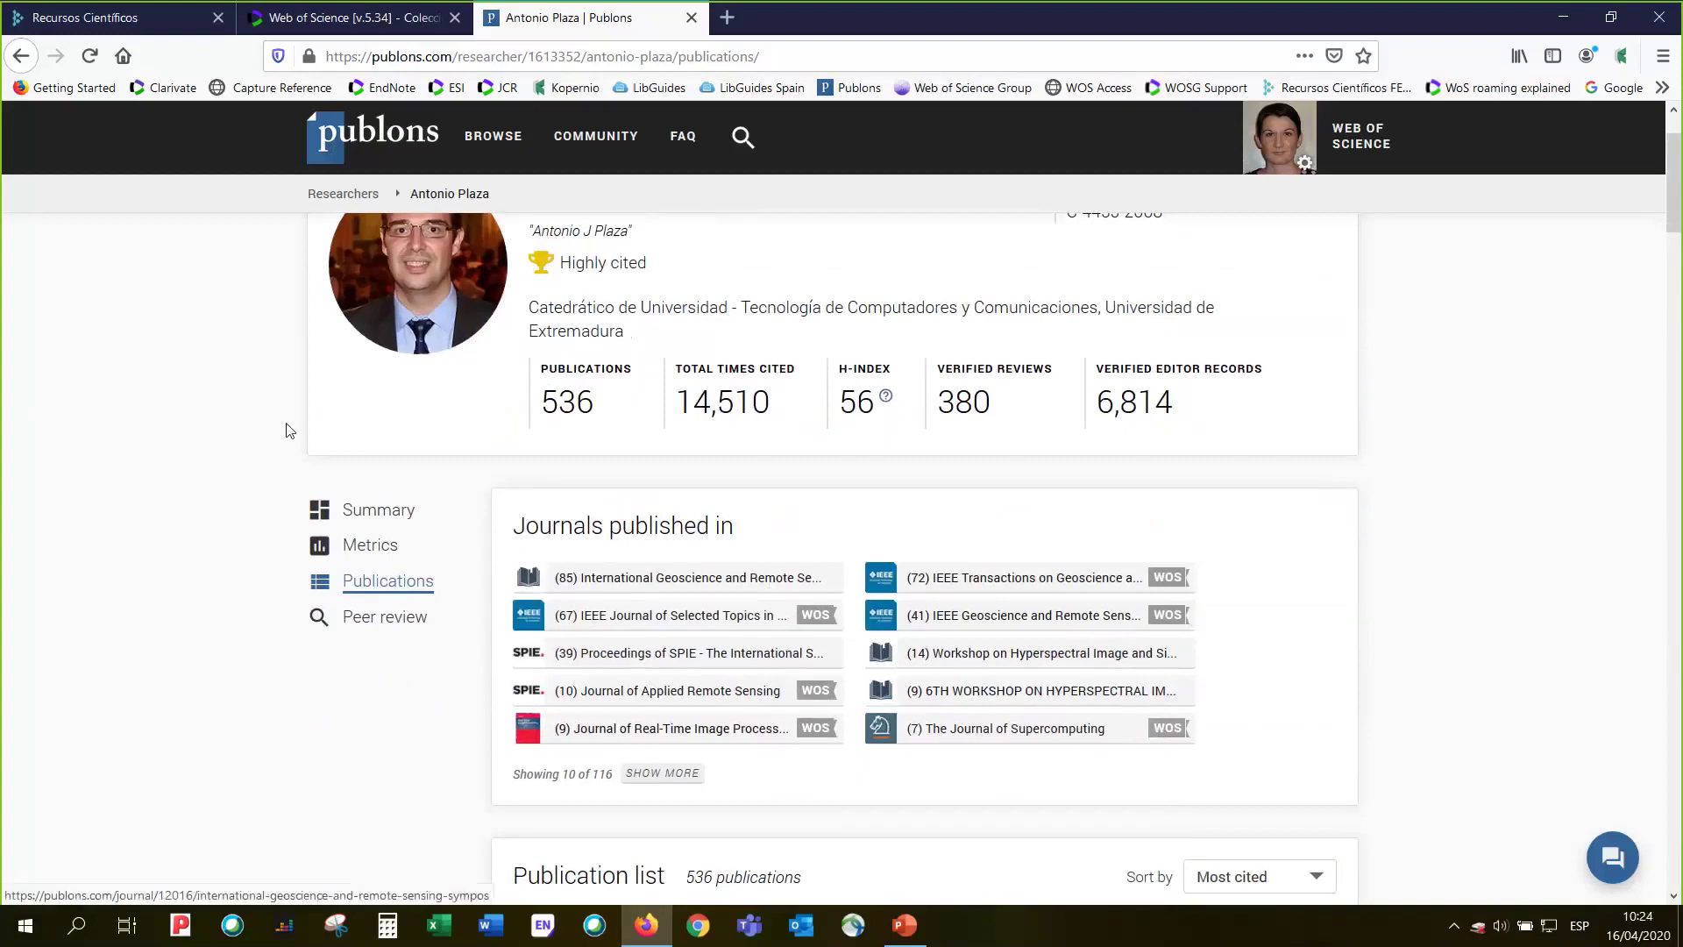
# - Return to the Publons researcher list and compare its figures without and with the Web of Science Core Collection only filter
pyautogui.click(21, 58)
pyautogui.click(22, 57)
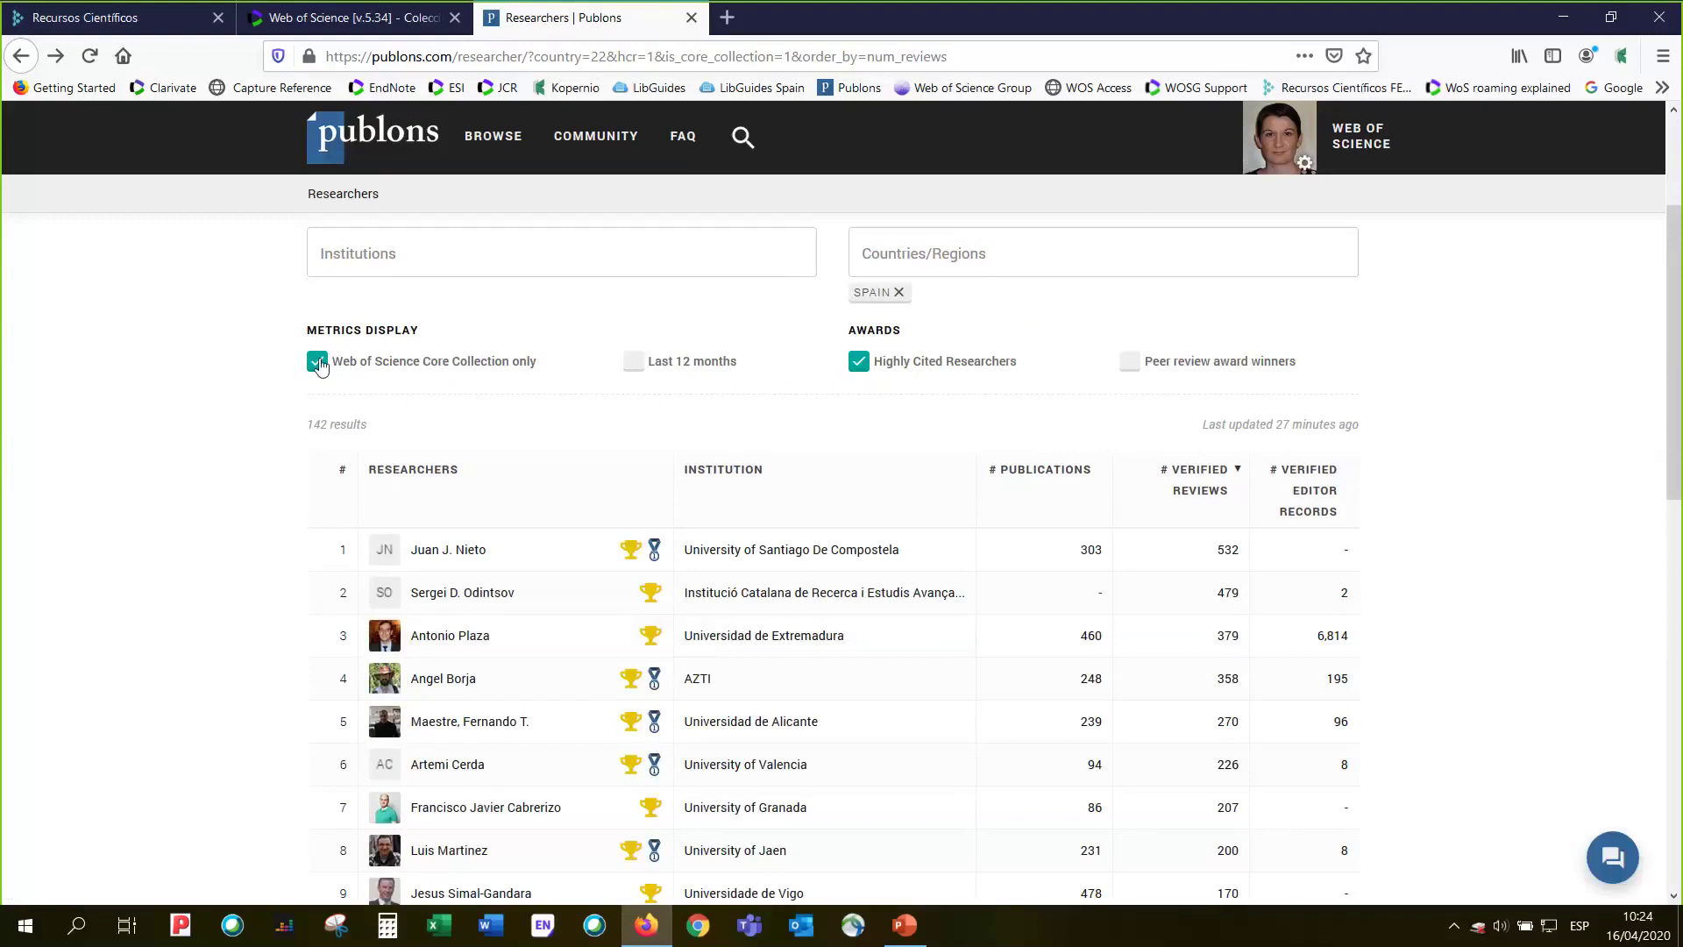
pyautogui.click(318, 363)
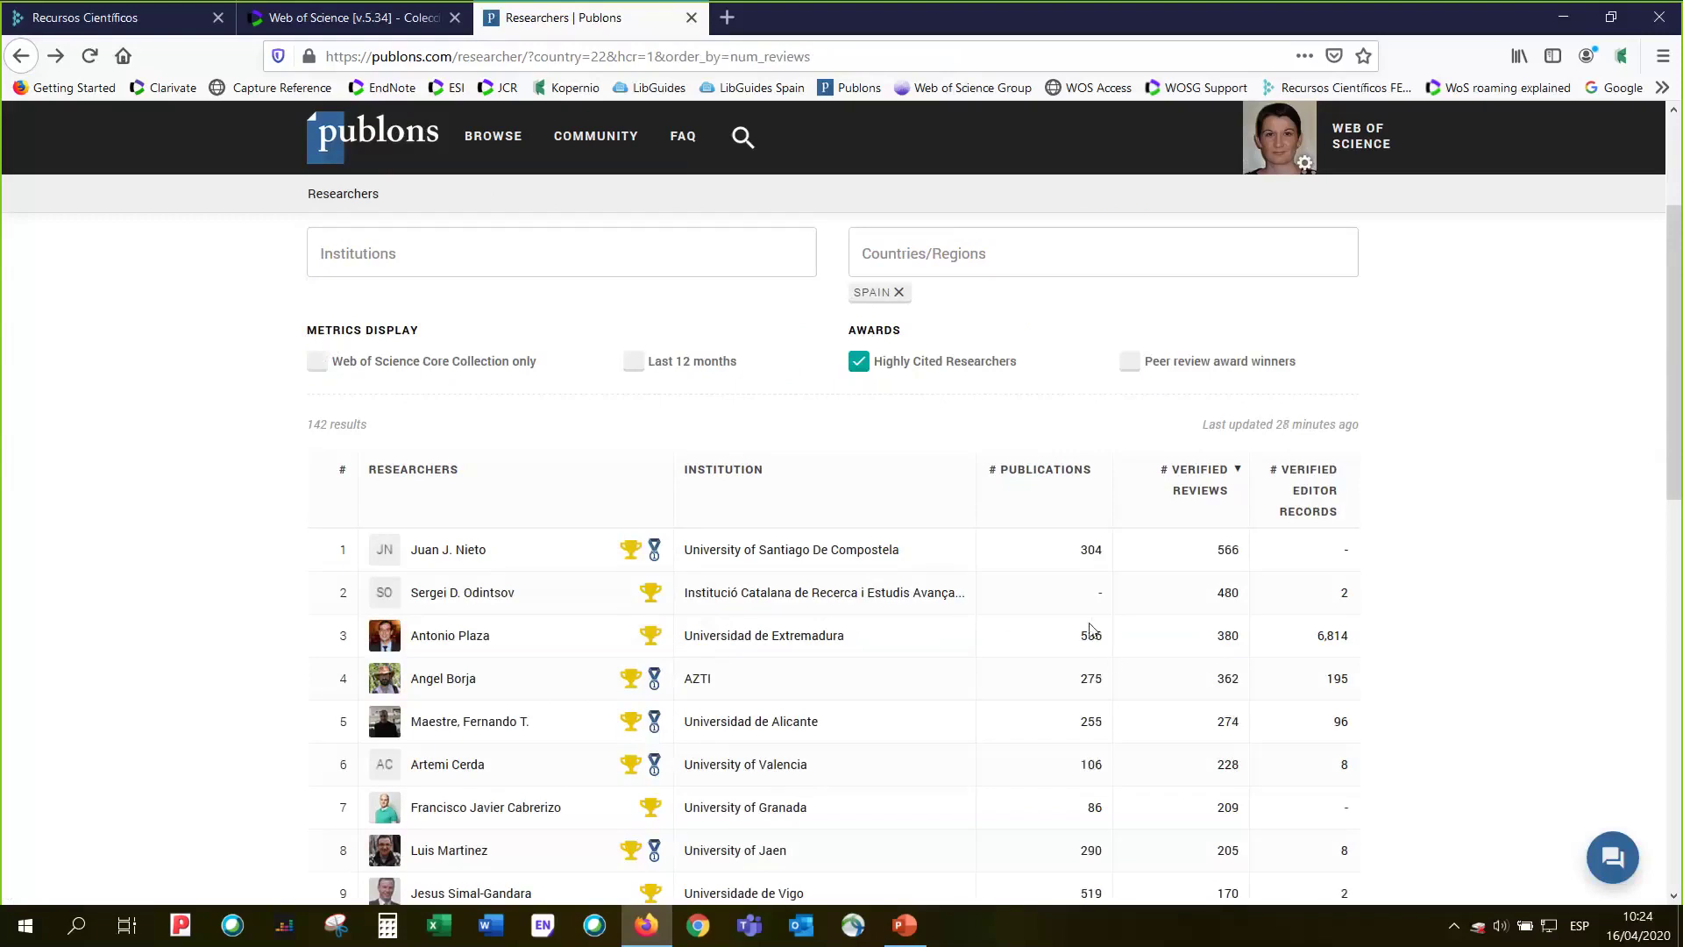
pyautogui.click(314, 367)
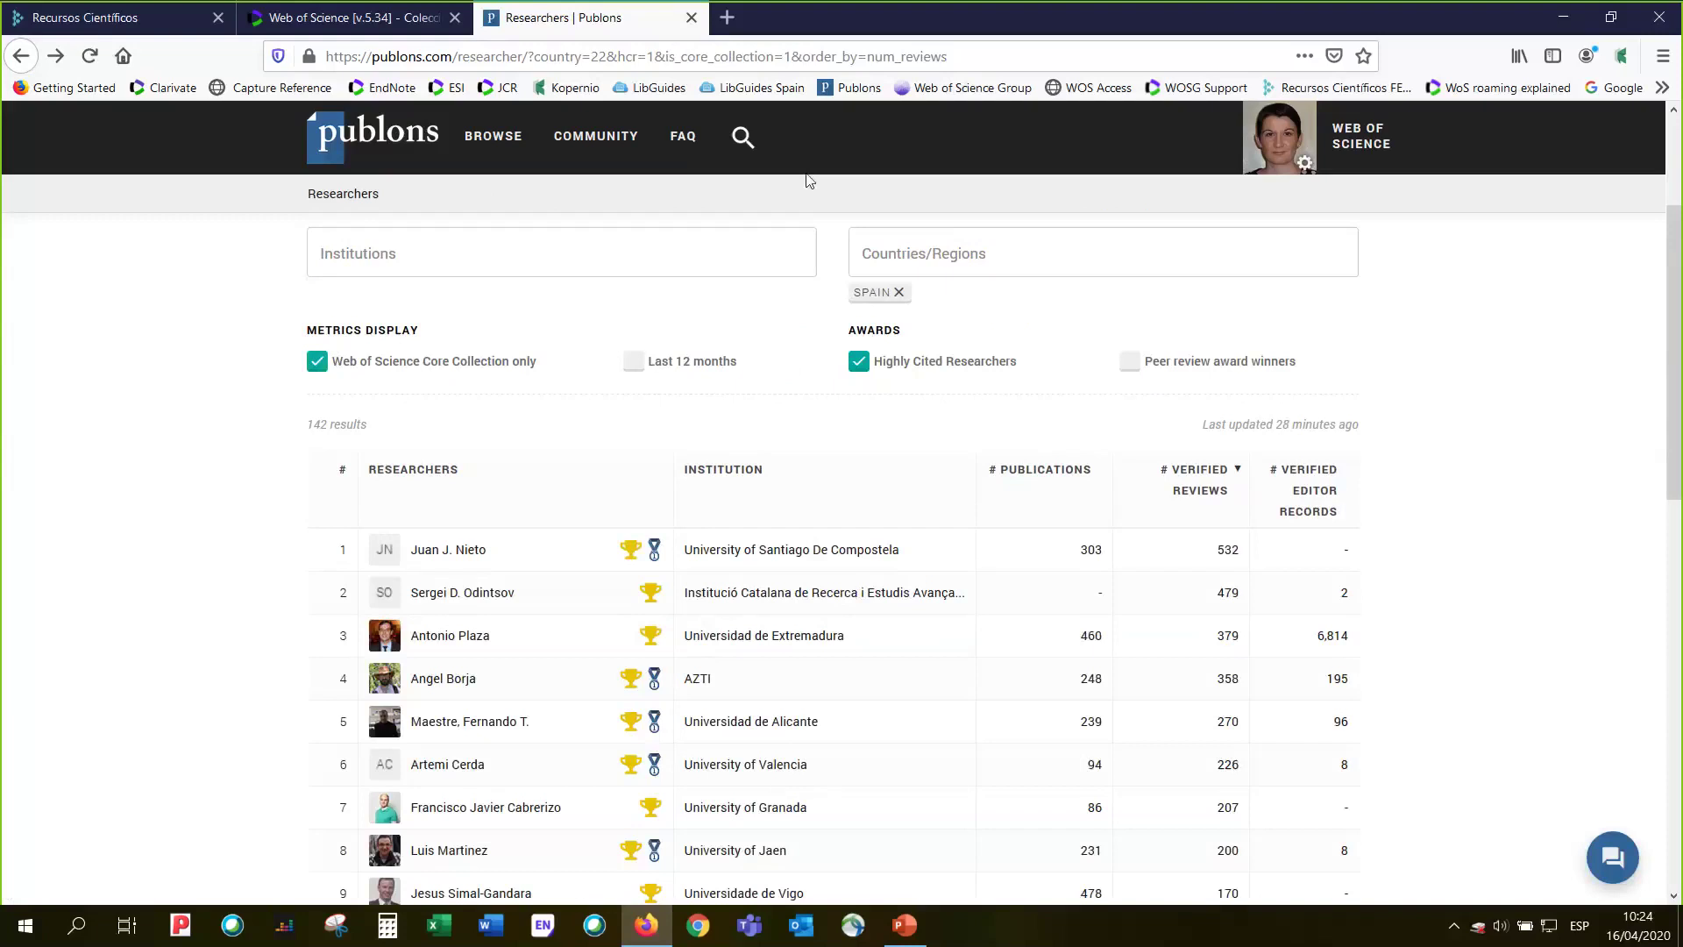
# - Switch back to the ResearcherID results in Web of Science and sort them by Veces citado
pyautogui.click(368, 19)
pyautogui.scroll(-2, 33, 543)
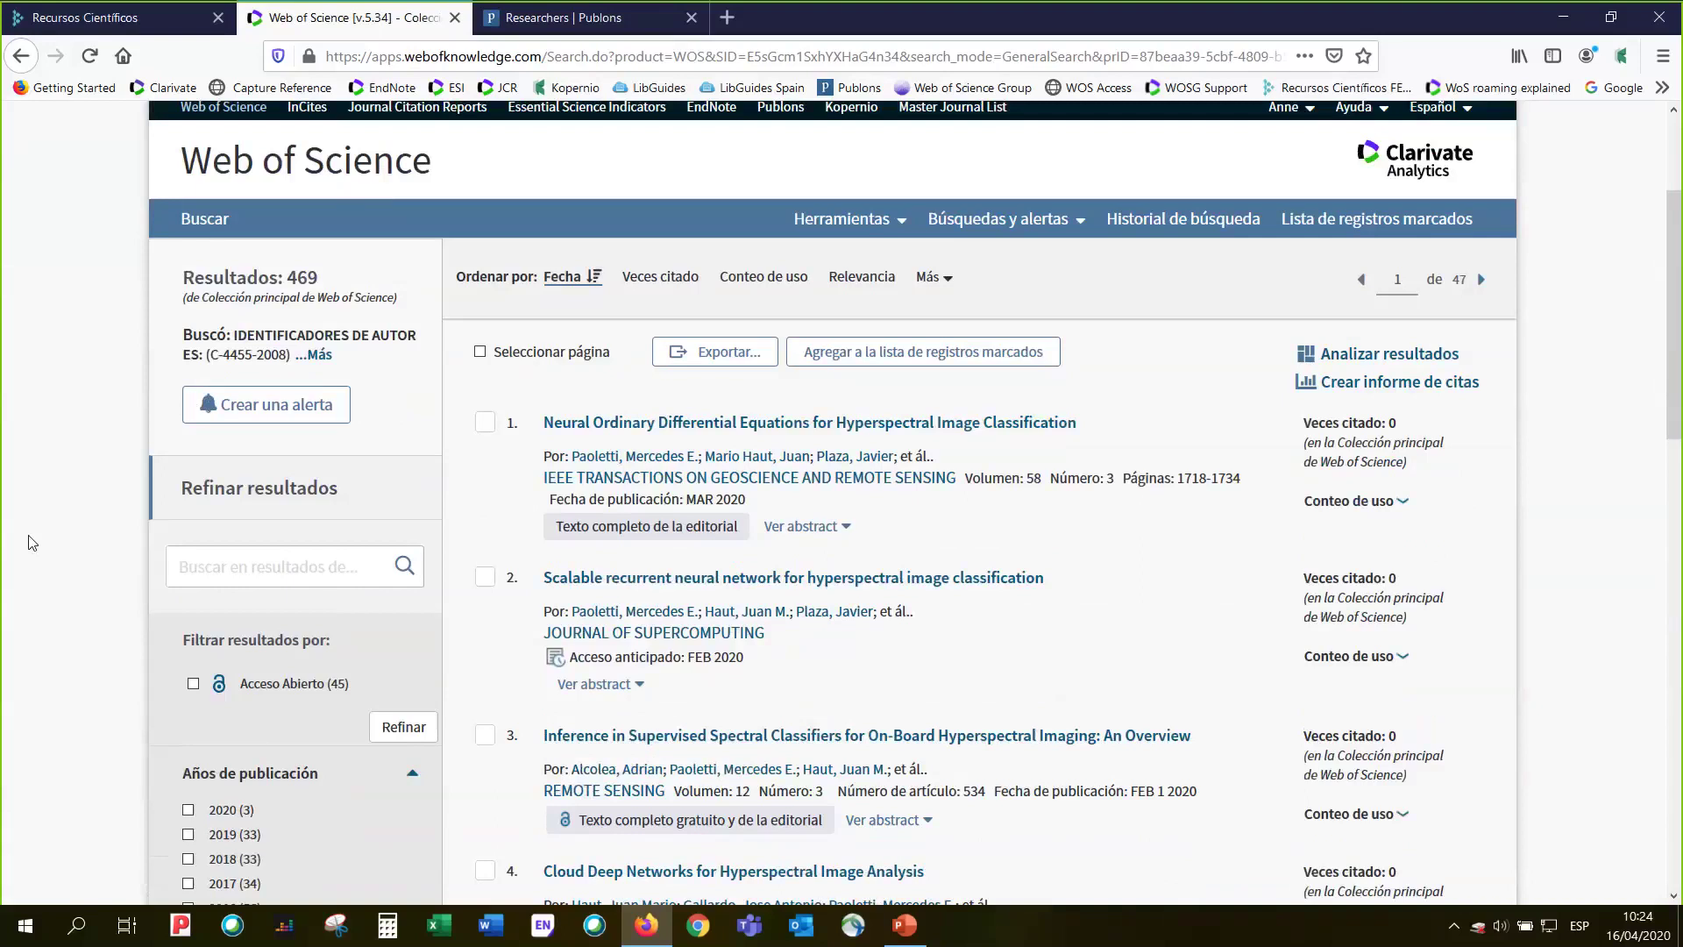
pyautogui.scroll(-3, 32, 542)
pyautogui.scroll(2, 33, 543)
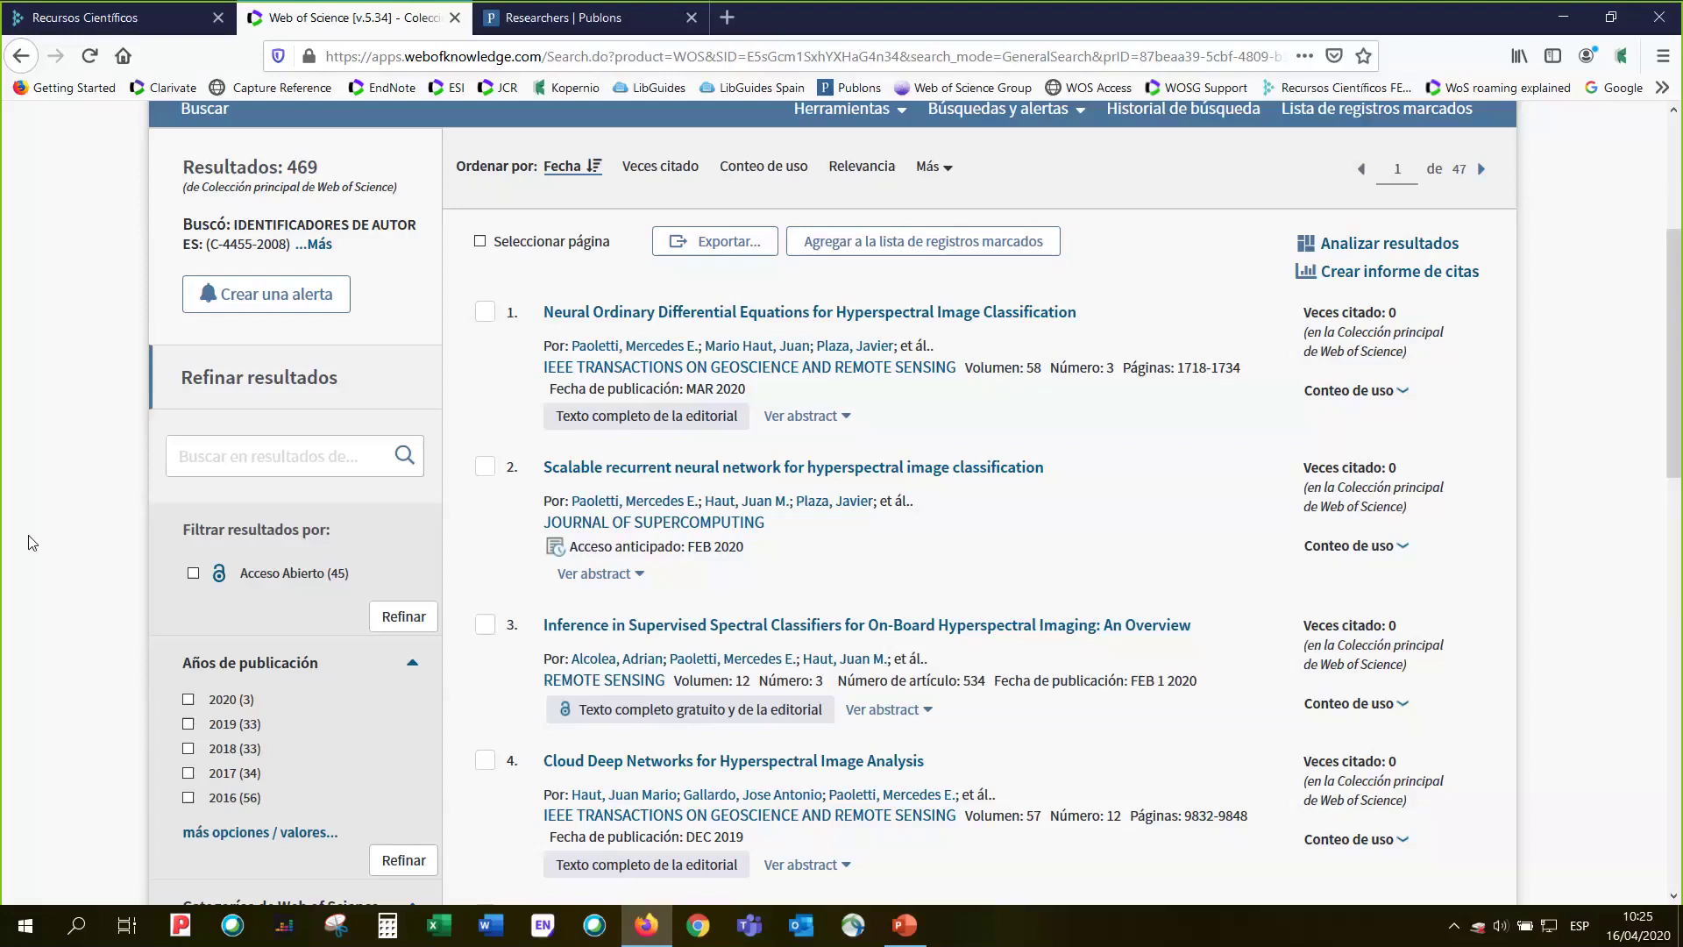
pyautogui.scroll(1, 28, 543)
pyautogui.click(663, 278)
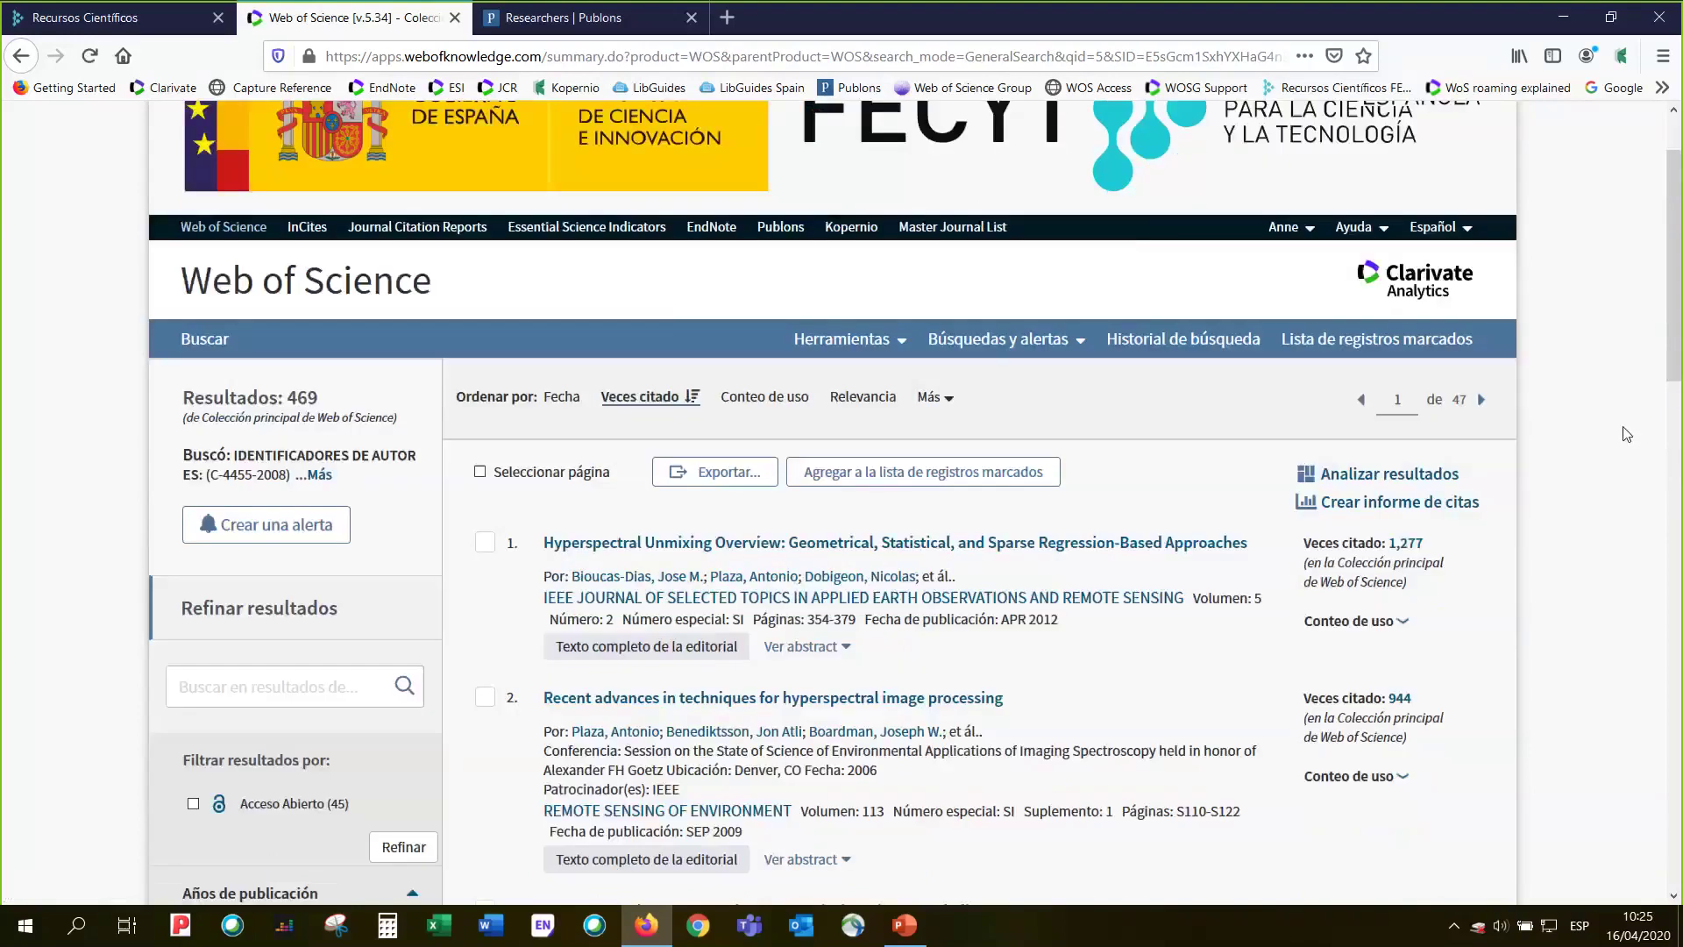
# - Analyze the search results by Web of Science category and show the details of the Remote Sensing block
pyautogui.scroll(-3, 1626, 434)
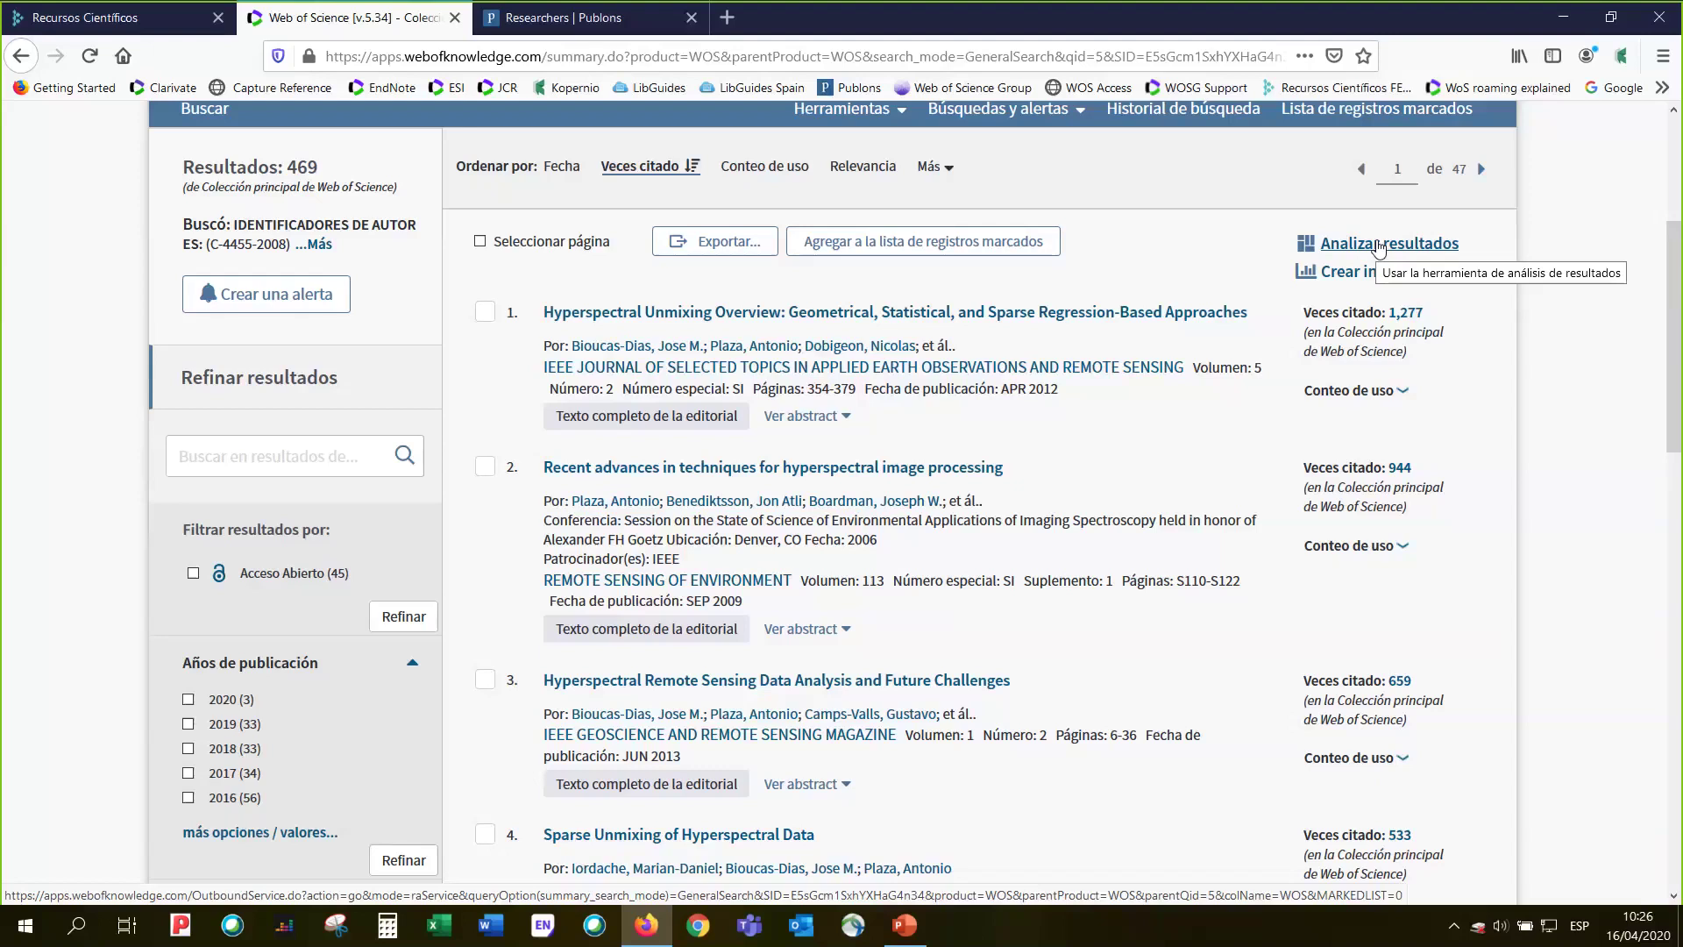
pyautogui.click(1379, 245)
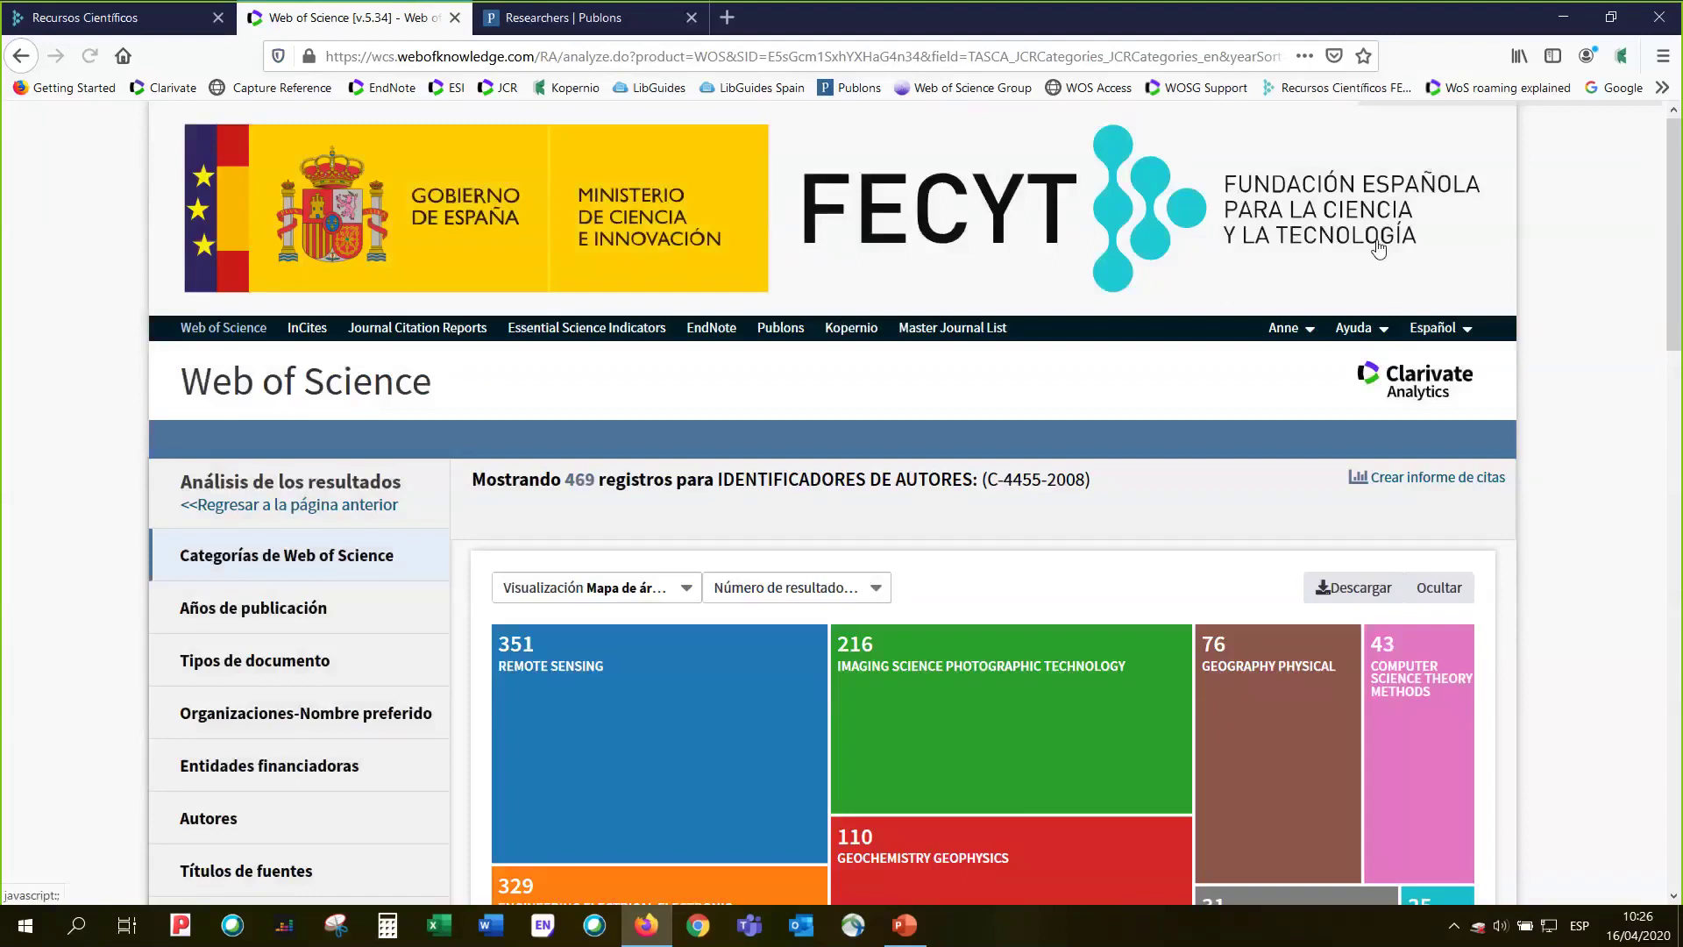
pyautogui.scroll(-2, 1639, 274)
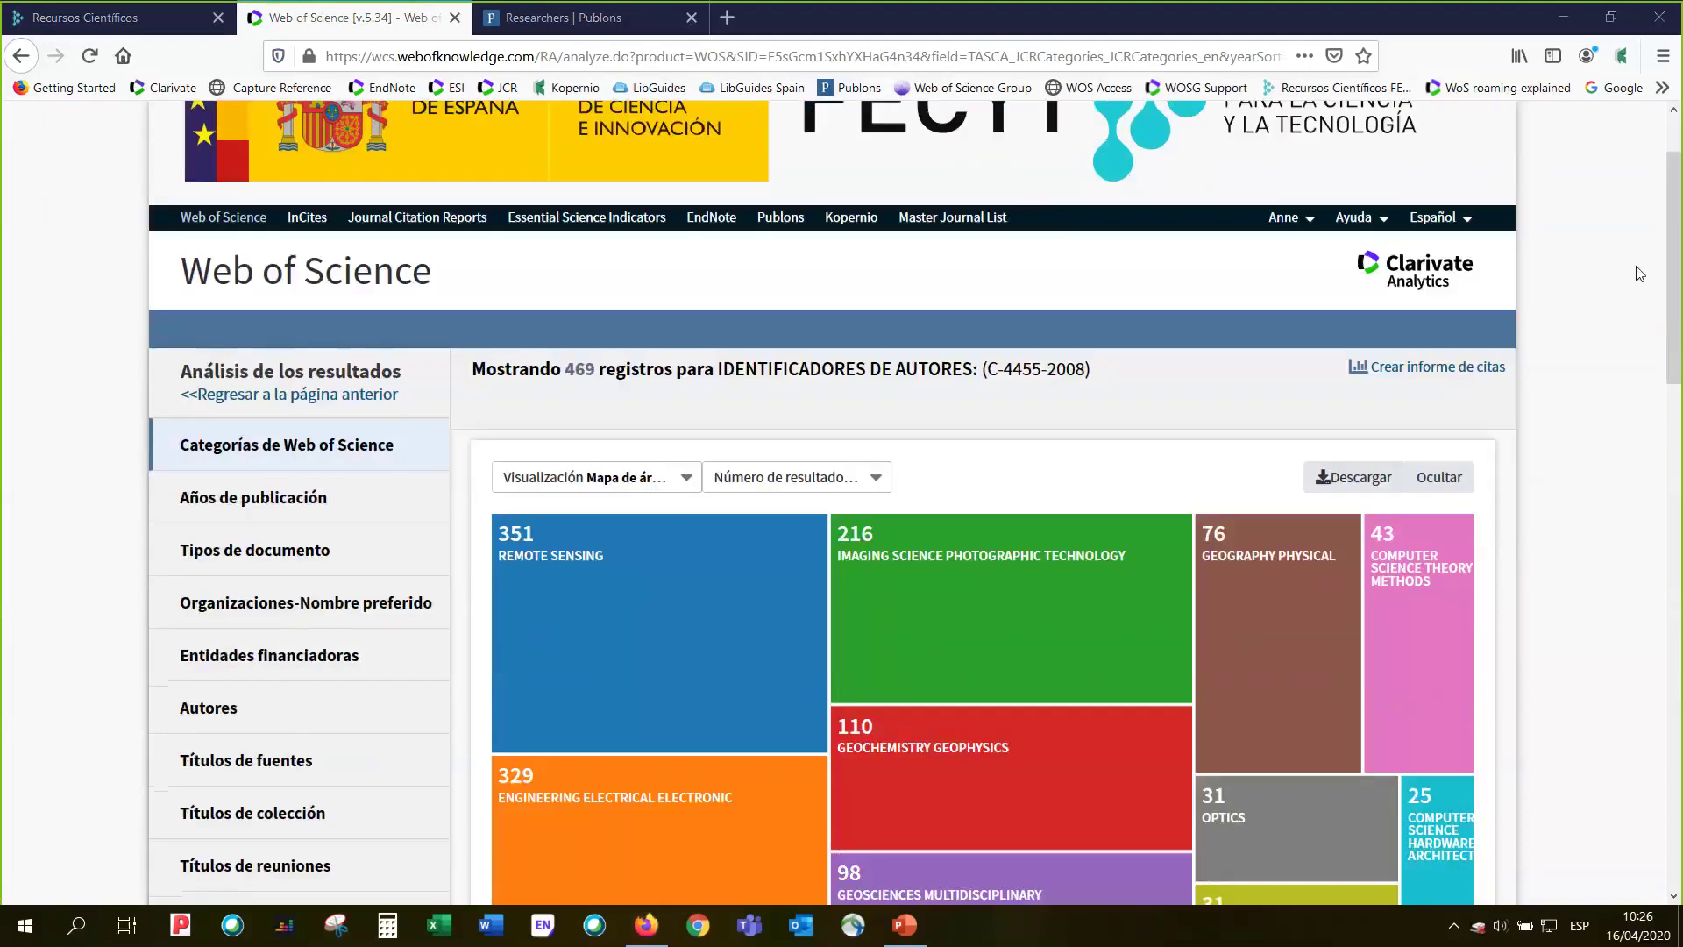
pyautogui.scroll(-2, 1639, 274)
pyautogui.click(666, 526)
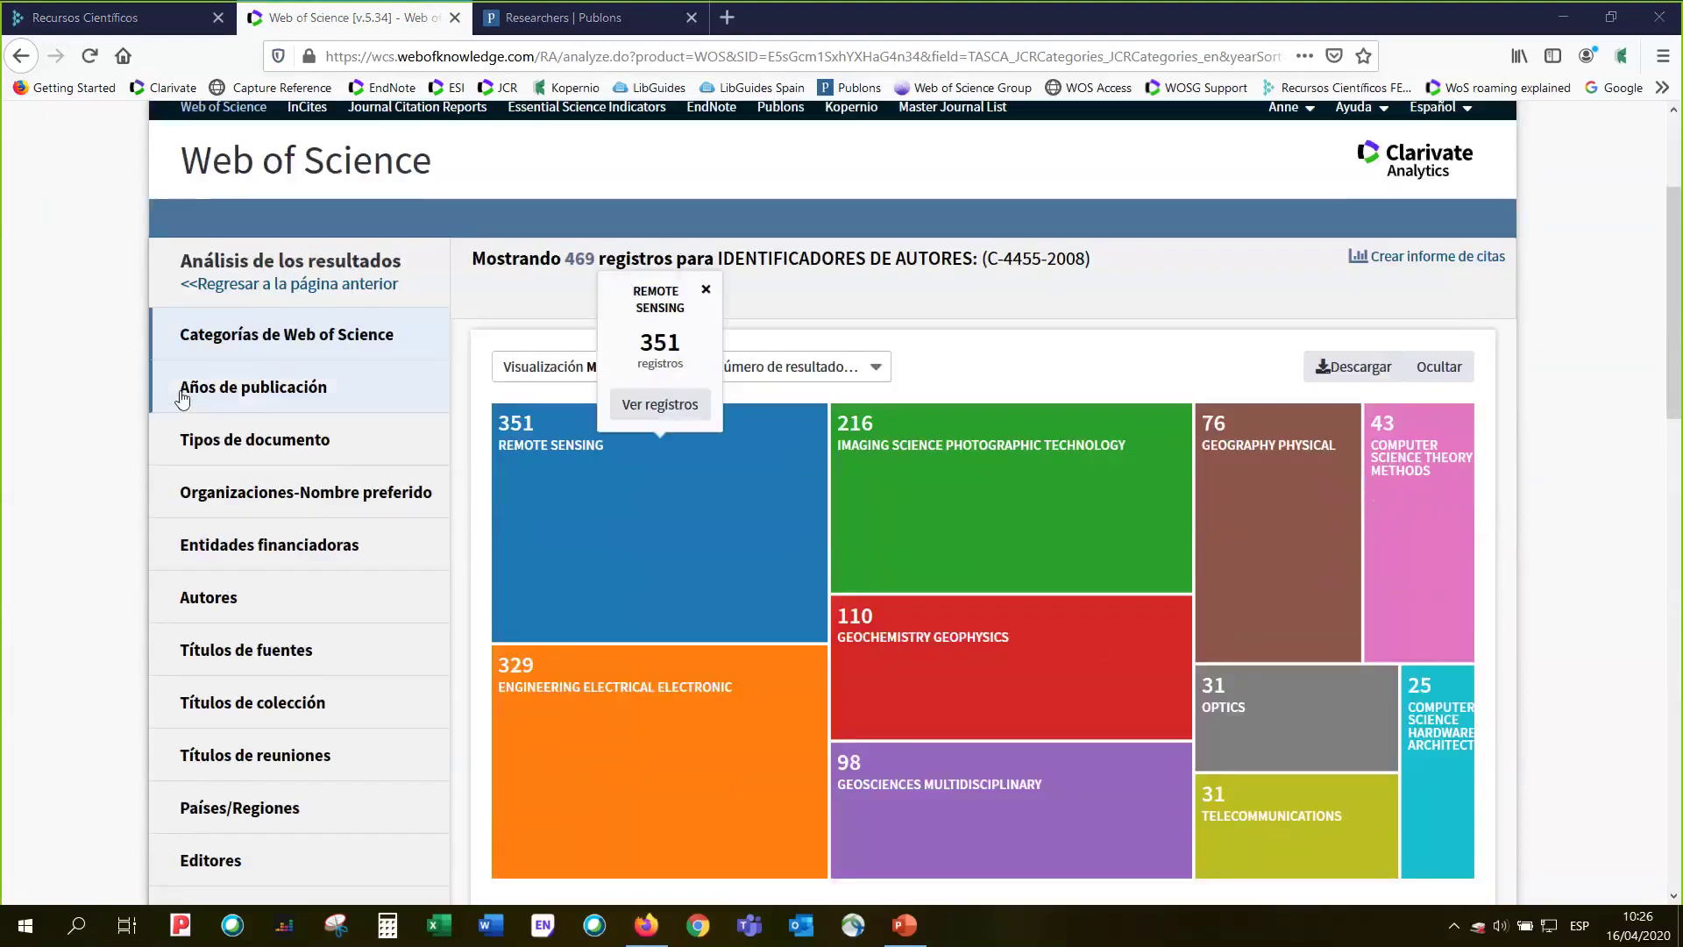
# - Analyze the records by Organizaciones-Nombre preferido with 25 results in the treemap, and review the table of affiliated organizations
pyautogui.click(202, 497)
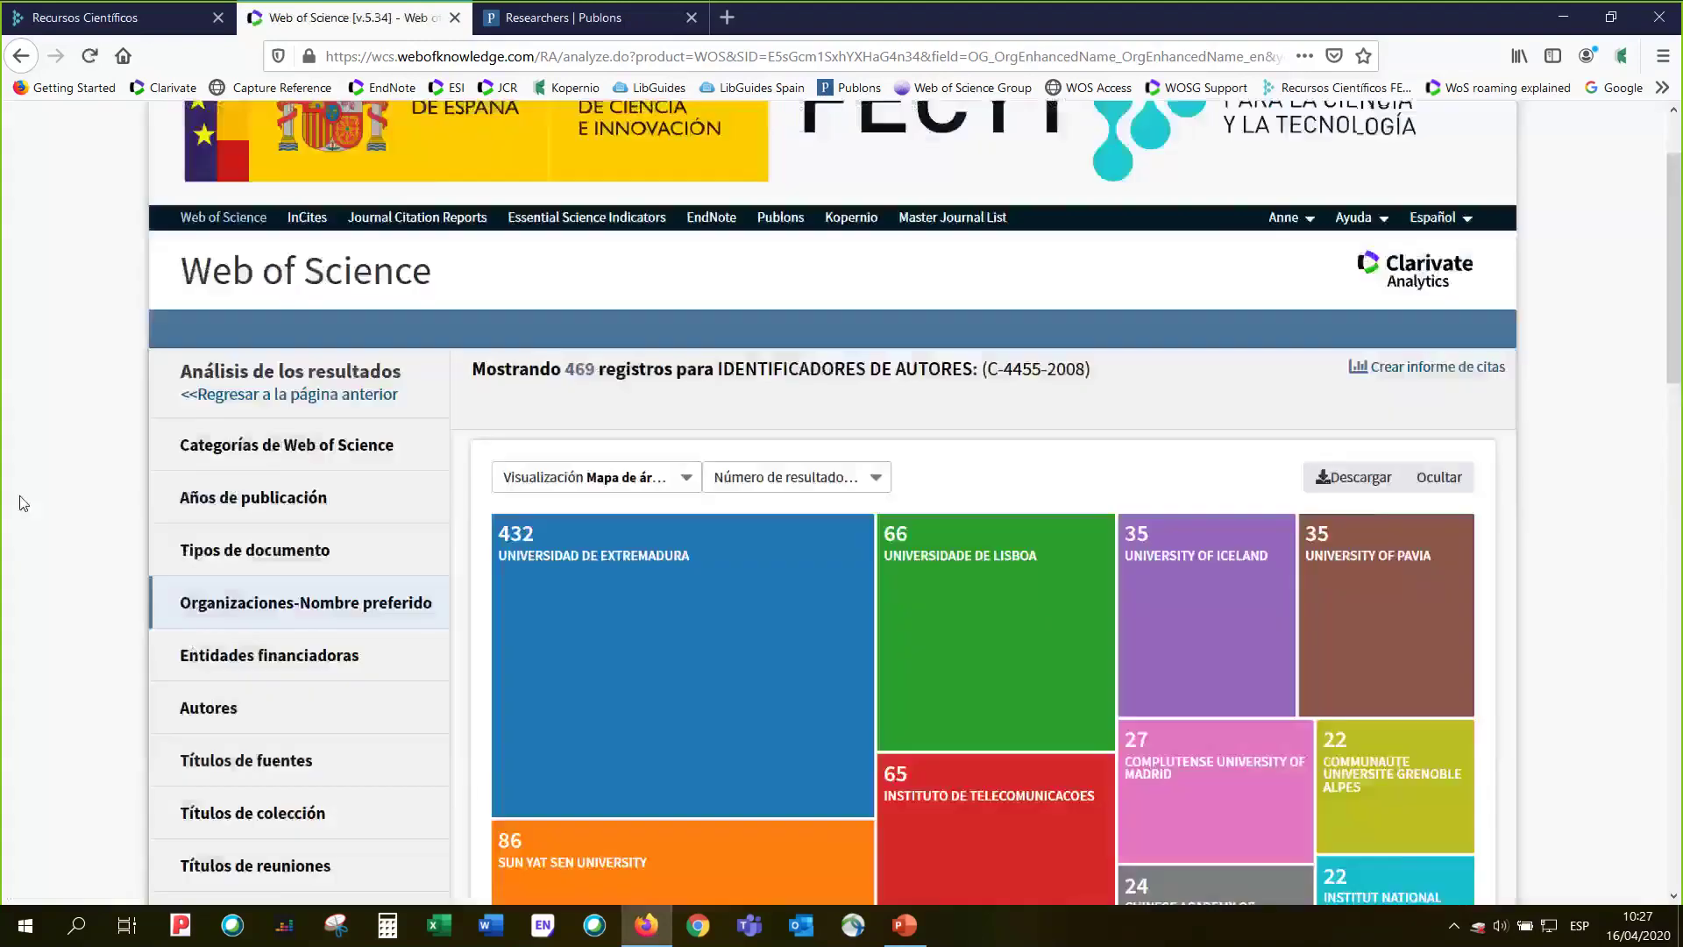
pyautogui.scroll(-3, 24, 502)
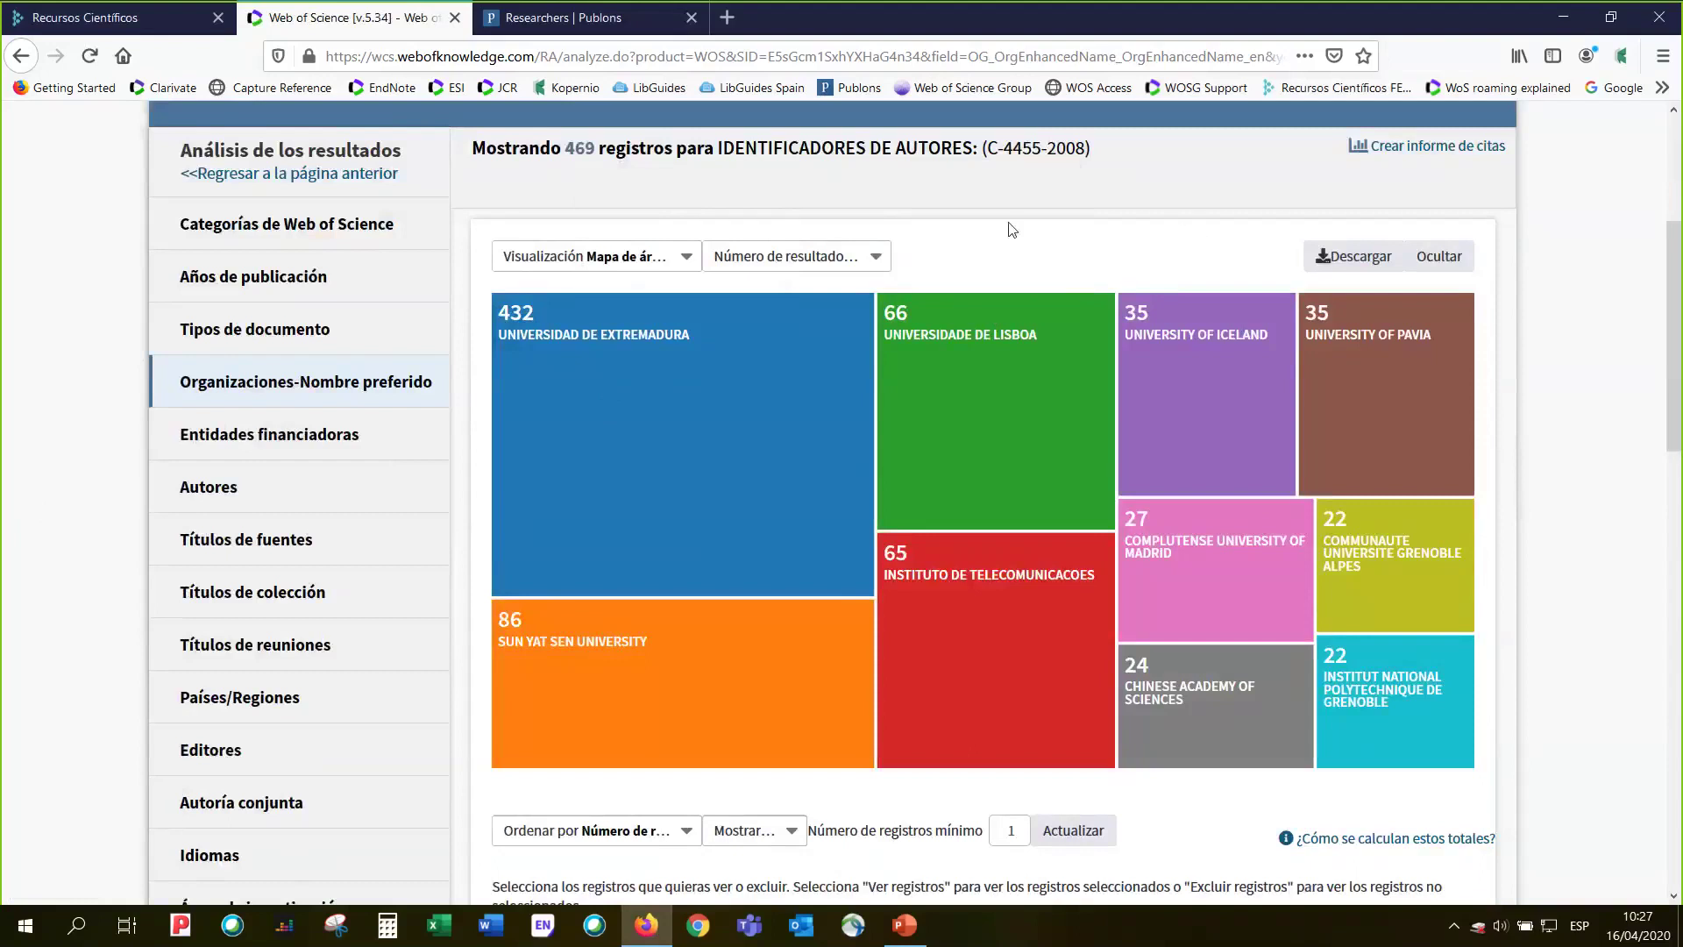
pyautogui.click(875, 257)
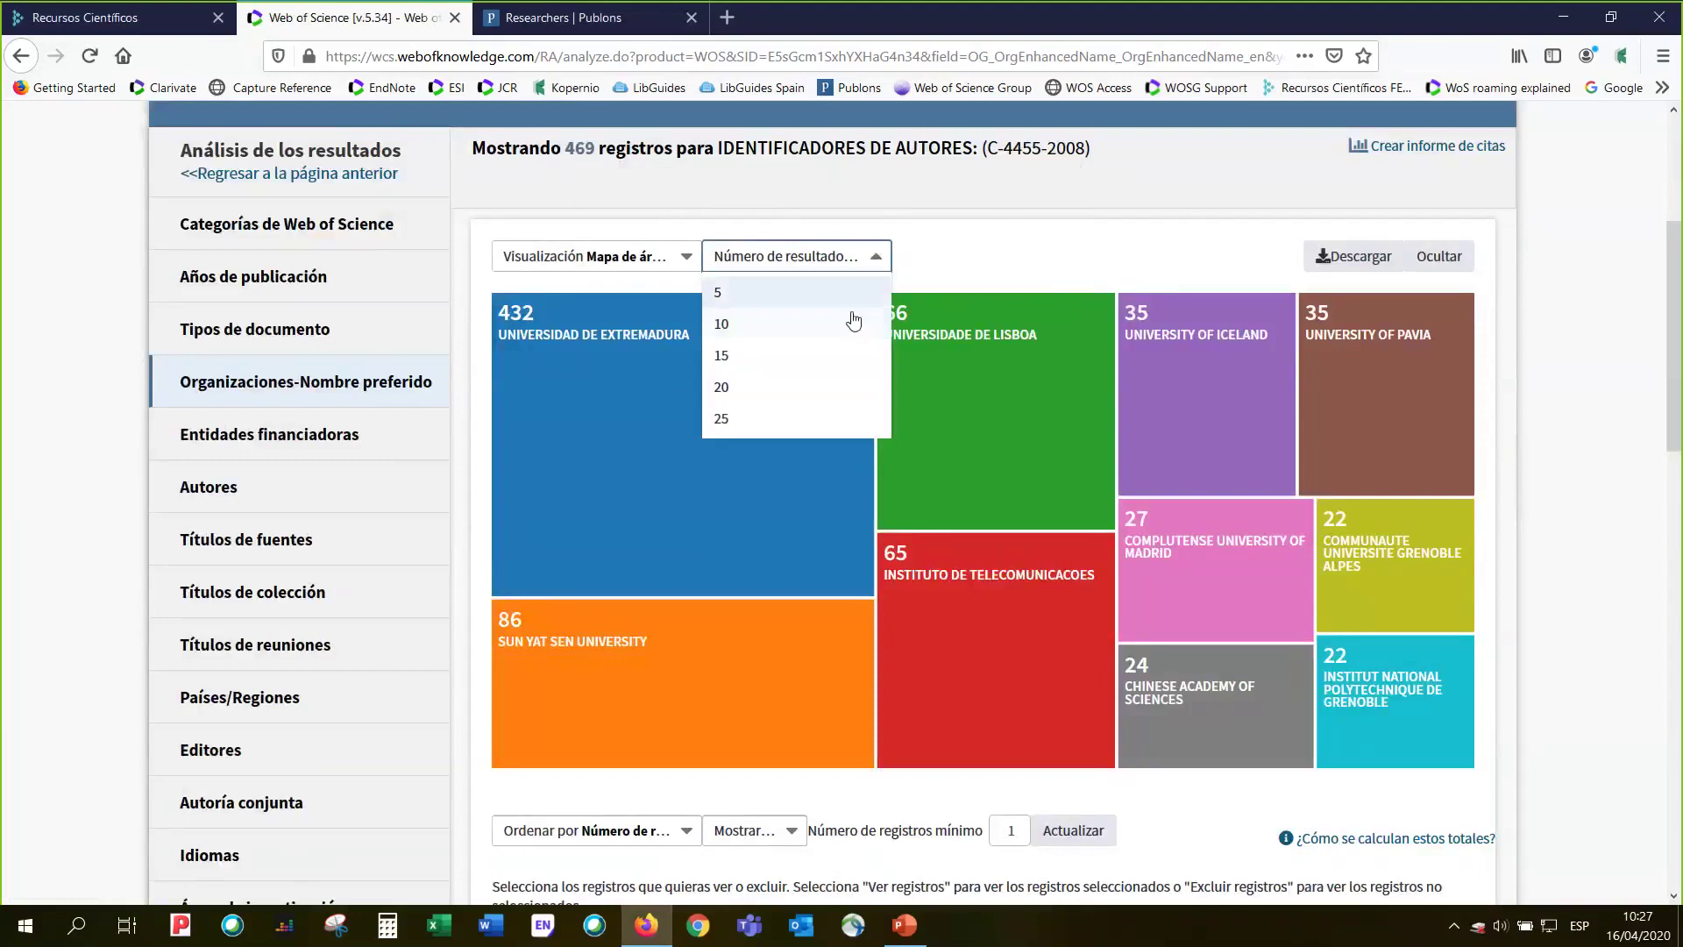
pyautogui.click(808, 419)
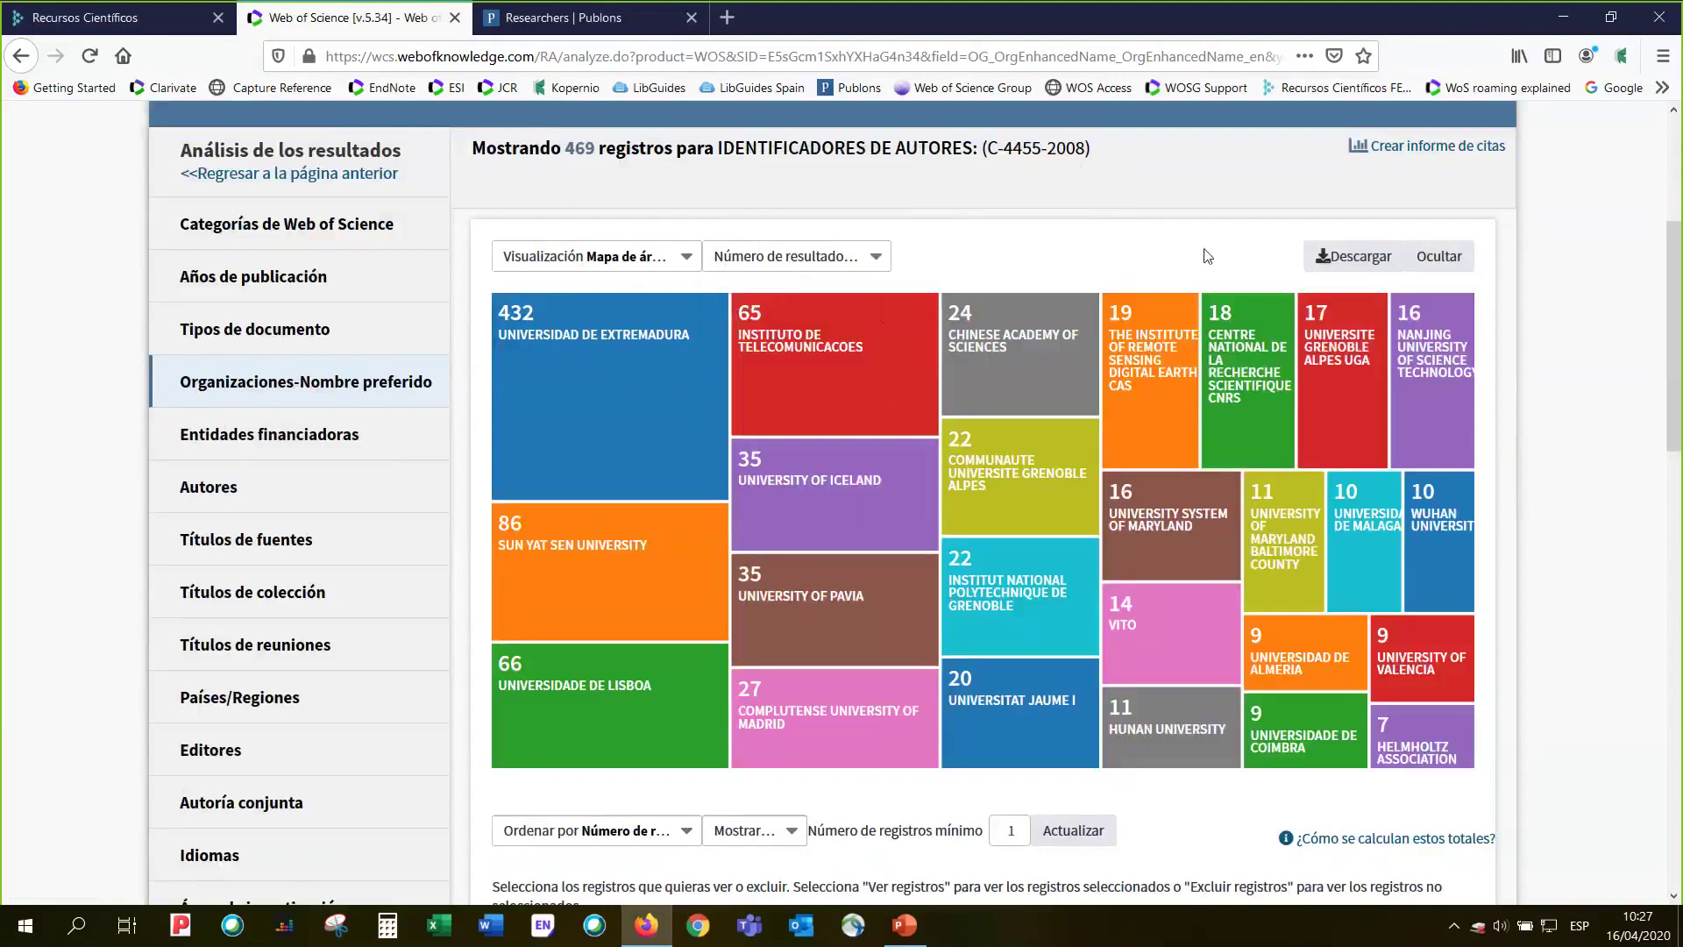
pyautogui.moveTo(1434, 359)
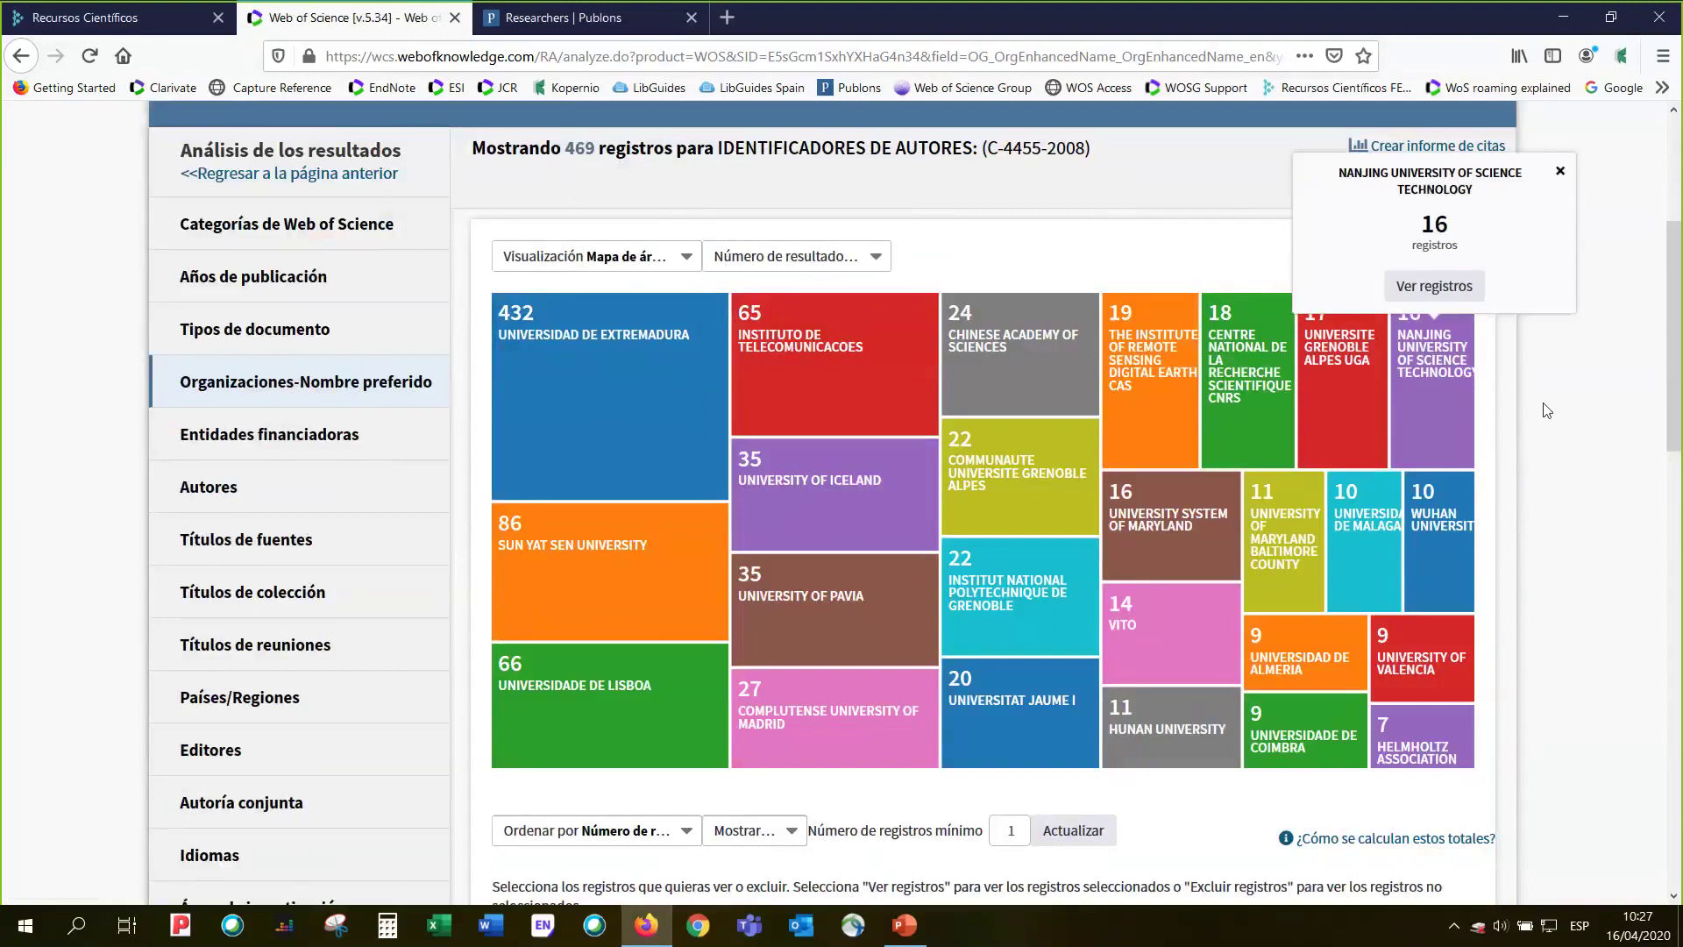
pyautogui.scroll(-4, 1546, 410)
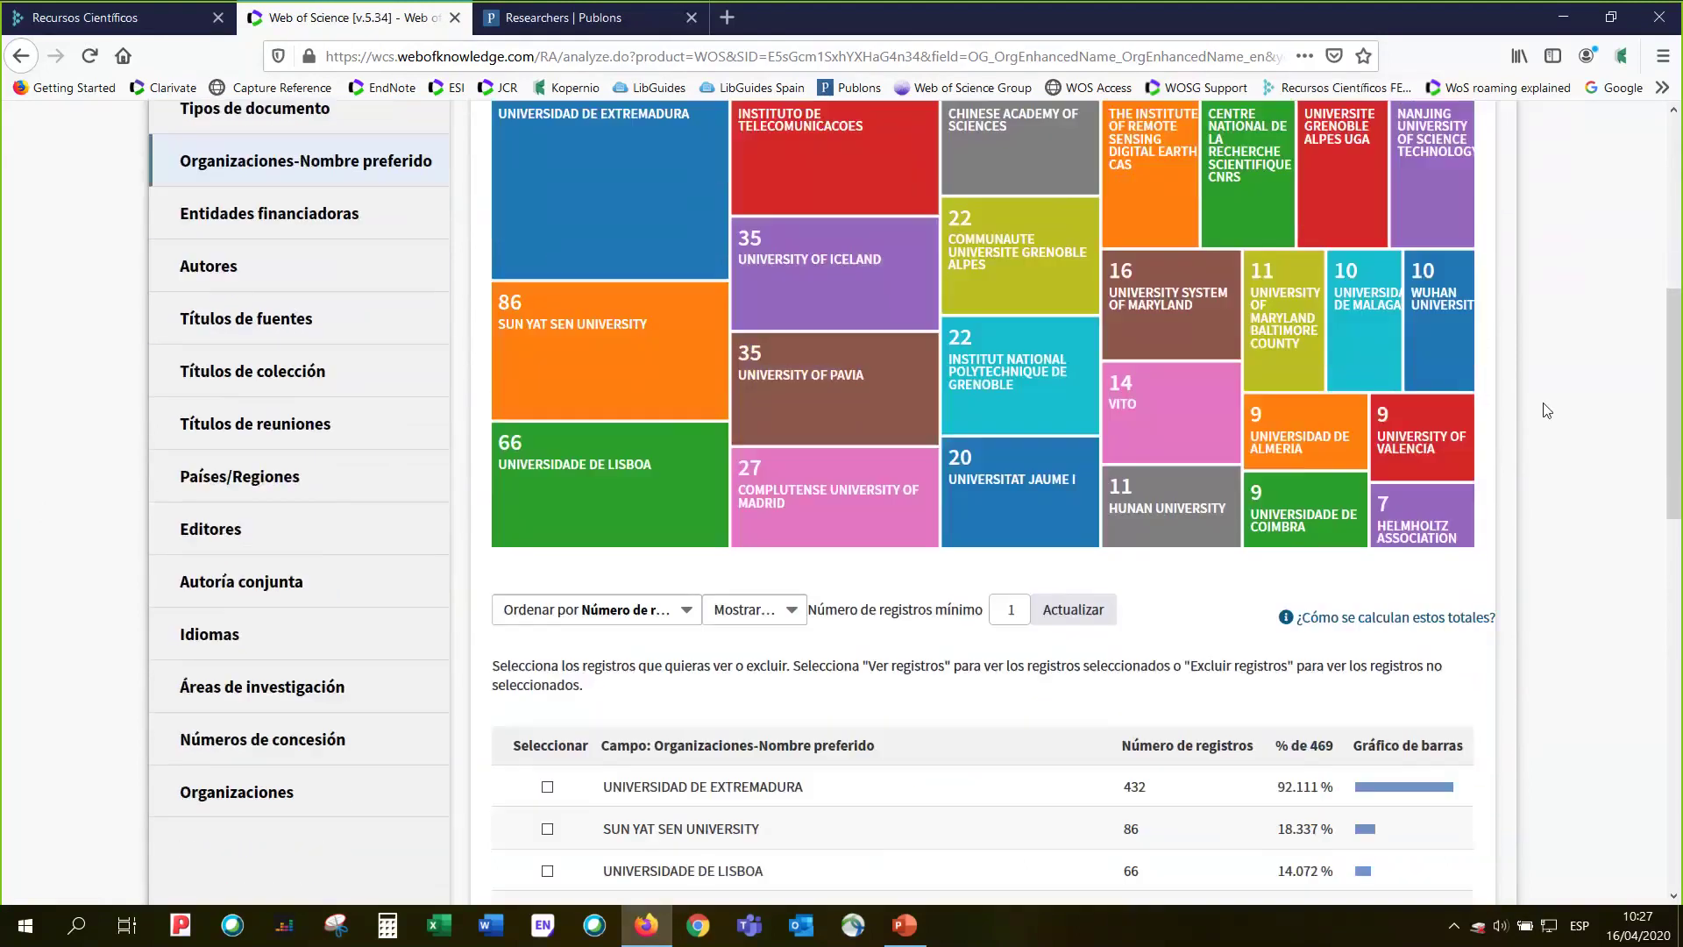
pyautogui.scroll(-3, 1546, 410)
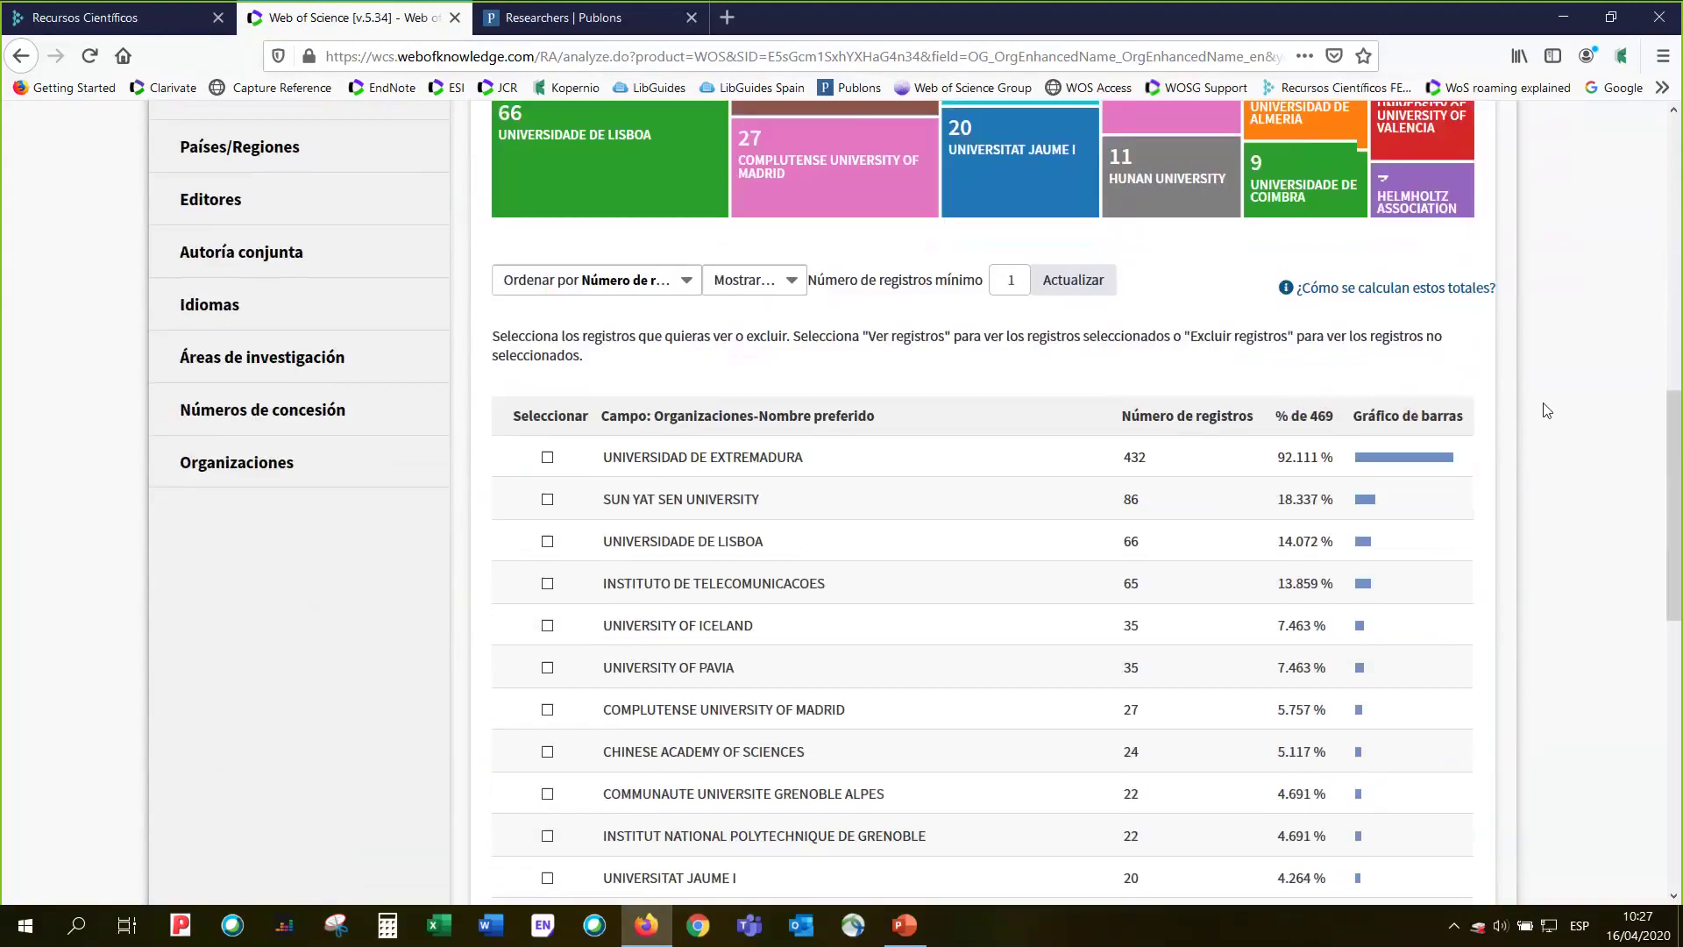
pyautogui.scroll(-4, 1546, 410)
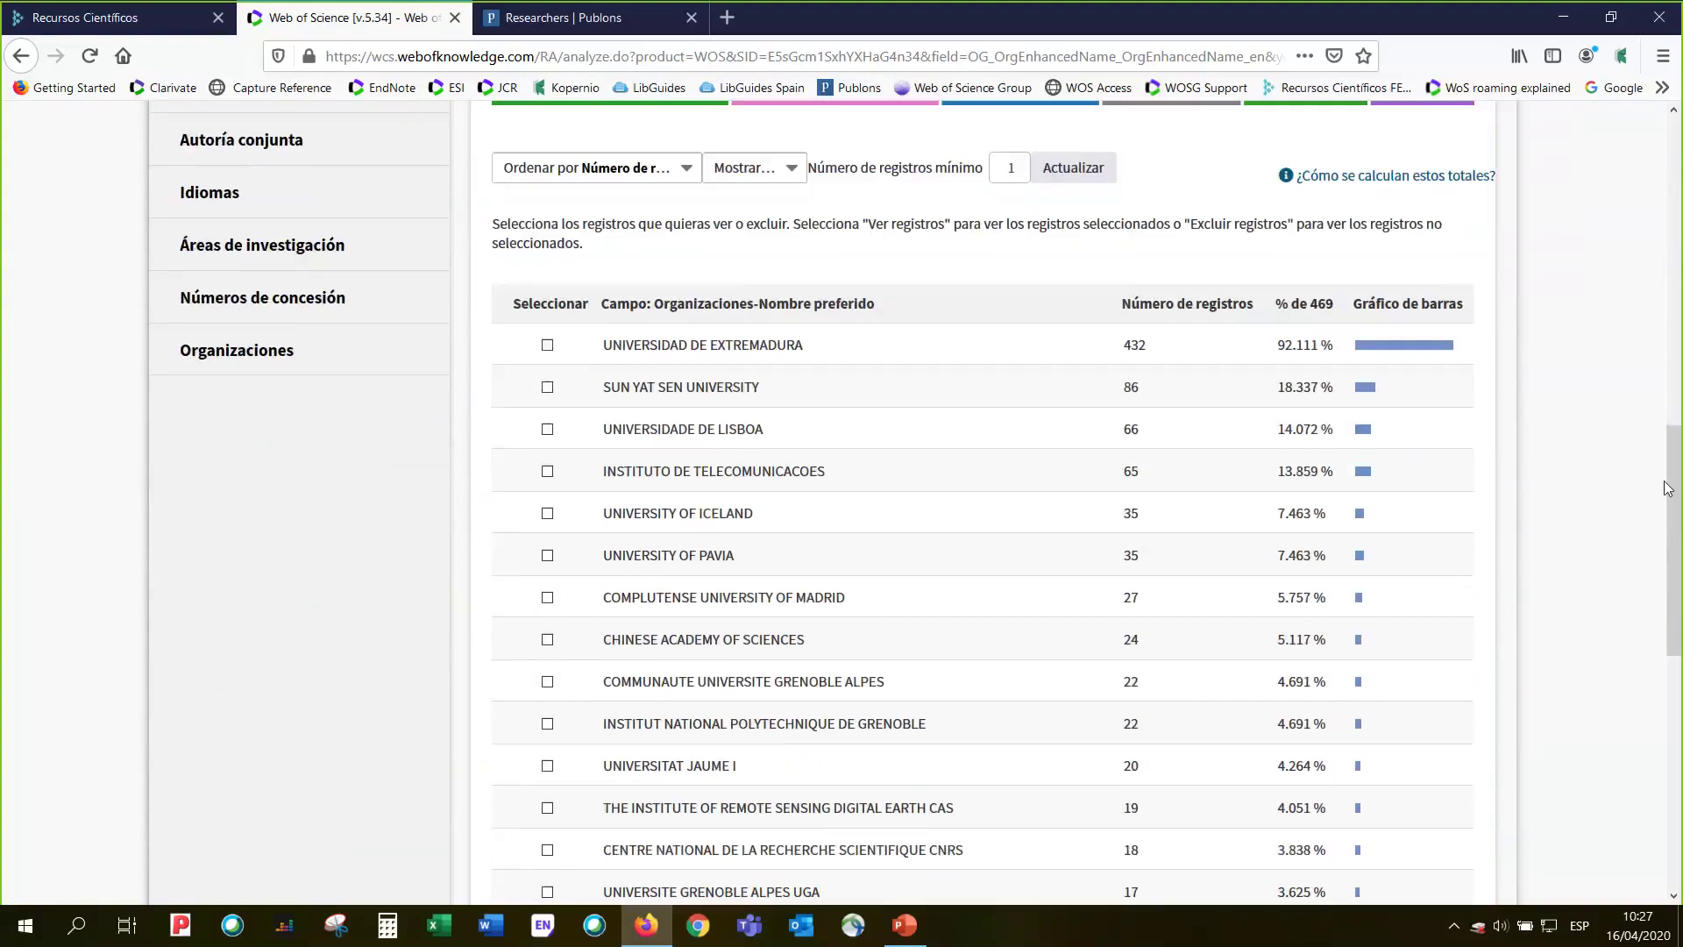
# - Review the rest of the affiliated organizations table and show the details of the Sun Yat Sen University block in the treemap
pyautogui.scroll(-5, 1681, 626)
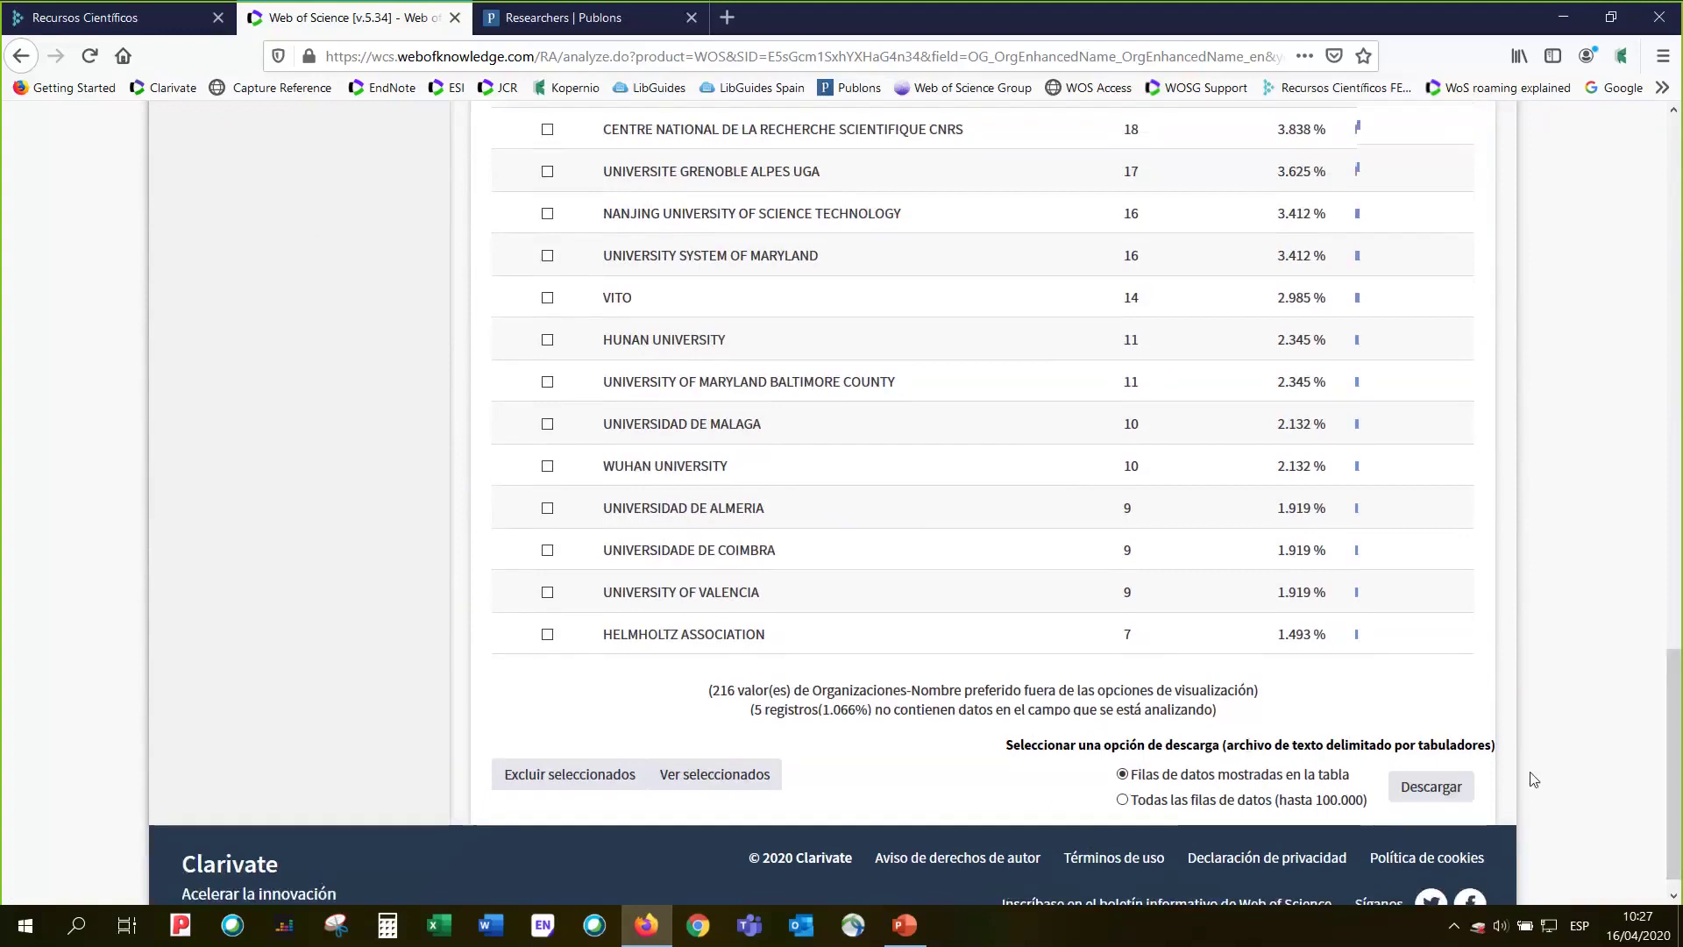
pyautogui.scroll(8, 1528, 777)
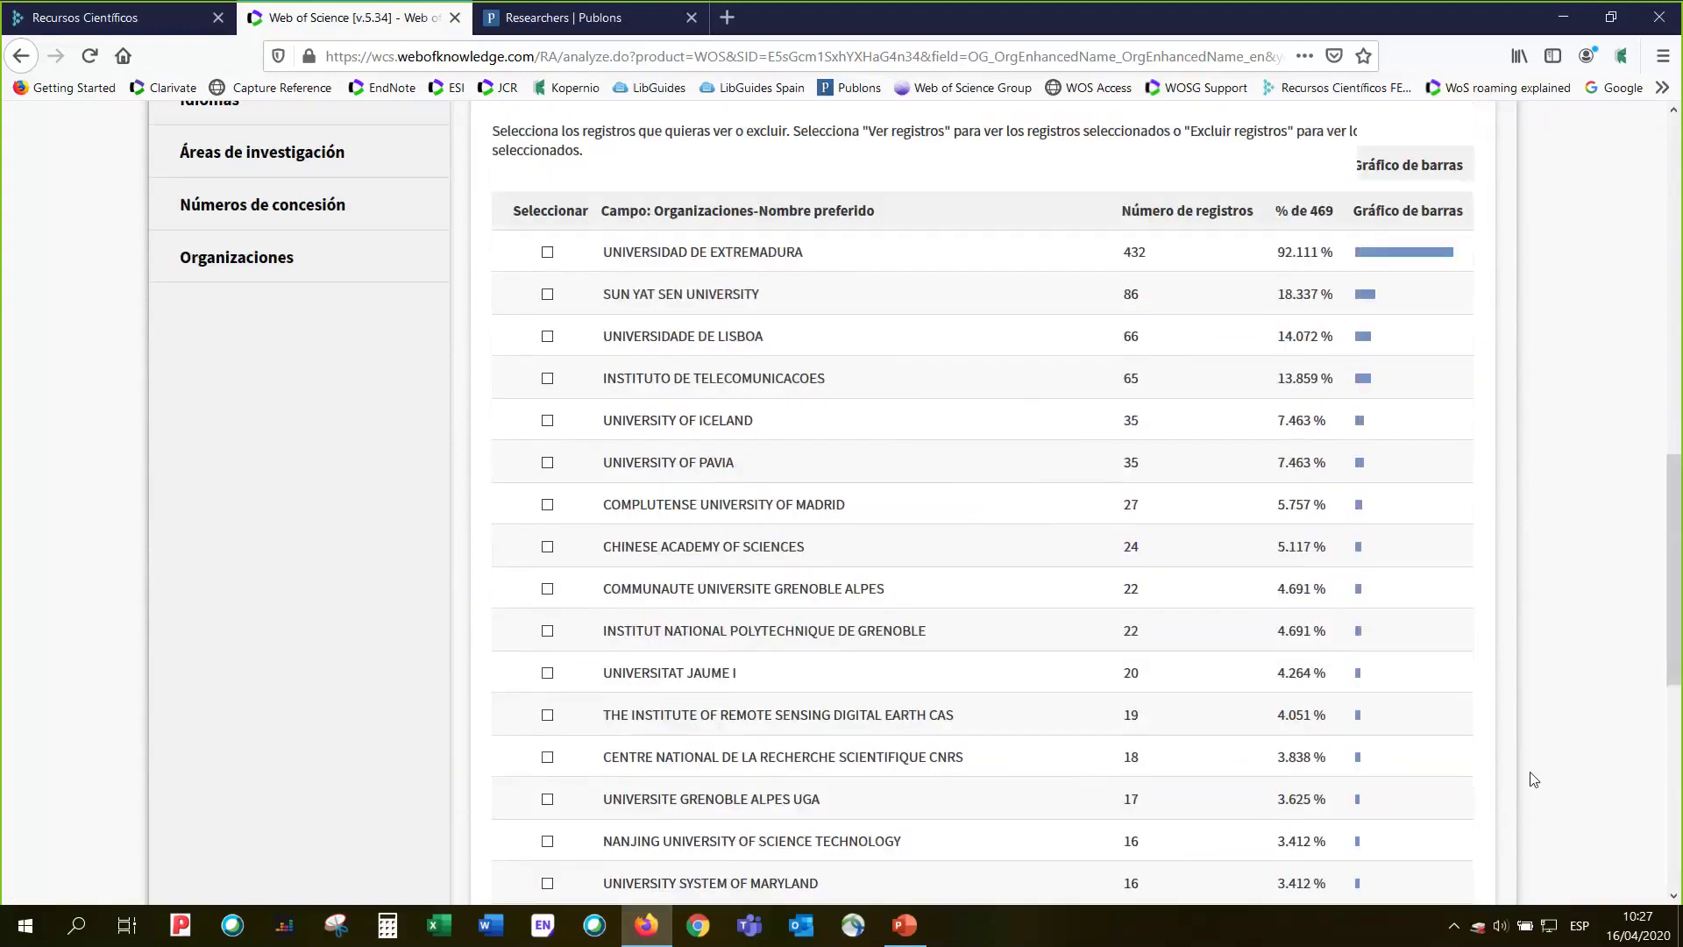
pyautogui.scroll(9, 1530, 773)
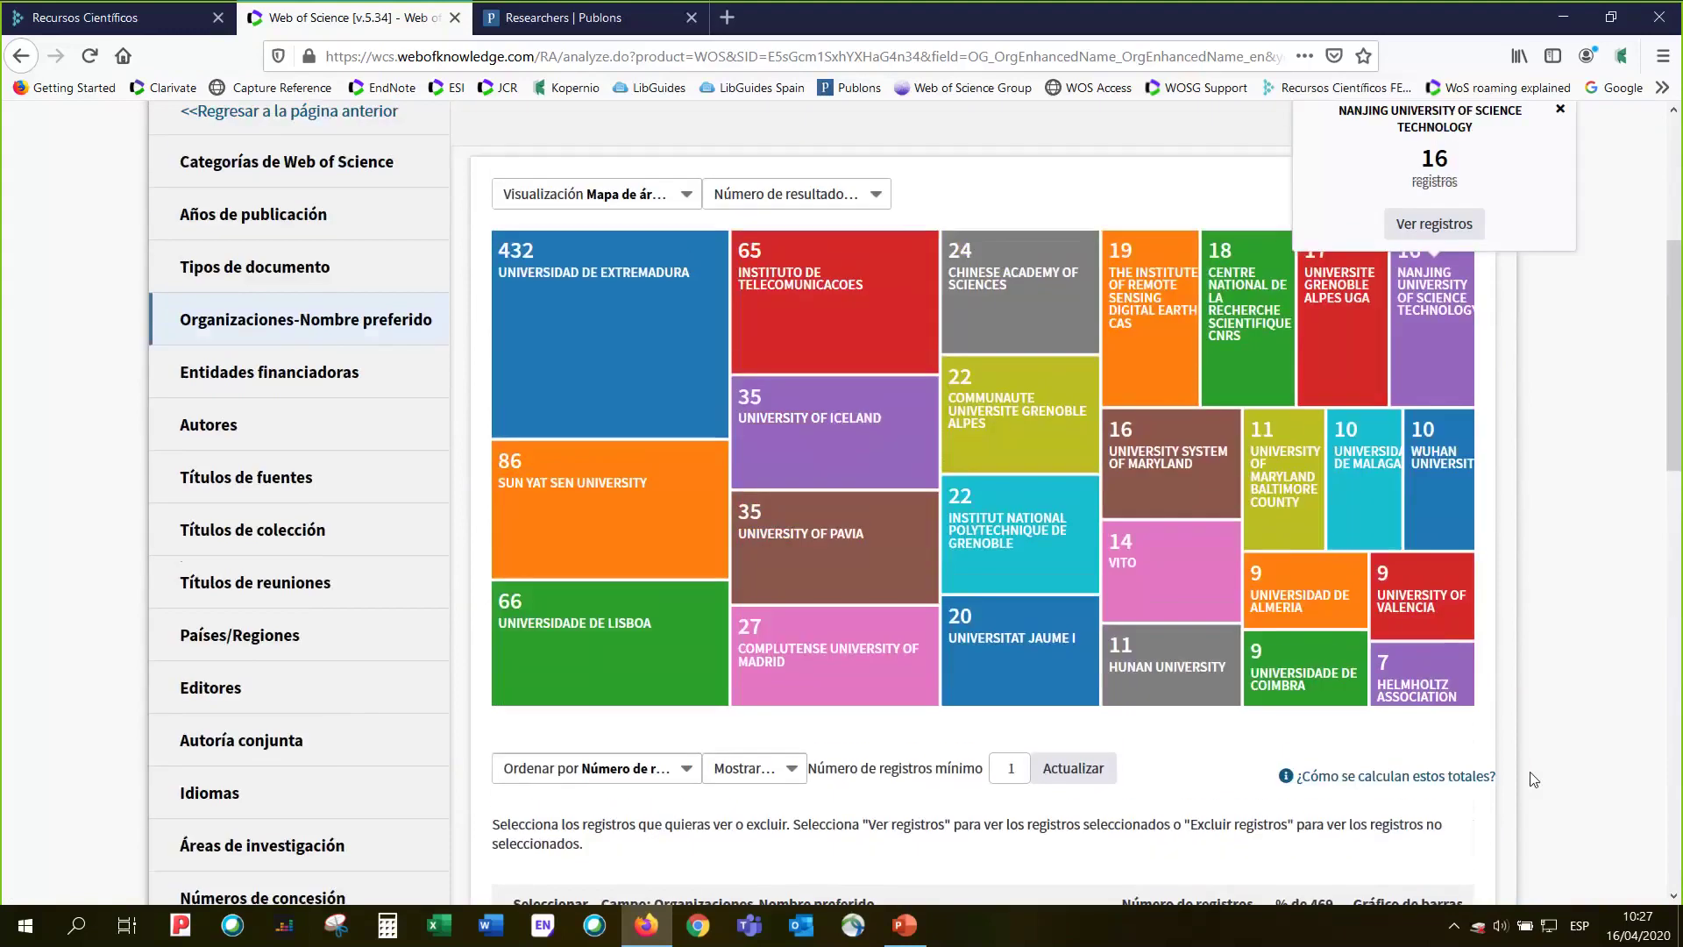
pyautogui.scroll(1, 1532, 779)
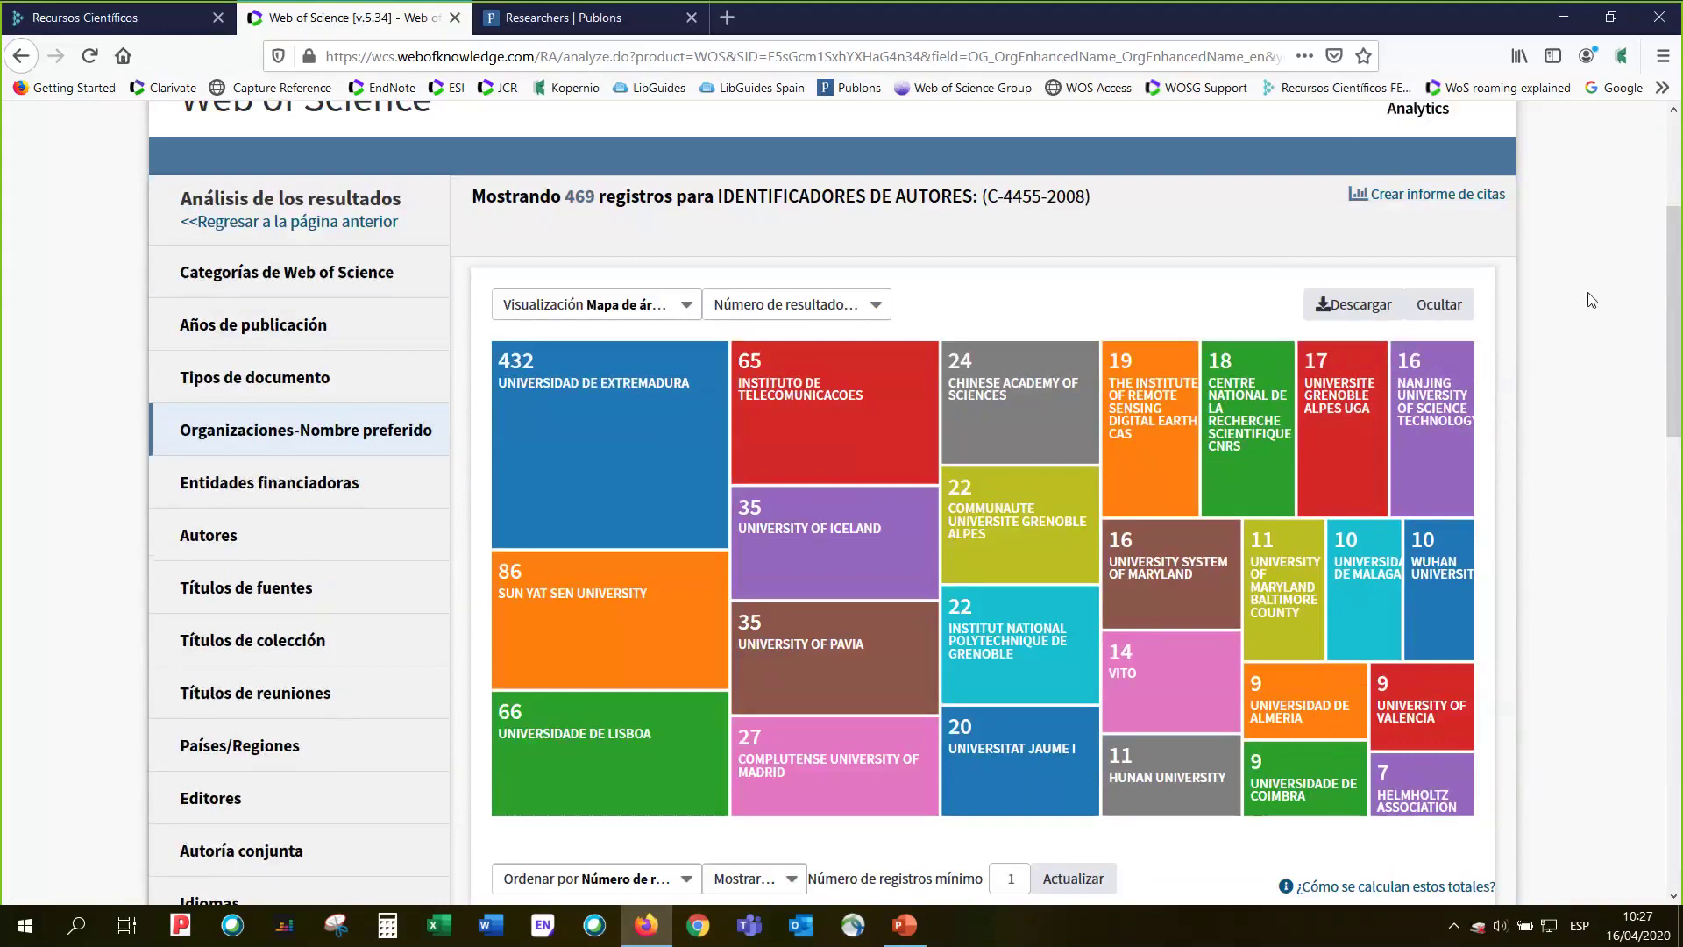
pyautogui.click(562, 622)
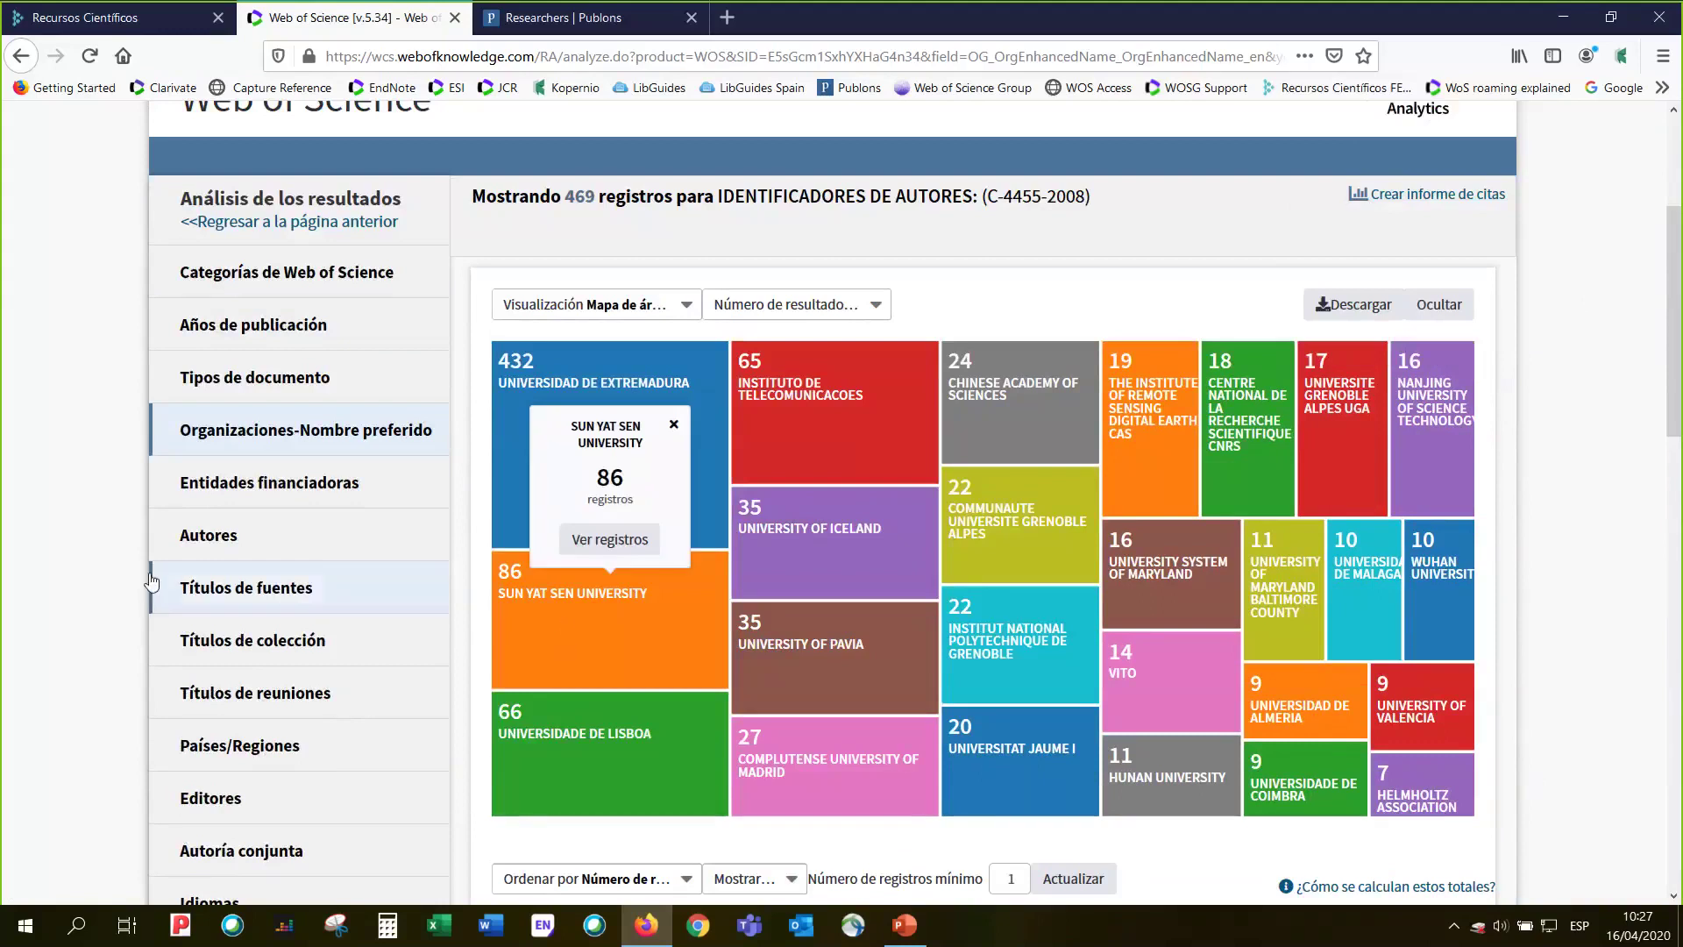
# - Analyze the records by Países/Regiones, checking blocks such as Peoples R China and Iceland, and return to the Organizaciones-Nombre preferido analysis
pyautogui.scroll(-1, 29, 547)
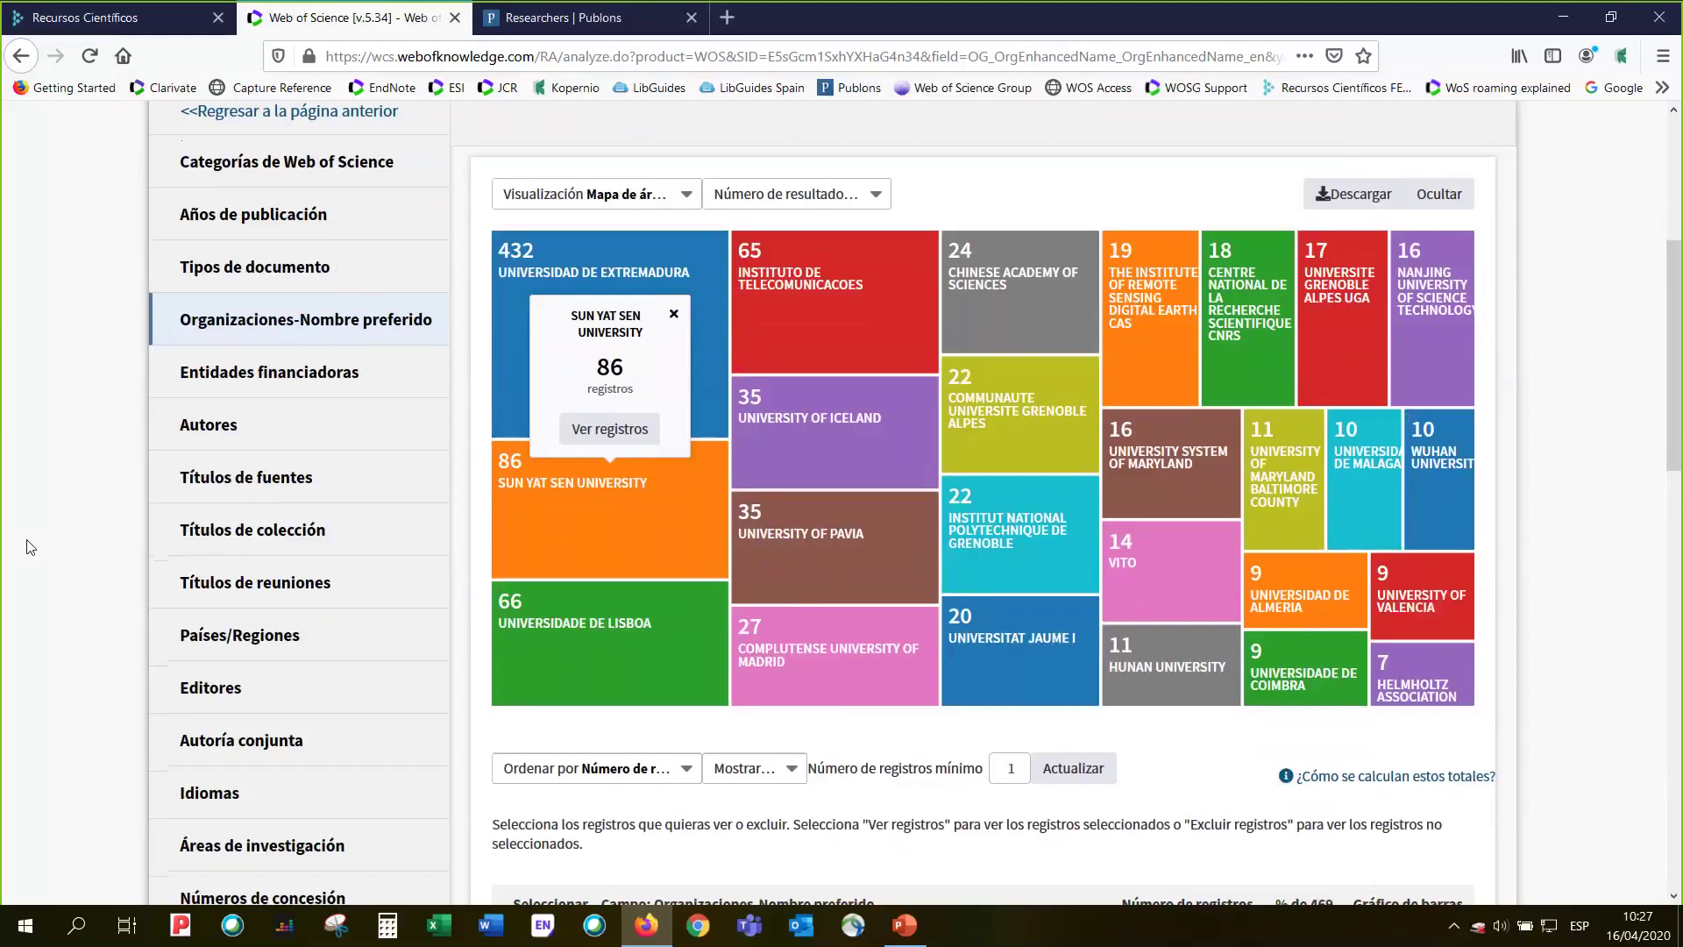
pyautogui.scroll(-2, 29, 547)
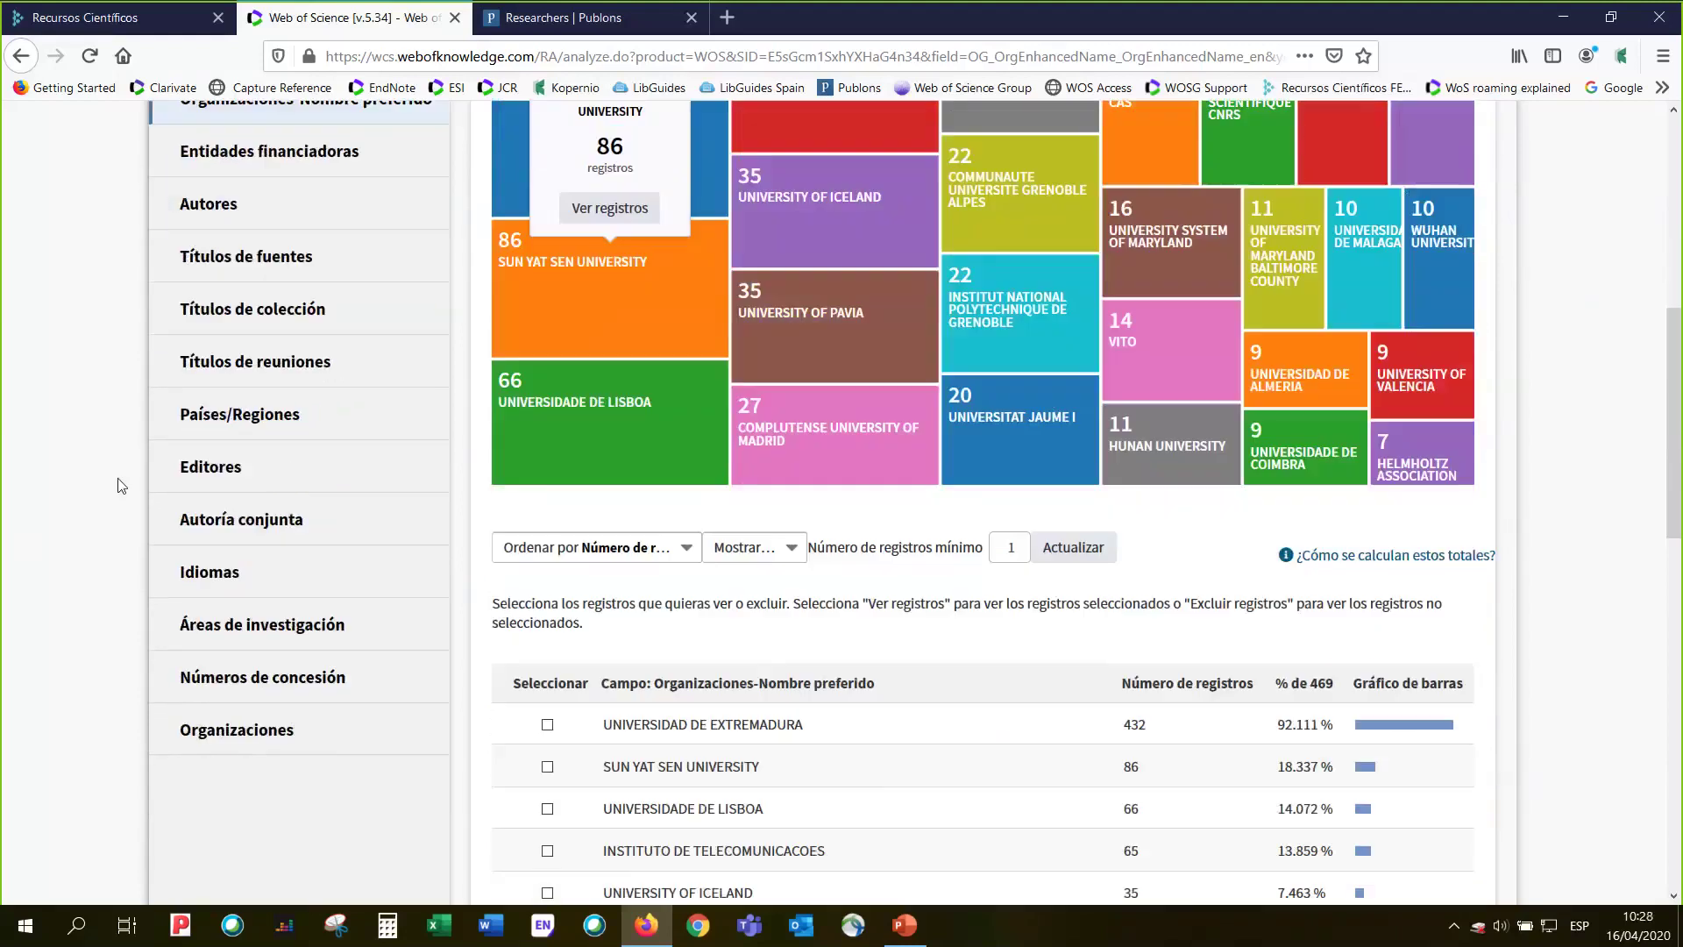
pyautogui.click(263, 421)
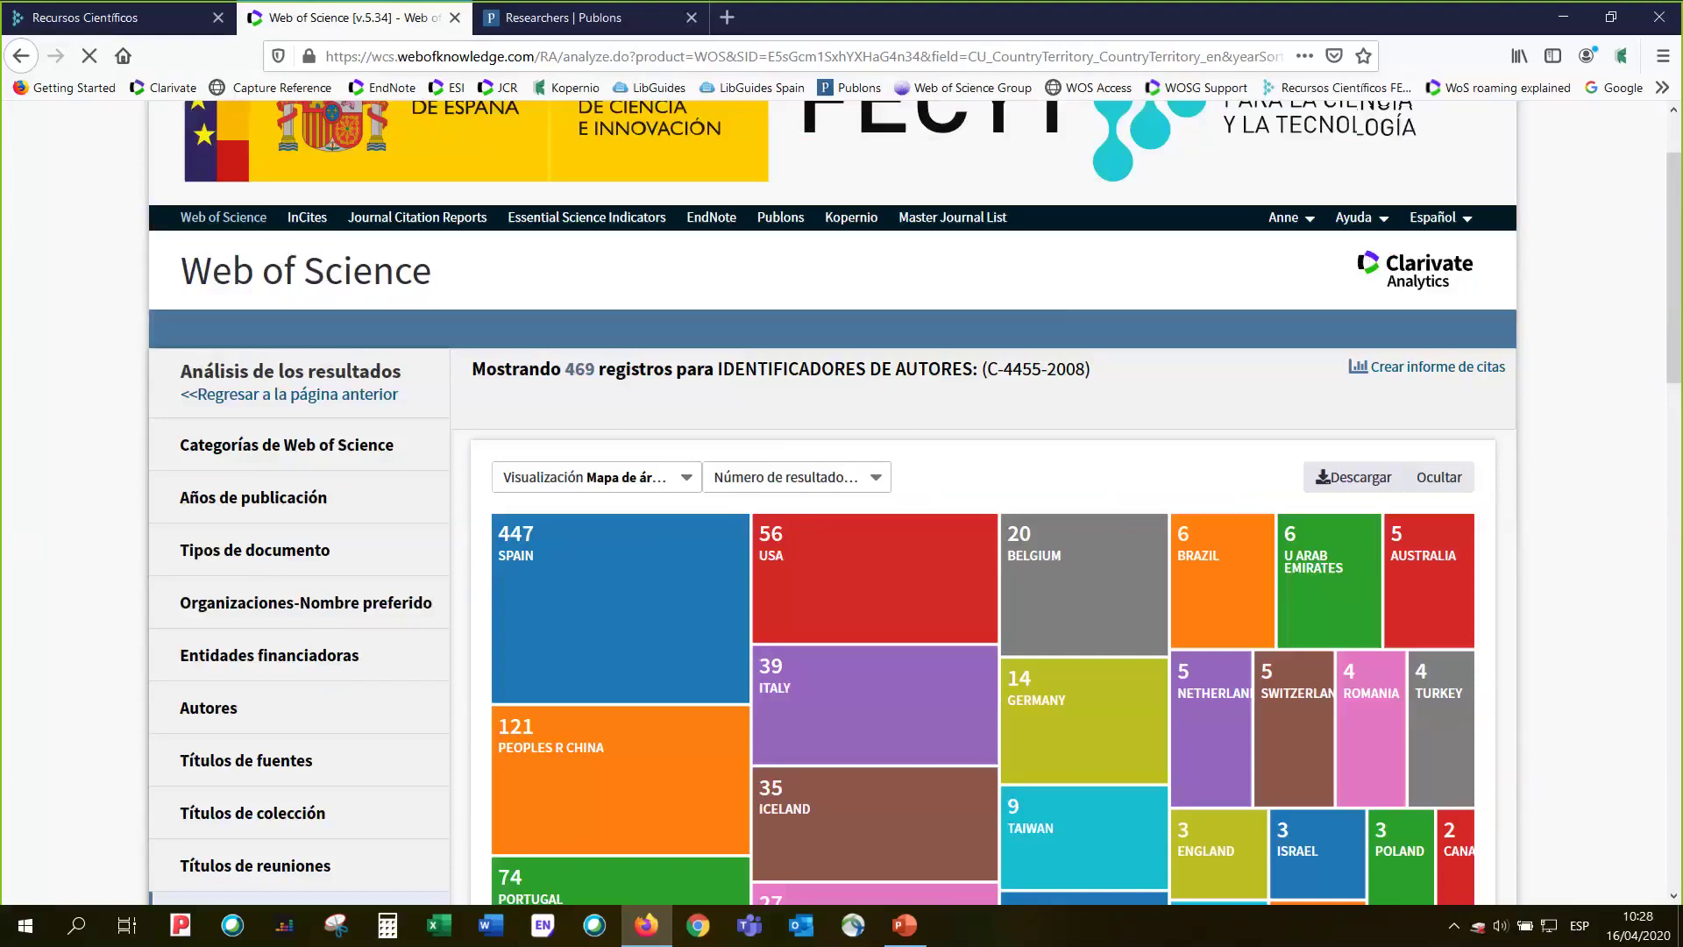
pyautogui.scroll(-3, 581, 553)
pyautogui.click(581, 553)
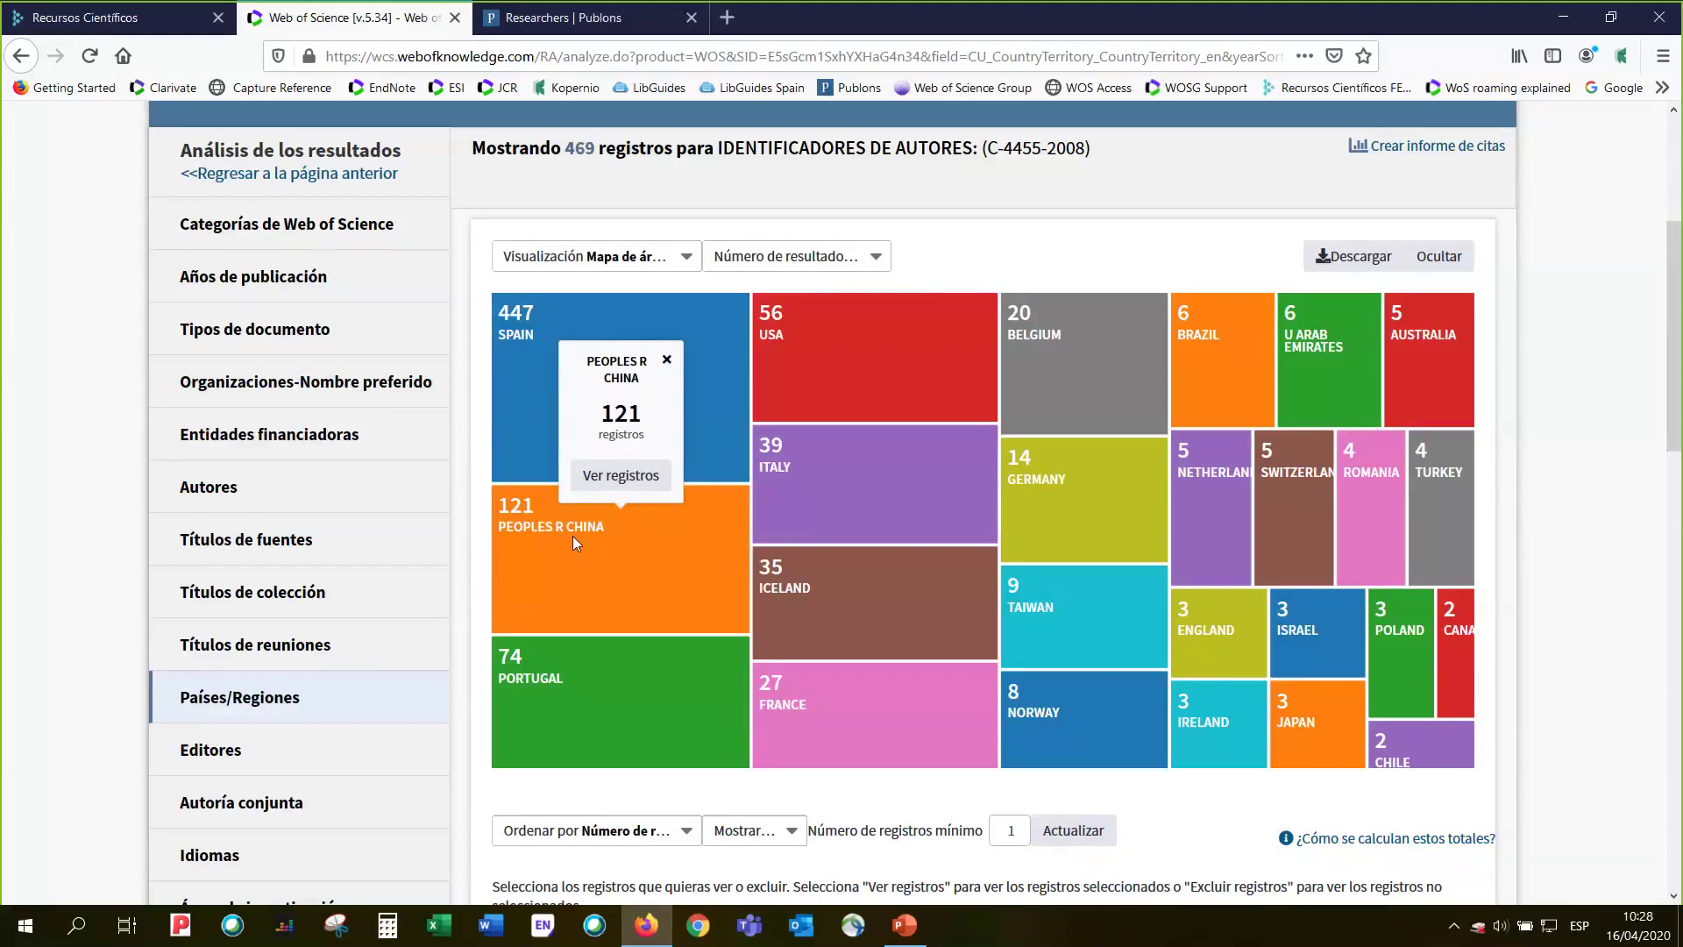
pyautogui.click(564, 676)
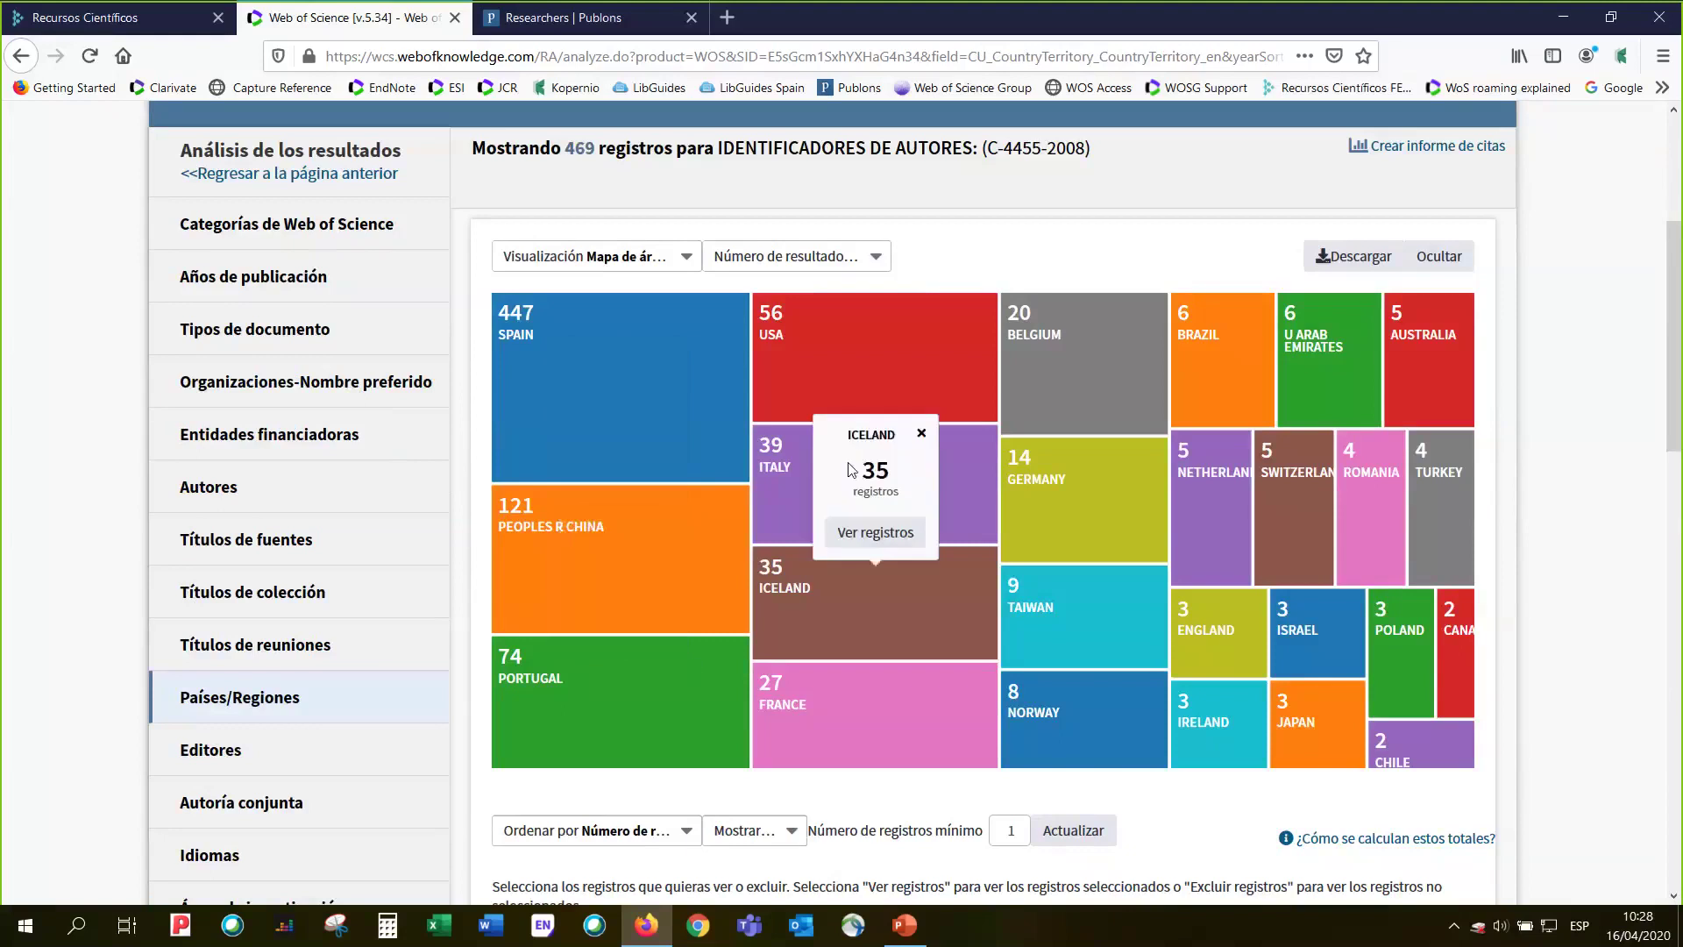
pyautogui.moveTo(850, 386)
pyautogui.moveTo(1428, 368)
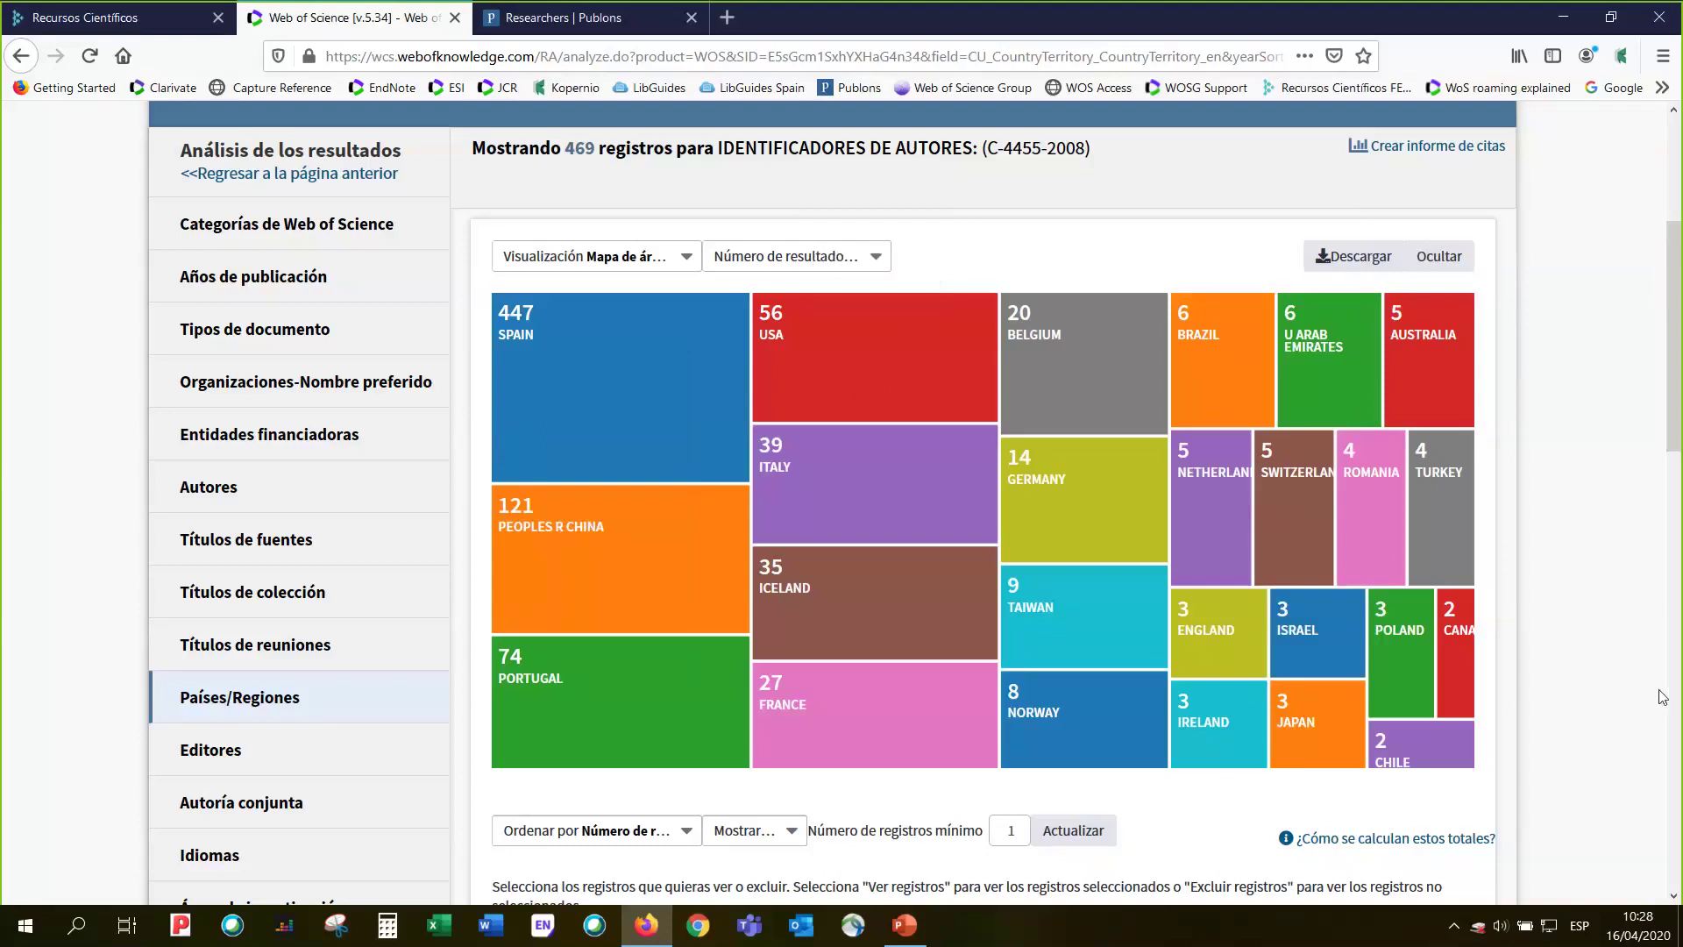
pyautogui.click(376, 401)
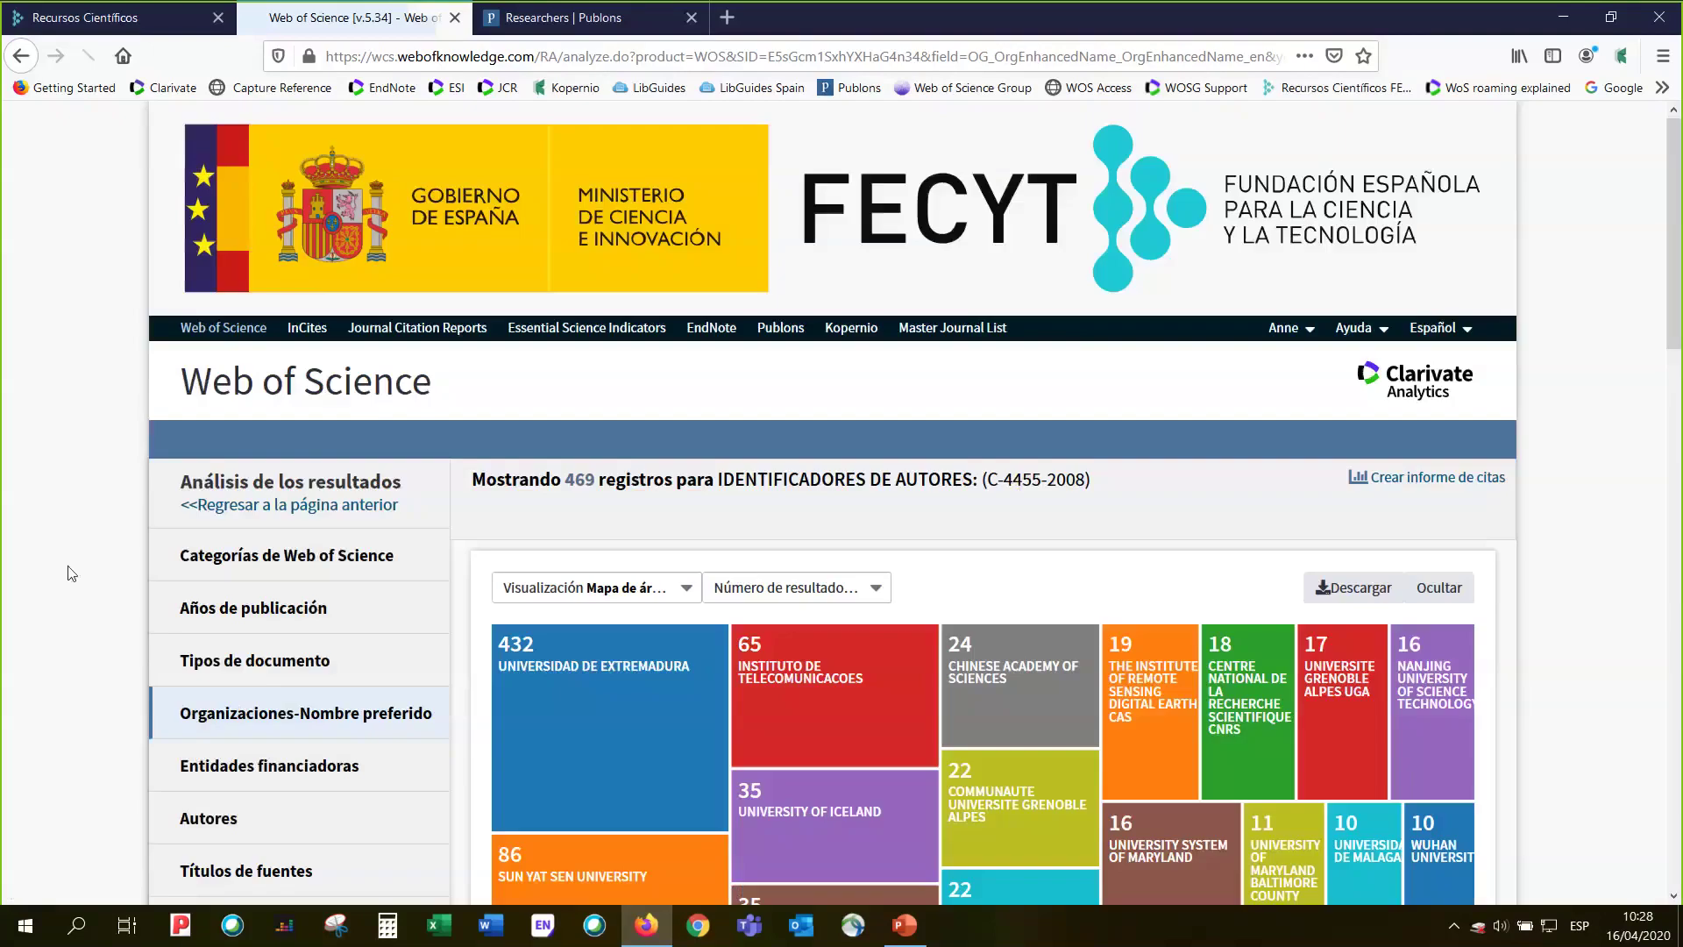
pyautogui.scroll(-4, 71, 573)
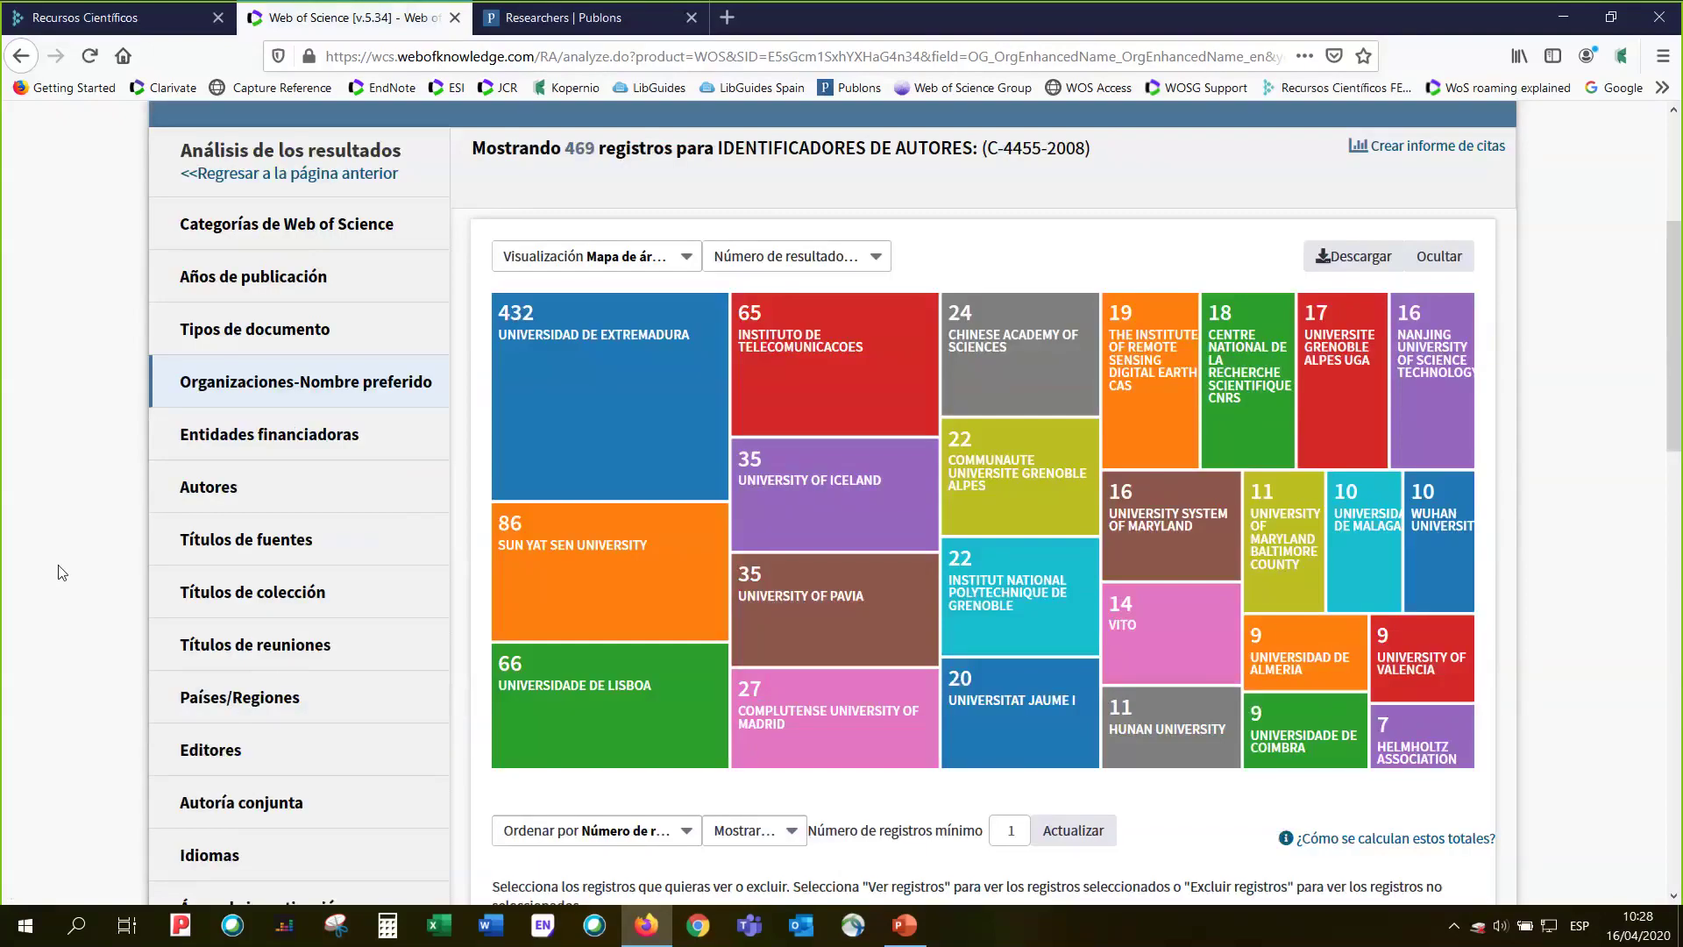
# - Analyze the records by Títulos de fuentes, reviewing its treemap and table, and by Idiomas
pyautogui.click(233, 546)
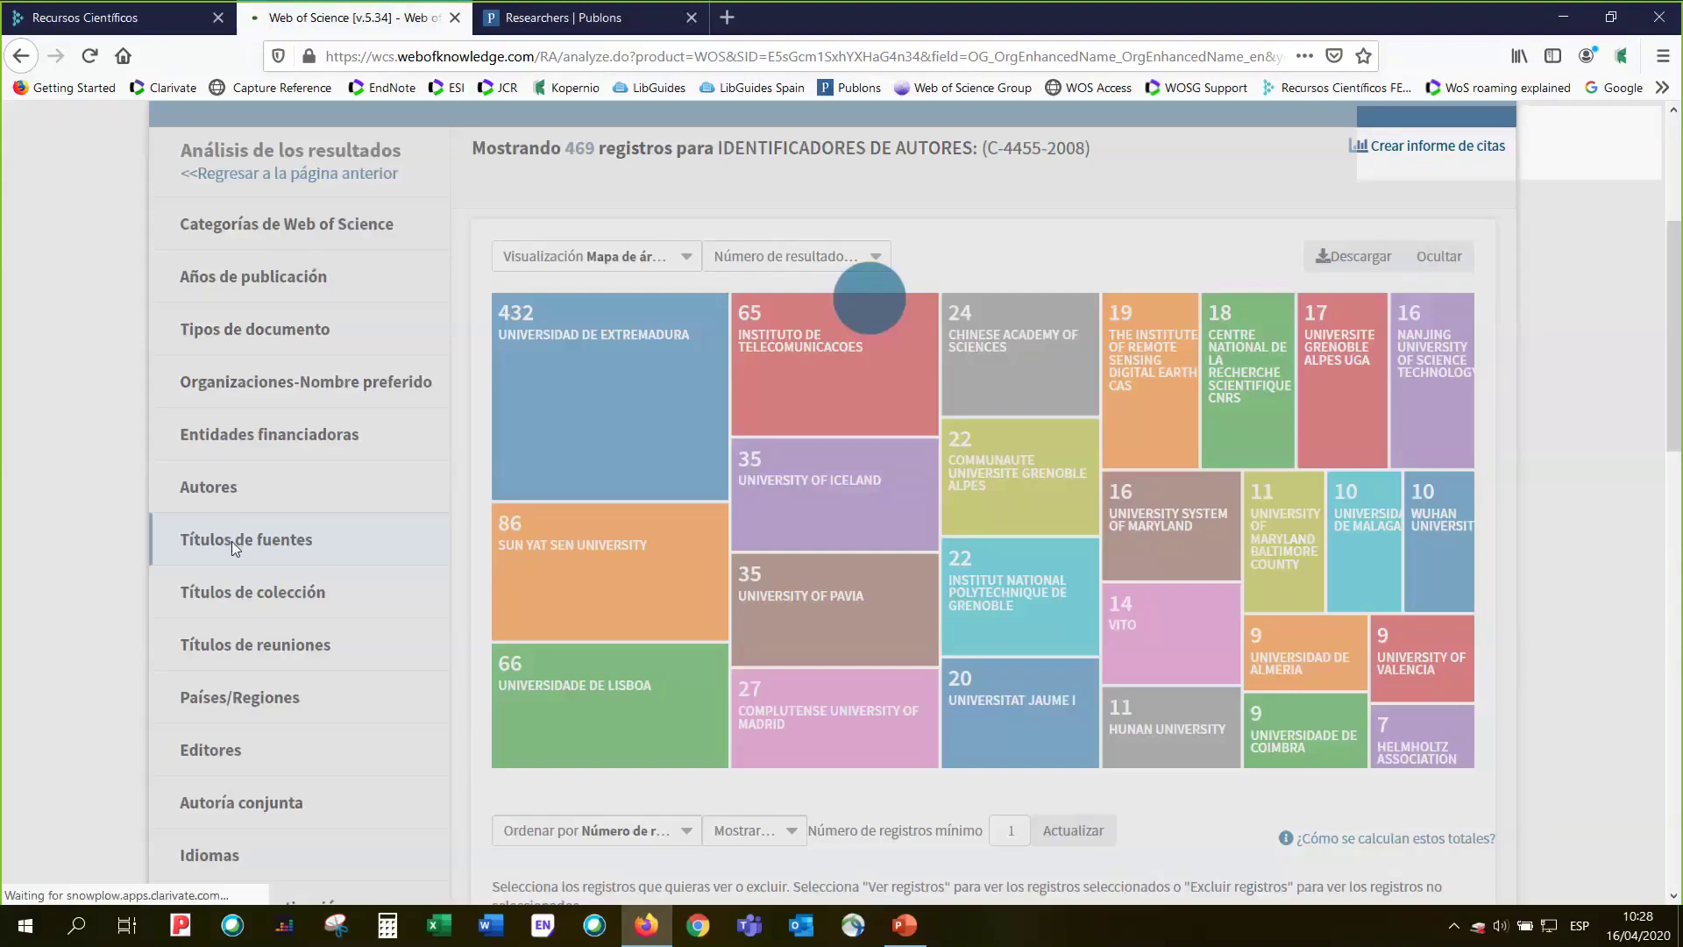
pyautogui.scroll(-3, 63, 582)
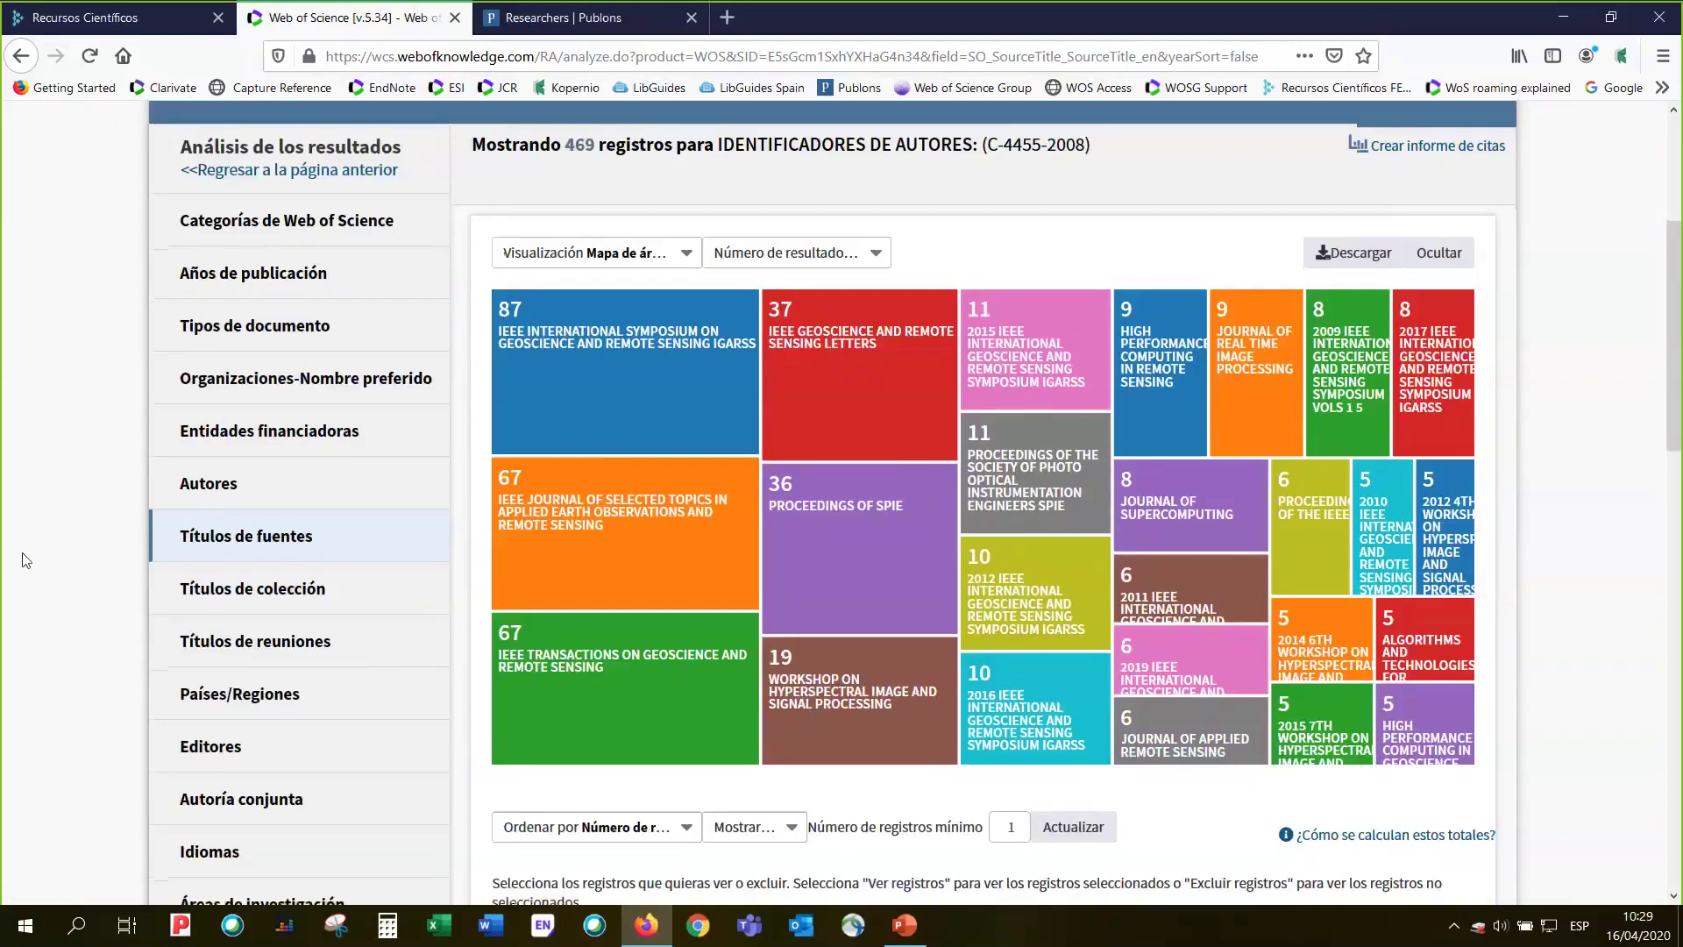
pyautogui.scroll(-3, 27, 561)
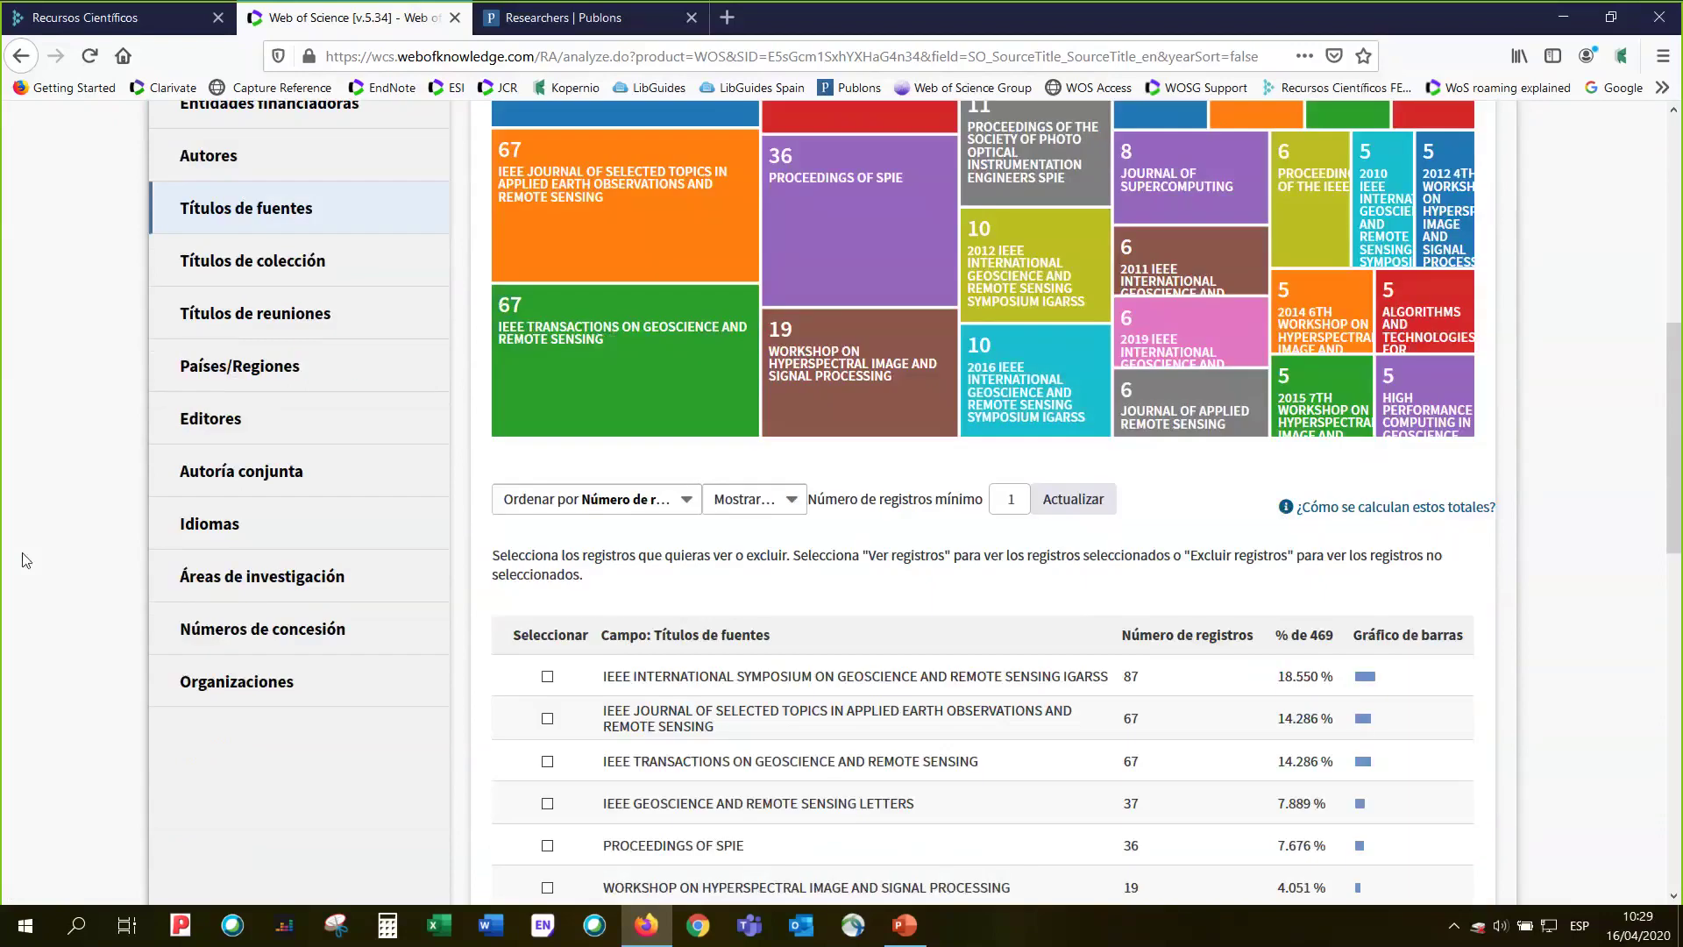
pyautogui.scroll(1, 26, 561)
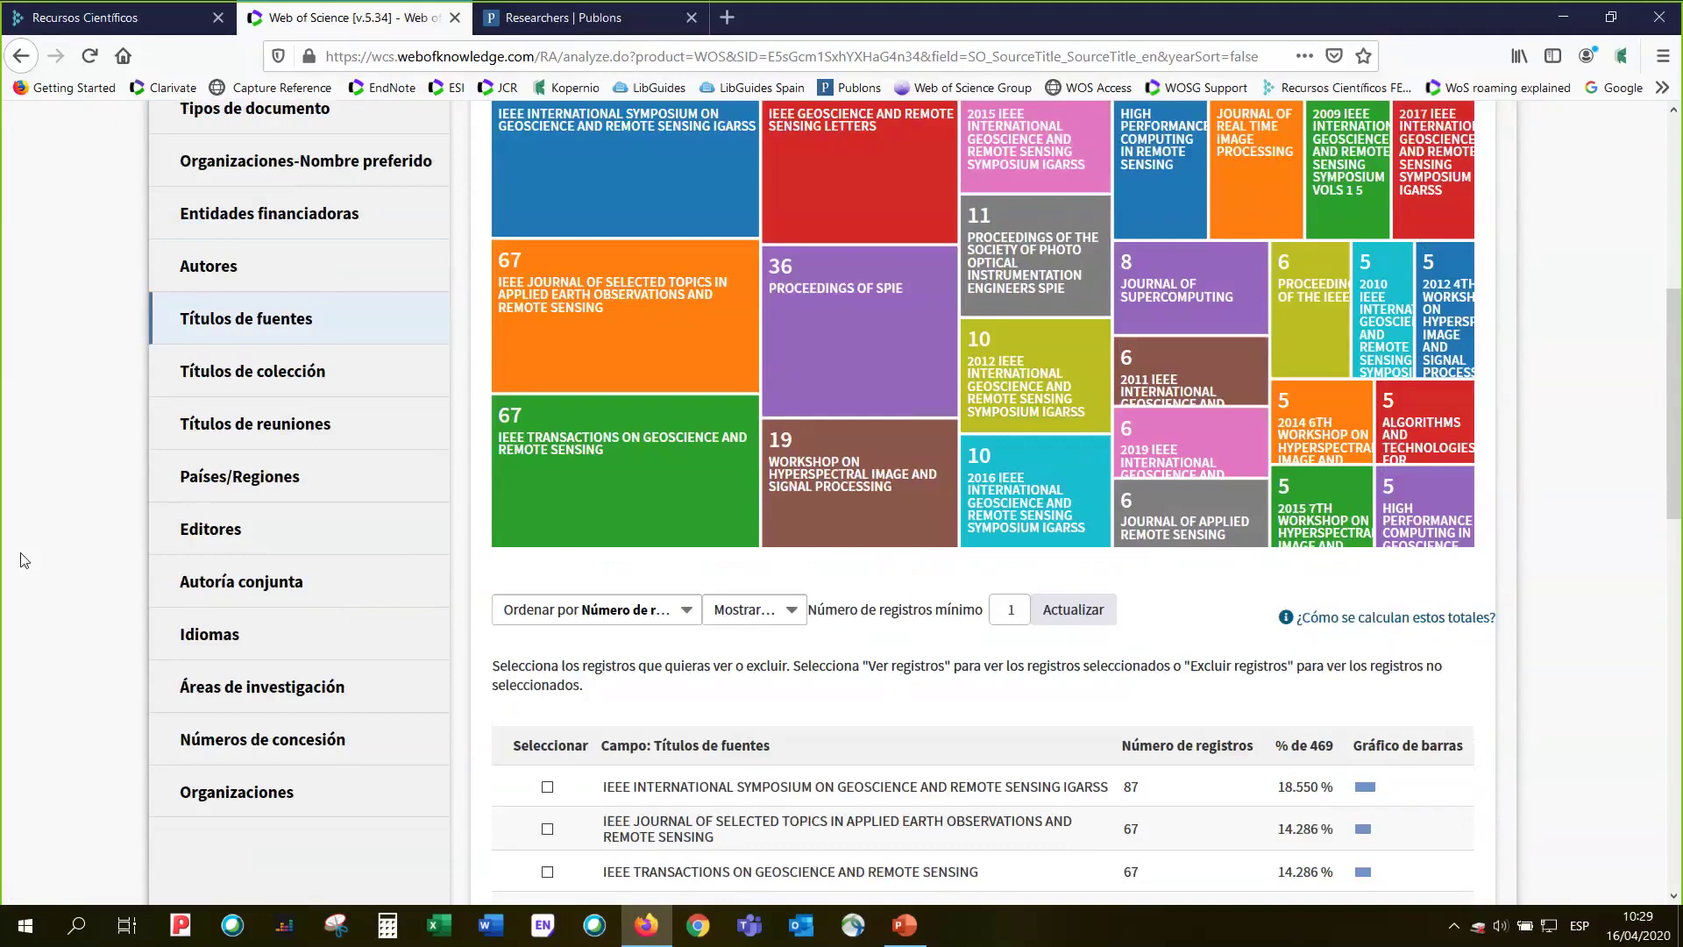
pyautogui.click(16, 634)
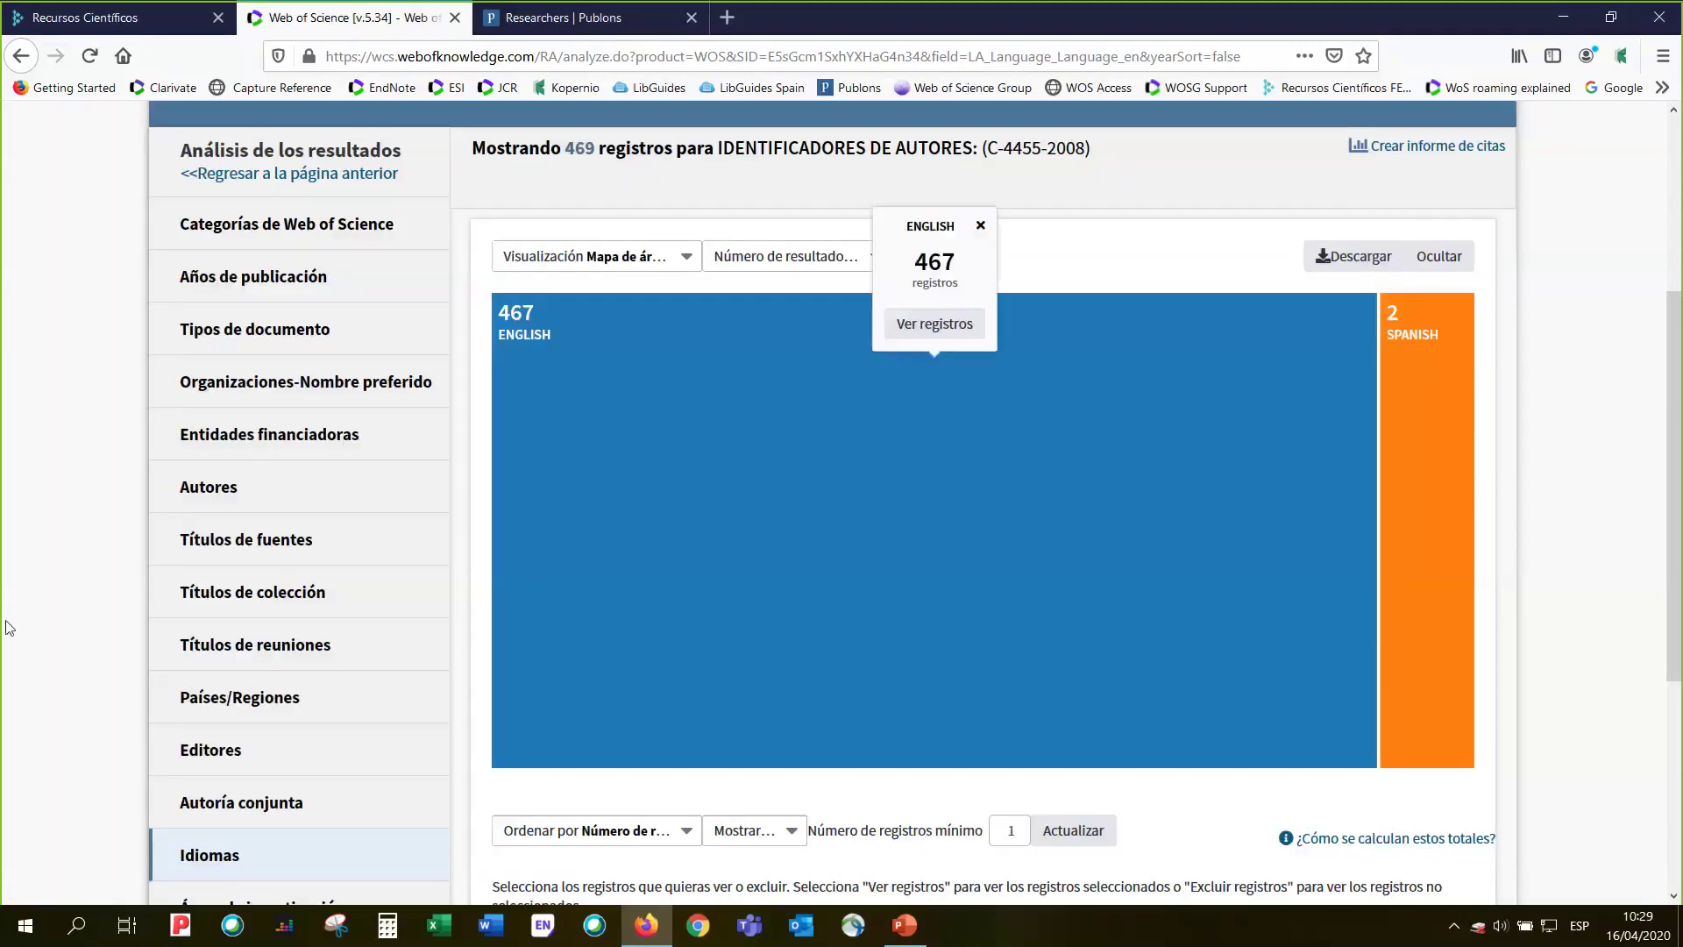
pyautogui.scroll(2, 8, 628)
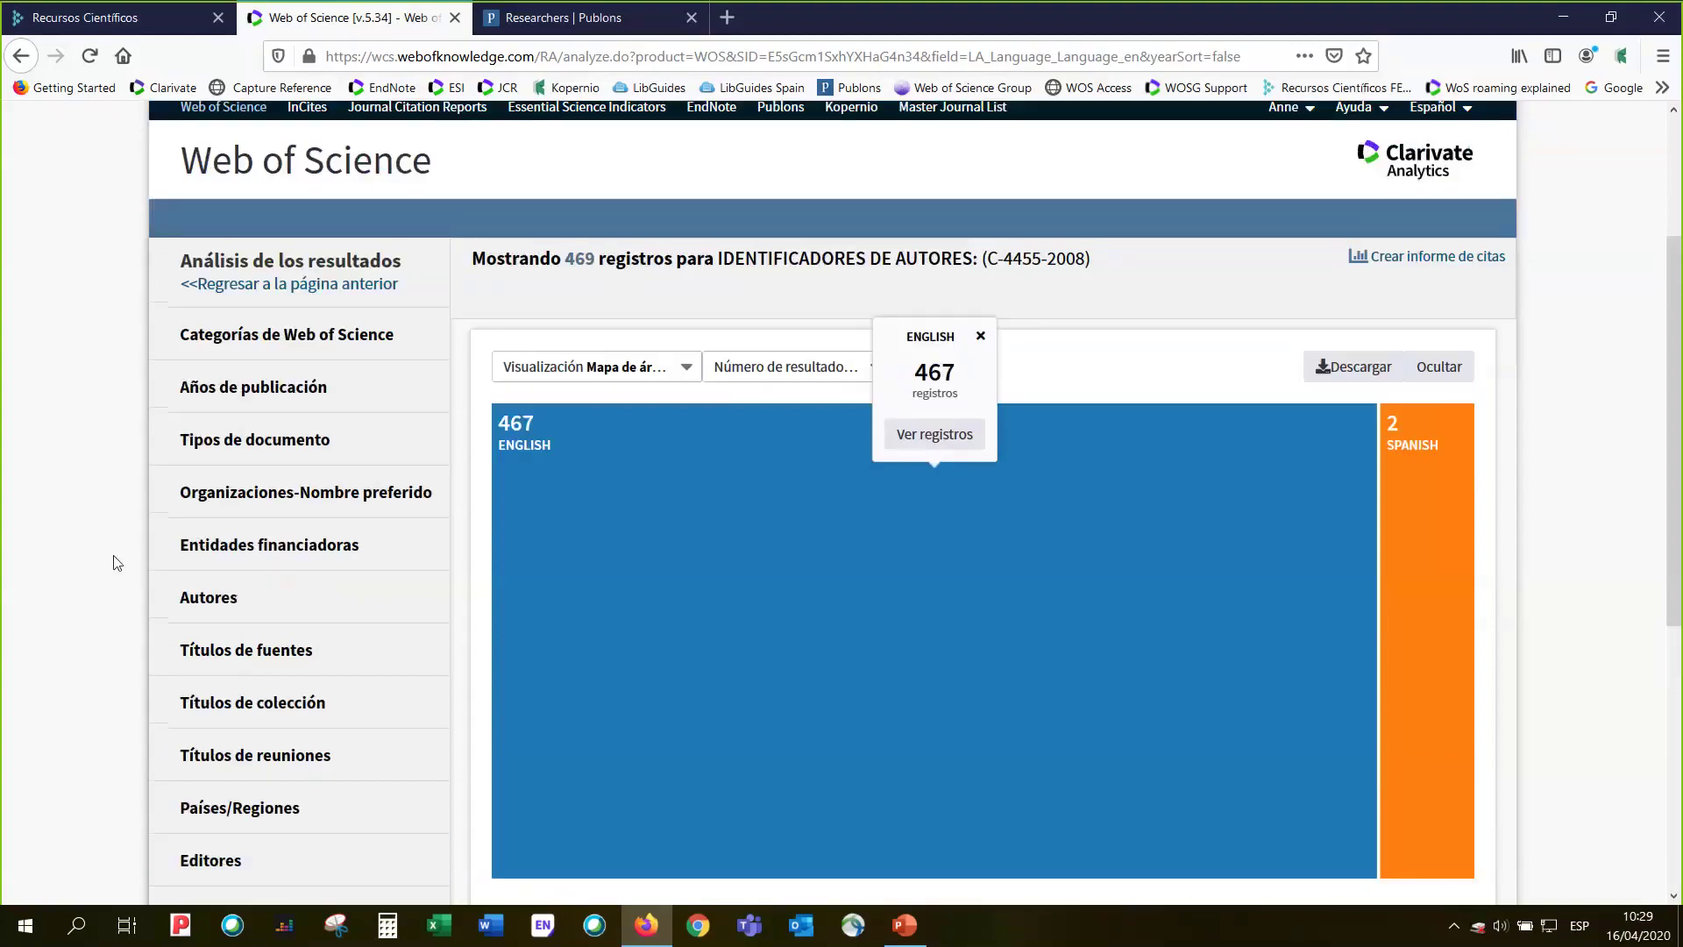
# - Analyze the records by Entidades financiadoras and show the details of the Spanish Government and Junta de Extremadura blocks
pyautogui.click(226, 550)
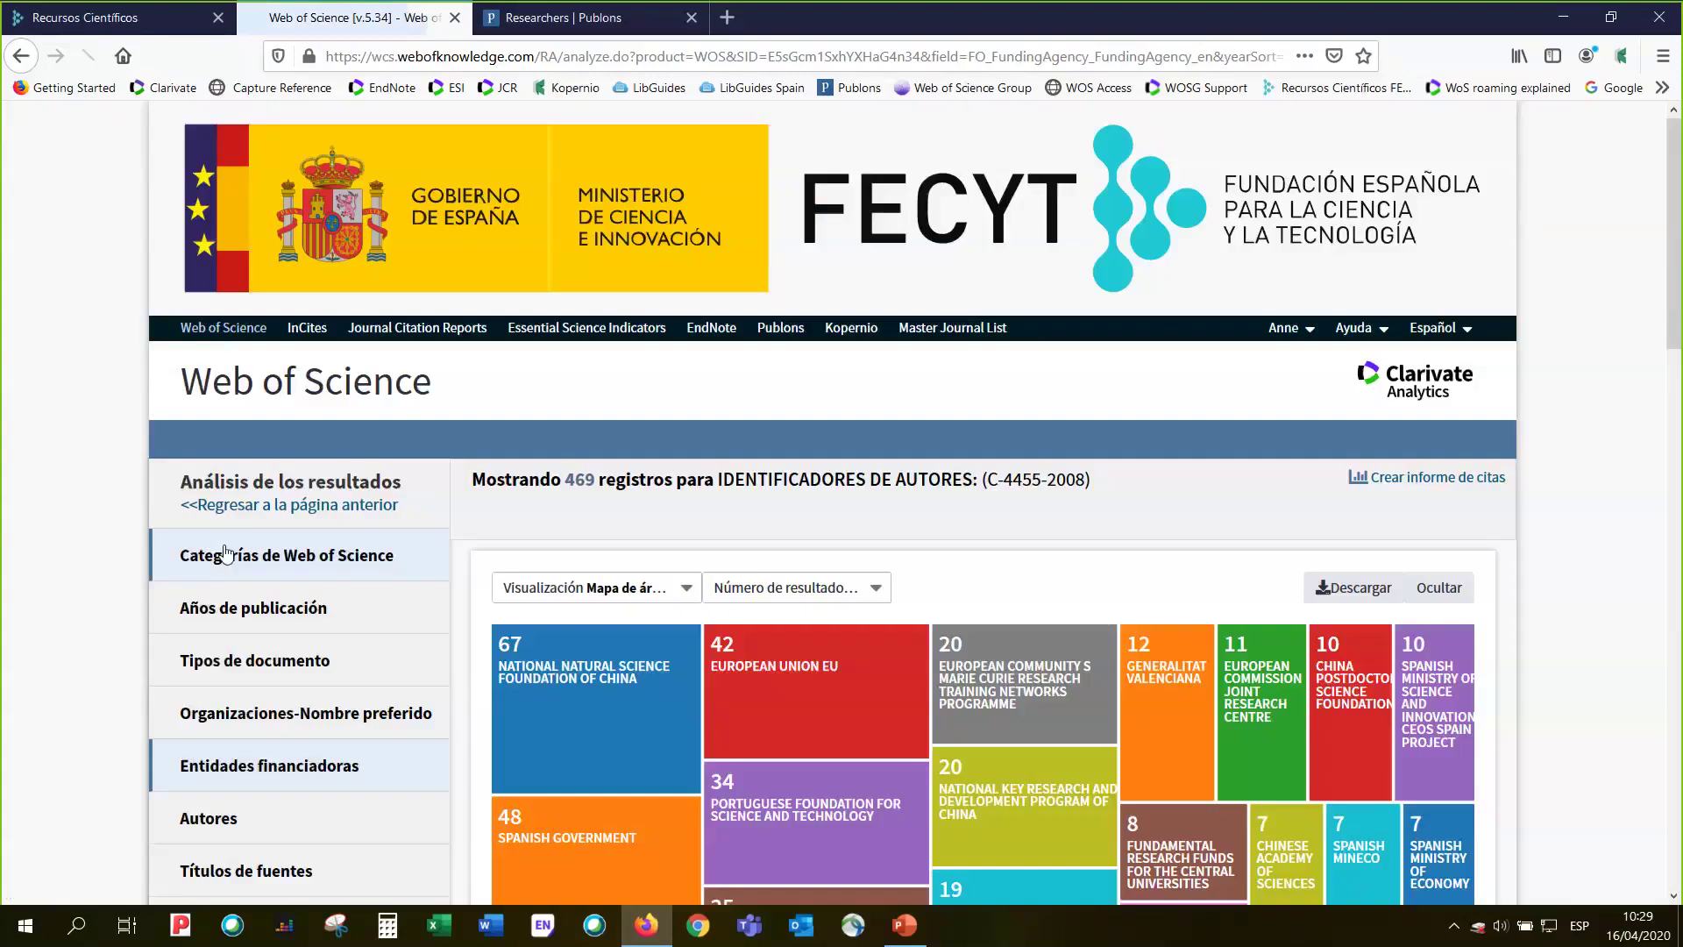
pyautogui.scroll(-3, 225, 554)
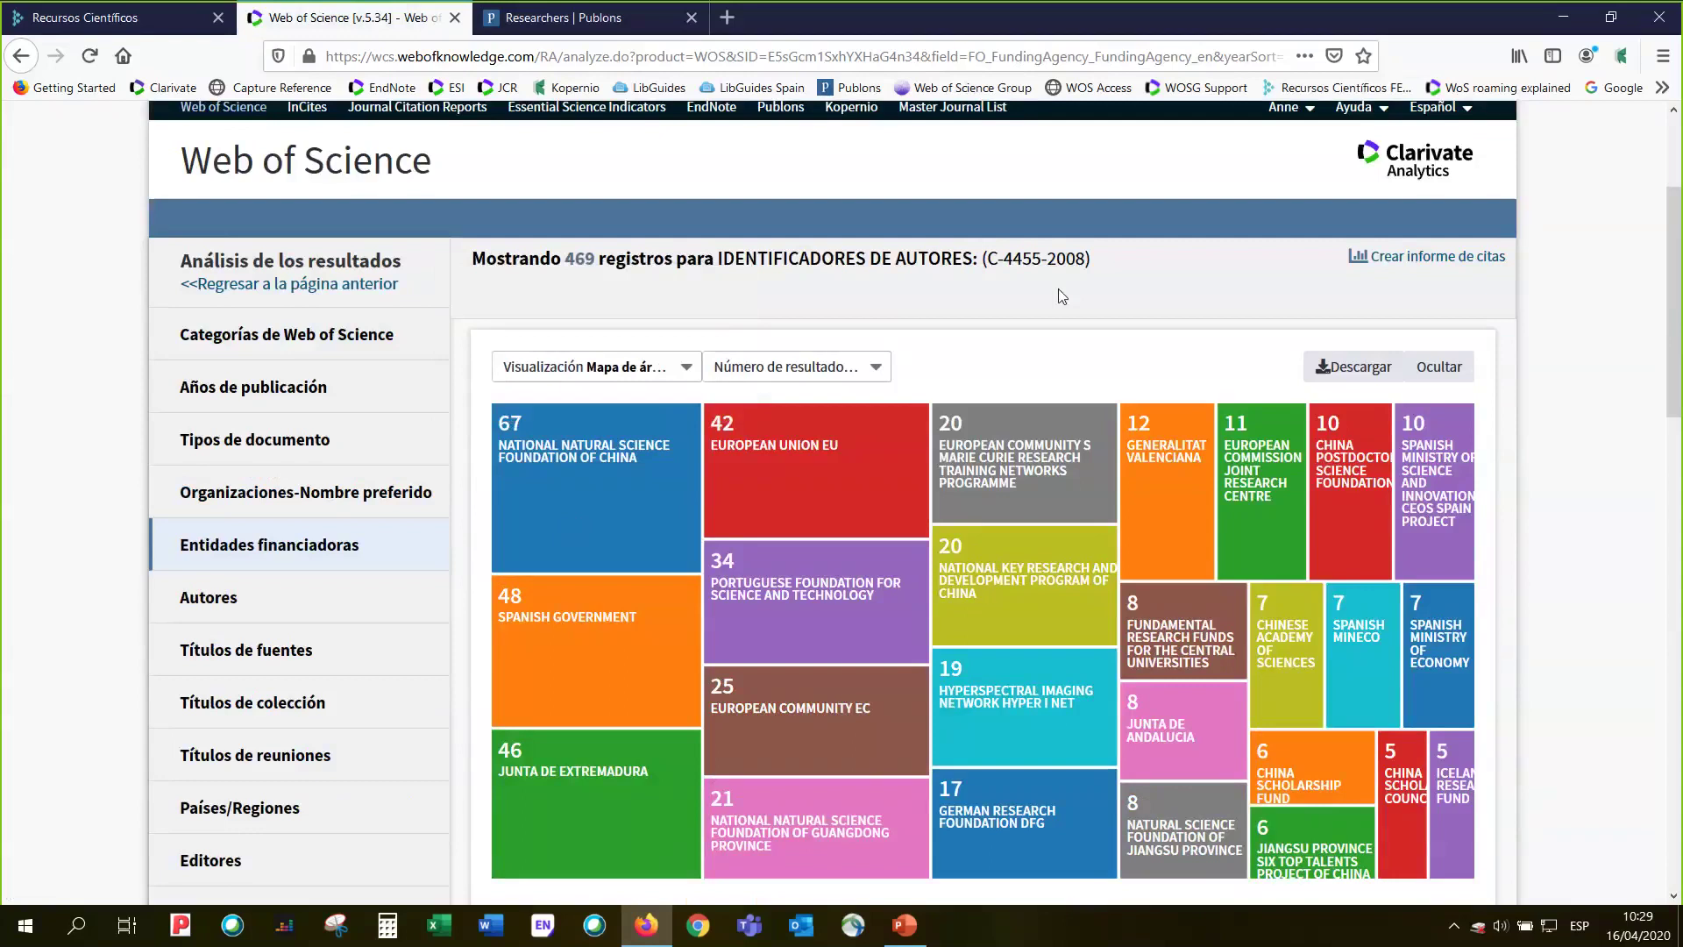
pyautogui.click(613, 672)
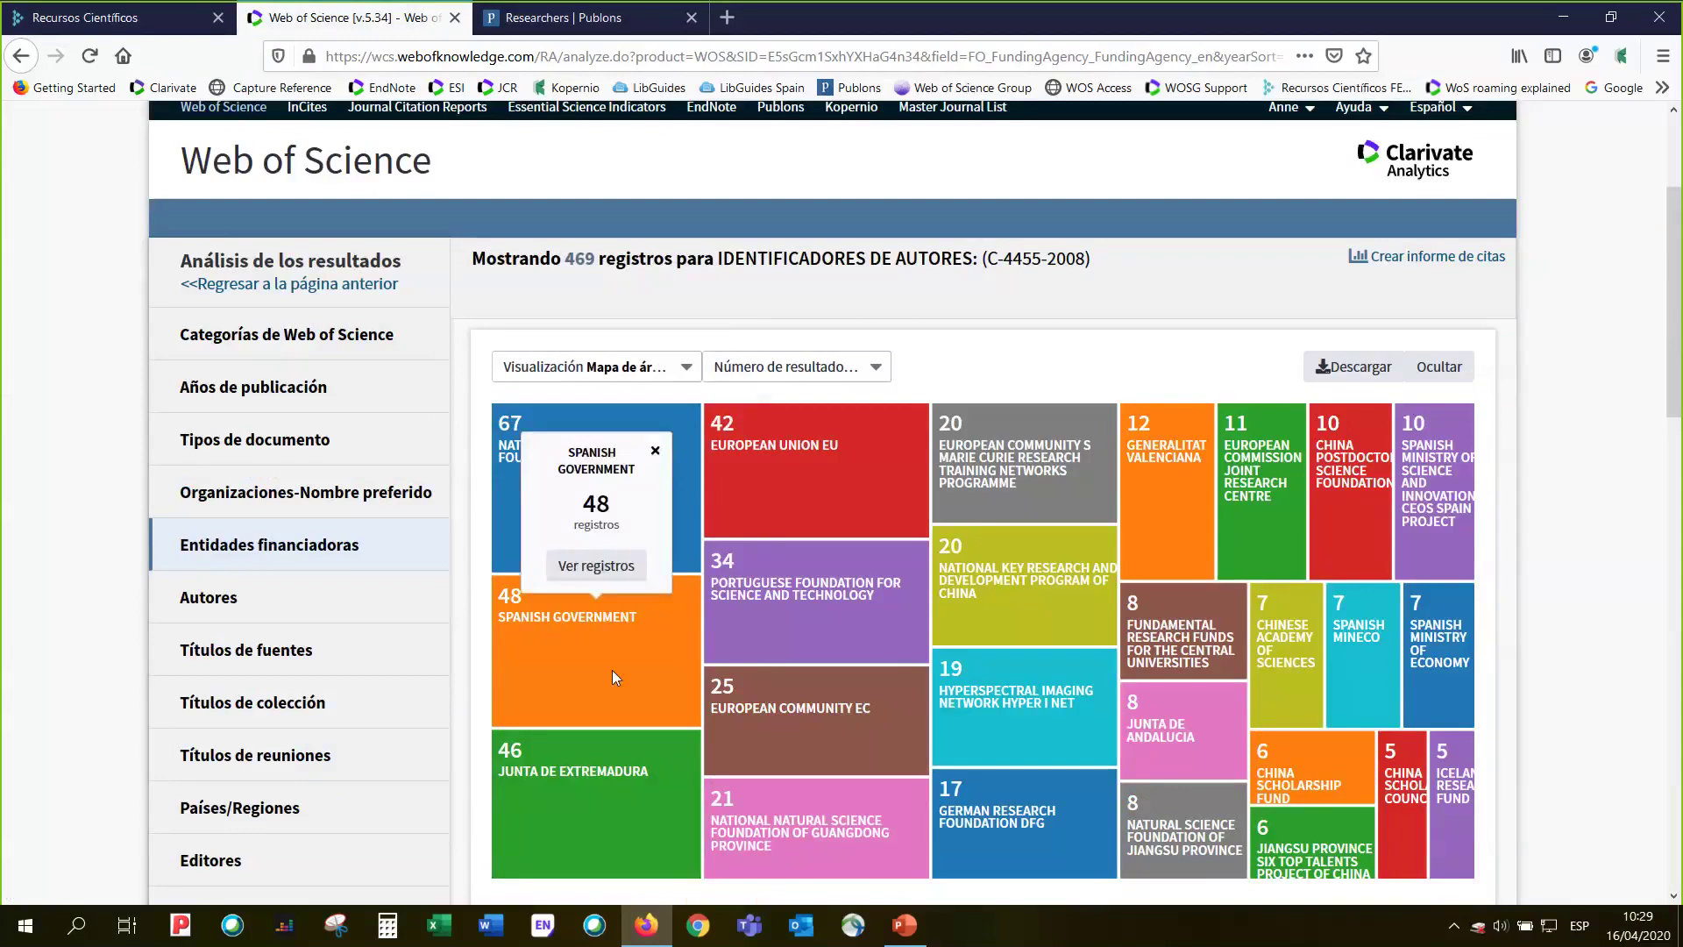
pyautogui.click(602, 803)
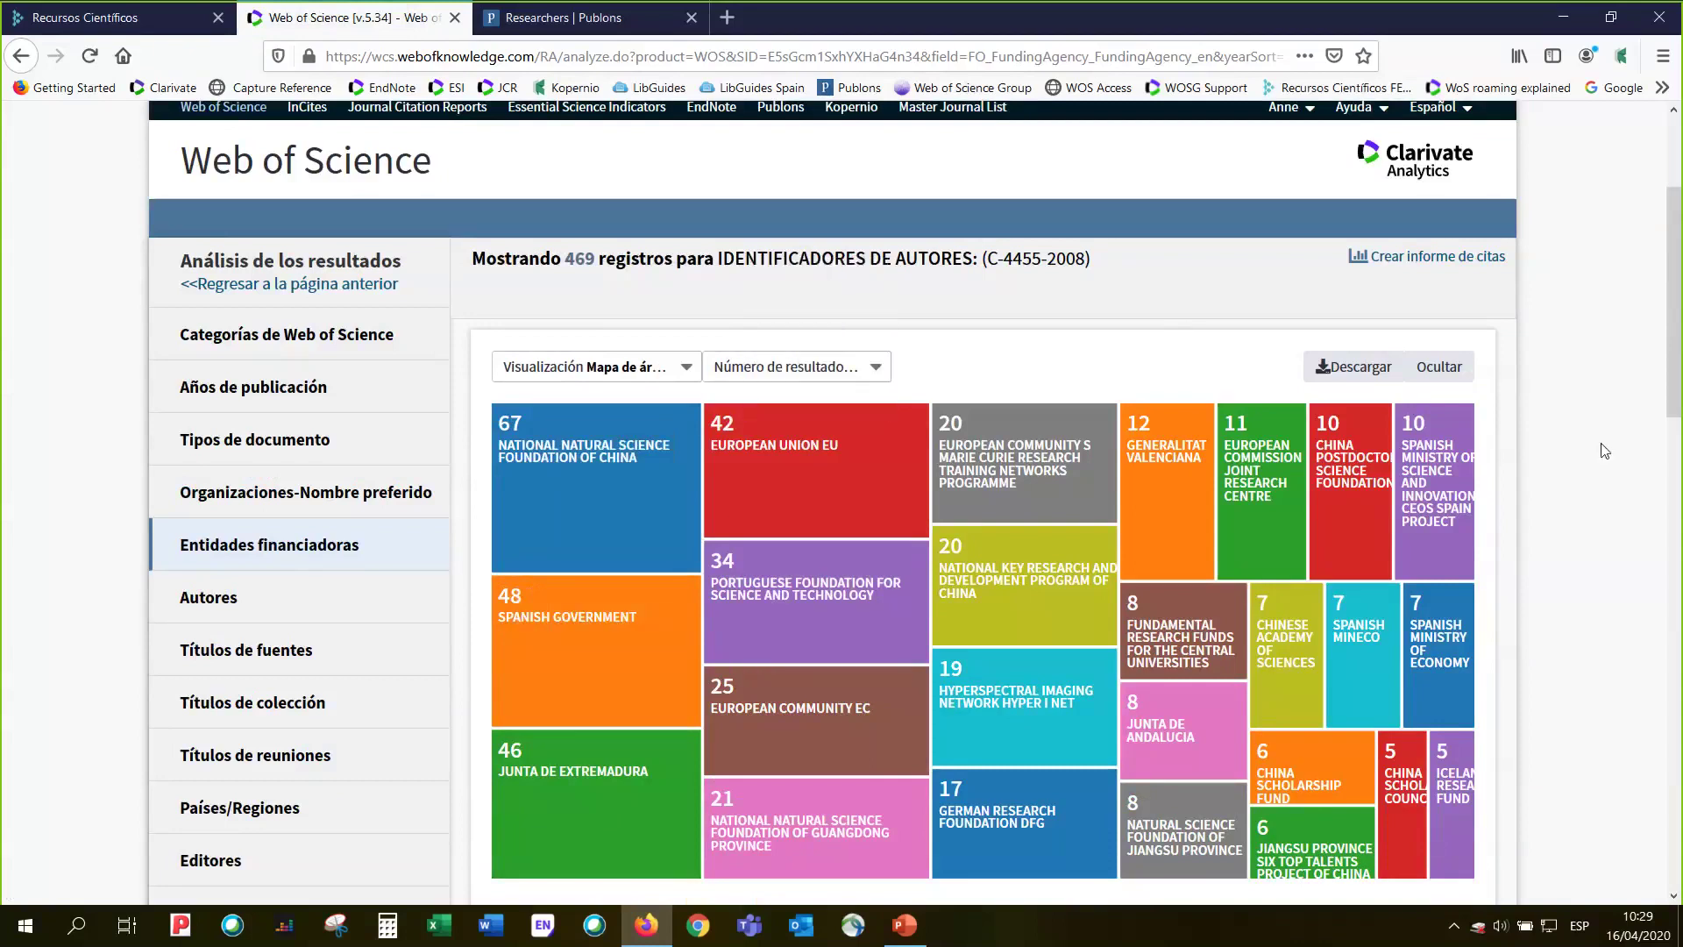
pyautogui.scroll(-2, 1604, 450)
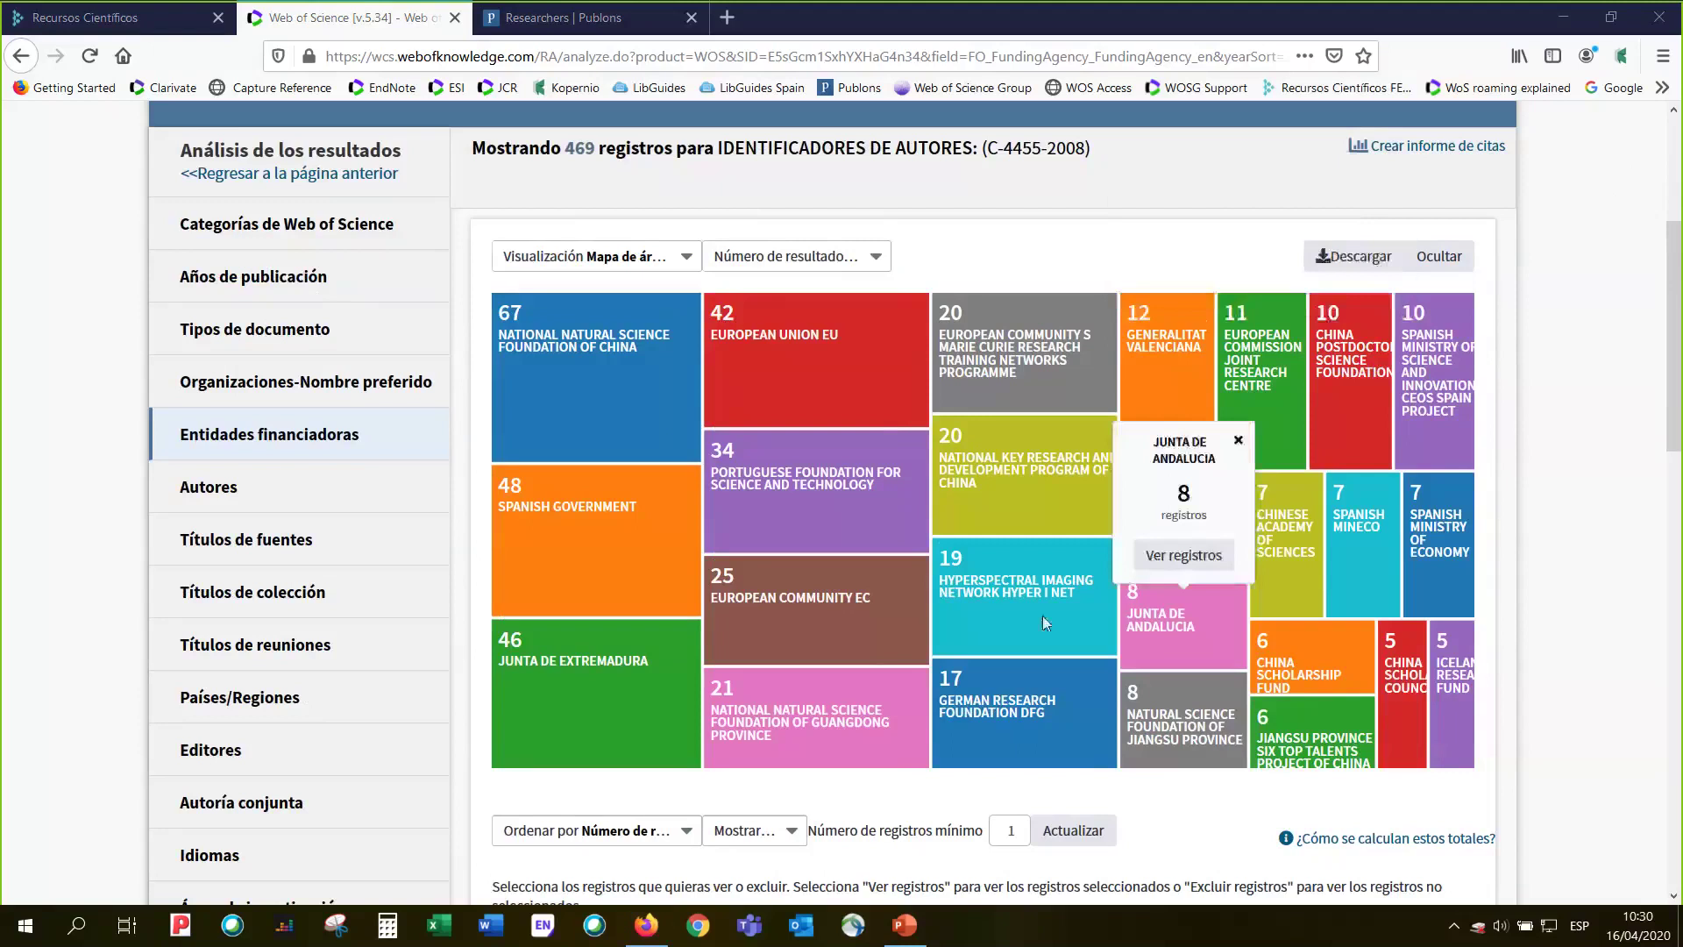
pyautogui.scroll(-5, 626, 675)
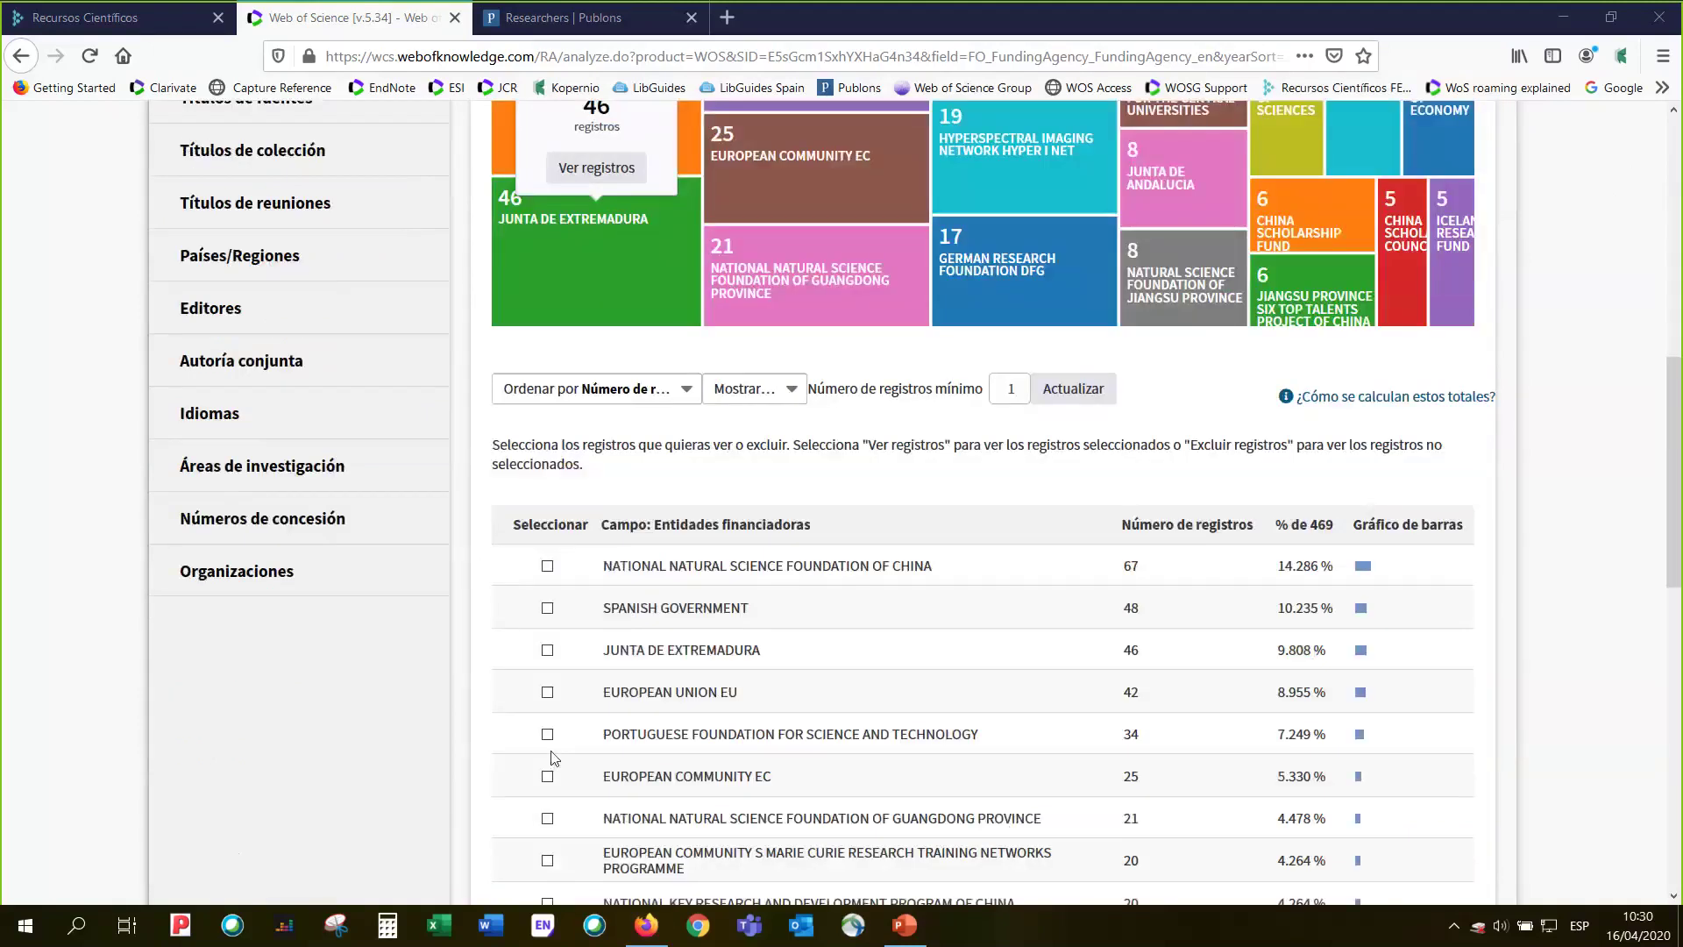
pyautogui.scroll(4, 552, 759)
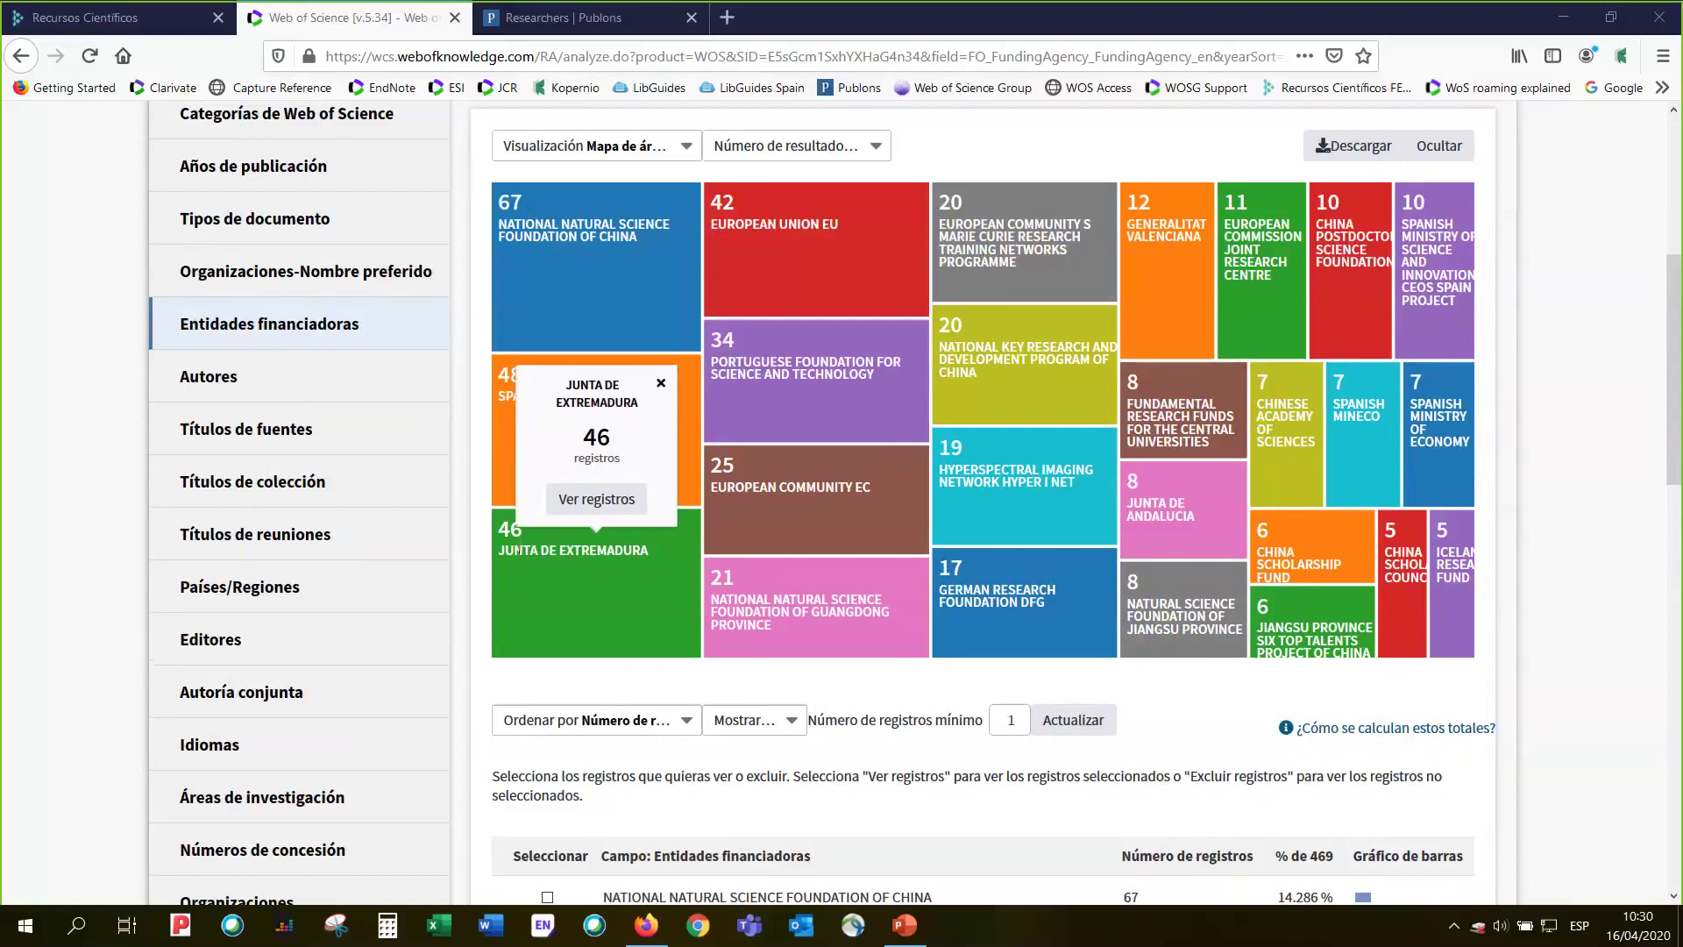
# - Open the records funded by Junta de Extremadura and review the resulting publication list
pyautogui.click(599, 499)
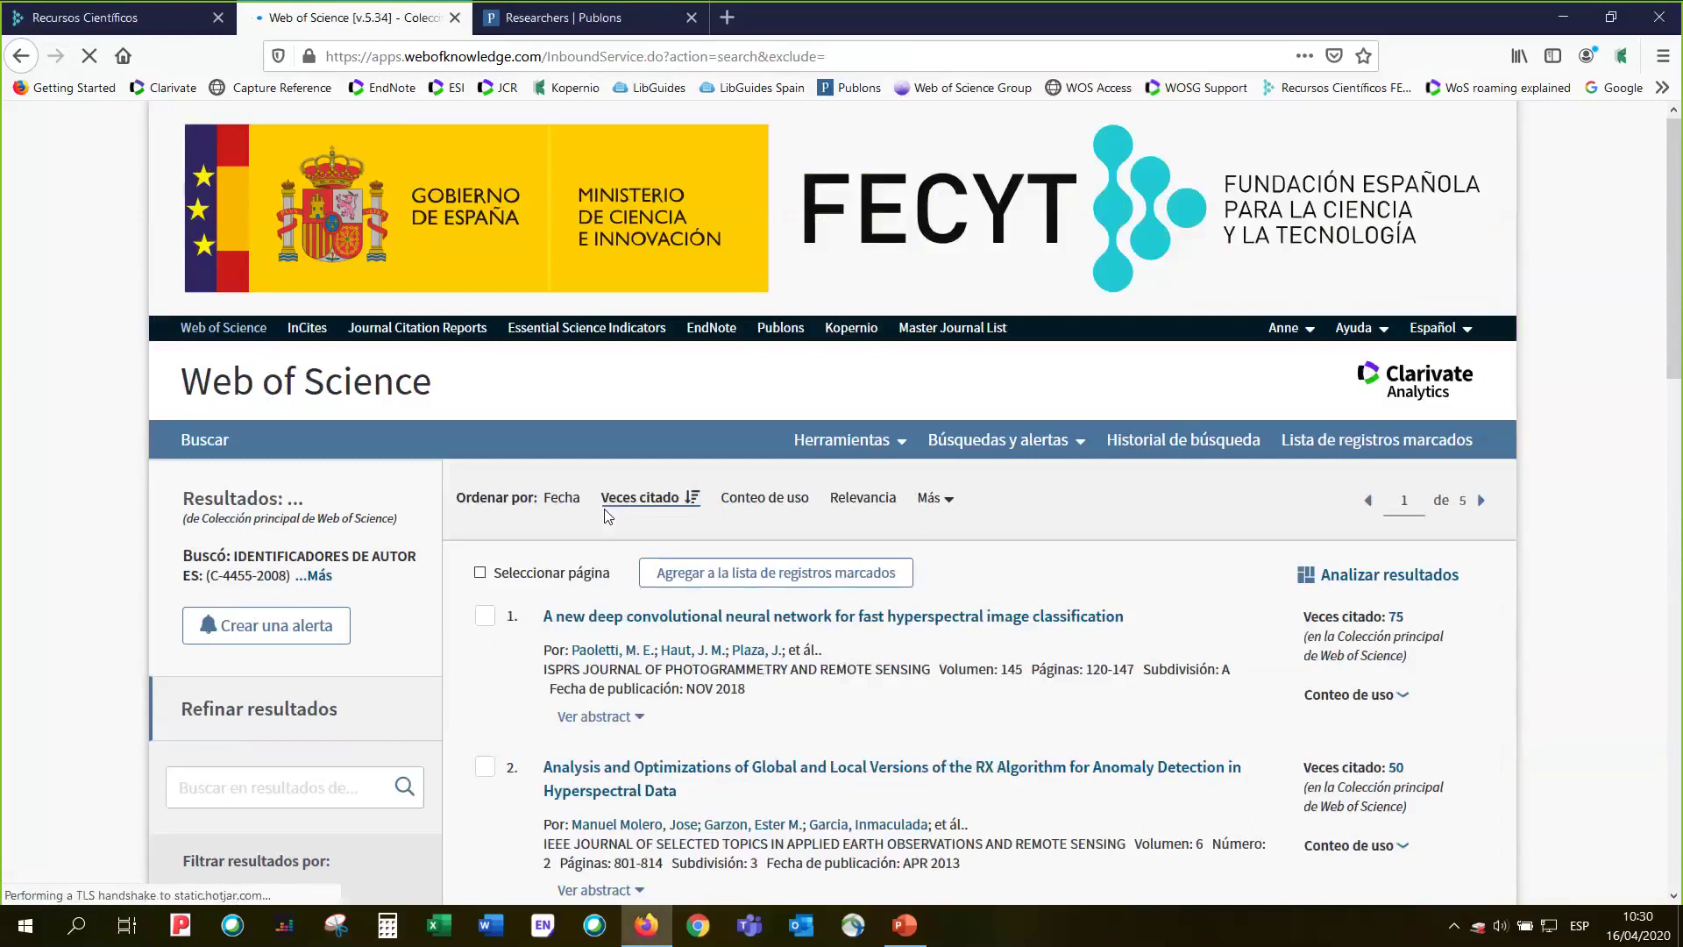
pyautogui.scroll(-3, 1071, 526)
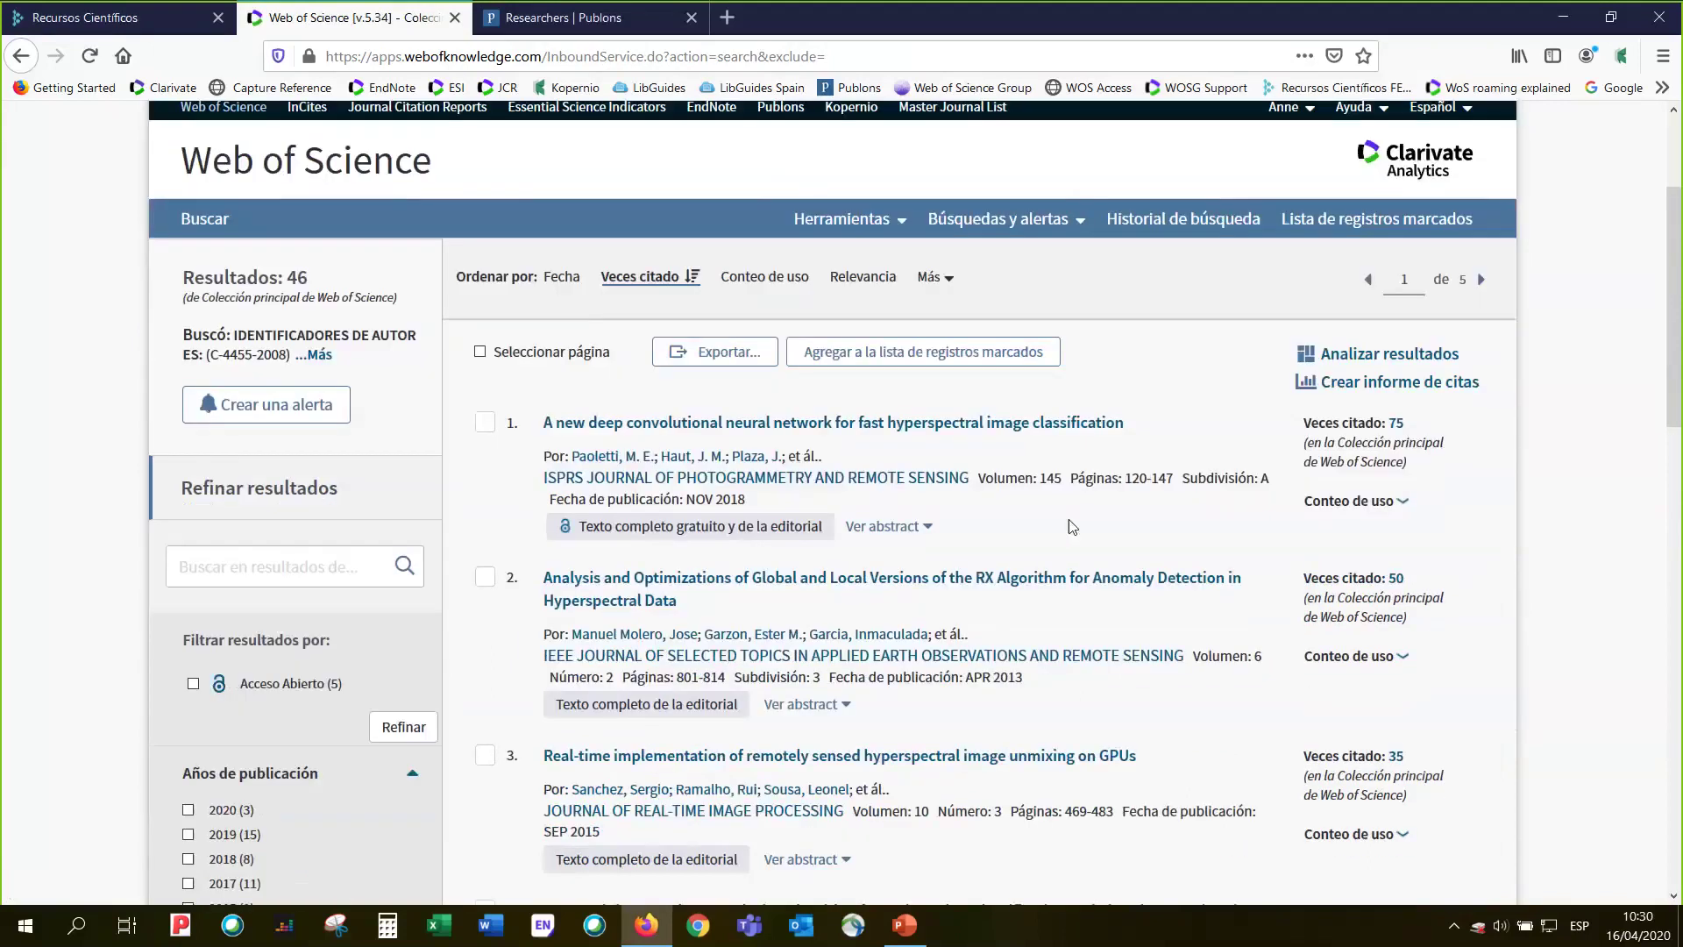
pyautogui.scroll(-2, 1071, 526)
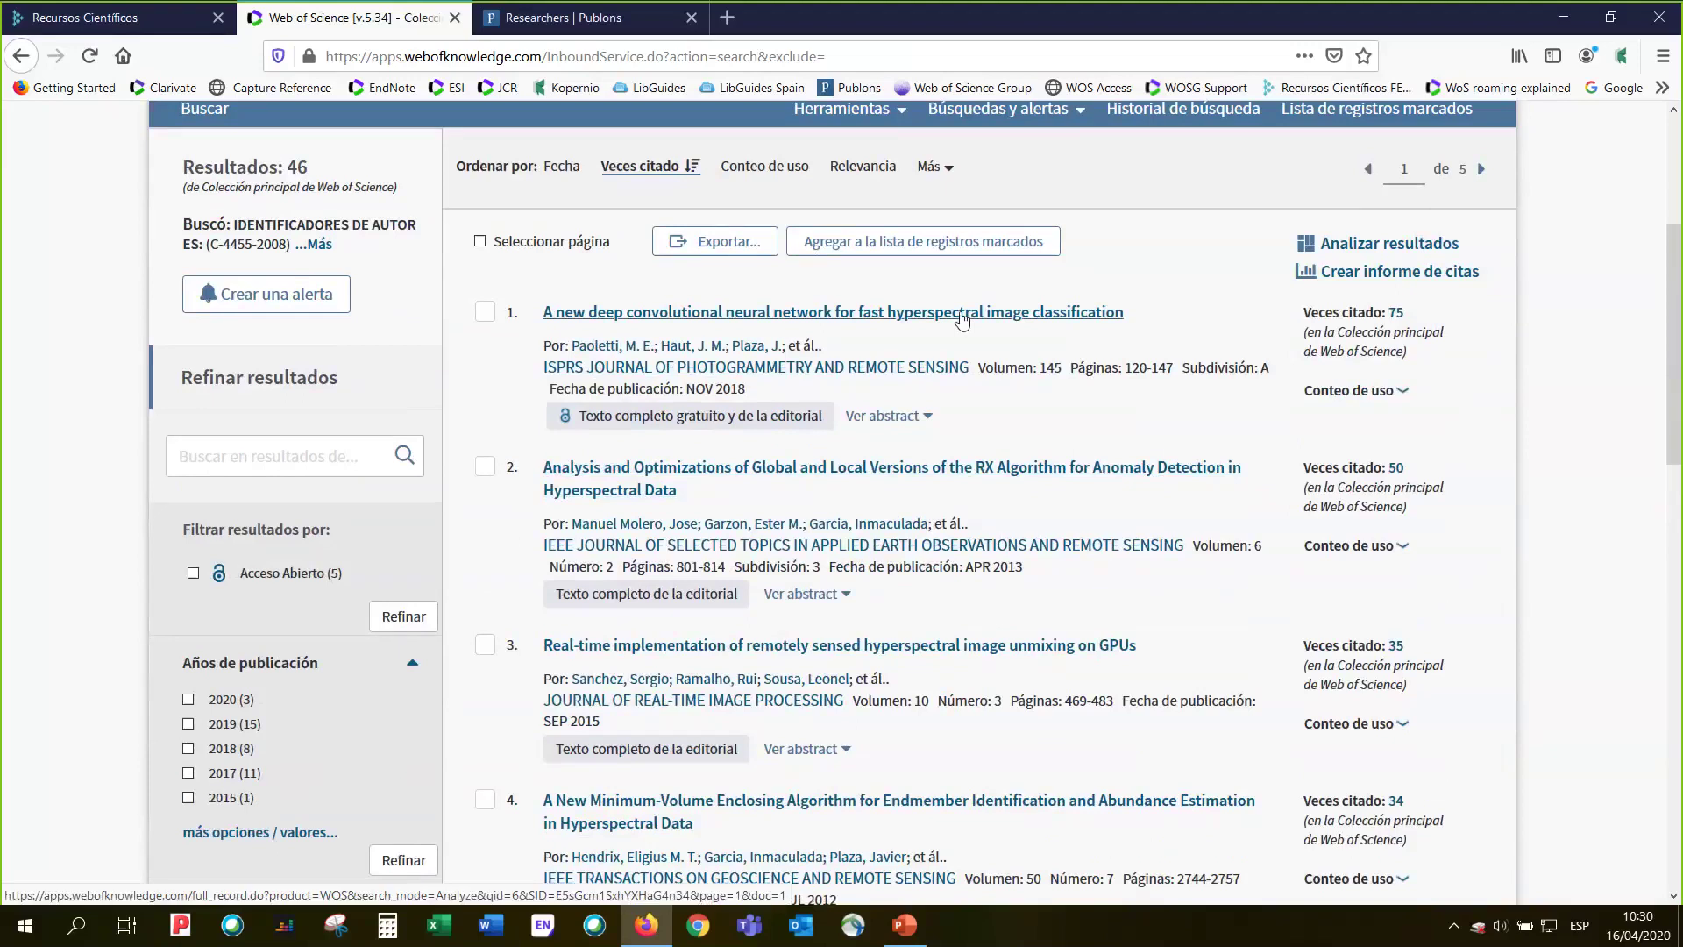
# - Open the record "A new deep convolutional neural network for fast hyperspectral image classification" and display its full funding text under Financiación
pyautogui.click(962, 316)
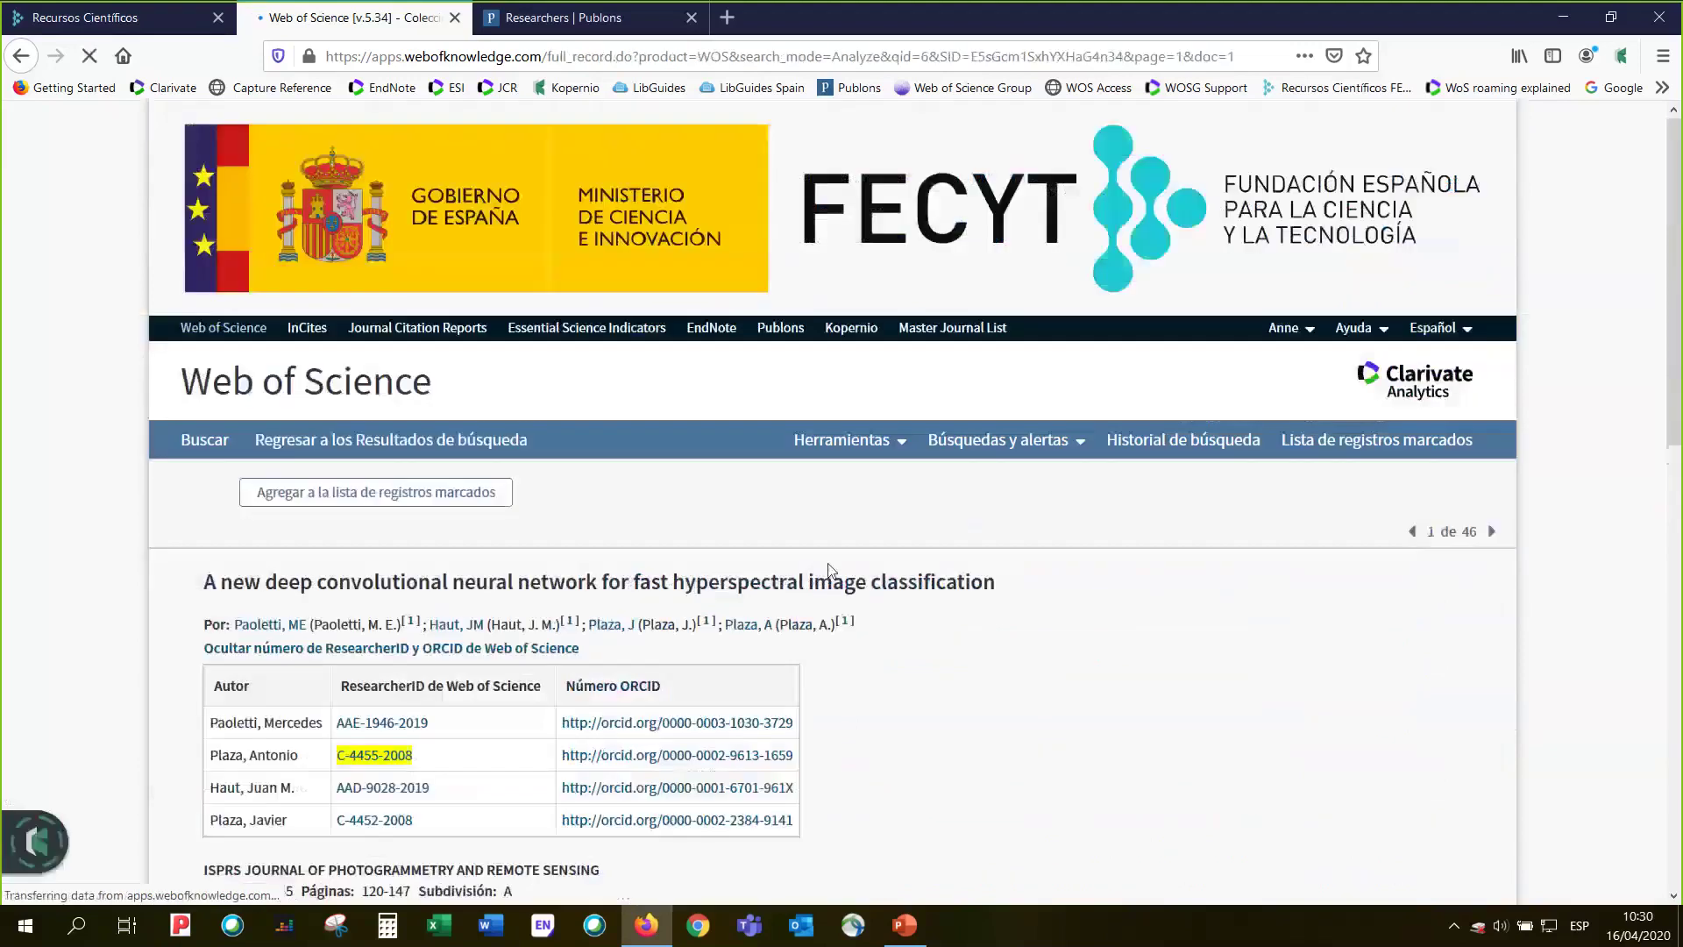
pyautogui.scroll(-4, 942, 579)
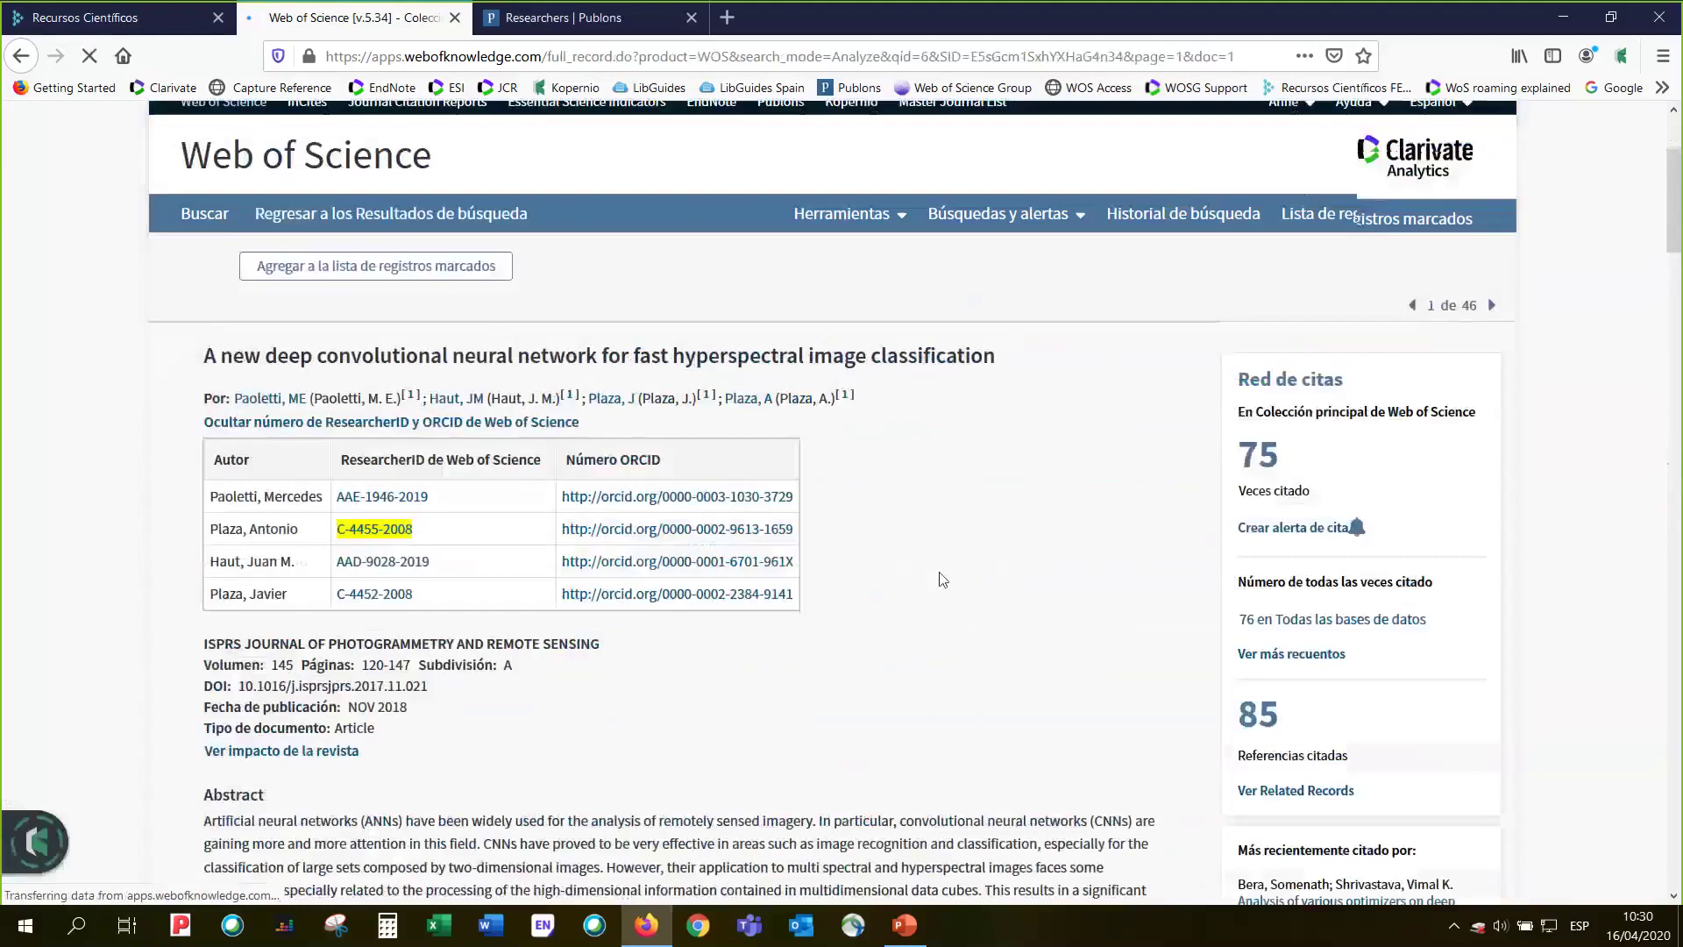
pyautogui.scroll(-2, 942, 579)
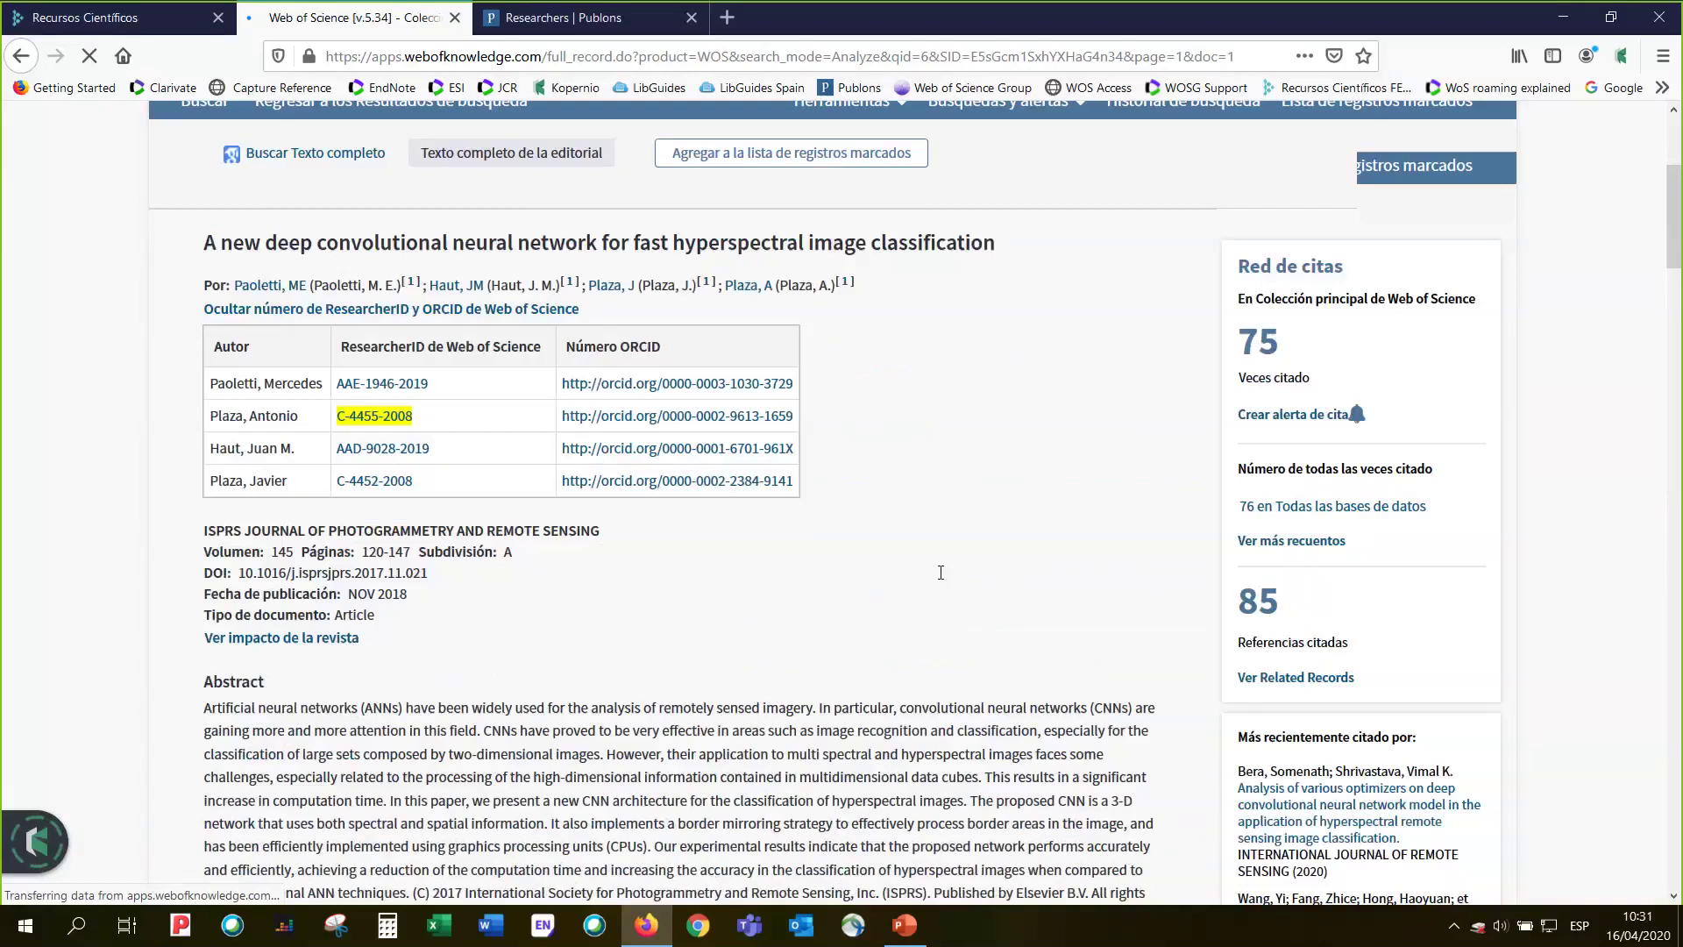
pyautogui.scroll(-15, 940, 572)
pyautogui.click(298, 578)
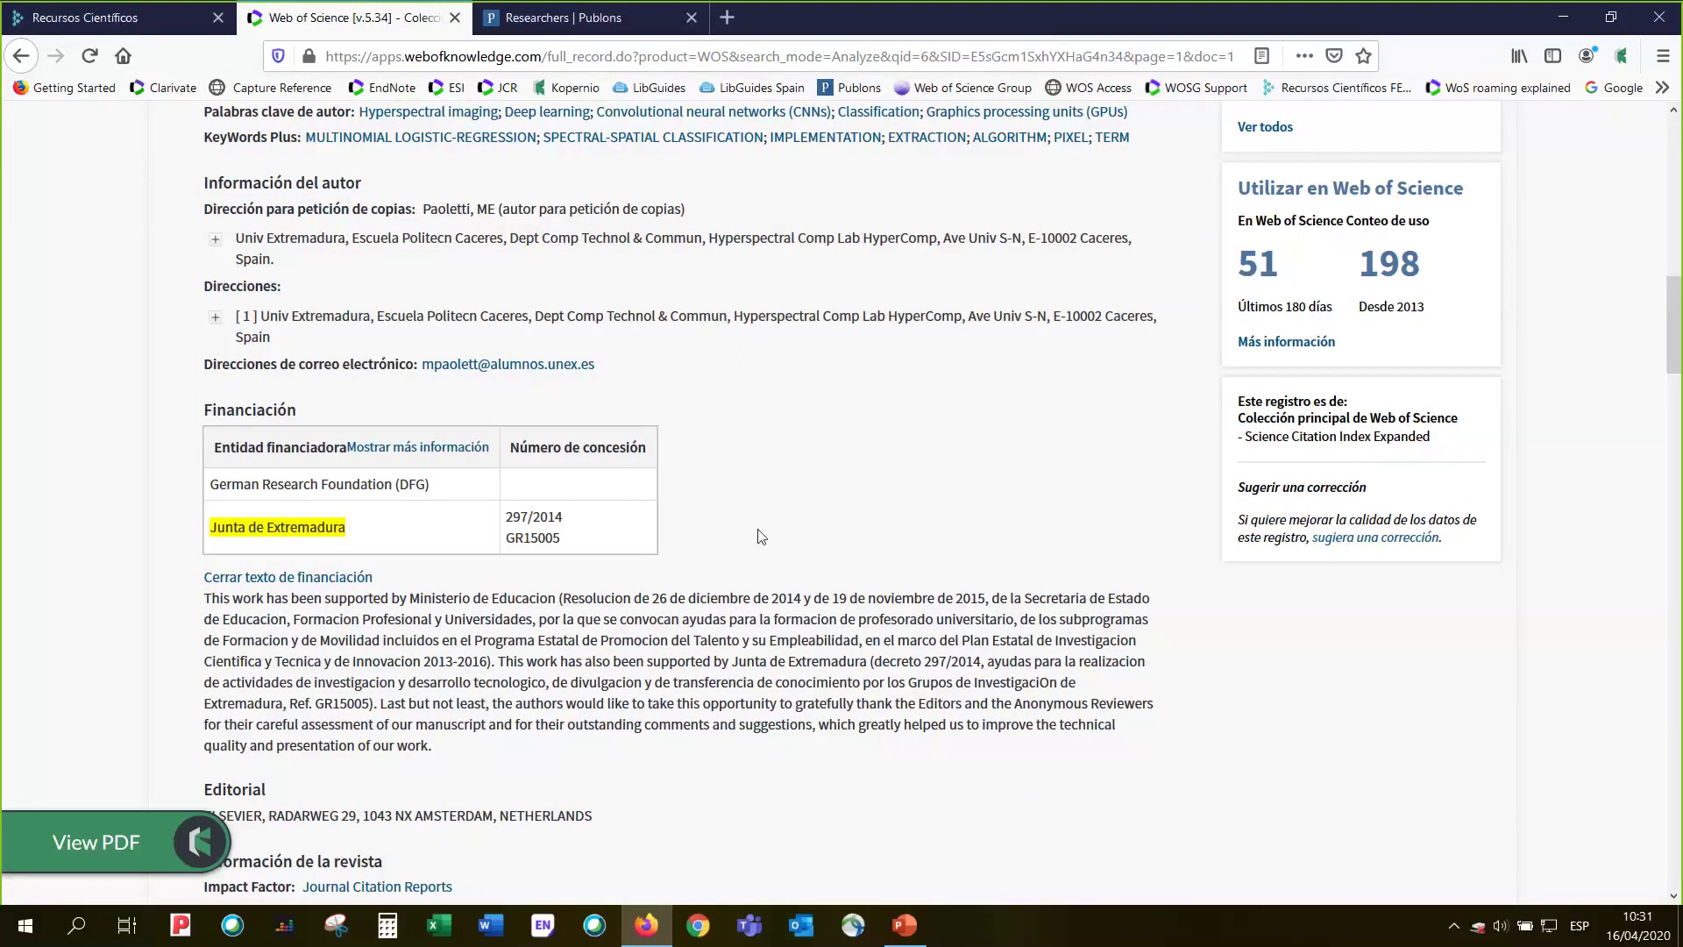
pyautogui.scroll(3, 761, 537)
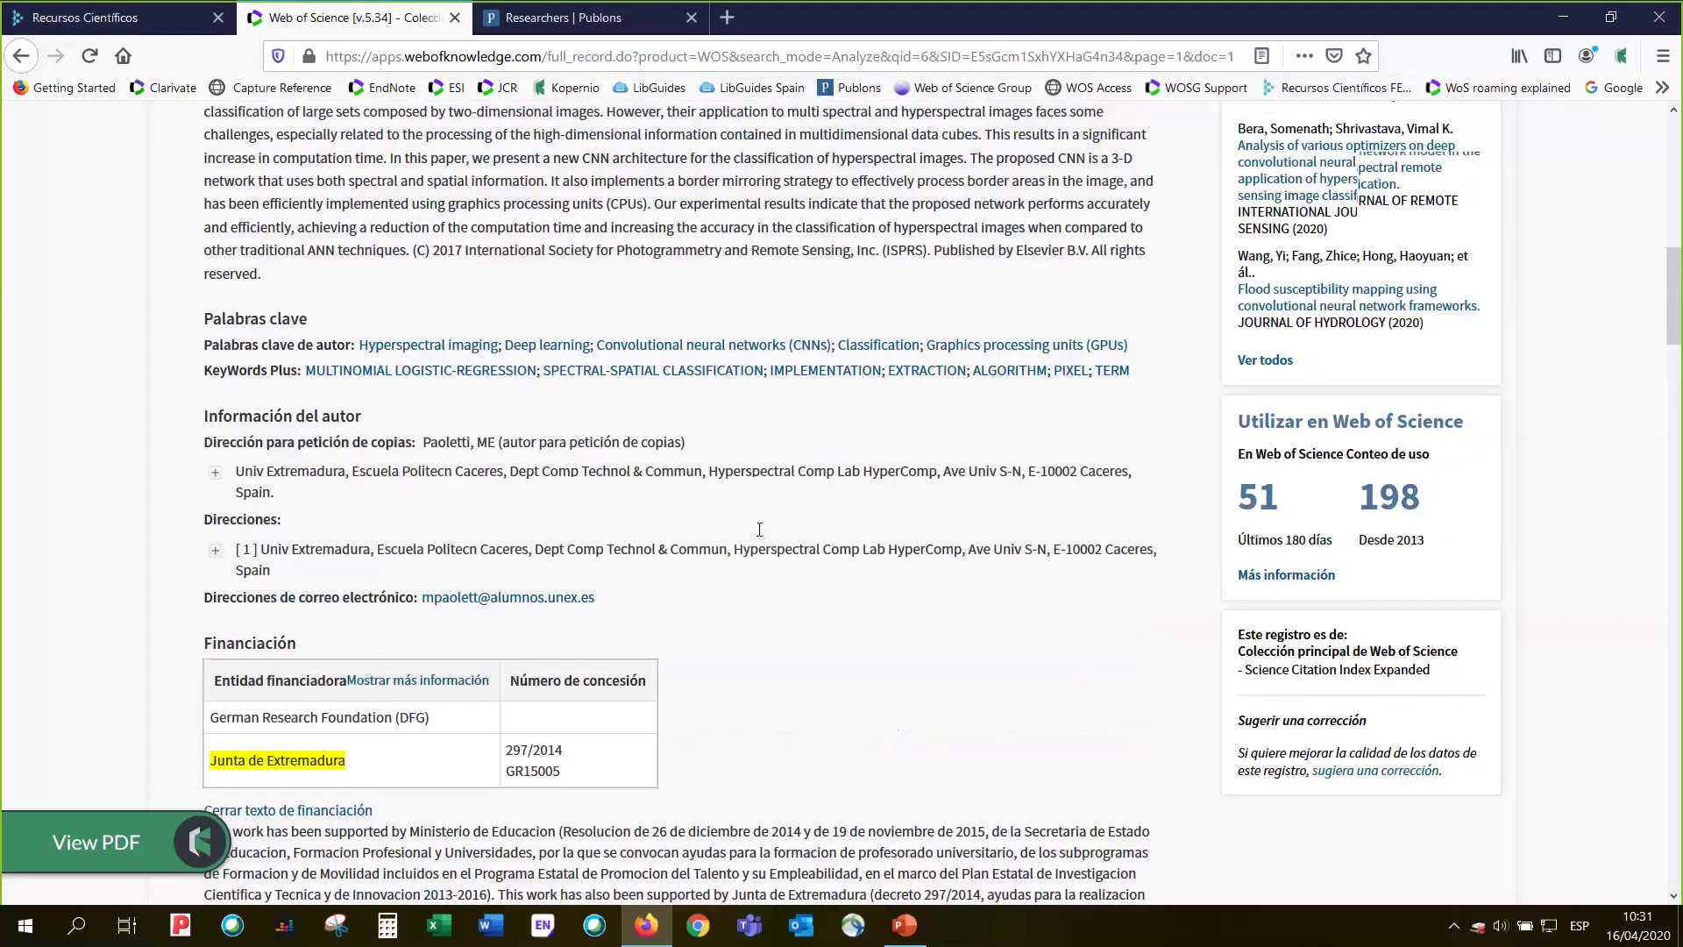
pyautogui.scroll(8, 759, 529)
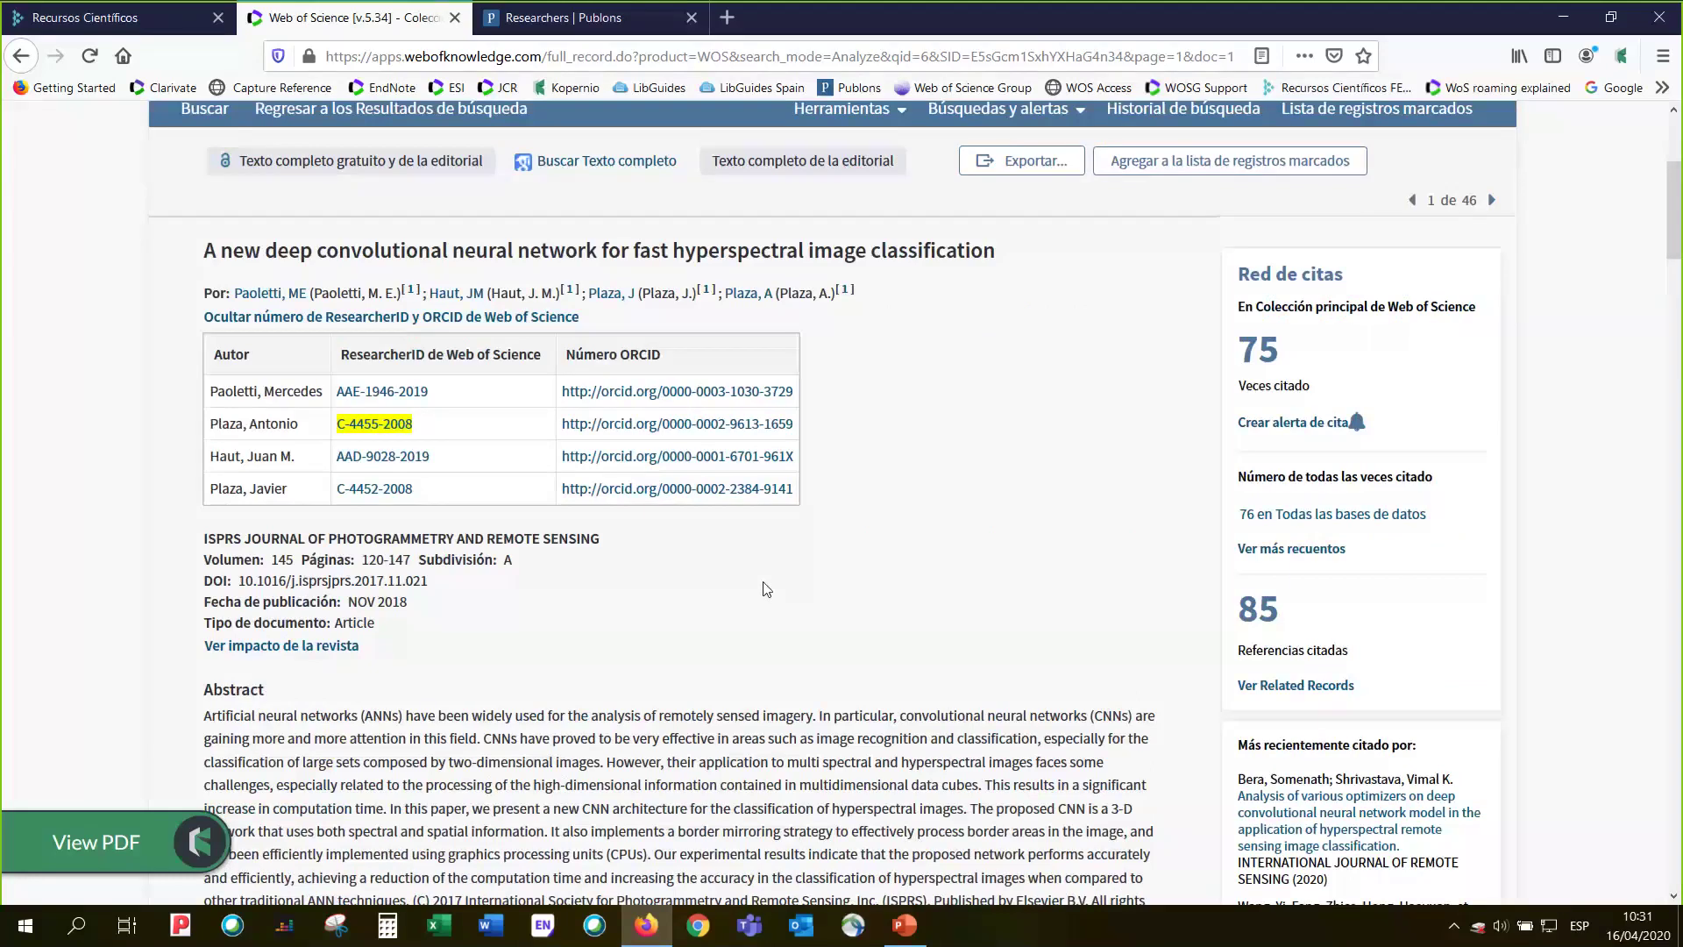
# - Switch from the Web of Science record to the Publons researcher list and open the profile of the Universidad de Extremadura researcher
pyautogui.scroll(2, 767, 589)
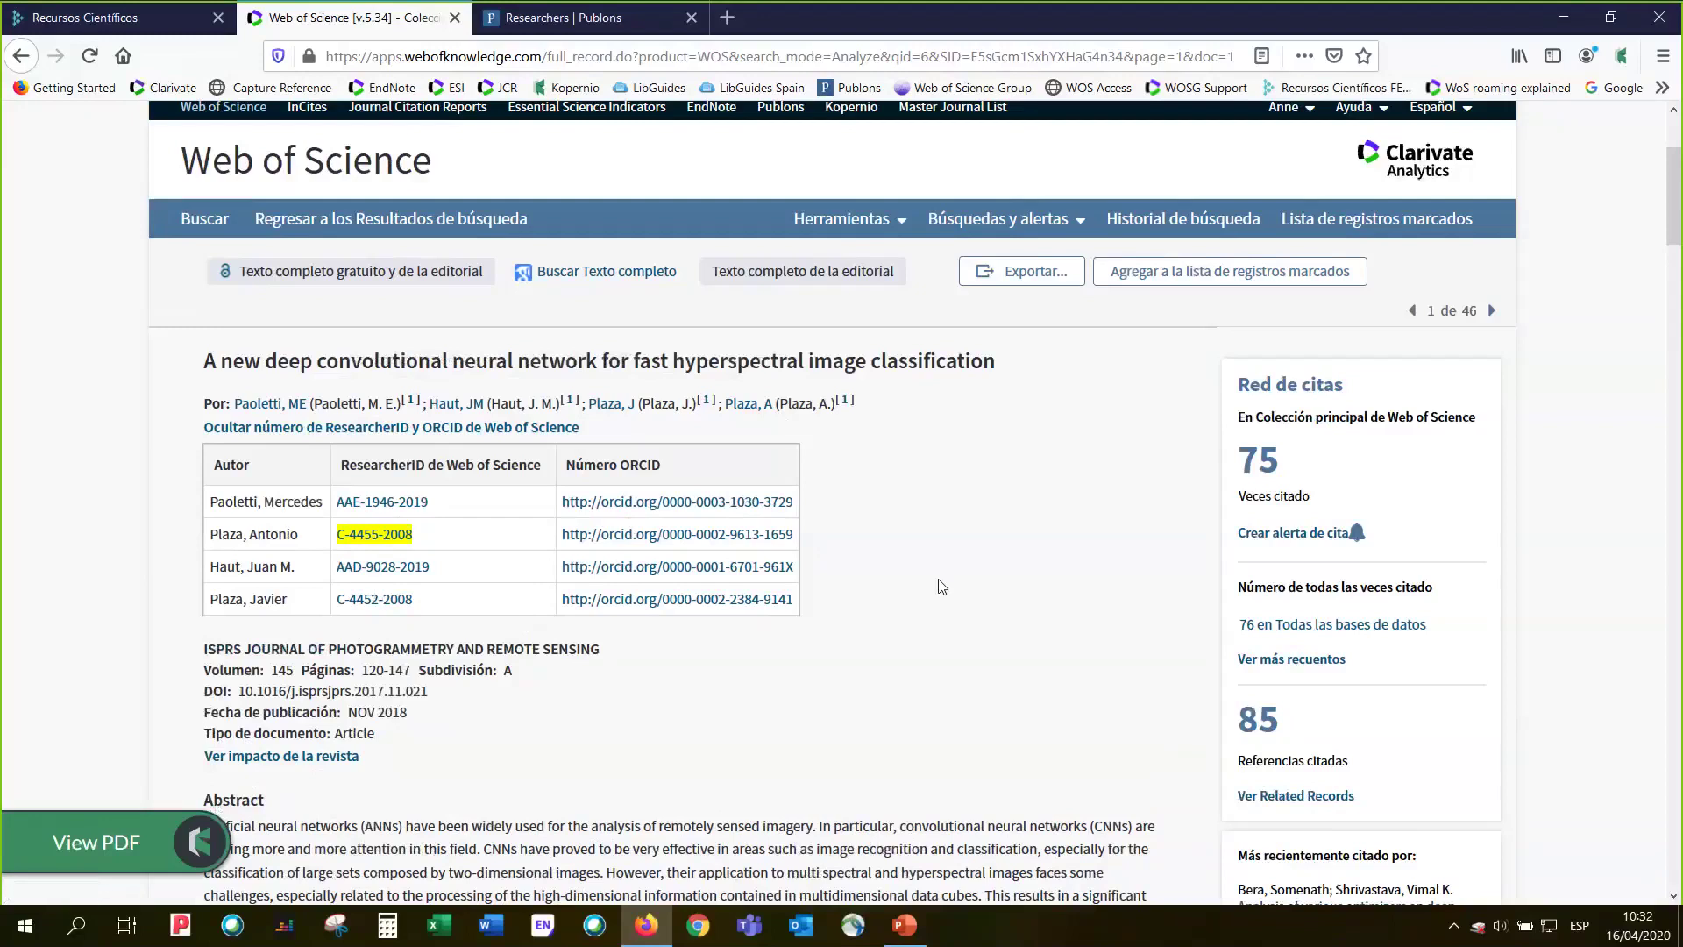
pyautogui.scroll(-1, 941, 587)
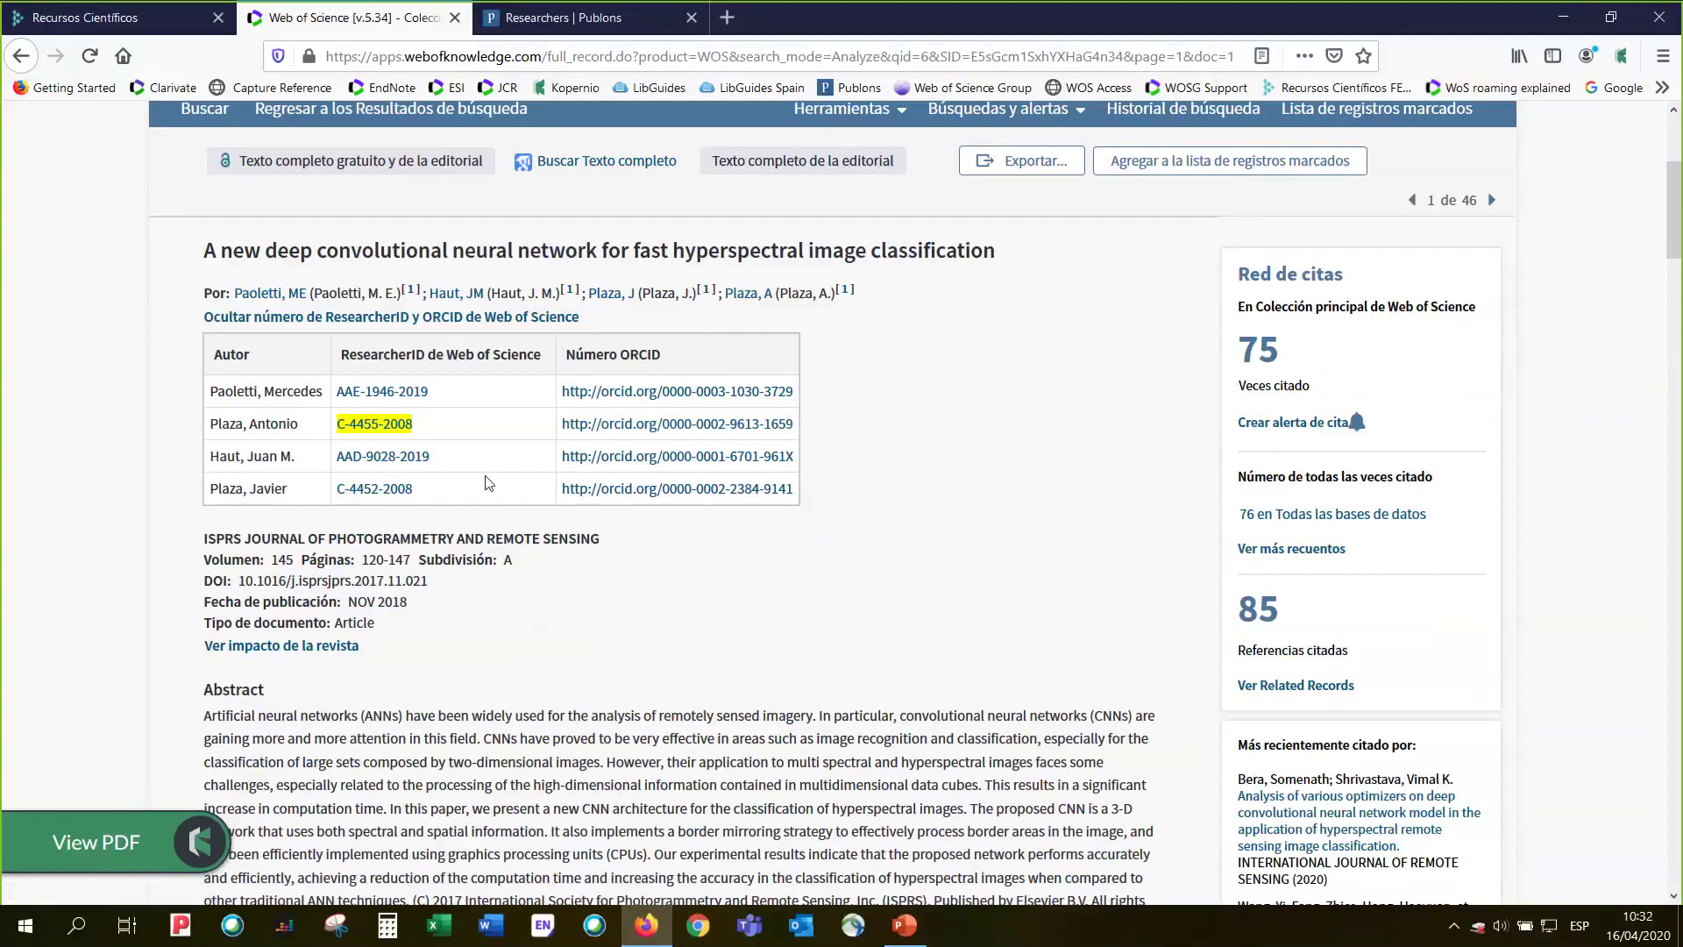
pyautogui.click(639, 23)
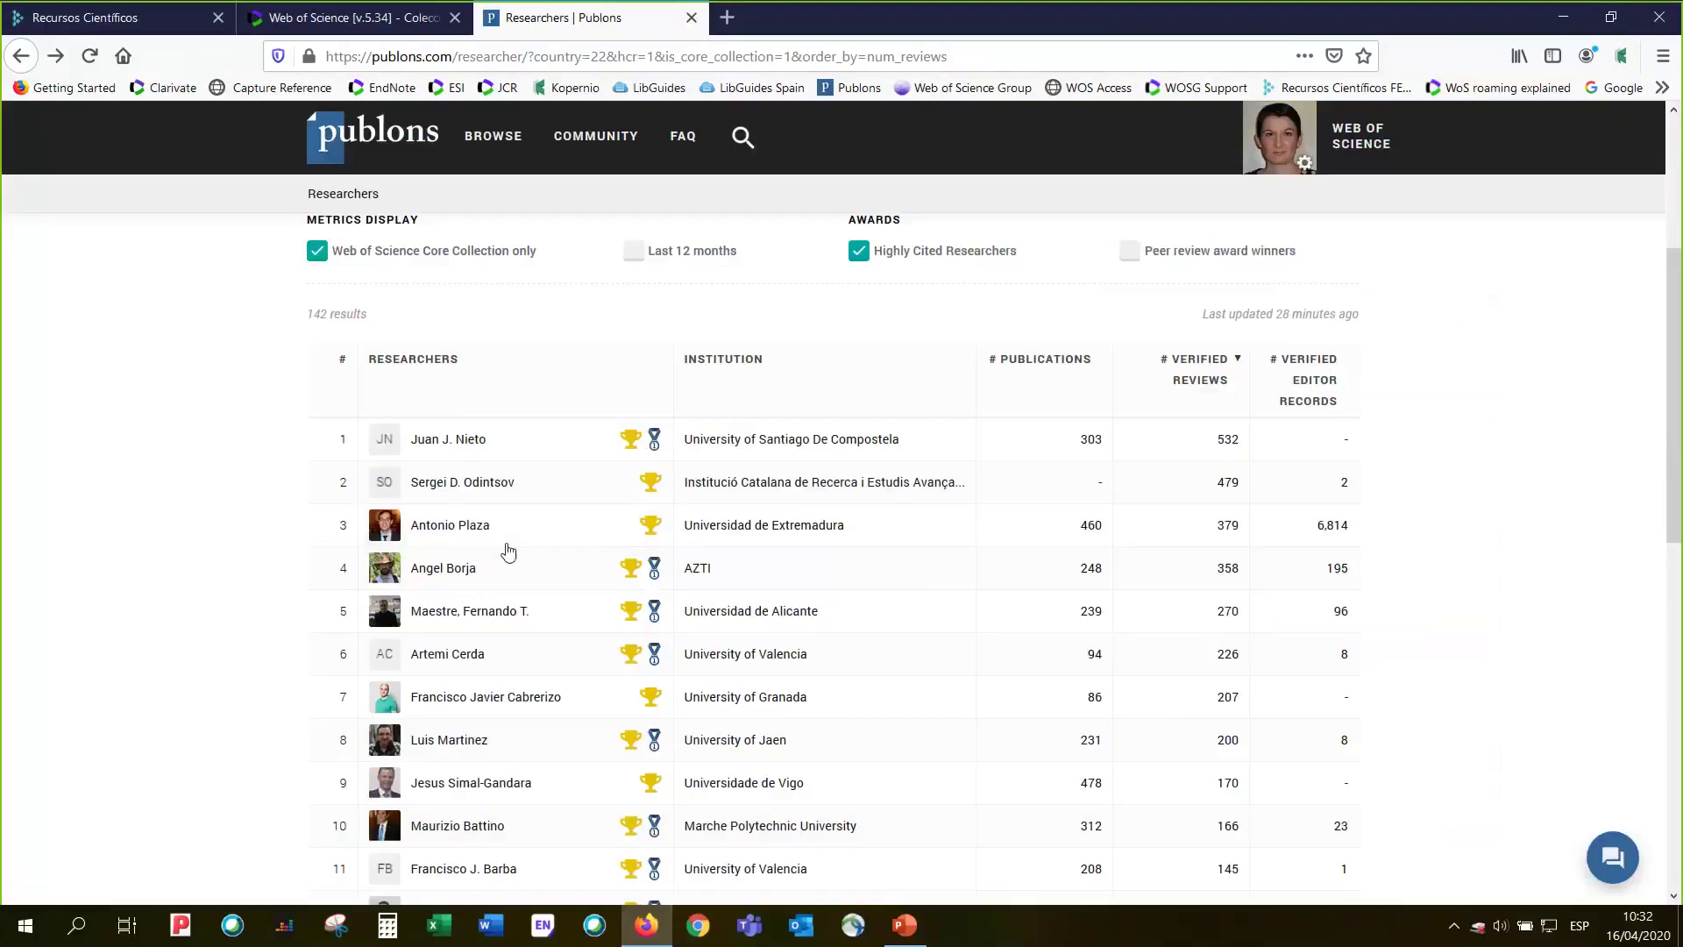
pyautogui.click(453, 534)
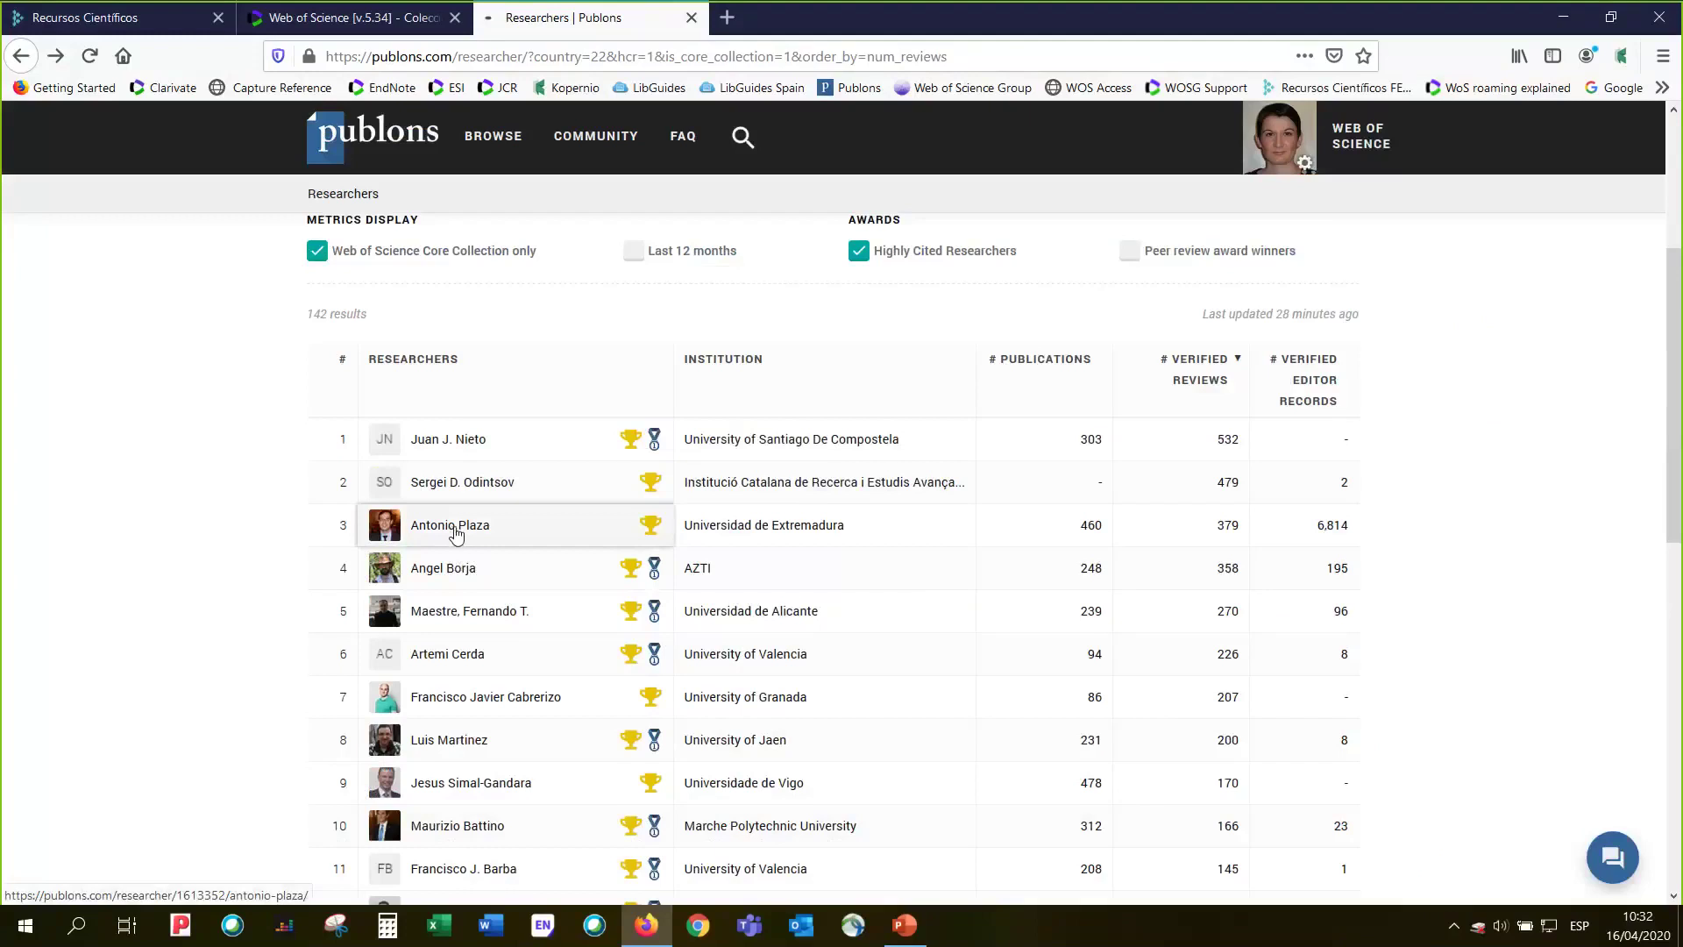
# - Switch to the PowerPoint presentation and start the slide show from agenda slide 17, on researcher profiles in Publons
pyautogui.click(908, 934)
pyautogui.scroll(-5, 144, 526)
pyautogui.click(145, 521)
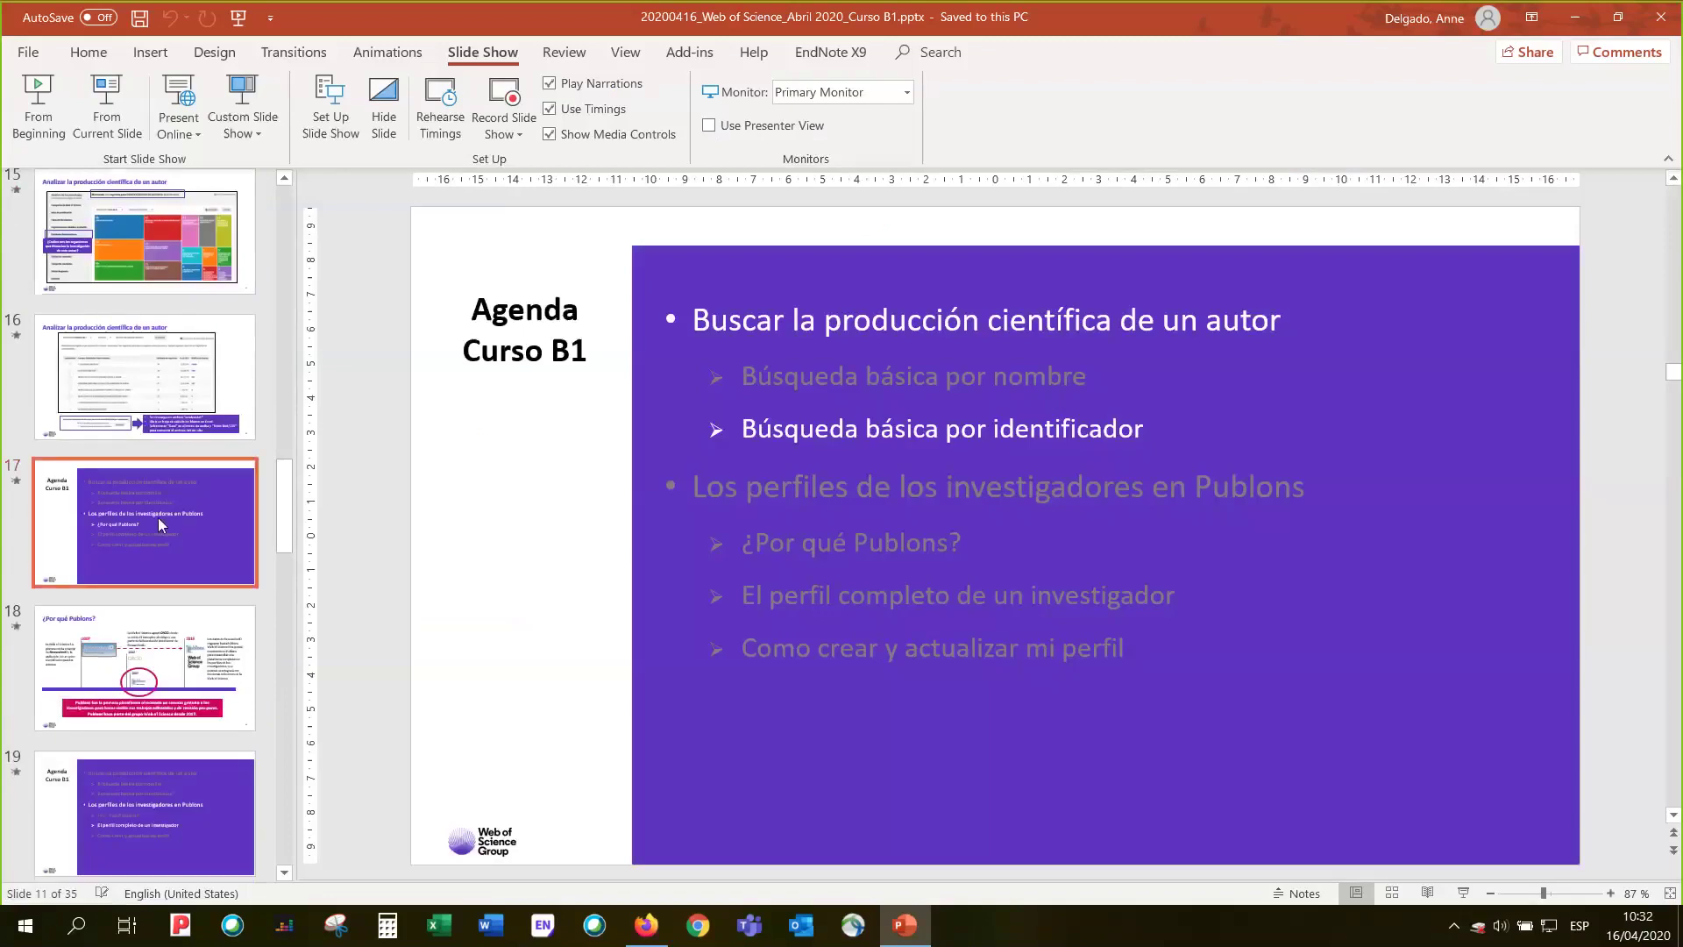
pyautogui.click(101, 105)
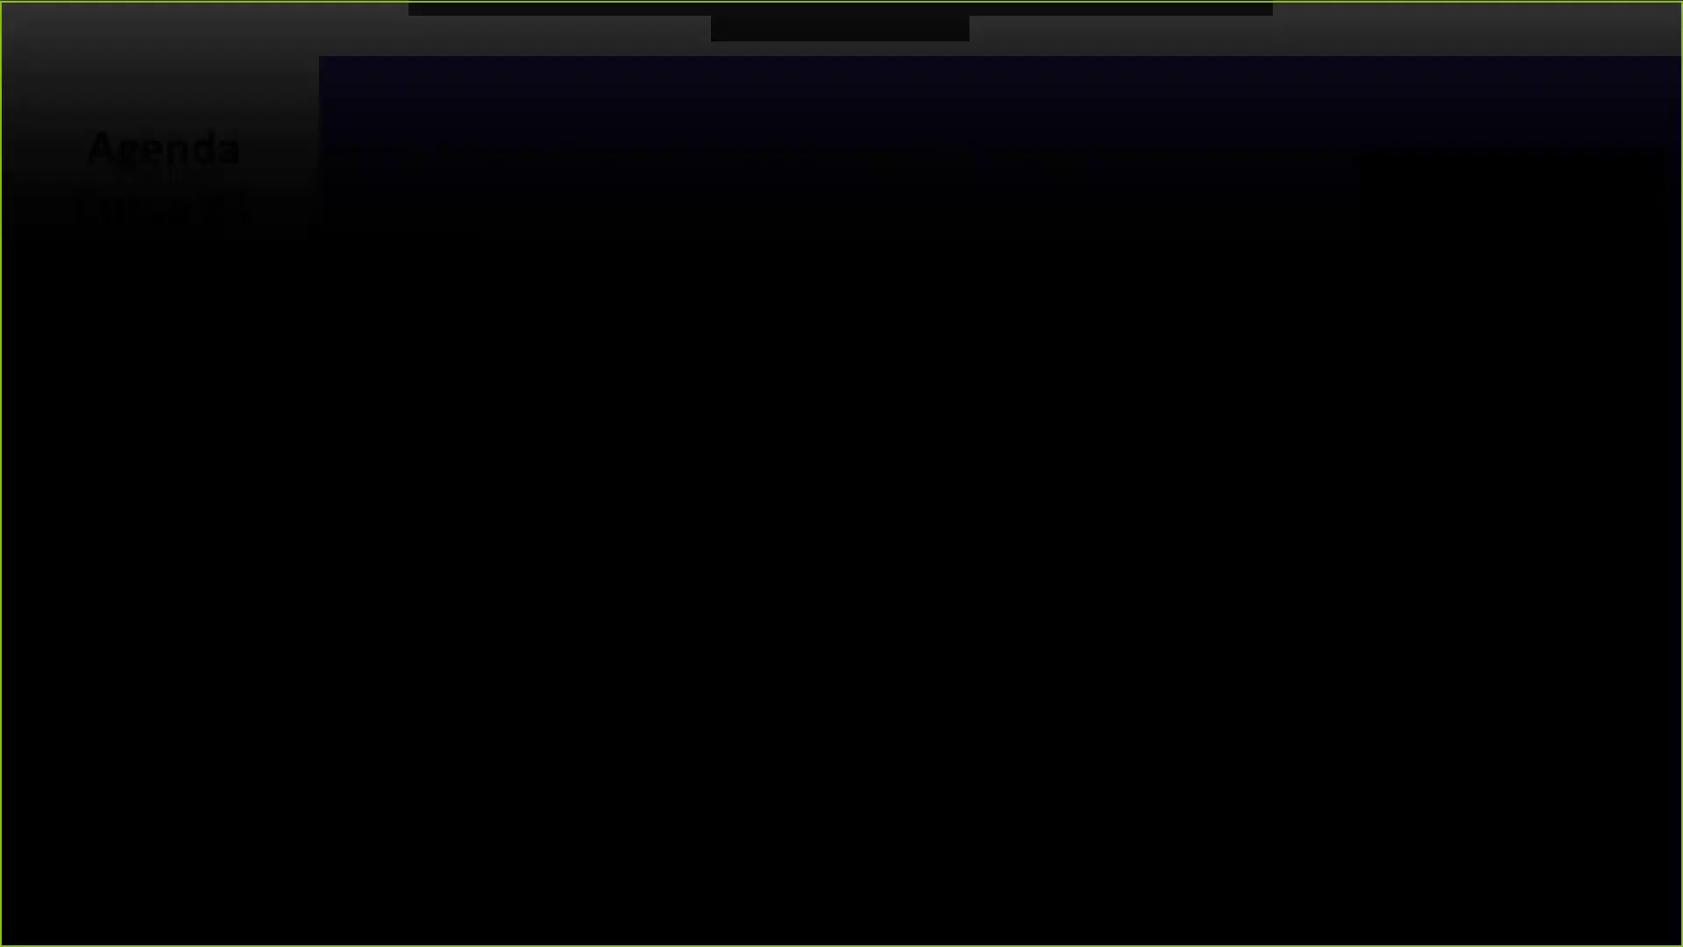
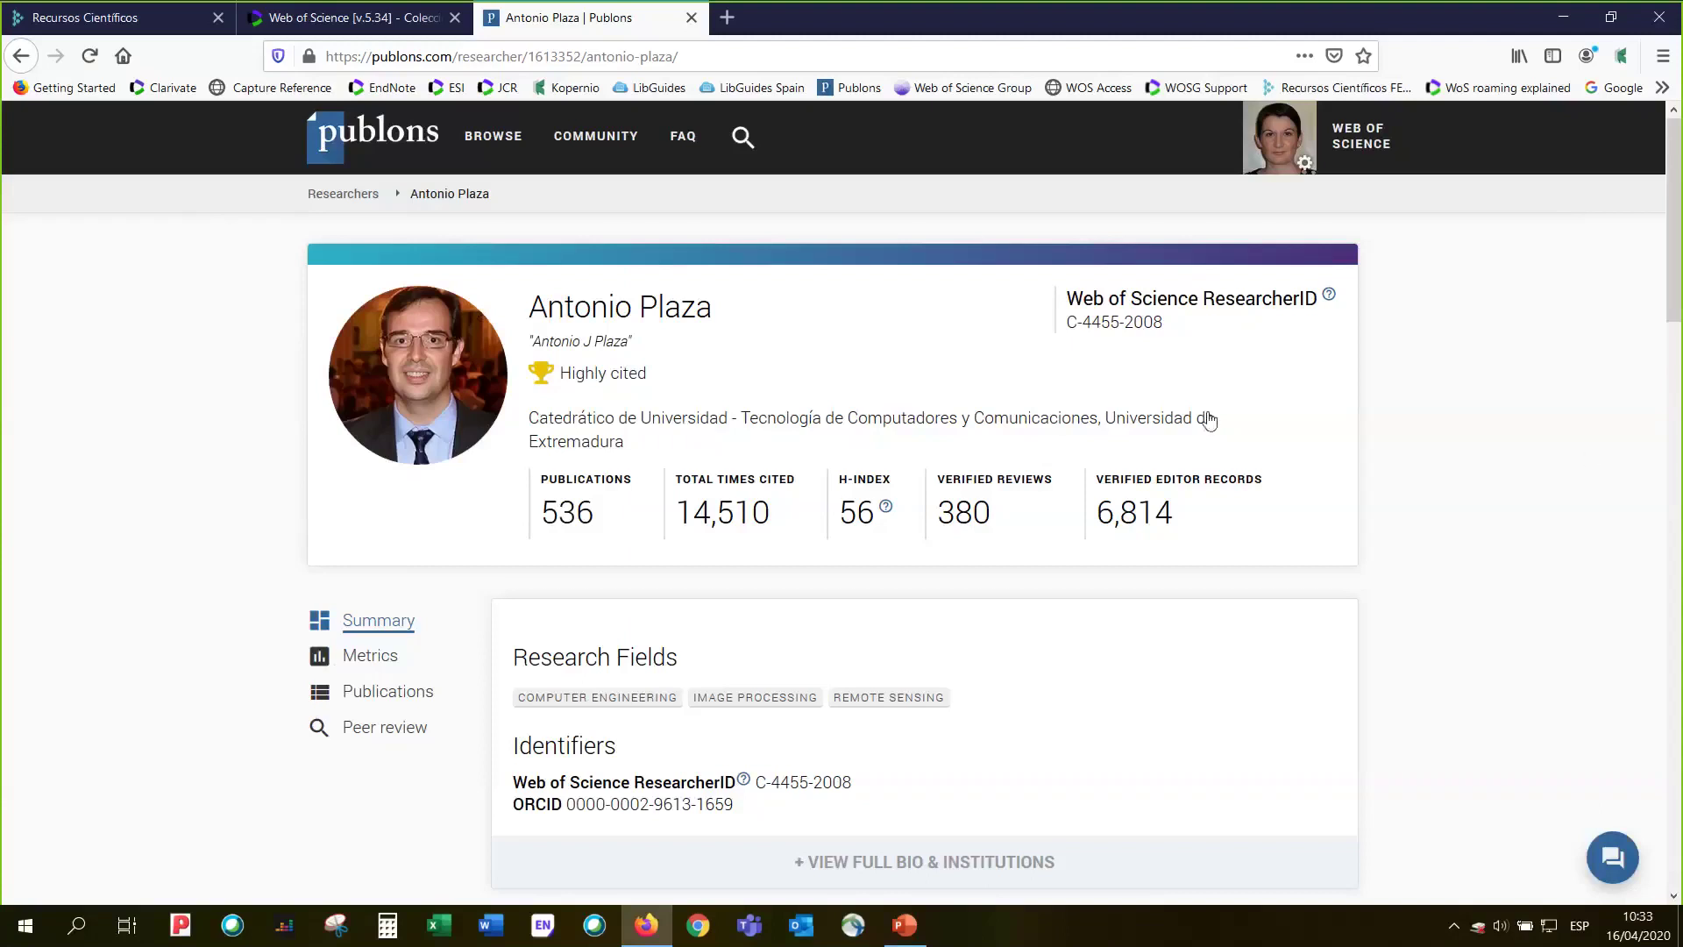
# - Expand the full bio and institutions on the researcher's Publons profile and look through them down to the awards
pyautogui.scroll(-1, 1529, 429)
pyautogui.scroll(-2, 1529, 429)
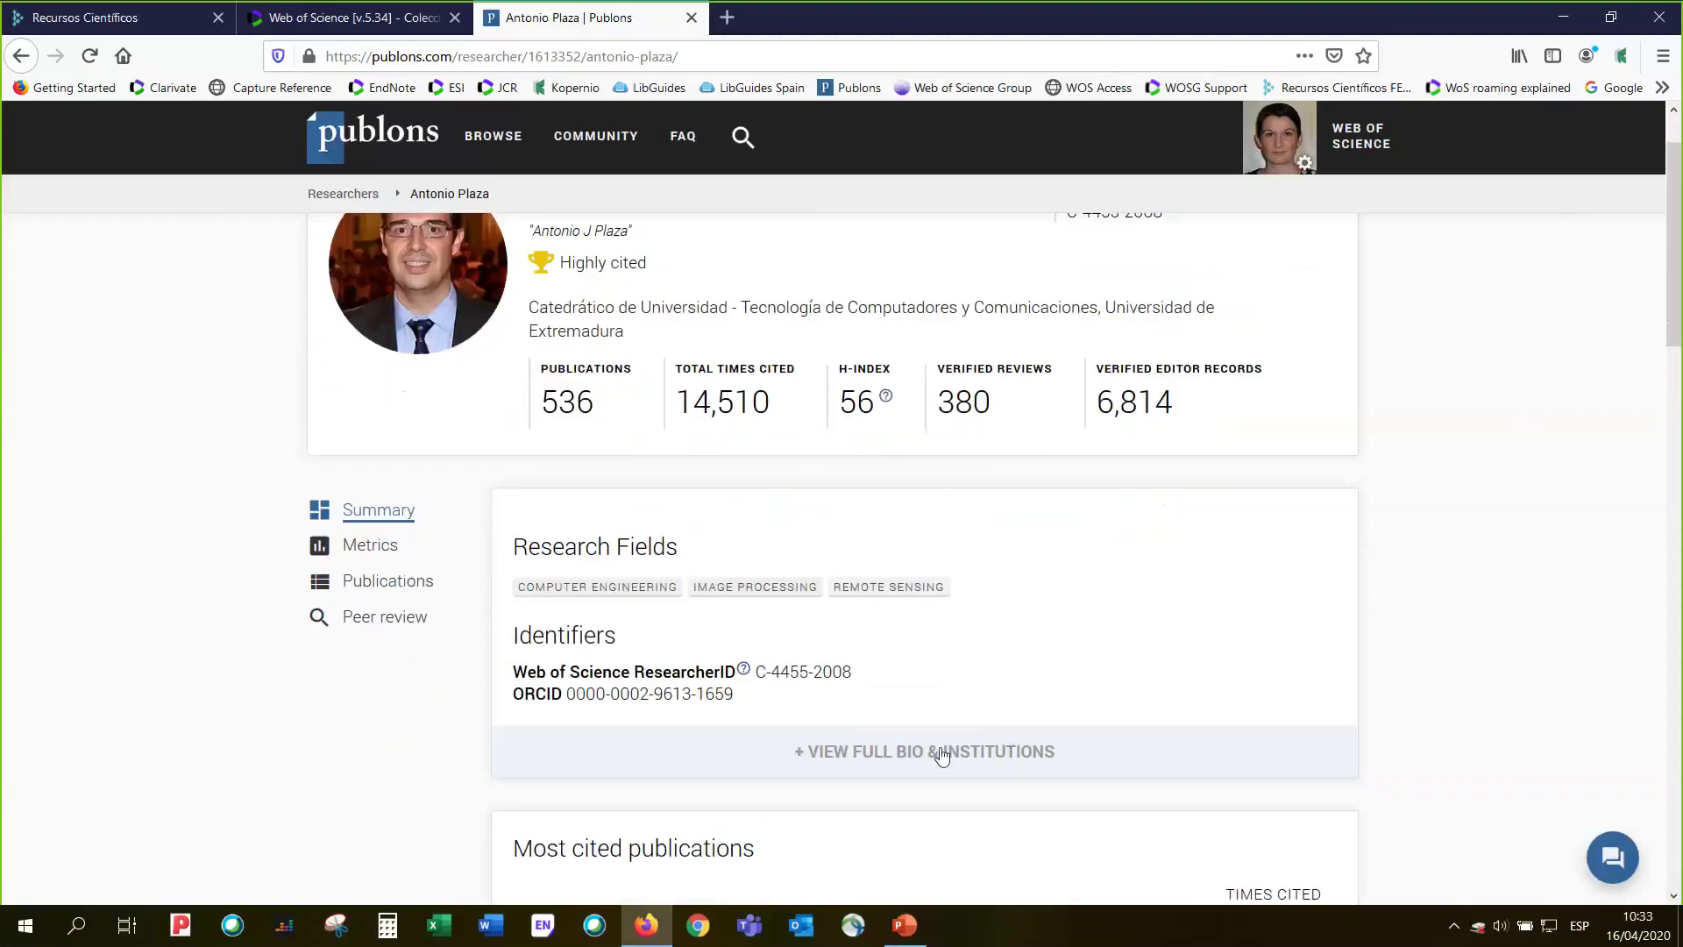
pyautogui.click(942, 752)
pyautogui.scroll(-5, 1577, 667)
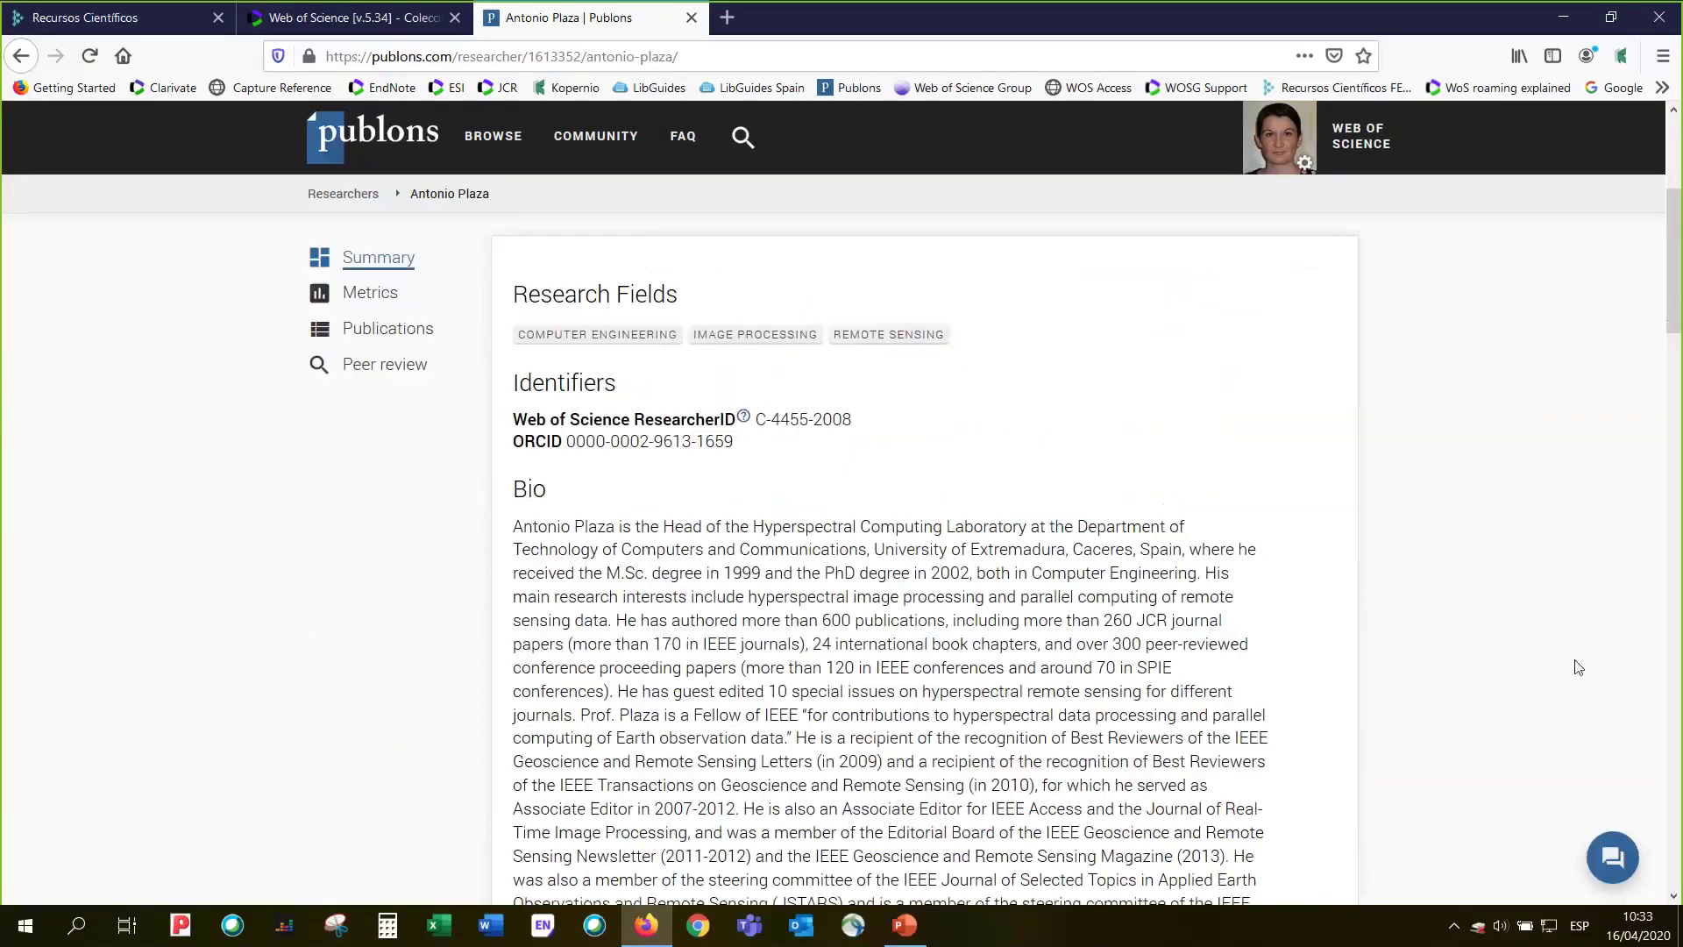
pyautogui.scroll(-10, 1578, 667)
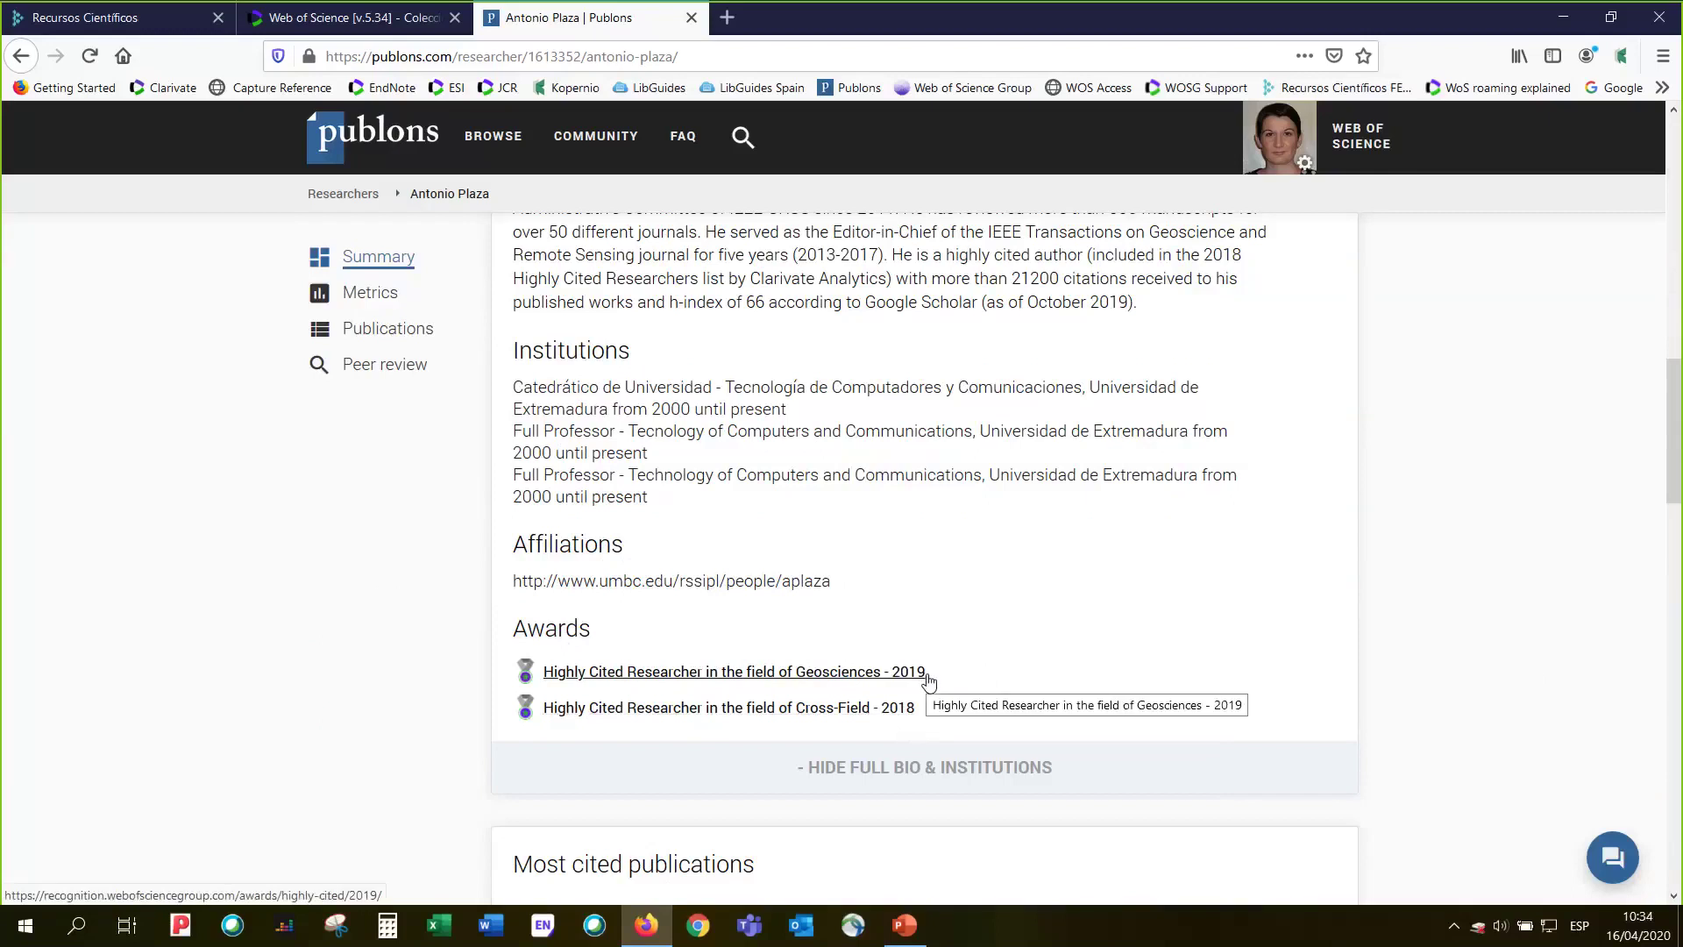
pyautogui.scroll(3, 929, 680)
pyautogui.scroll(1, 931, 685)
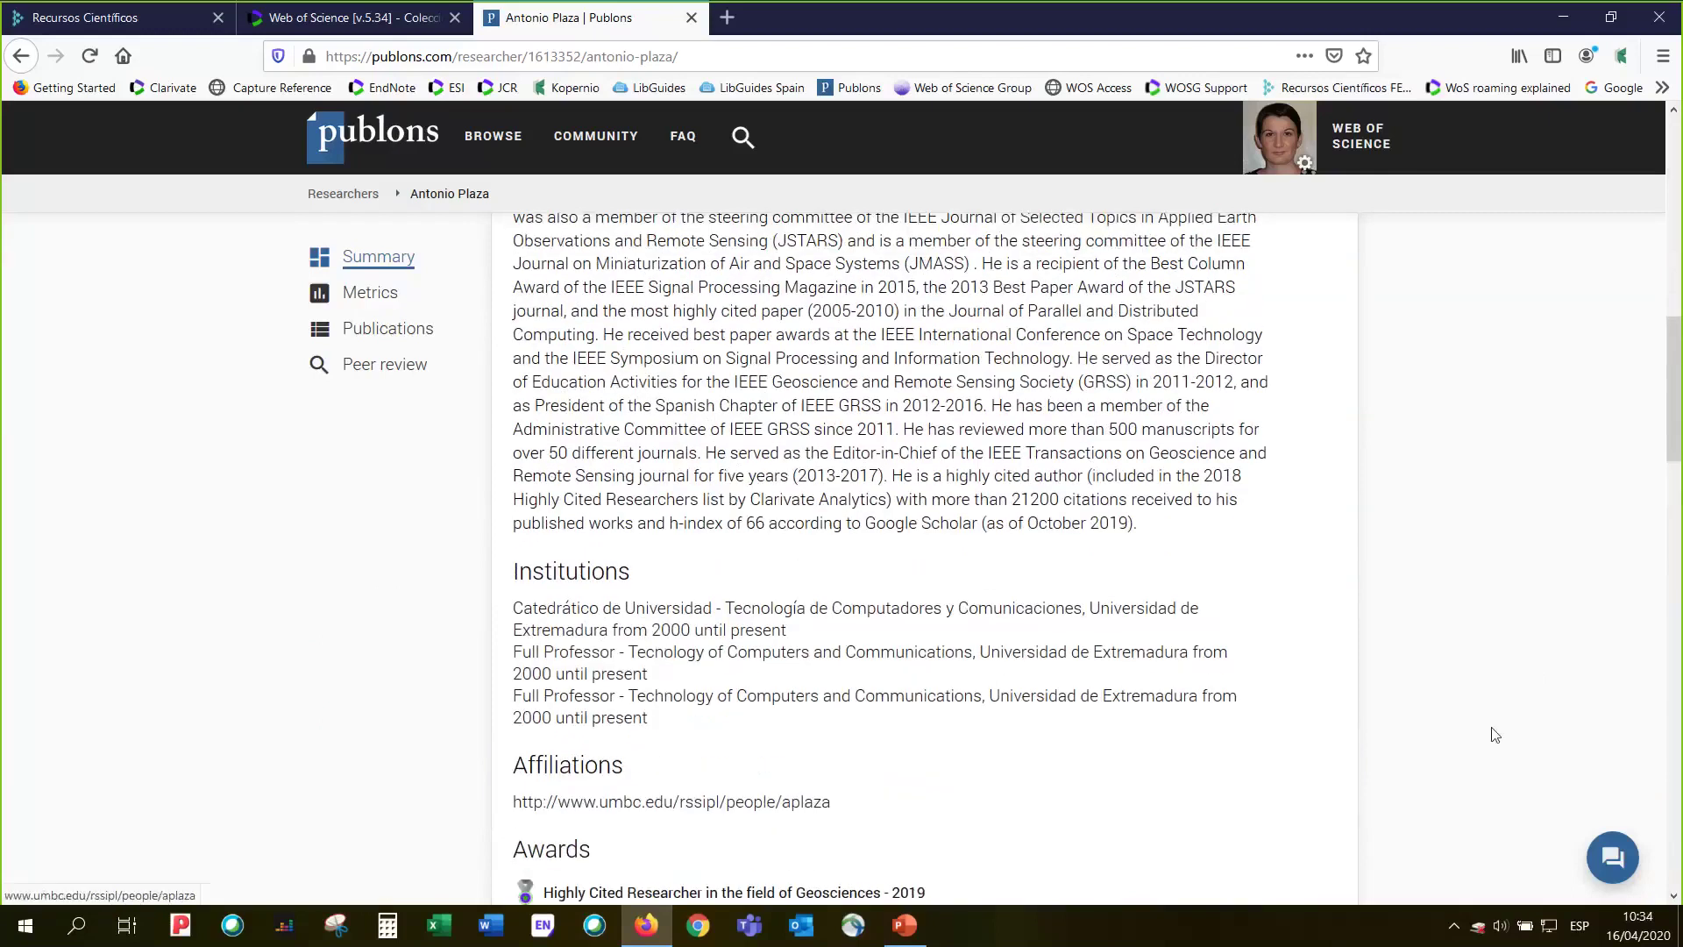
pyautogui.scroll(5, 1494, 734)
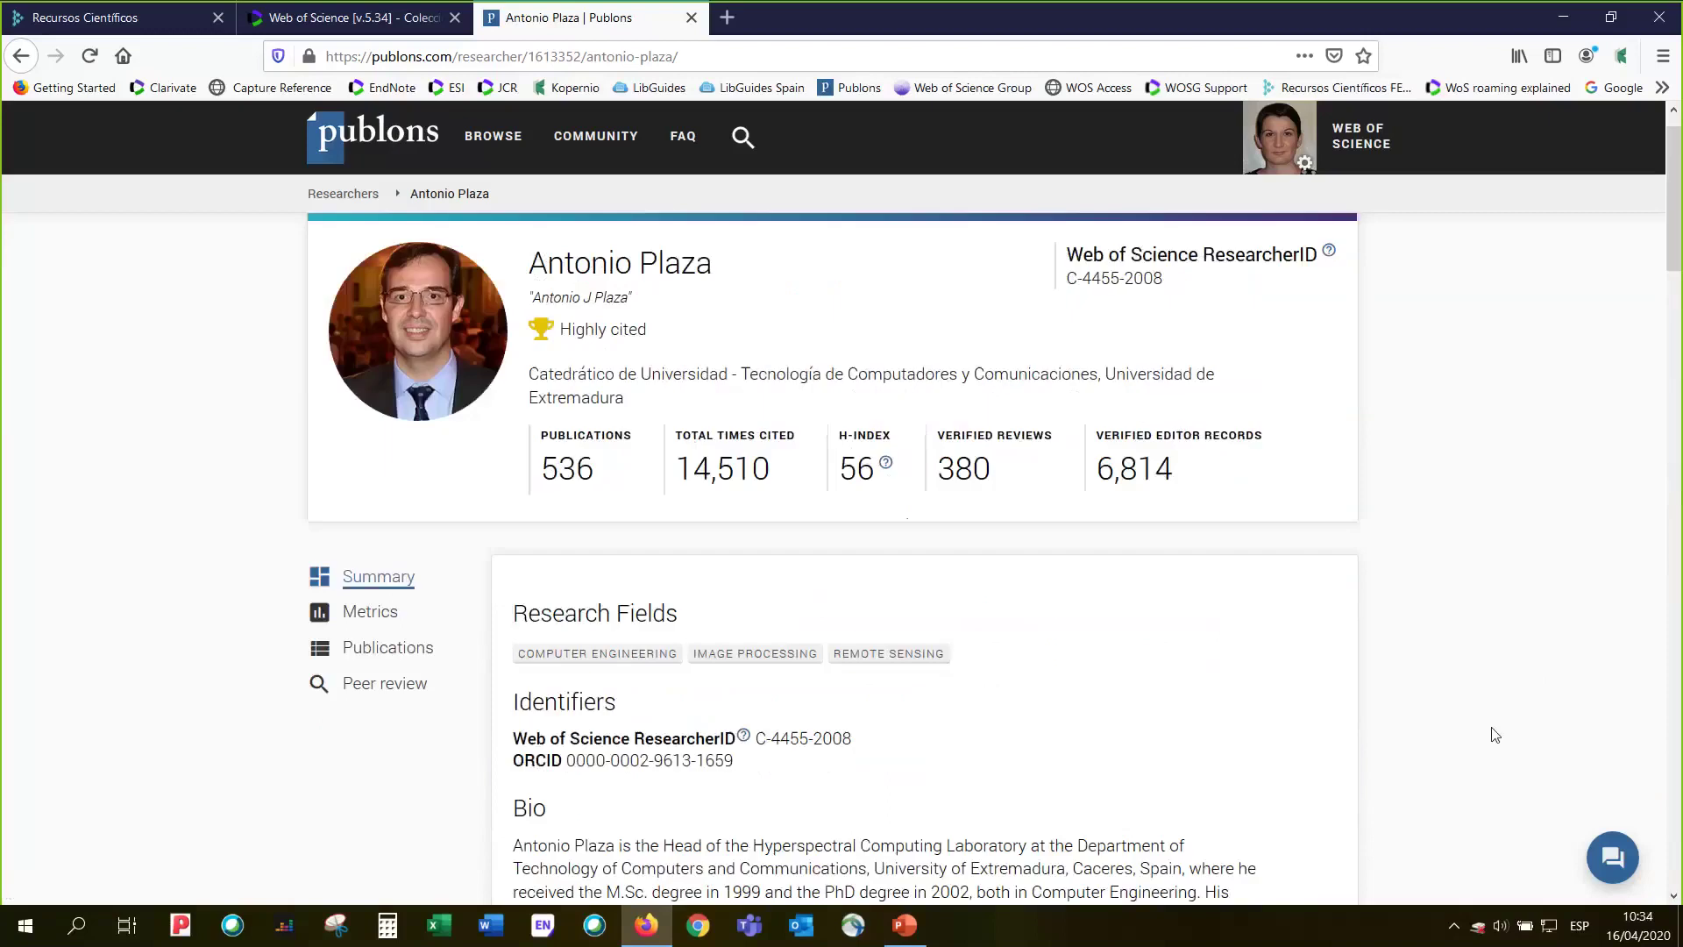
pyautogui.scroll(1, 576, 368)
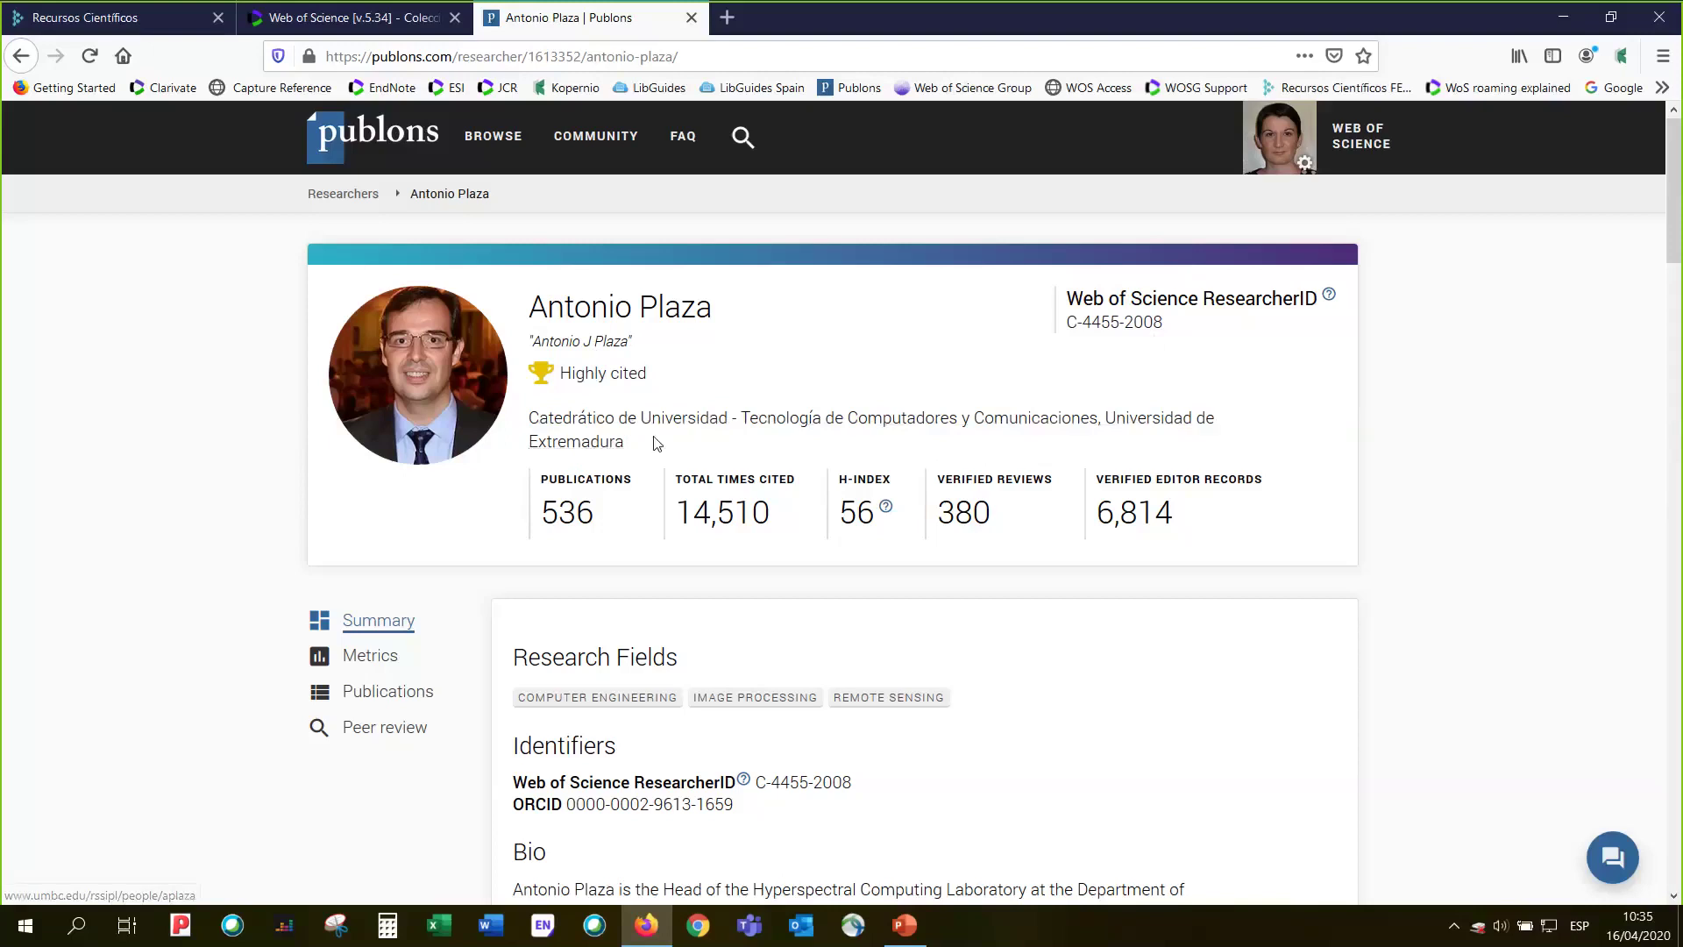
# - Examine the profile summary's metrics, research fields, identifiers, bio, institutions, affiliations and Highly Cited Researcher awards
pyautogui.scroll(-1, 656, 442)
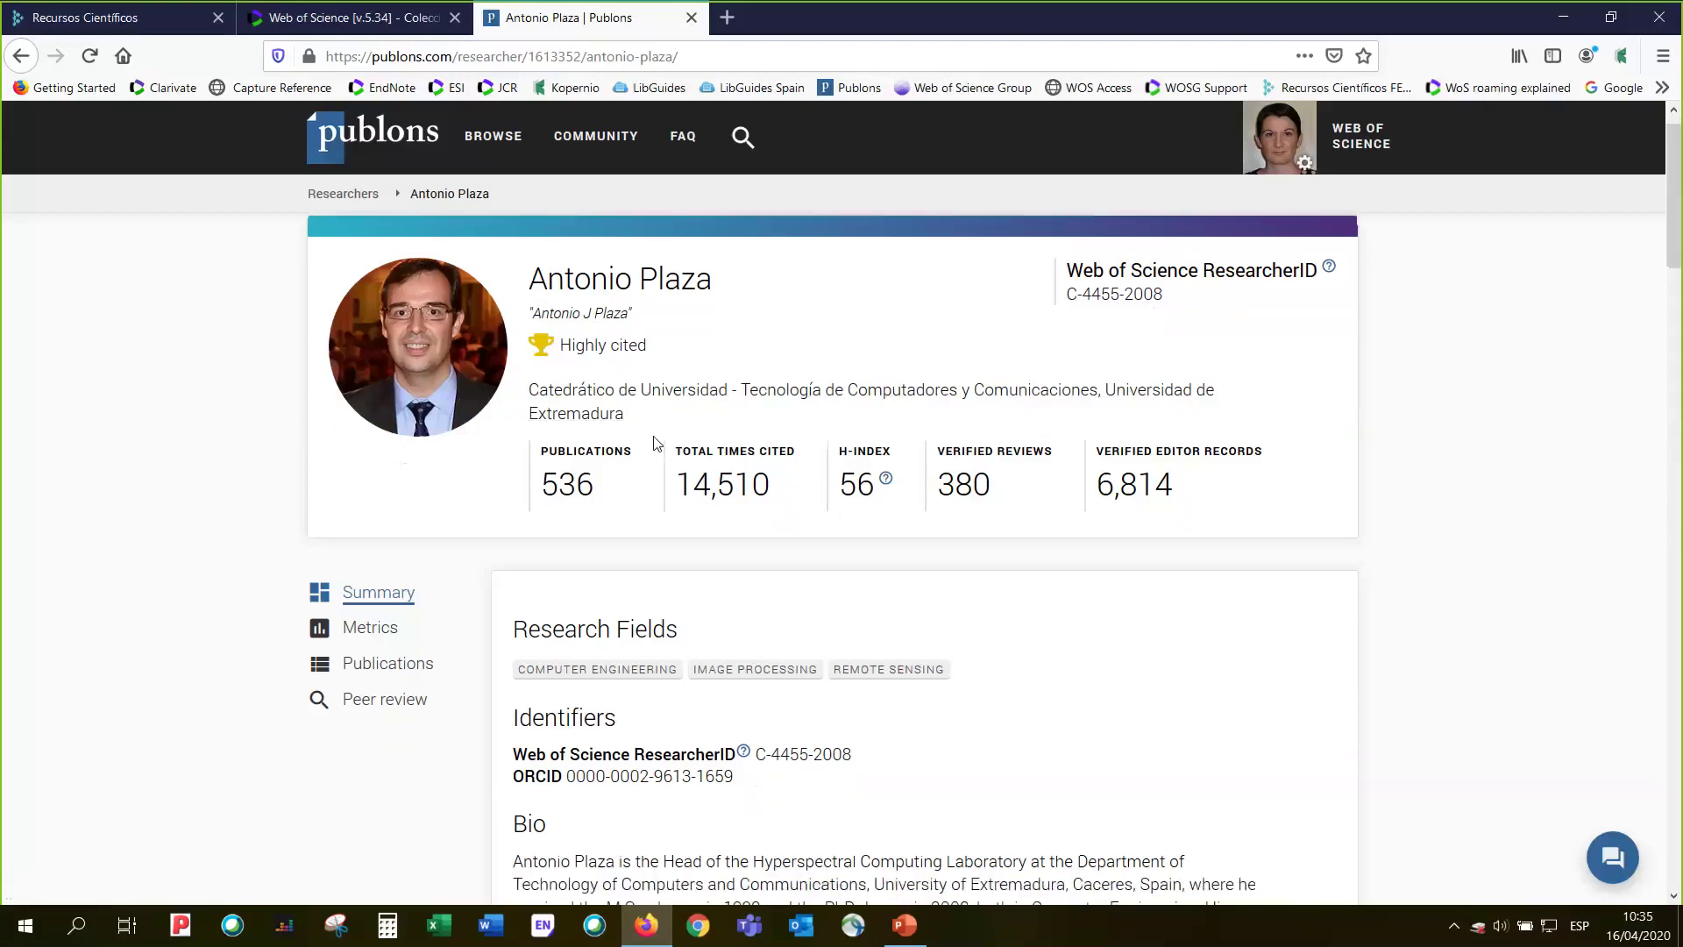
pyautogui.scroll(-3, 656, 442)
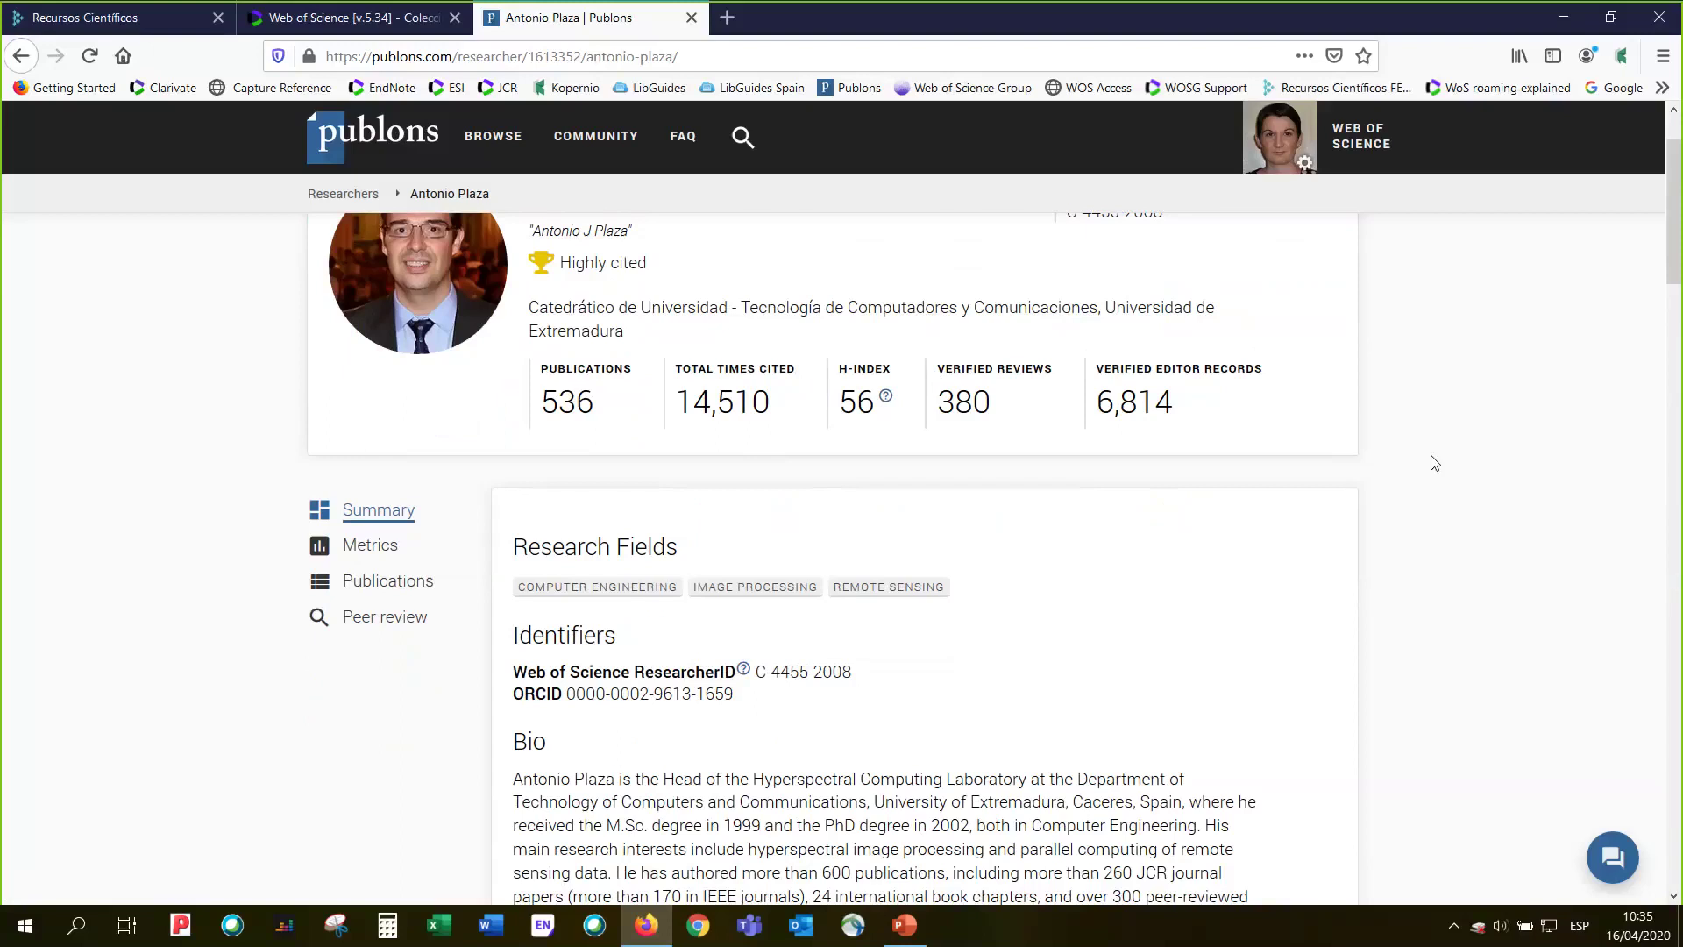
pyautogui.scroll(-3, 1434, 463)
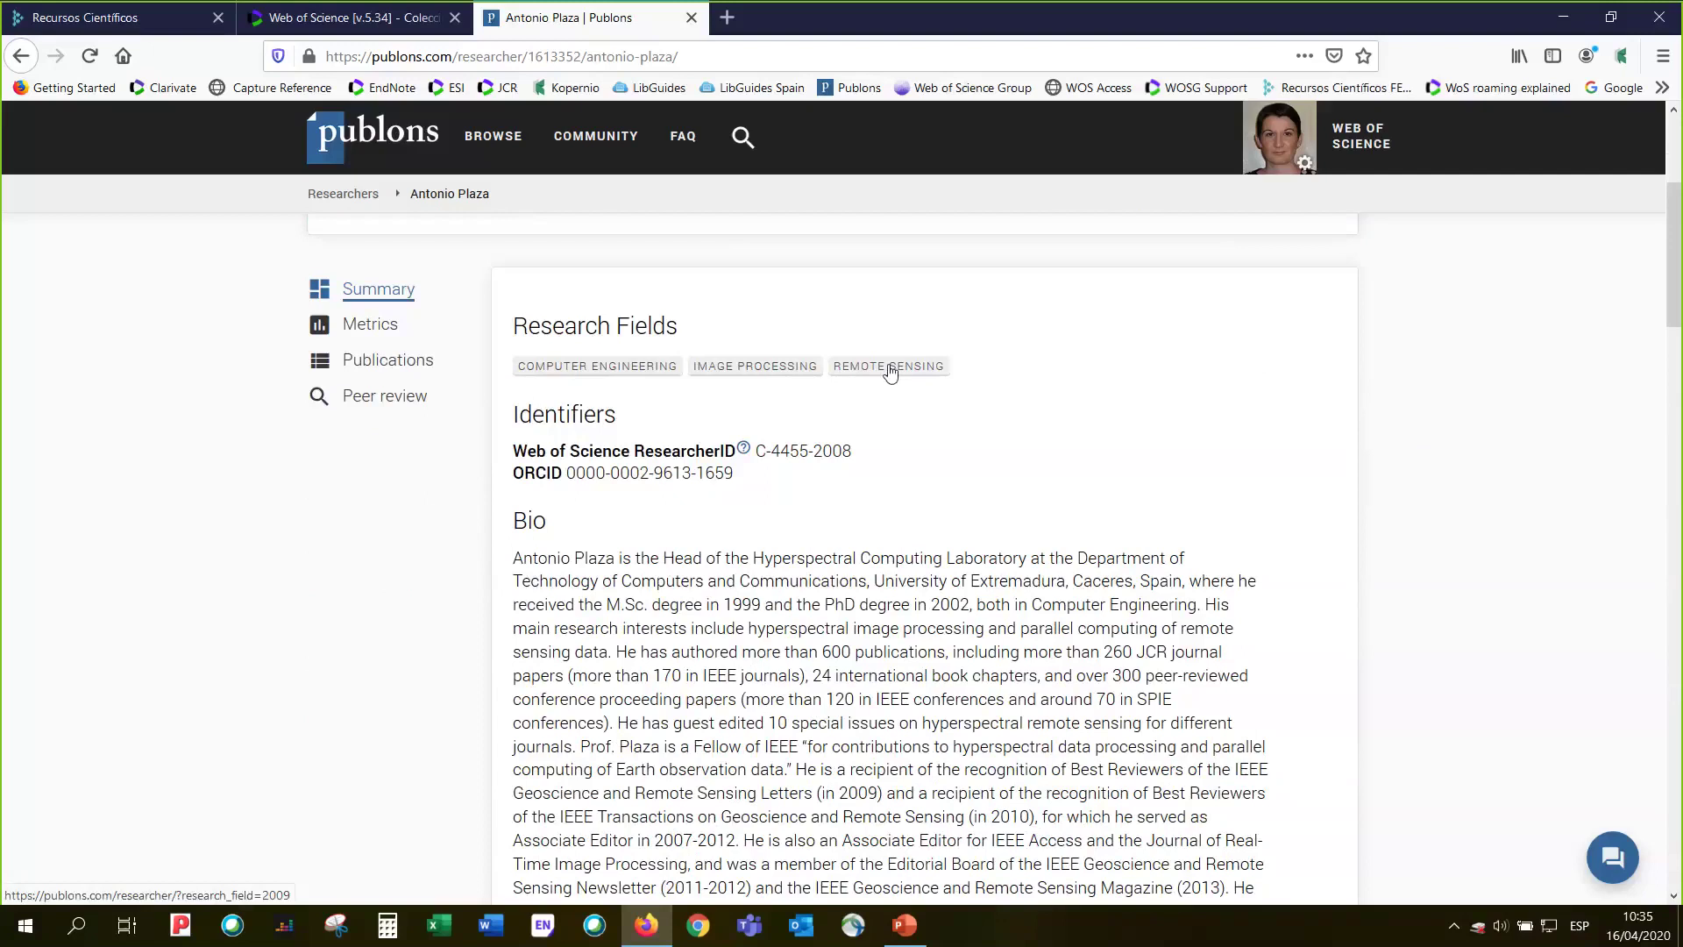
pyautogui.scroll(-1, 889, 372)
pyautogui.scroll(-2, 890, 372)
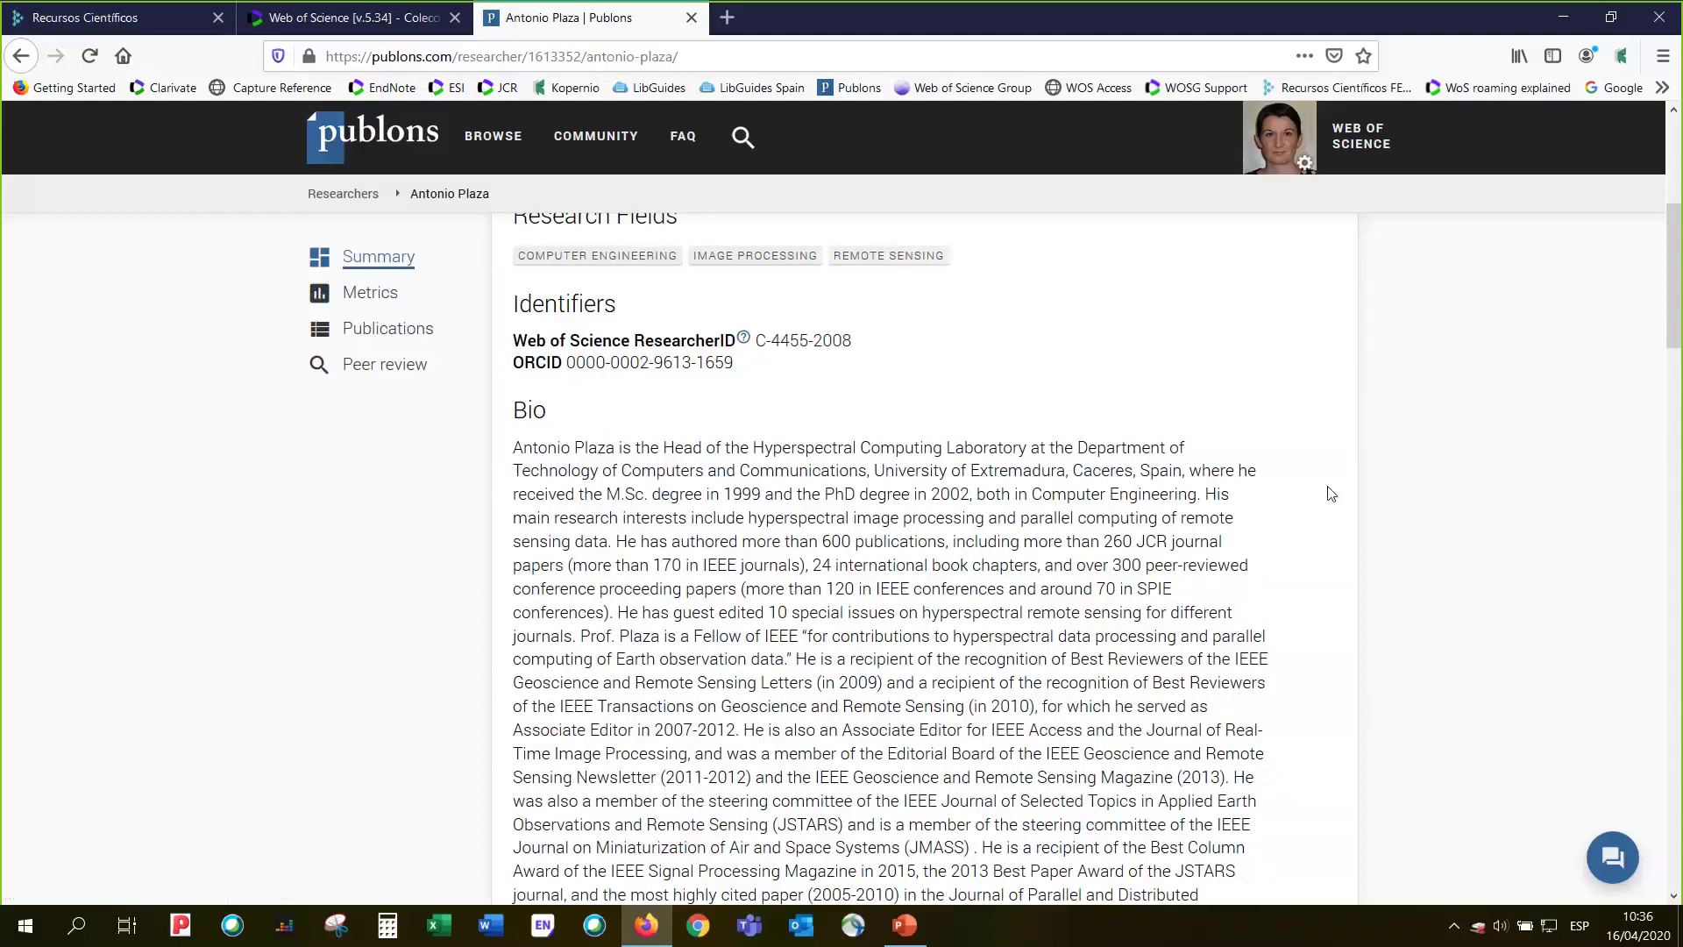
pyautogui.scroll(-1, 1330, 494)
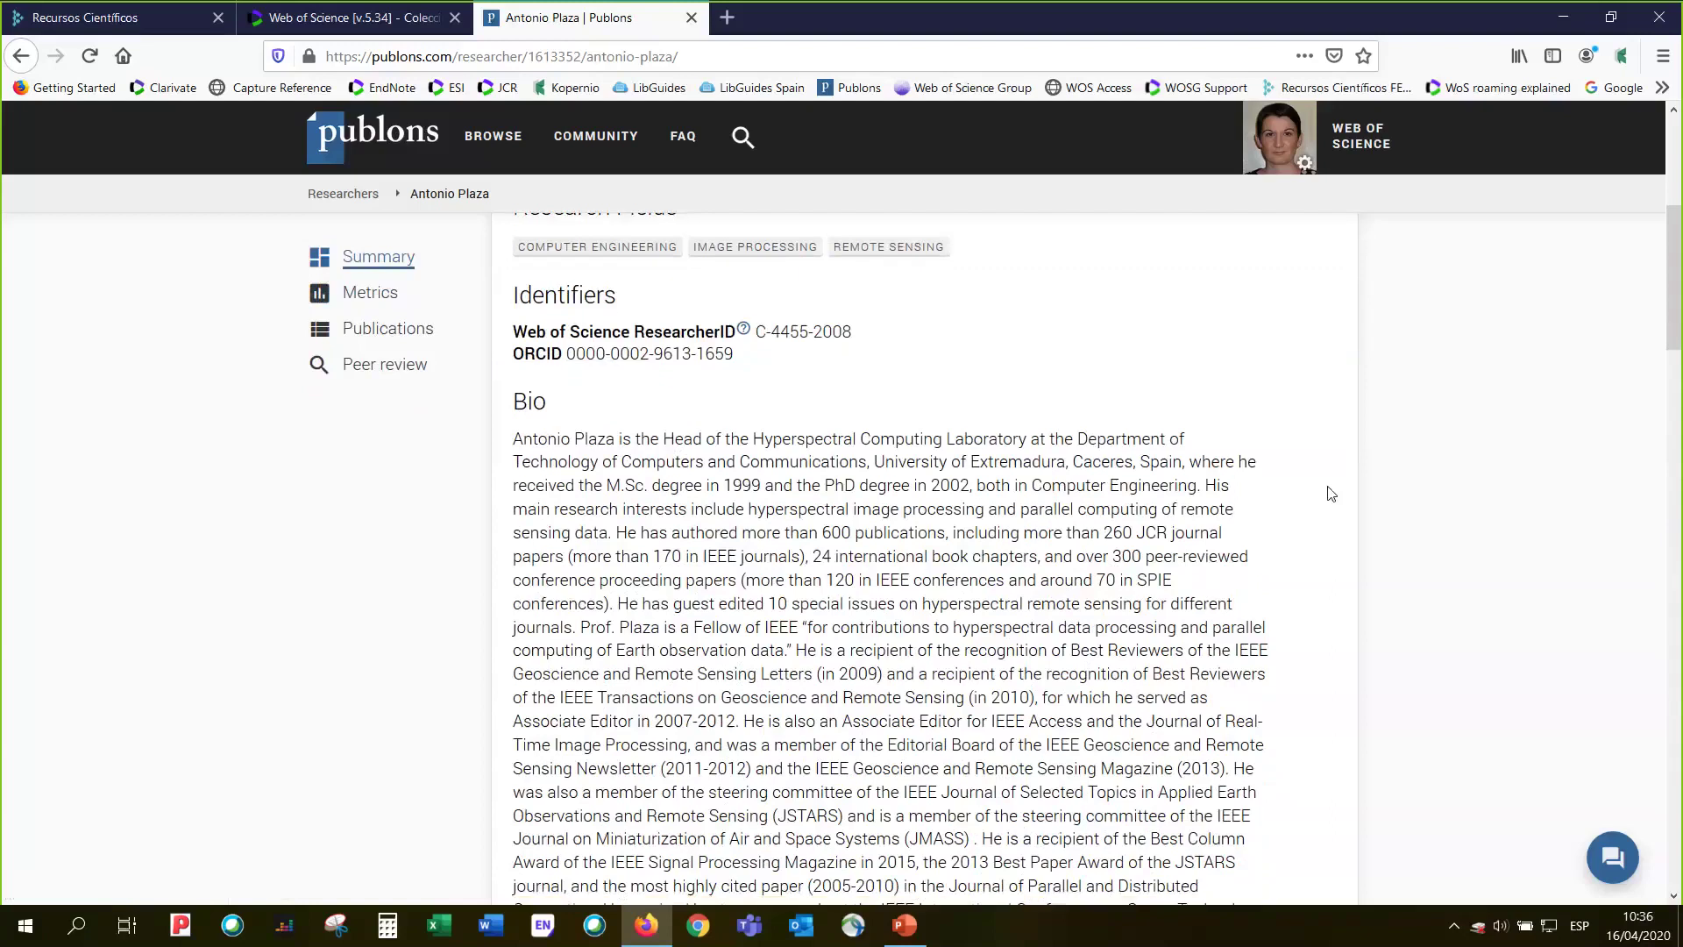
pyautogui.scroll(-3, 1330, 494)
pyautogui.scroll(2, 1331, 493)
pyautogui.scroll(-2, 1332, 493)
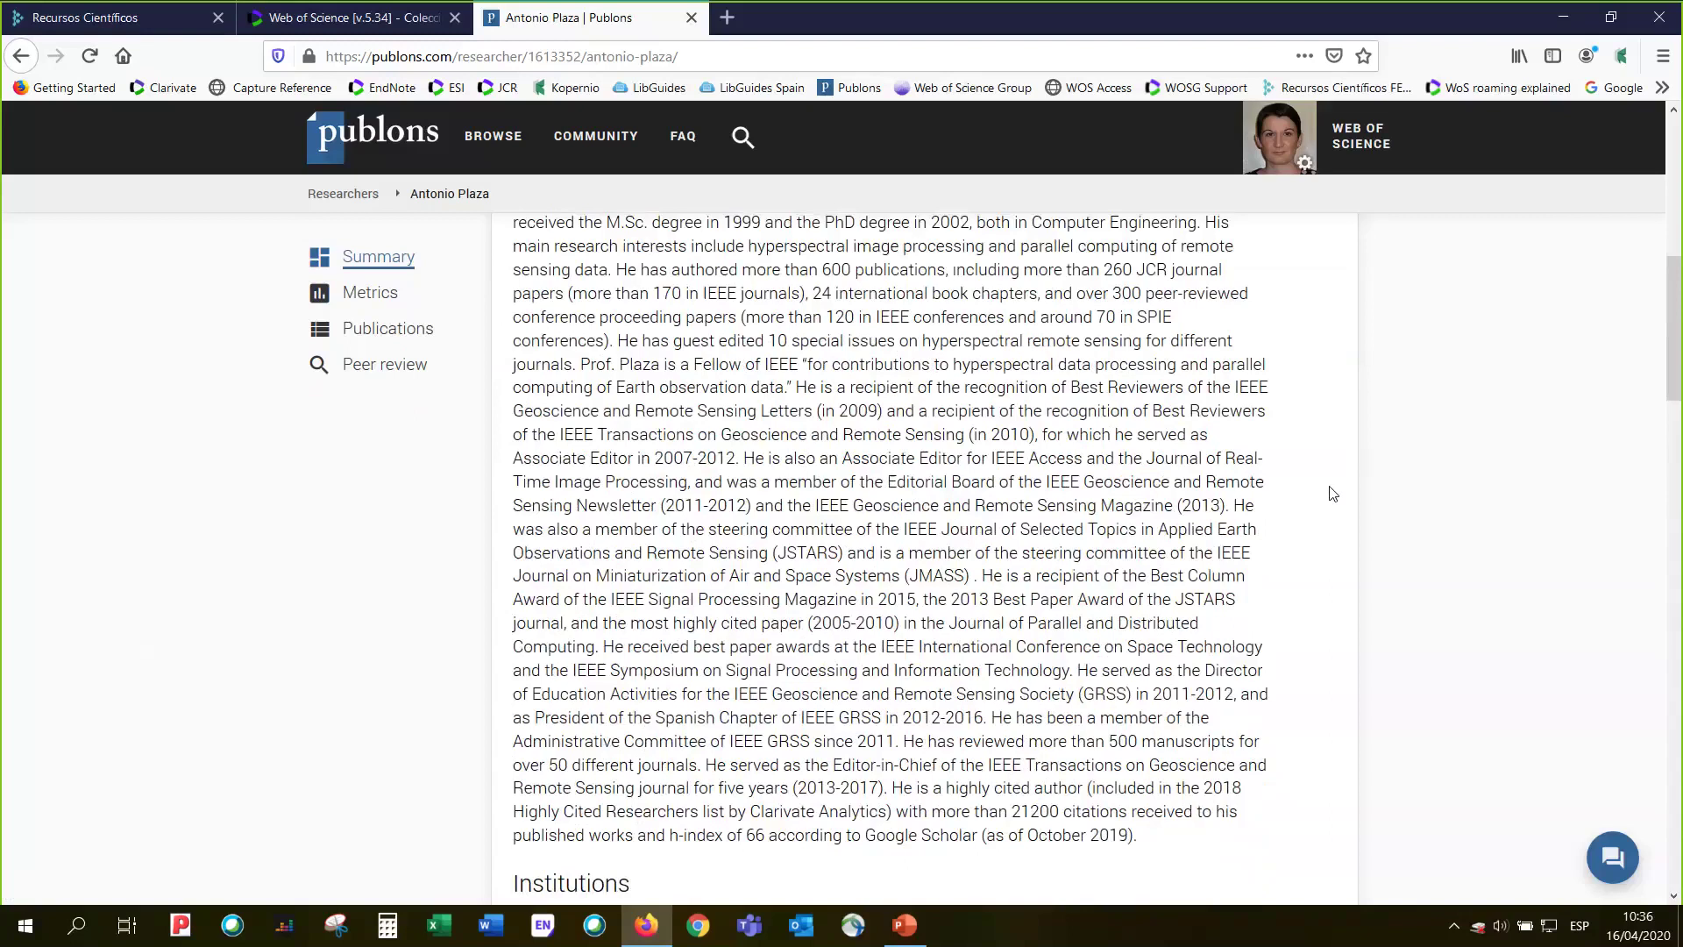
pyautogui.scroll(-2, 1332, 493)
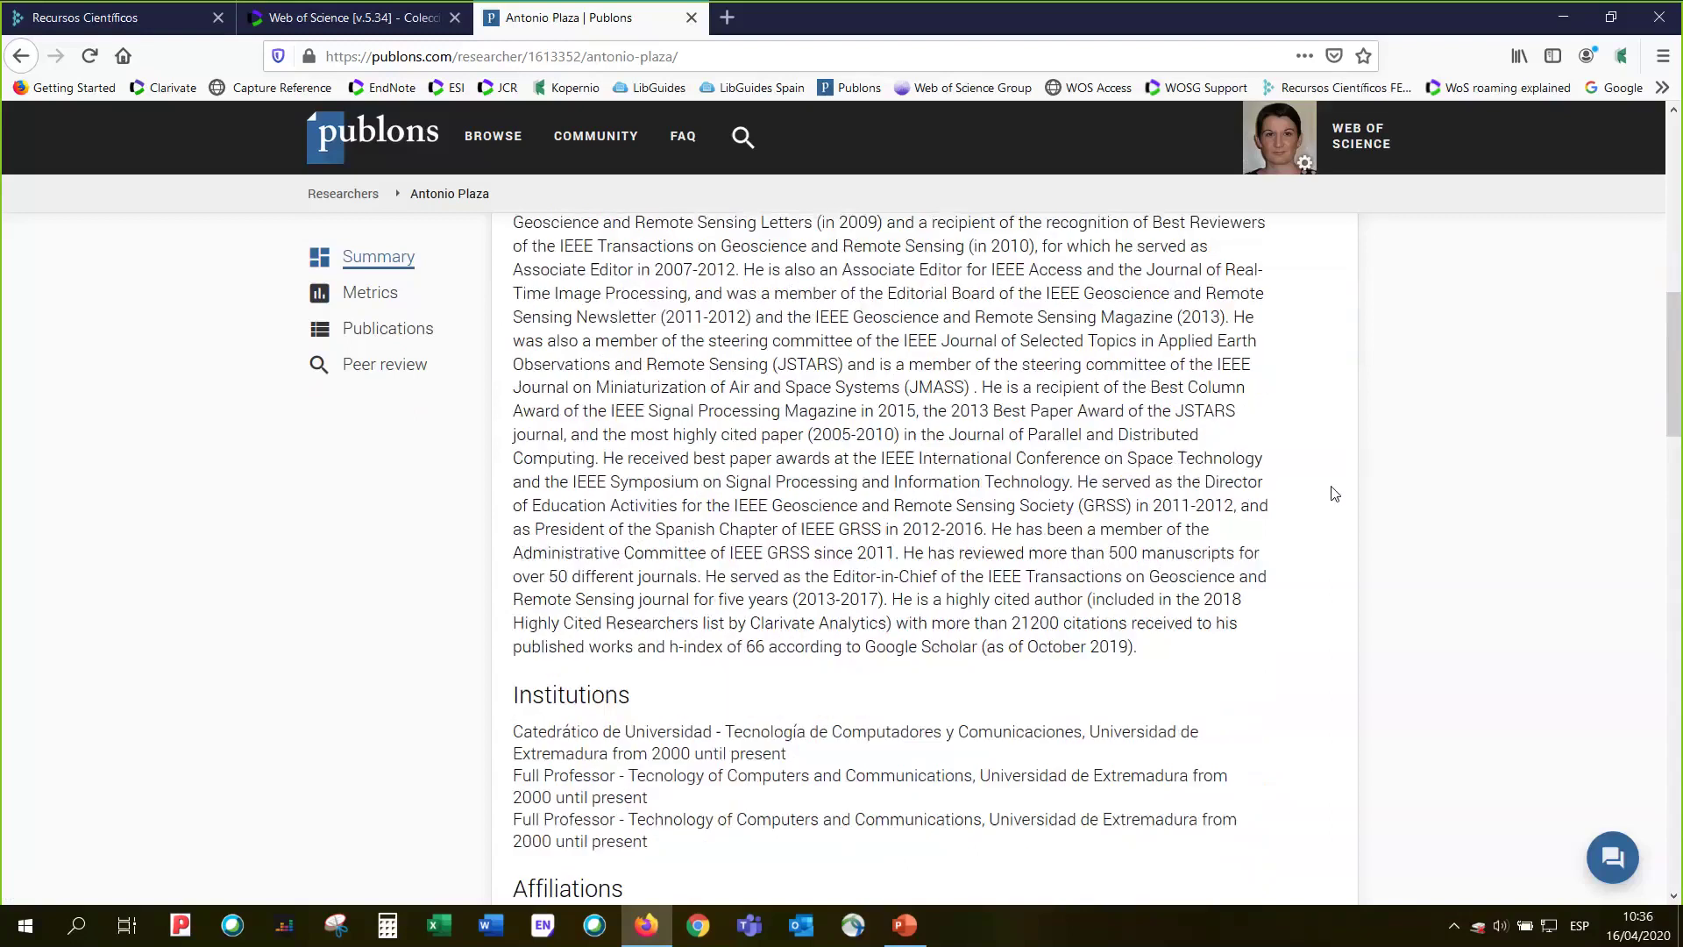
pyautogui.scroll(-5, 1333, 494)
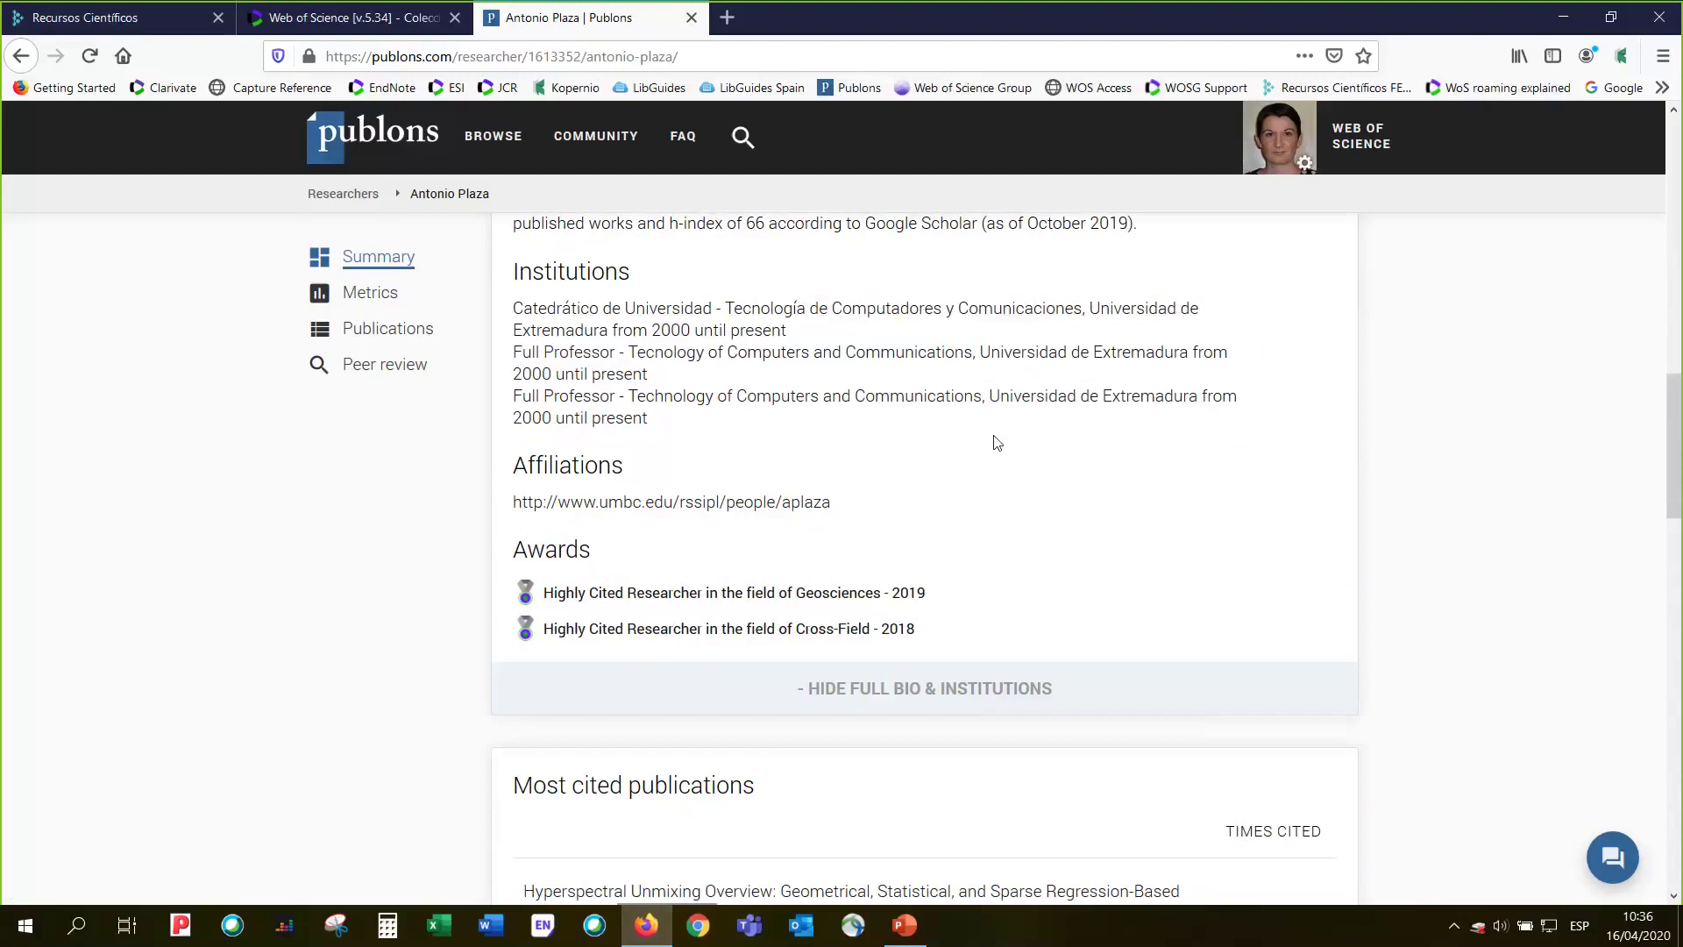
pyautogui.scroll(-1, 1005, 453)
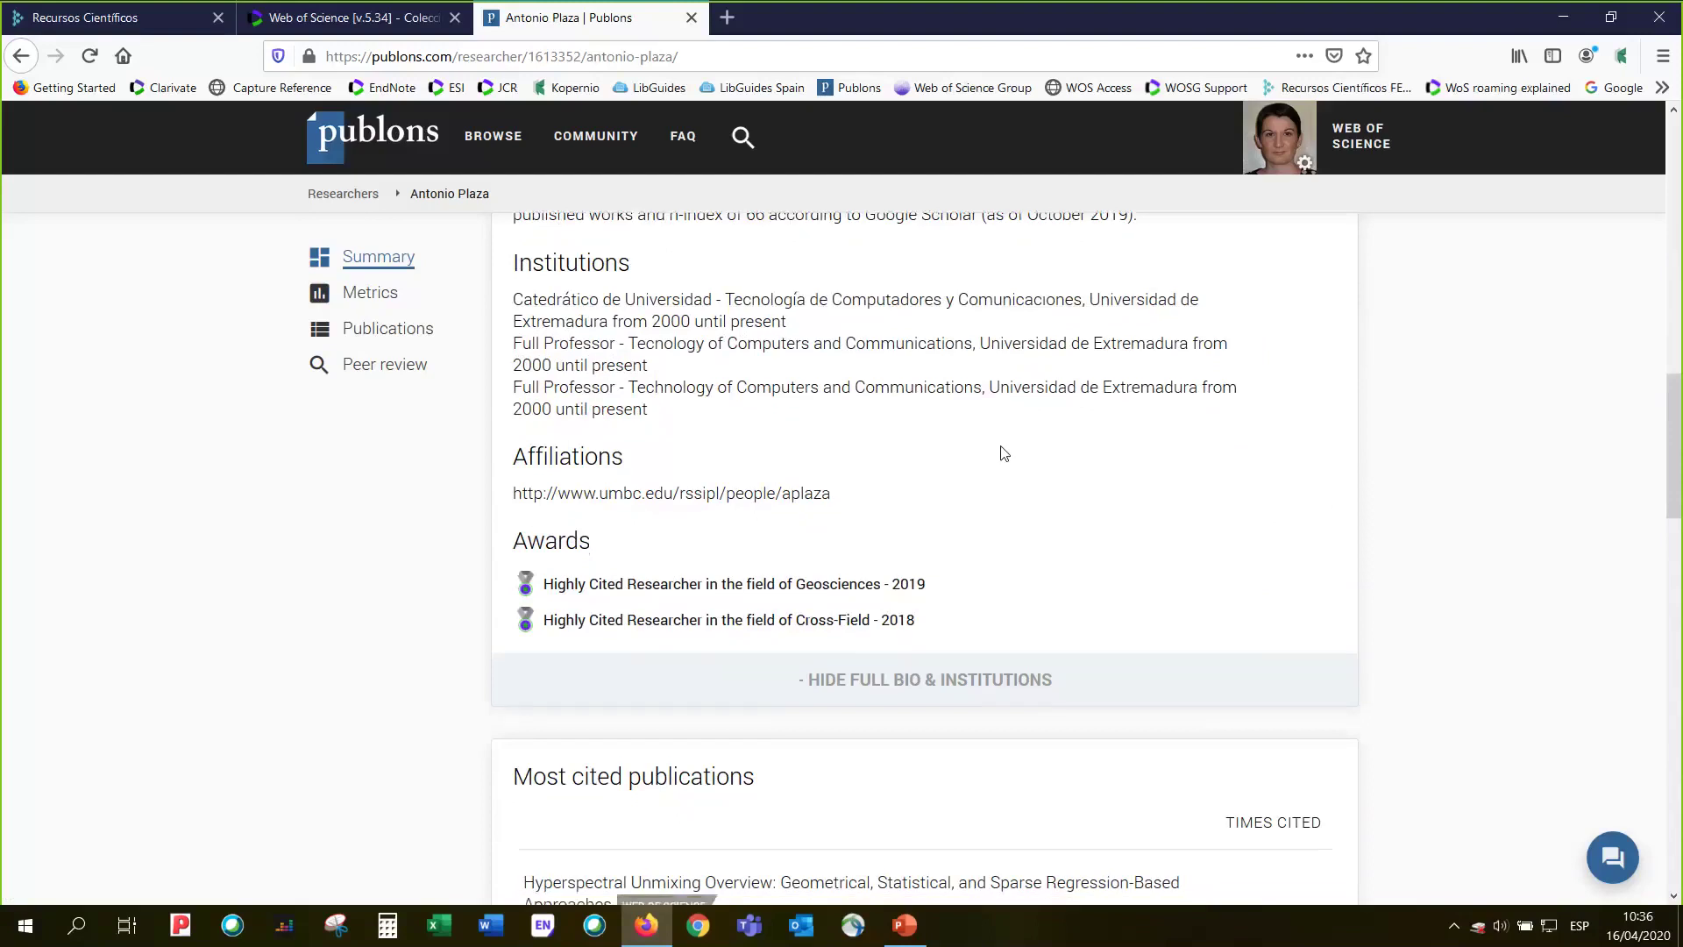
pyautogui.scroll(-2, 1004, 453)
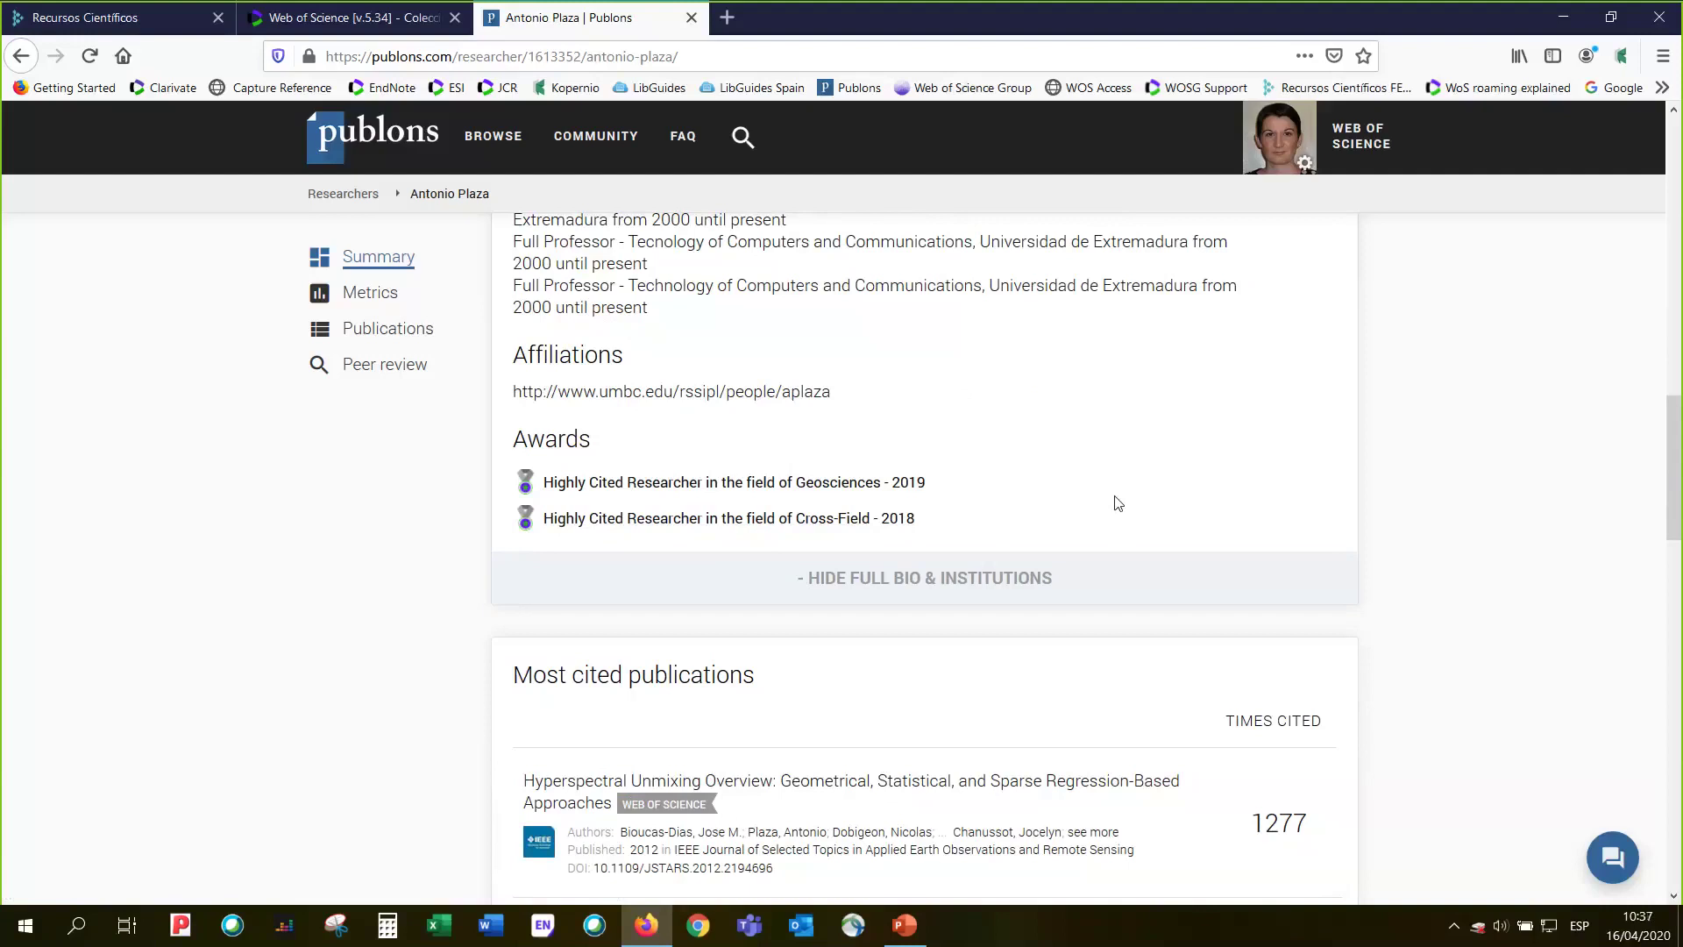
pyautogui.scroll(1, 1095, 539)
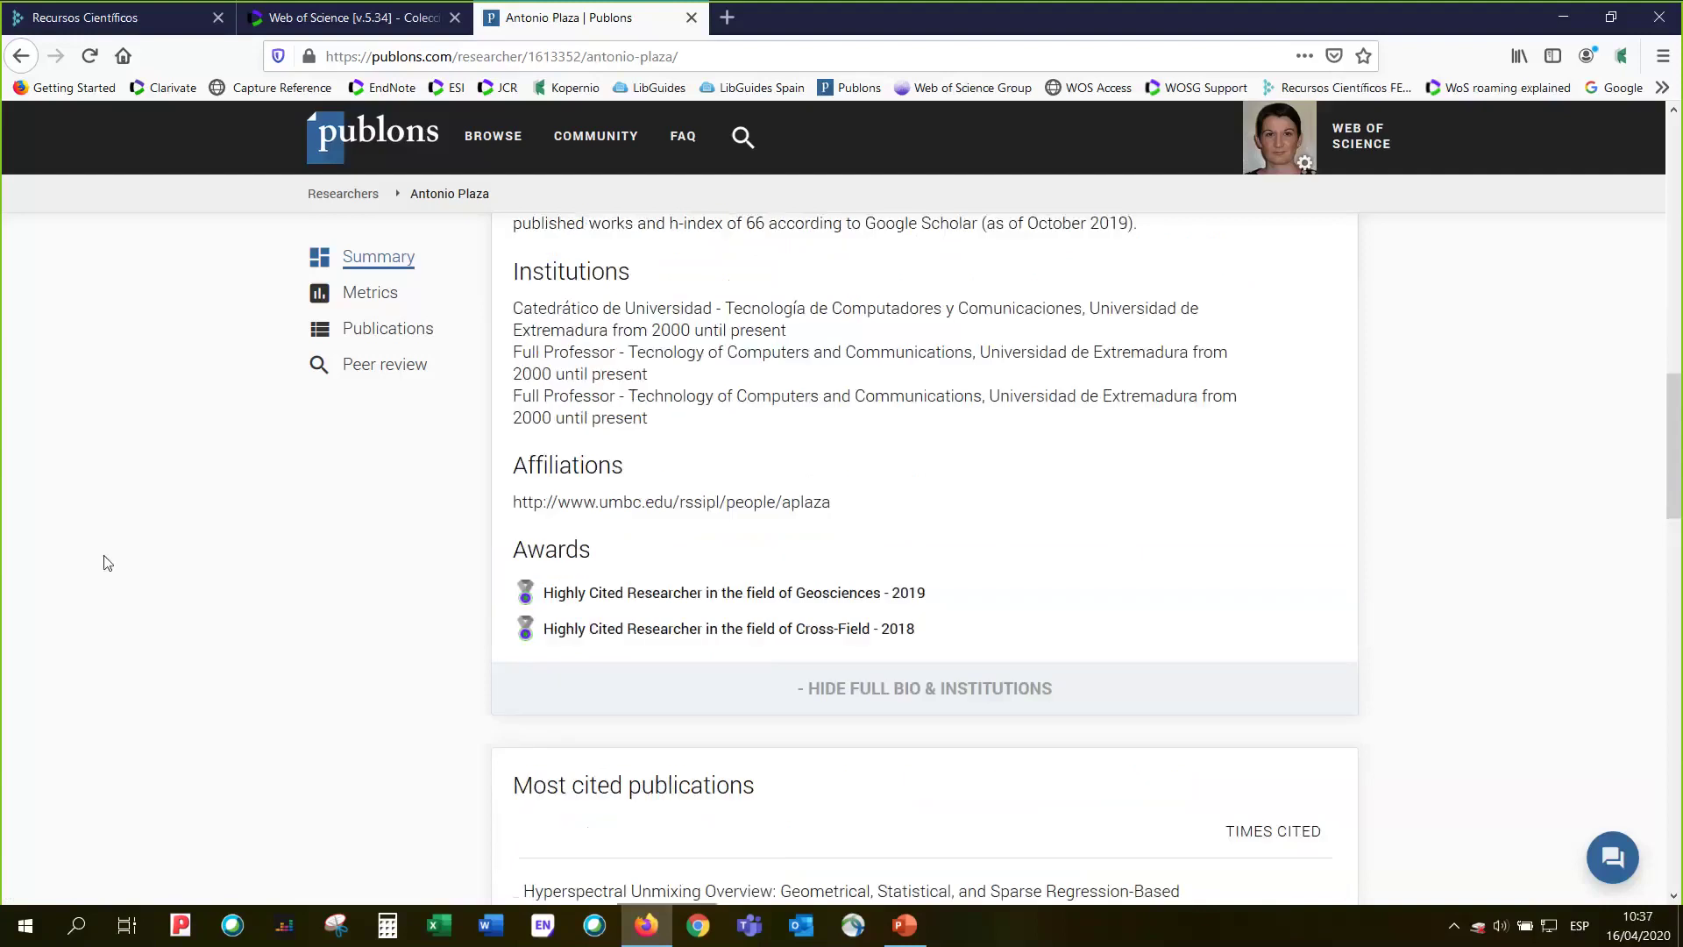
pyautogui.scroll(3, 104, 562)
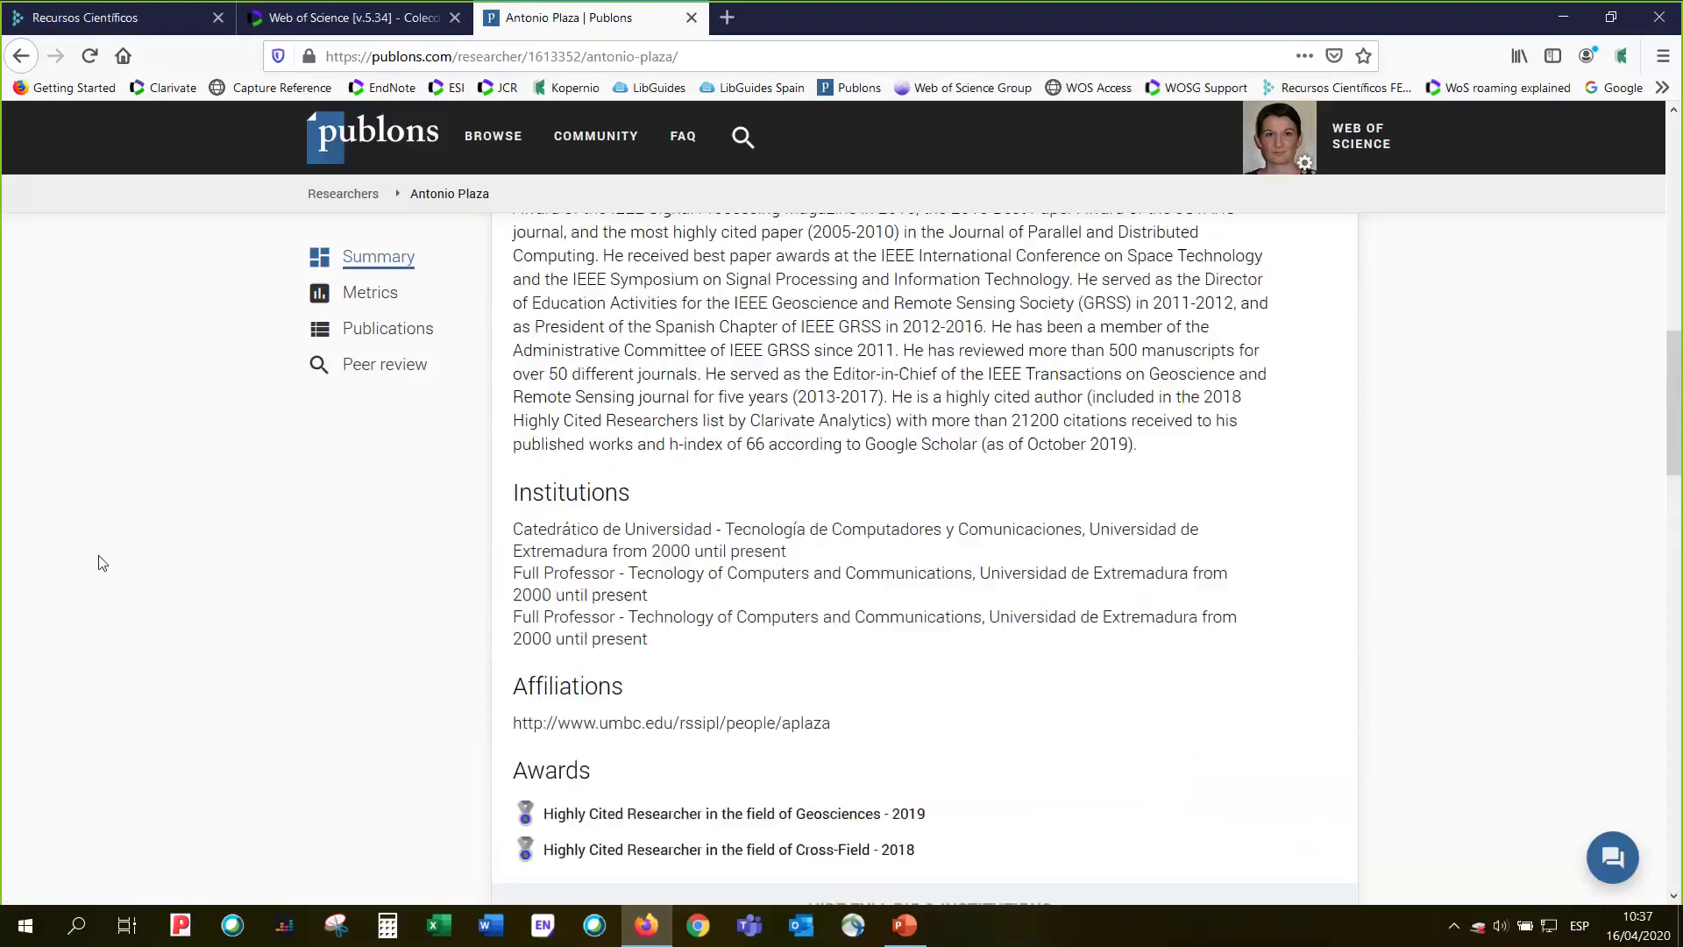
pyautogui.scroll(5, 103, 562)
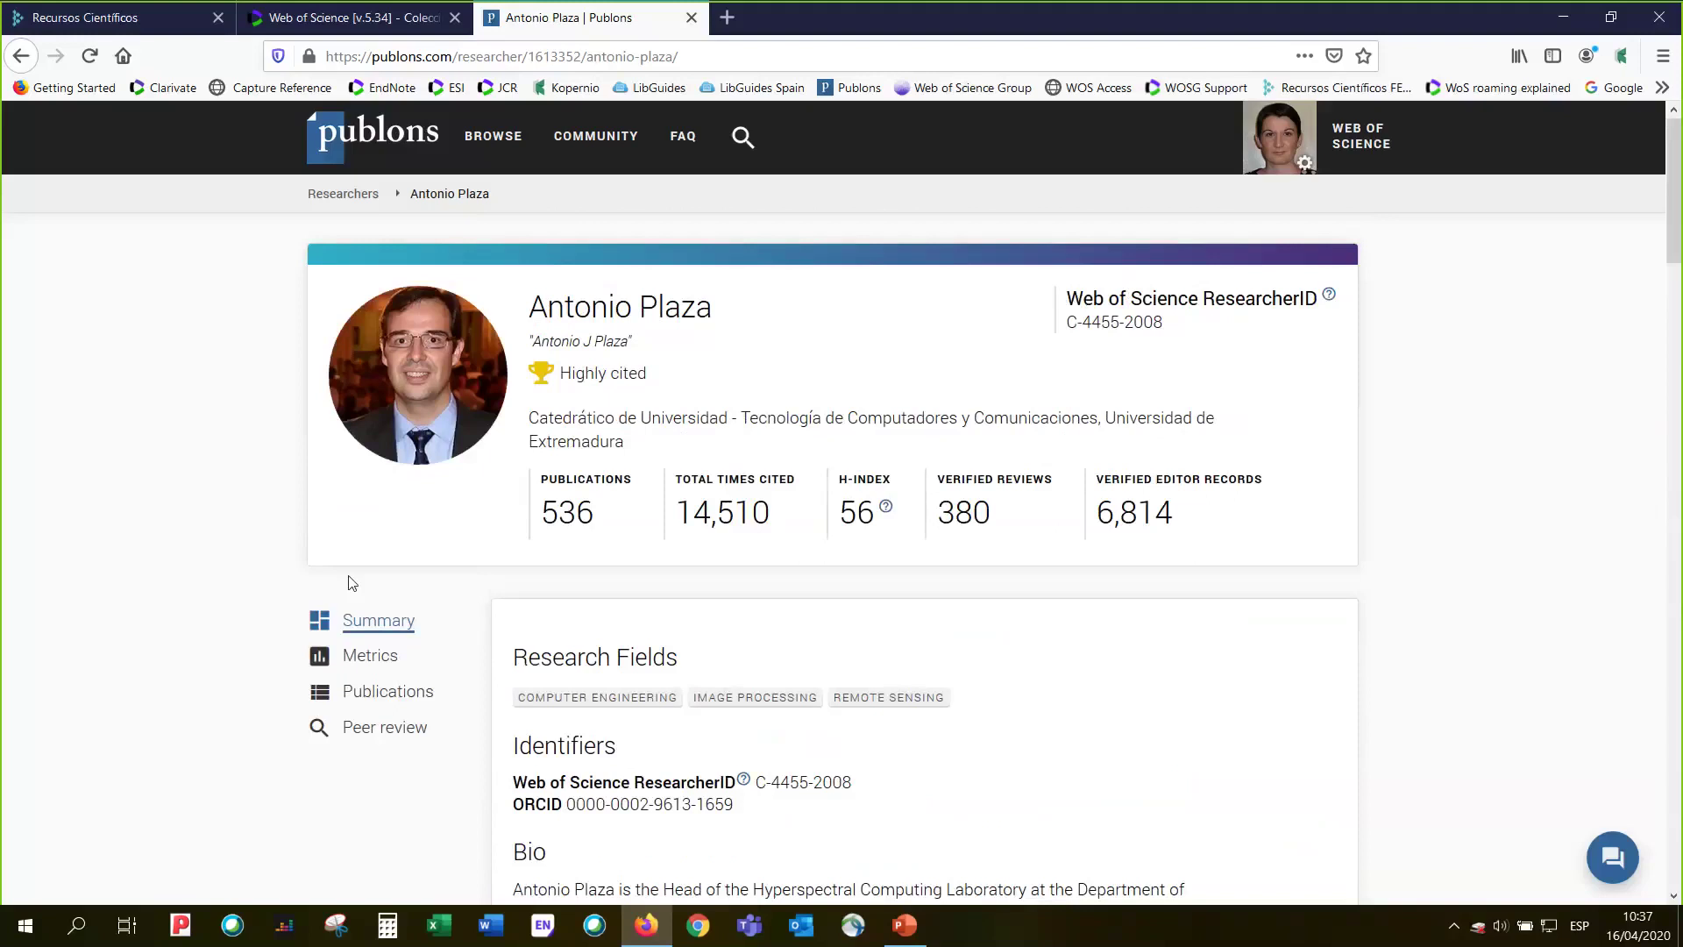
# - Open the profile's publications, show more journals under Journals published in, and check the meaning of the WOS badge
pyautogui.click(372, 702)
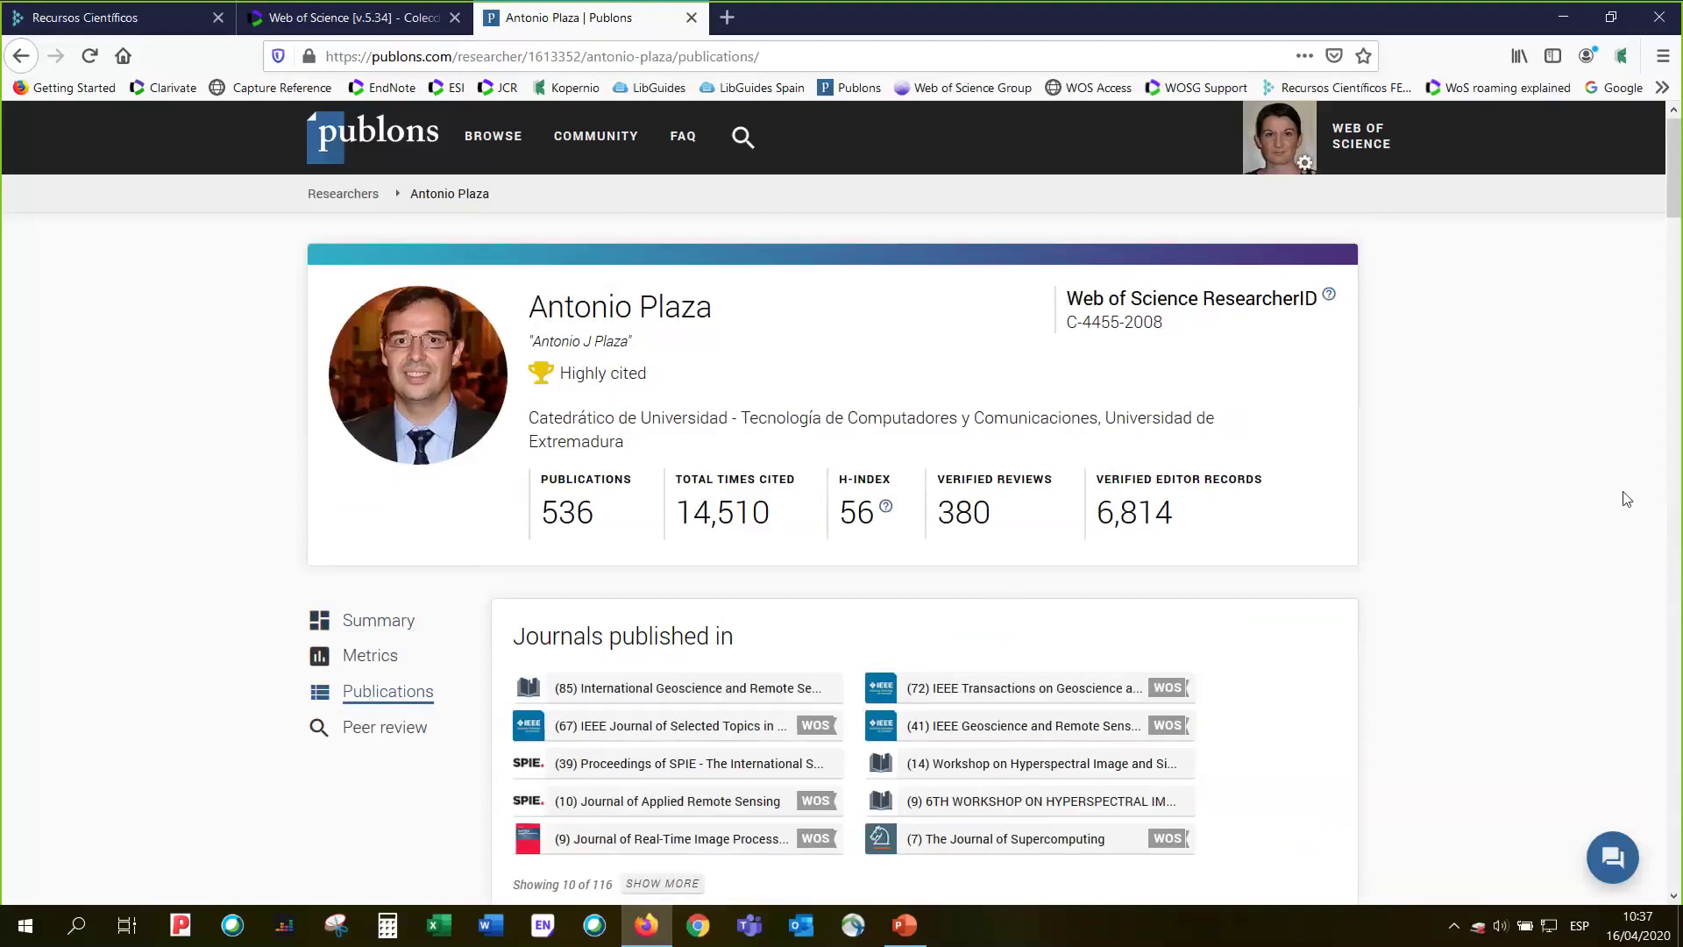
pyautogui.scroll(-2, 1624, 497)
pyautogui.scroll(-1, 1626, 499)
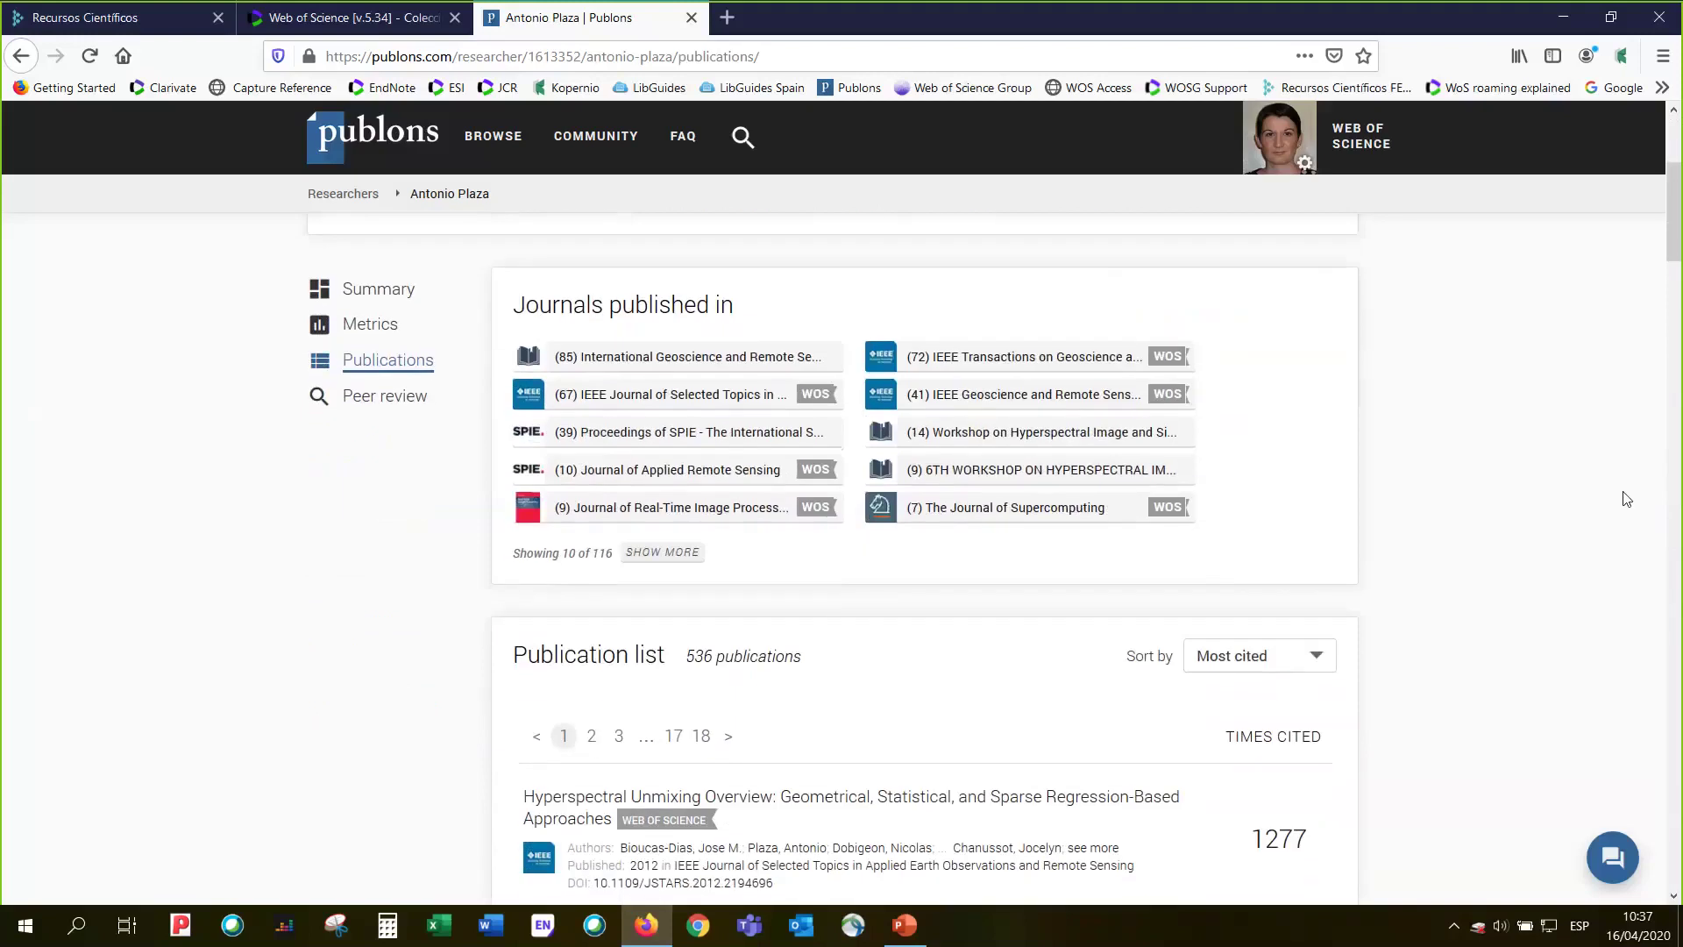
pyautogui.click(634, 561)
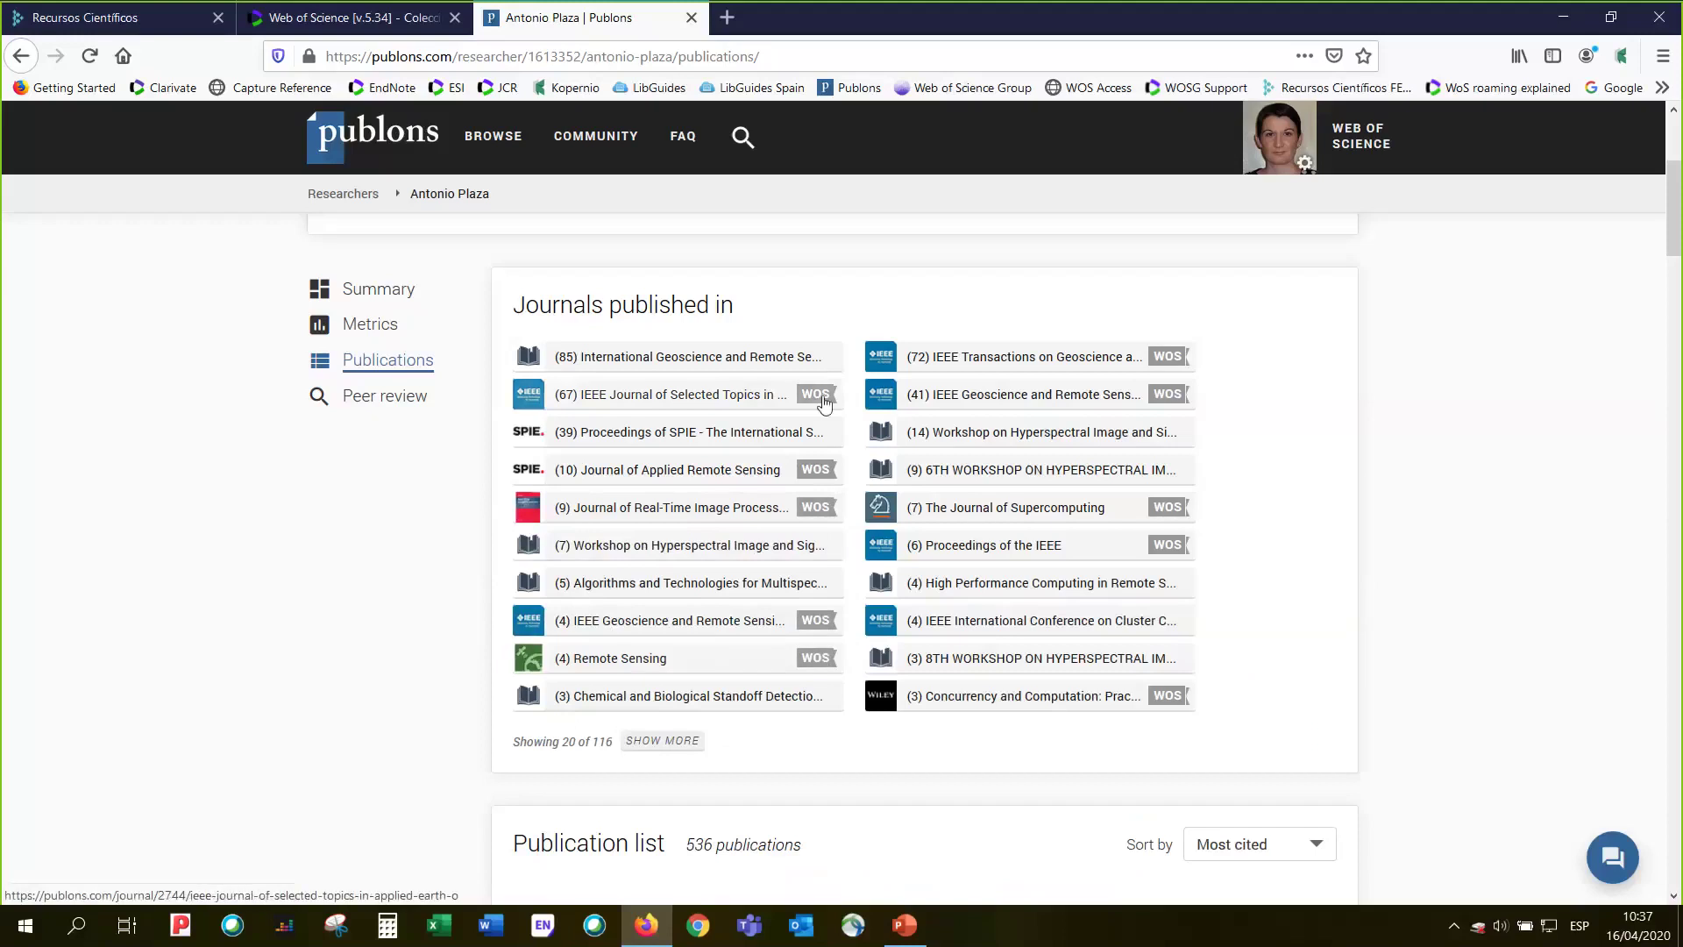
pyautogui.moveTo(823, 402)
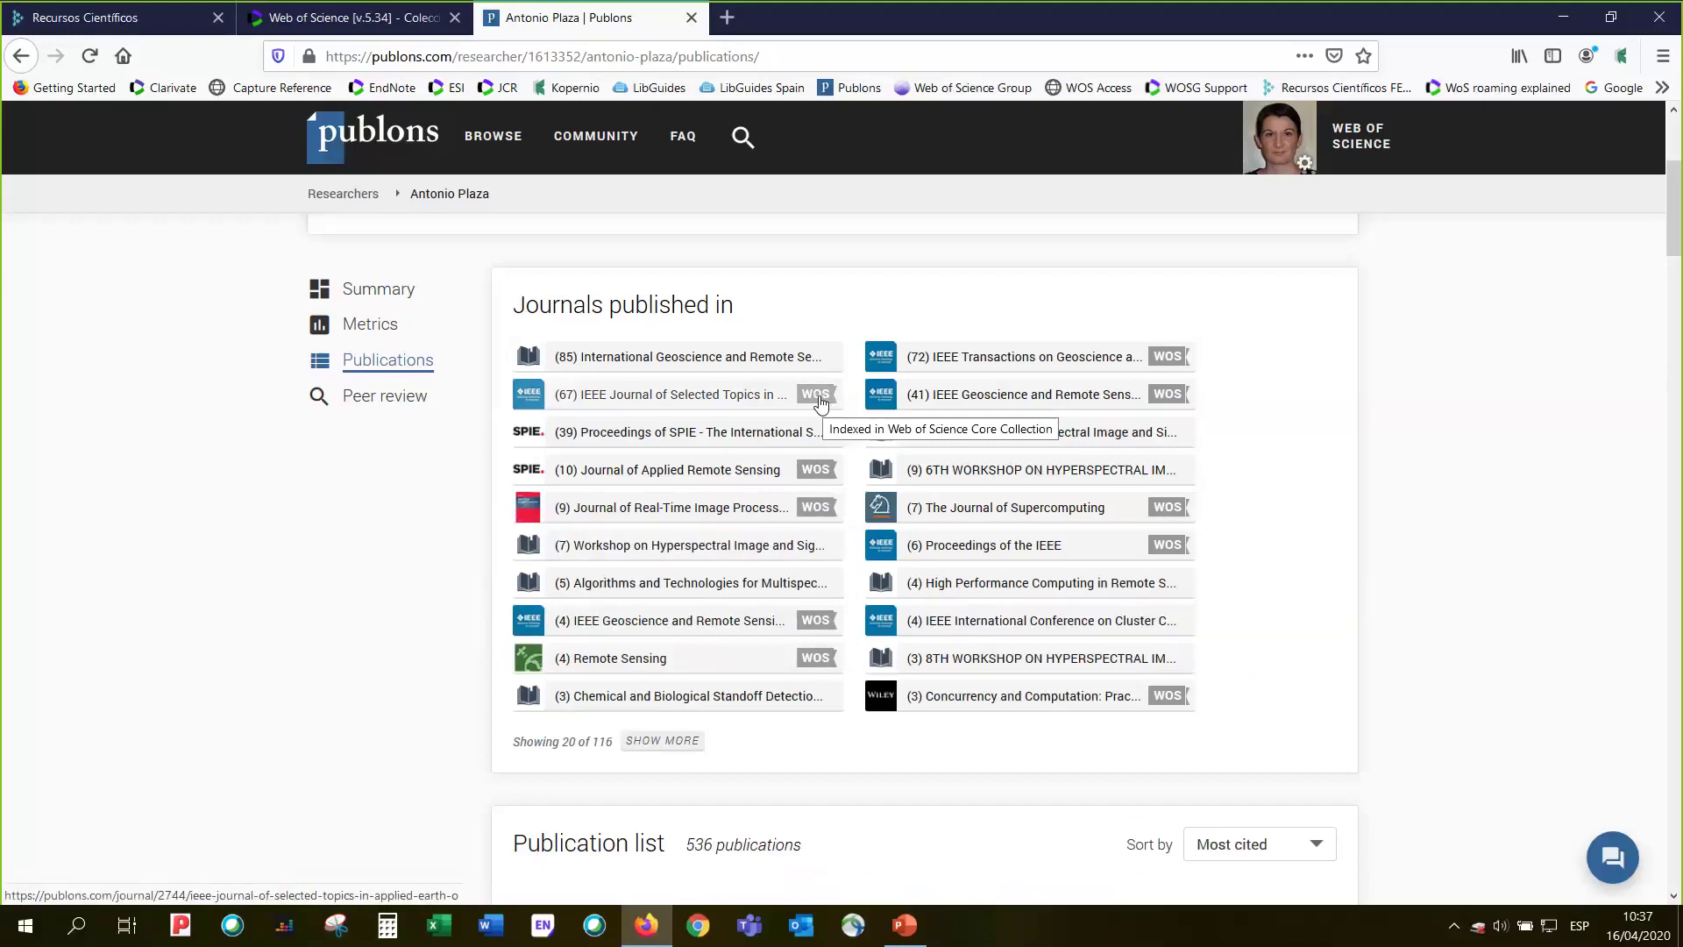
# - Look over the most cited entries in the publication list and sort the list by Most recent
pyautogui.scroll(-1, 1419, 430)
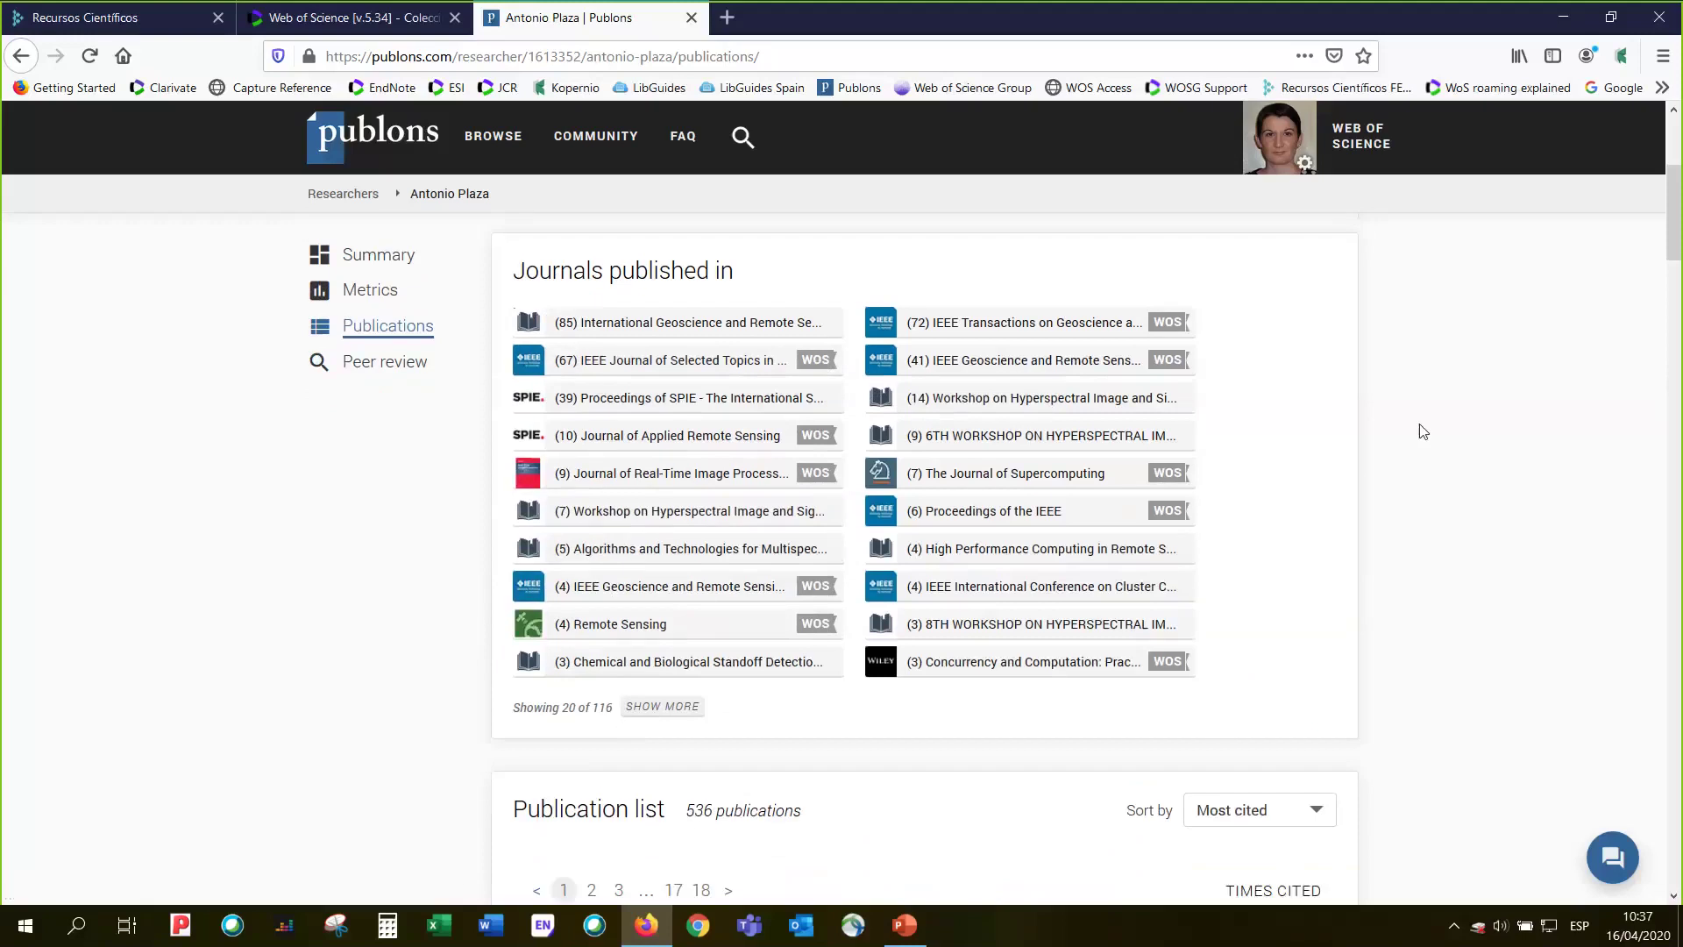
pyautogui.scroll(-2, 1437, 434)
pyautogui.scroll(-4, 1460, 438)
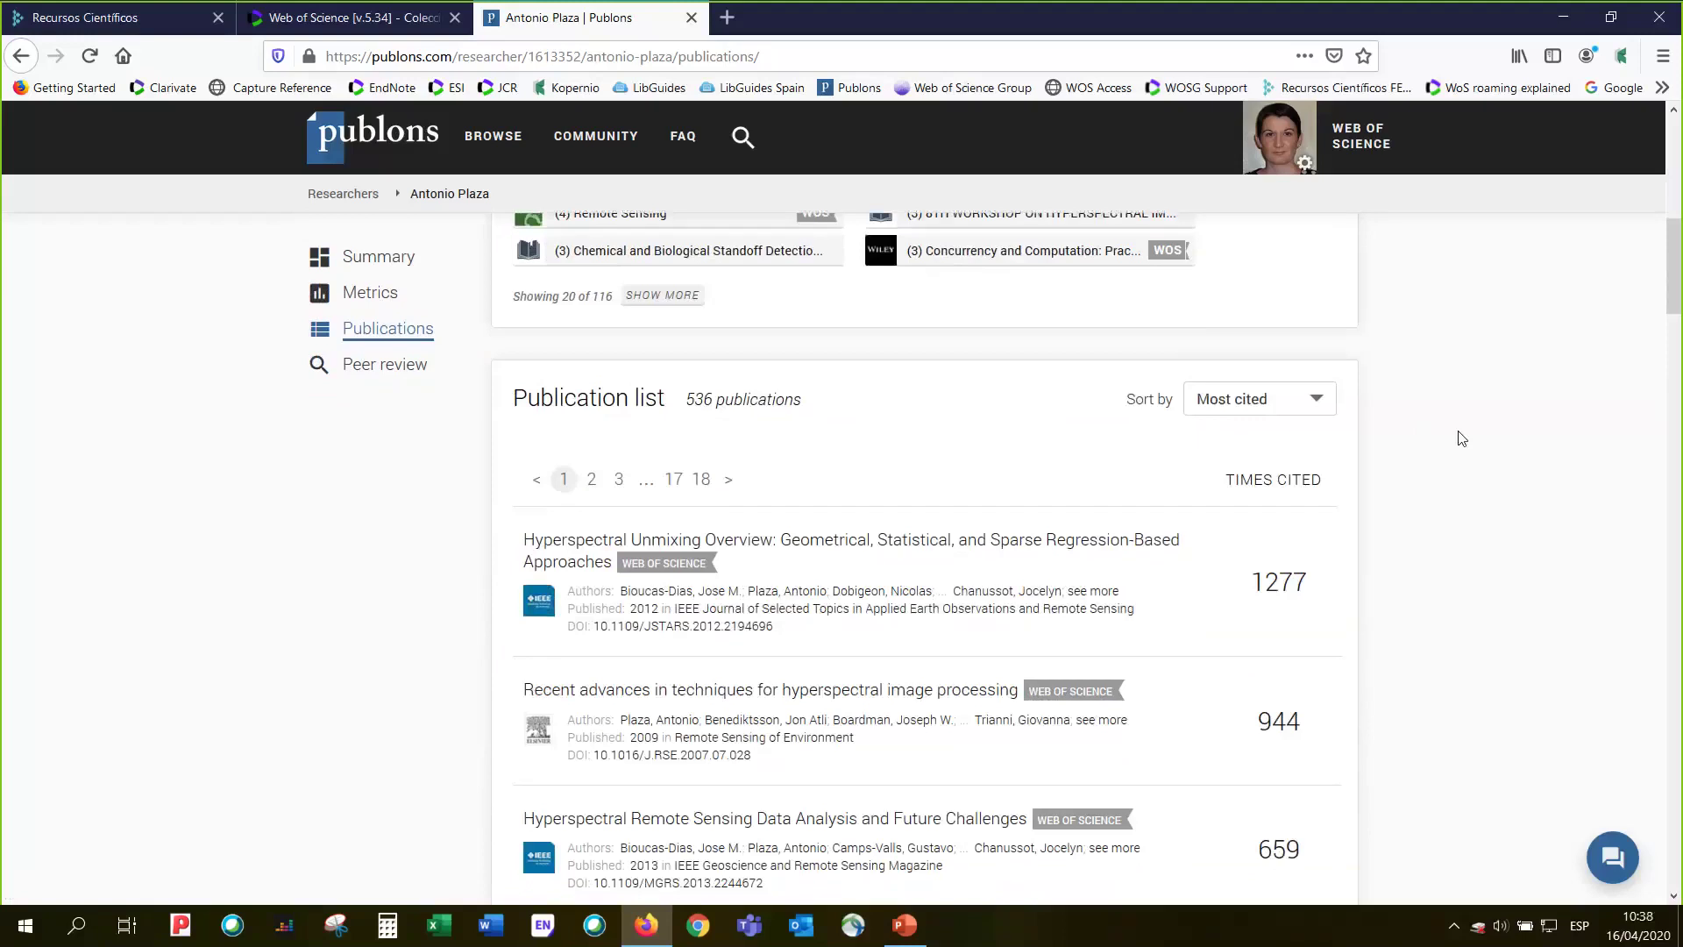
pyautogui.scroll(-1, 1459, 436)
pyautogui.scroll(-1, 1505, 682)
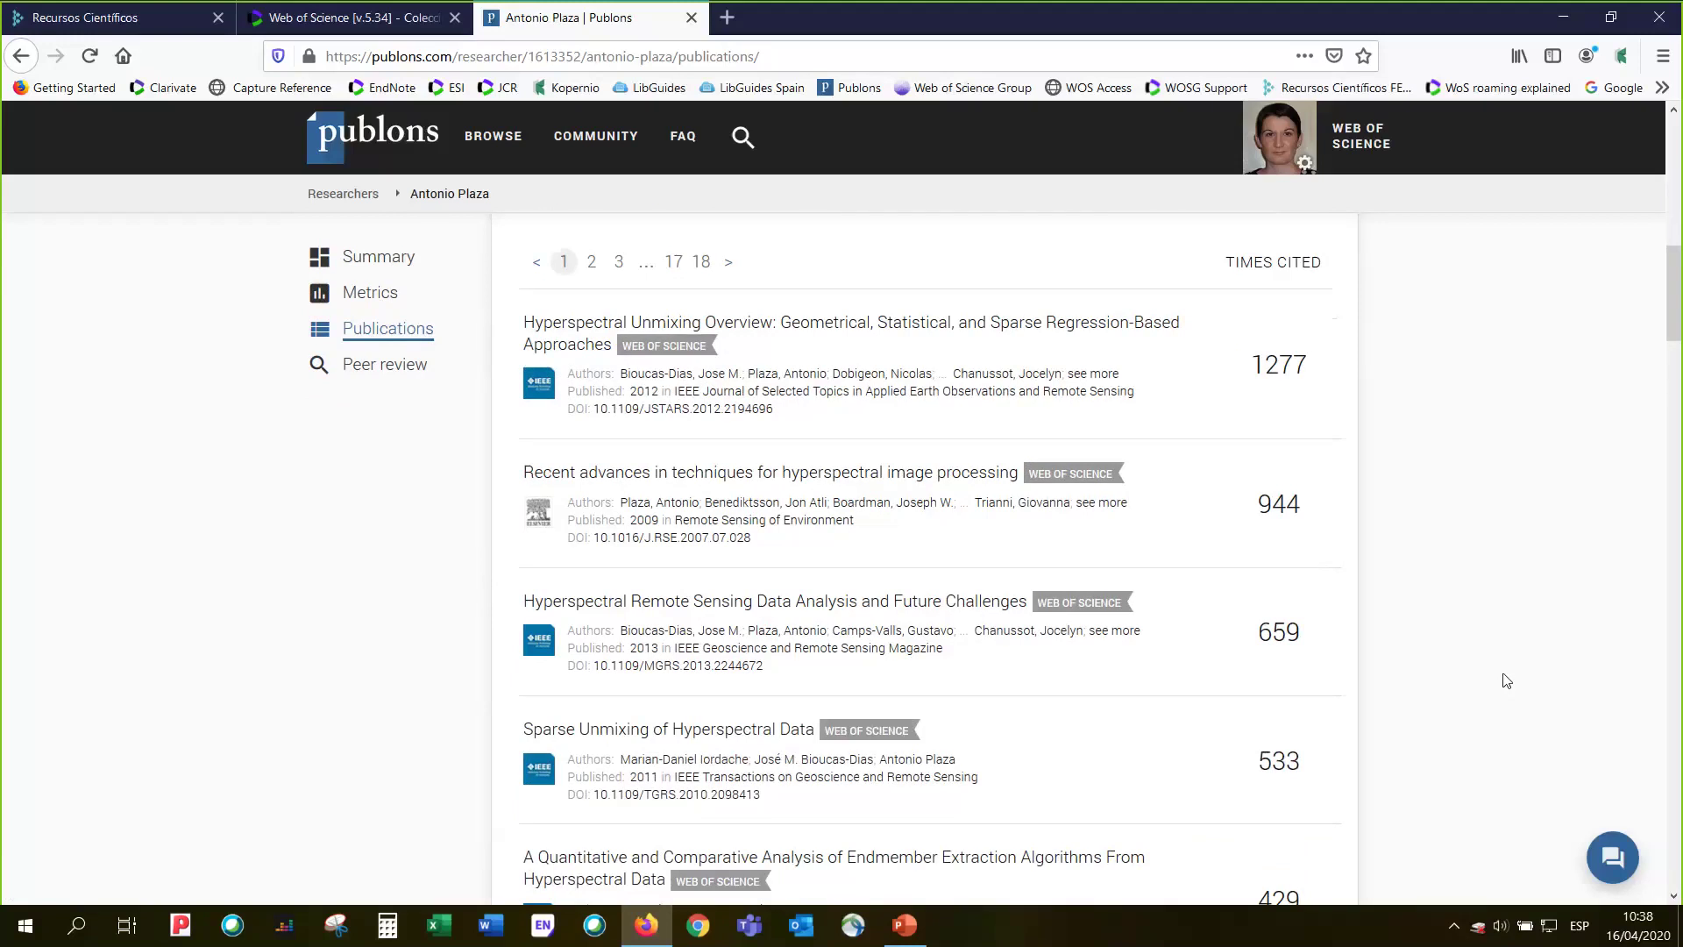
pyautogui.scroll(1, 1500, 666)
pyautogui.click(1310, 292)
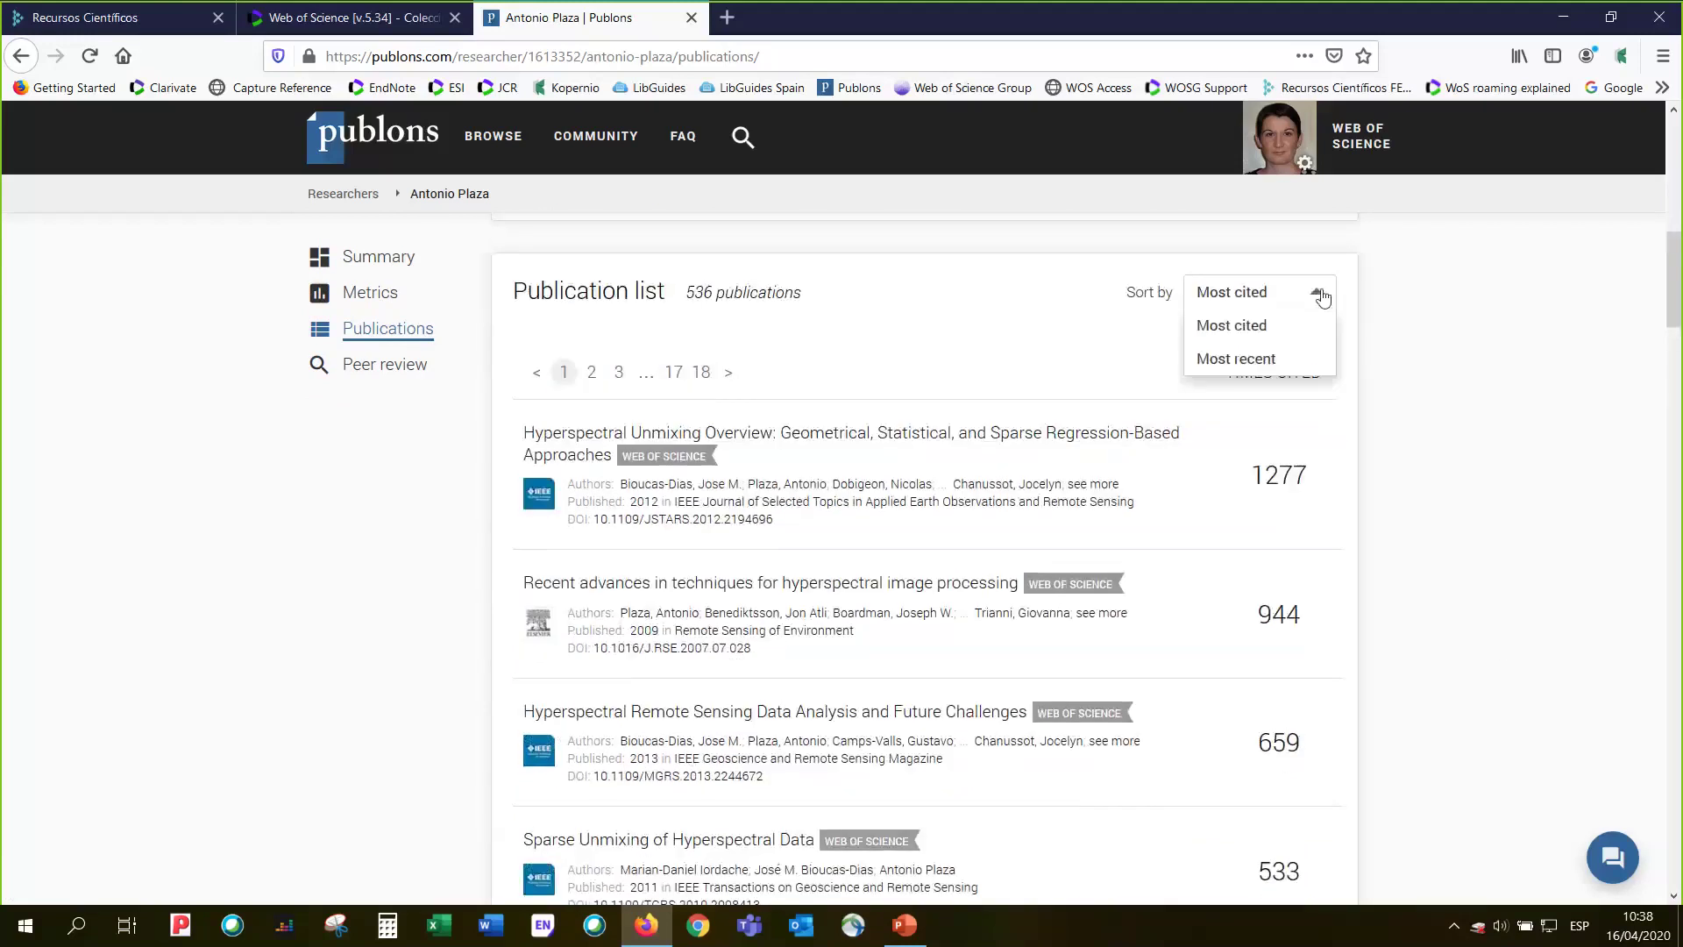
pyautogui.click(1306, 361)
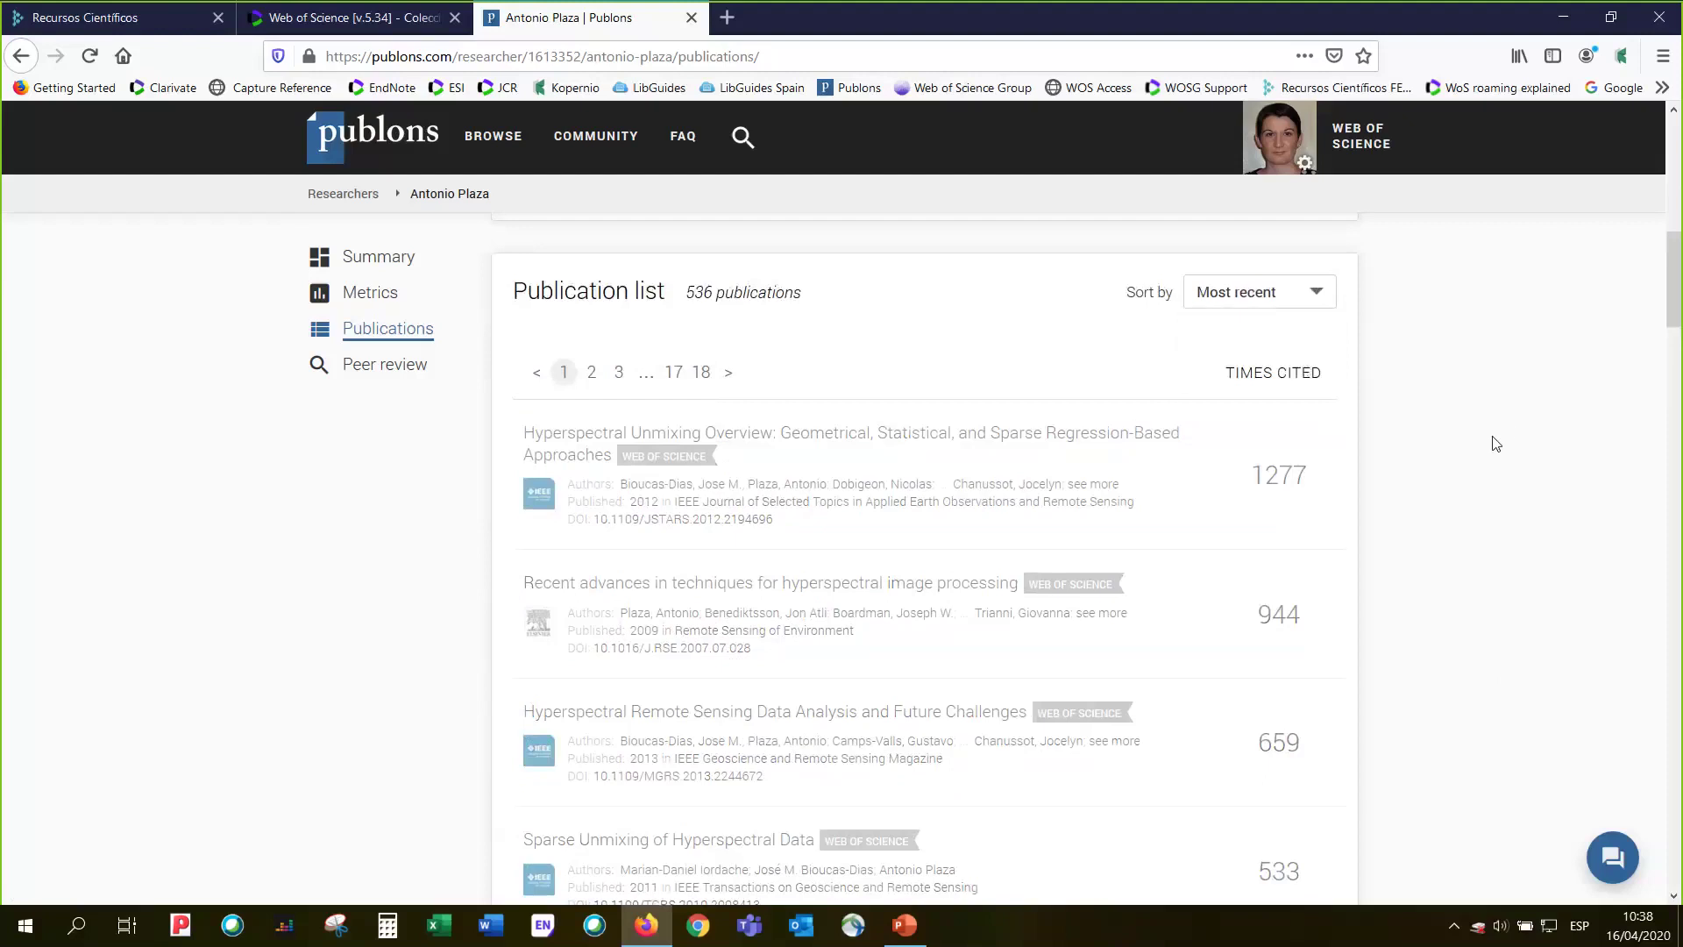
# - Look through the most recent entries in the publication list, checking which ones carry the Web of Science badge and citation counts
pyautogui.scroll(-2, 1495, 443)
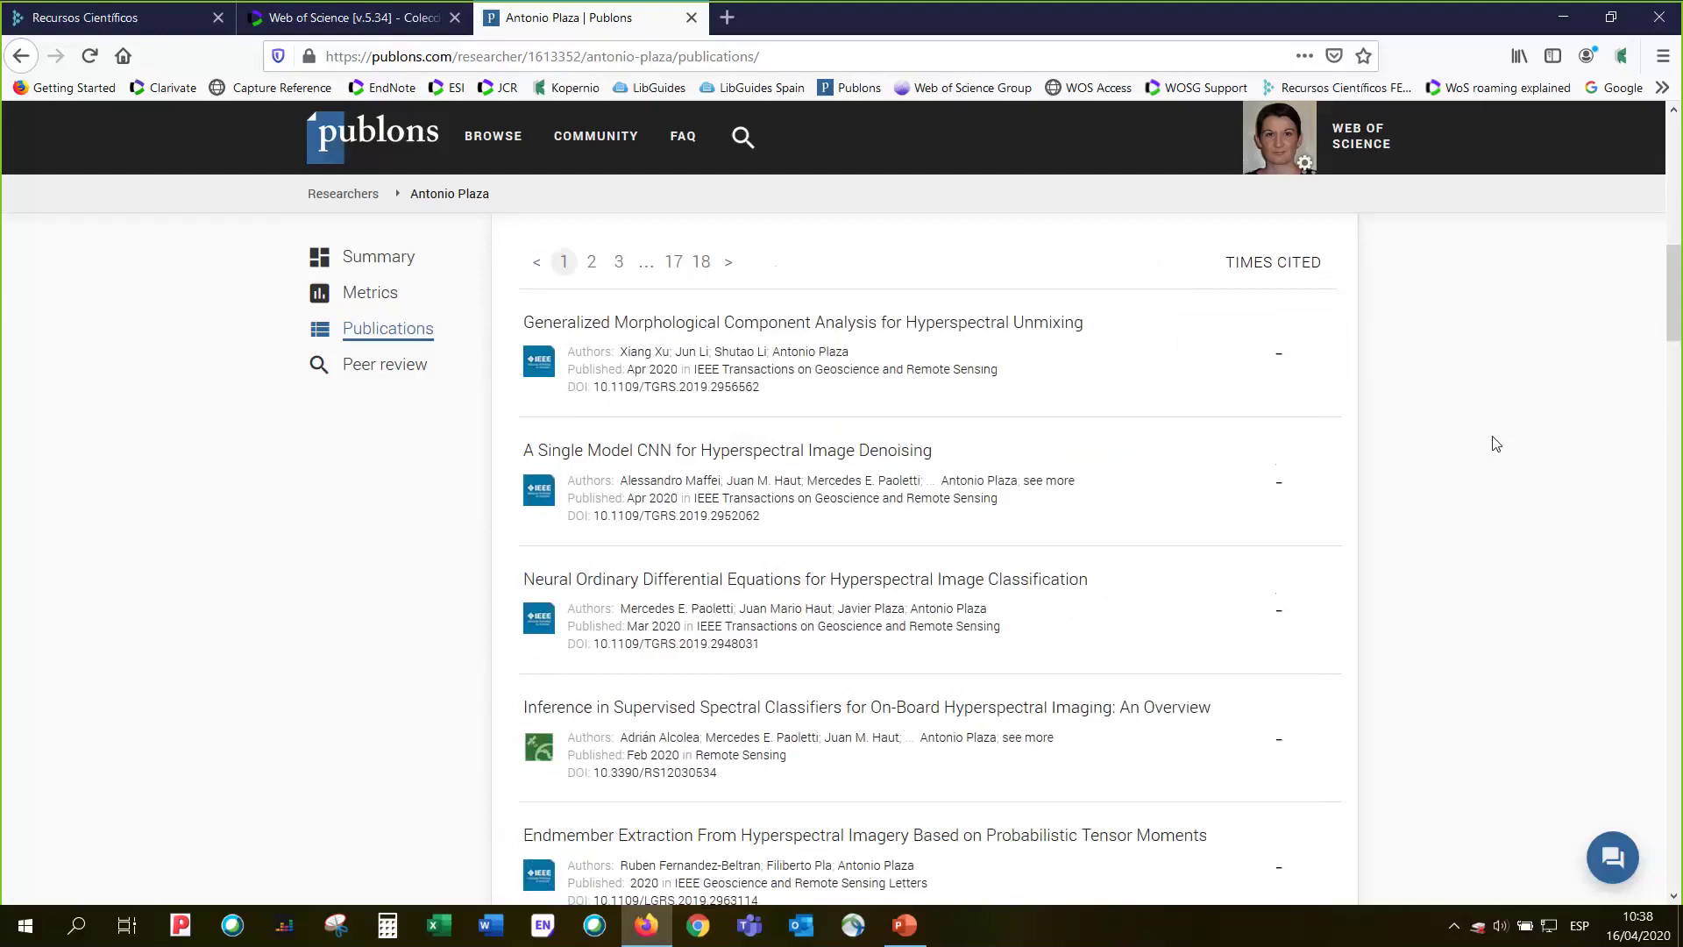
pyautogui.scroll(2, 1495, 444)
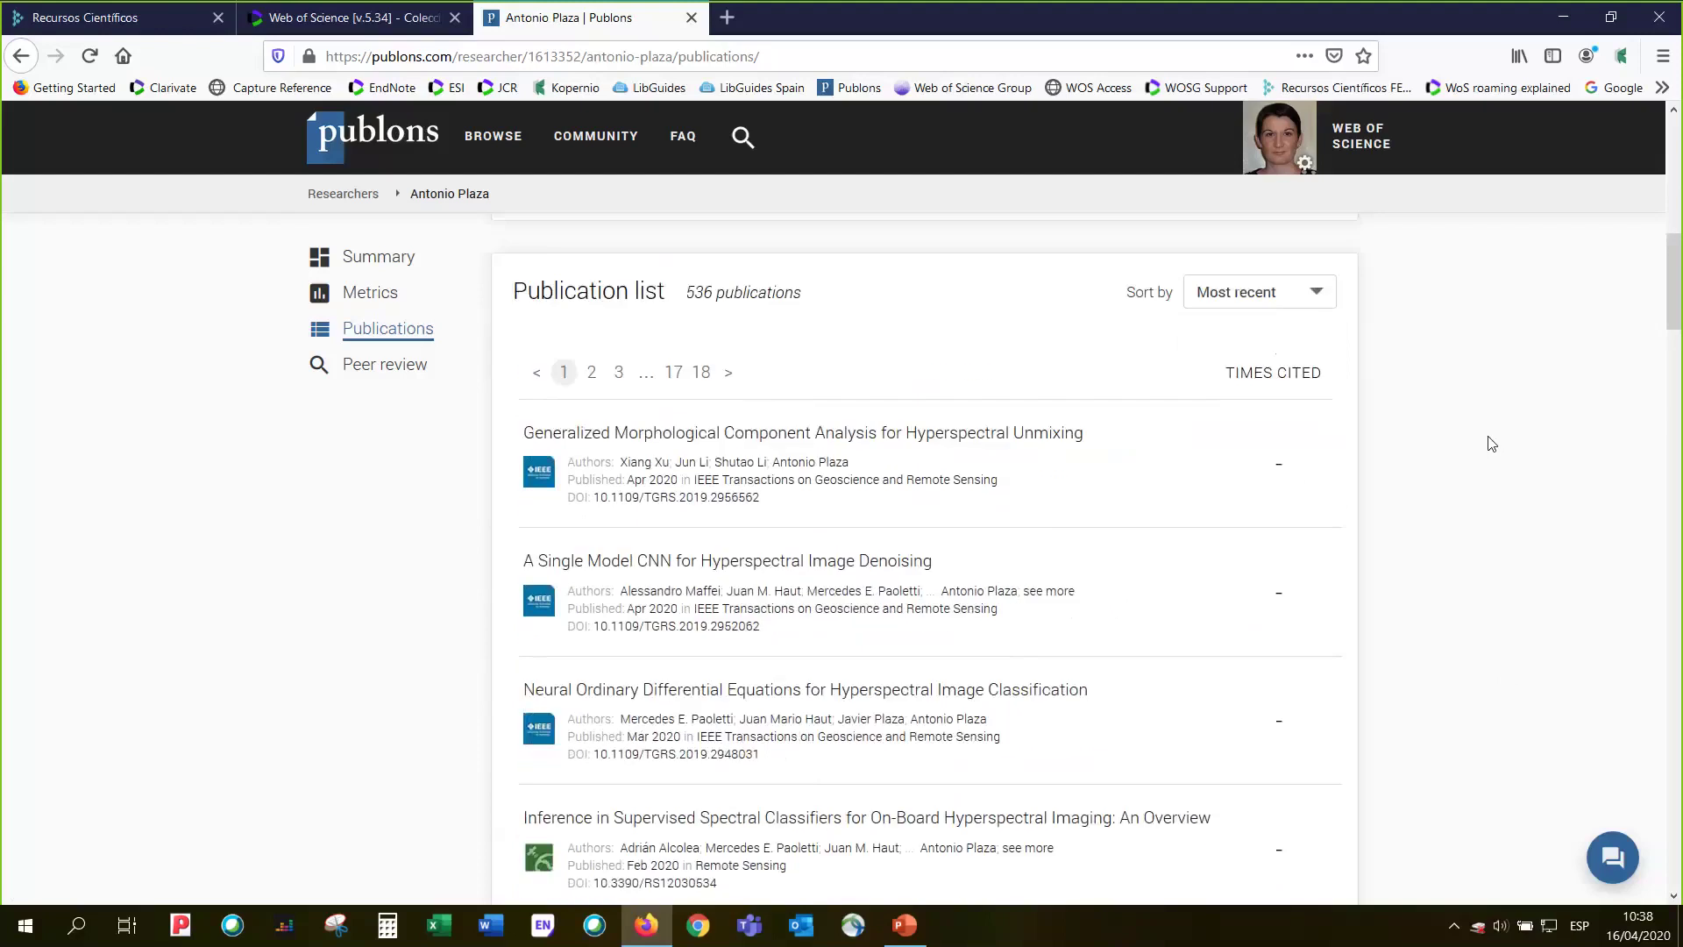
pyautogui.scroll(-2, 1443, 684)
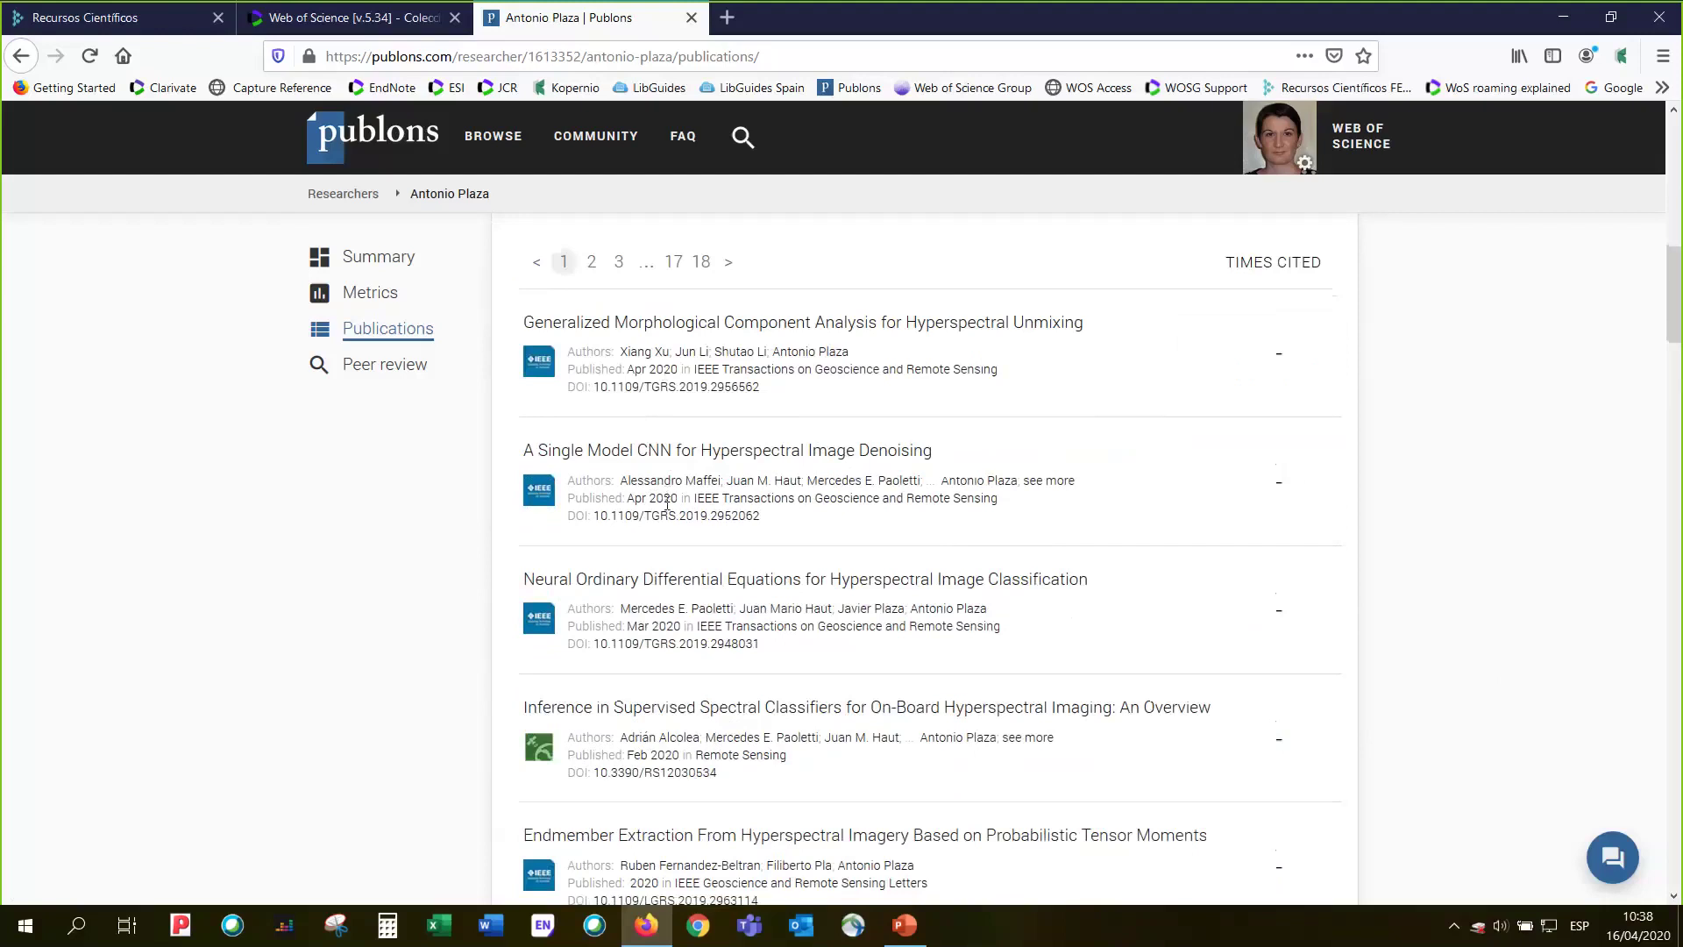
pyautogui.scroll(-2, 671, 570)
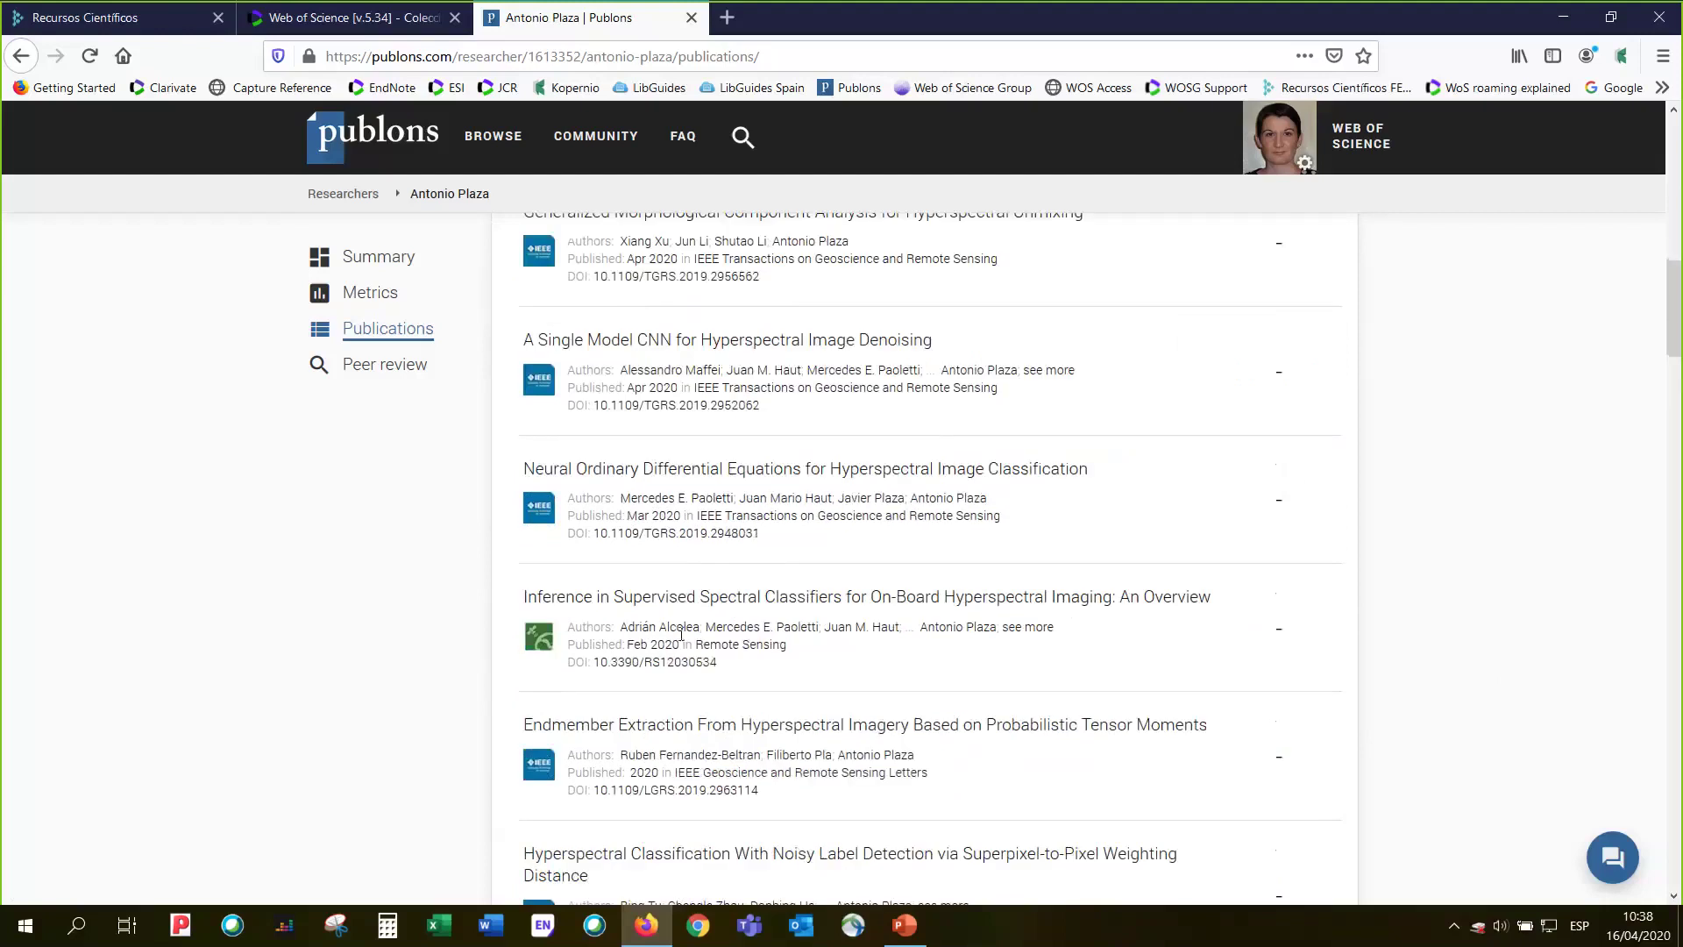
pyautogui.scroll(-4, 681, 633)
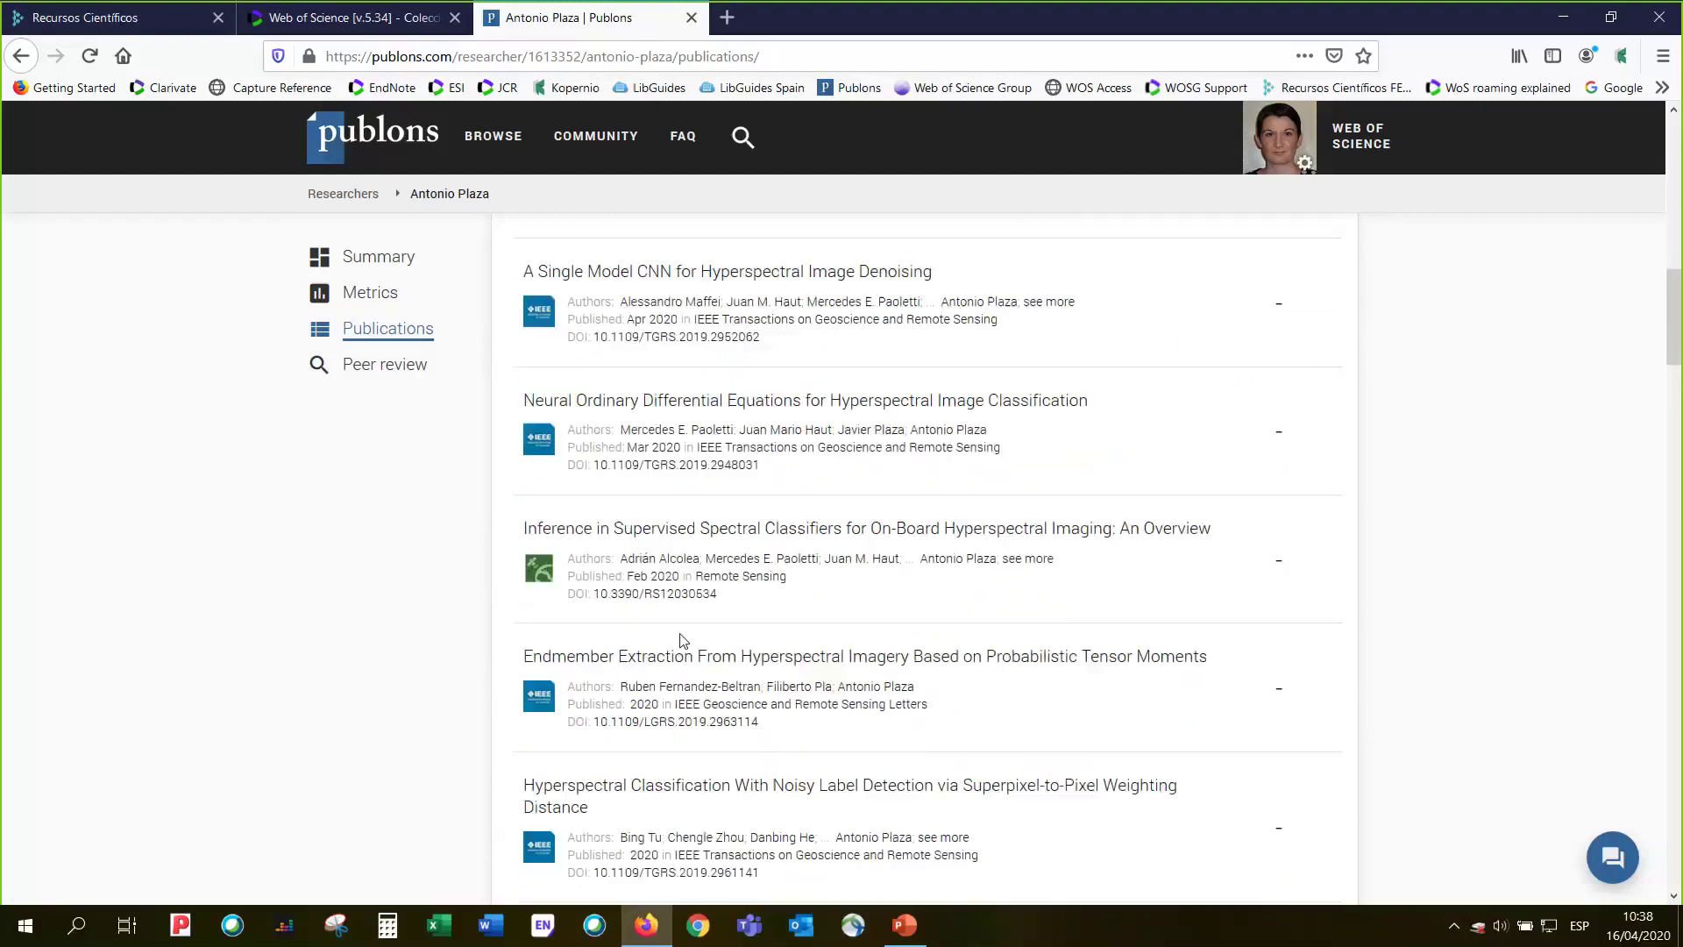
pyautogui.scroll(-2, 688, 637)
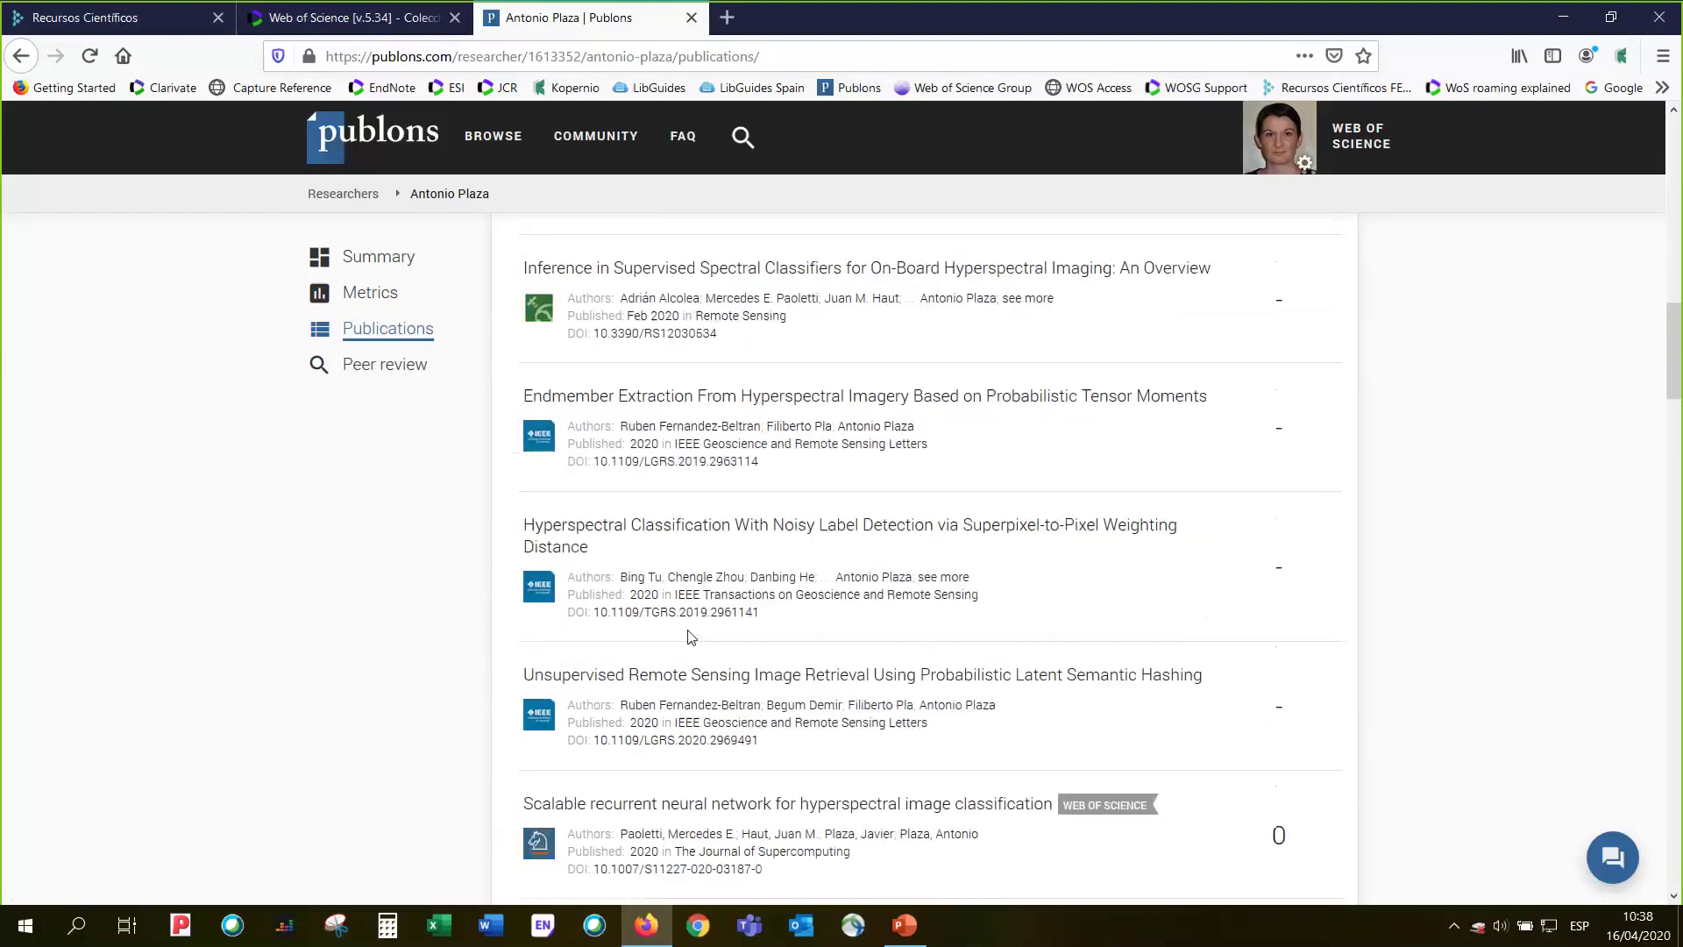
pyautogui.scroll(5, 689, 637)
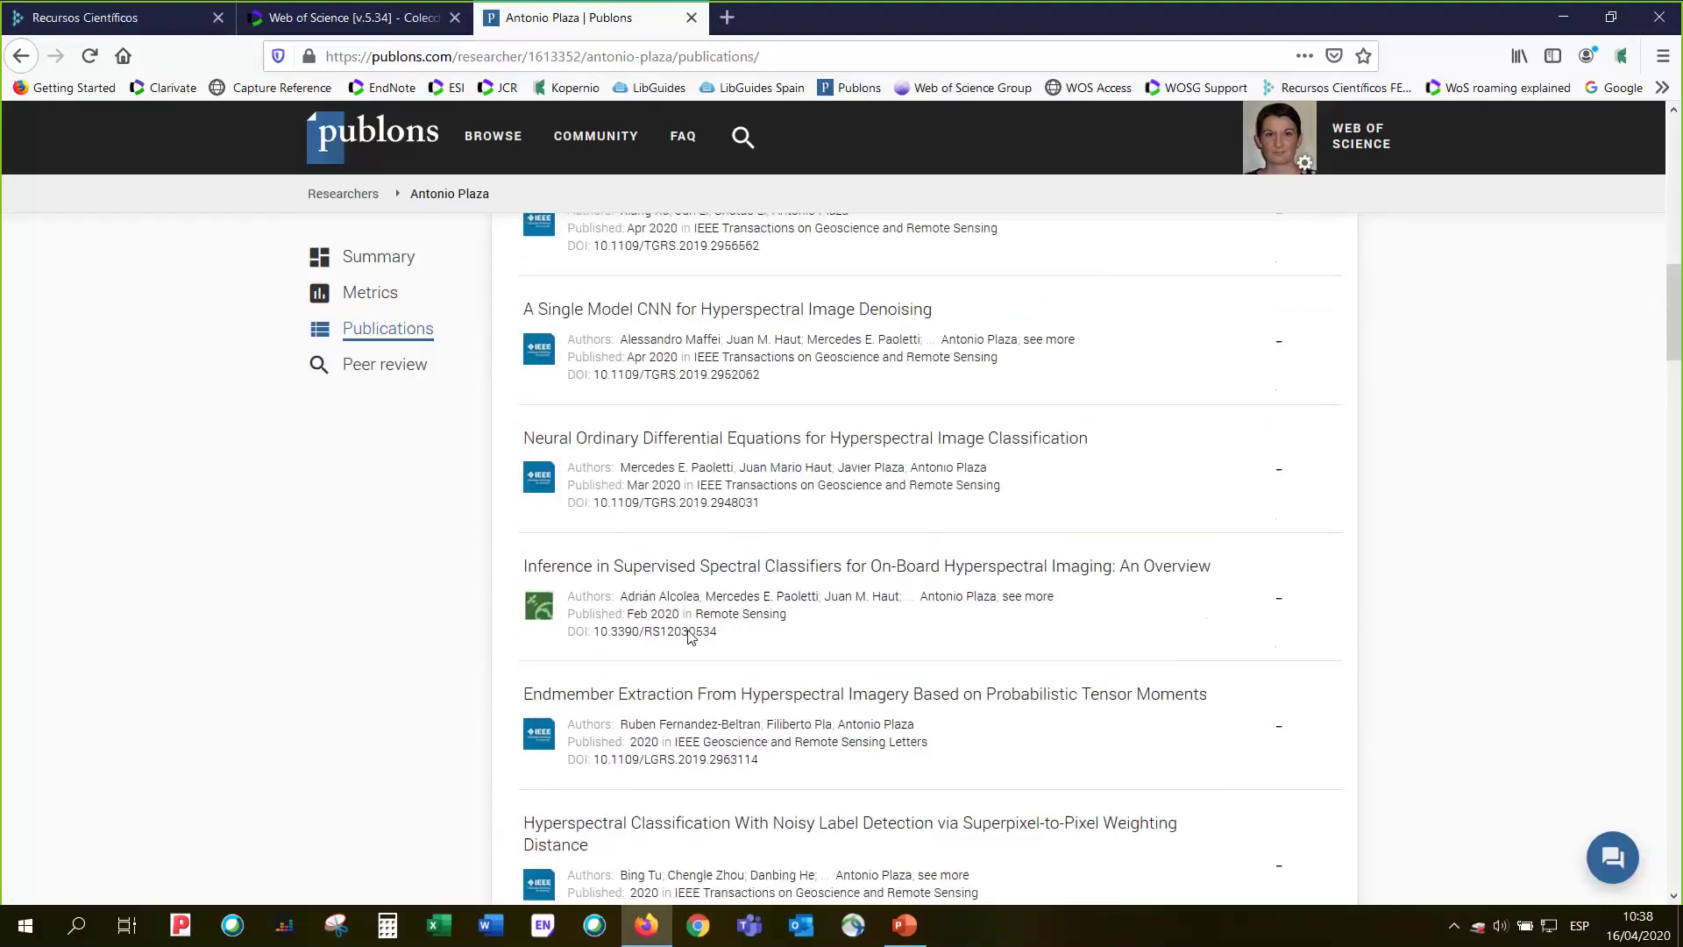
pyautogui.scroll(3, 691, 637)
# - Open the researcher's peer review section and look over the editorial board memberships, verified editor records and verified reviews
pyautogui.scroll(8, 689, 631)
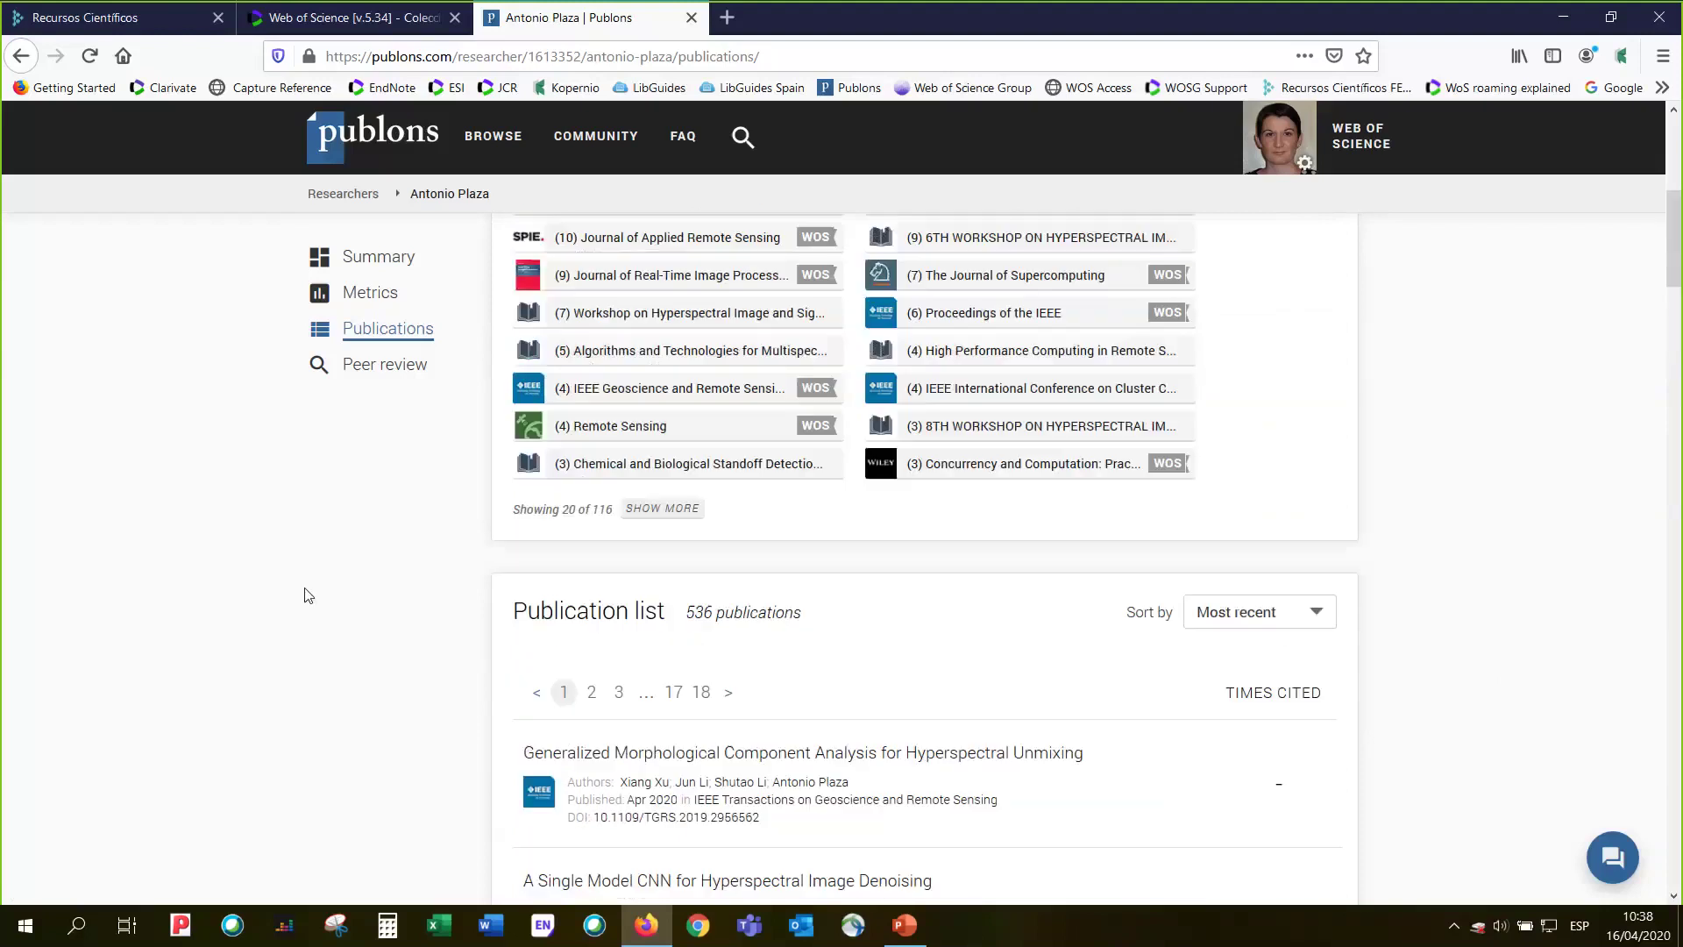
pyautogui.scroll(2, 289, 587)
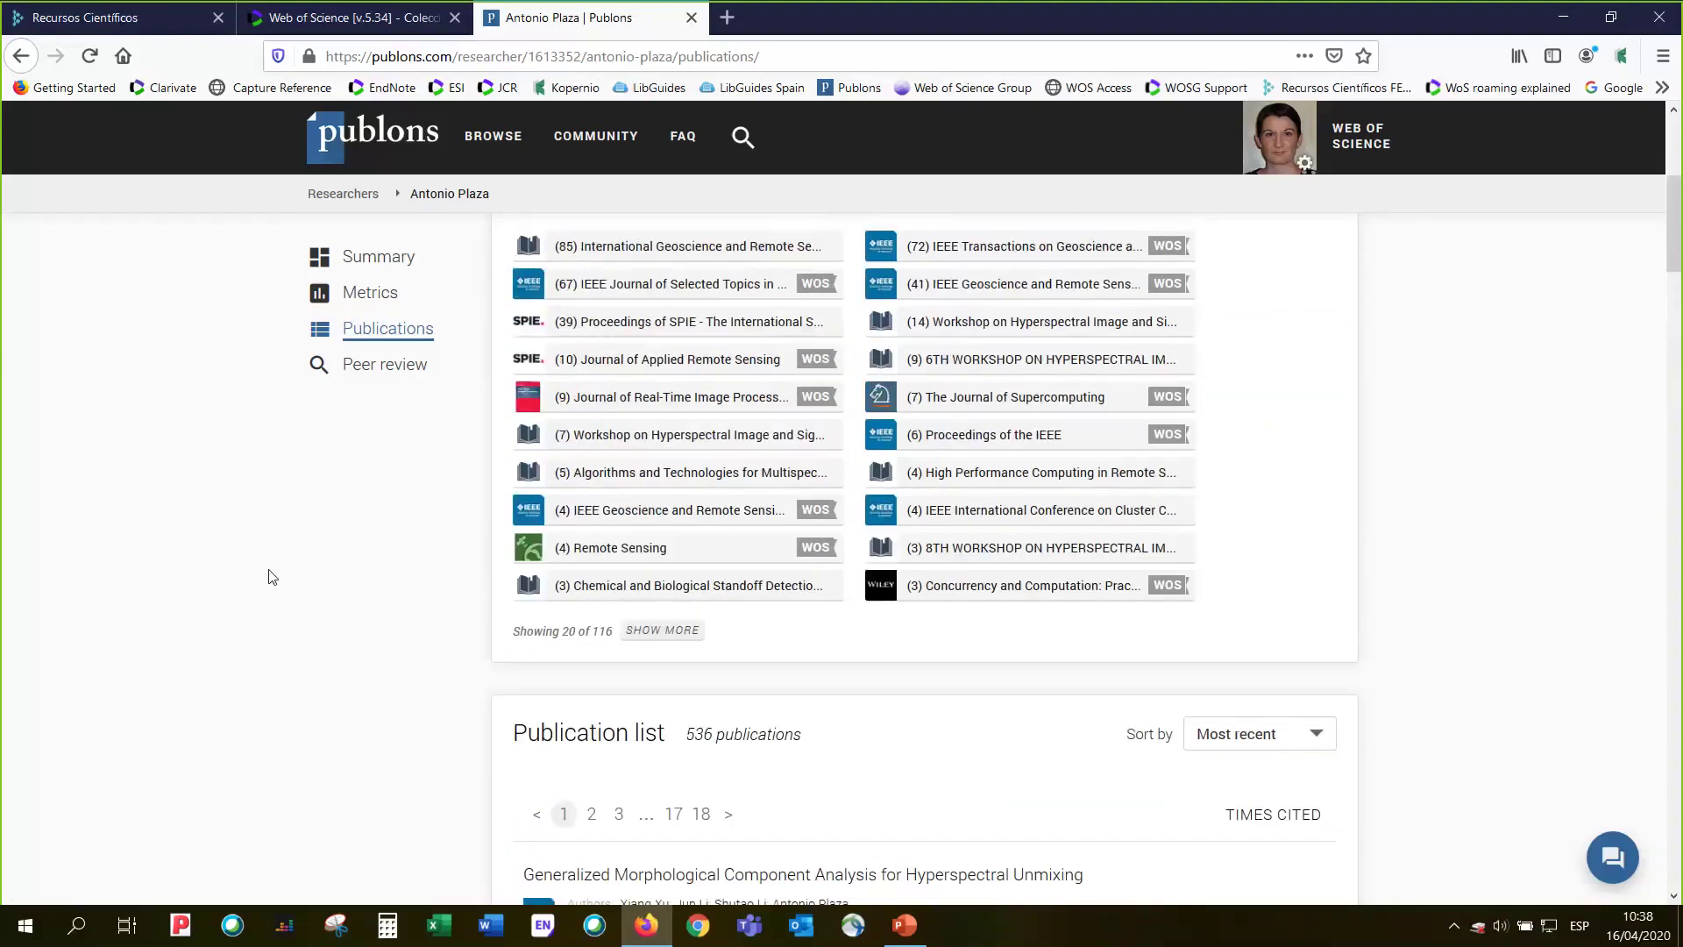
pyautogui.scroll(2, 272, 577)
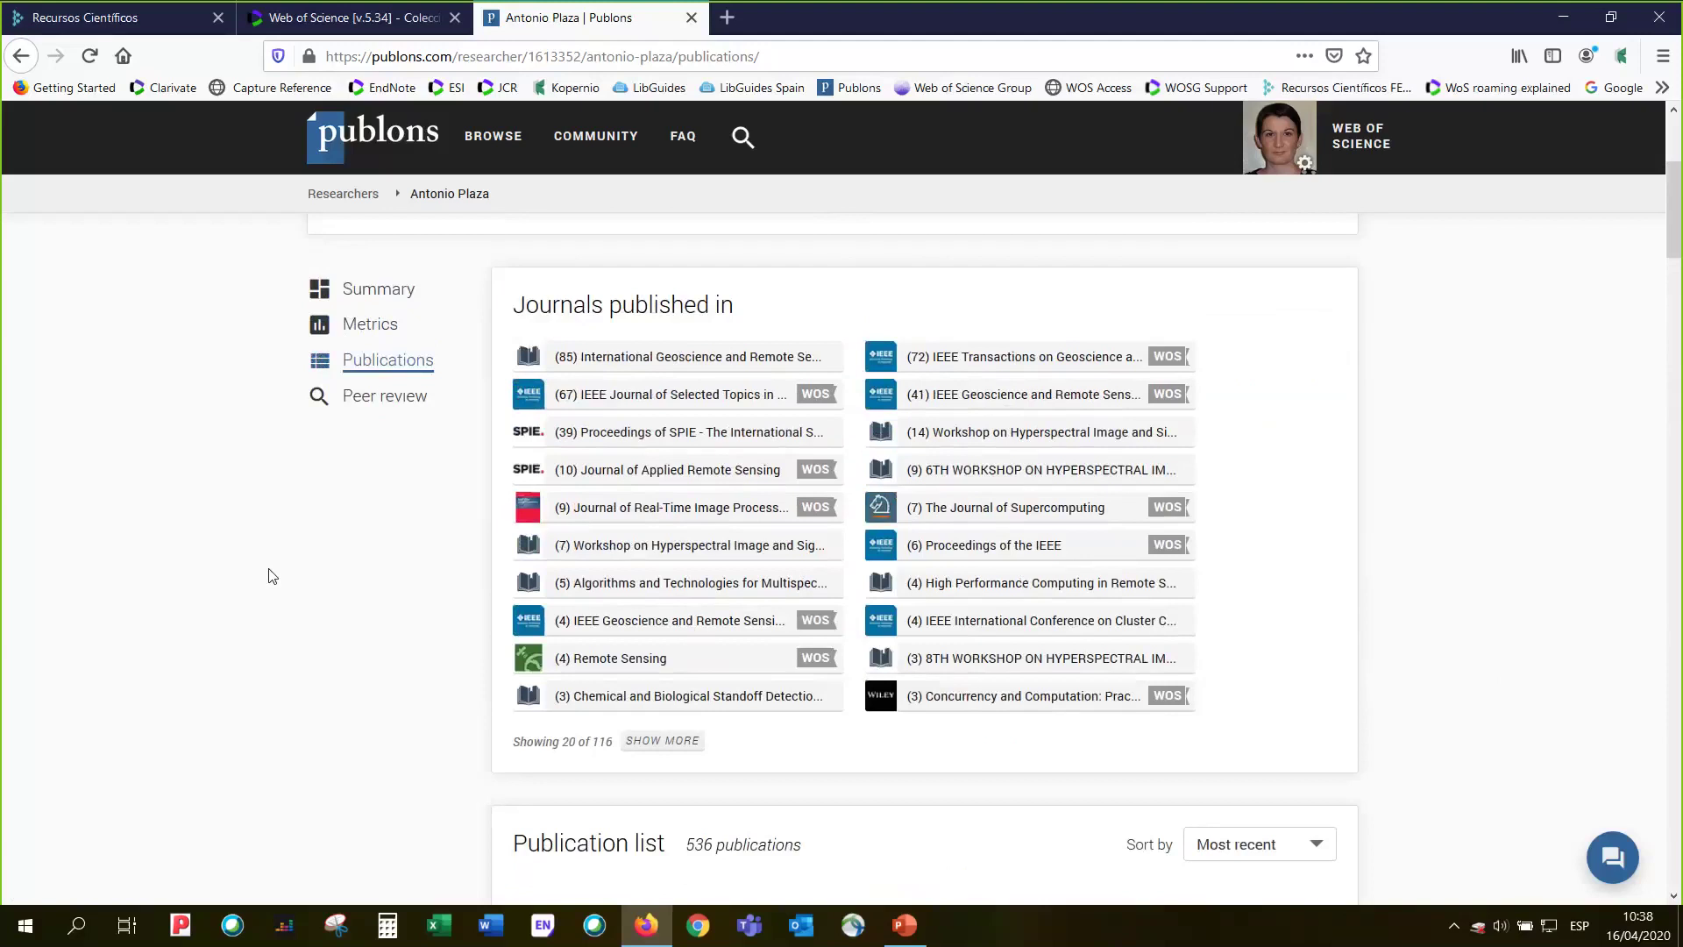
pyautogui.click(385, 396)
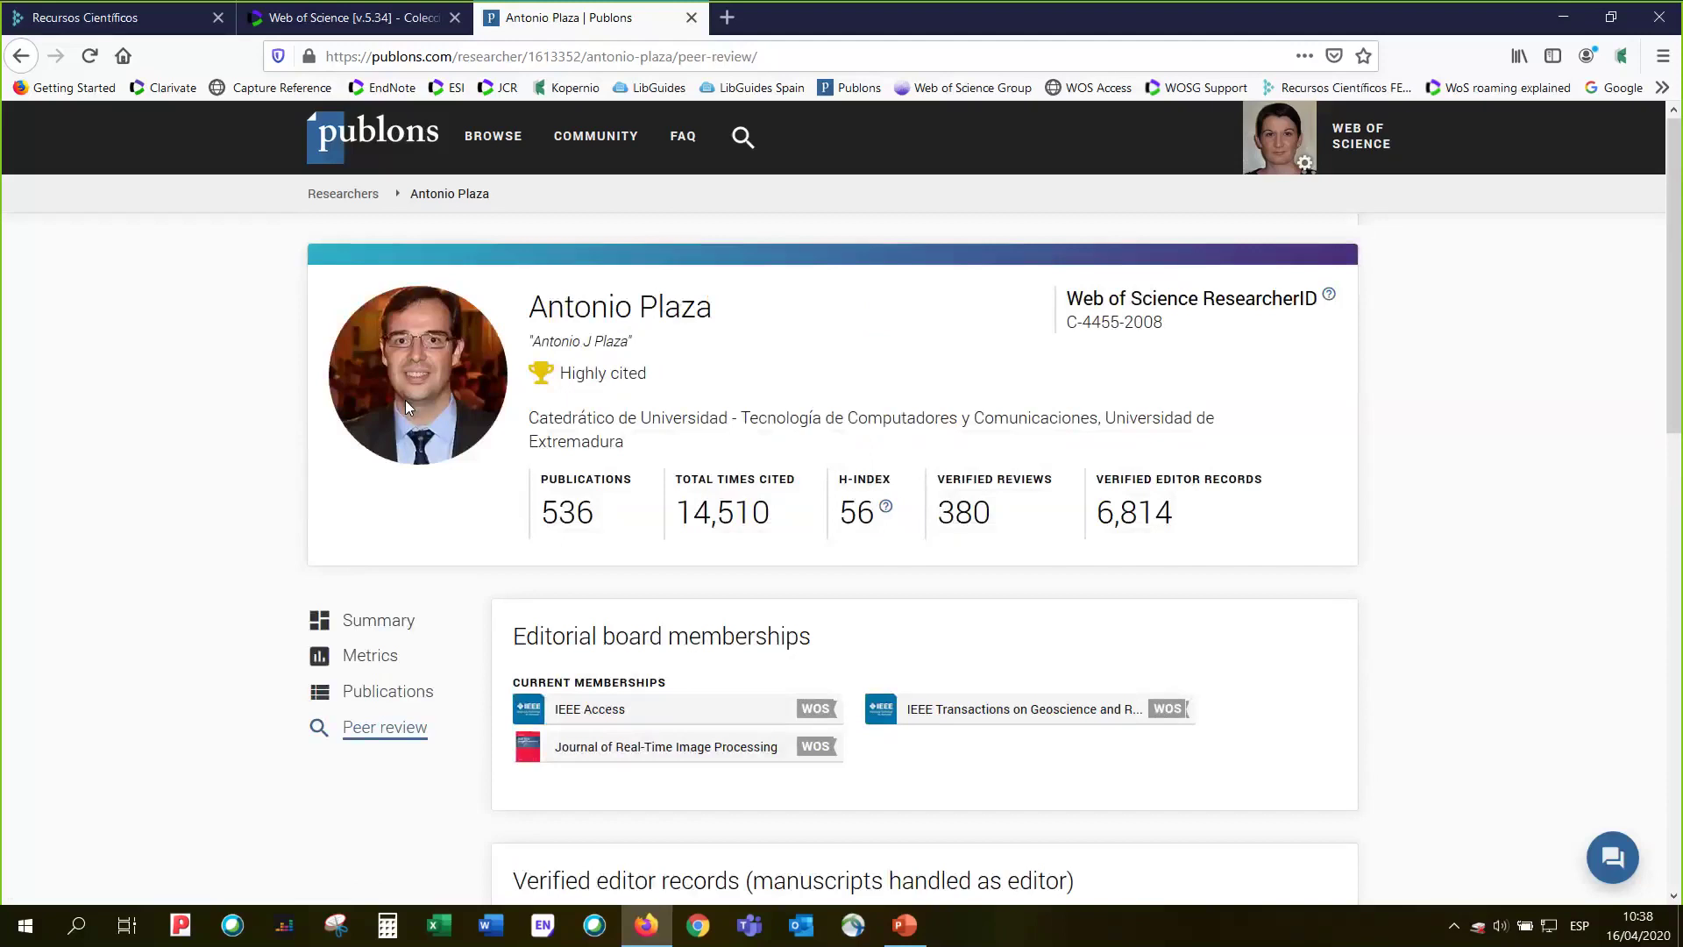
pyautogui.scroll(-3, 405, 400)
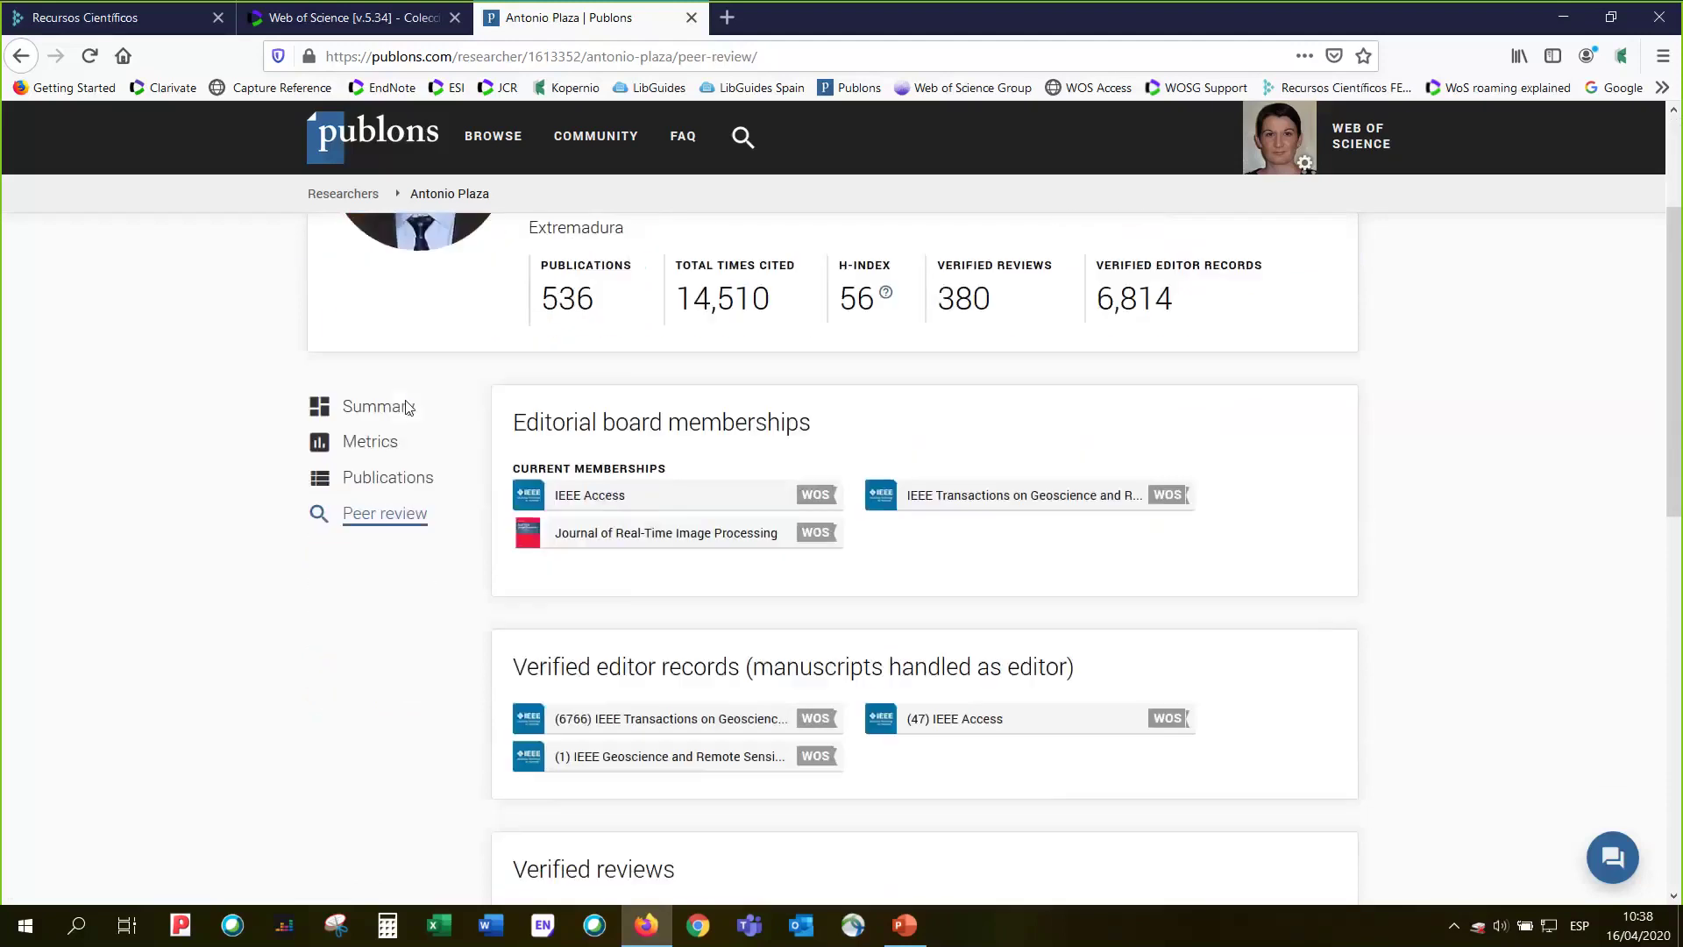
pyautogui.scroll(-1, 408, 408)
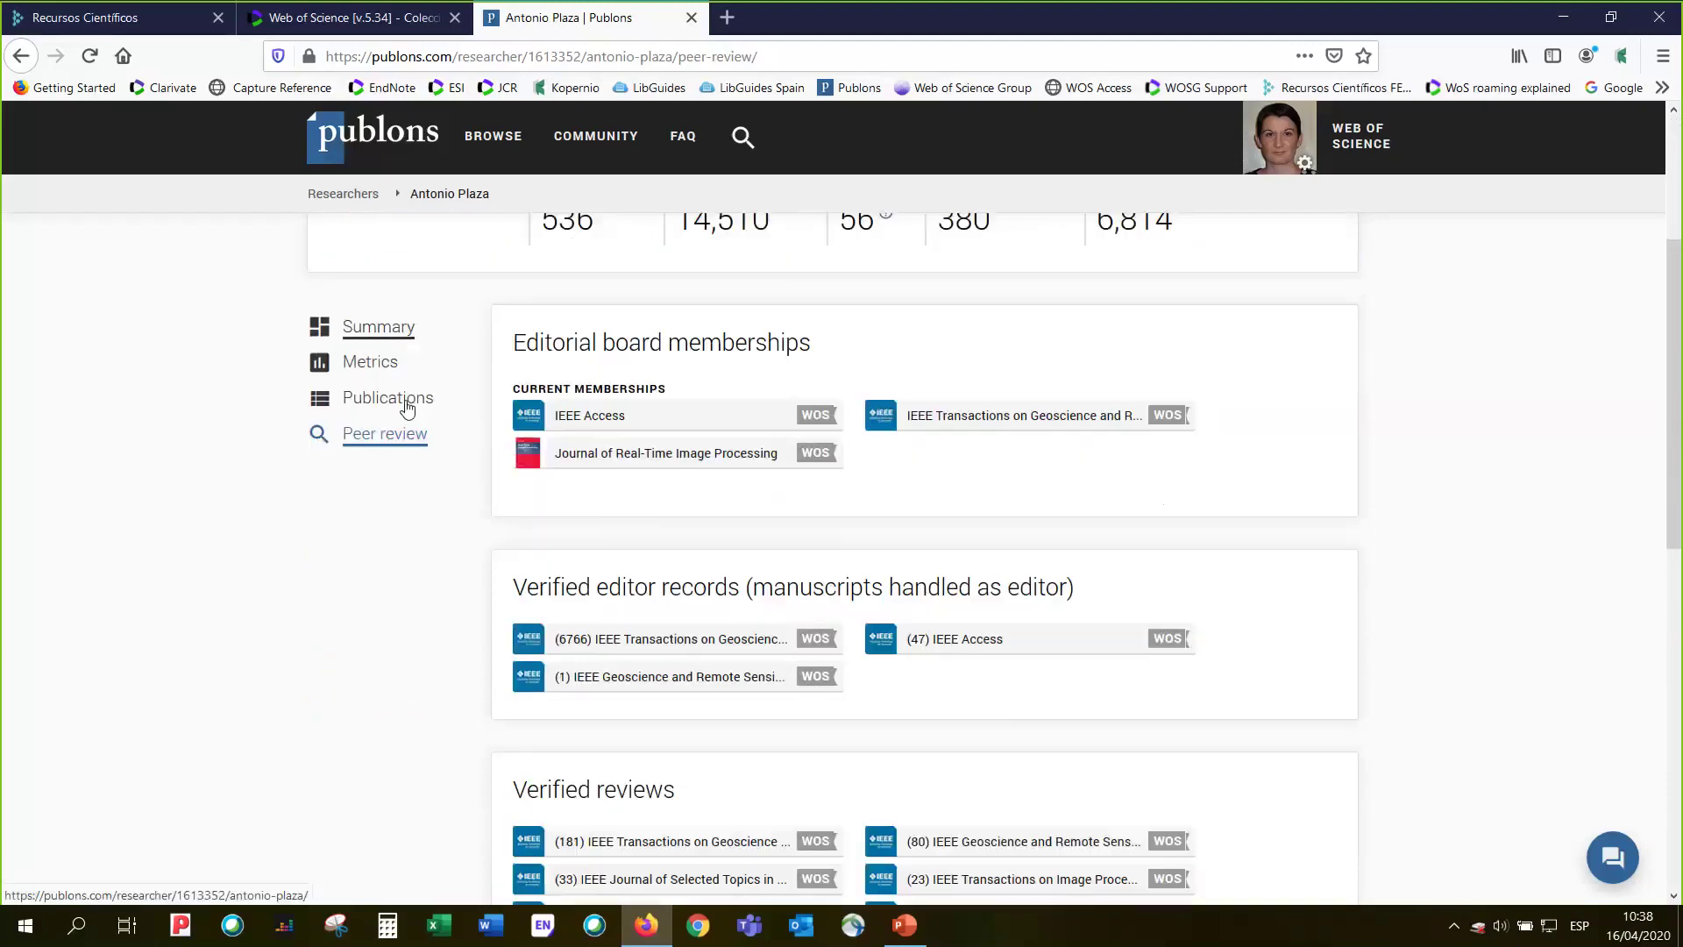
pyautogui.scroll(-4, 358, 536)
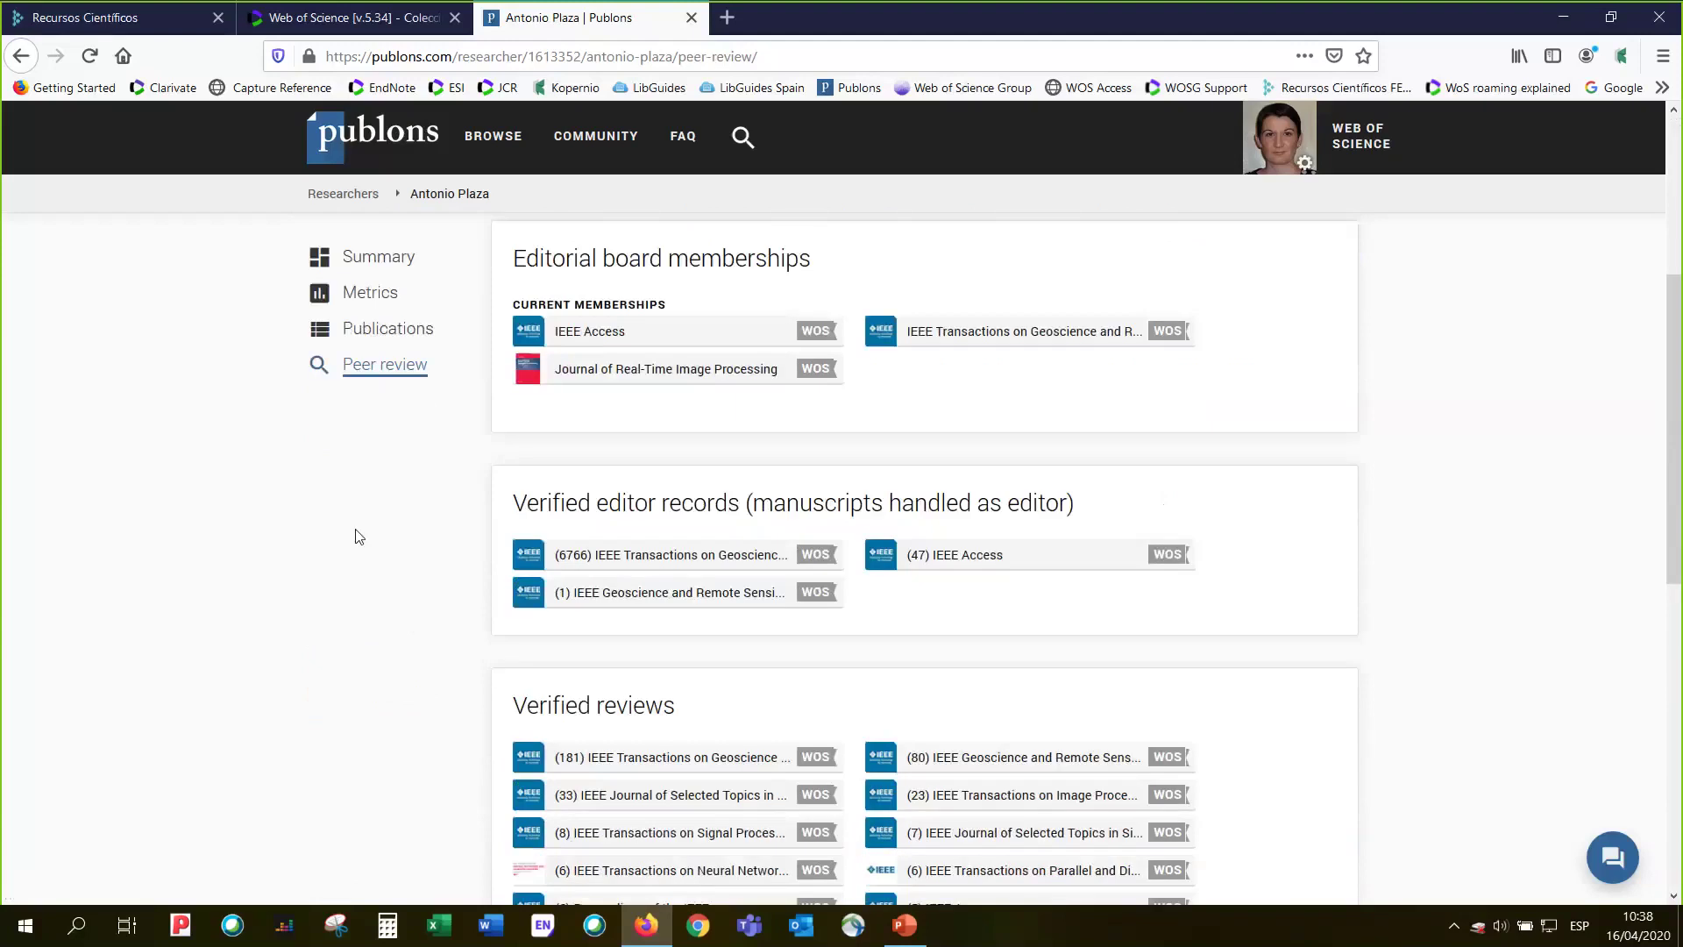
pyautogui.scroll(-2, 358, 536)
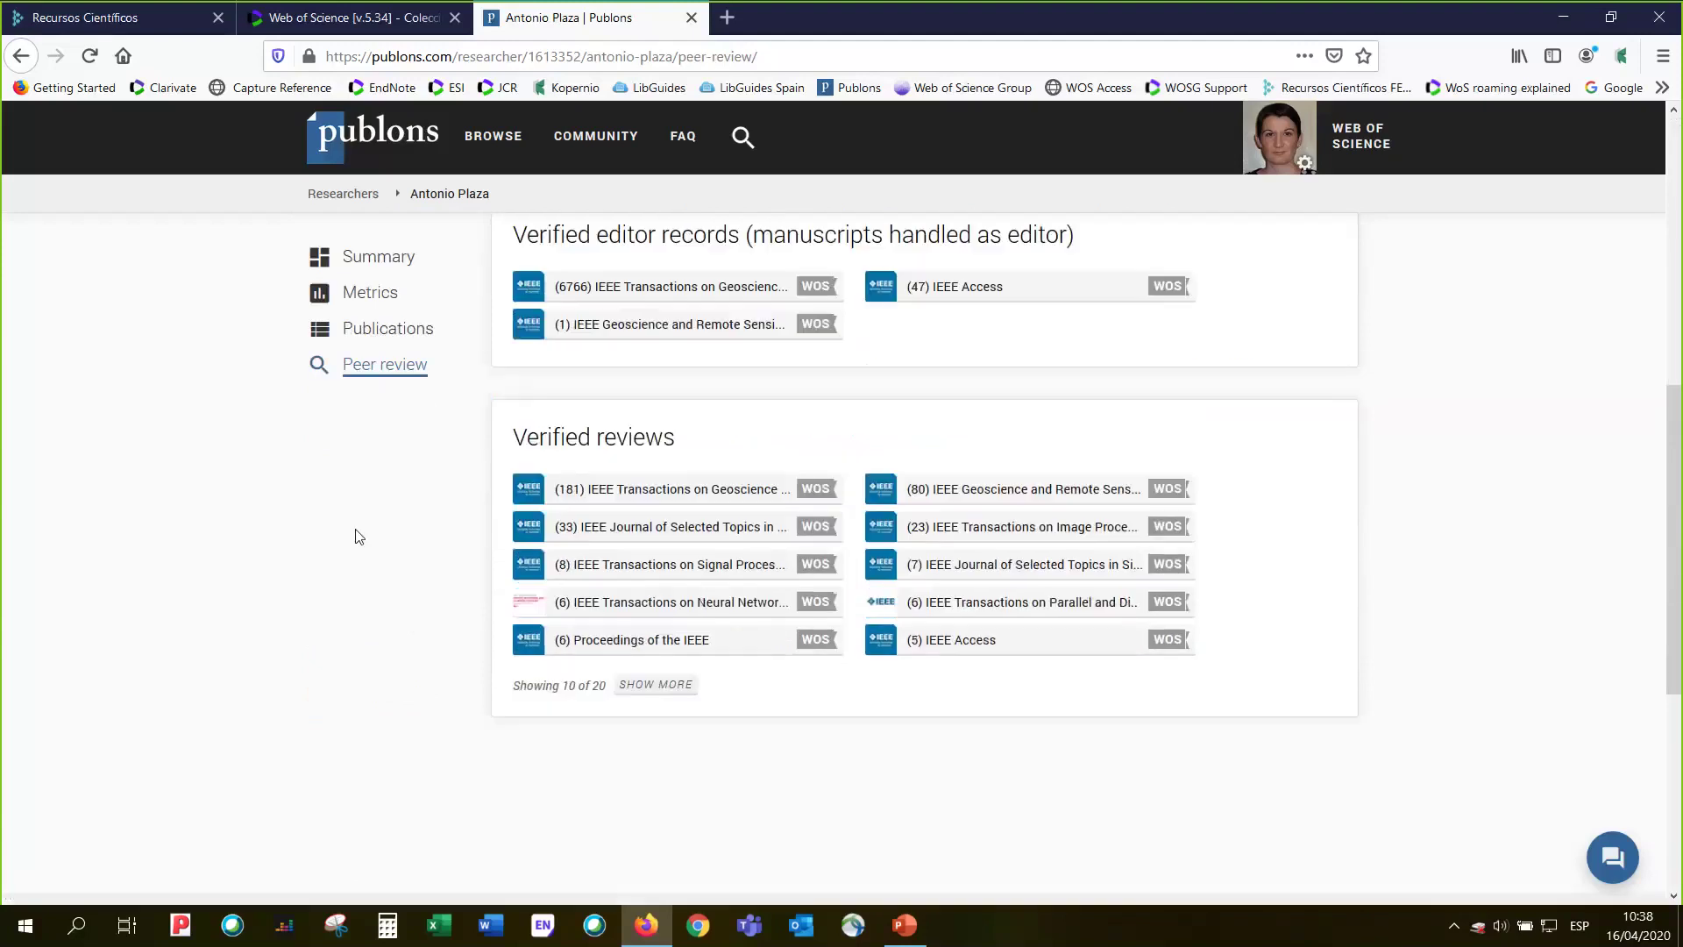
pyautogui.scroll(-2, 357, 536)
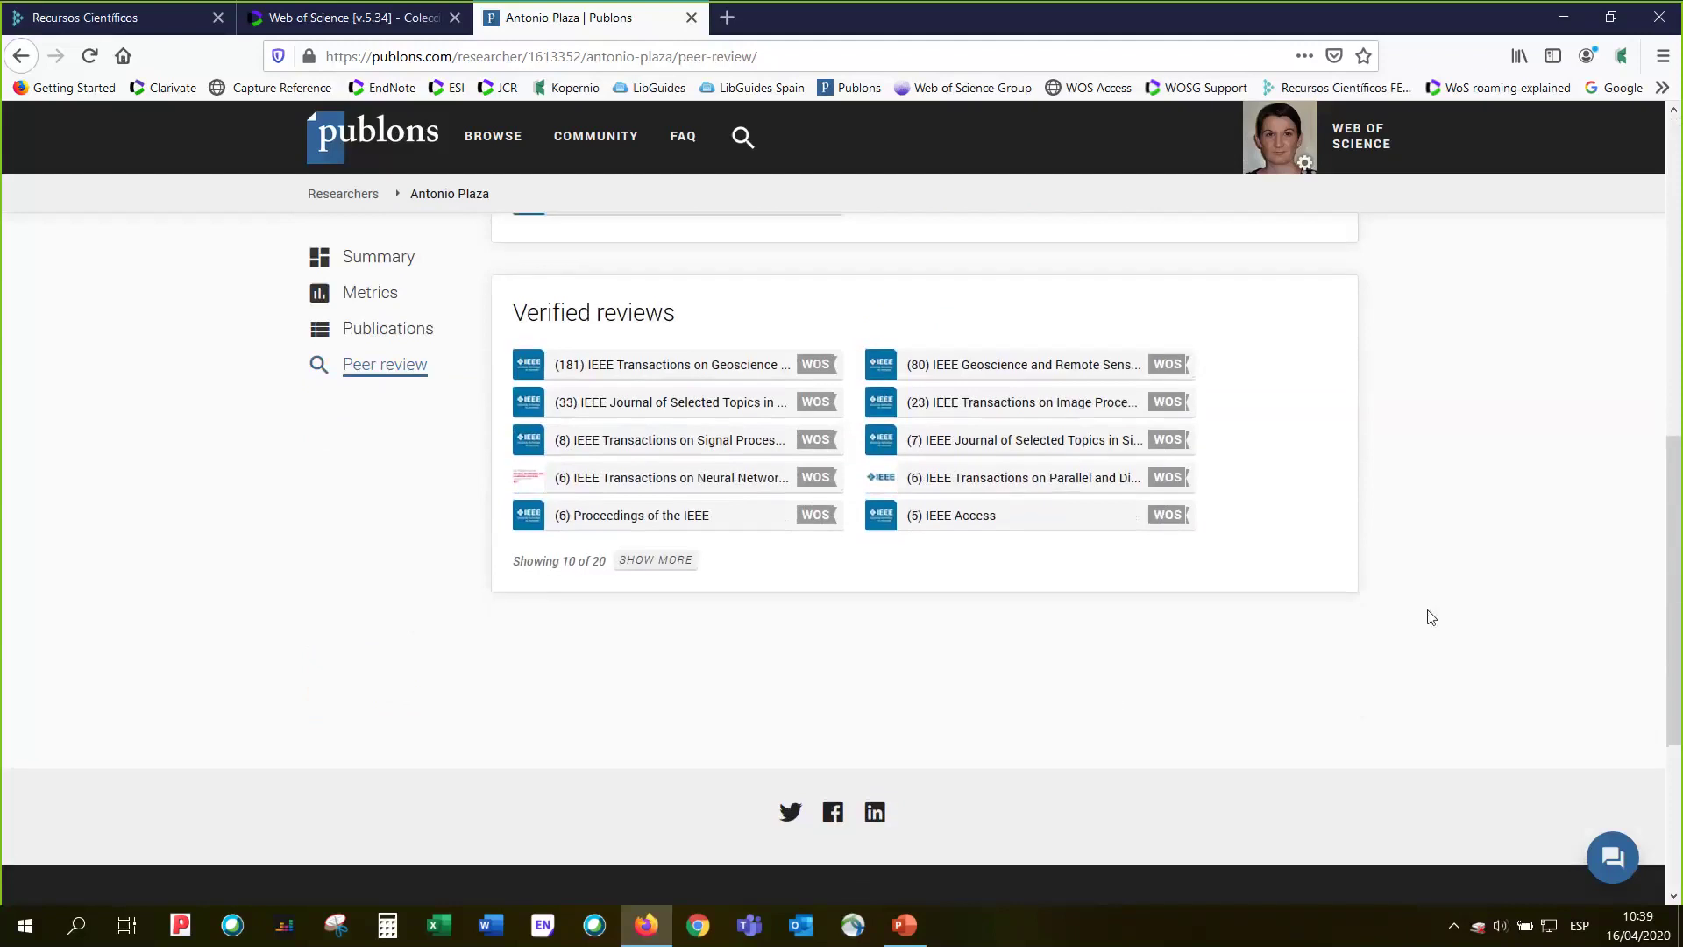
pyautogui.scroll(6, 1446, 617)
pyautogui.scroll(6, 1460, 617)
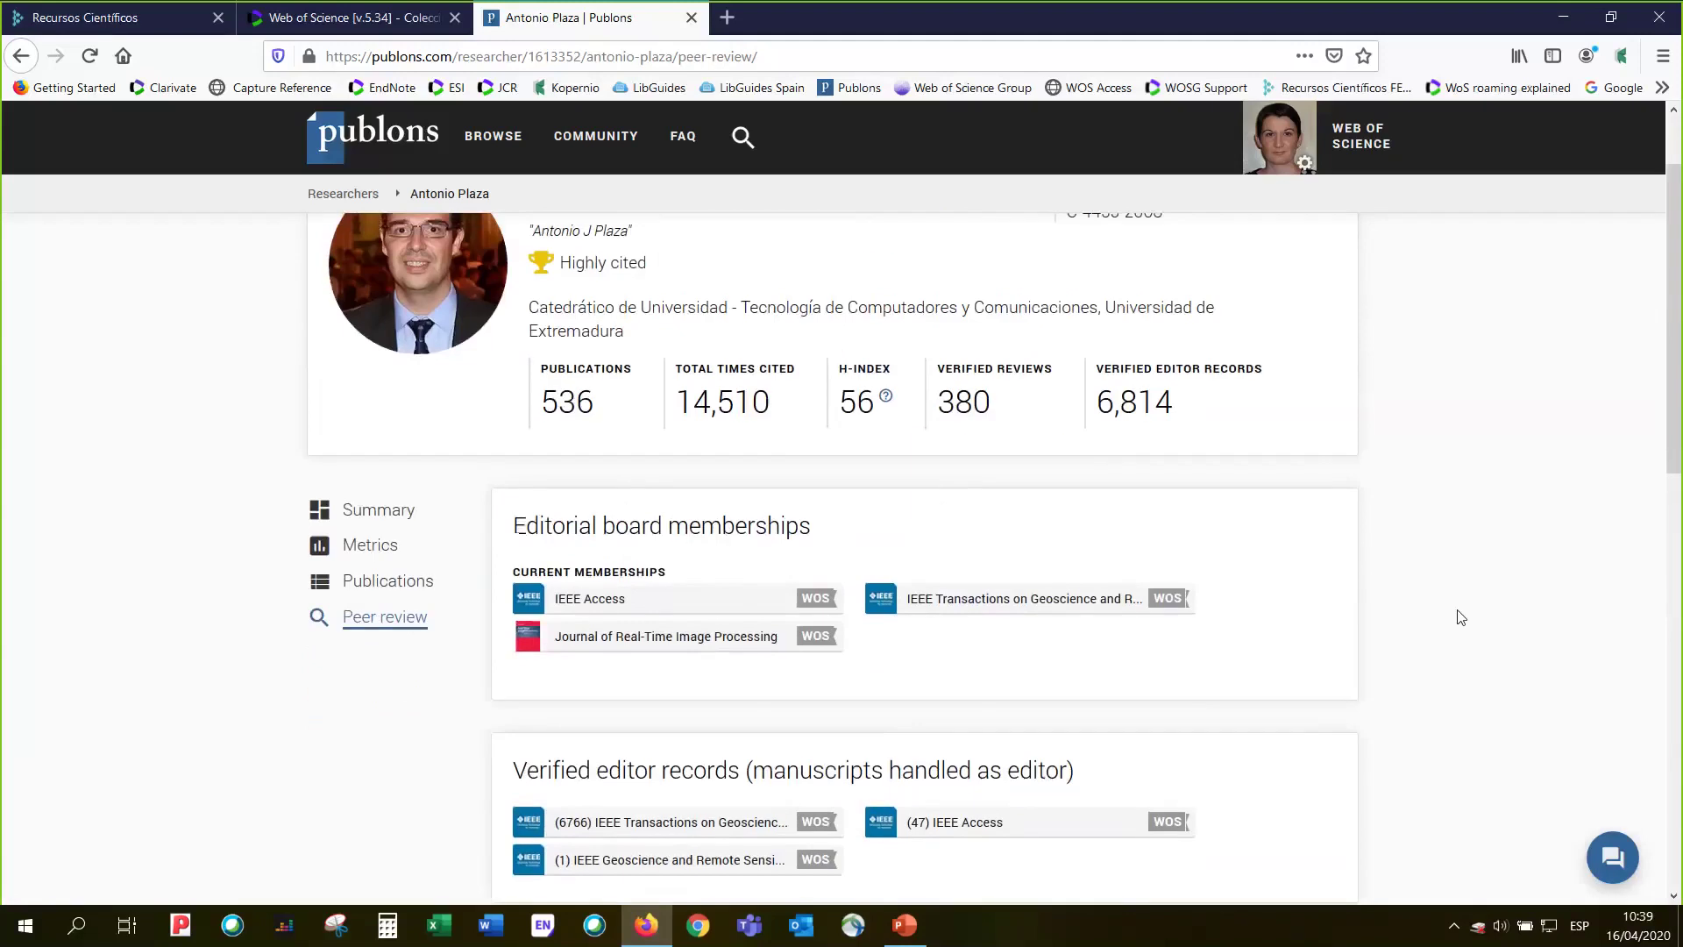
# - Show the remaining journals under Verified reviews and look over the complete list and the editor records
pyautogui.scroll(-10, 1525, 523)
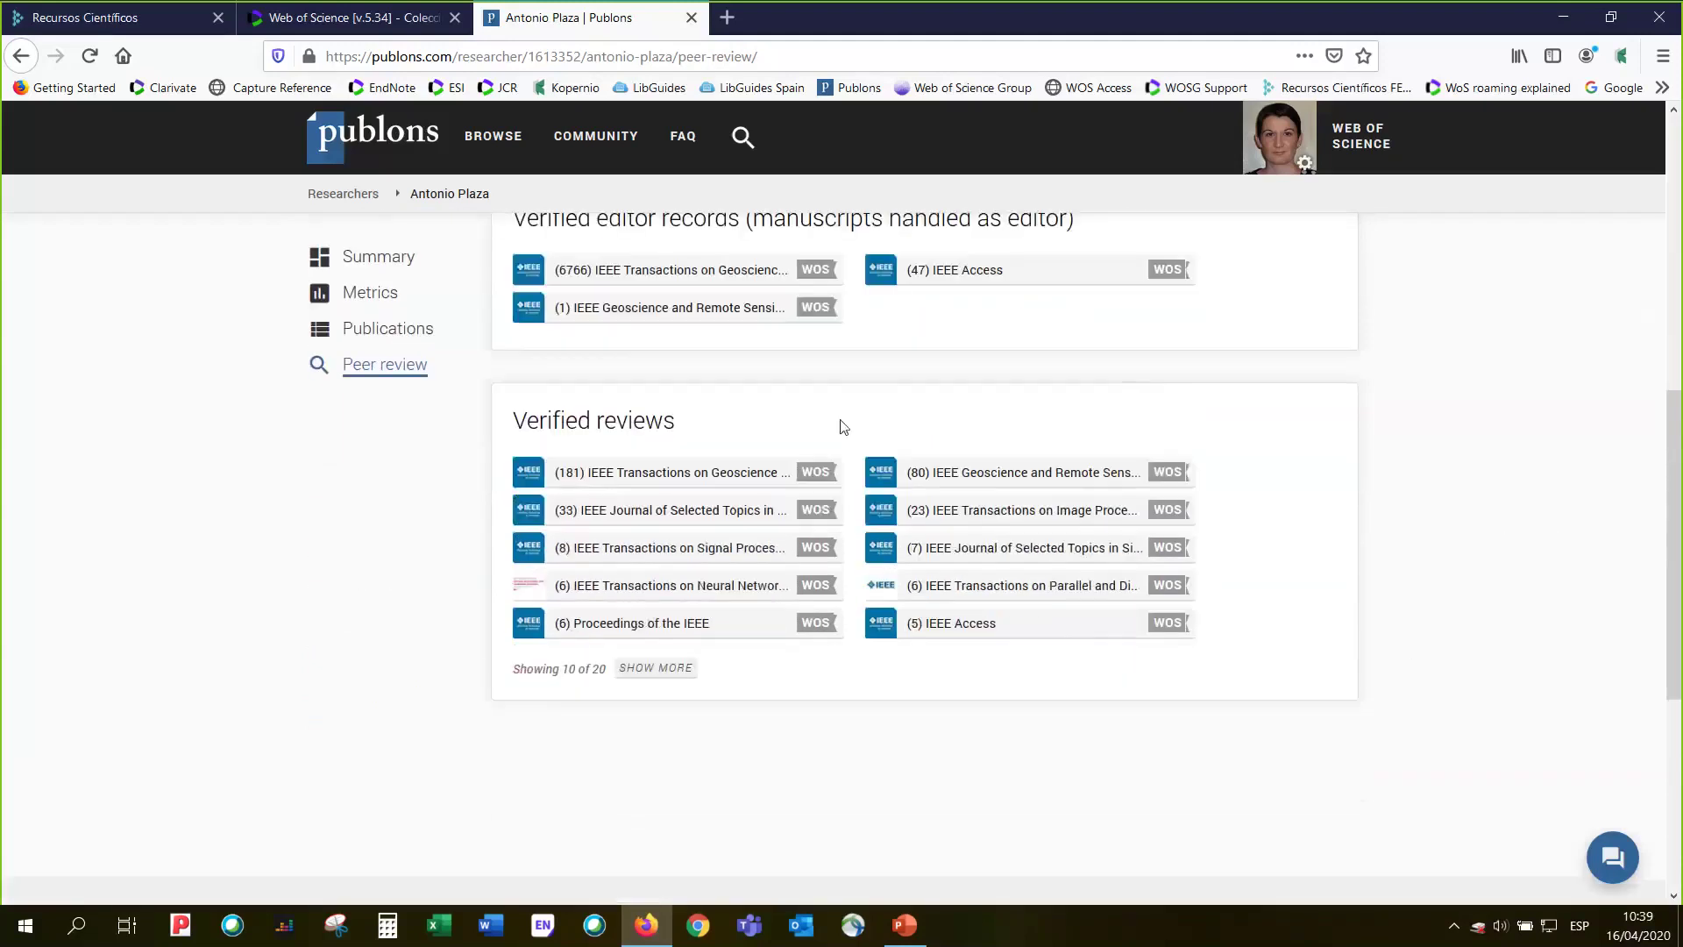
pyautogui.click(671, 676)
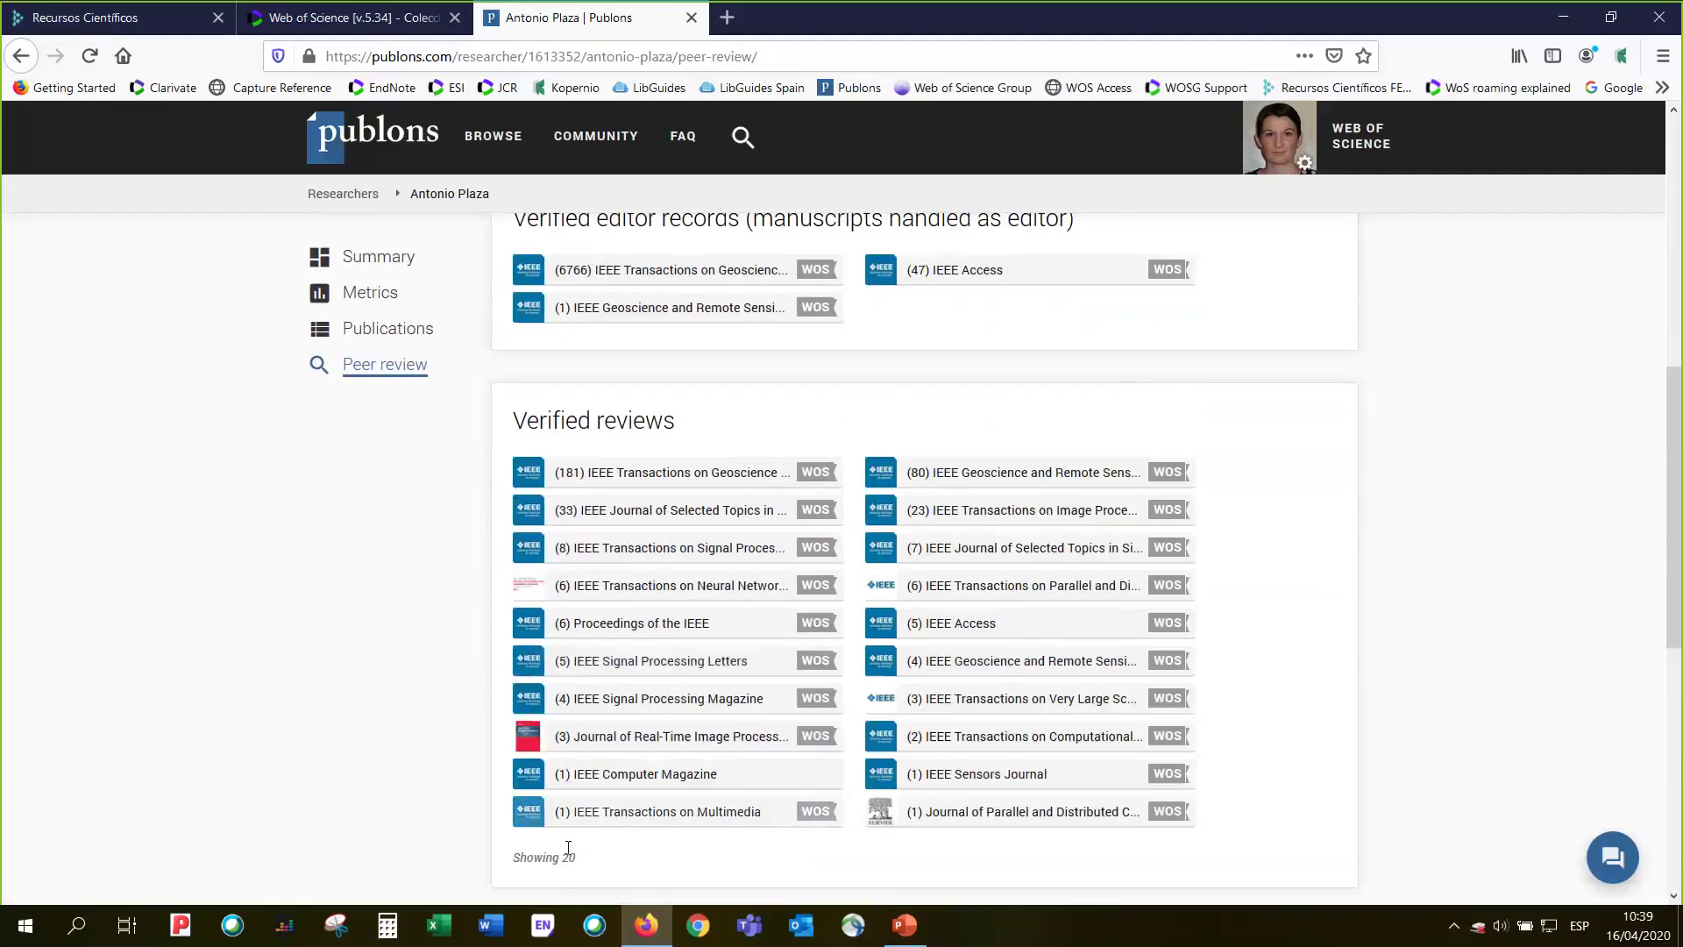
pyautogui.scroll(-2, 432, 733)
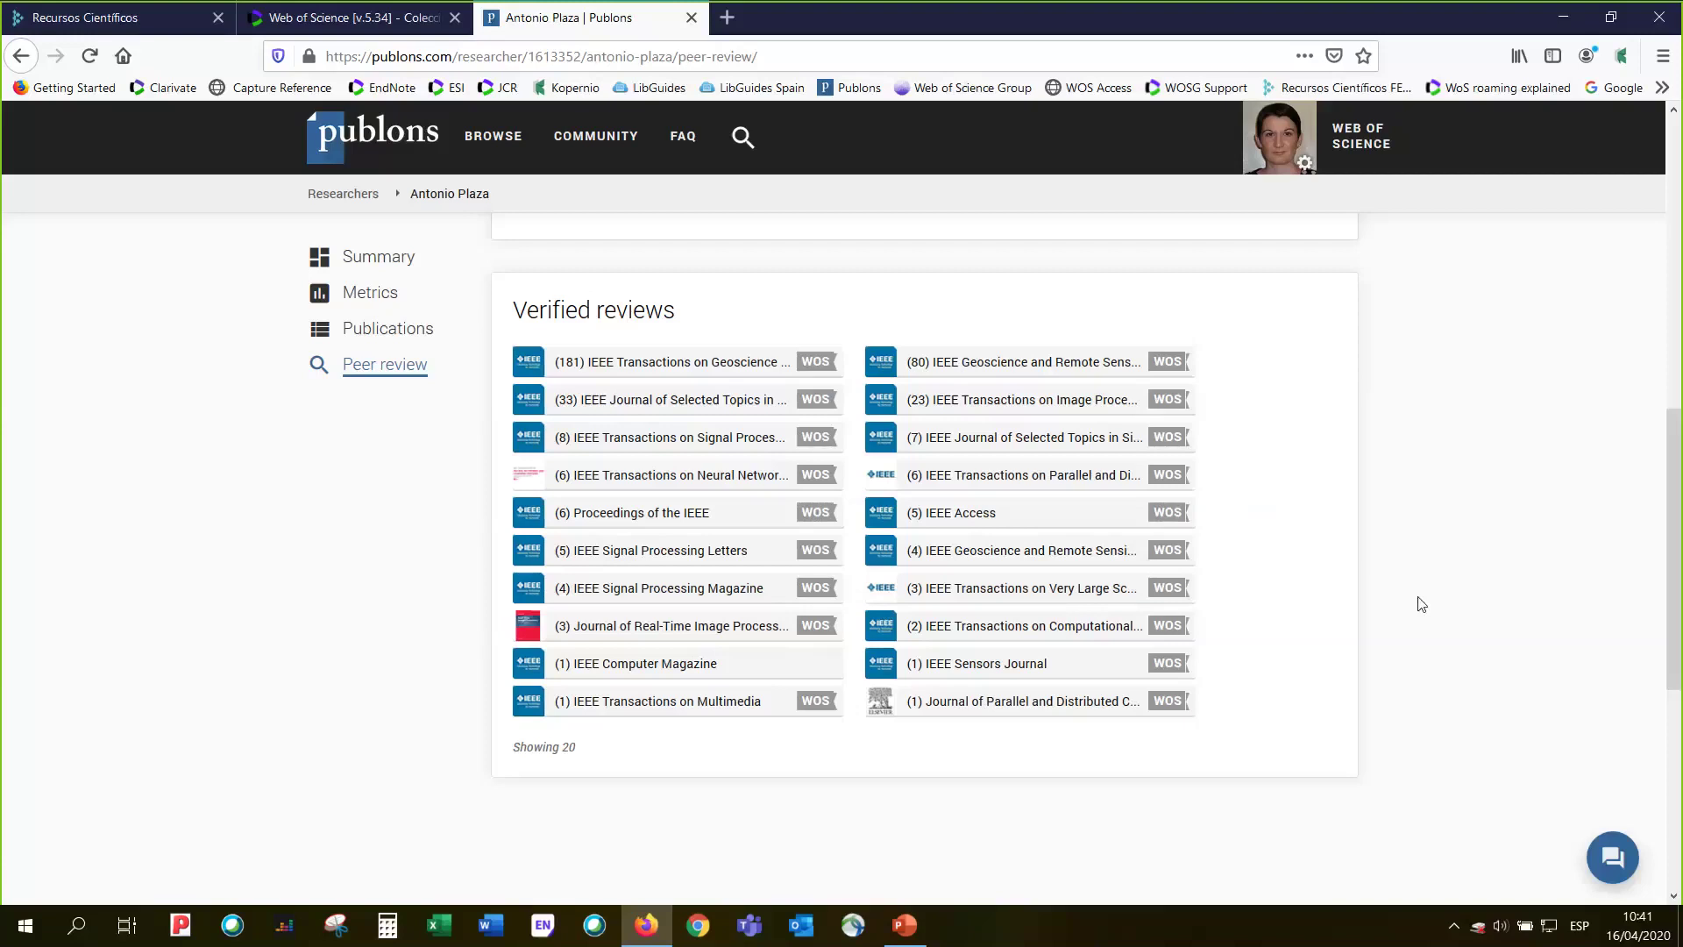
pyautogui.scroll(3, 1420, 604)
pyautogui.scroll(2, 1429, 605)
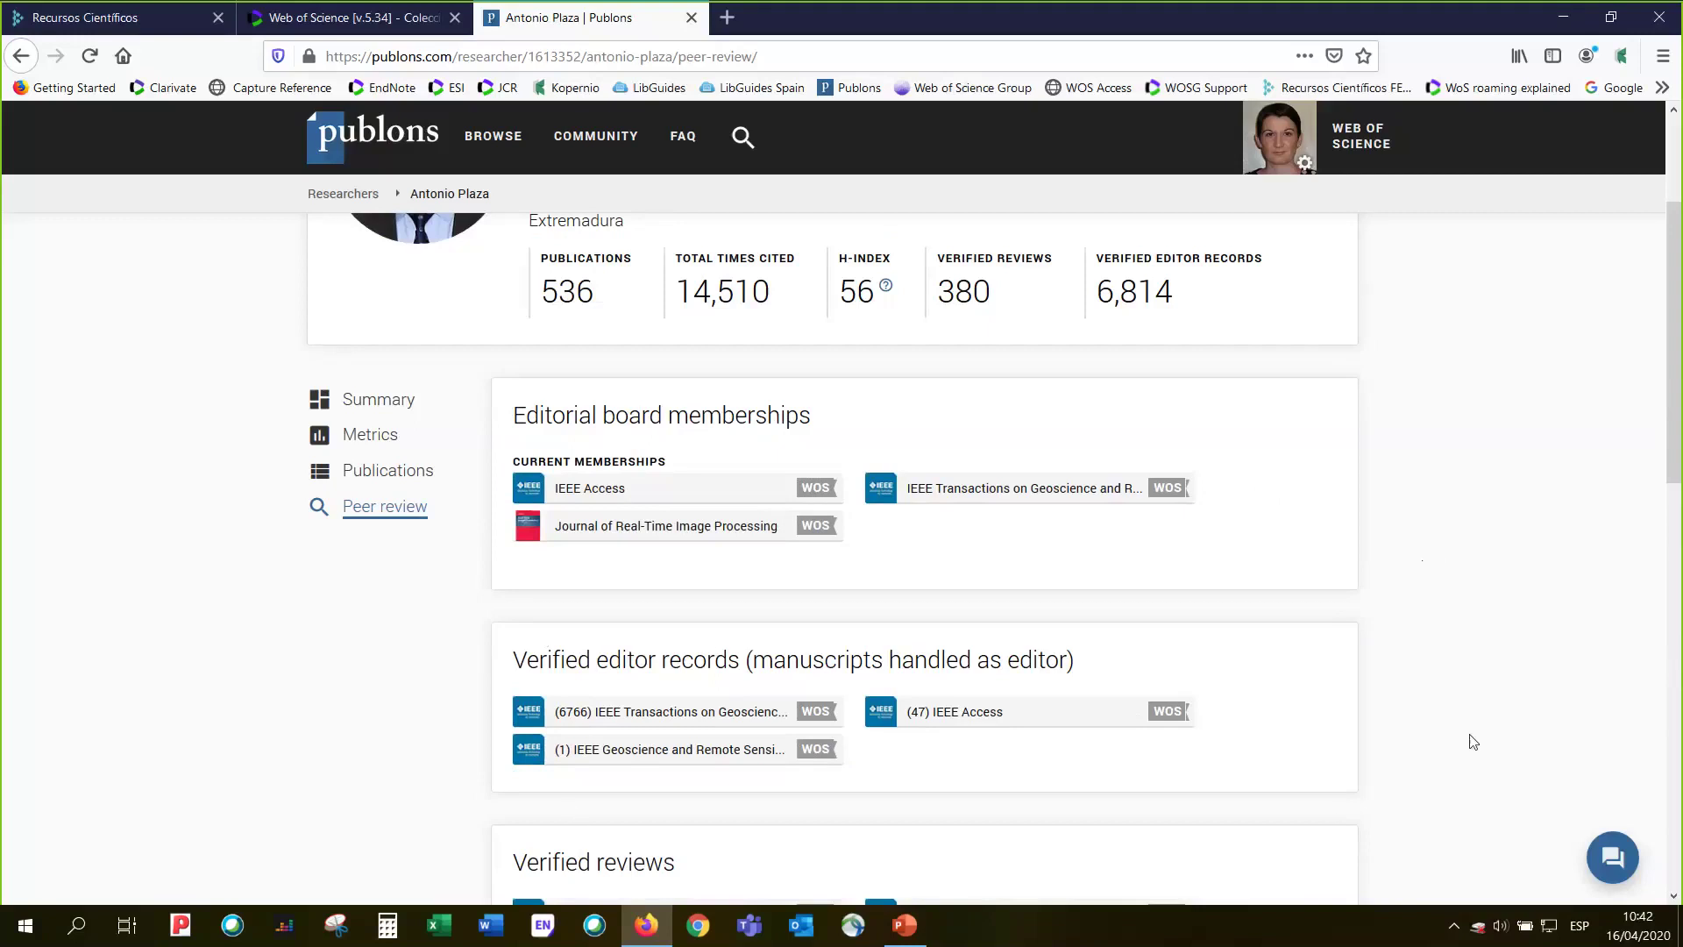
# - Open the researcher's metrics and inspect the yearly publications, times cited and reviews in the impact over time charts
pyautogui.scroll(-2, 1472, 742)
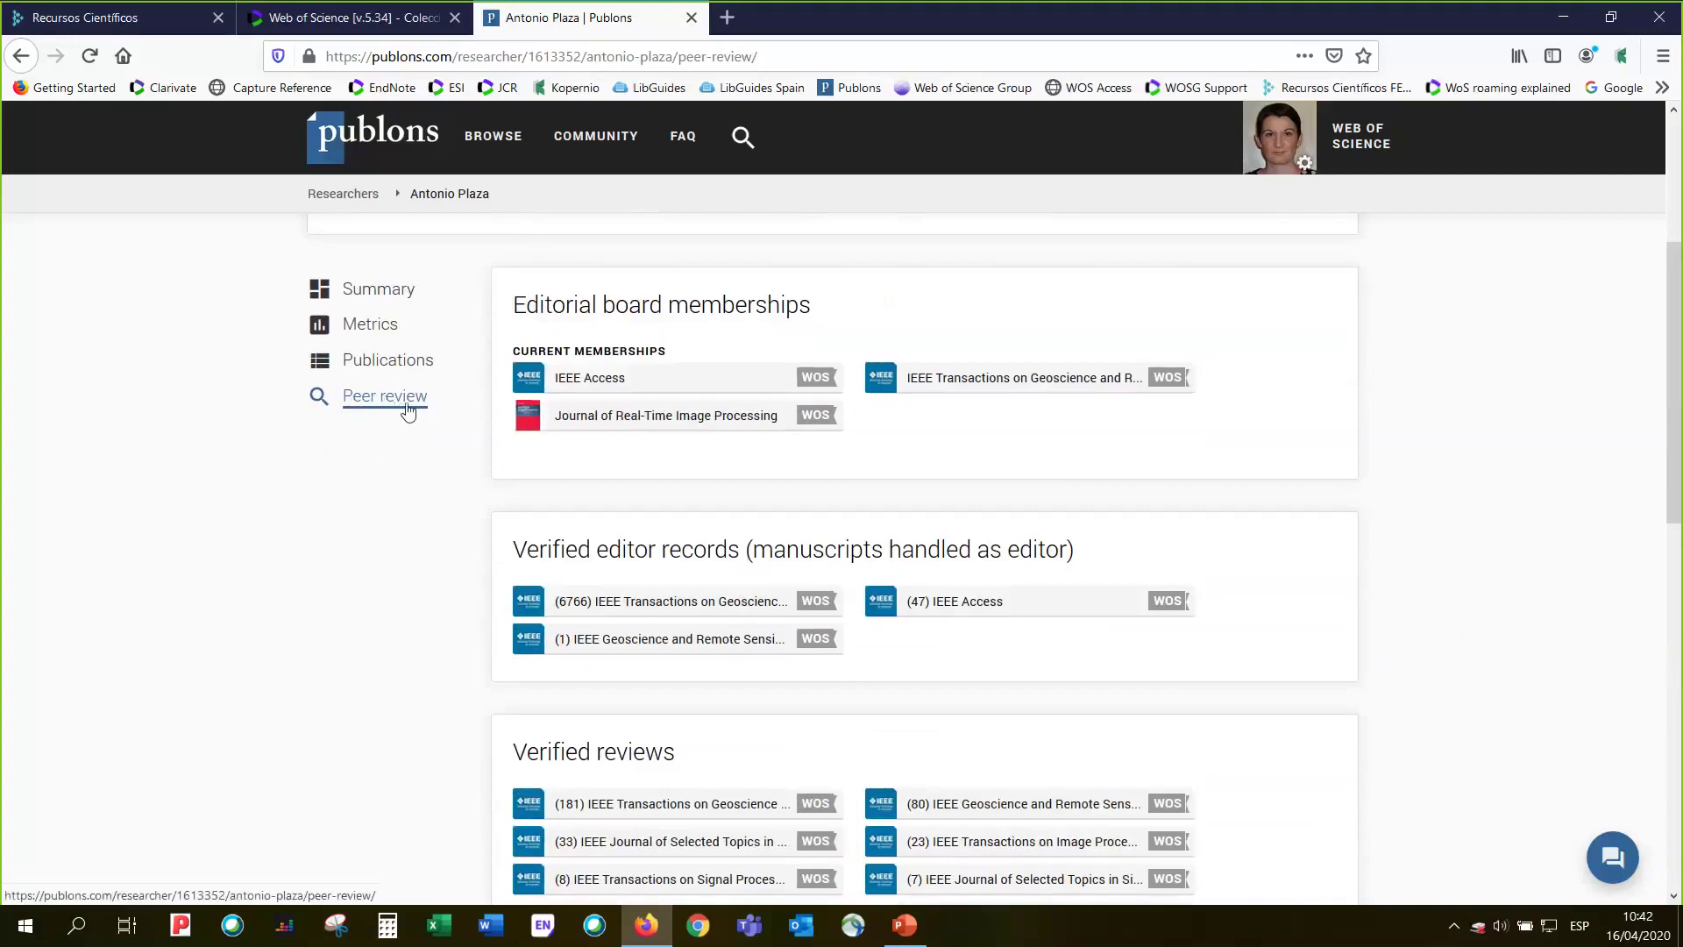
pyautogui.click(369, 335)
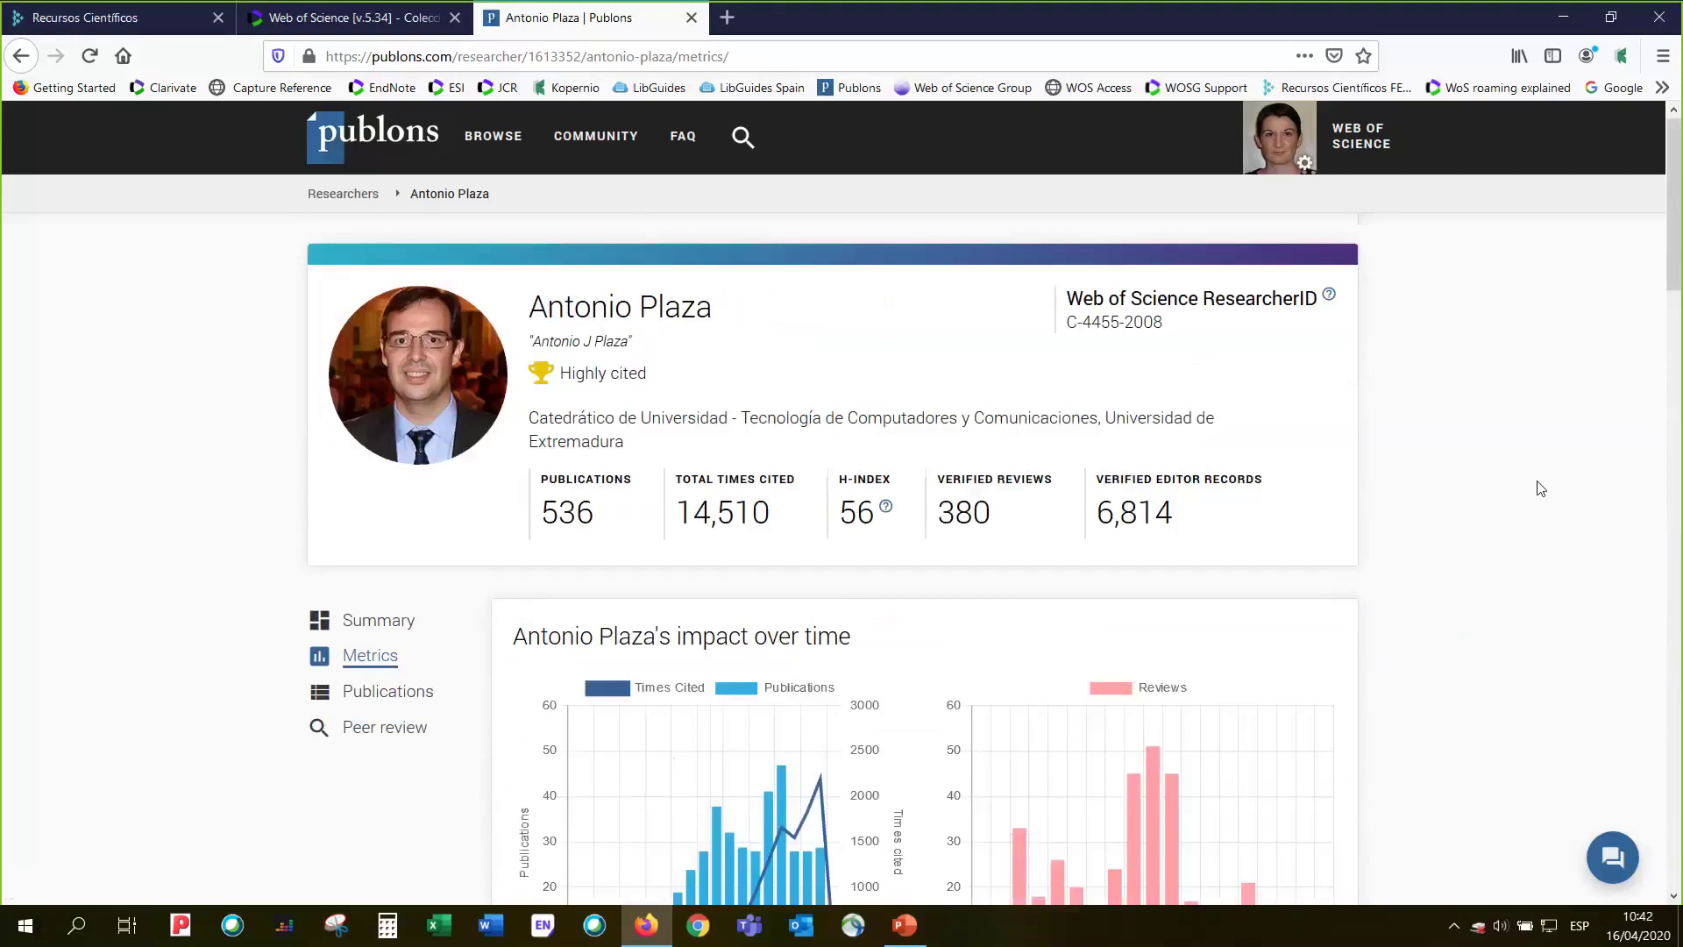
pyautogui.scroll(-2, 1541, 488)
pyautogui.scroll(-1, 1538, 488)
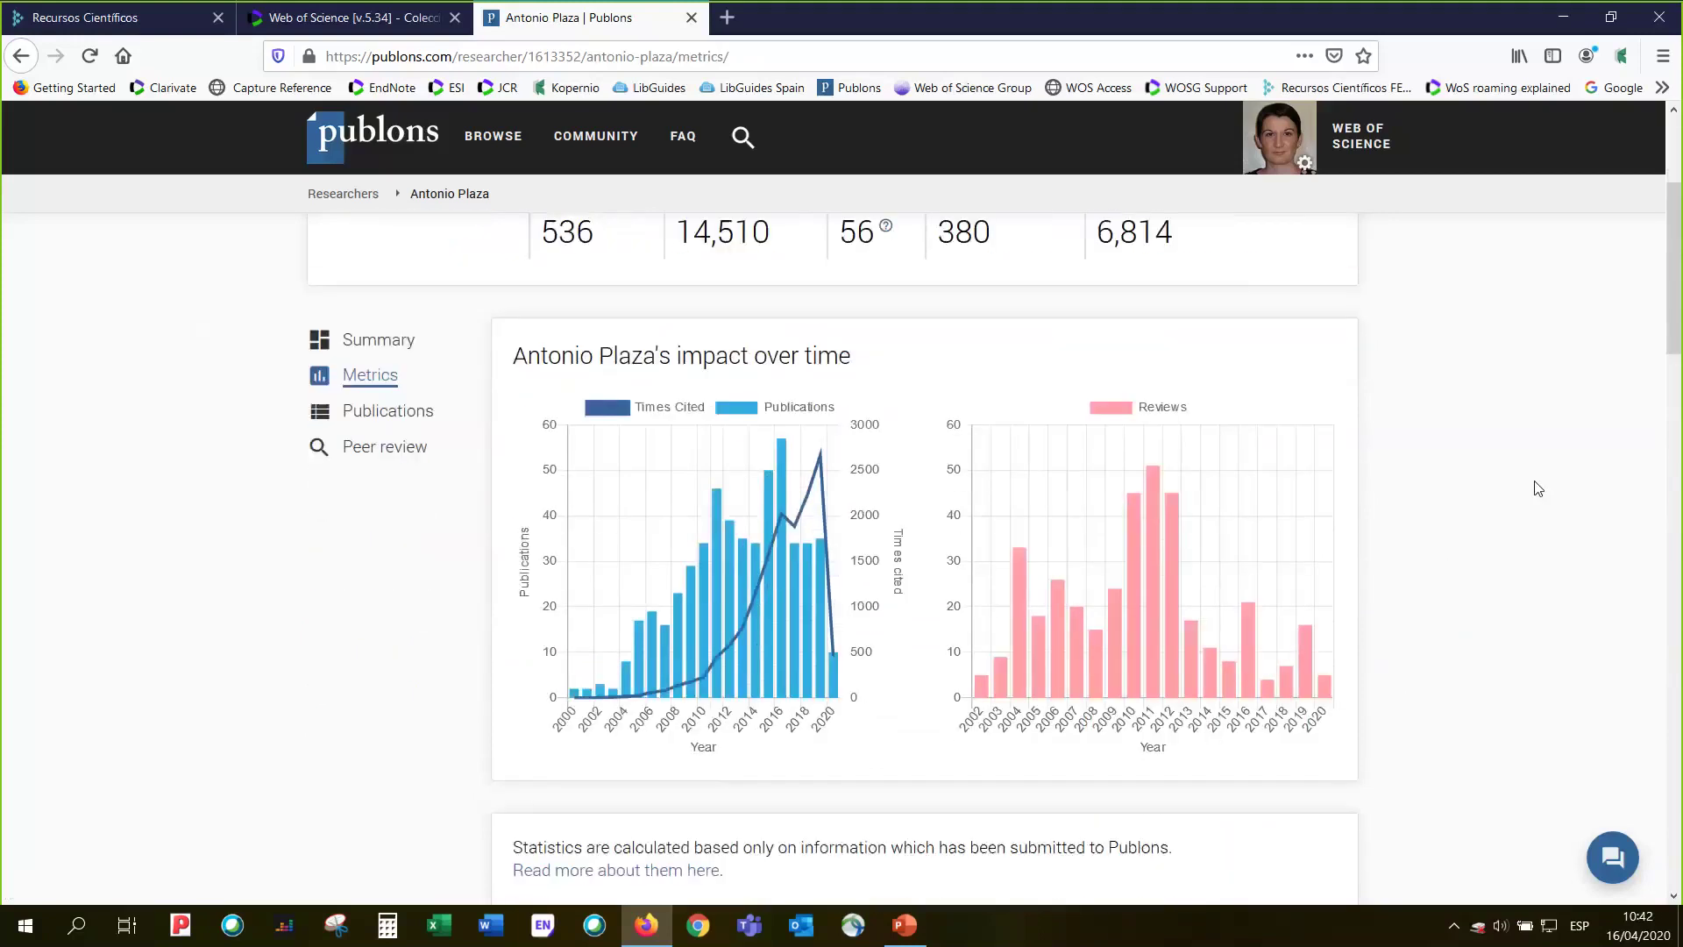
pyautogui.moveTo(763, 546)
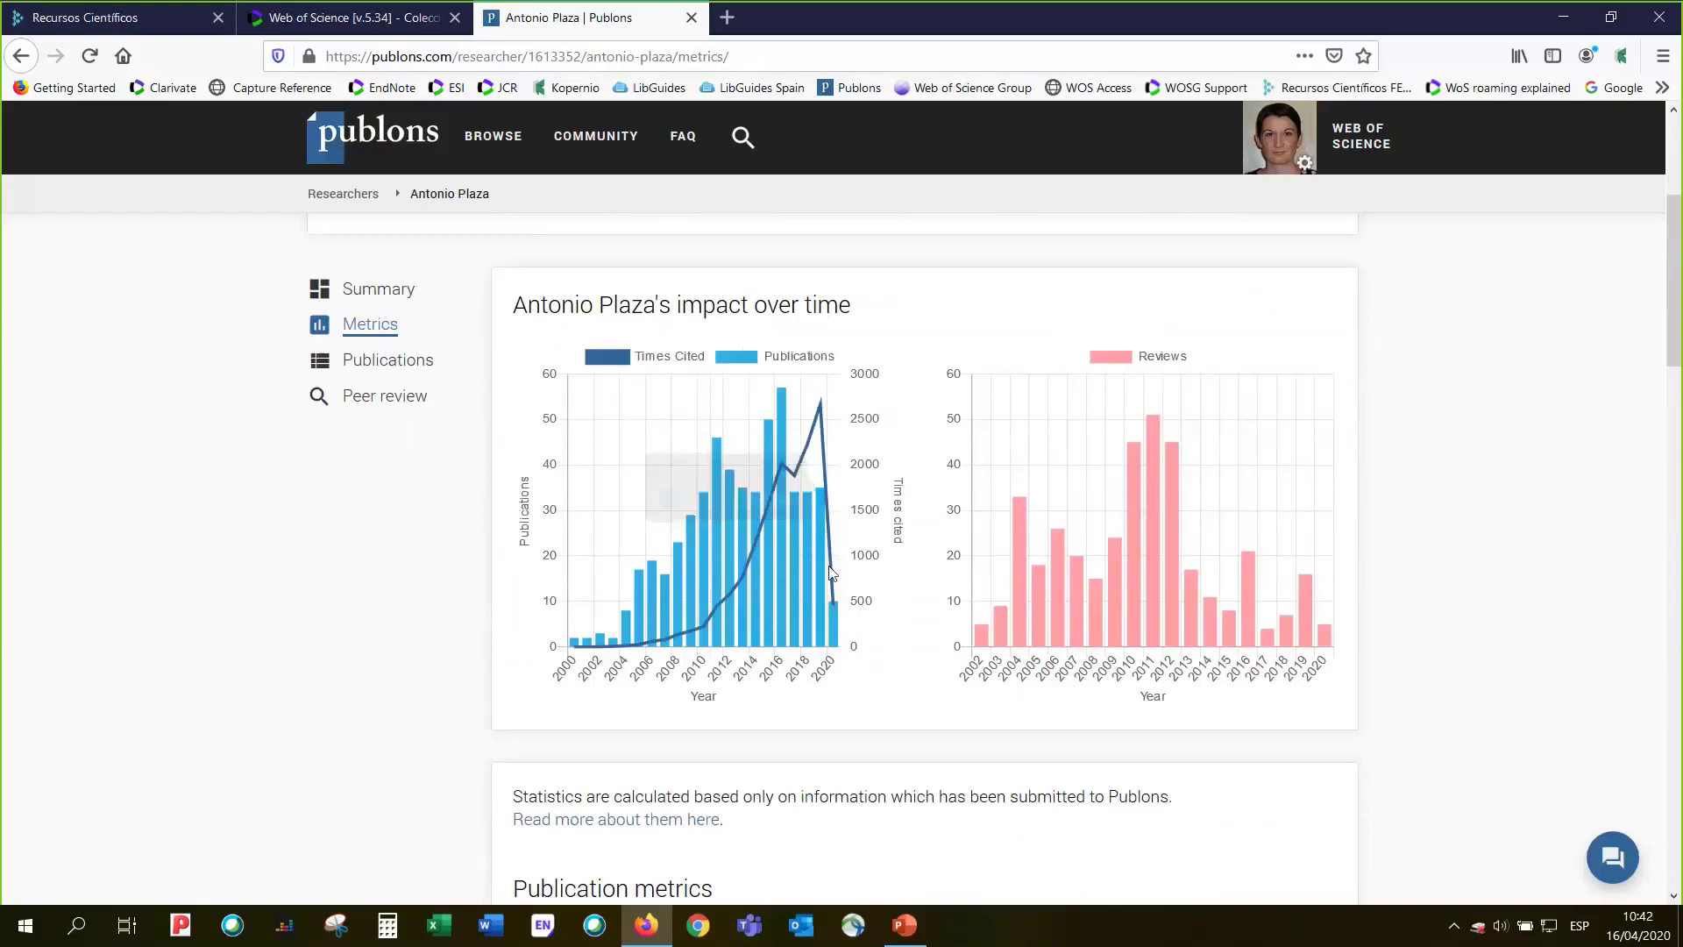
pyautogui.moveTo(824, 608)
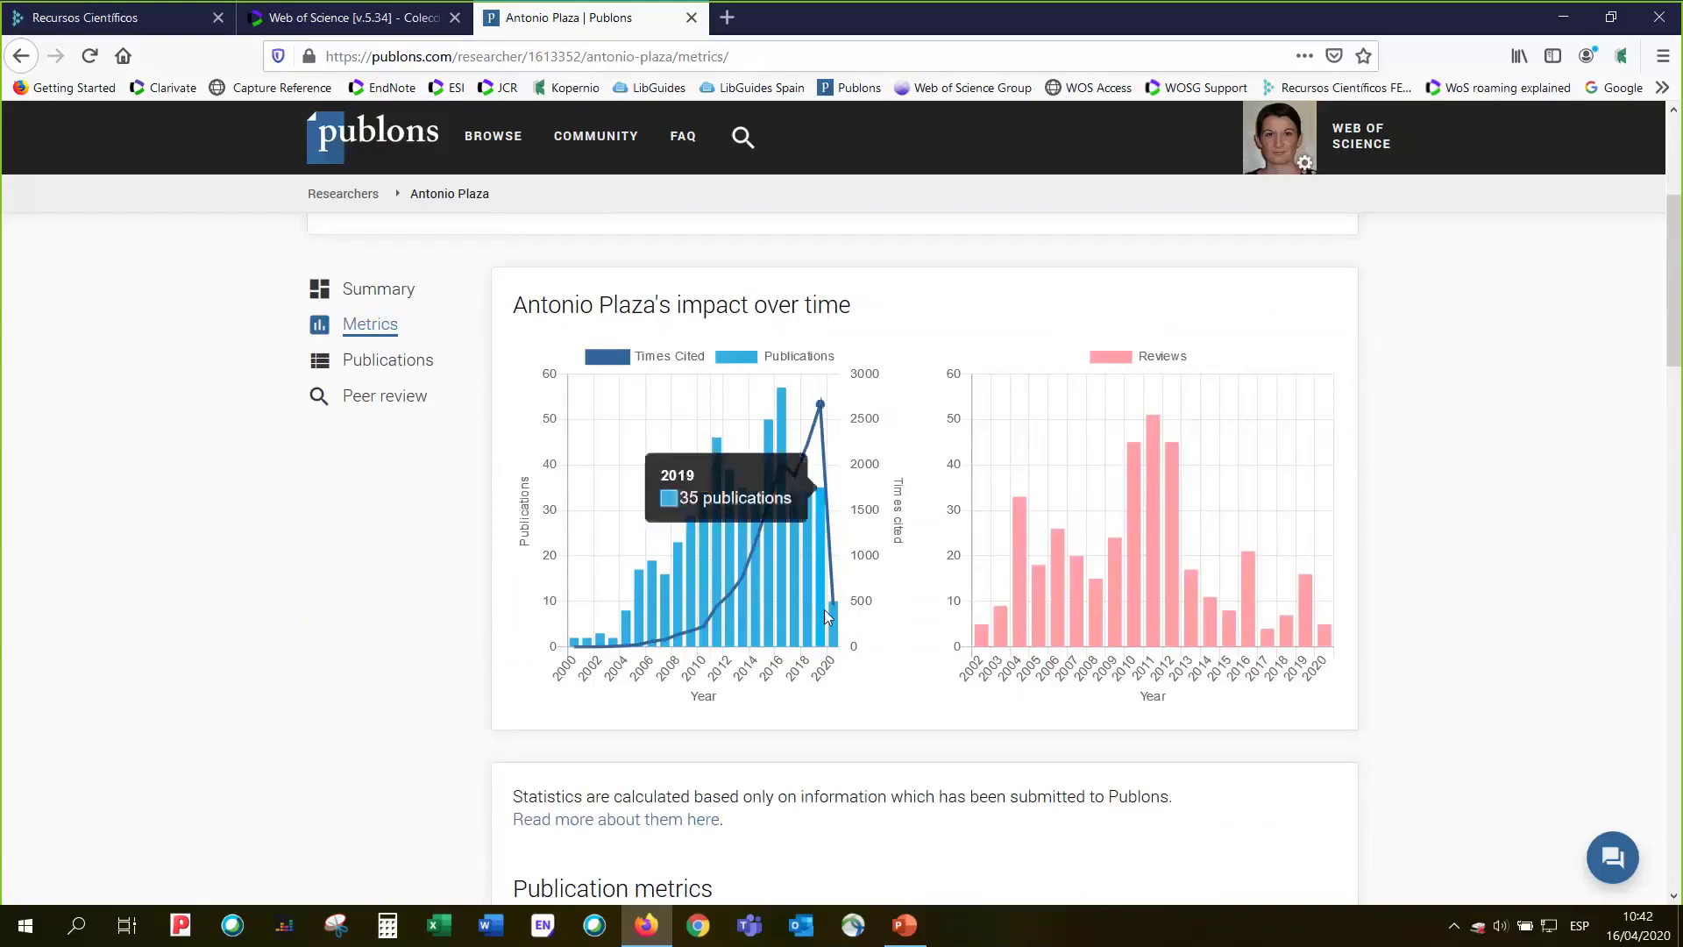
pyautogui.moveTo(679, 622)
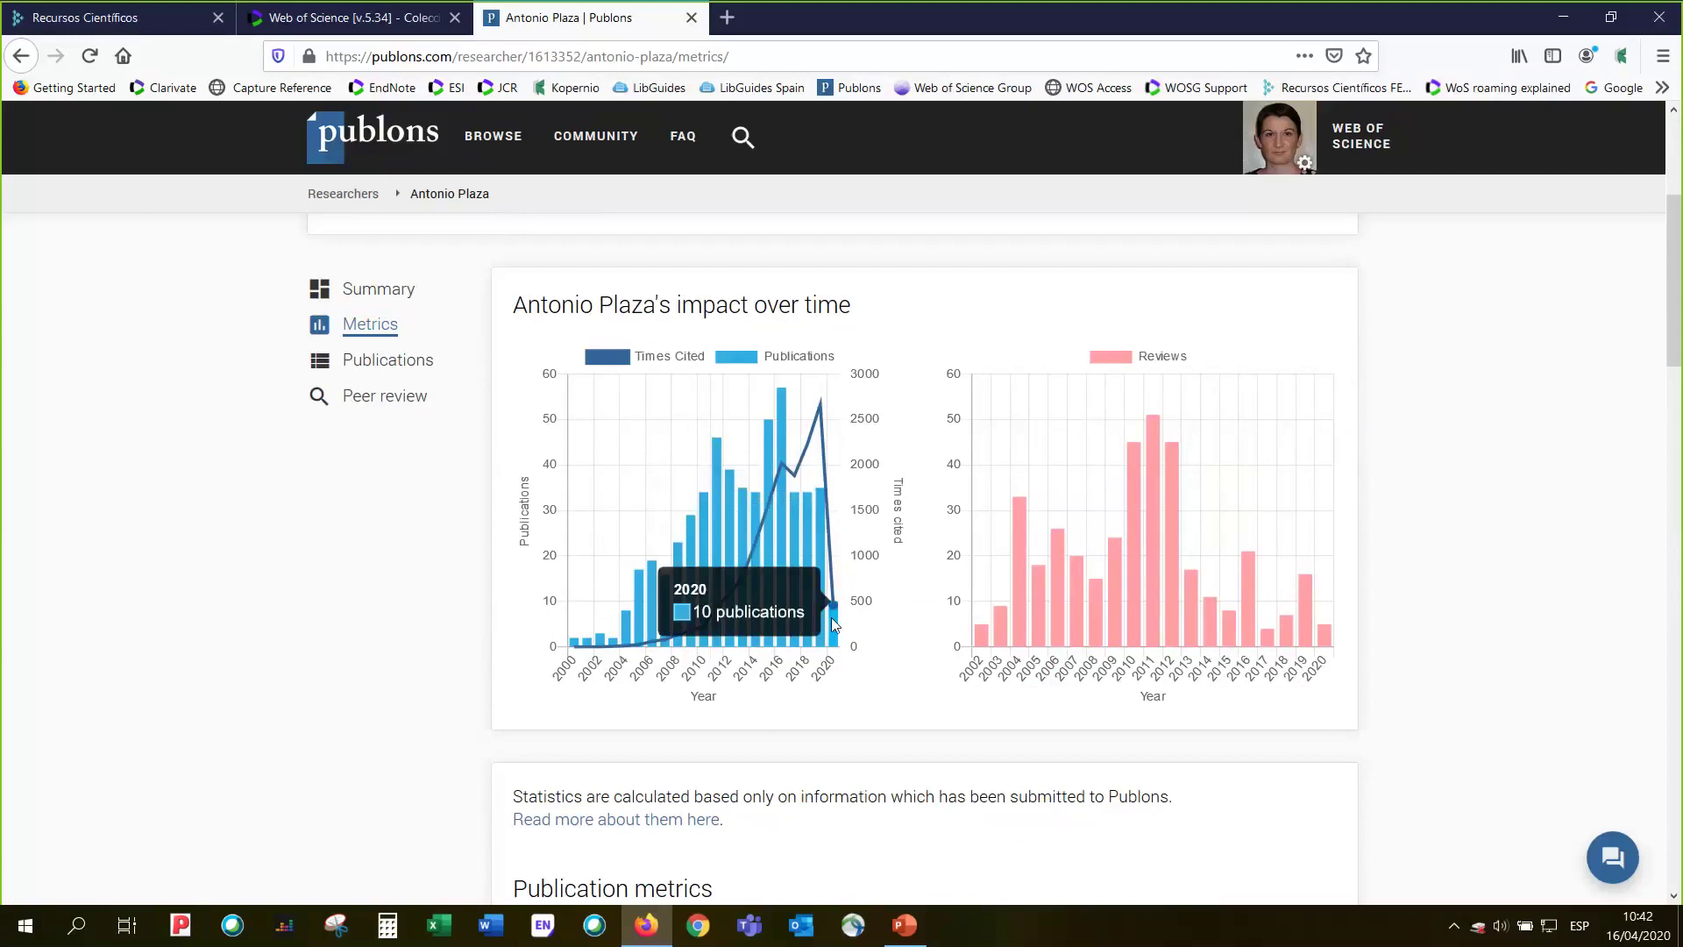
pyautogui.moveTo(597, 651)
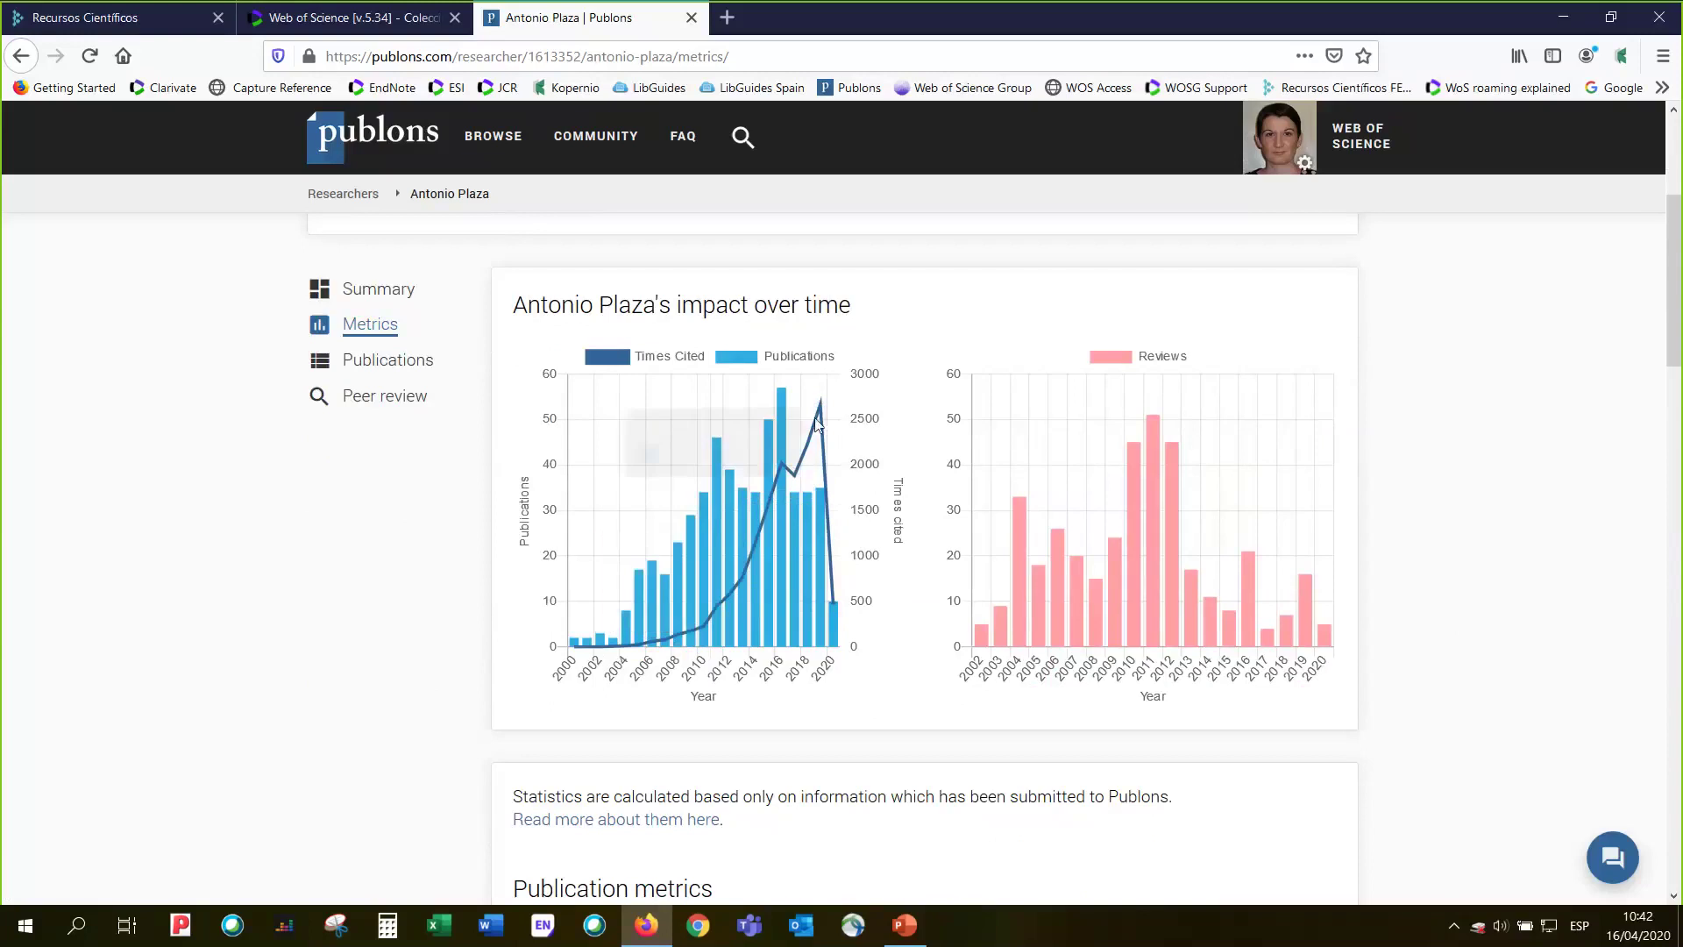
pyautogui.moveTo(821, 405)
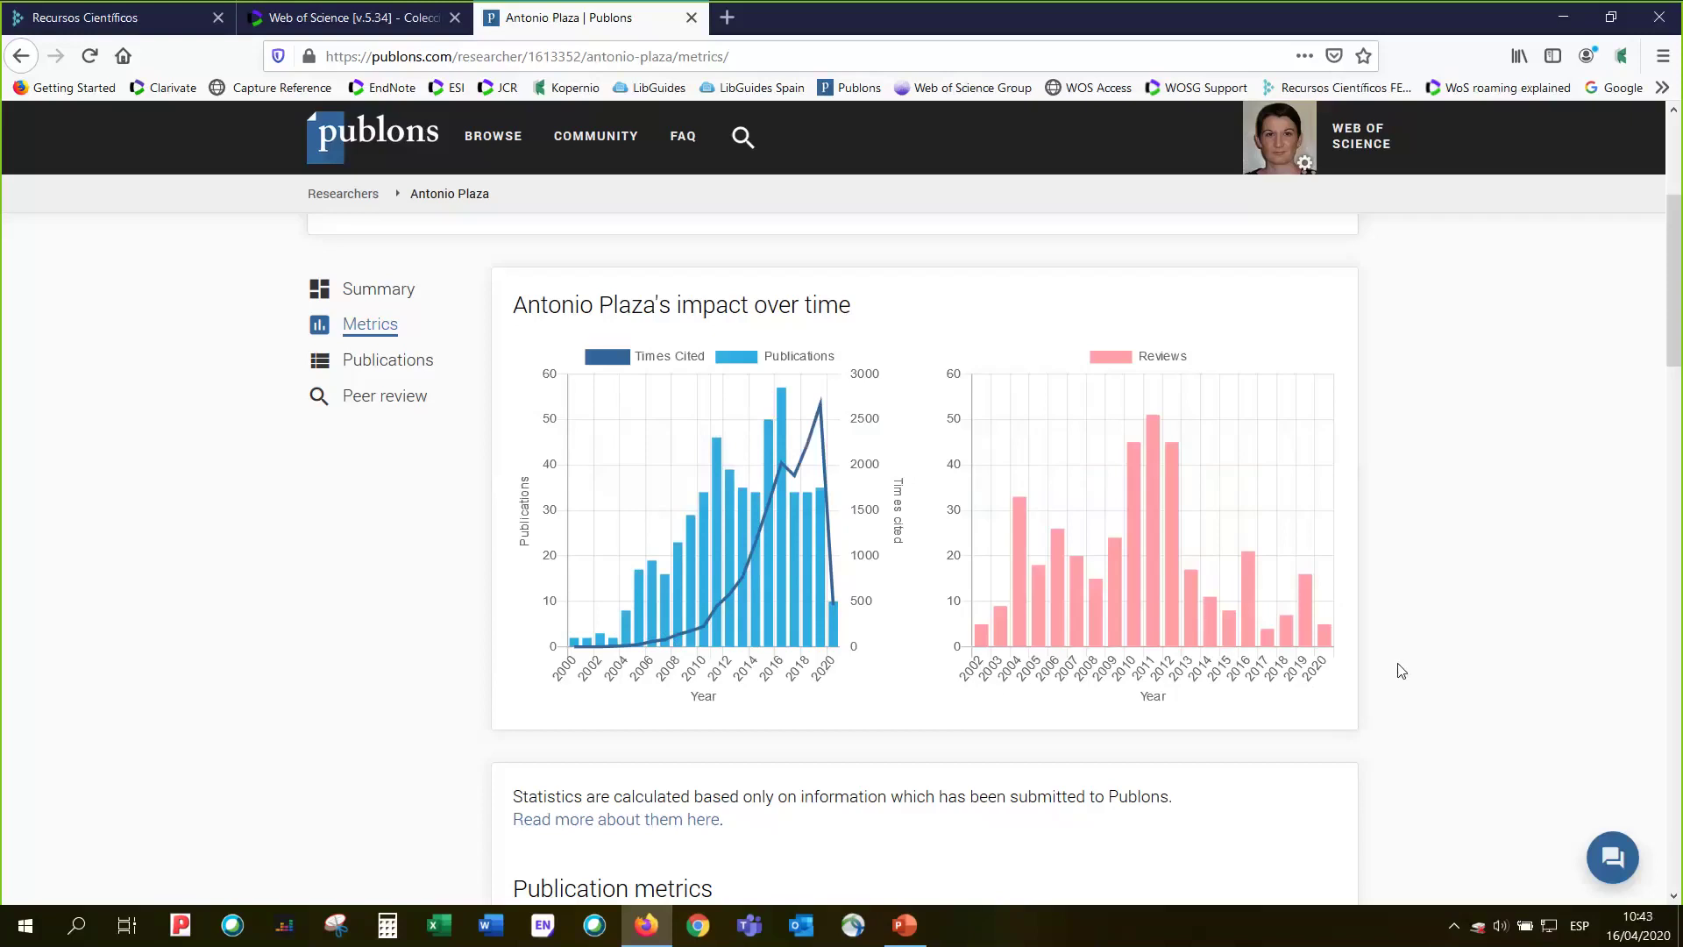
pyautogui.moveTo(1137, 622)
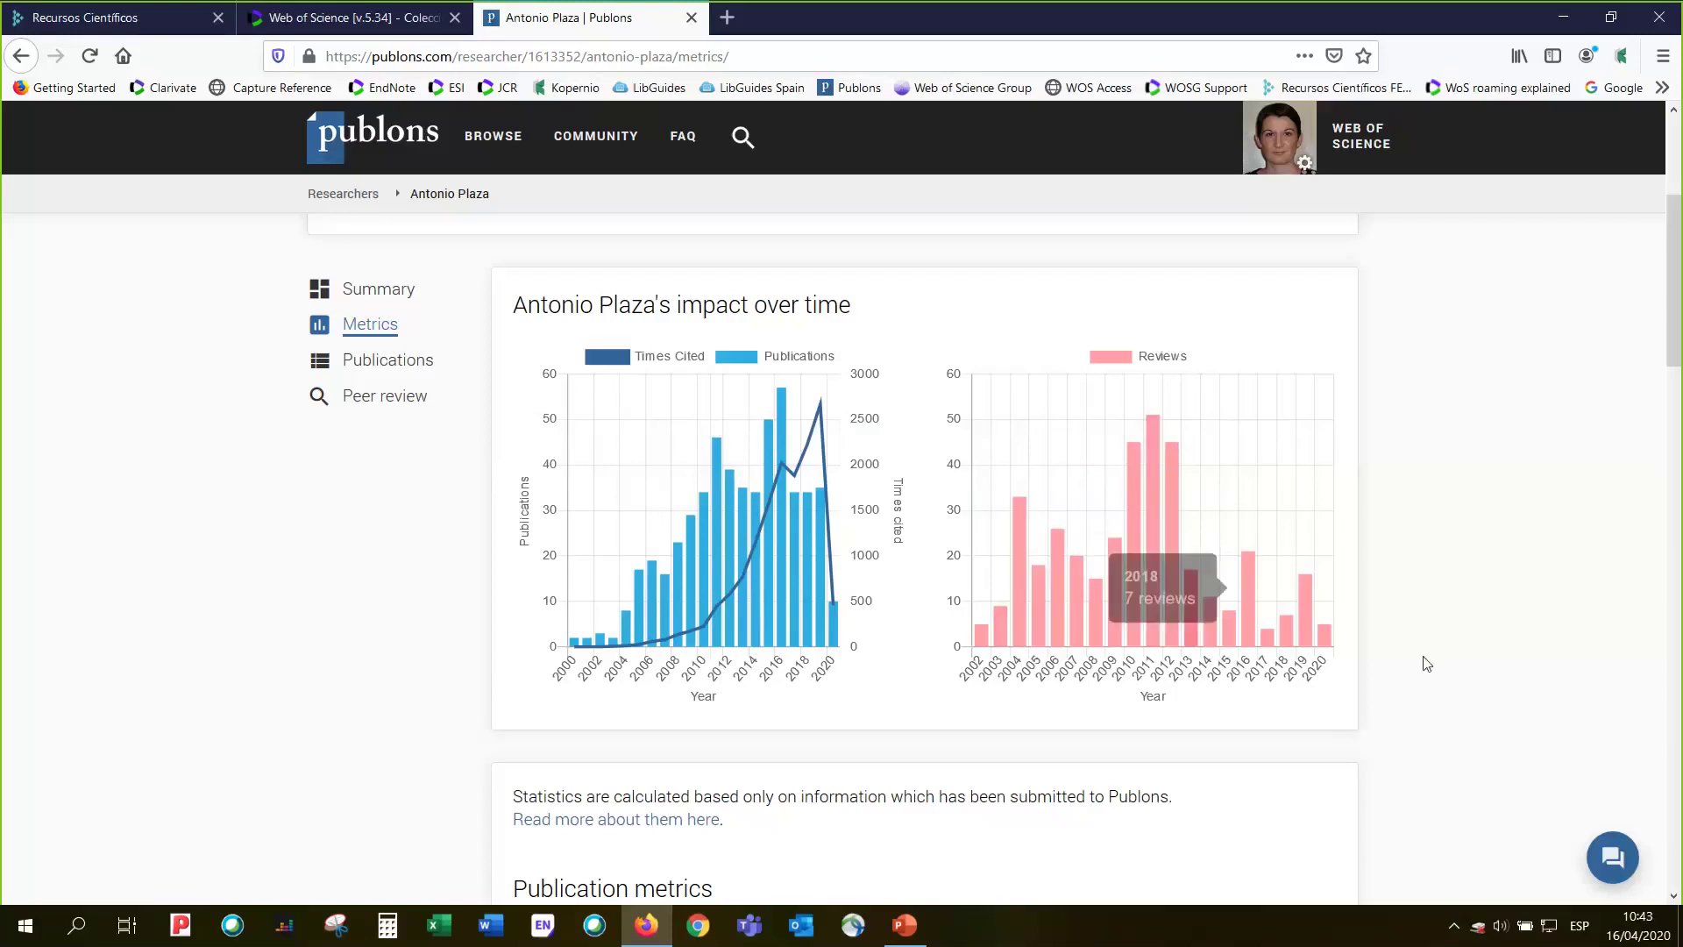
# - Examine the publication metrics, the review metrics and the Reviews per month chart below the impact charts
pyautogui.scroll(-1, 1432, 668)
pyautogui.scroll(-1, 1431, 668)
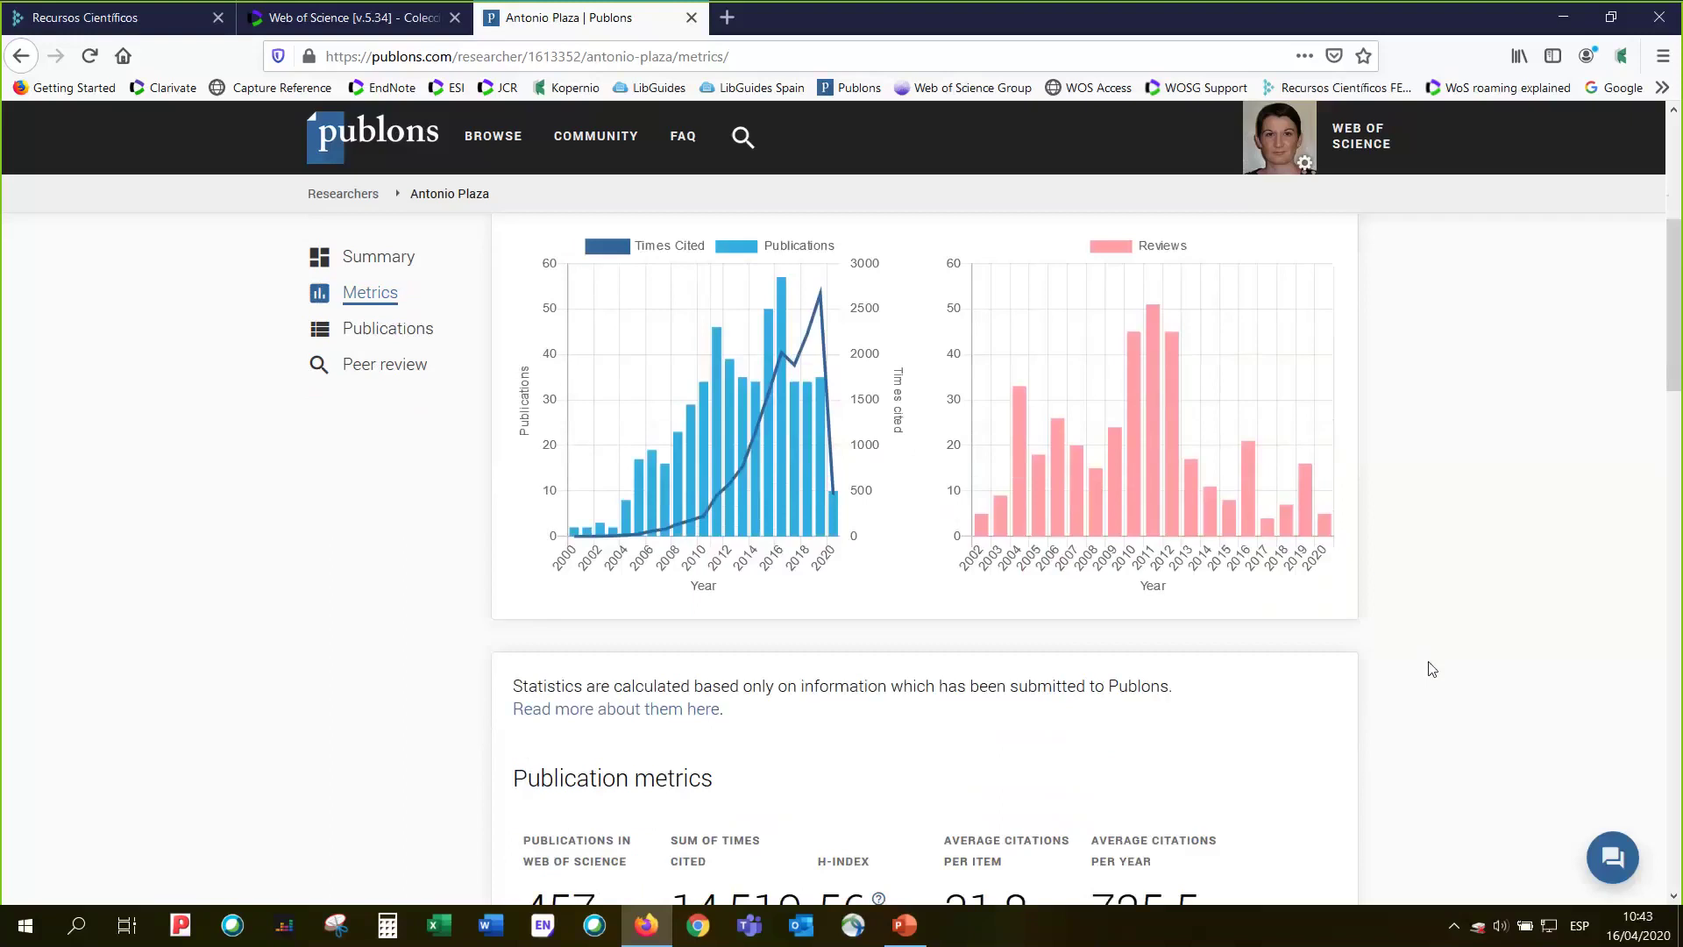
pyautogui.scroll(-1, 1431, 667)
pyautogui.scroll(3, 1431, 668)
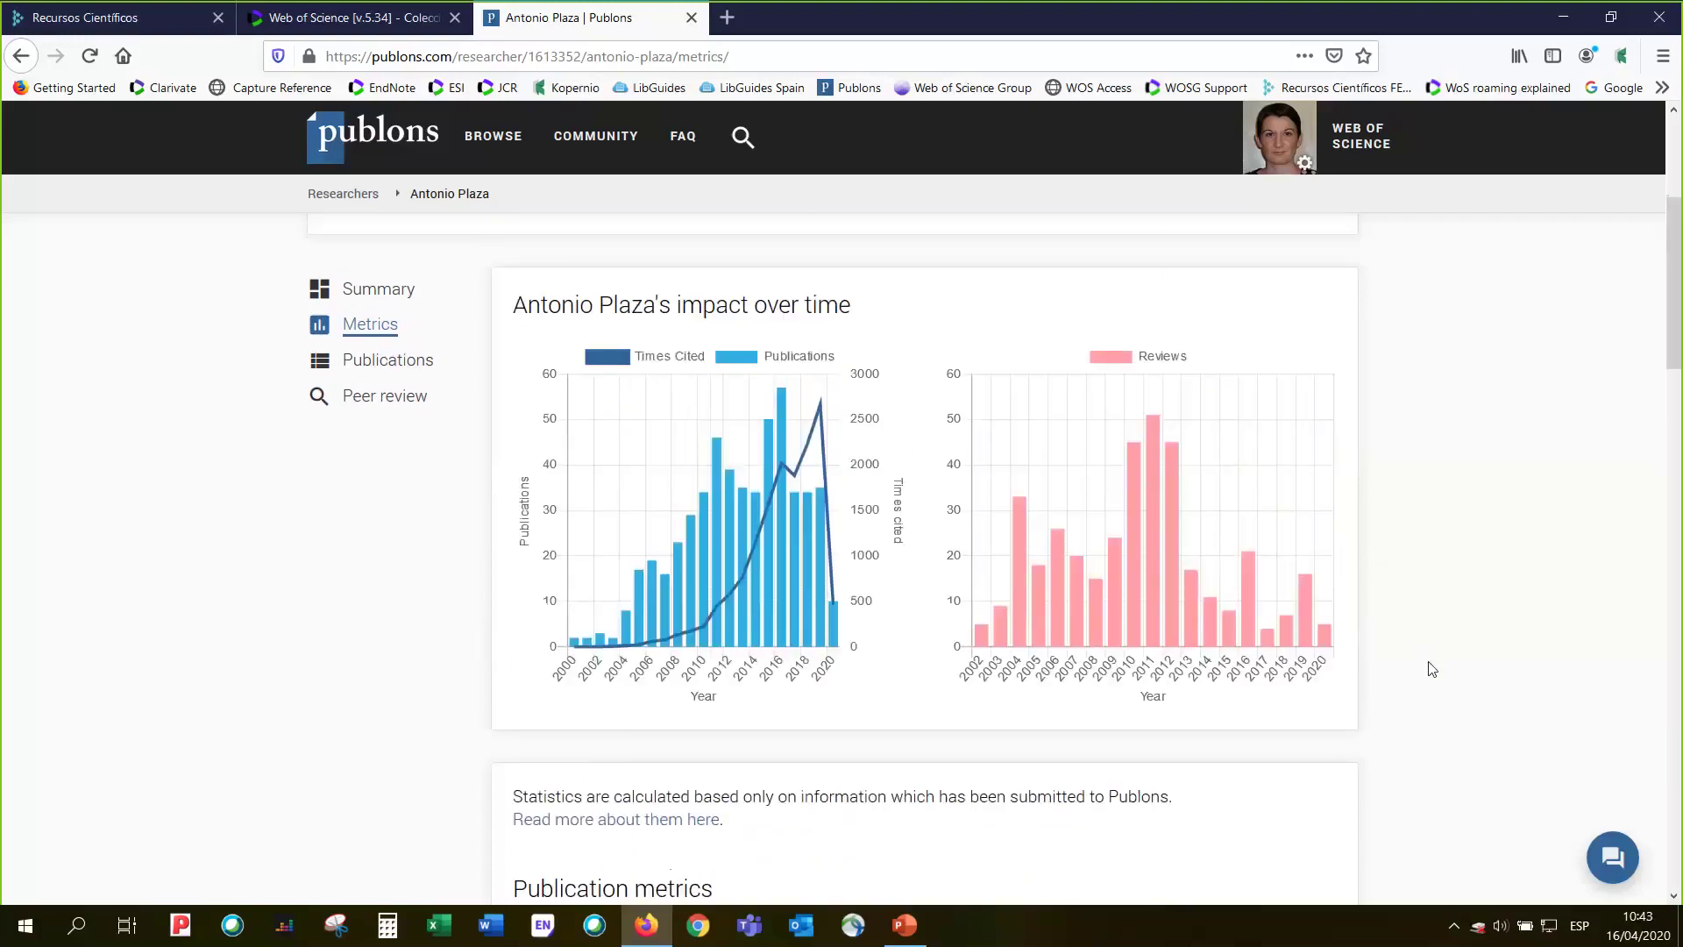
pyautogui.scroll(-4, 1432, 668)
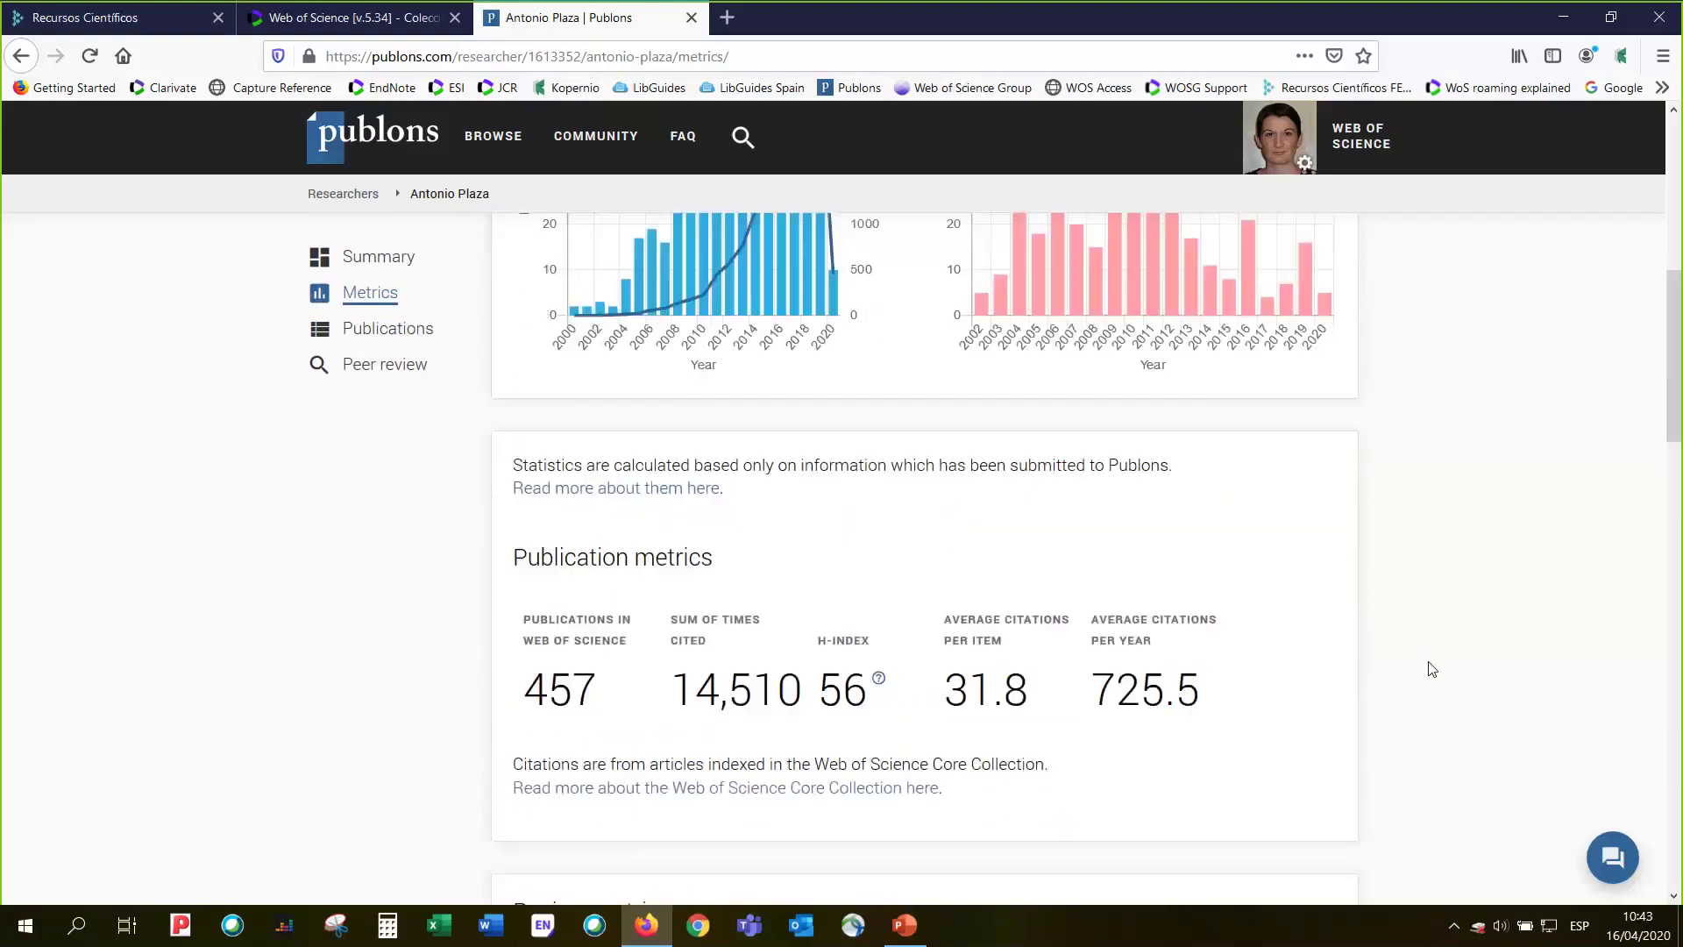
pyautogui.scroll(-6, 1432, 668)
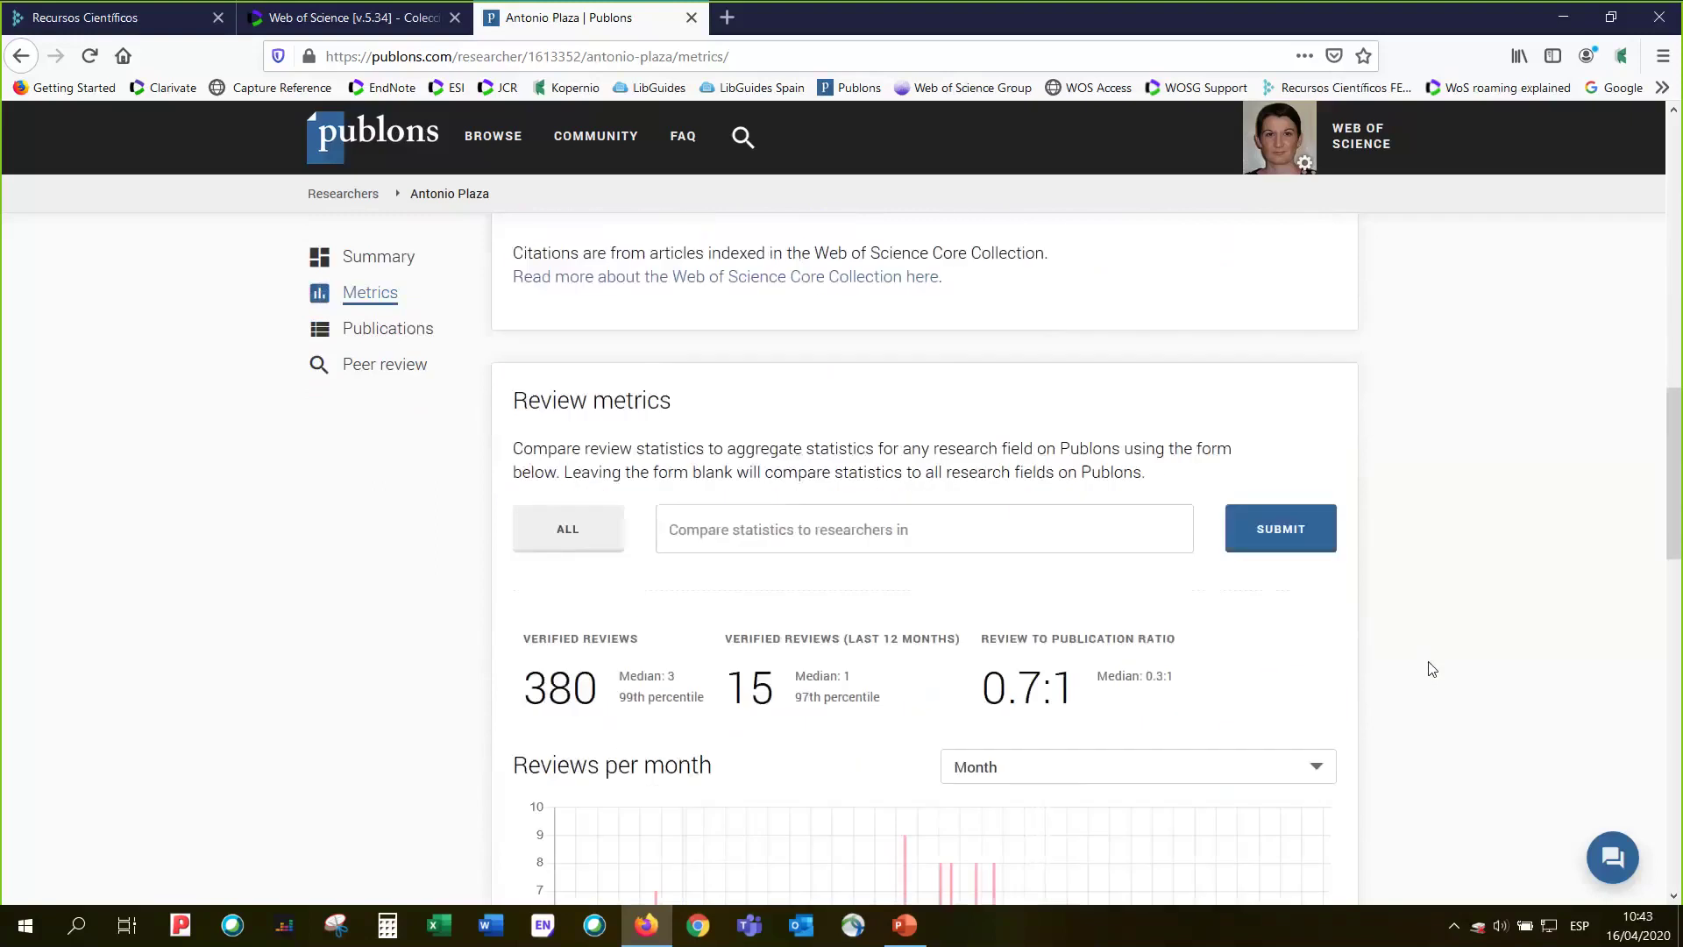
pyautogui.scroll(-2, 1431, 668)
pyautogui.scroll(-1, 1431, 669)
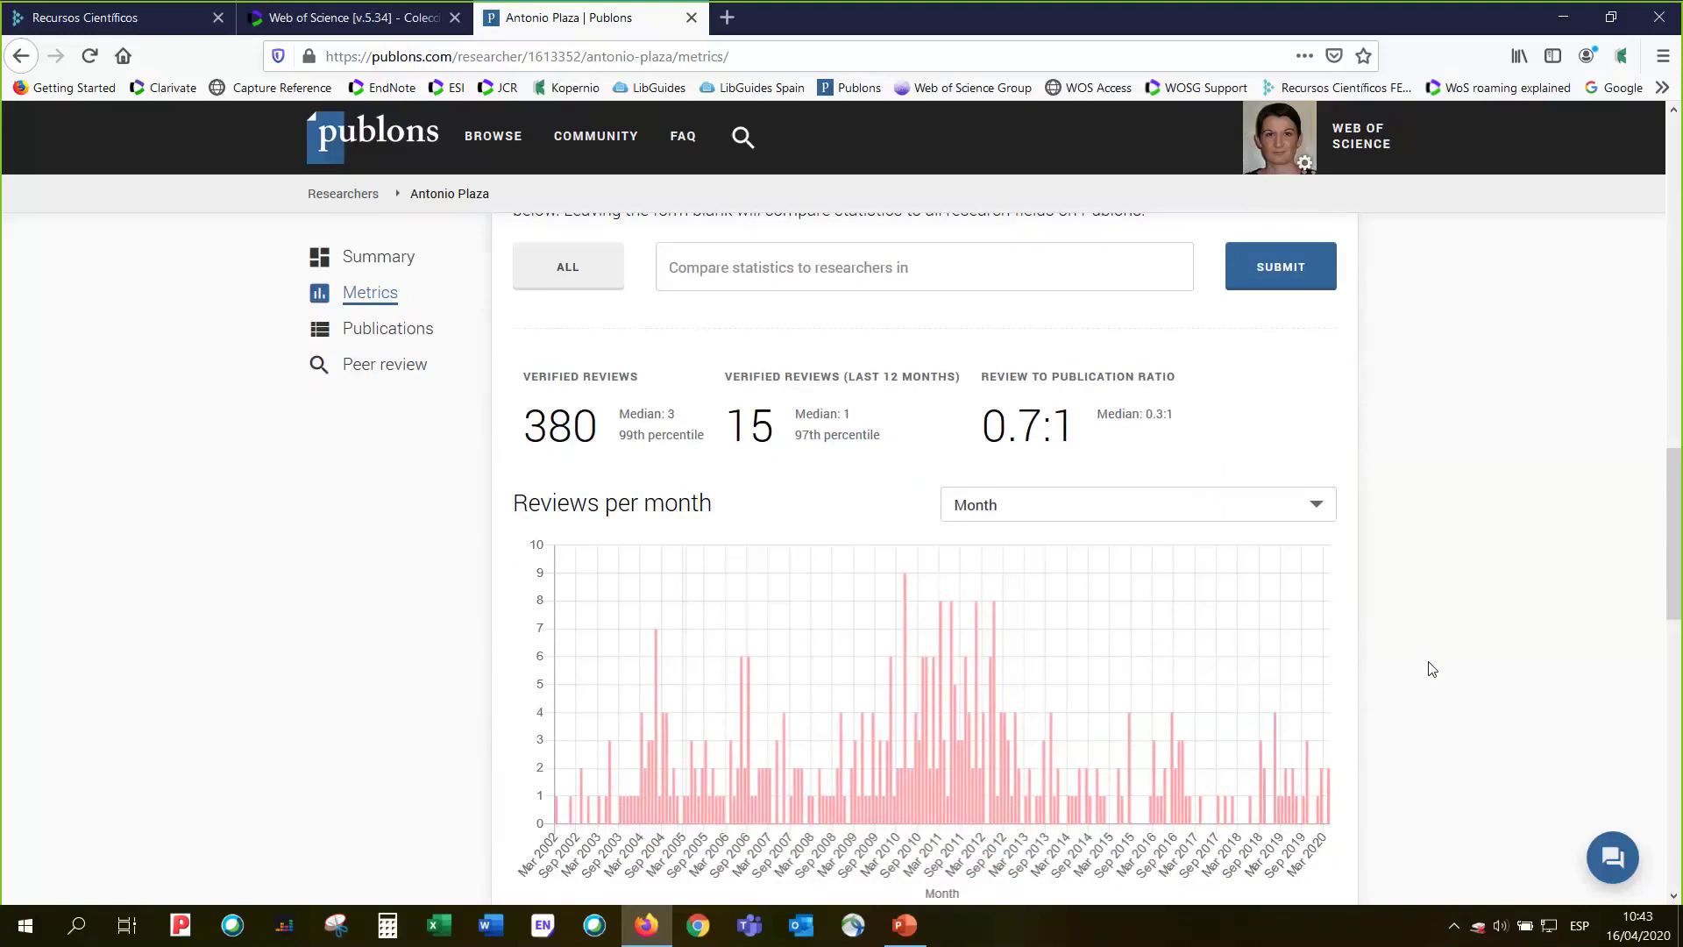
# - Examine the Average review length chart comparing the researcher with all reviewers and affiliated institutions, and return to the profile summary figures
pyautogui.scroll(-1, 1432, 669)
pyautogui.scroll(-2, 1367, 752)
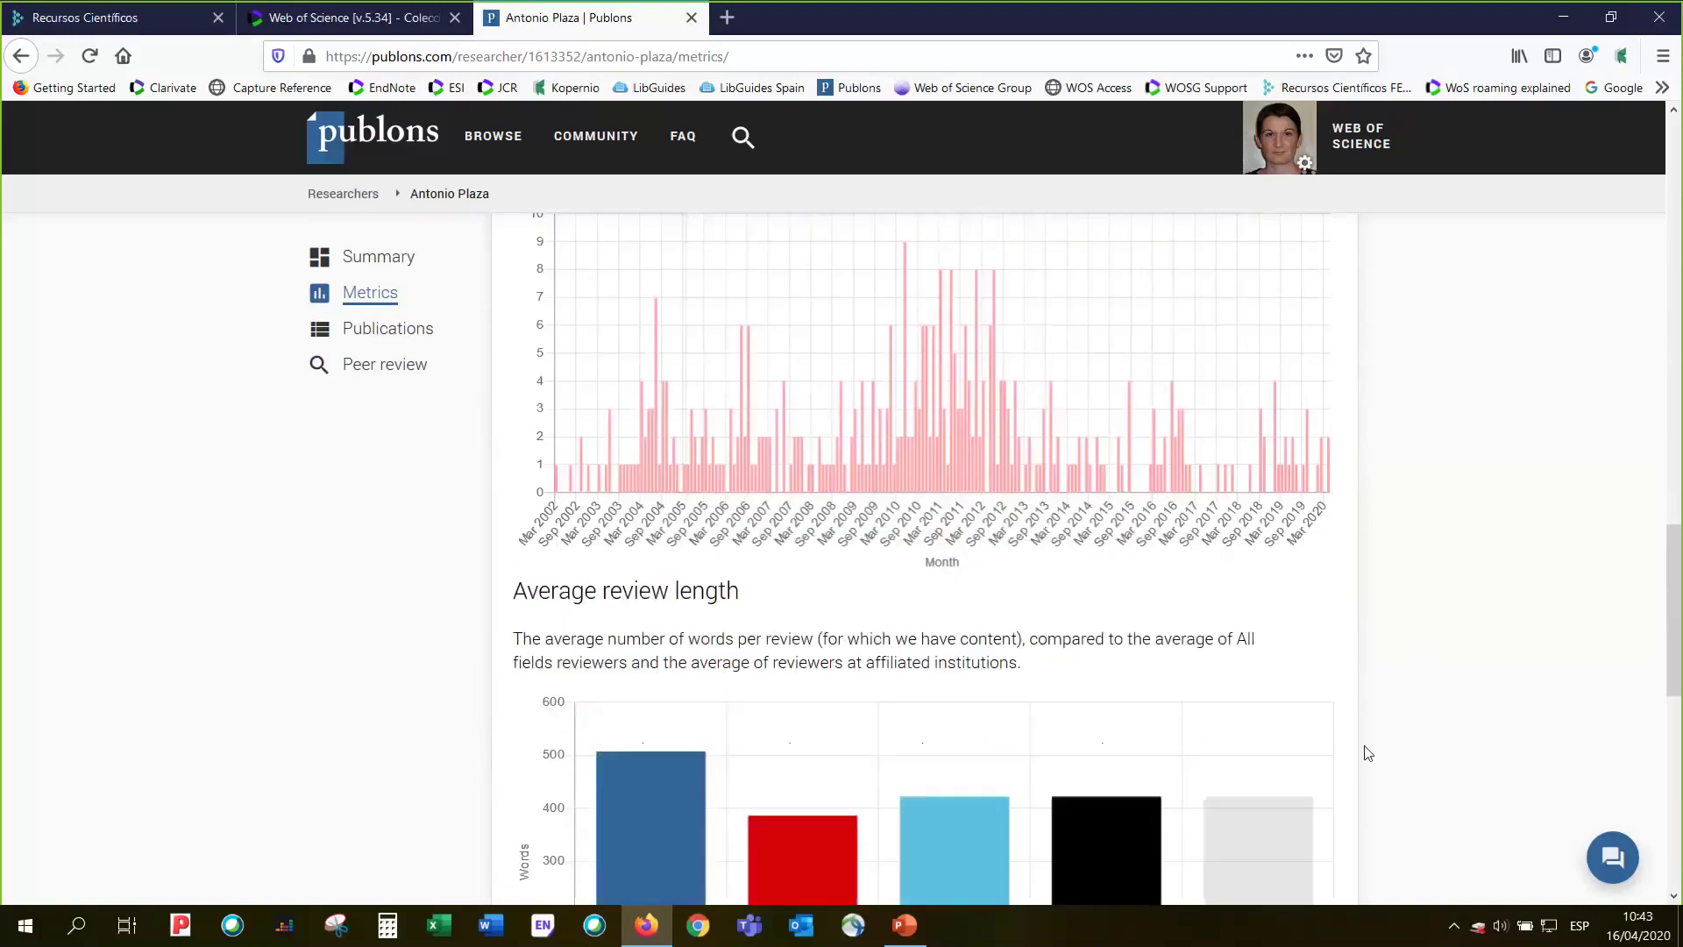
pyautogui.scroll(-2, 1367, 752)
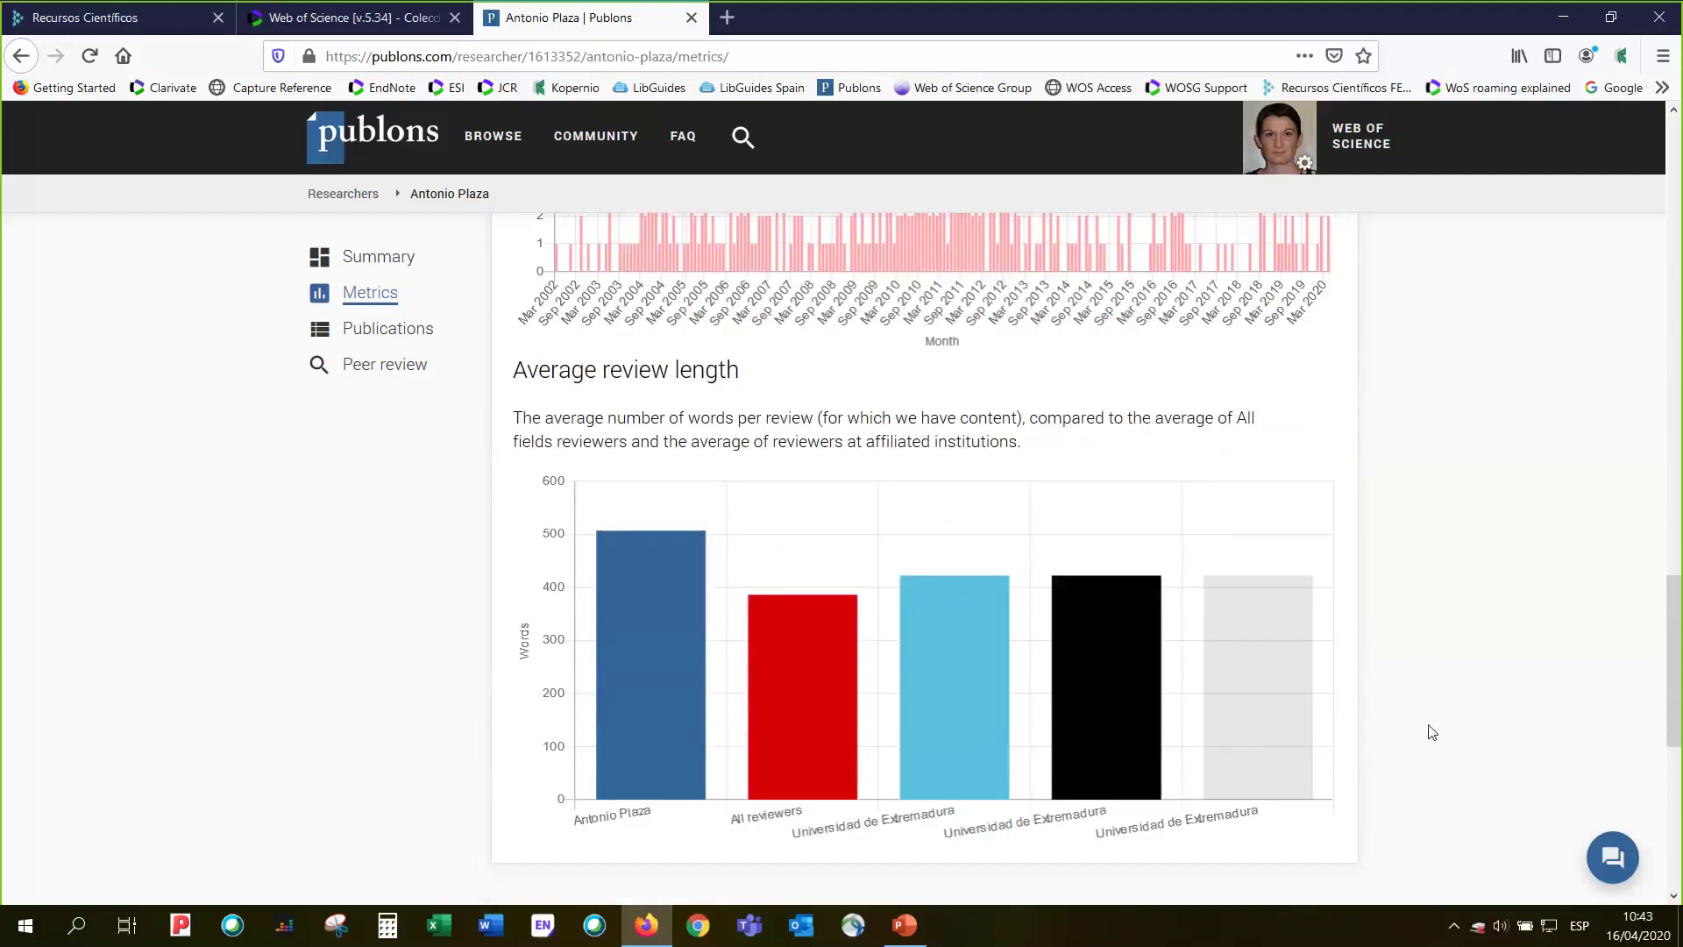
pyautogui.scroll(-2, 1431, 732)
pyautogui.moveTo(671, 491)
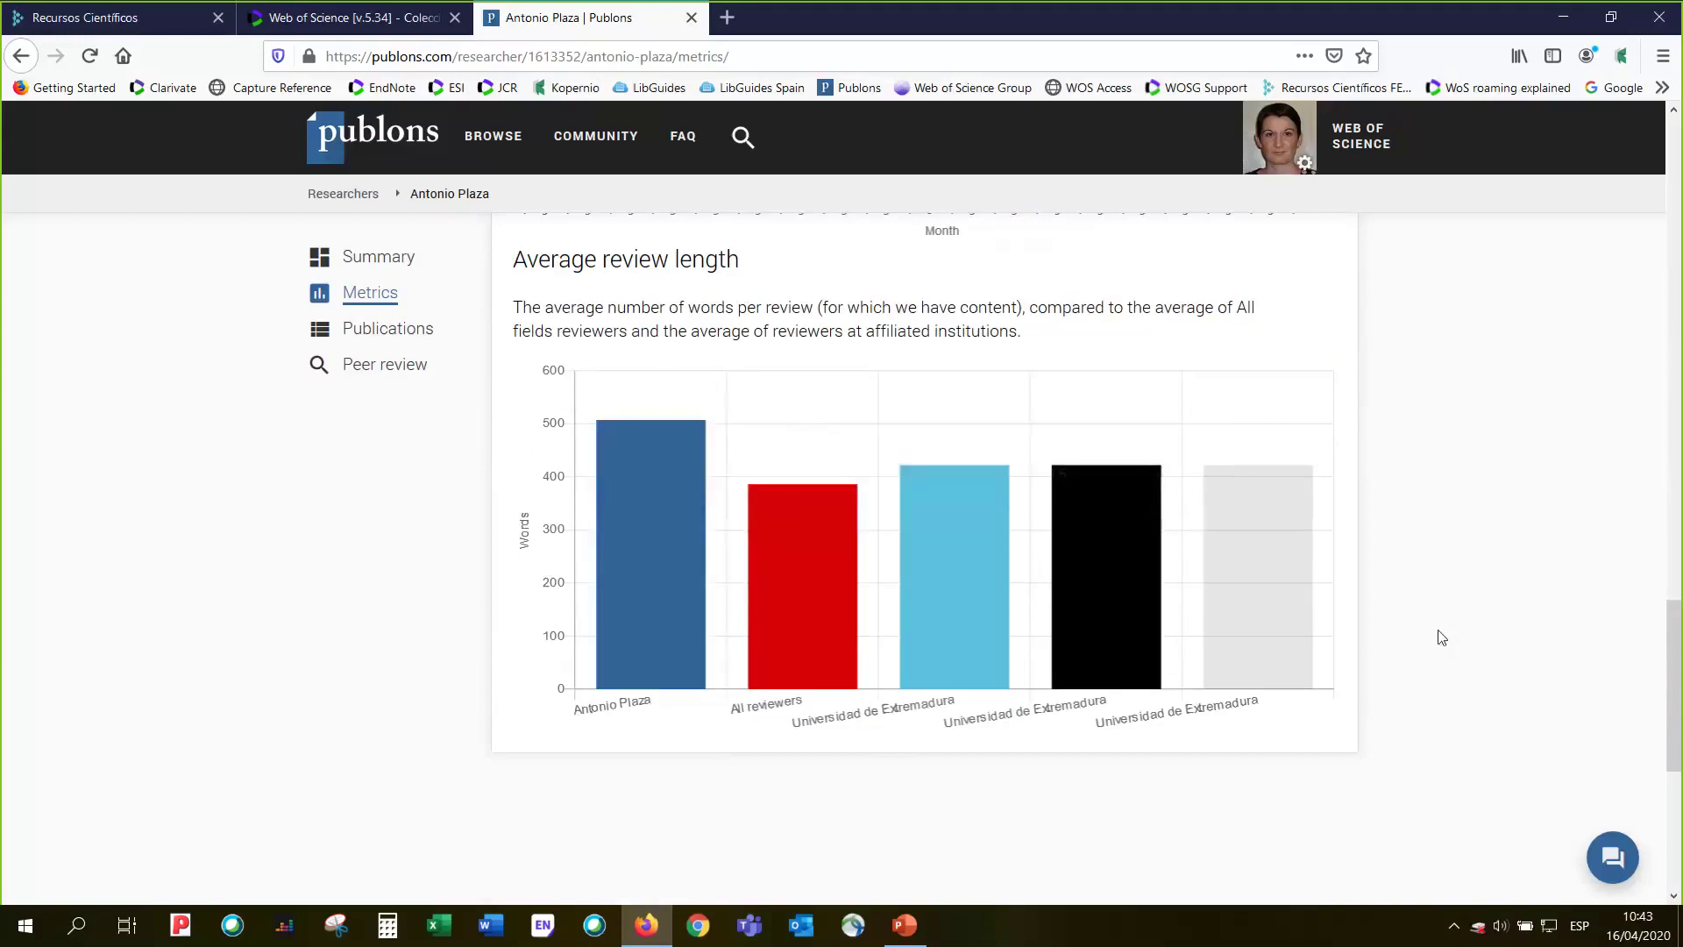
pyautogui.scroll(3, 1437, 637)
pyautogui.scroll(15, 1438, 637)
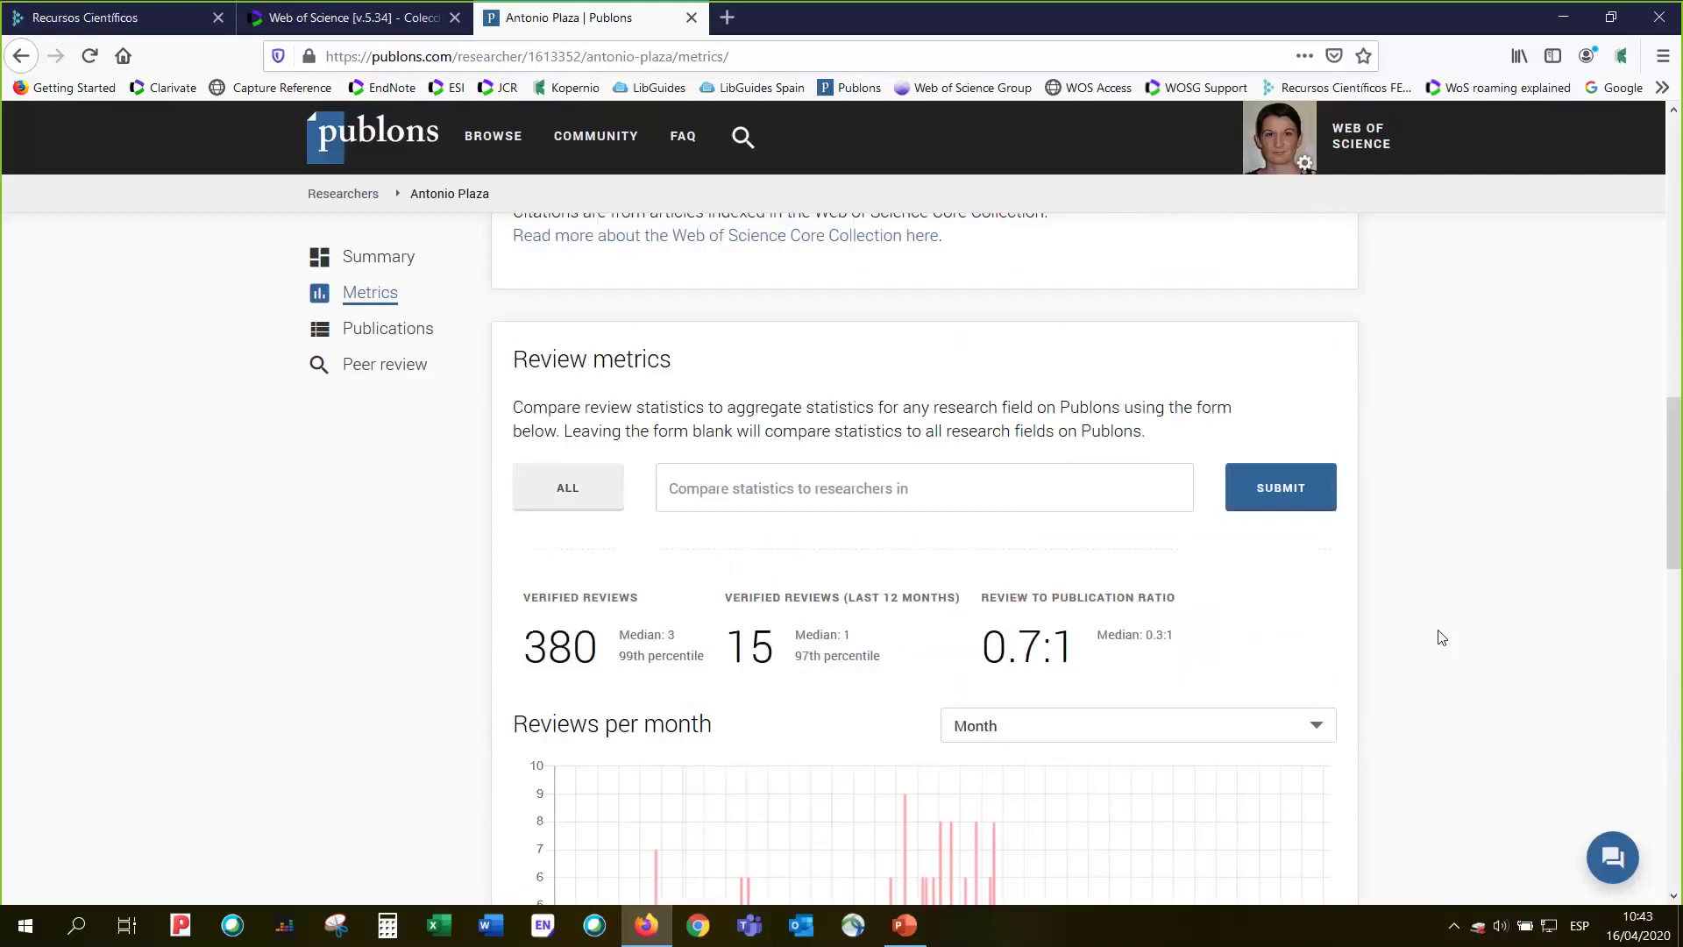
pyautogui.scroll(13, 1442, 638)
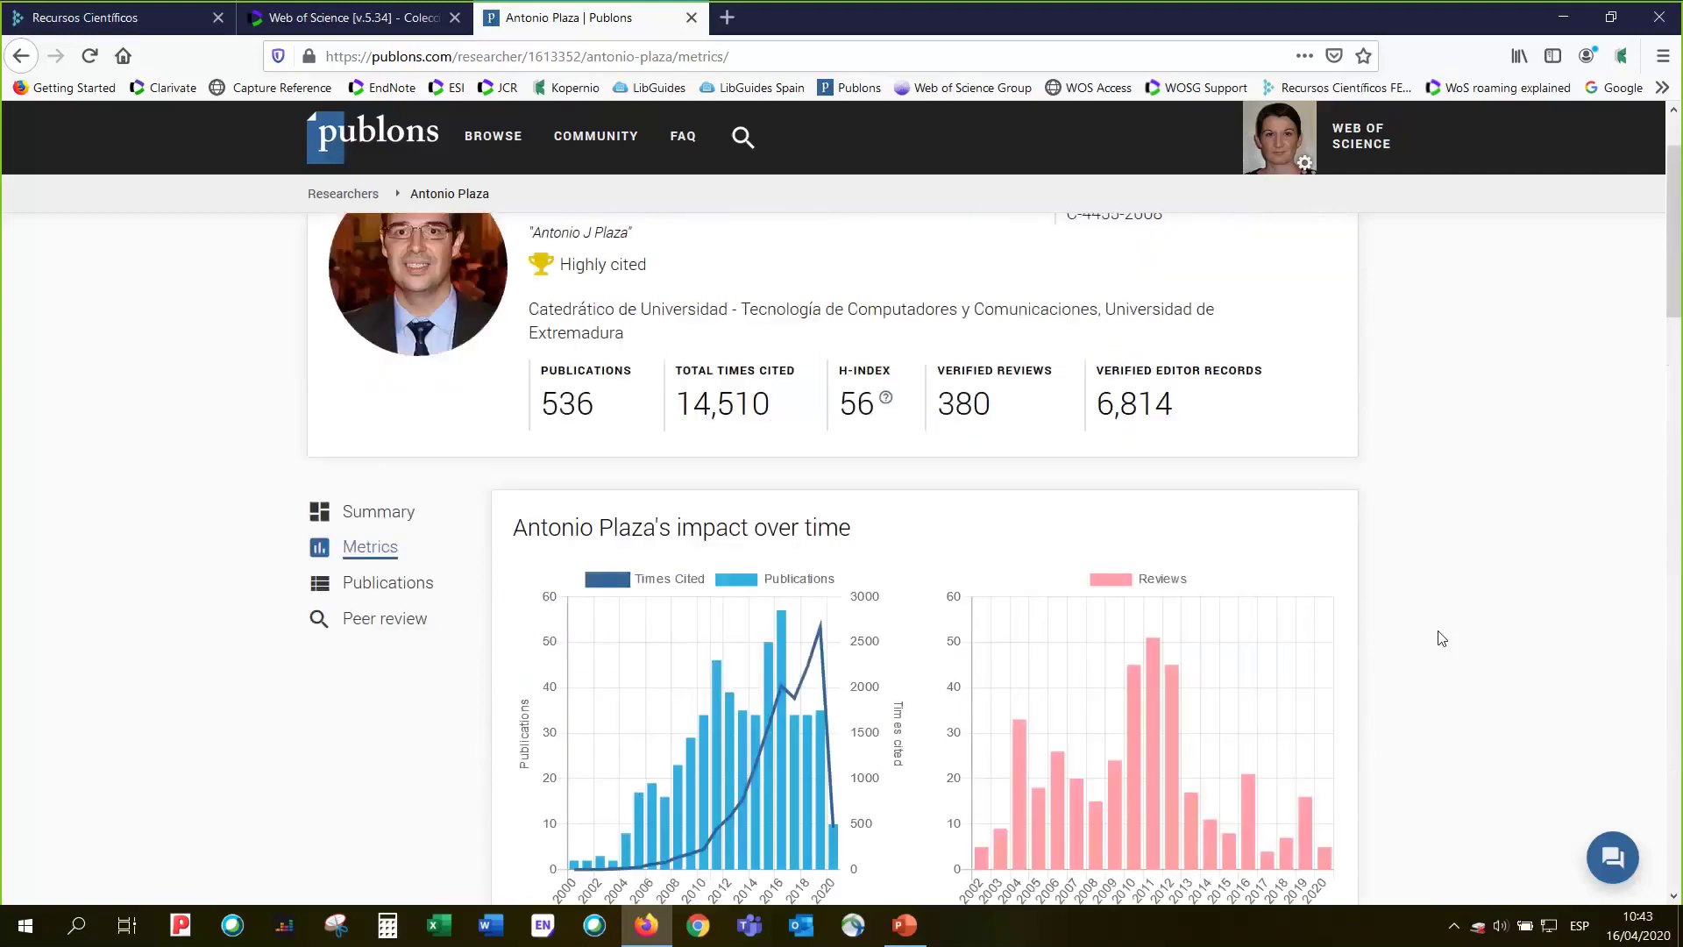
pyautogui.scroll(2, 1442, 637)
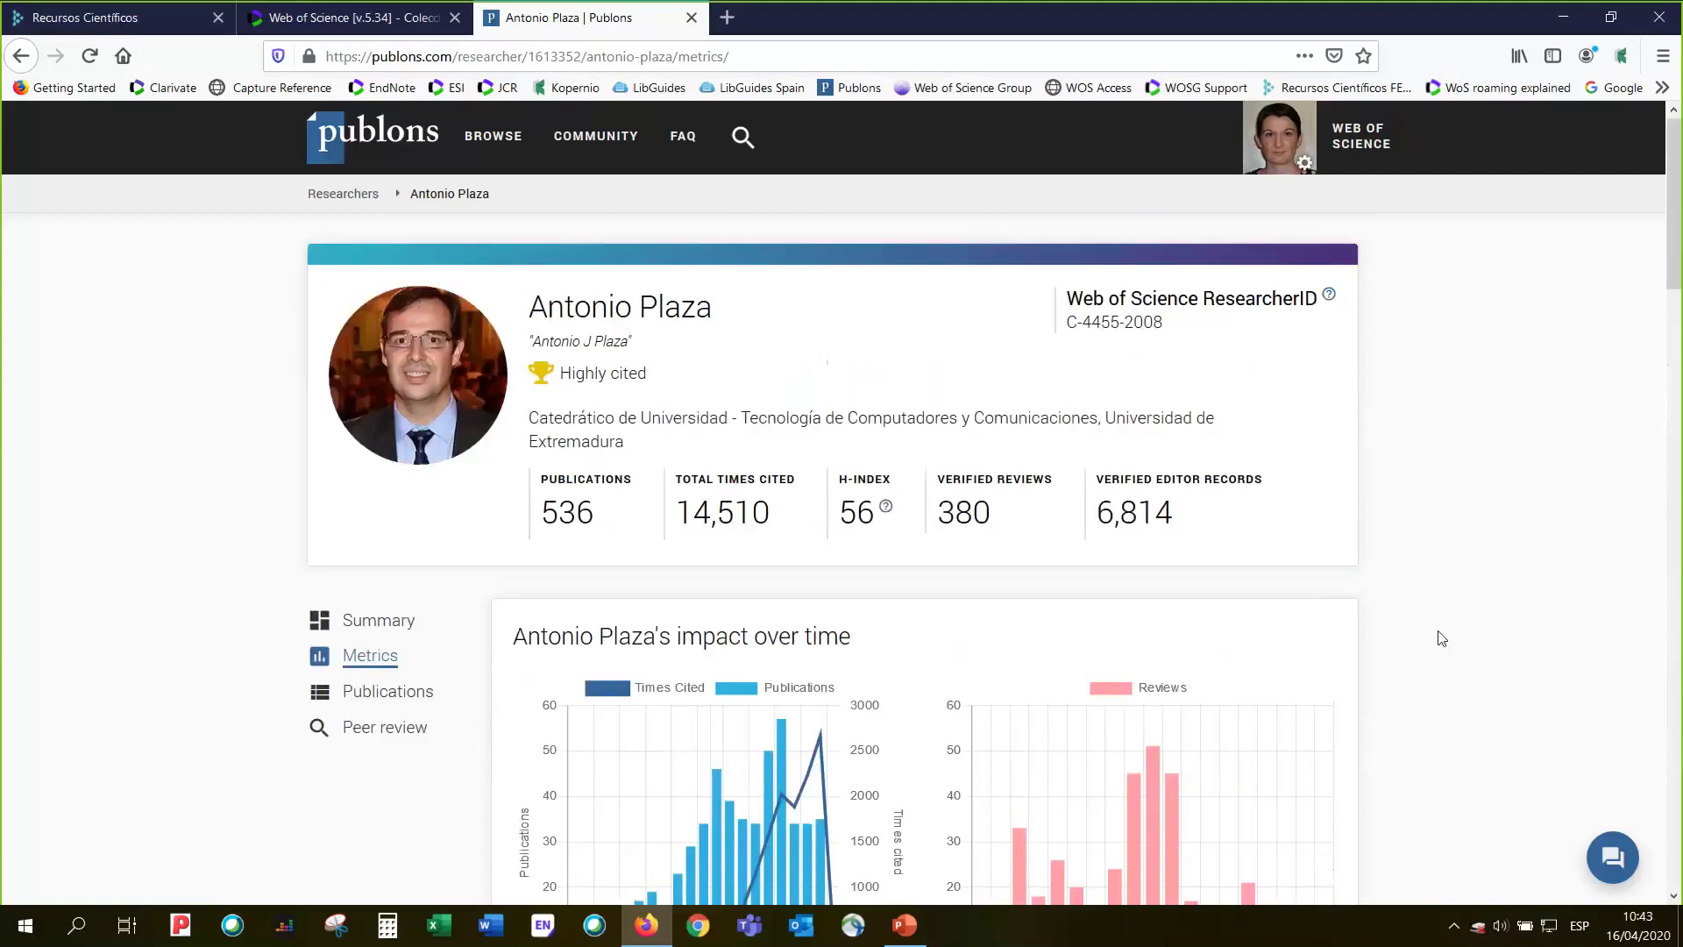
# - Browse the Publons researchers directory and filter it to the country Spain
pyautogui.click(494, 138)
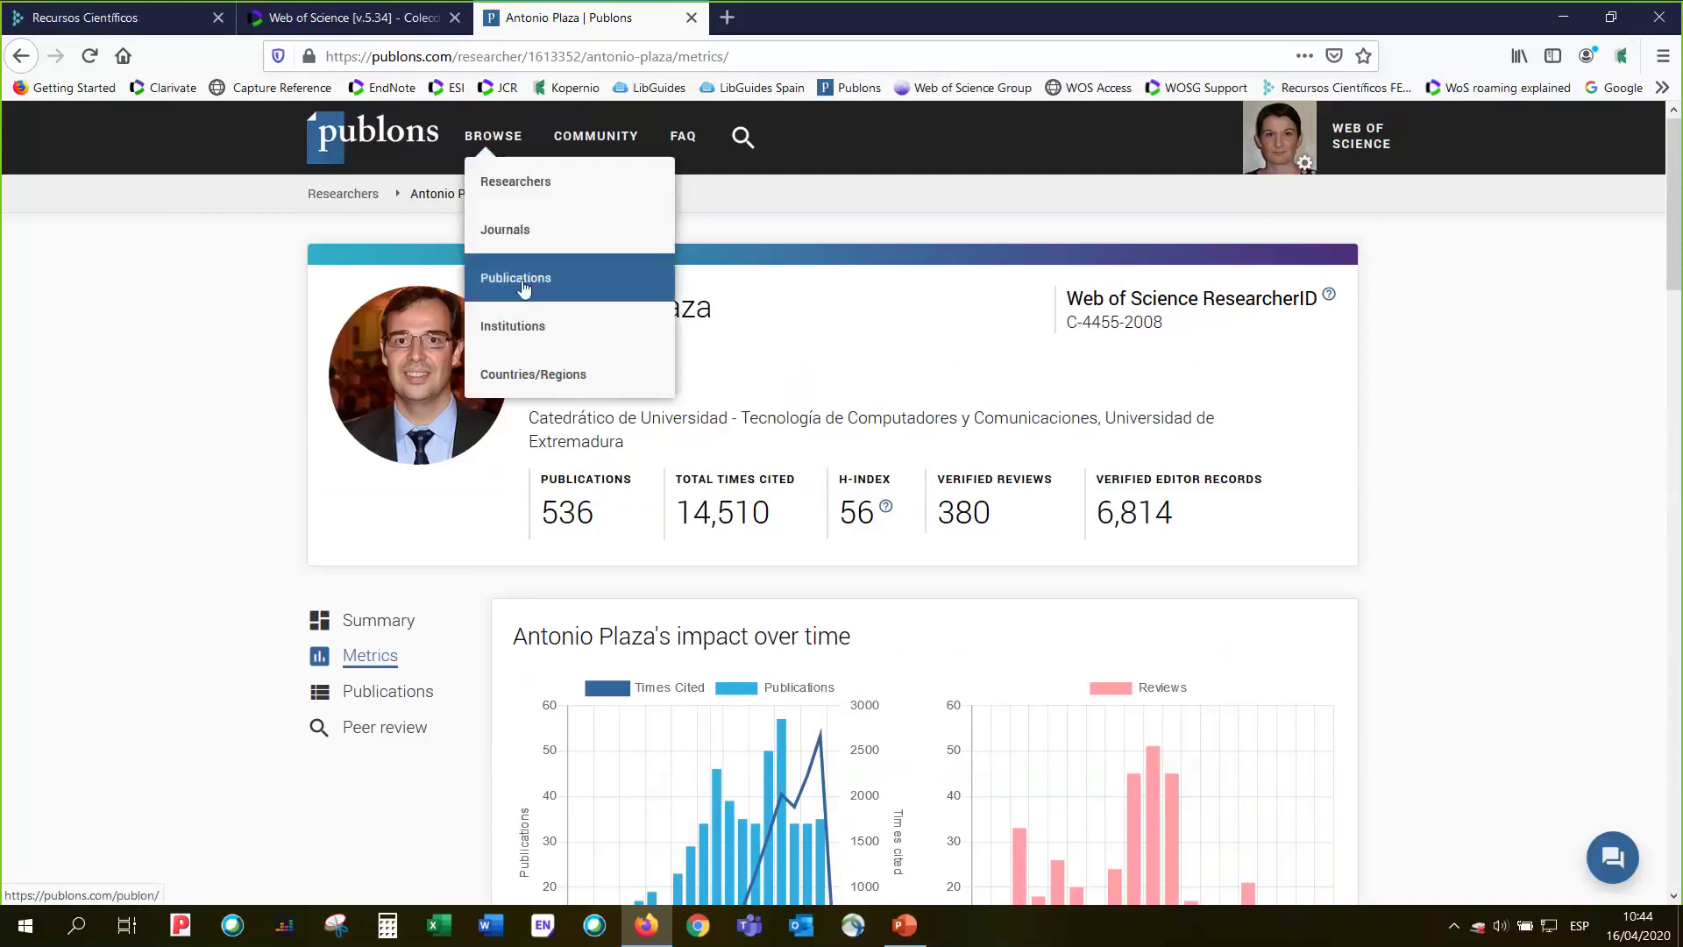
pyautogui.click(519, 191)
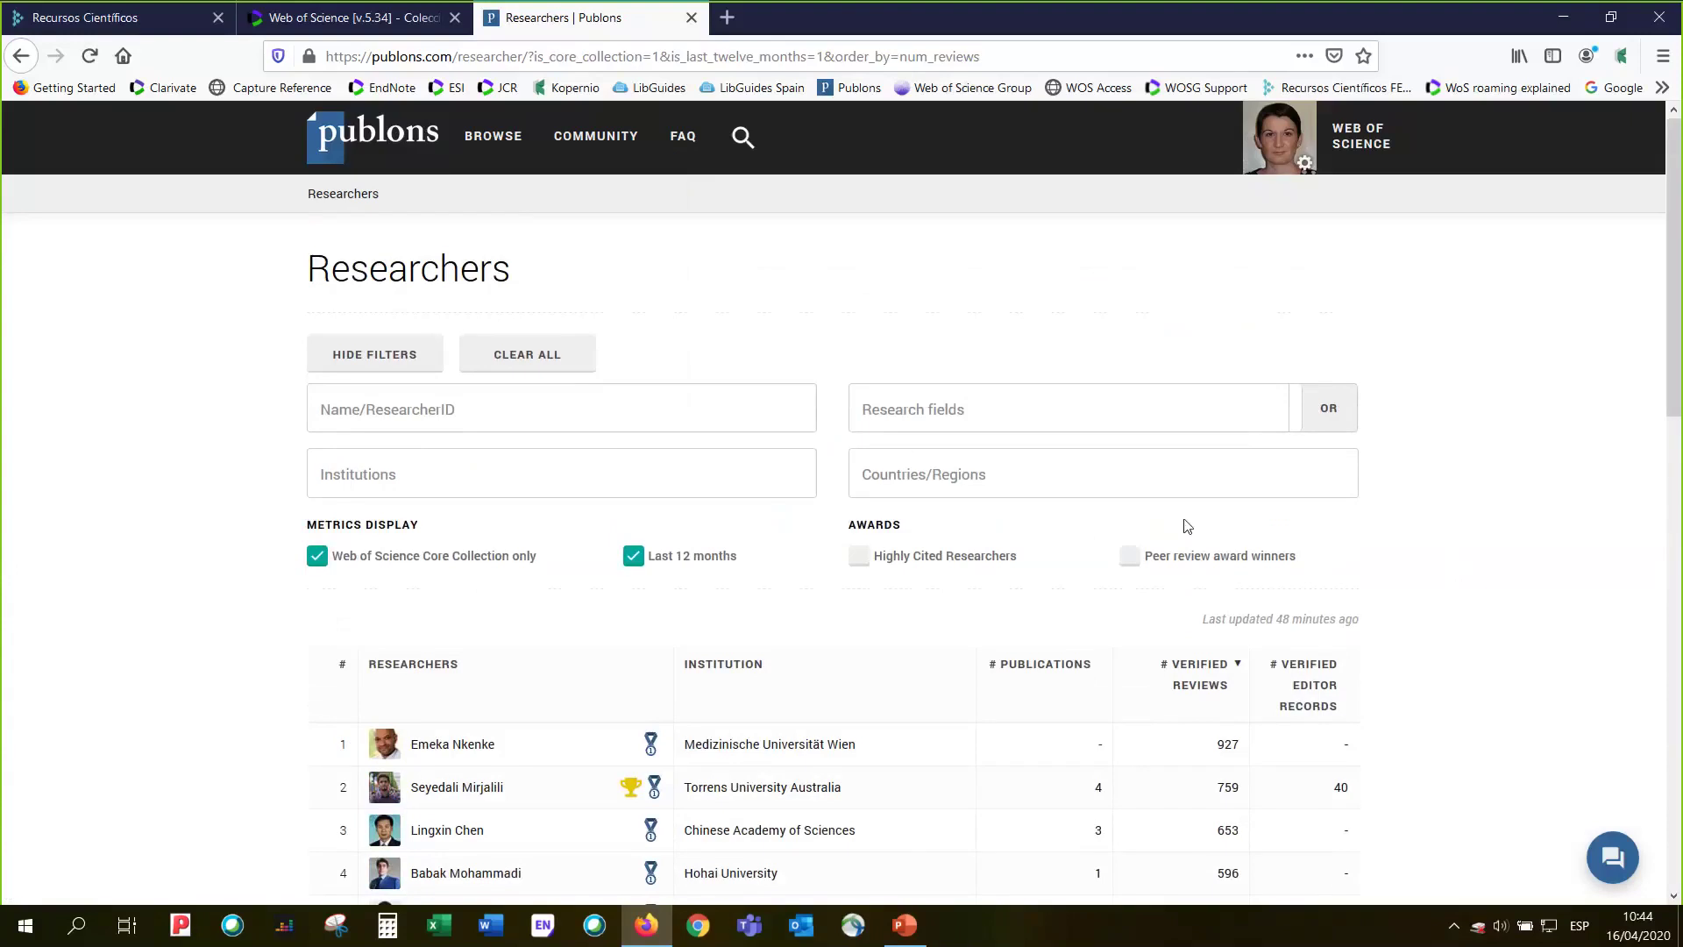
pyautogui.click(859, 473)
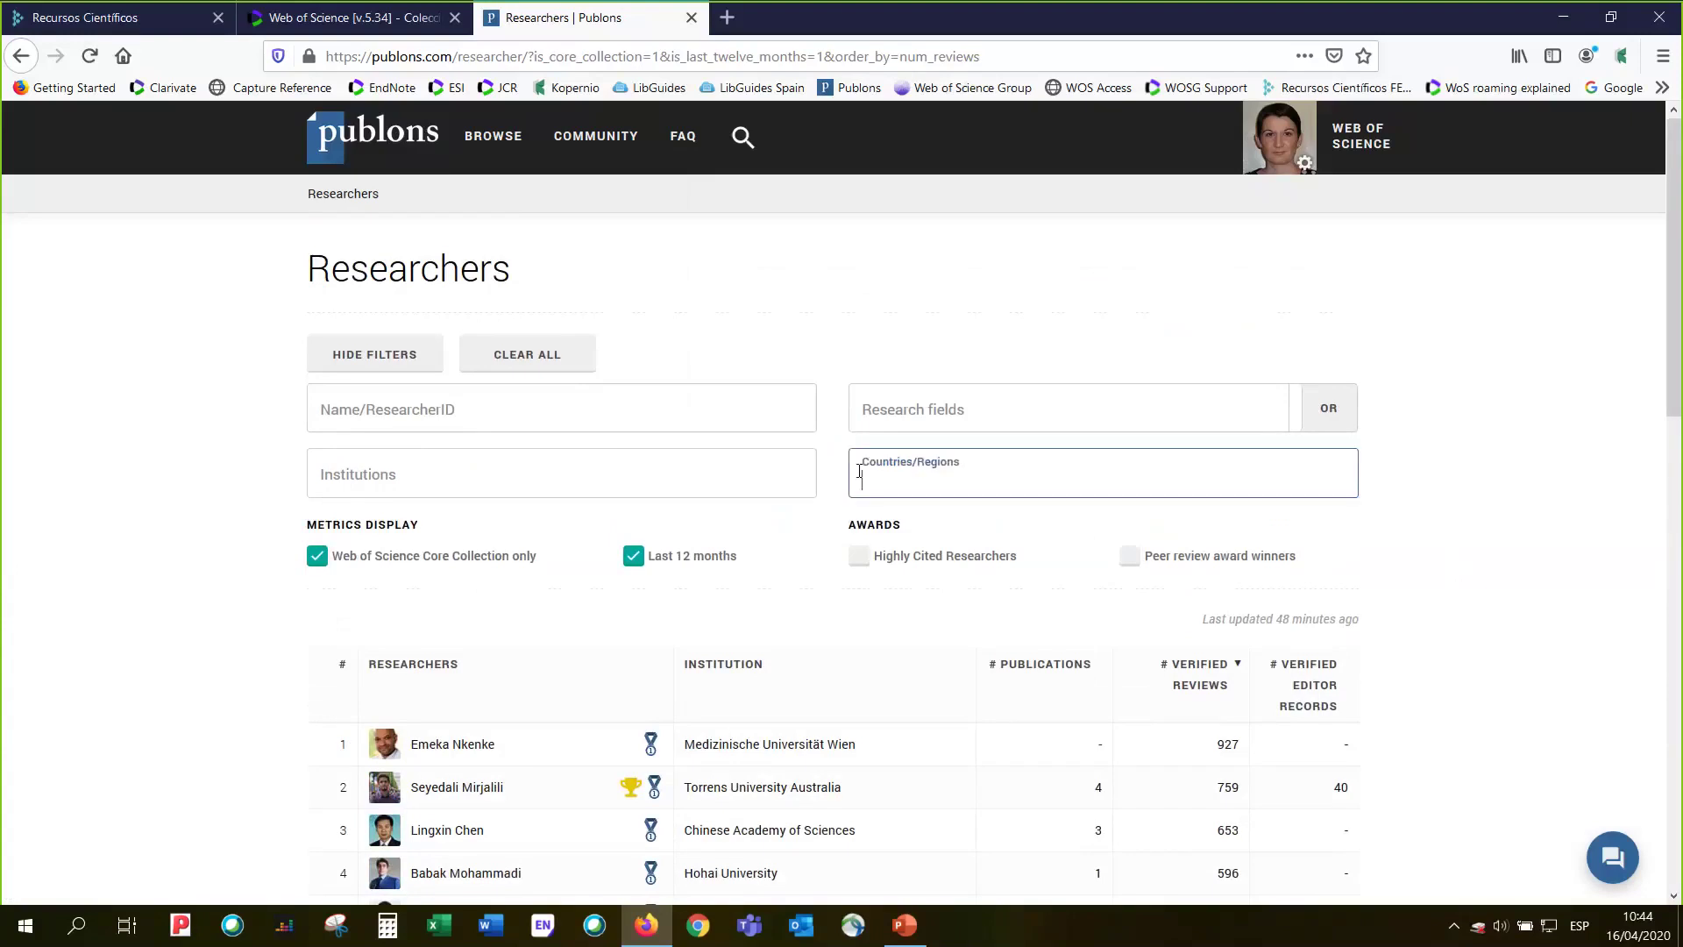
pyautogui.write('spain')
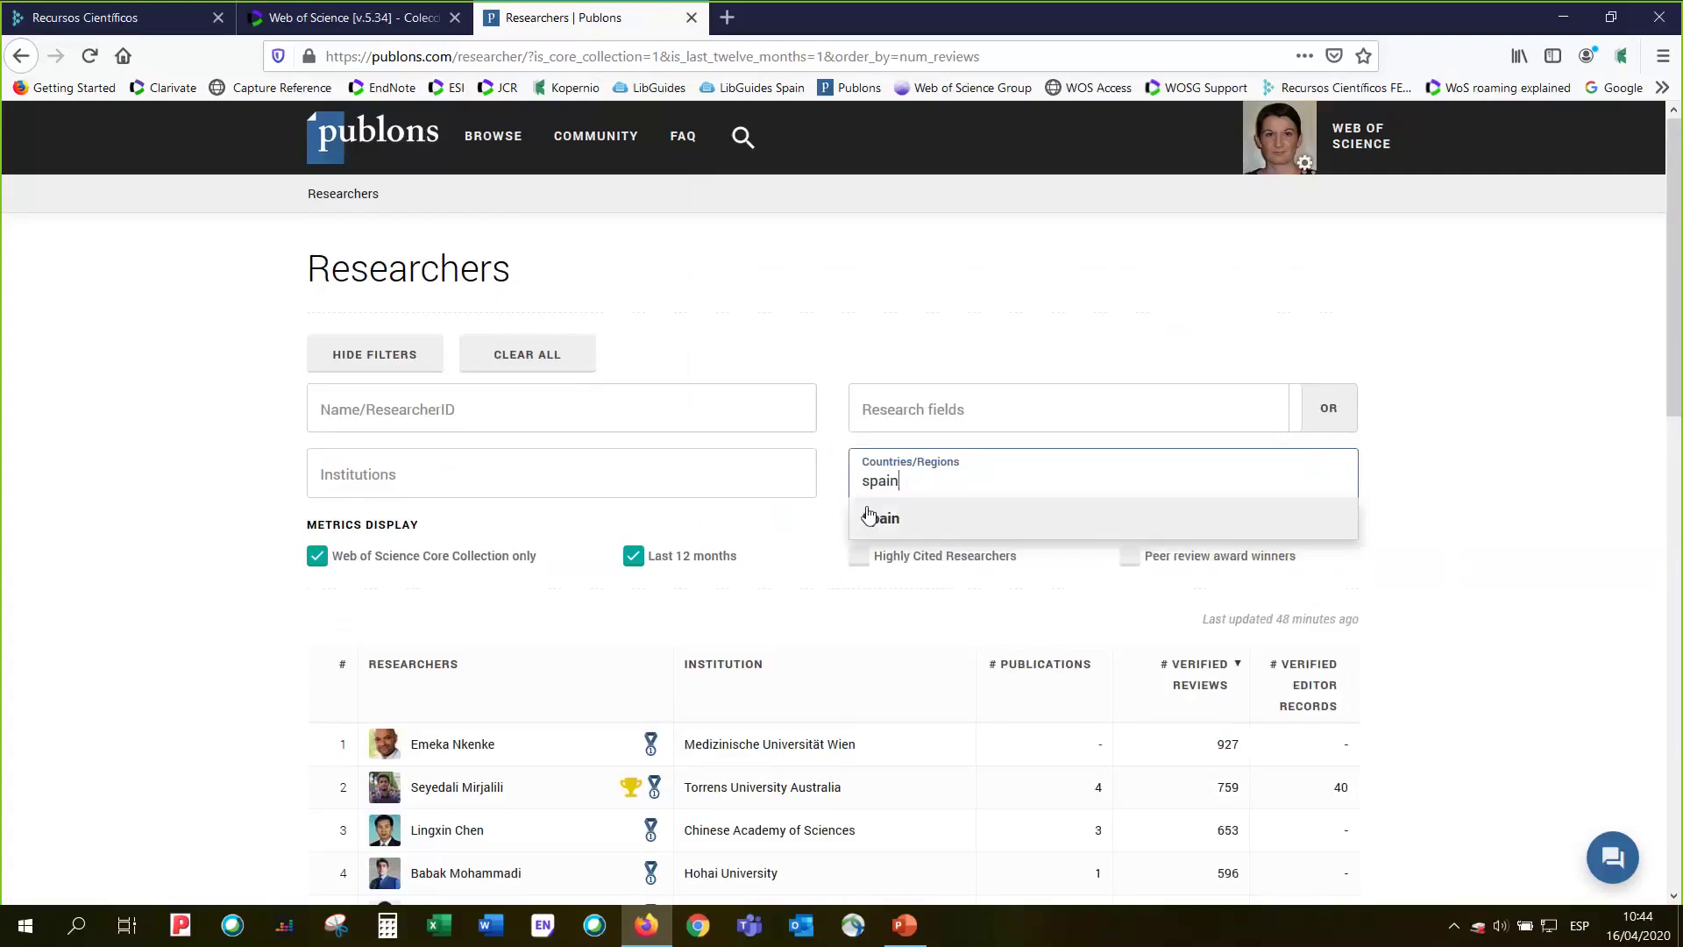
pyautogui.click(872, 521)
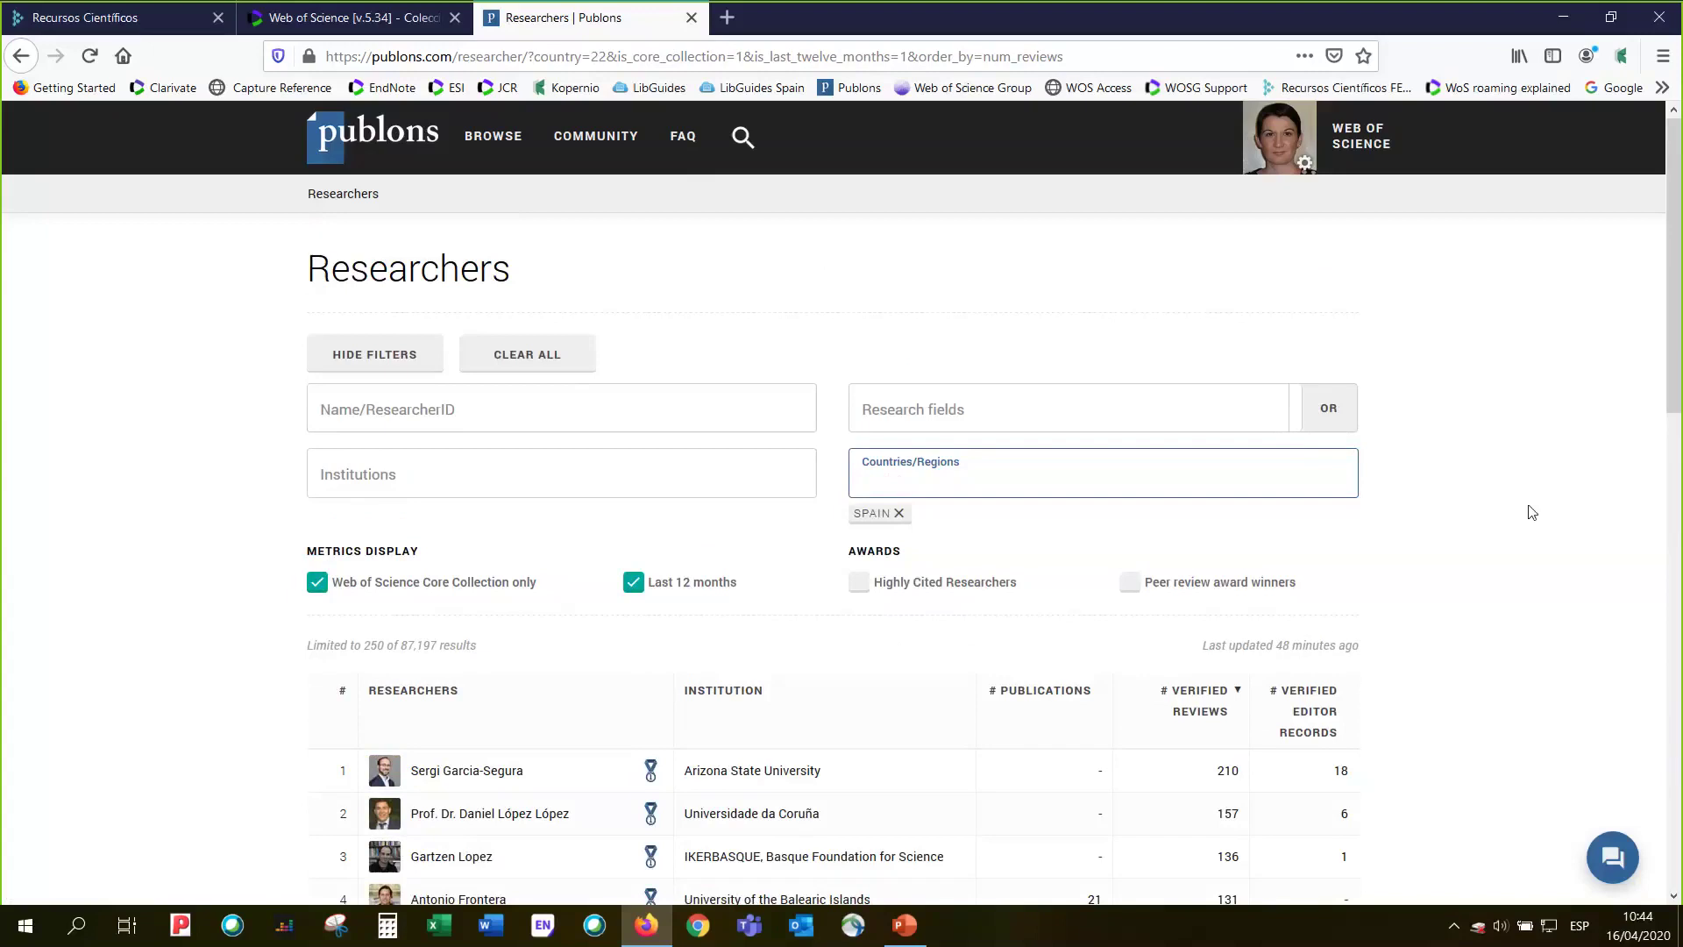
# - Check the metric column definitions, remove the last 12 months limit and rank the researchers by number of publications
pyautogui.scroll(-2, 1532, 513)
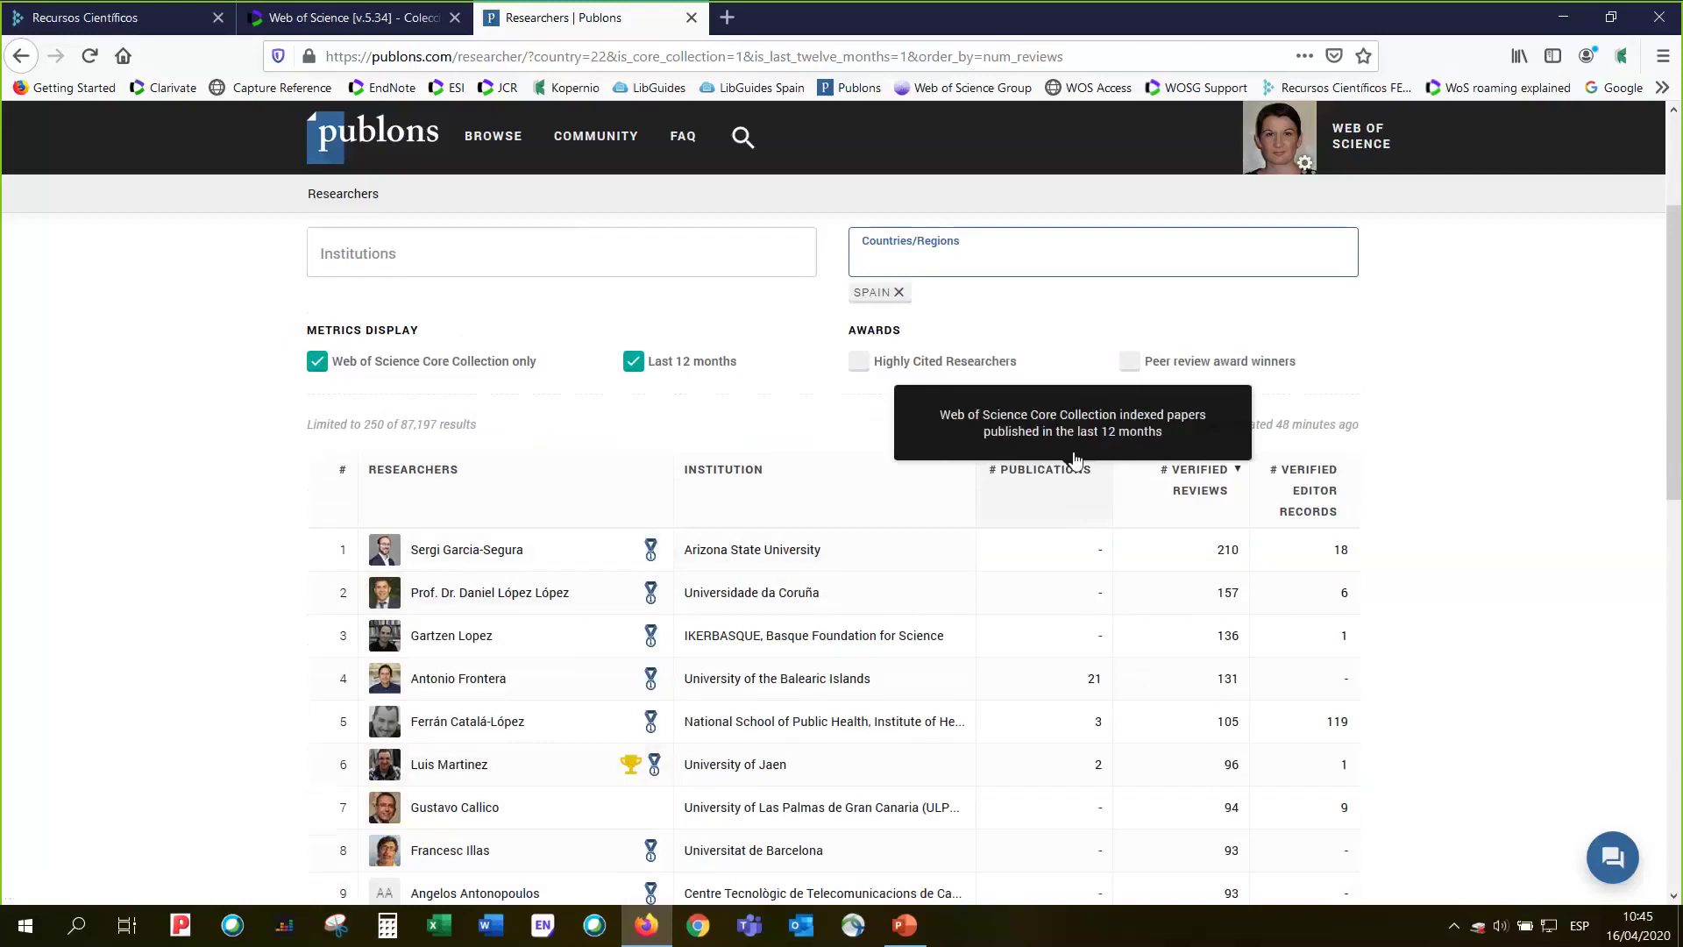
pyautogui.moveTo(1200, 469)
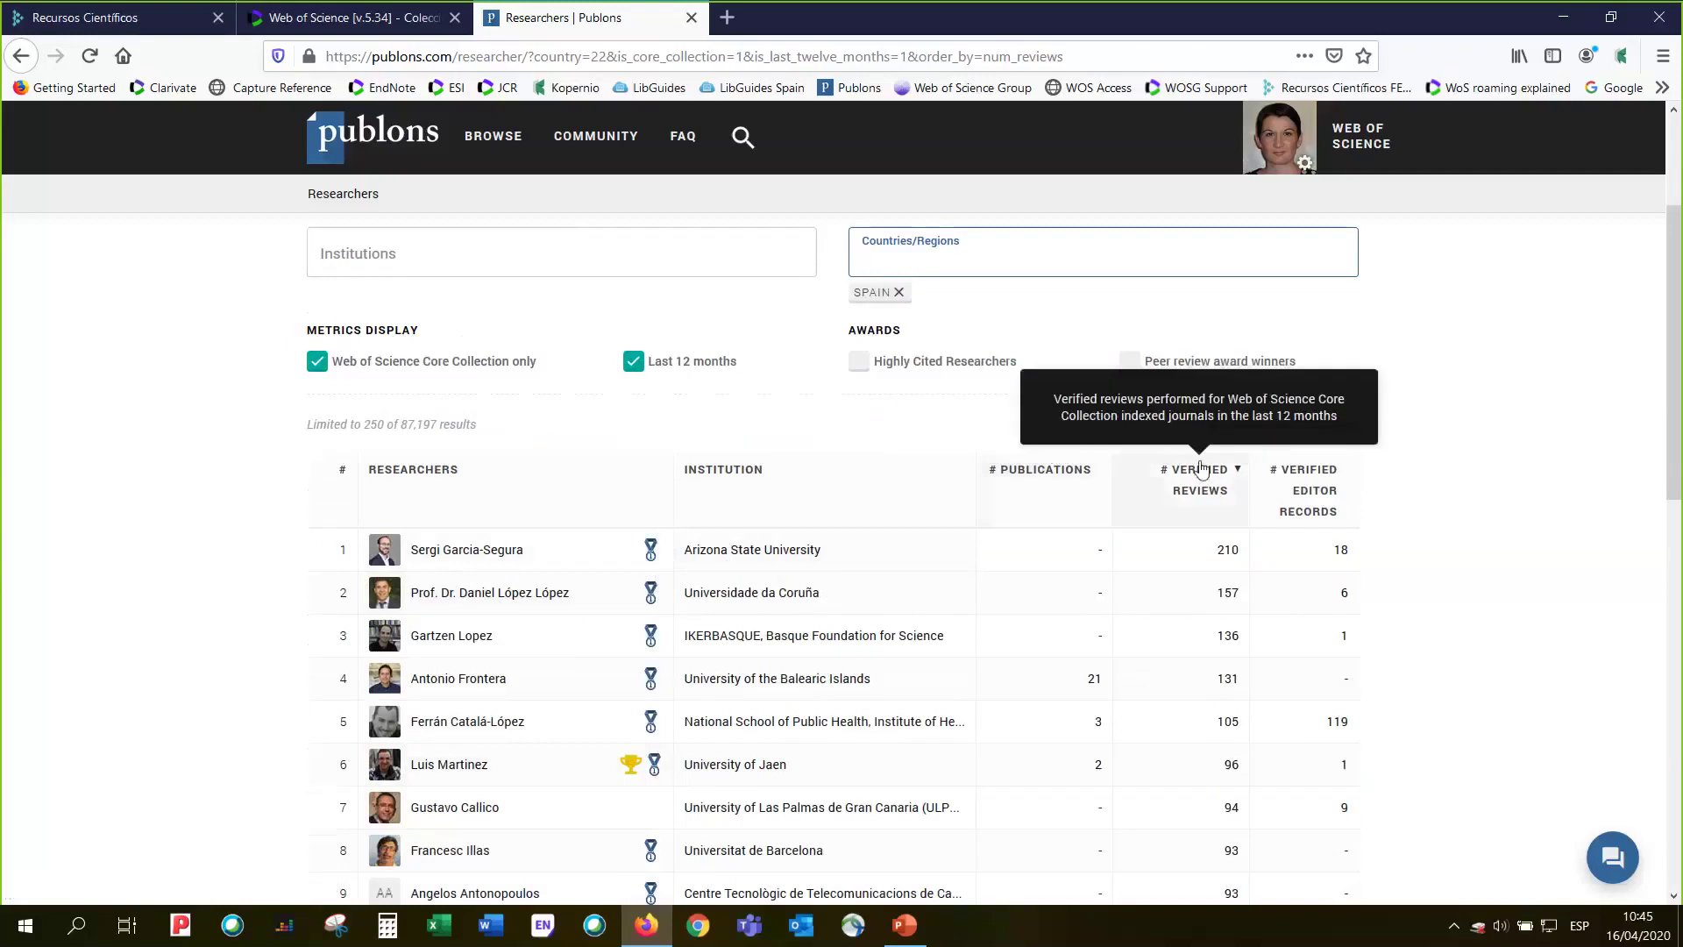
pyautogui.moveTo(1347, 469)
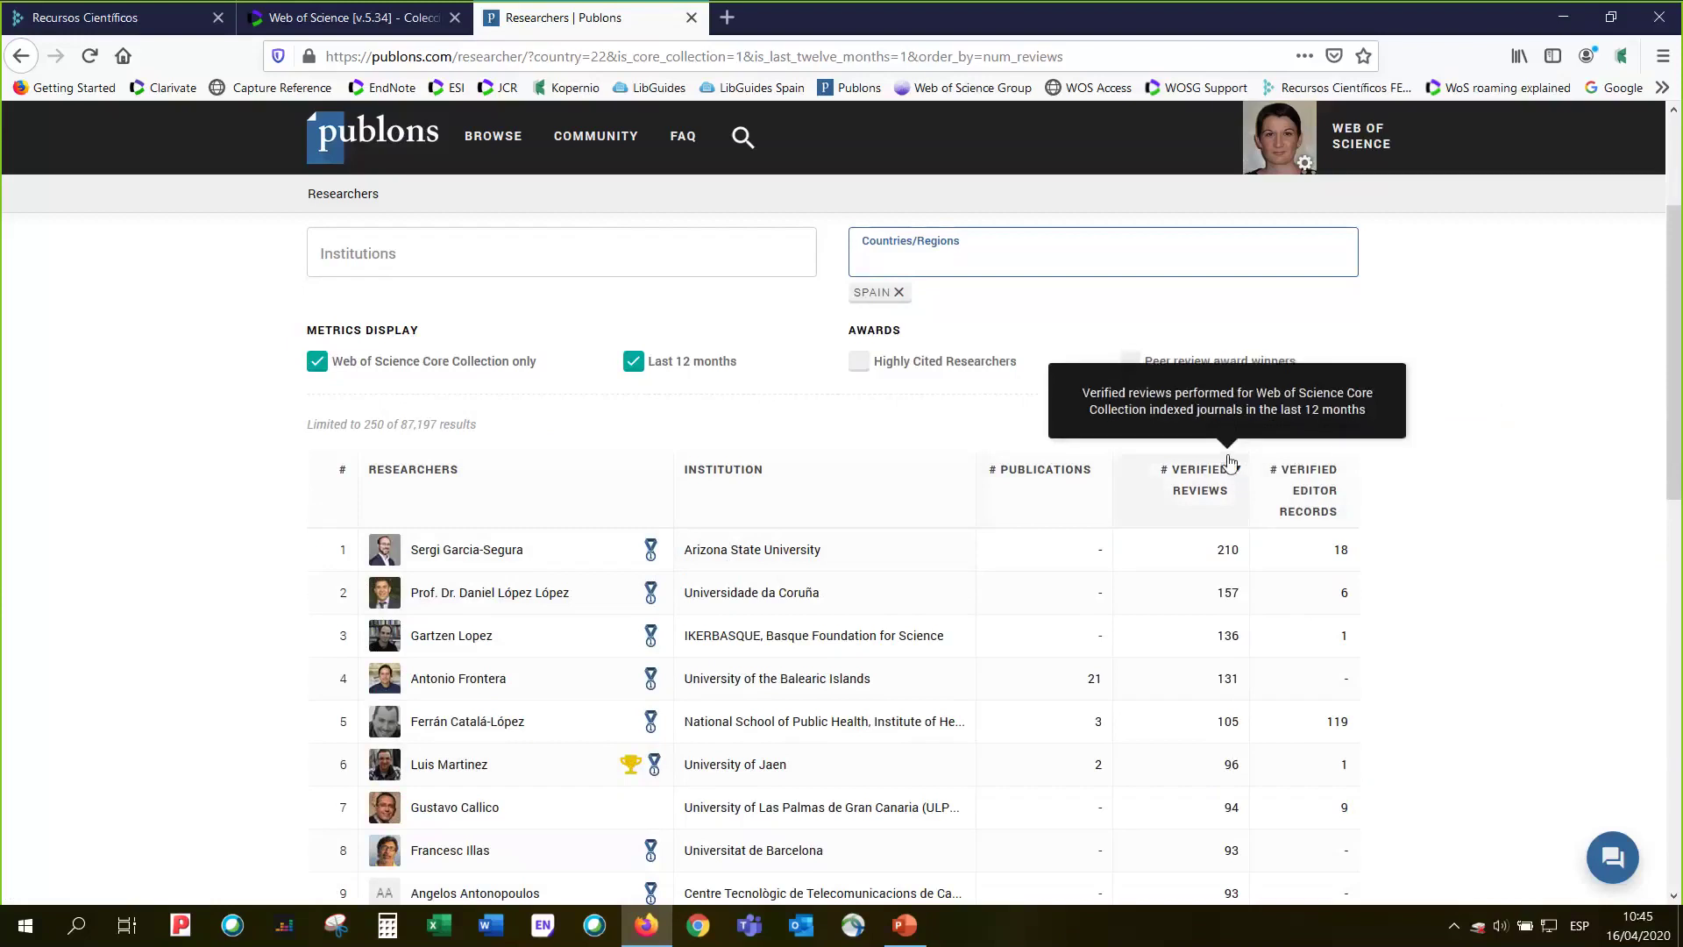
pyautogui.click(634, 362)
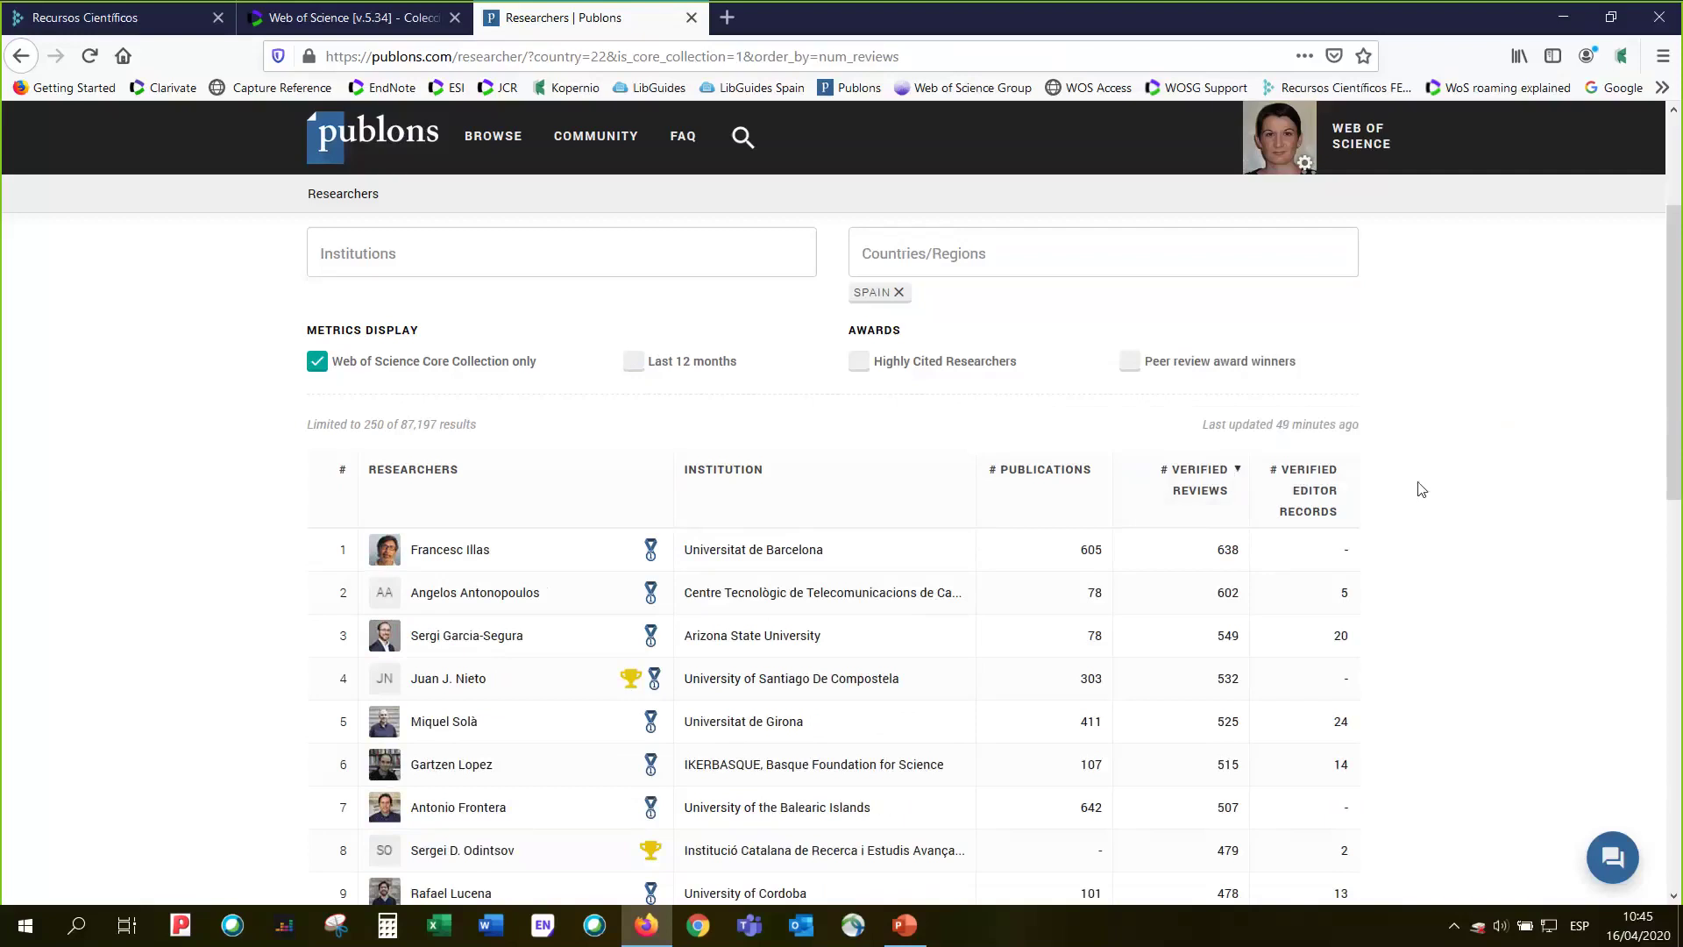
pyautogui.moveTo(1083, 481)
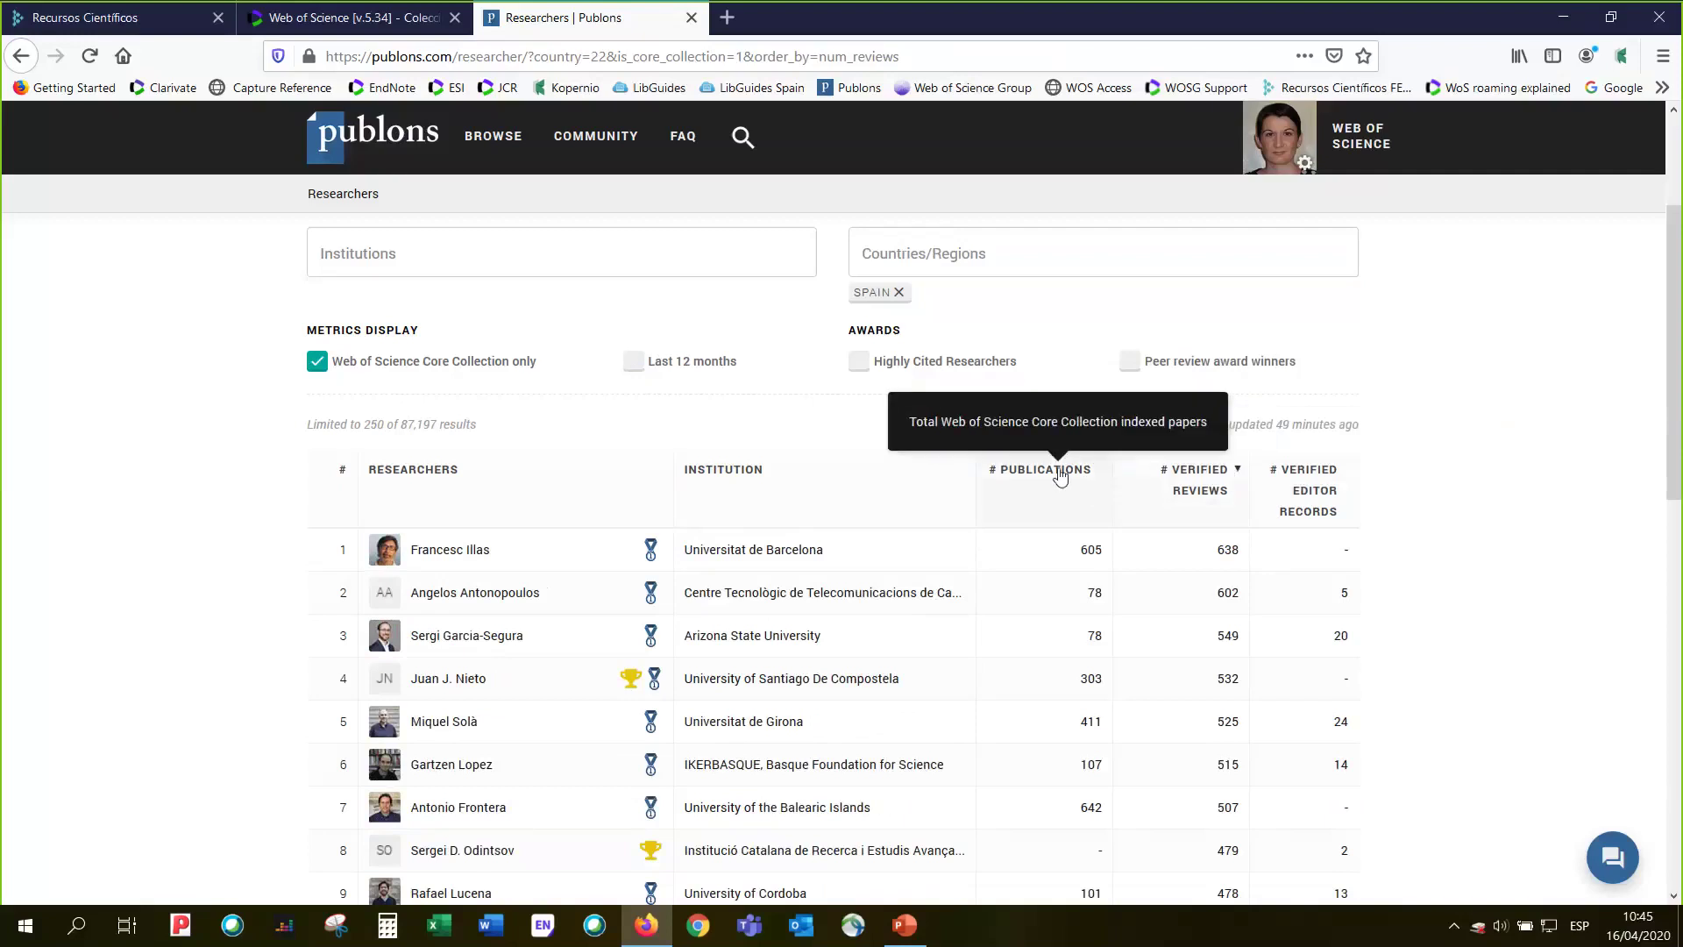
pyautogui.click(1059, 476)
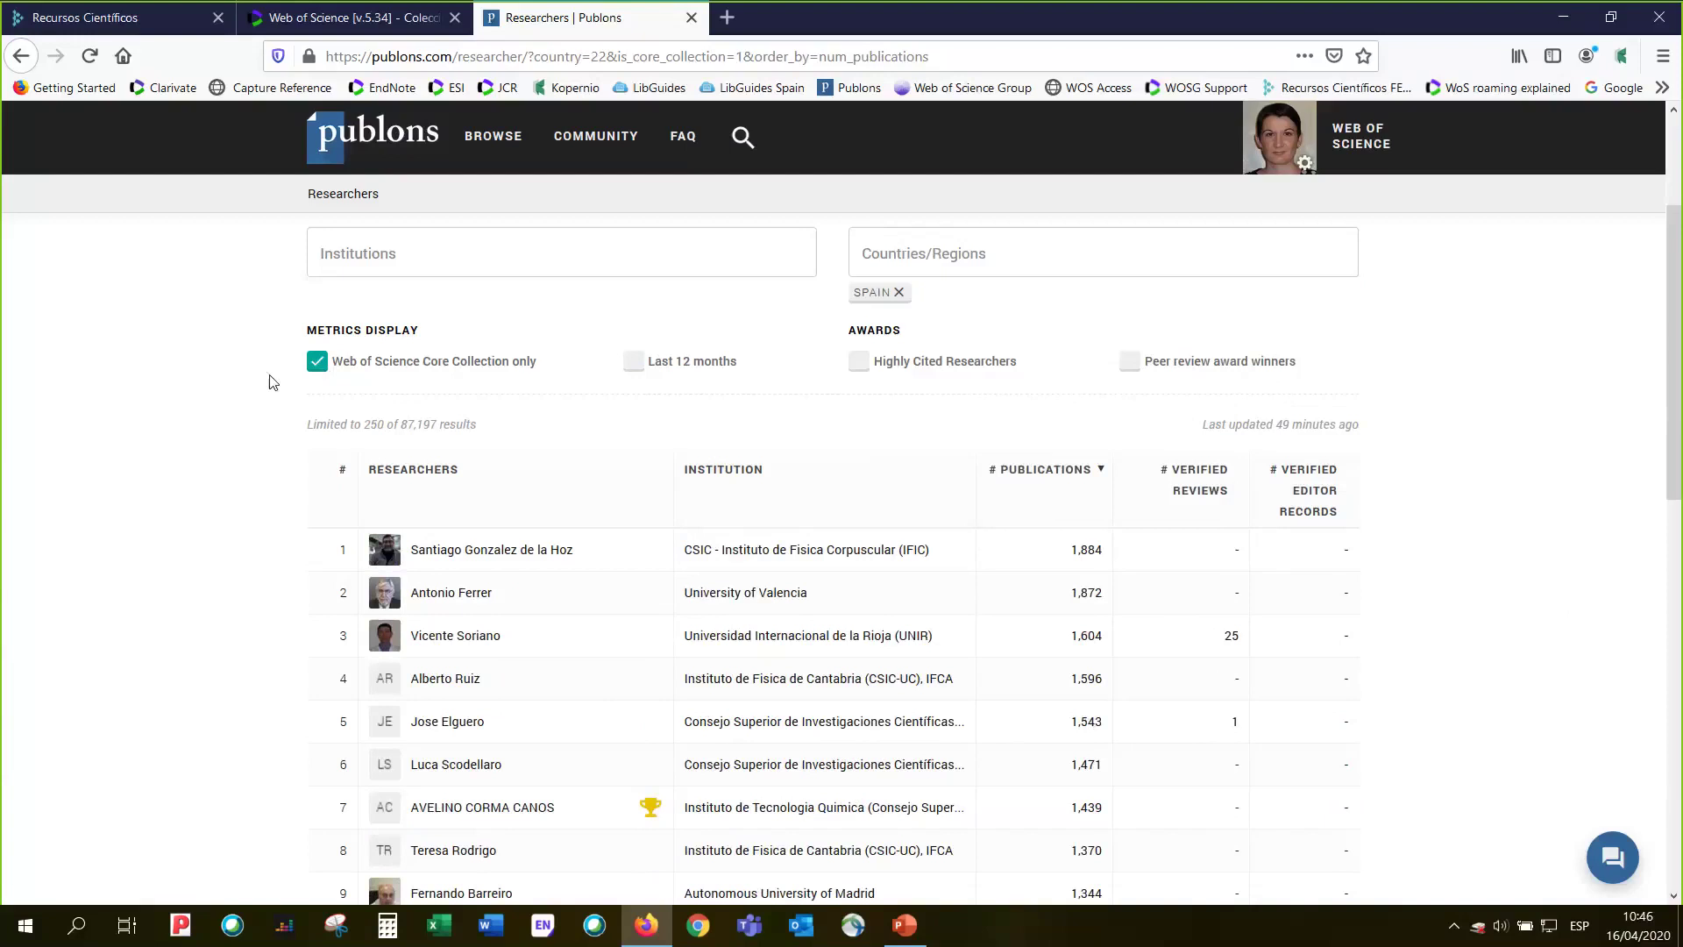
# - Include publications outside the Web of Science Core Collection for comparison, and restore the Core Collection only limit
pyautogui.click(317, 363)
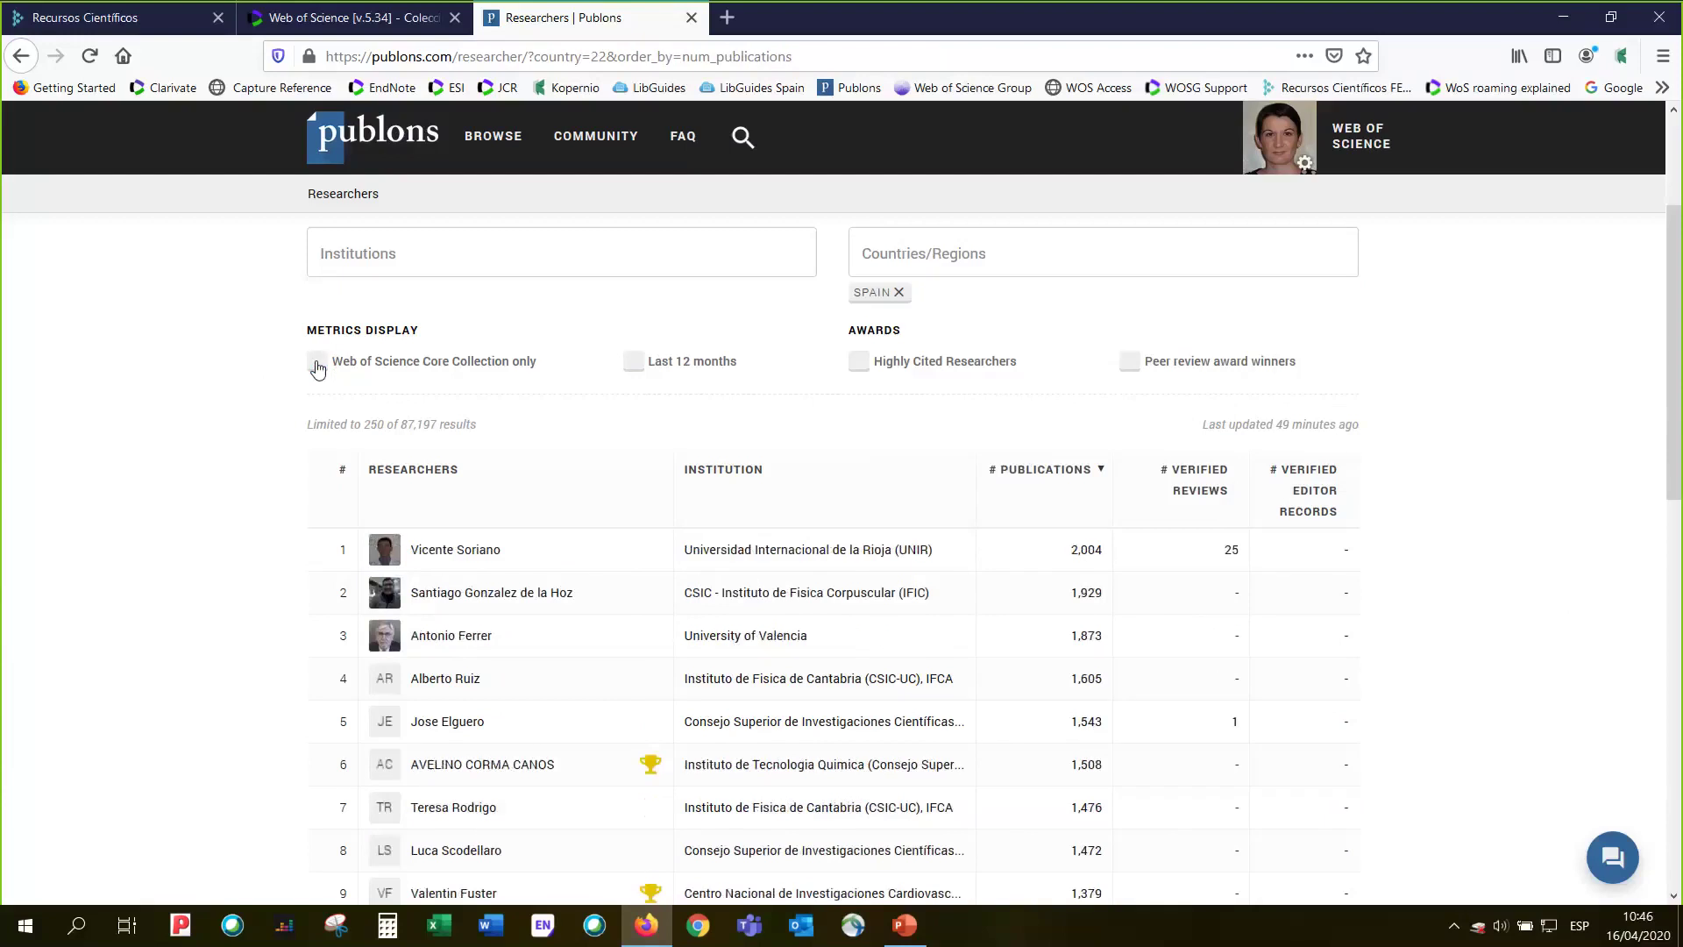
pyautogui.click(318, 363)
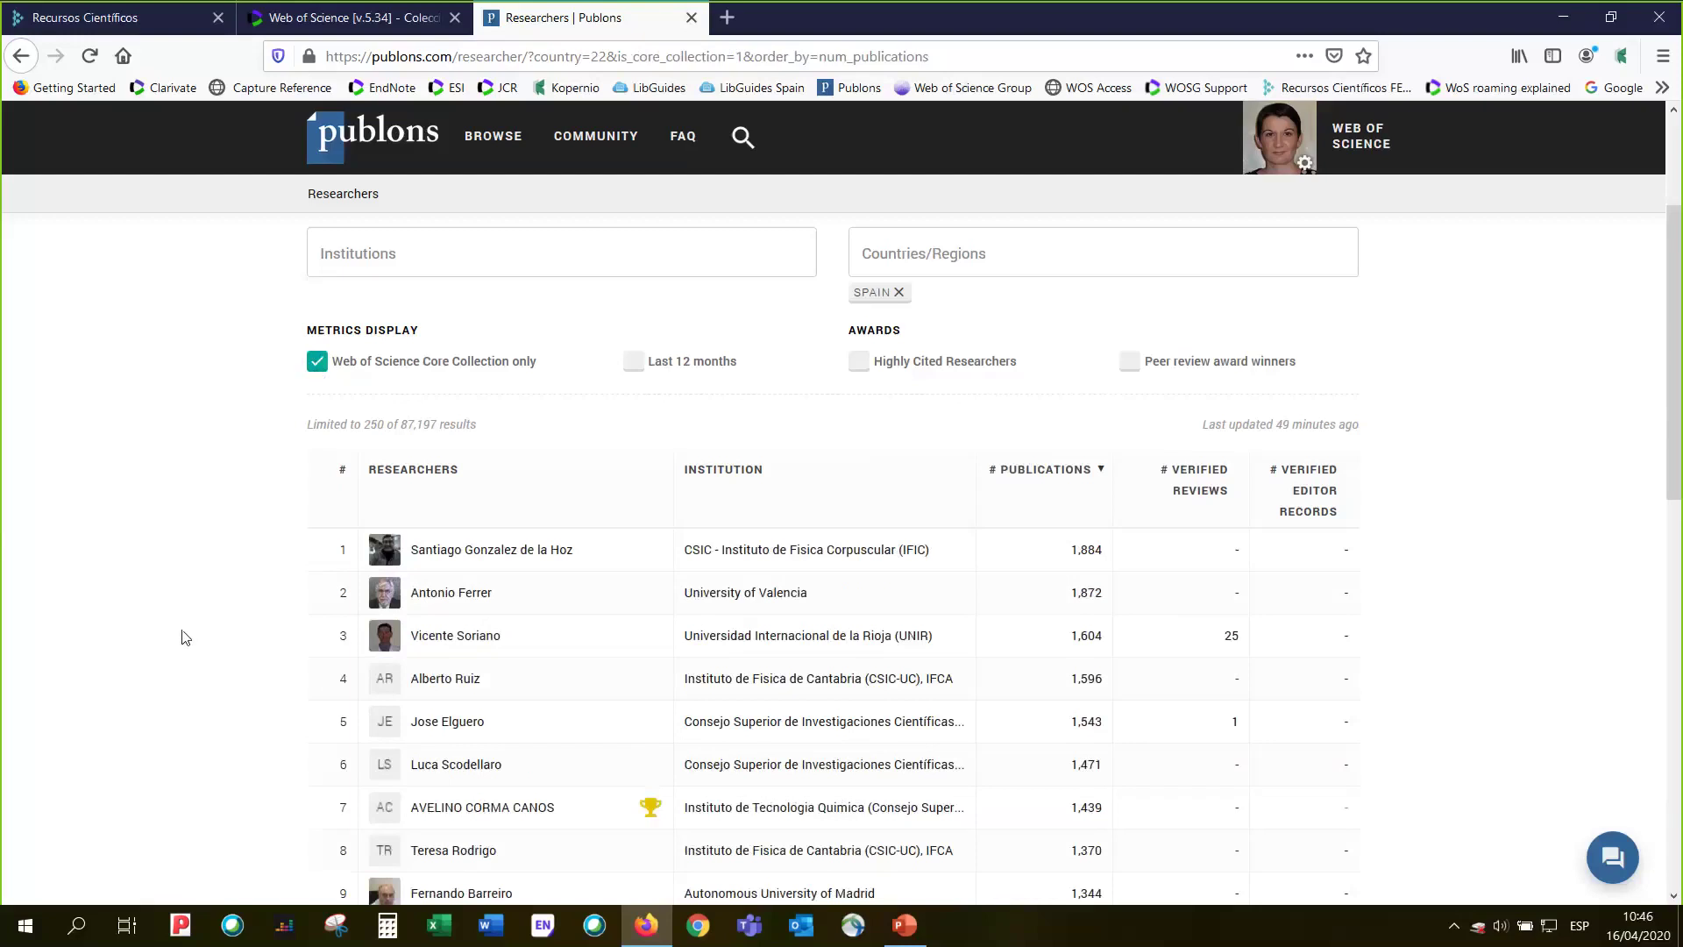
# - Narrow the researchers list to the institution Universidad de Extremadura
pyautogui.scroll(2, 186, 637)
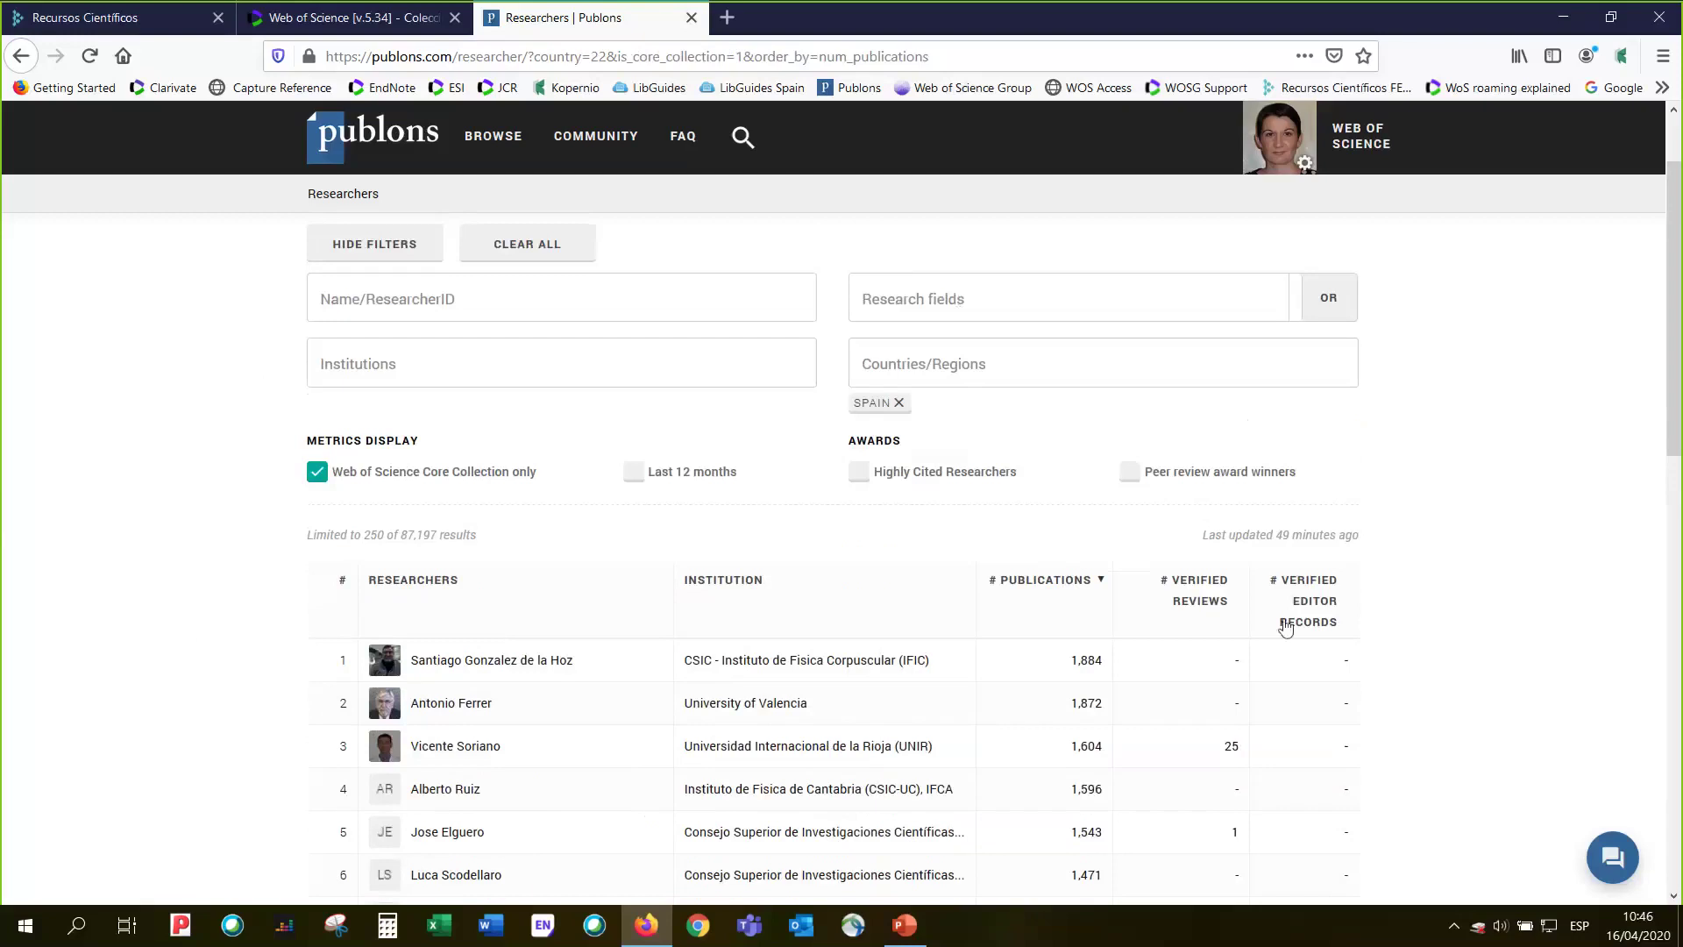
pyautogui.scroll(2, 973, 400)
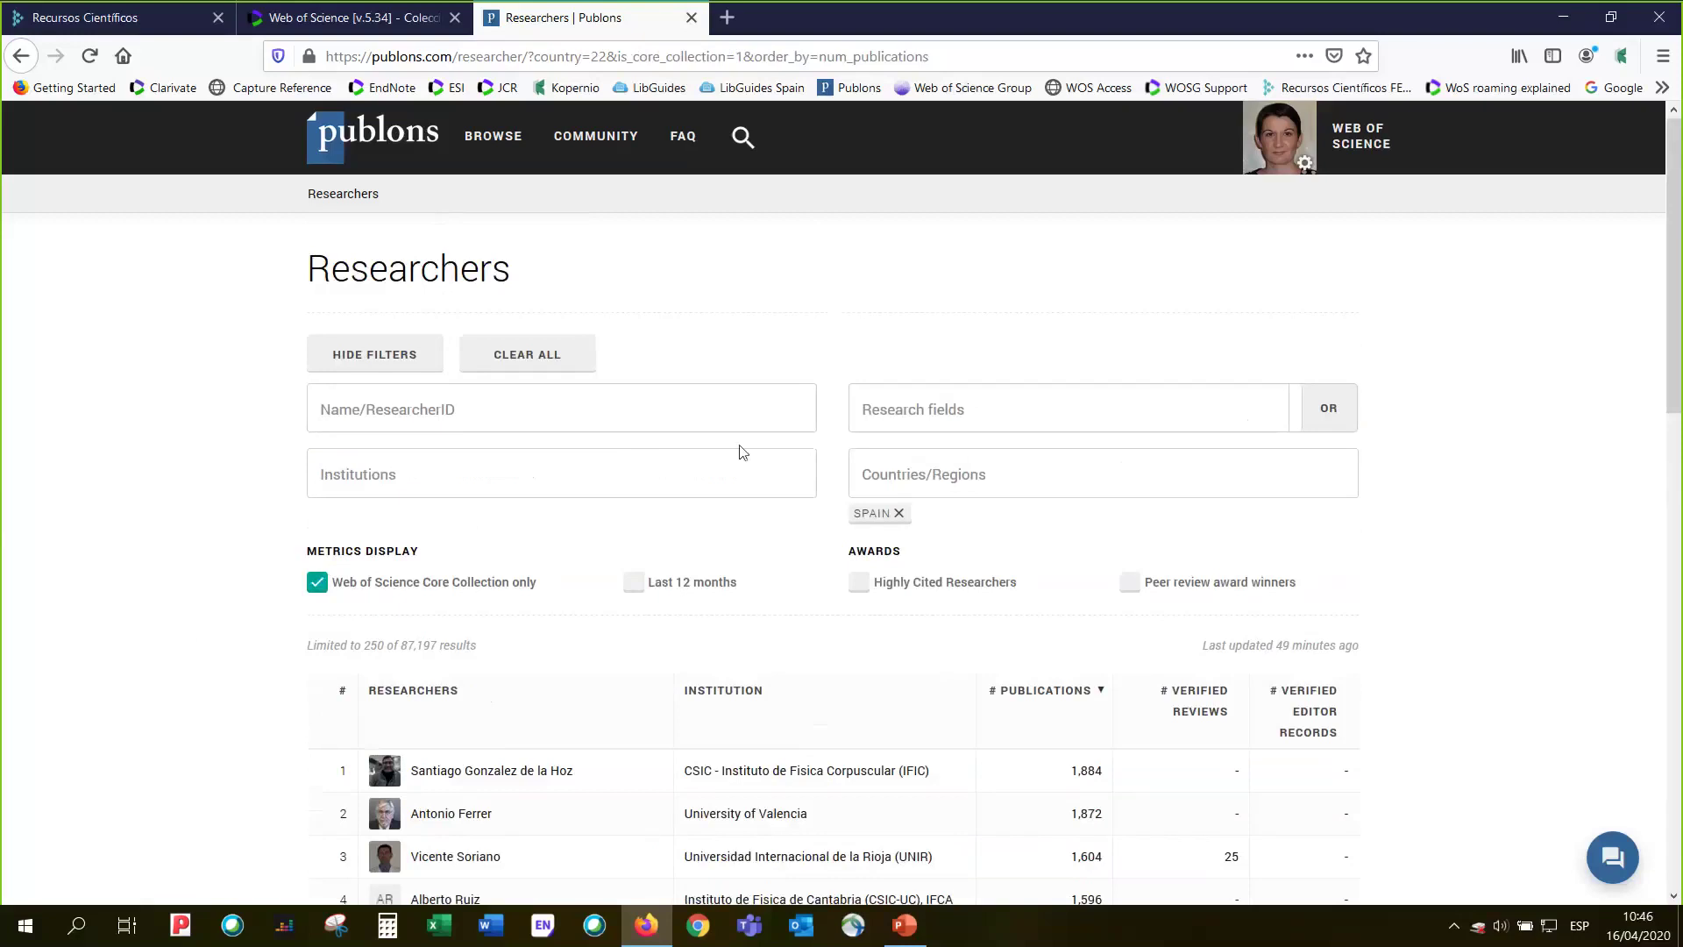
pyautogui.click(407, 475)
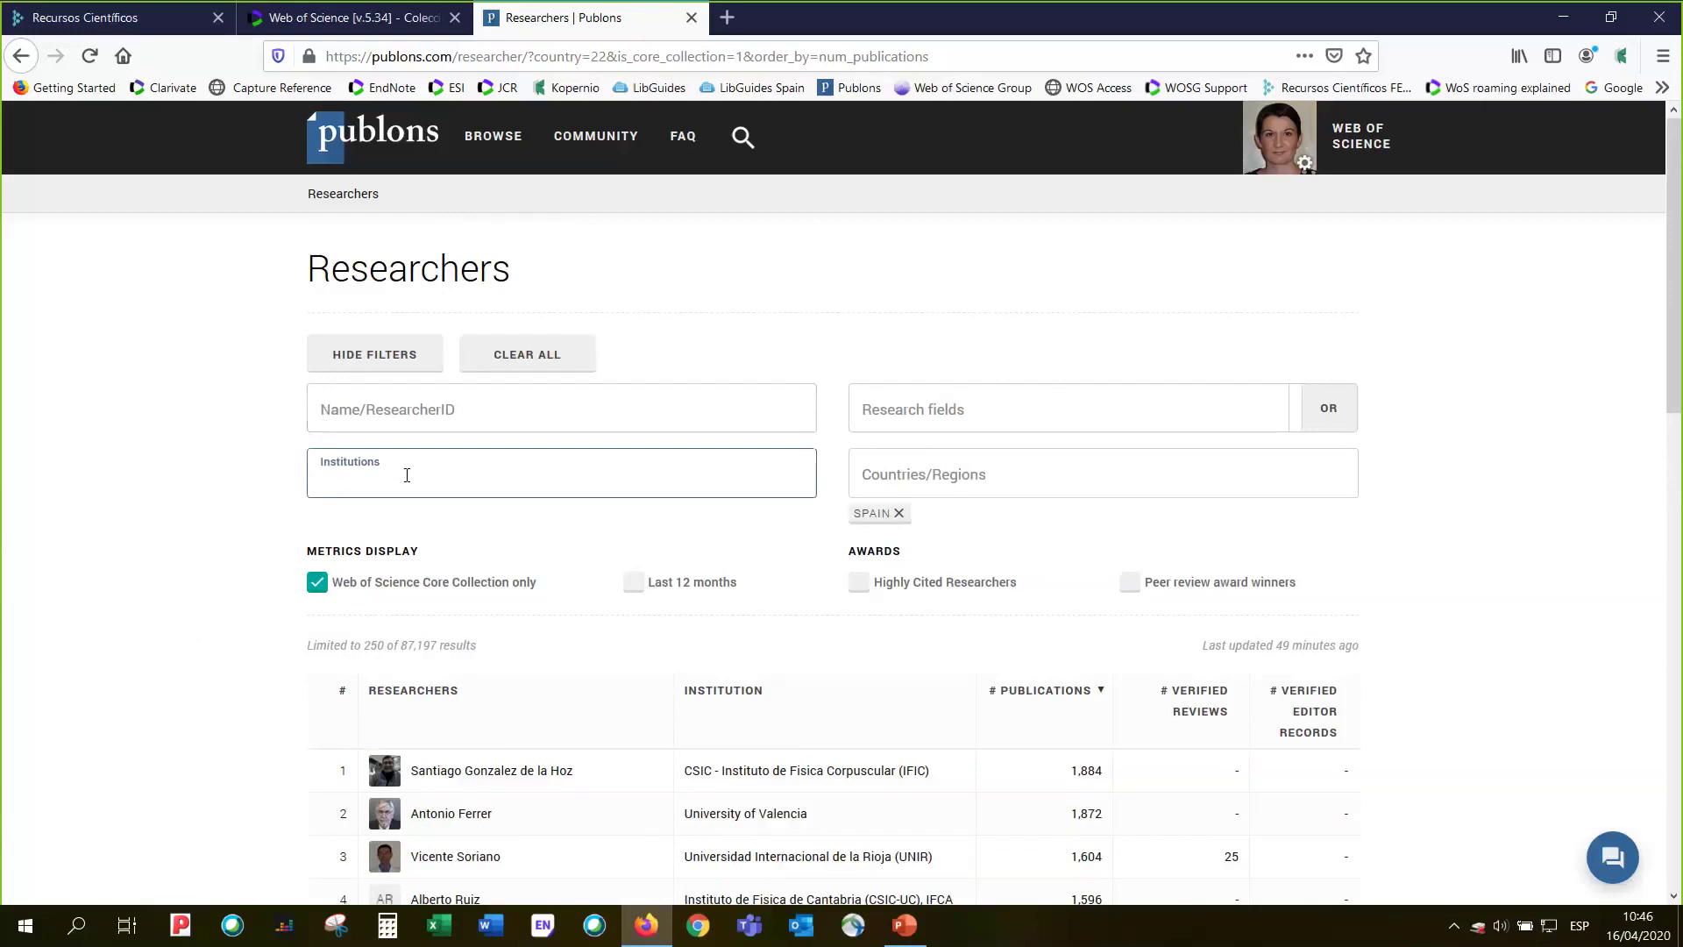
pyautogui.write('extre')
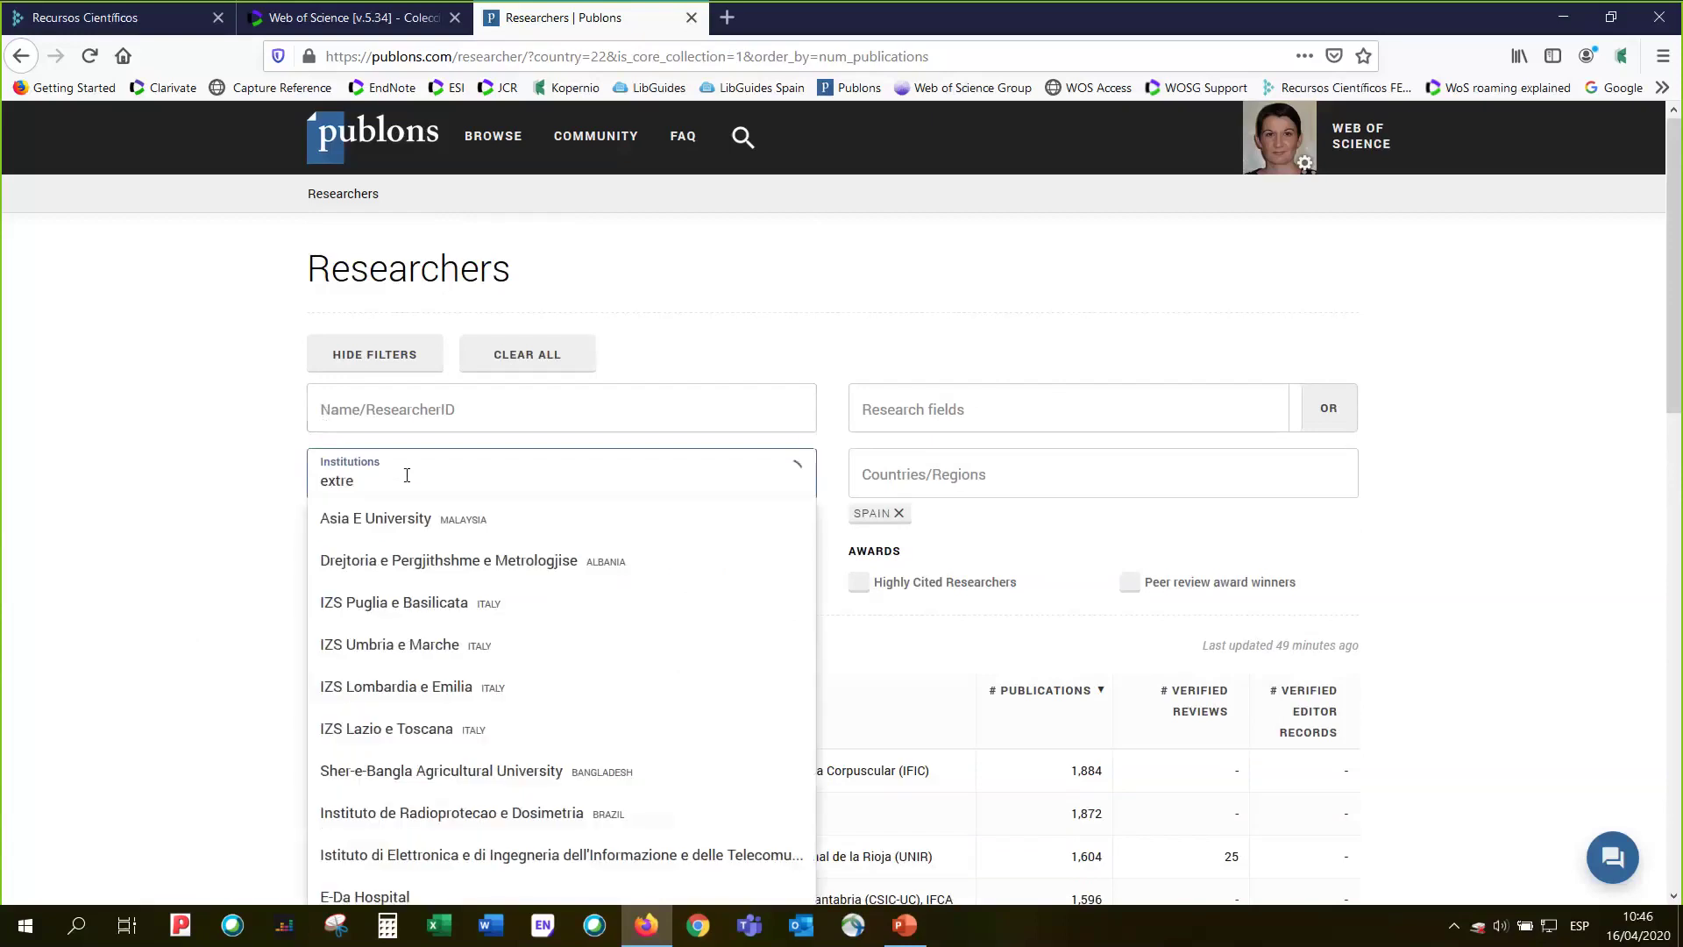
pyautogui.write('madura')
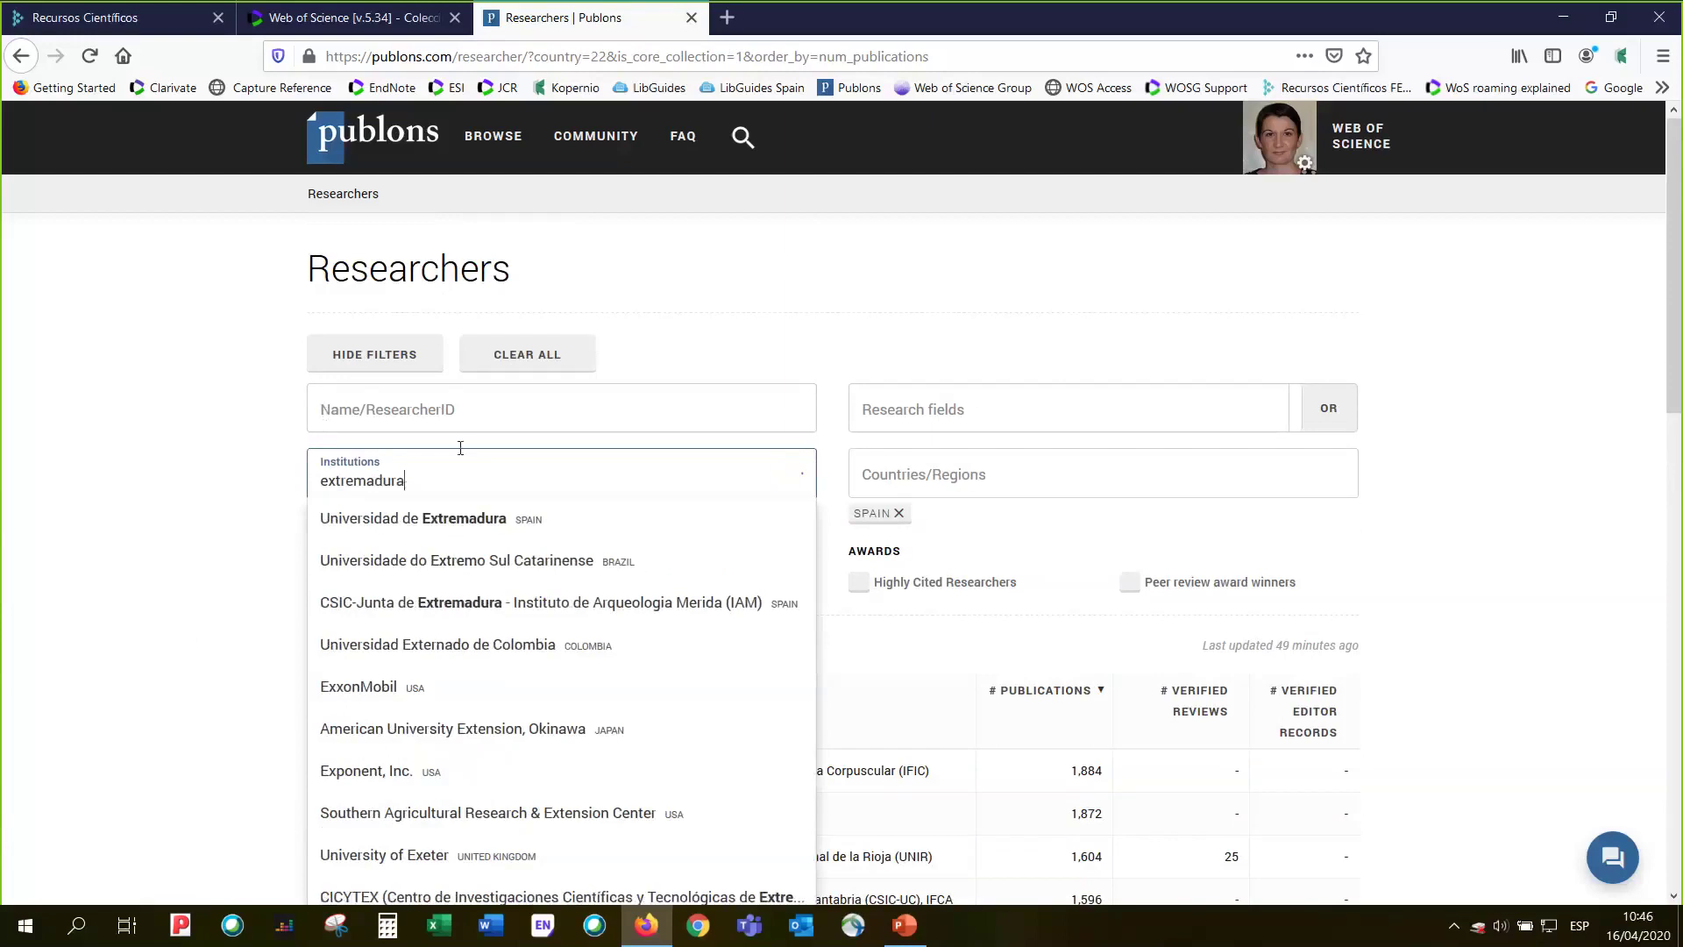
pyautogui.click(454, 525)
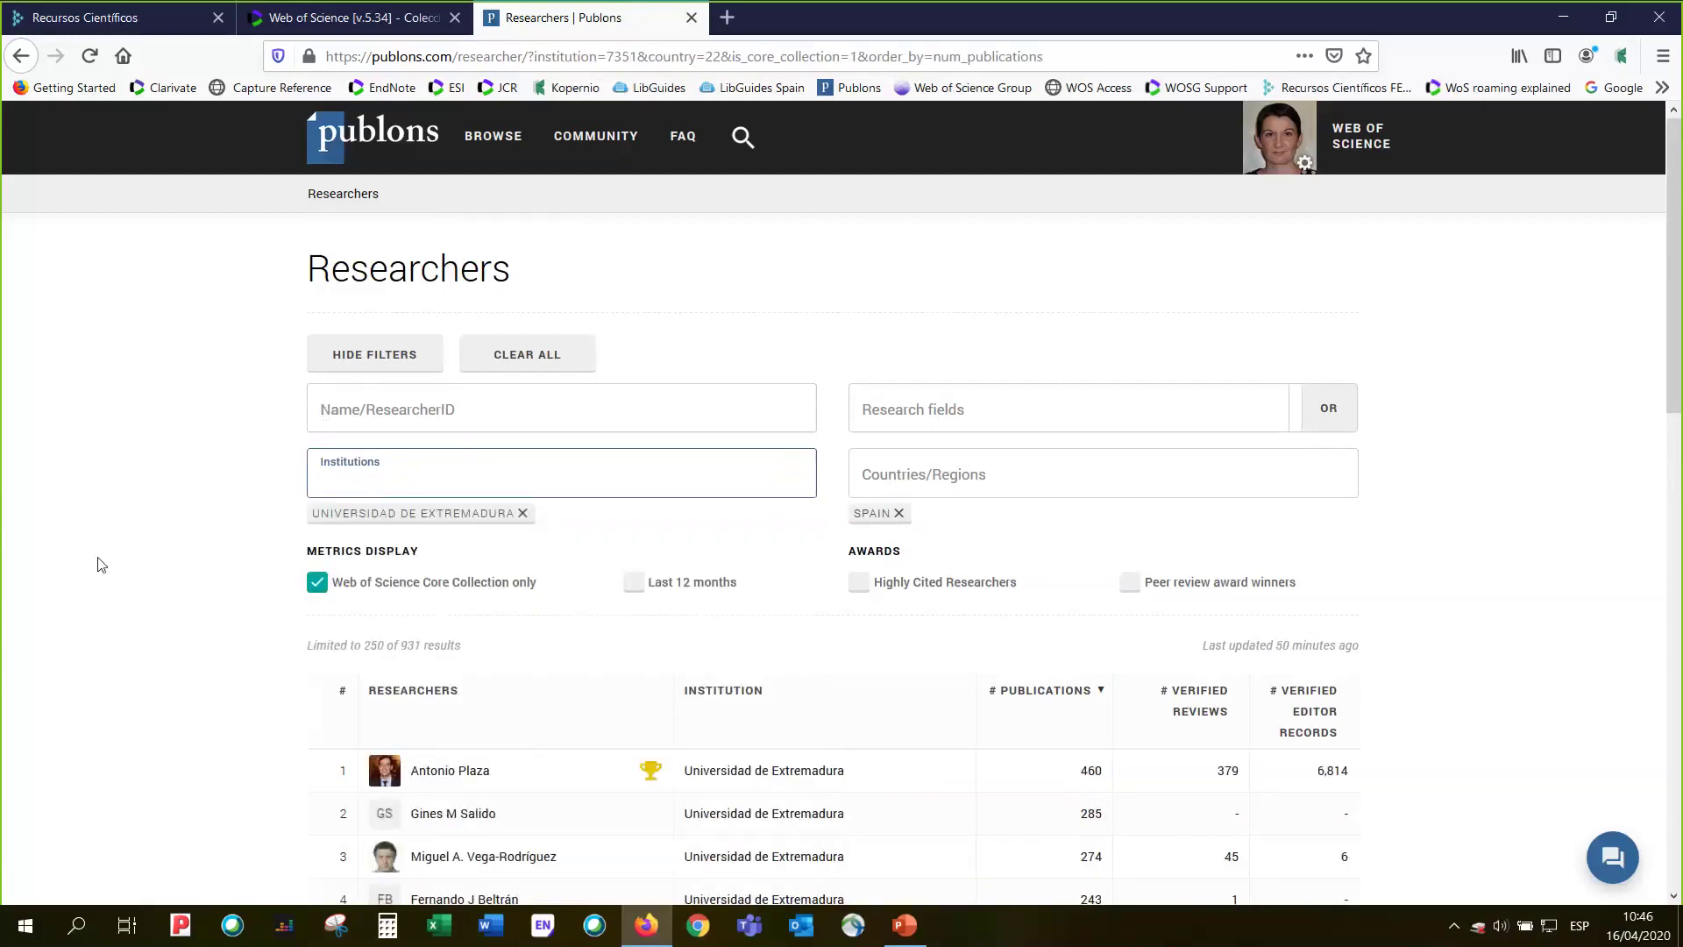
# - Look through the Universidad de Extremadura researchers and rank them by verified reviews
pyautogui.scroll(-4, 101, 564)
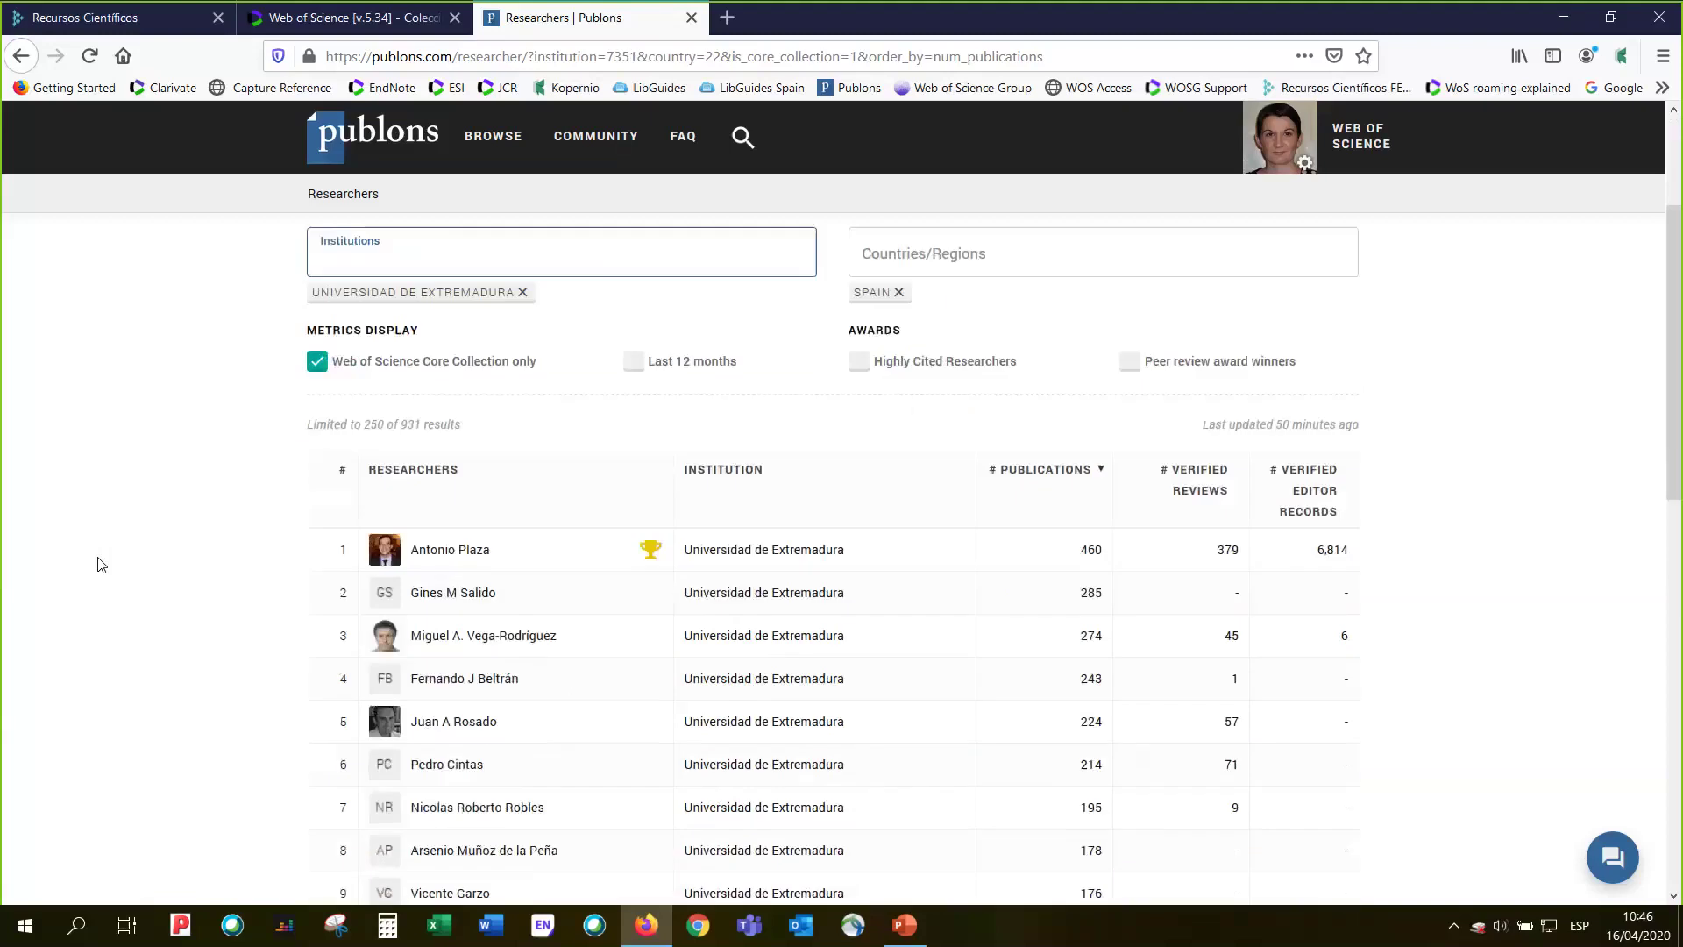
pyautogui.scroll(-4, 101, 564)
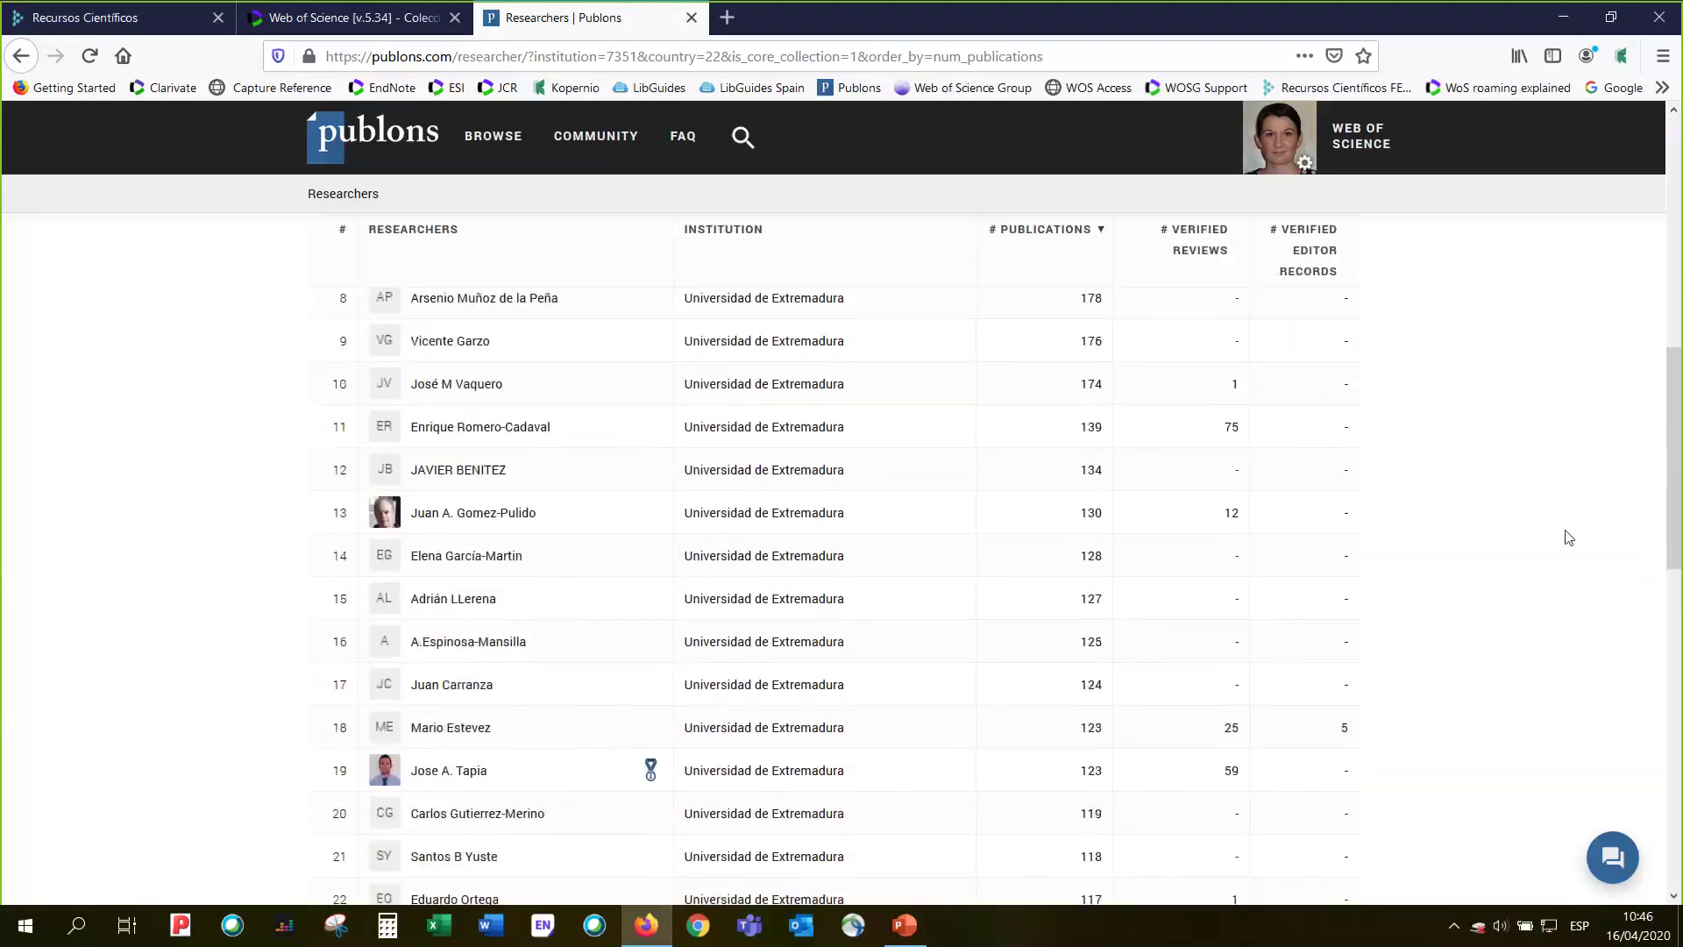
pyautogui.moveTo(1673, 561); pyautogui.dragTo(1679, 354)
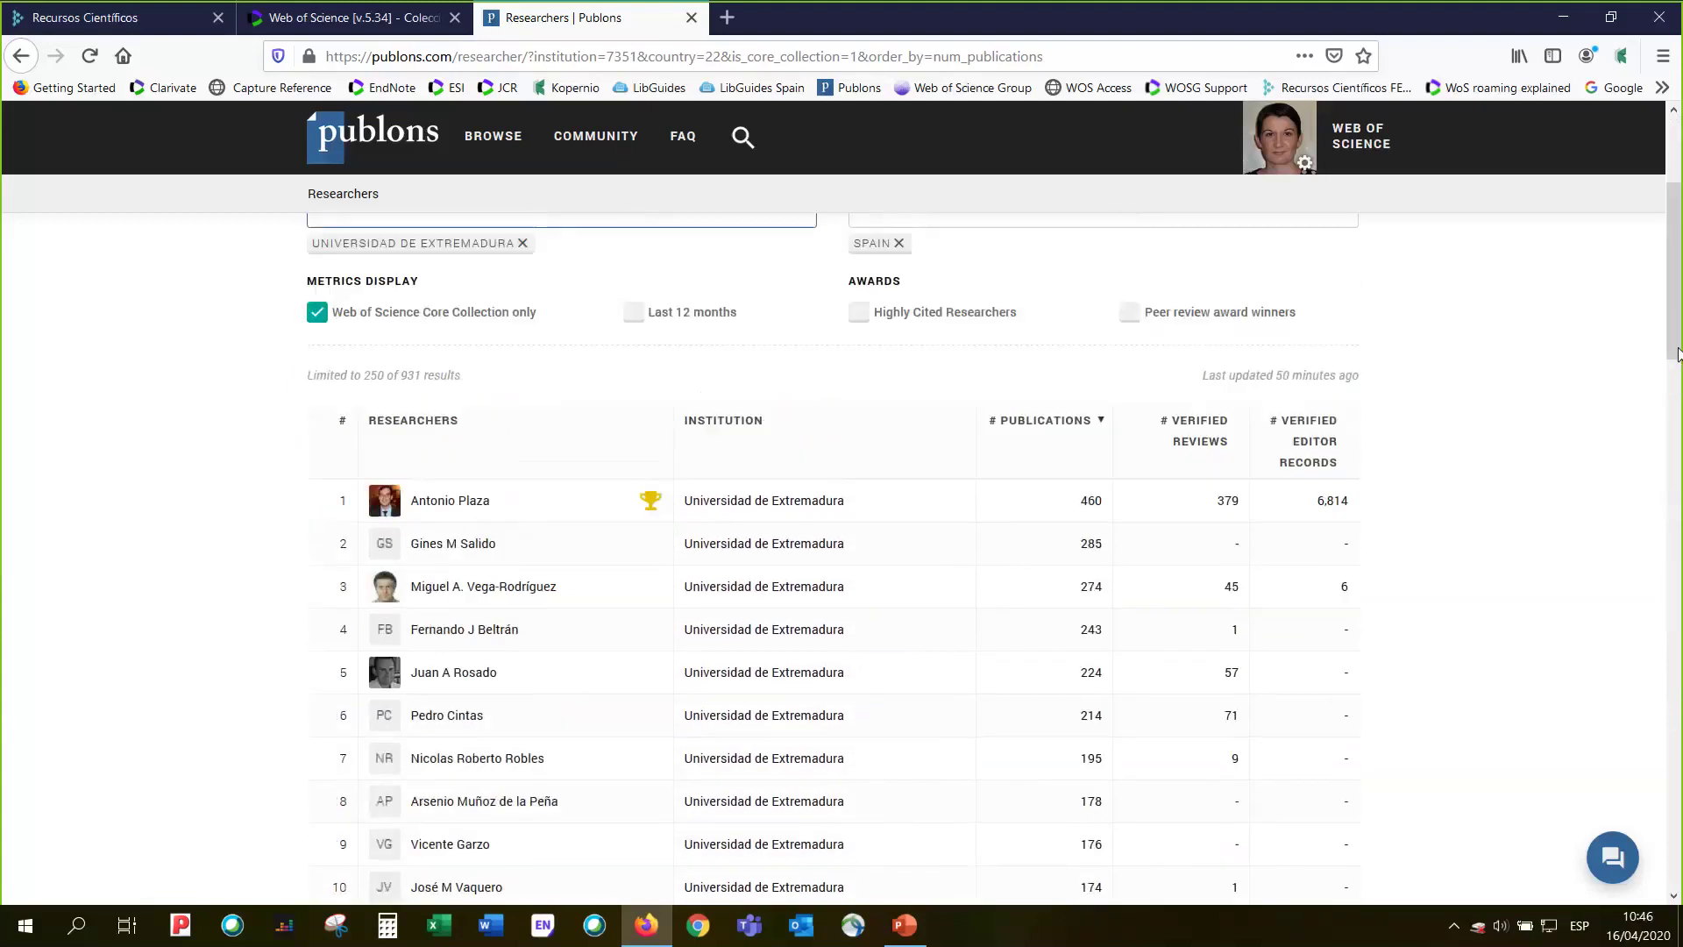
pyautogui.moveTo(1229, 444)
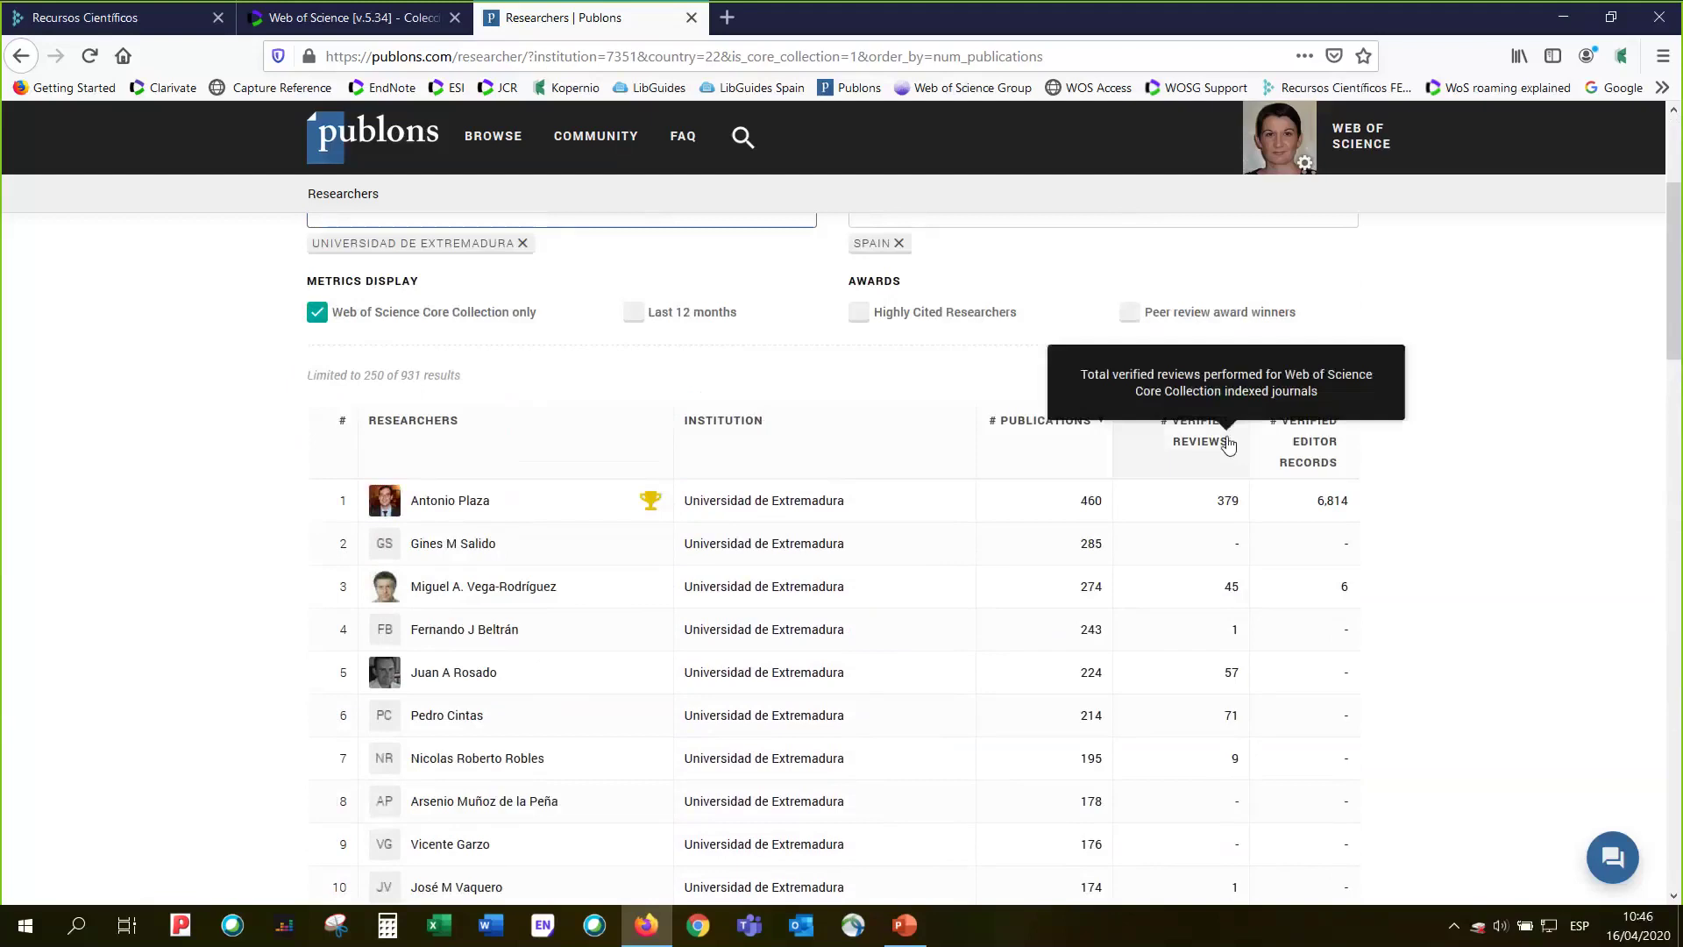
pyautogui.click(1229, 444)
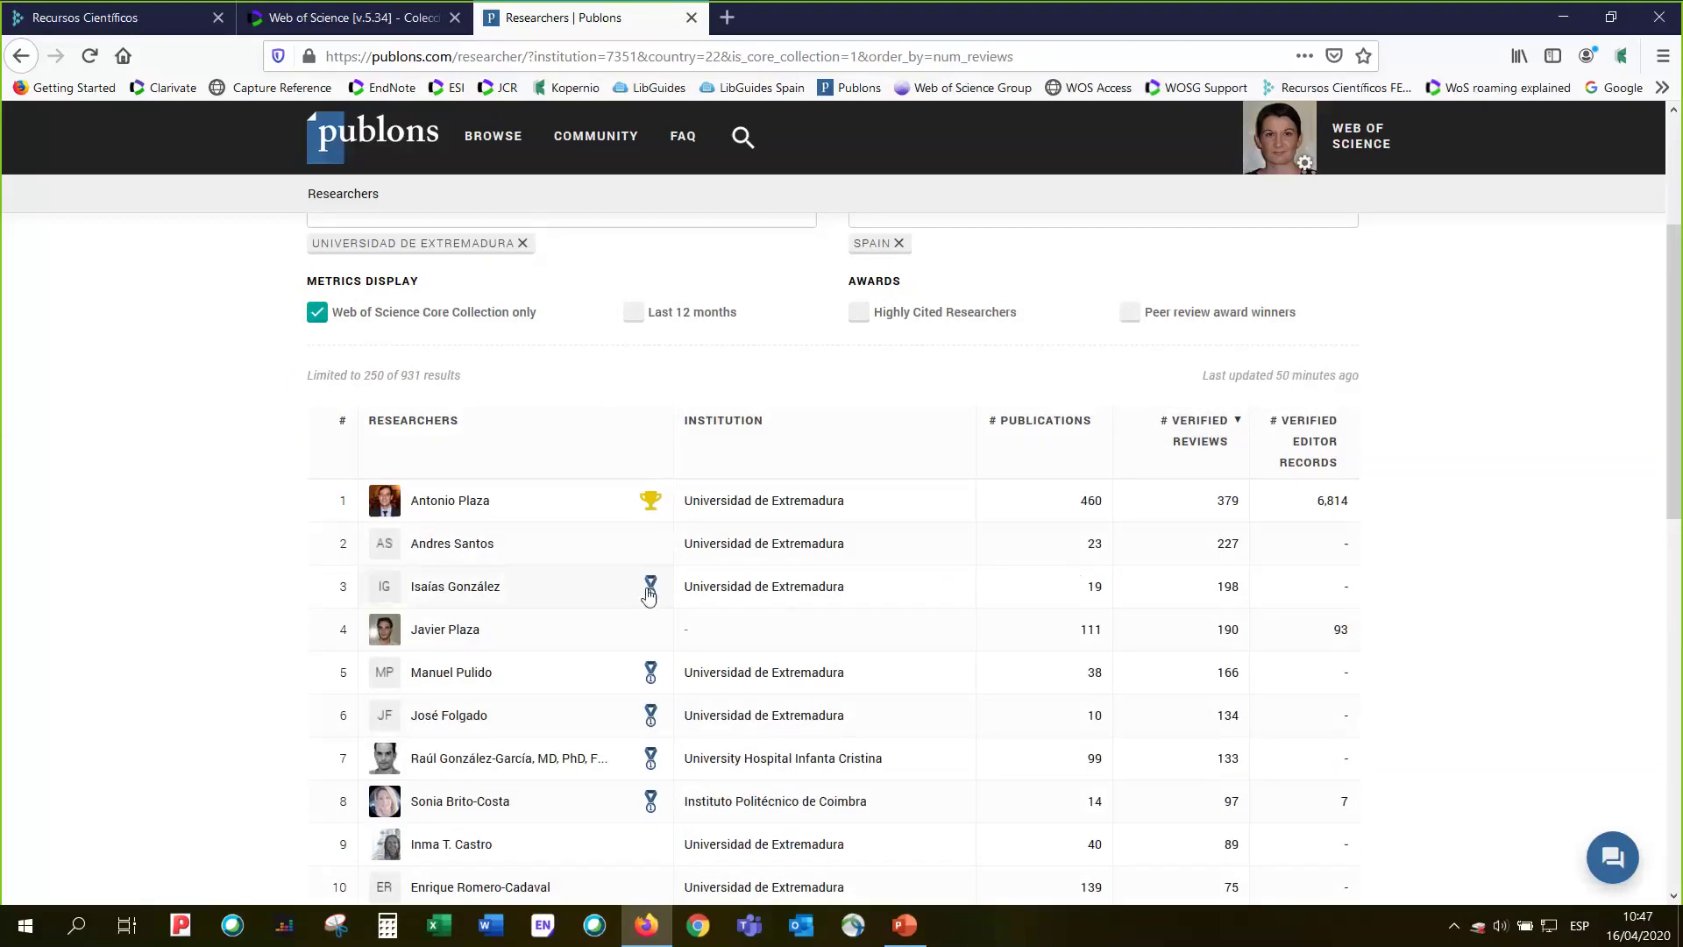
# - Open the profile of the fifth-ranked researcher, expand the full bio and institutions, and look over the reviewer awards
pyautogui.click(655, 676)
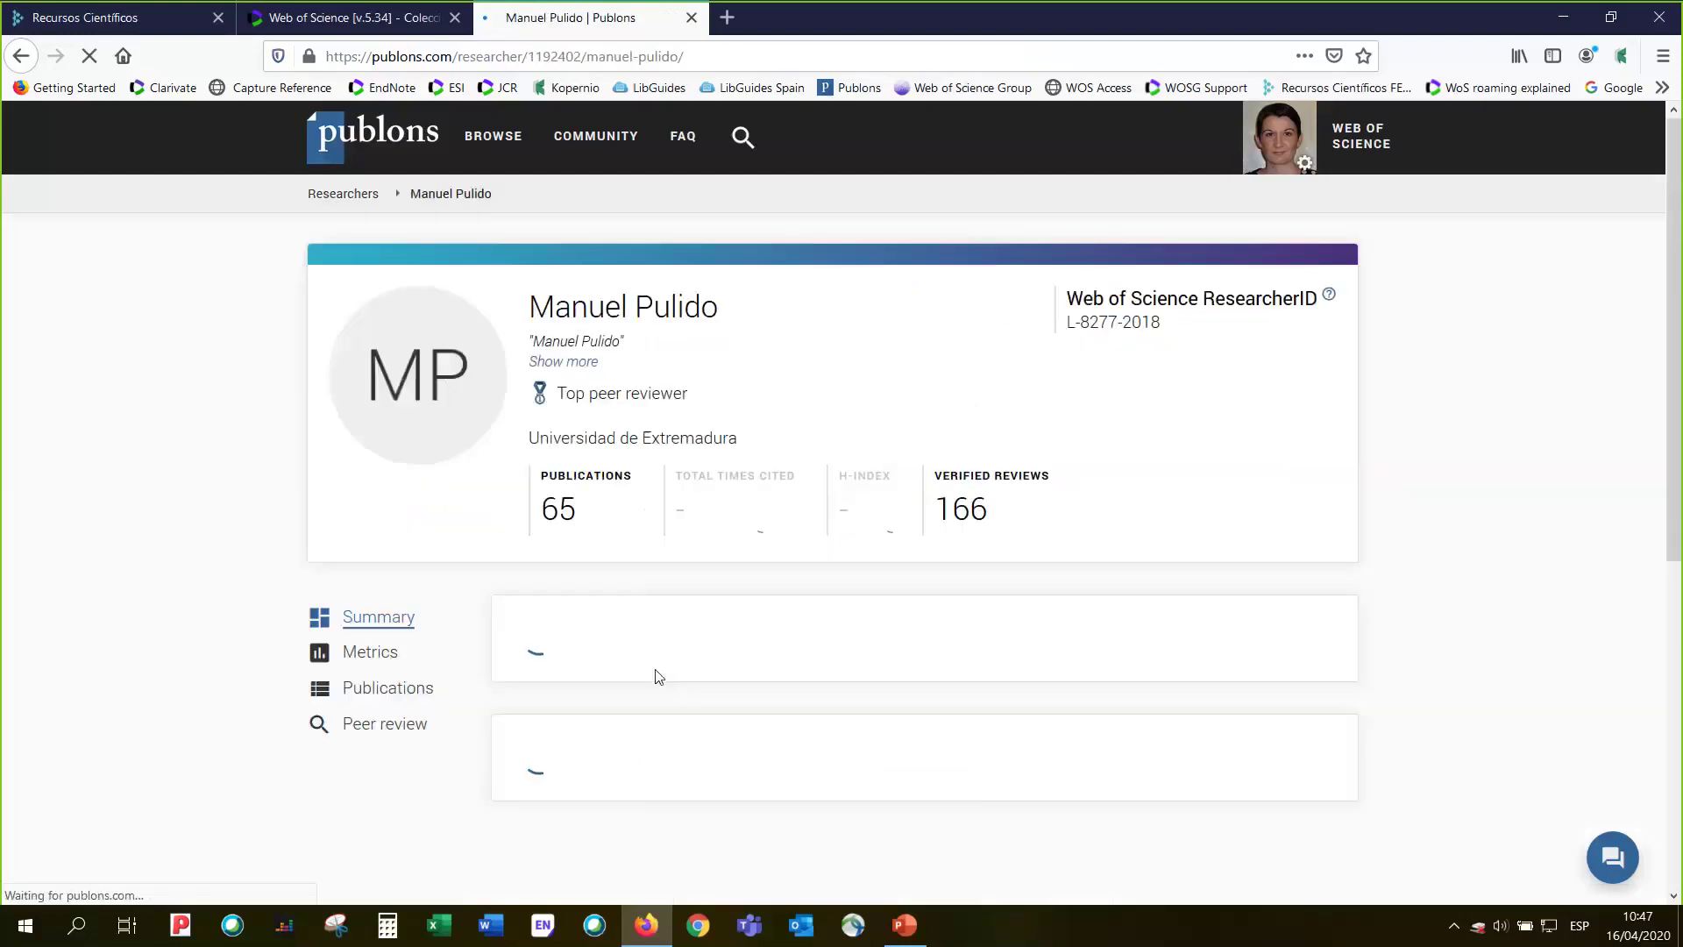
pyautogui.scroll(-1, 1508, 538)
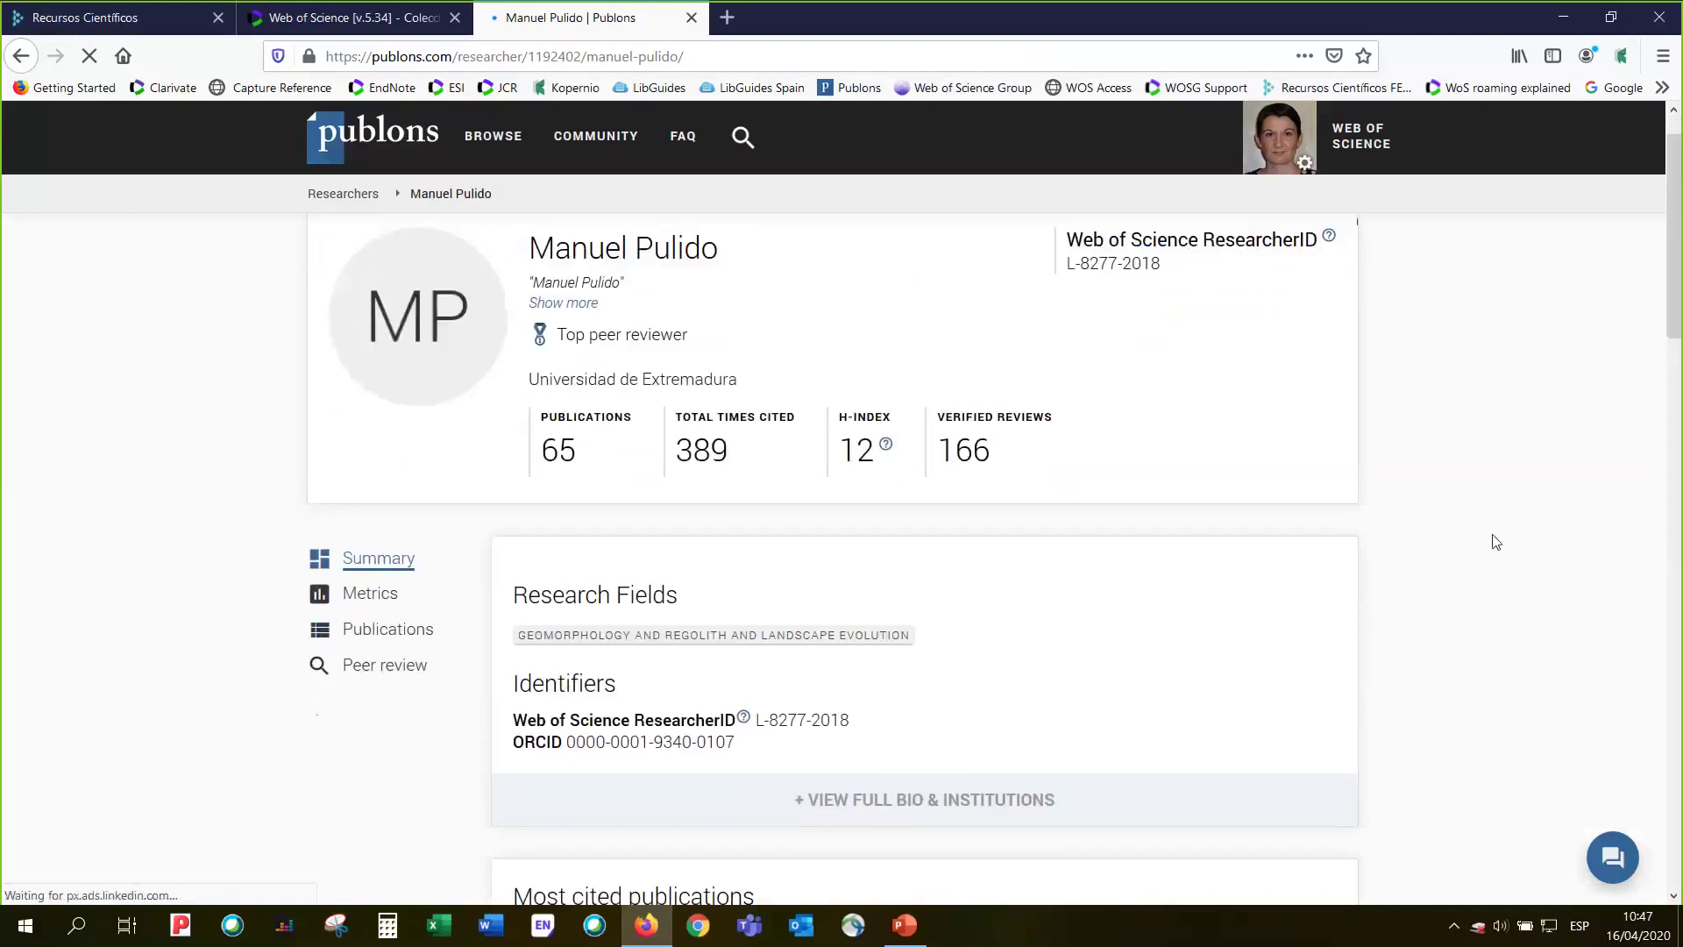
pyautogui.scroll(-3, 1495, 542)
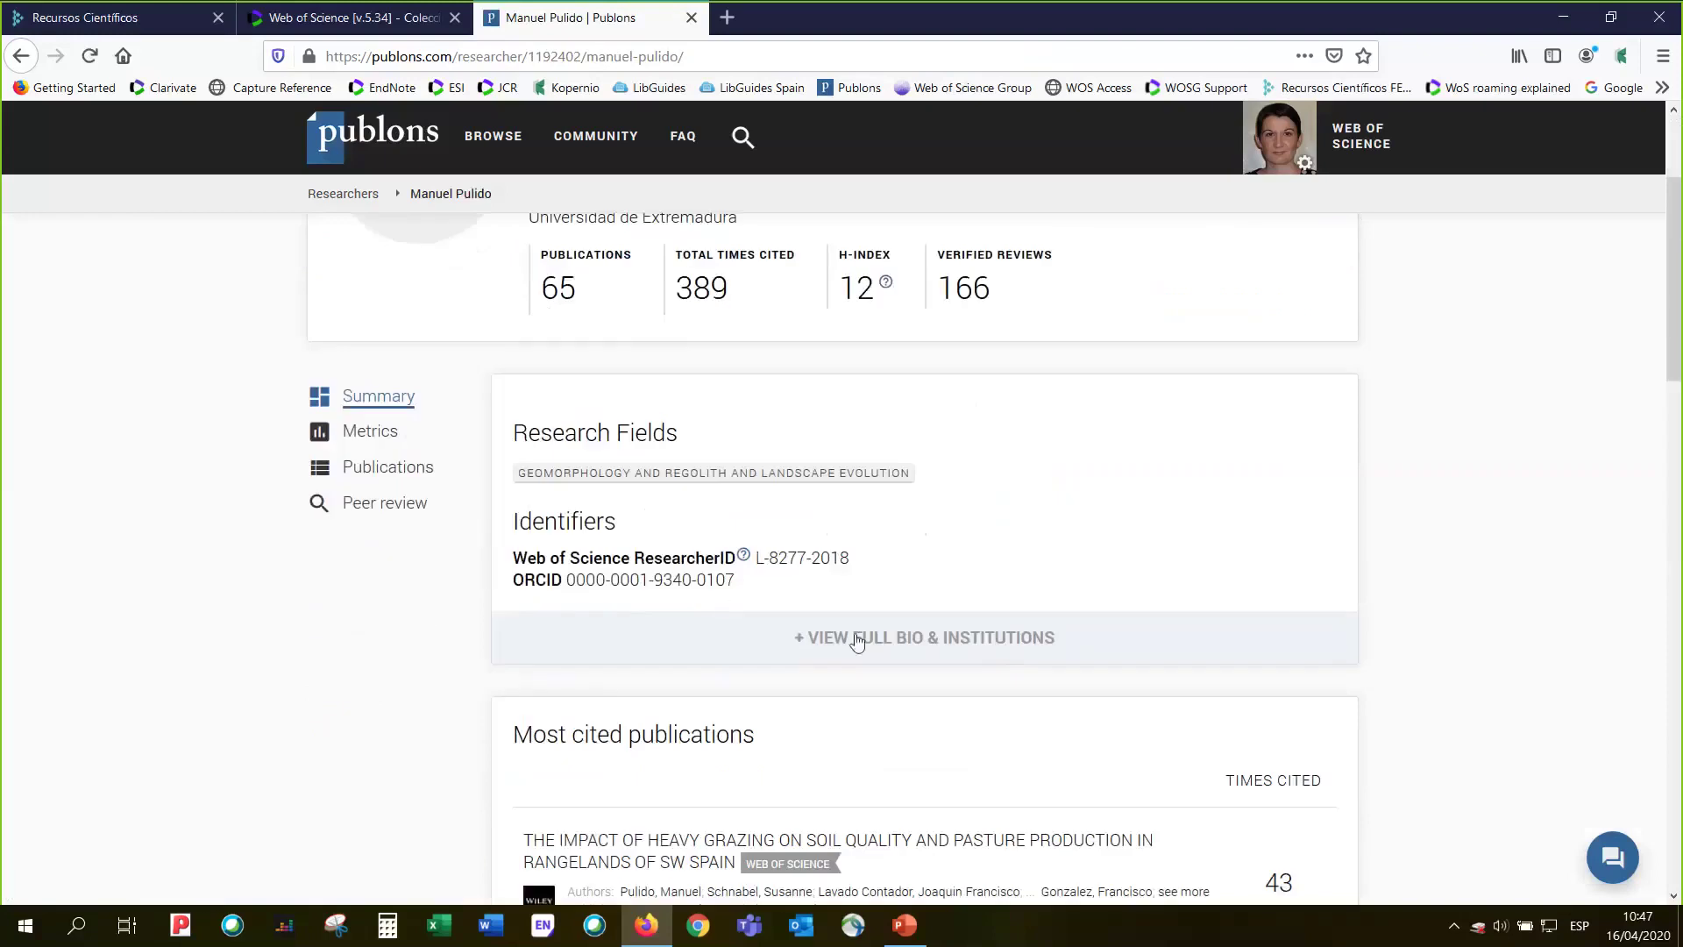
pyautogui.click(858, 643)
pyautogui.scroll(-4, 1427, 639)
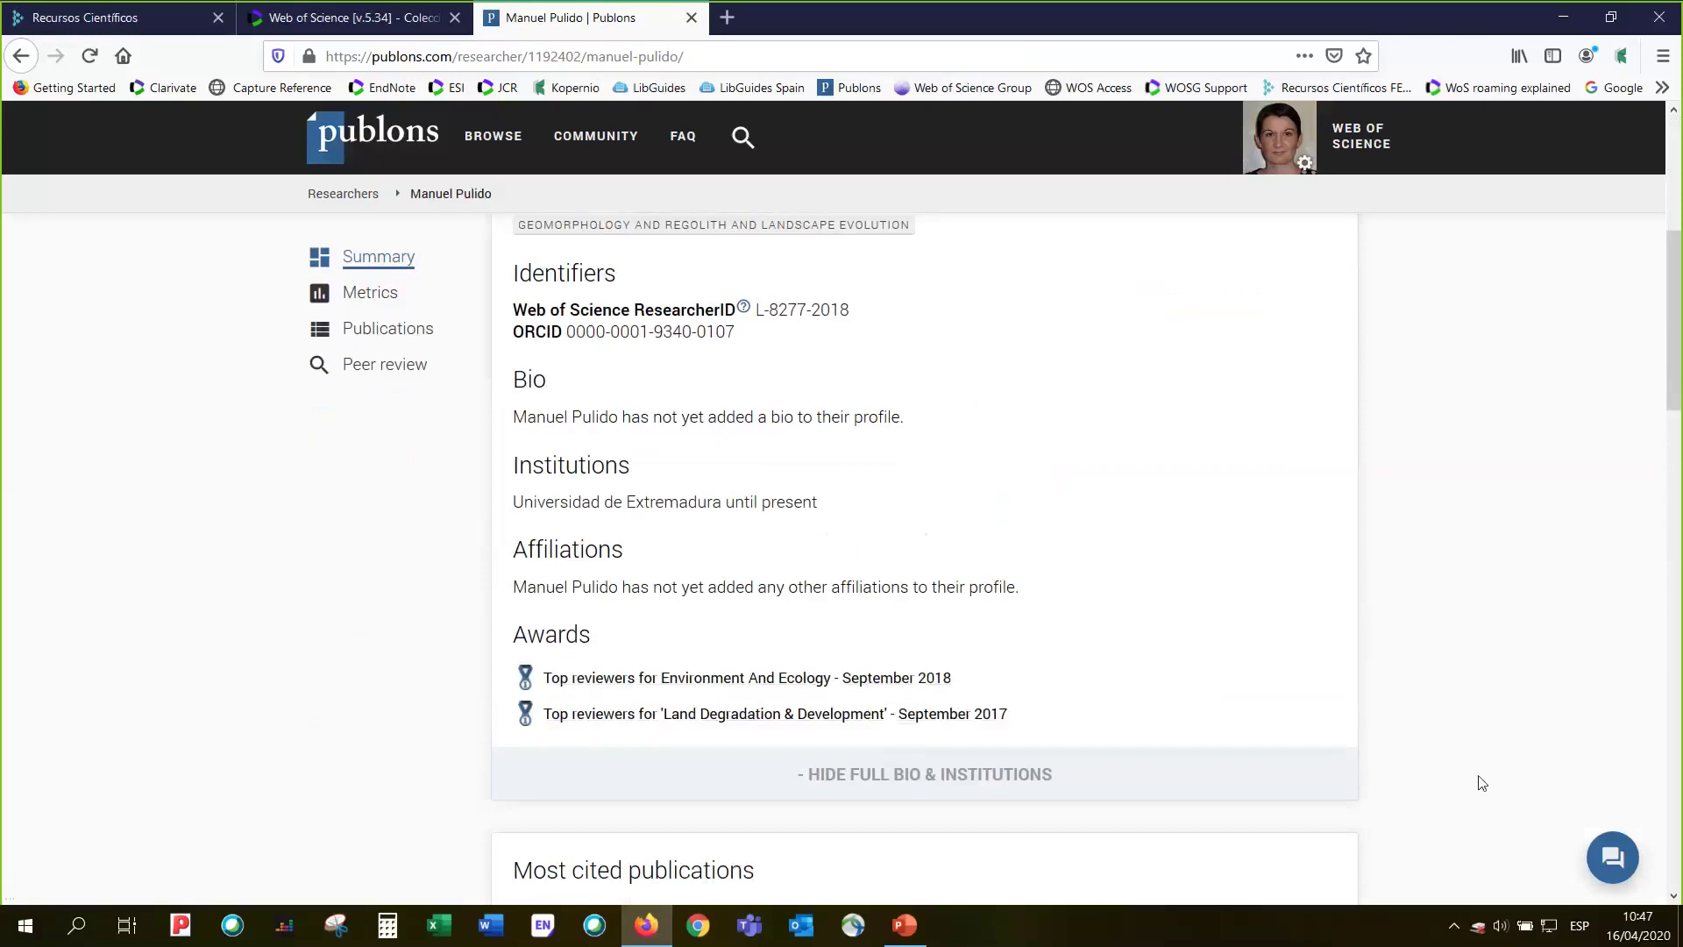
pyautogui.scroll(5, 1480, 782)
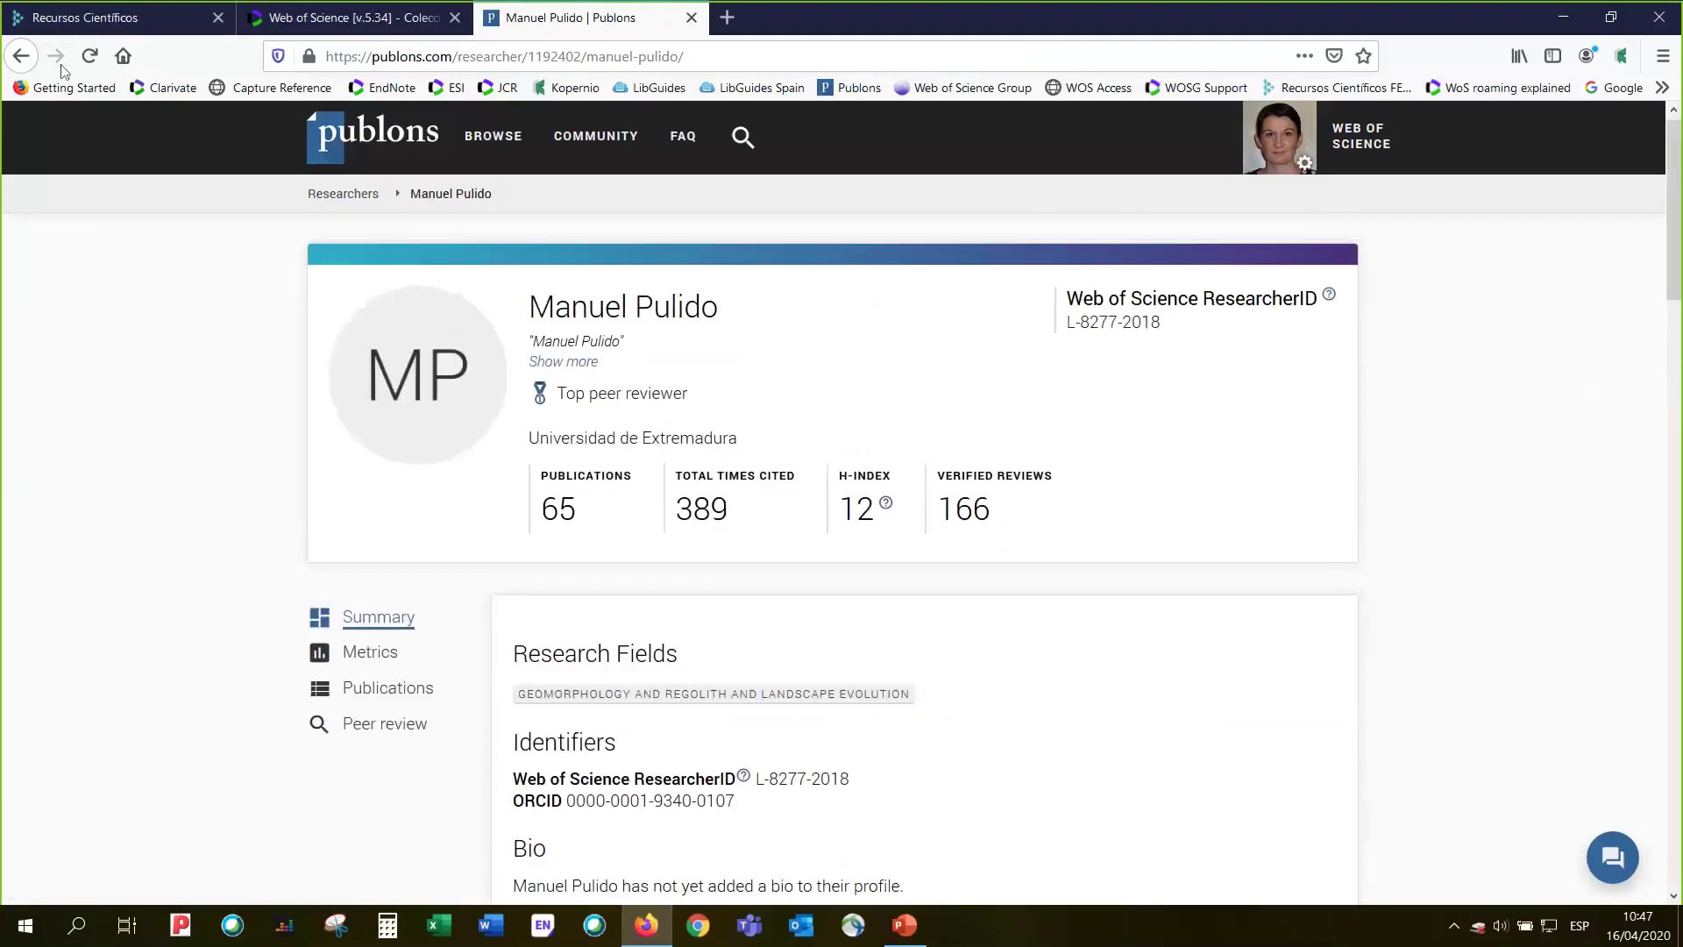
# - Return to the researchers list, clear all its filters and narrow it to the country Spain
pyautogui.click(21, 58)
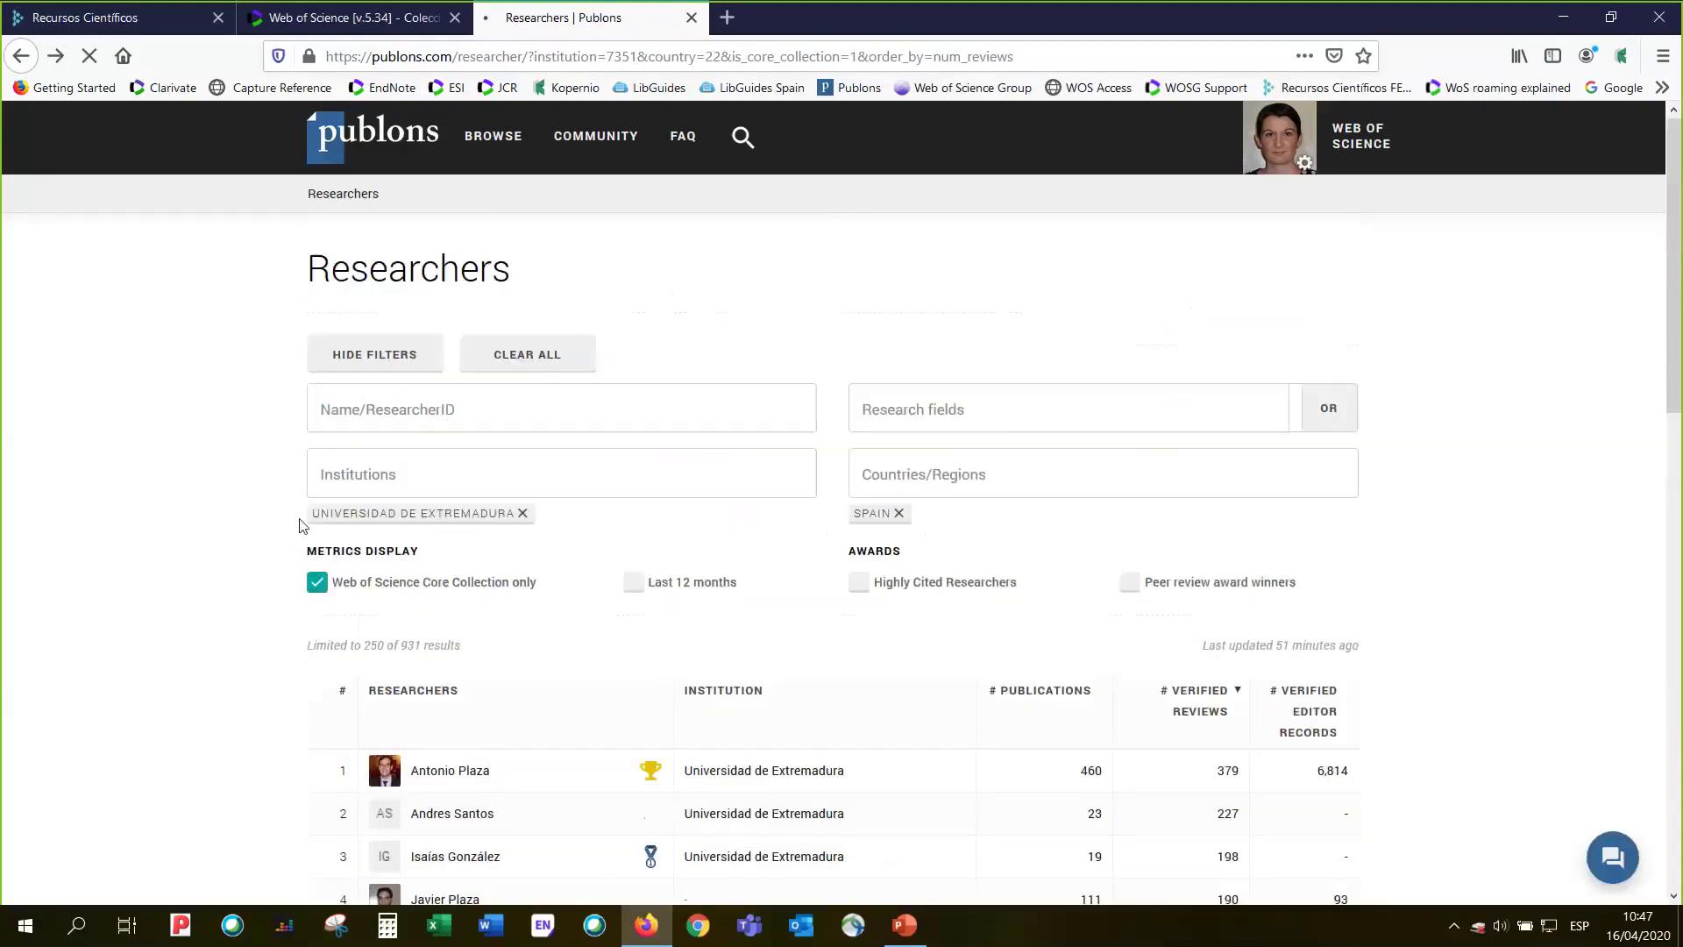
pyautogui.click(558, 359)
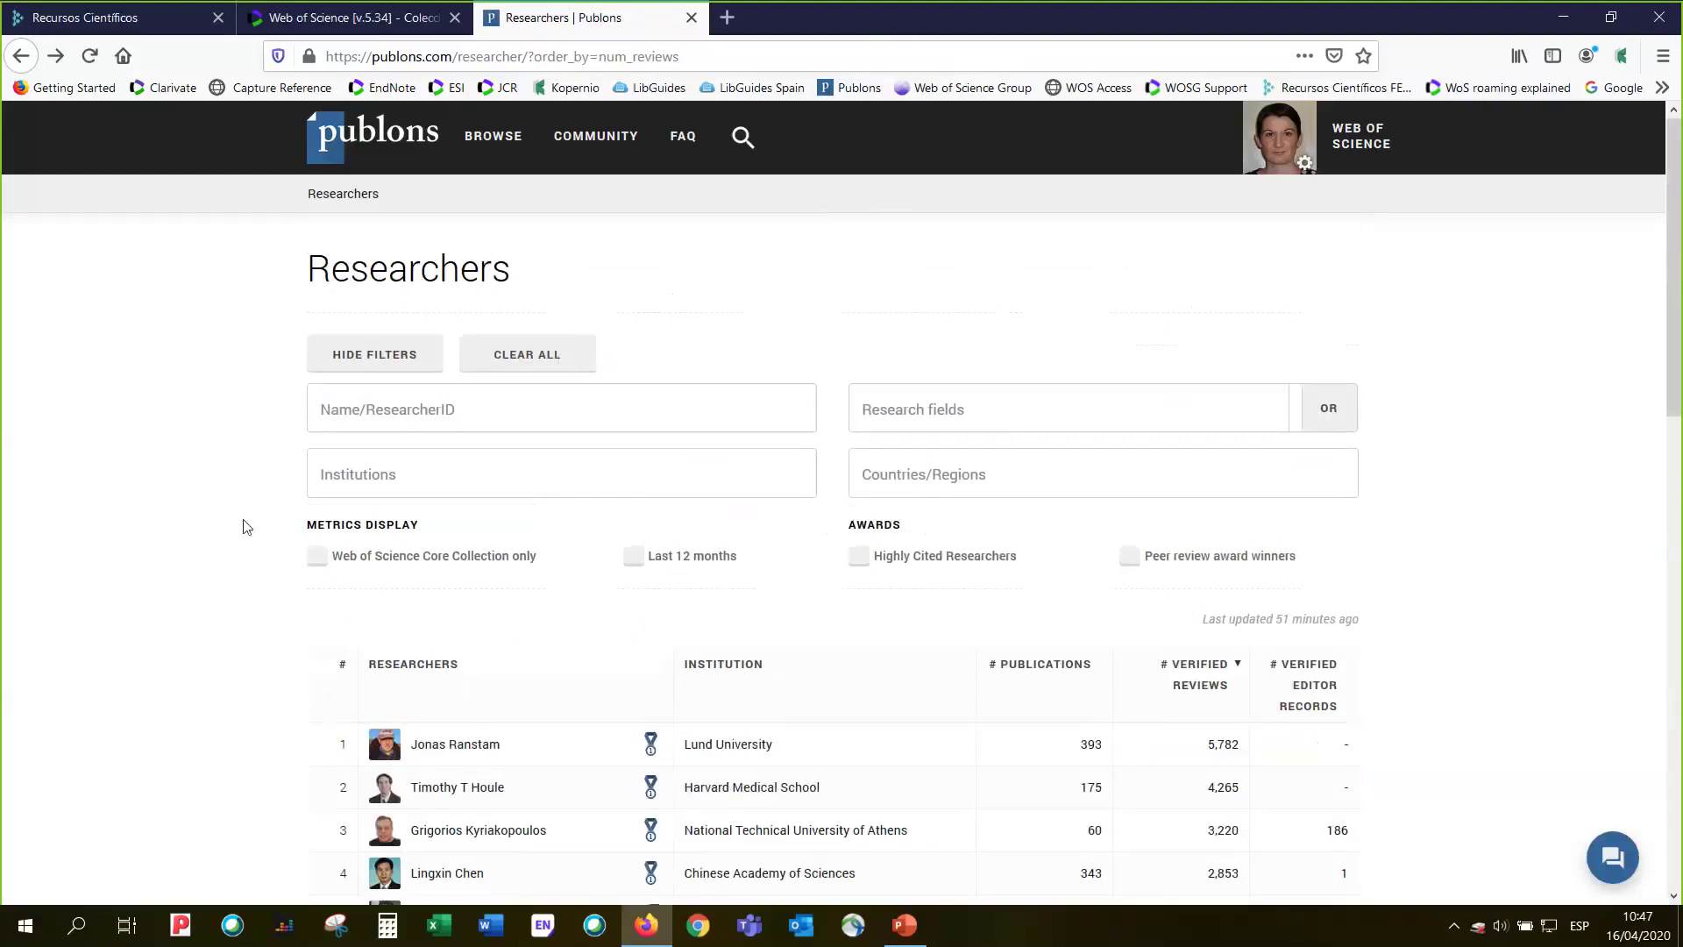
pyautogui.click(933, 479)
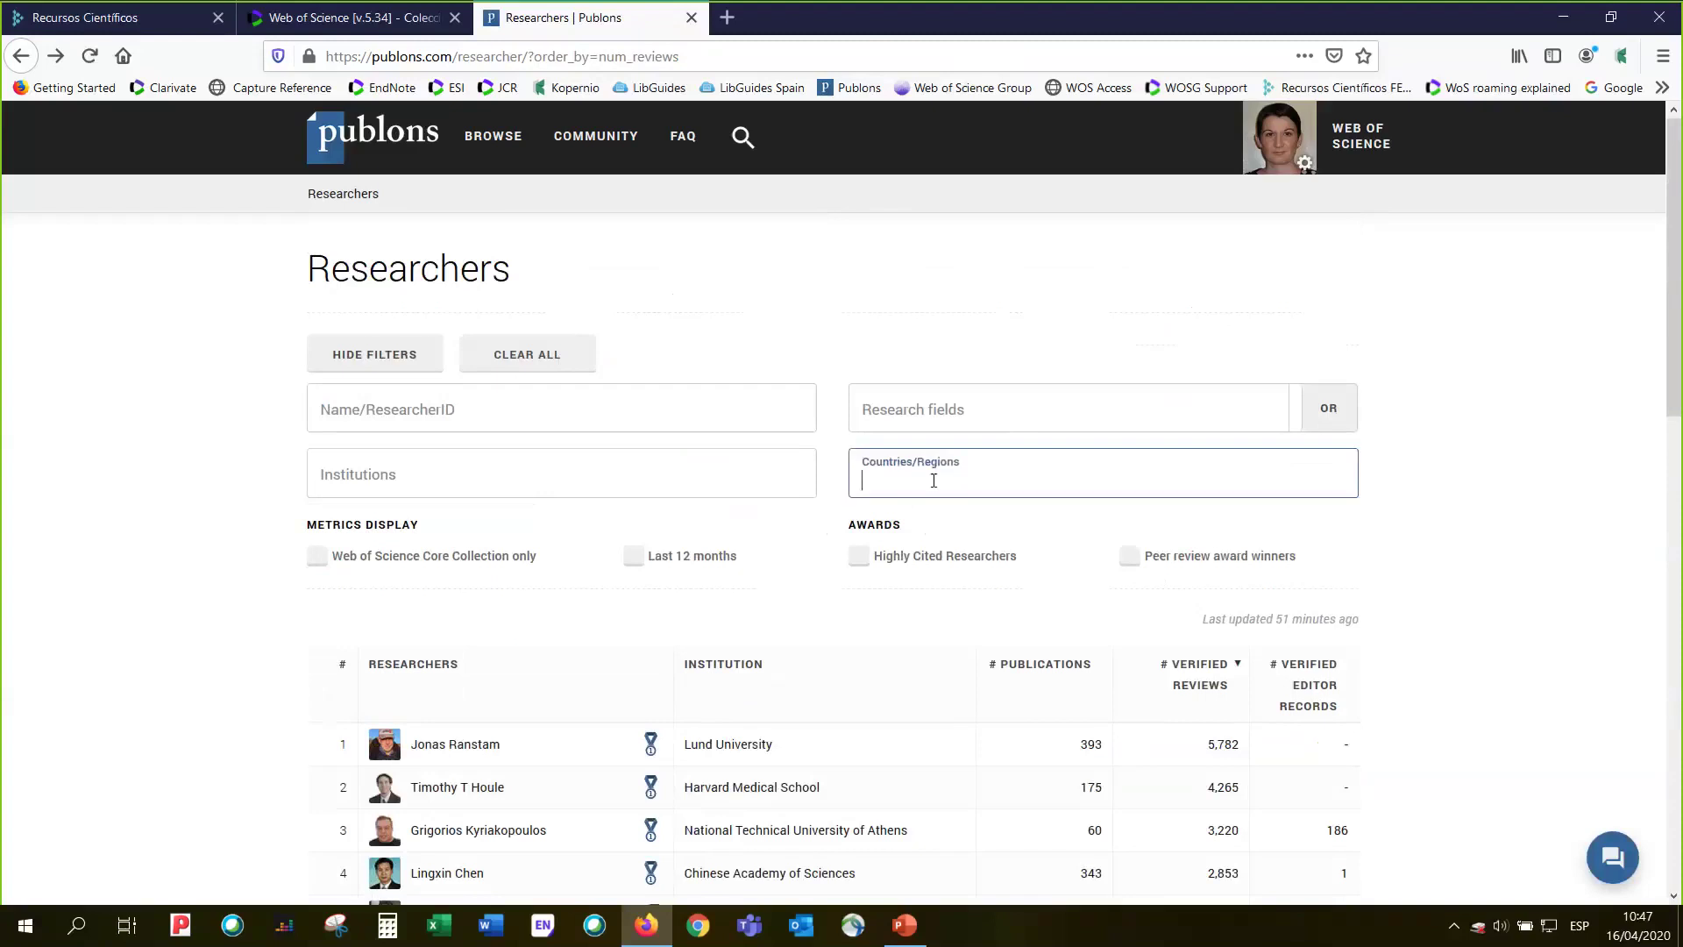
pyautogui.write('spain')
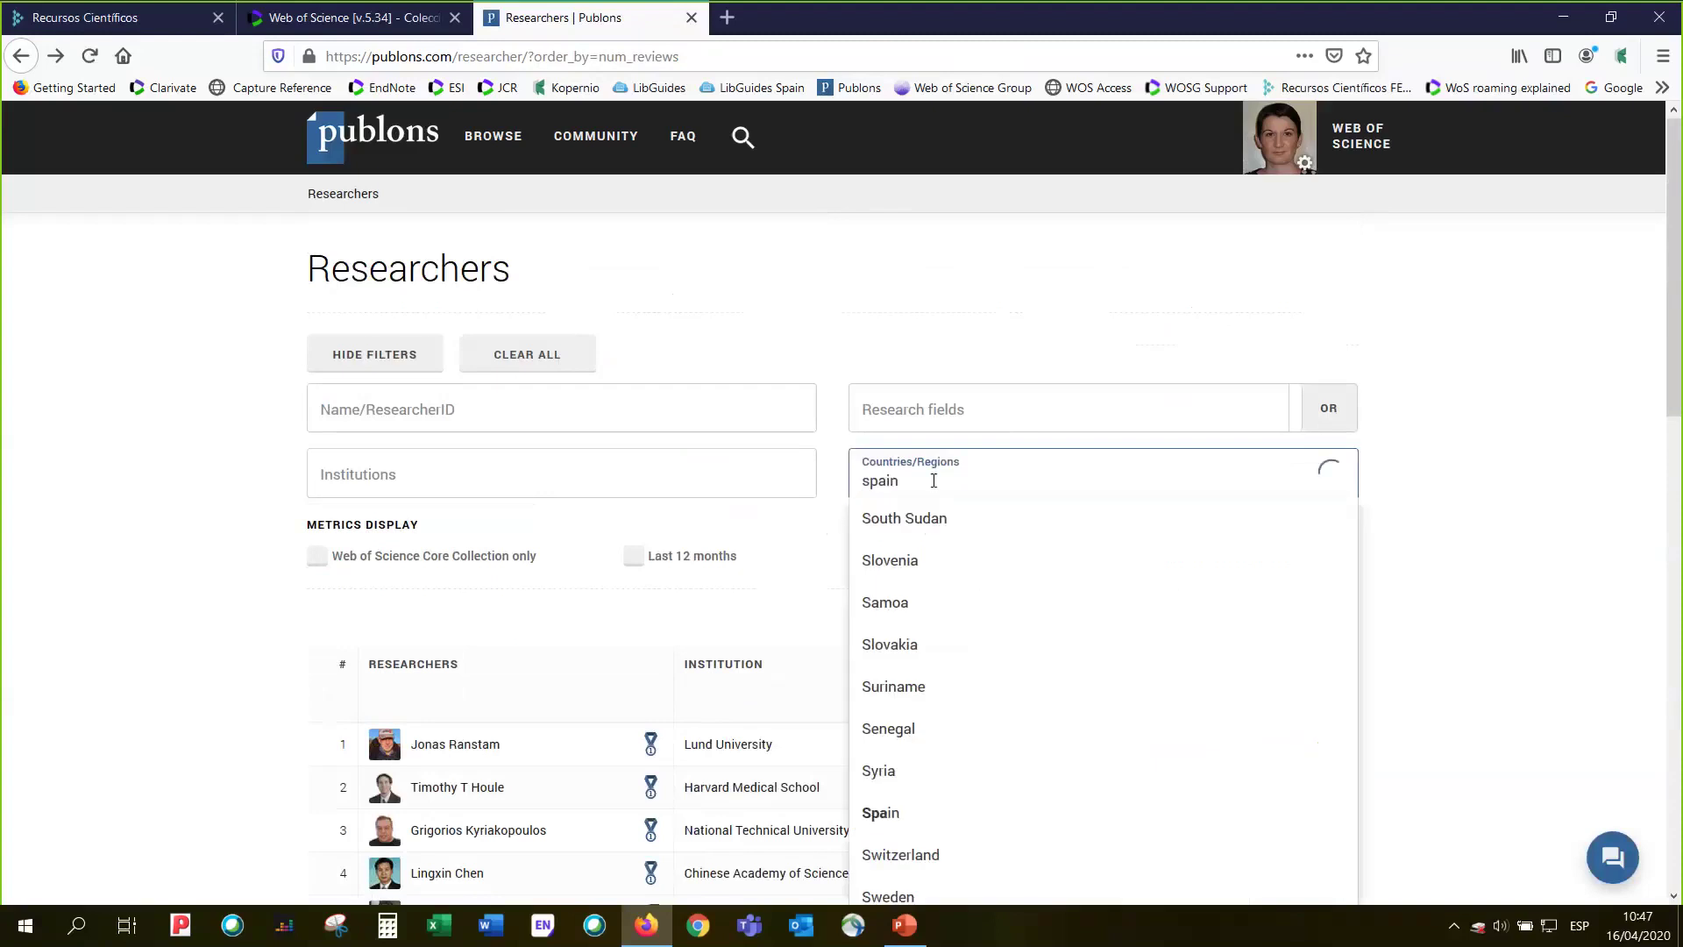
pyautogui.click(880, 516)
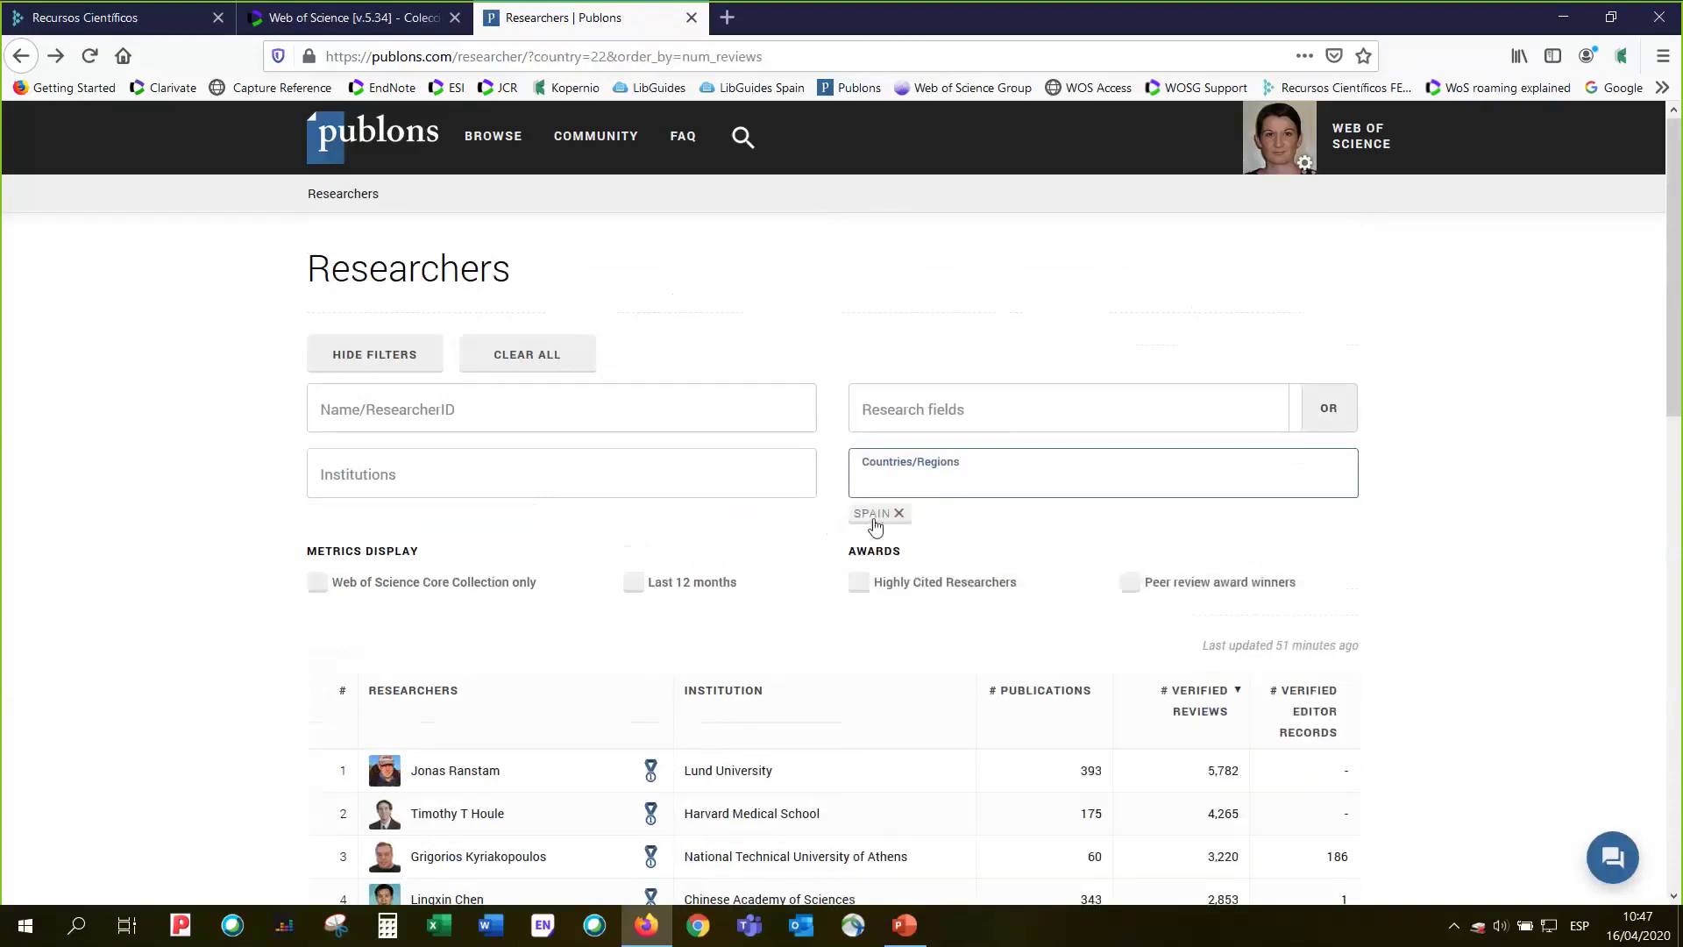
# - Limit the Spanish researchers to Highly Cited Researchers and look through the ranked list
pyautogui.click(859, 584)
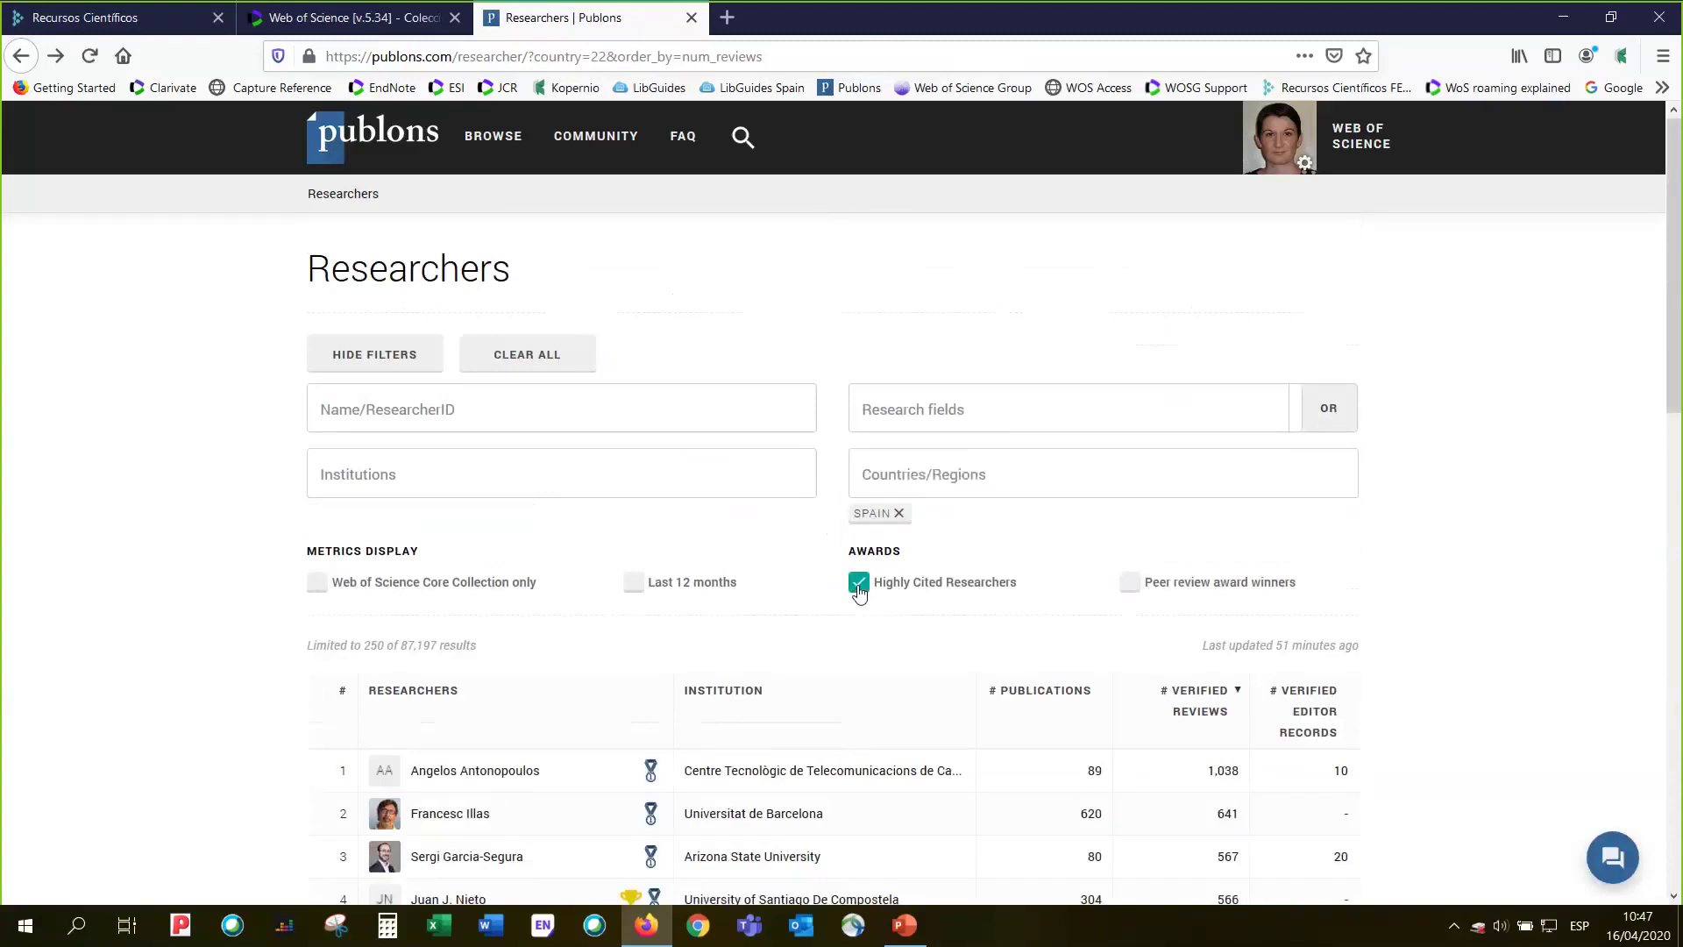
pyautogui.scroll(-3, 1571, 649)
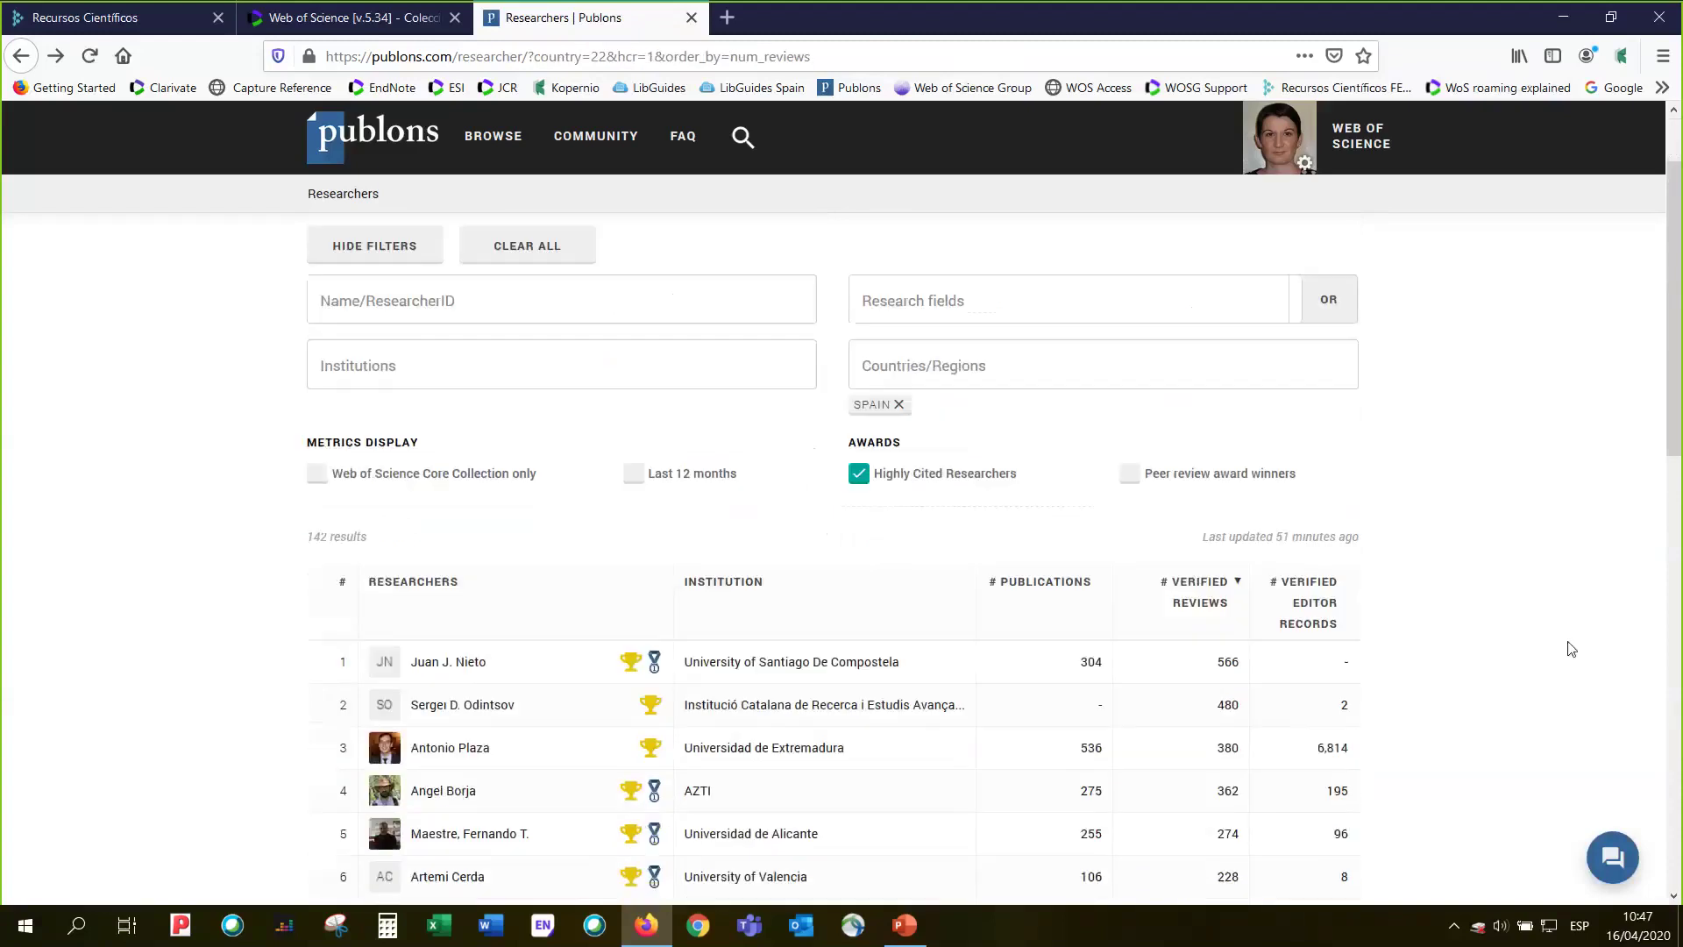
pyautogui.scroll(-1, 1571, 650)
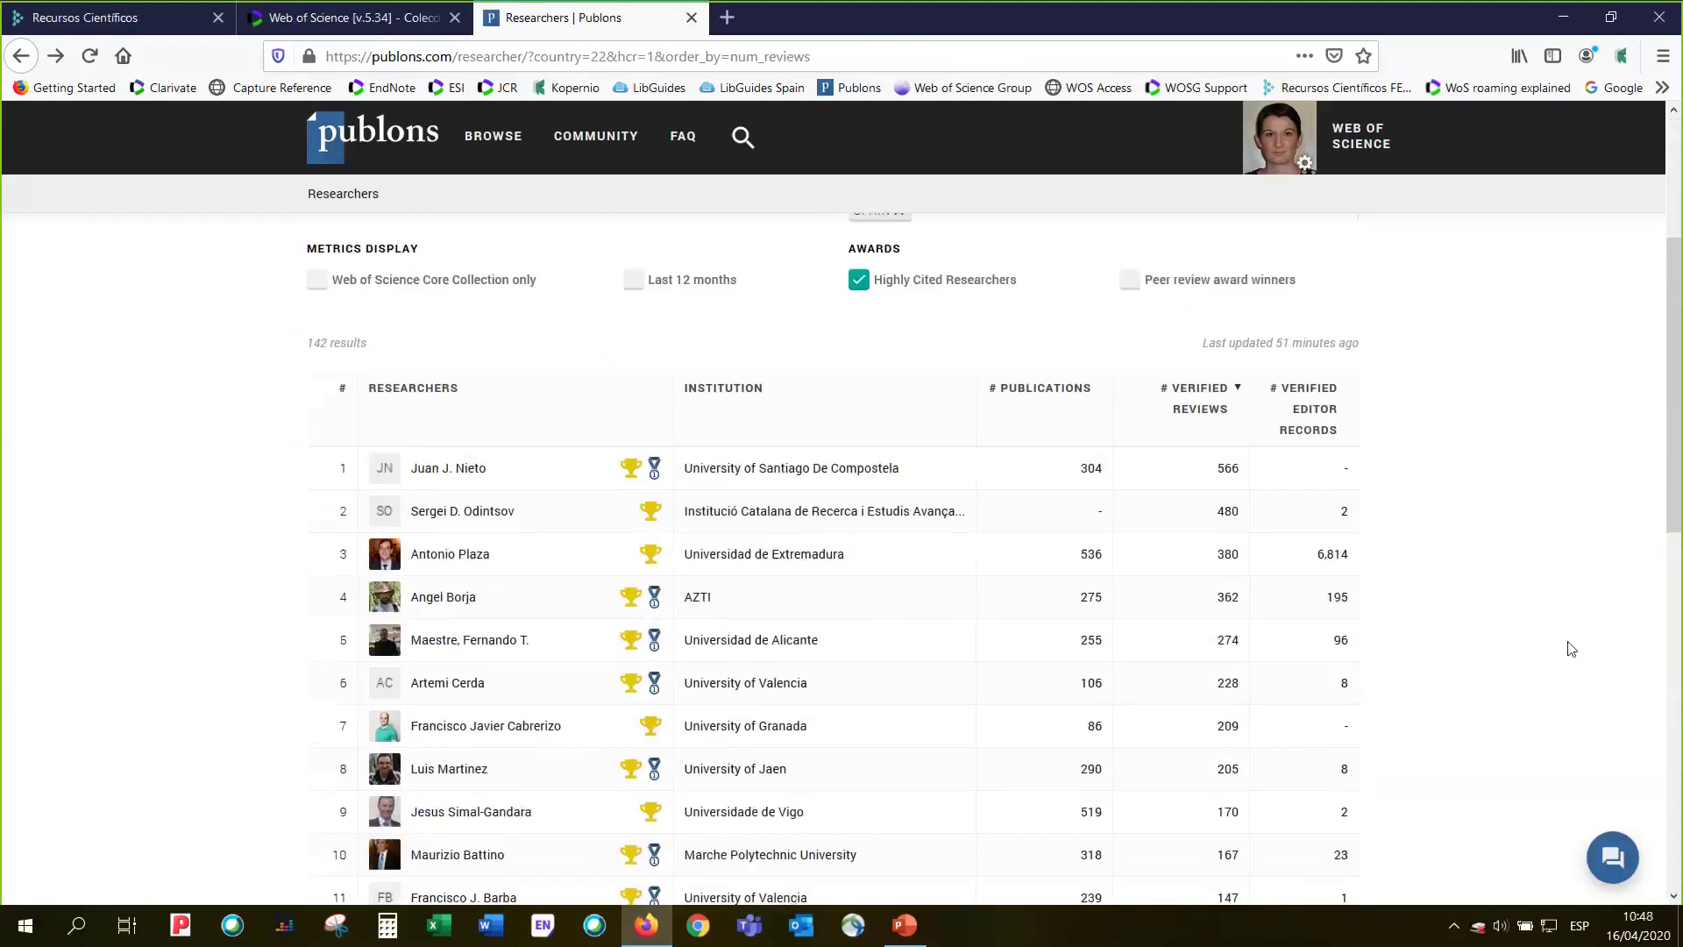
pyautogui.scroll(-2, 1571, 650)
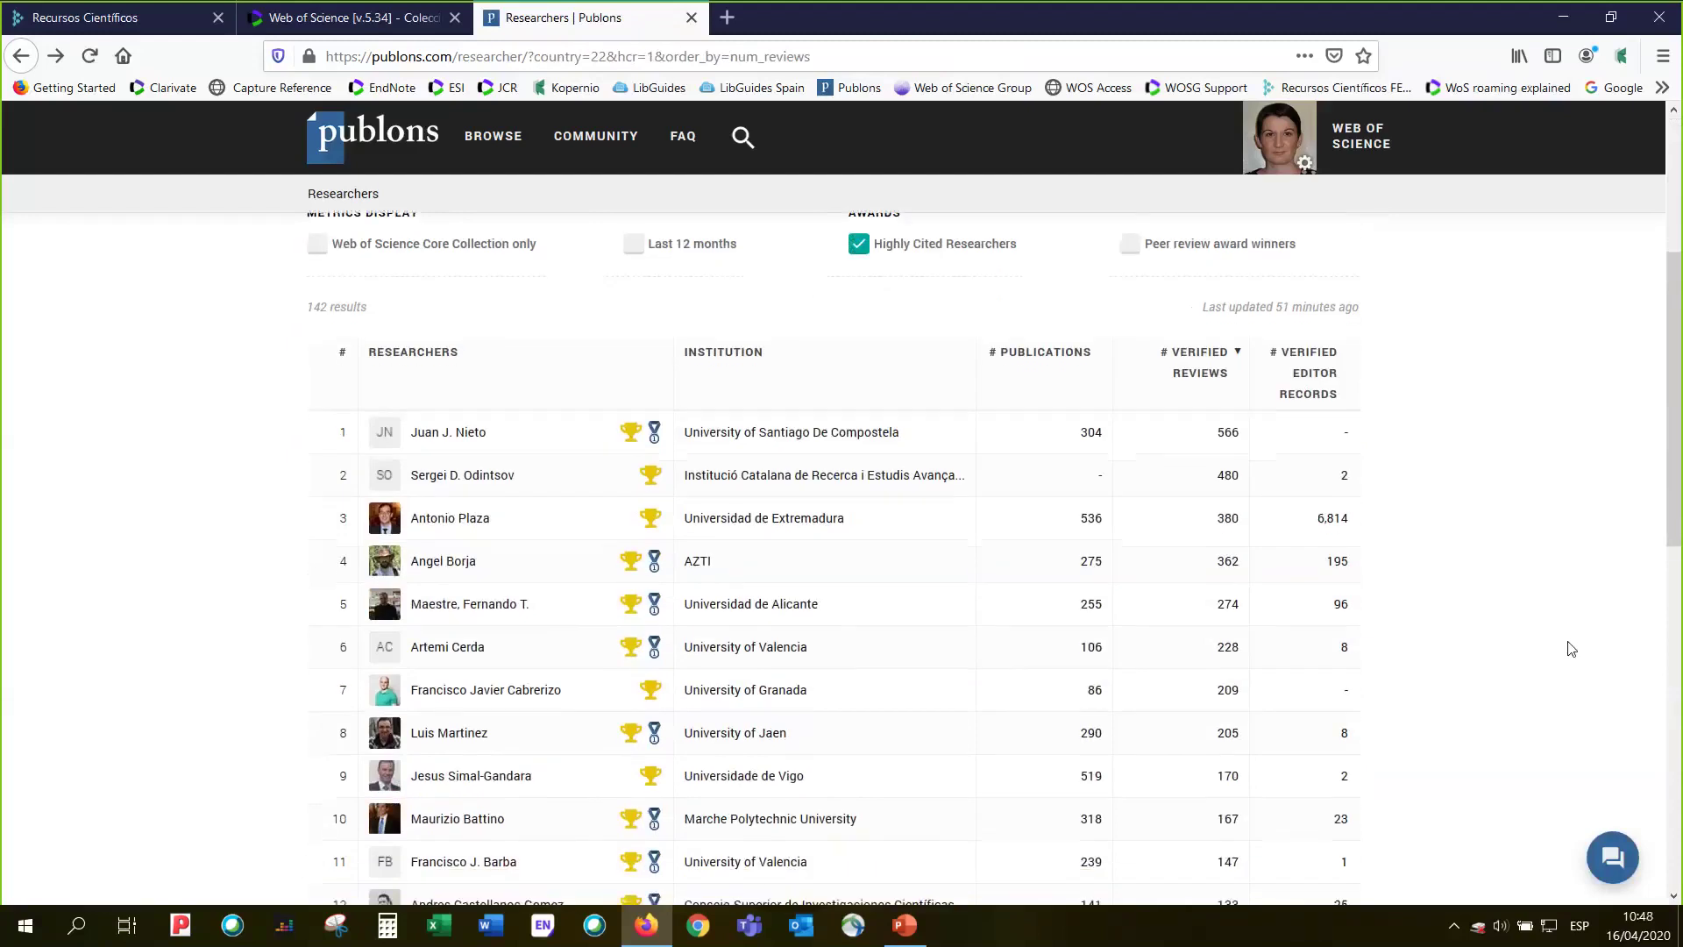
pyautogui.scroll(6, 1574, 649)
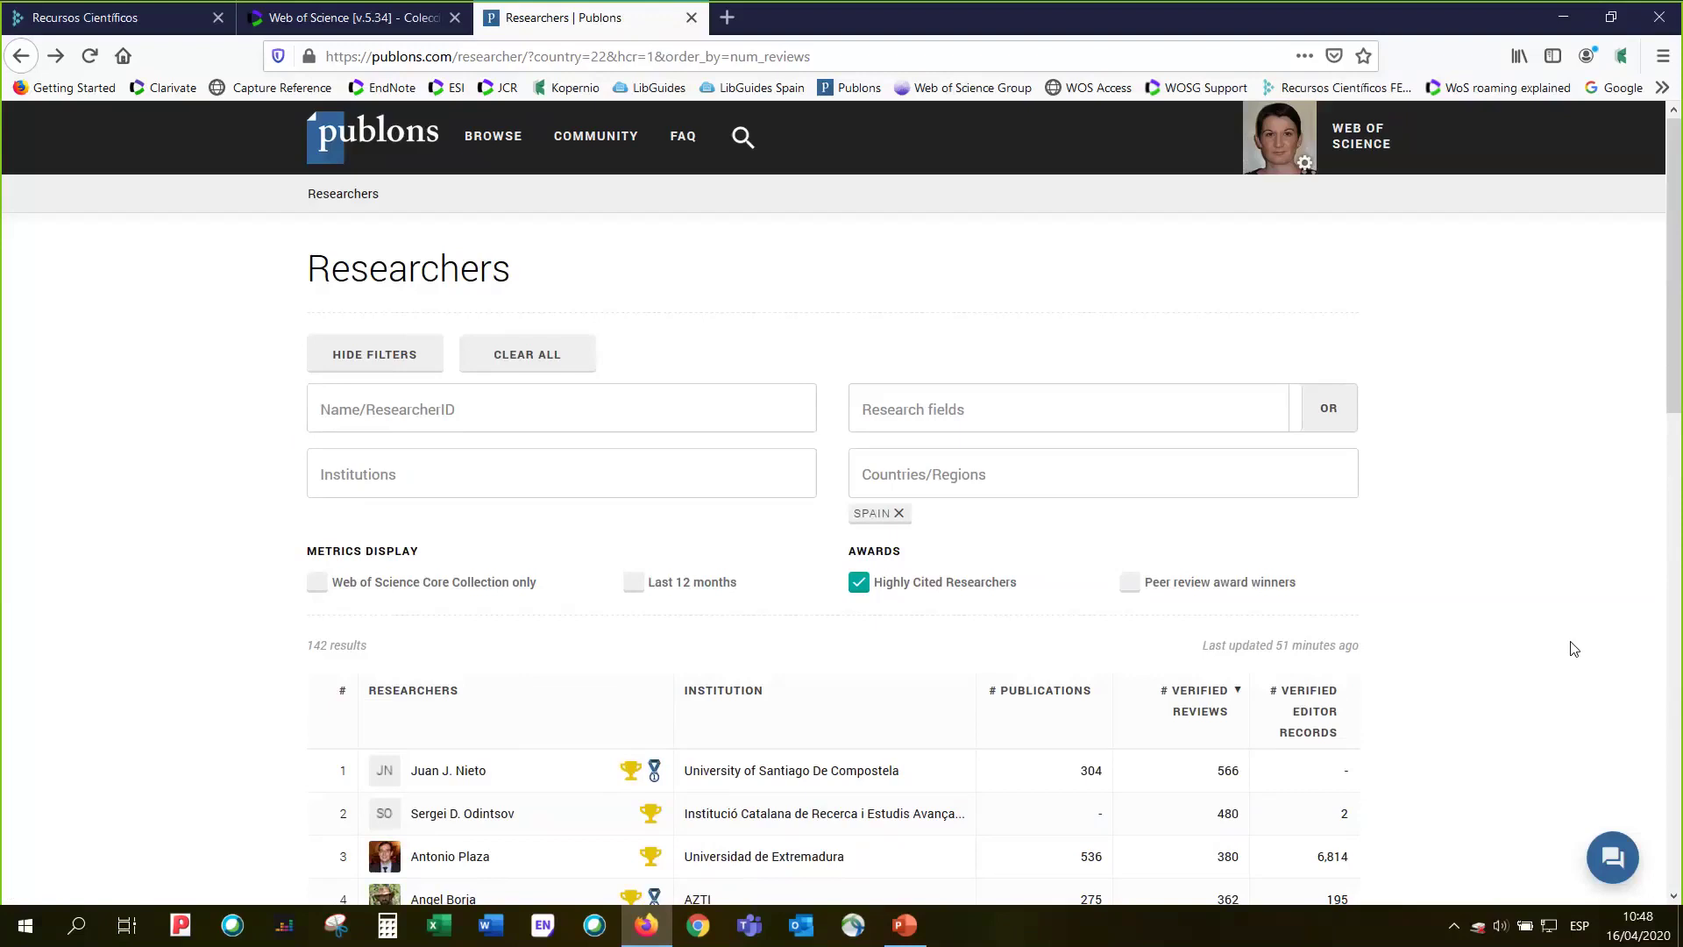
# - Compare the hyperspectral image classification article's Web of Science record with the Publons researchers list, ending on Publons
pyautogui.click(363, 19)
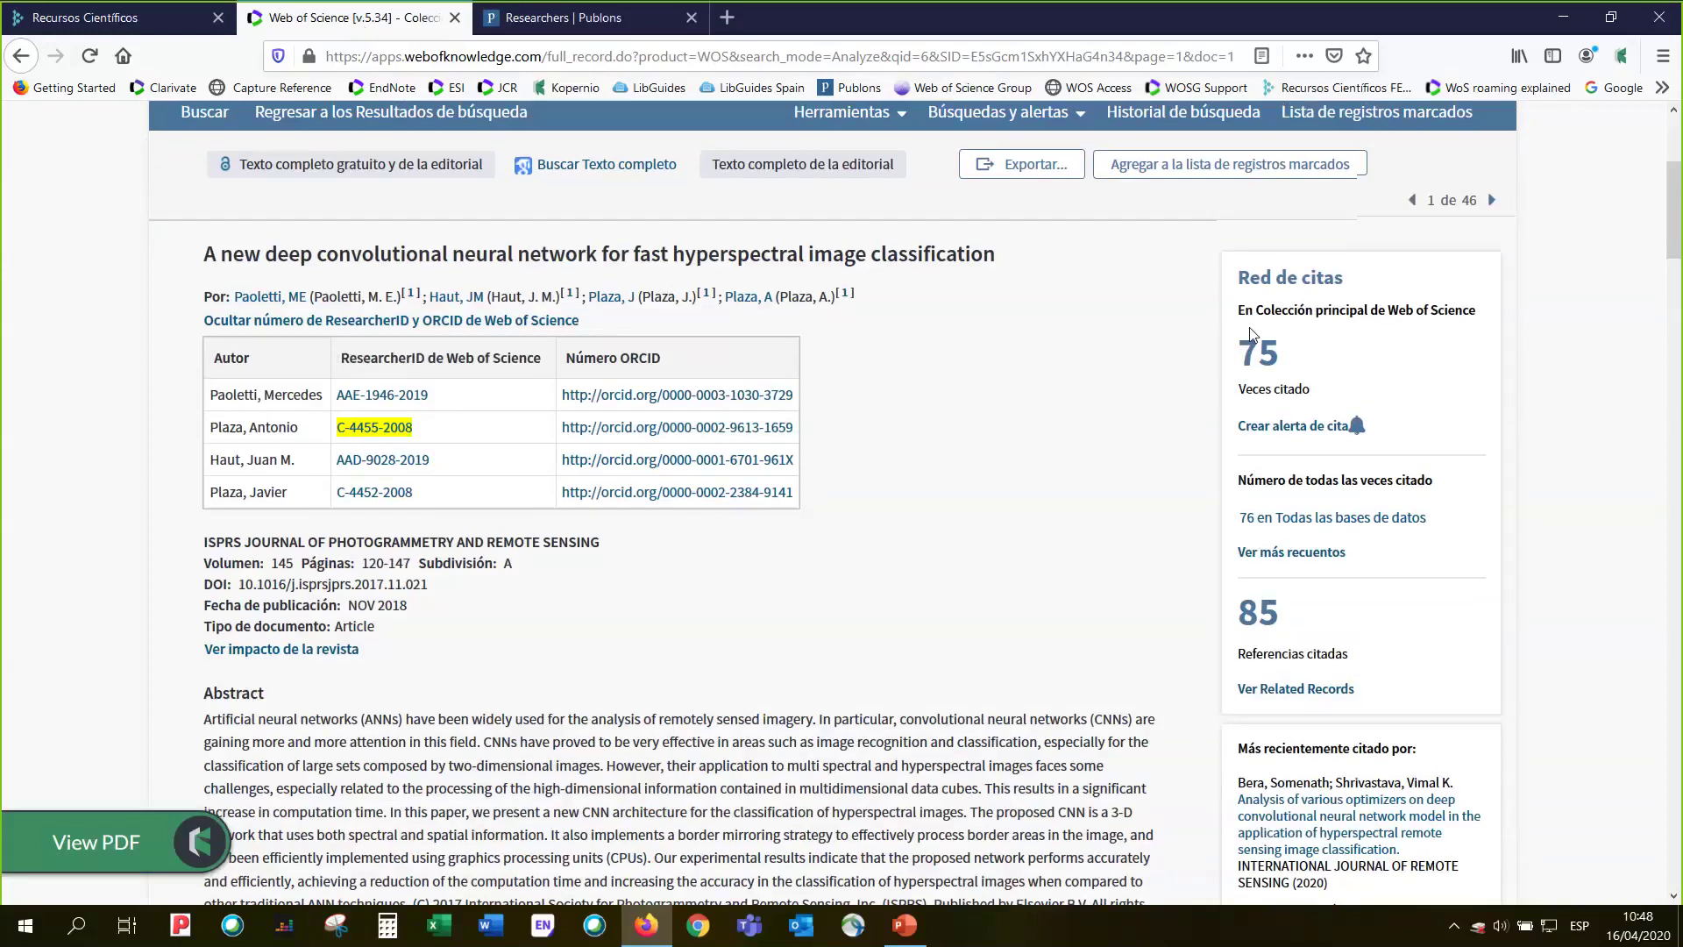
pyautogui.scroll(4, 1251, 333)
pyautogui.click(610, 25)
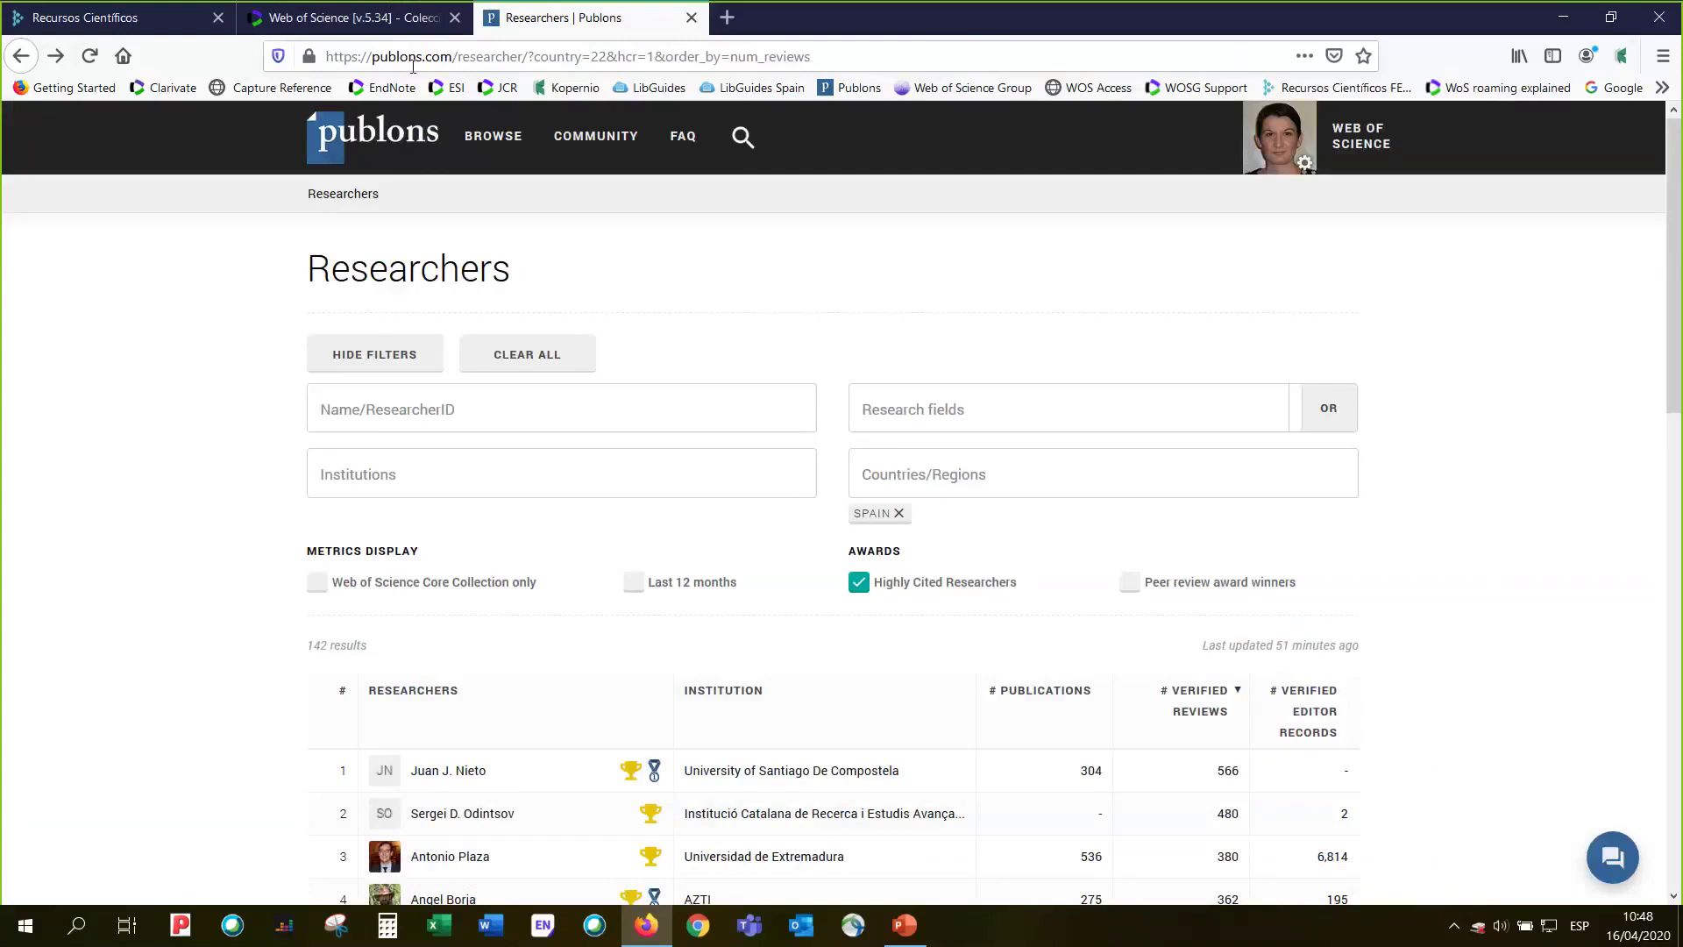
pyautogui.click(320, 21)
pyautogui.click(566, 19)
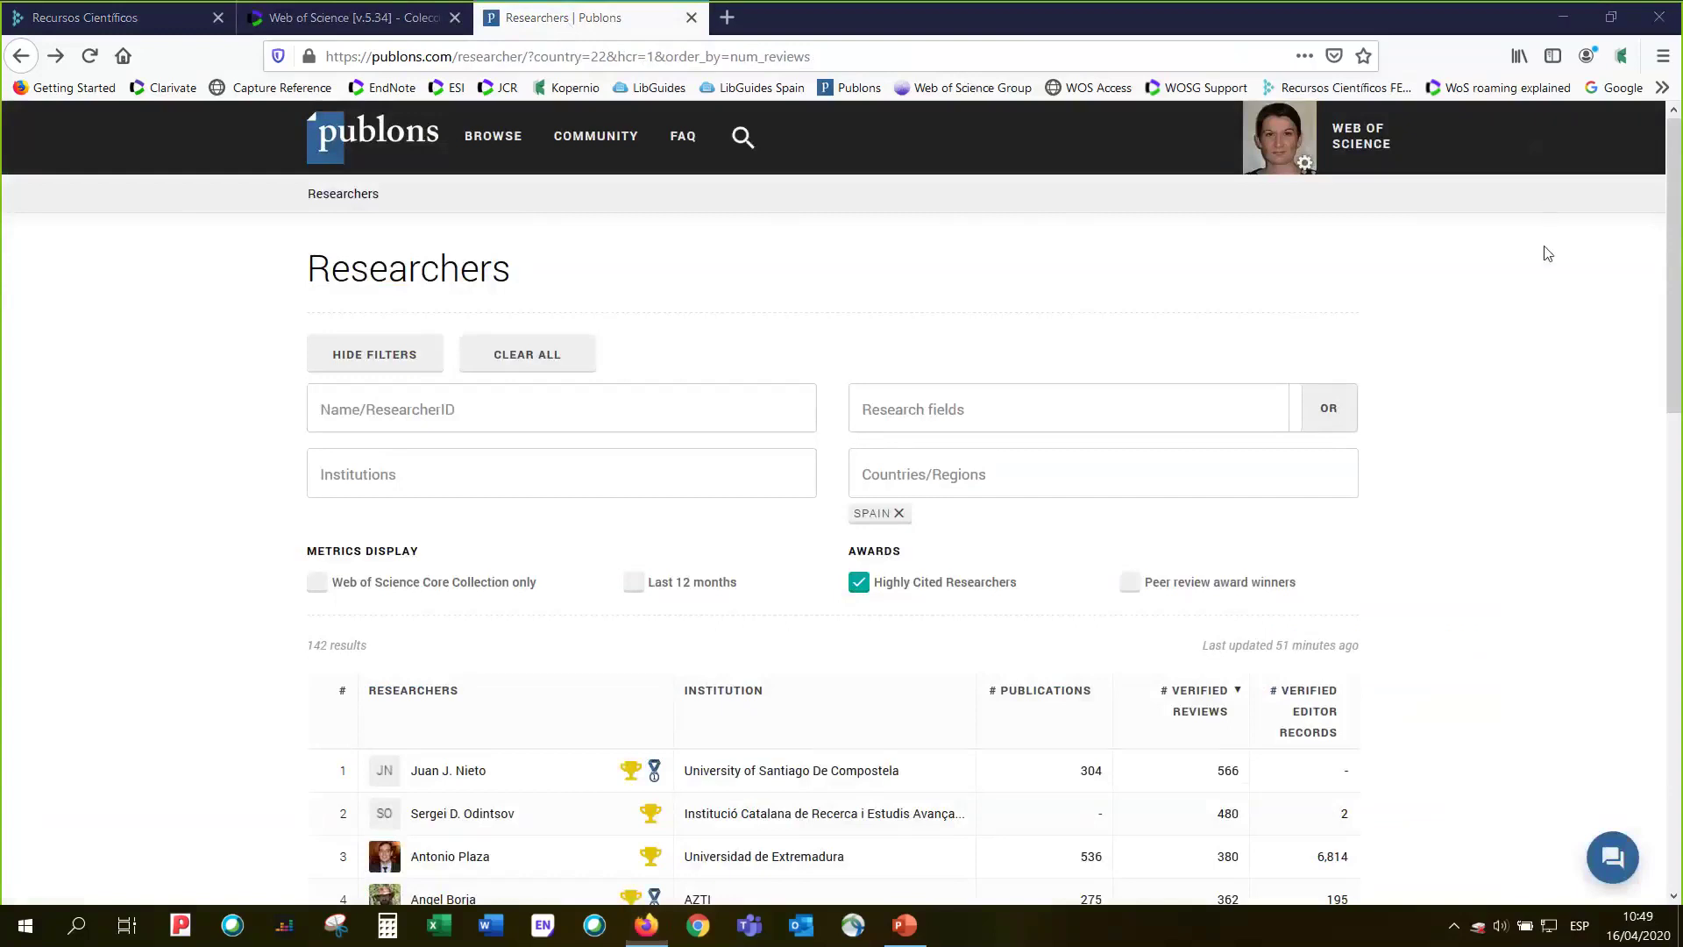
pyautogui.click(393, 28)
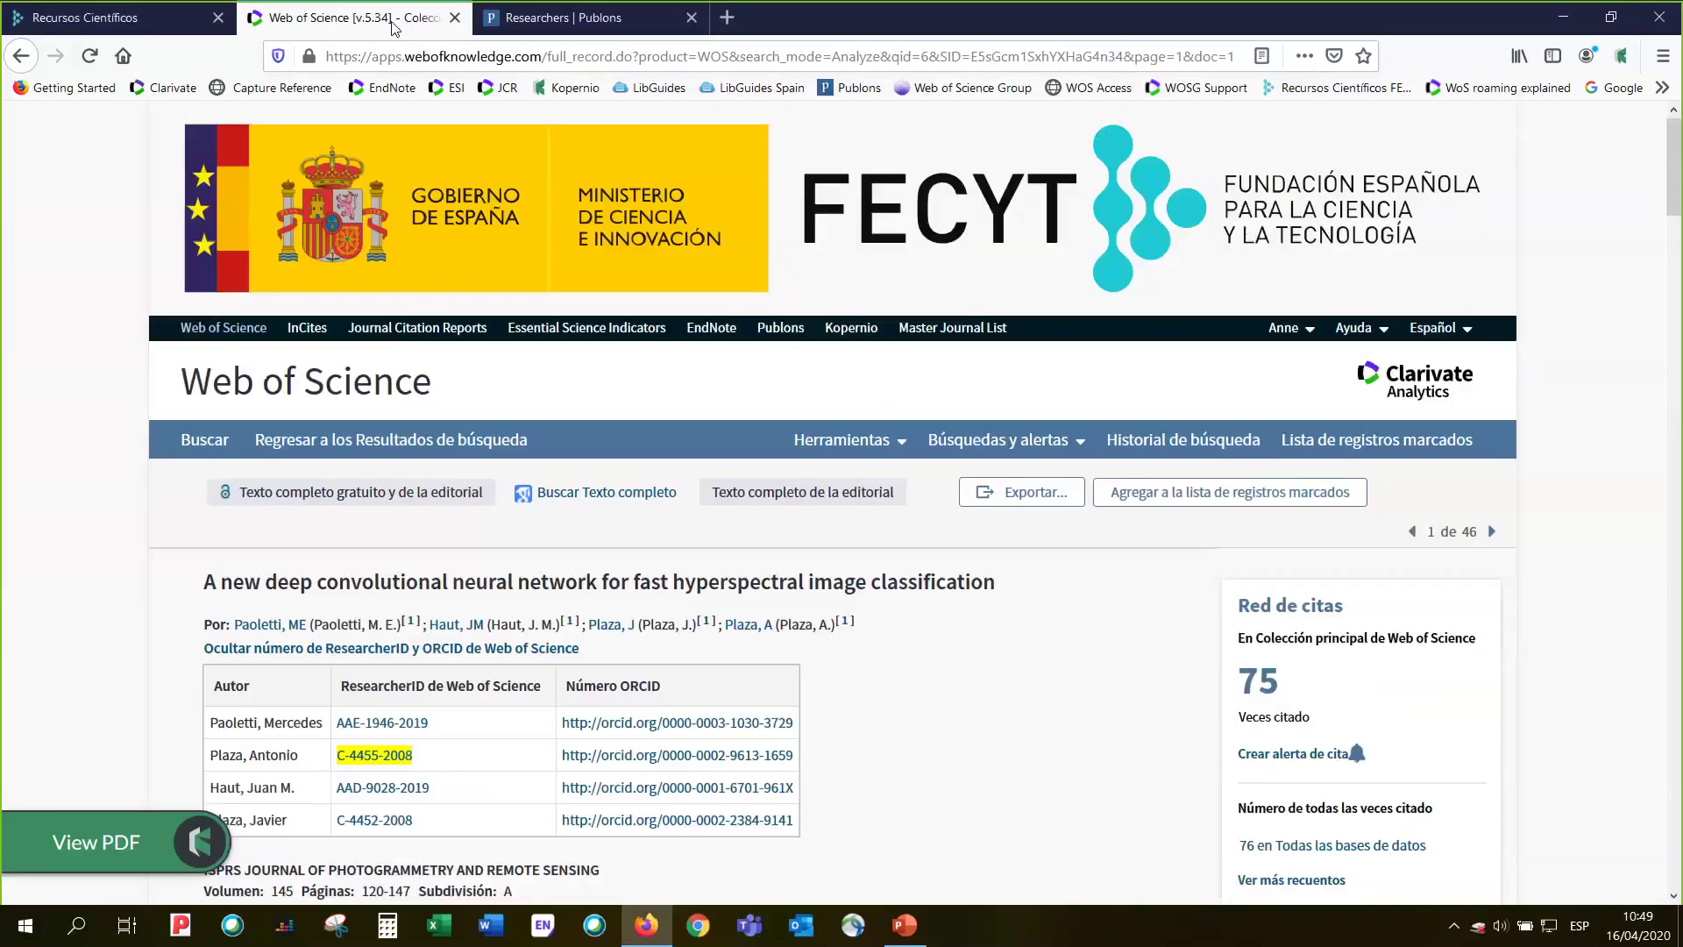
pyautogui.click(534, 30)
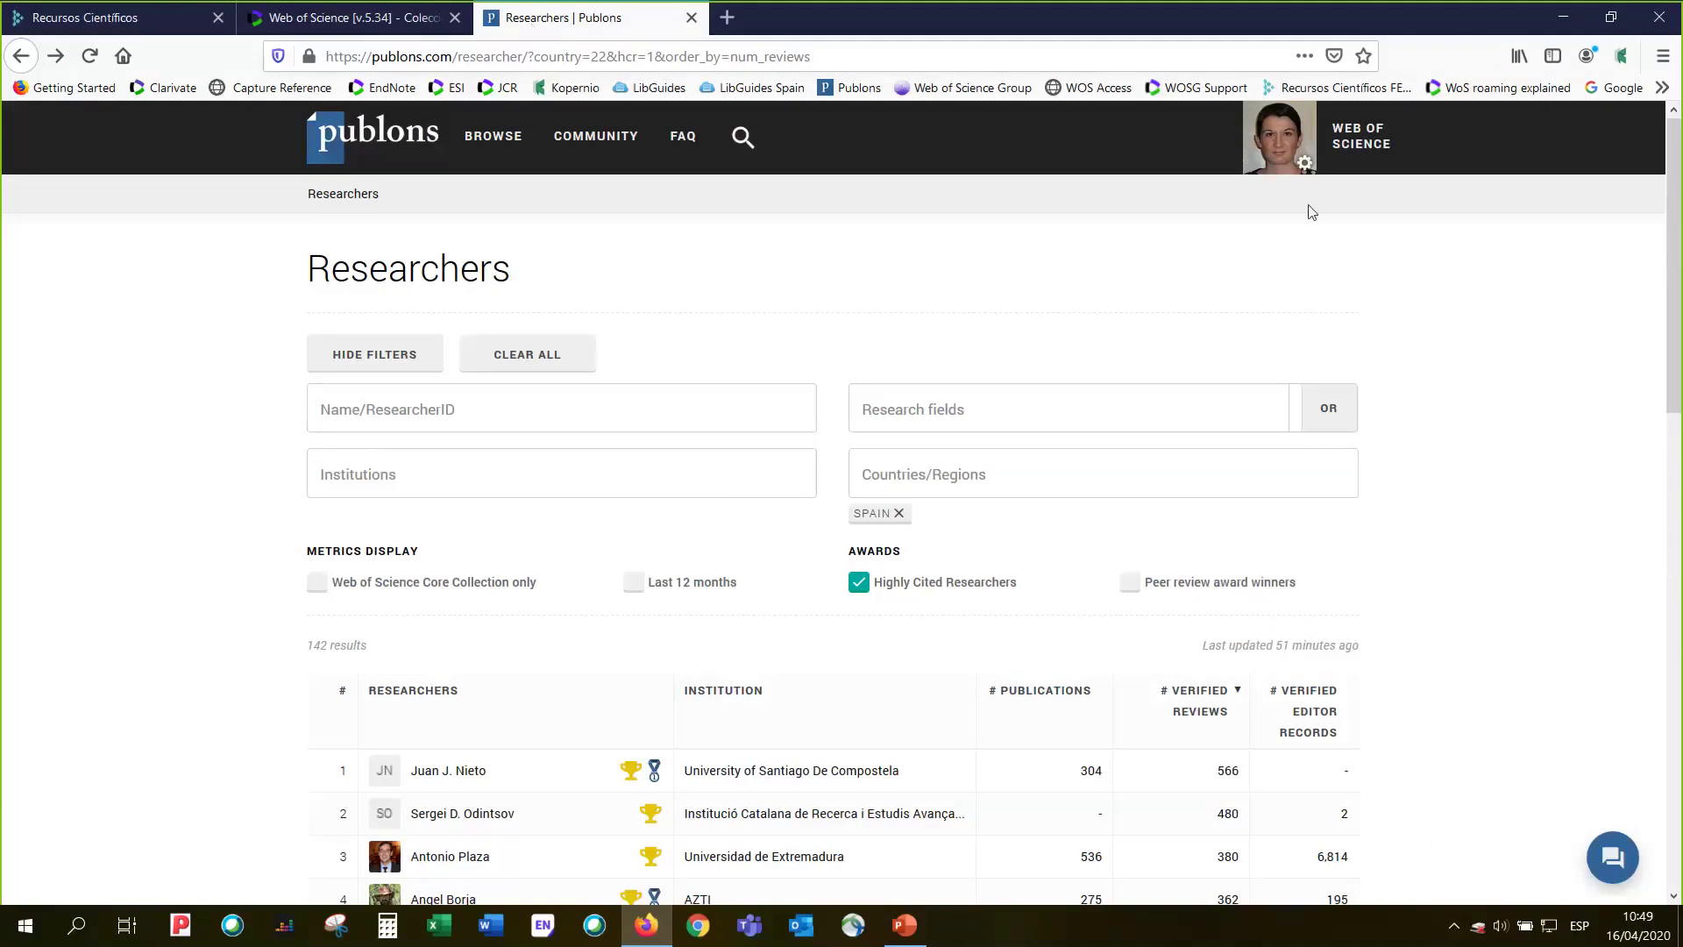
# - Open the account's private dashboard and look over its summary, notifications and settings options
pyautogui.click(1306, 167)
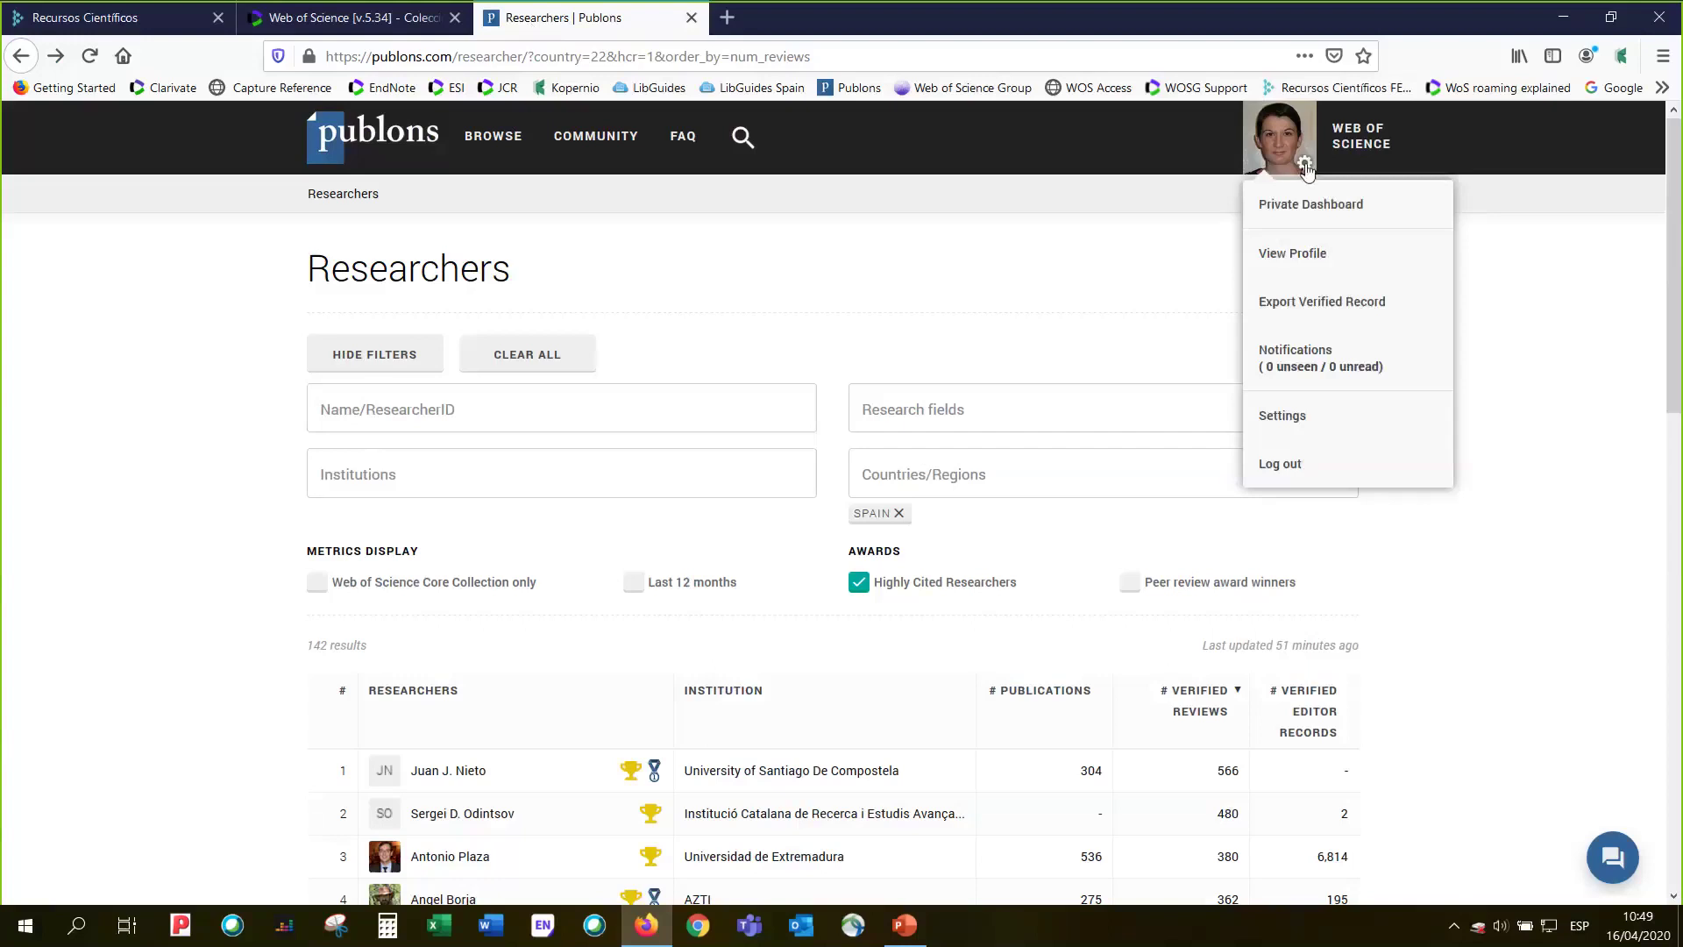
pyautogui.click(1321, 301)
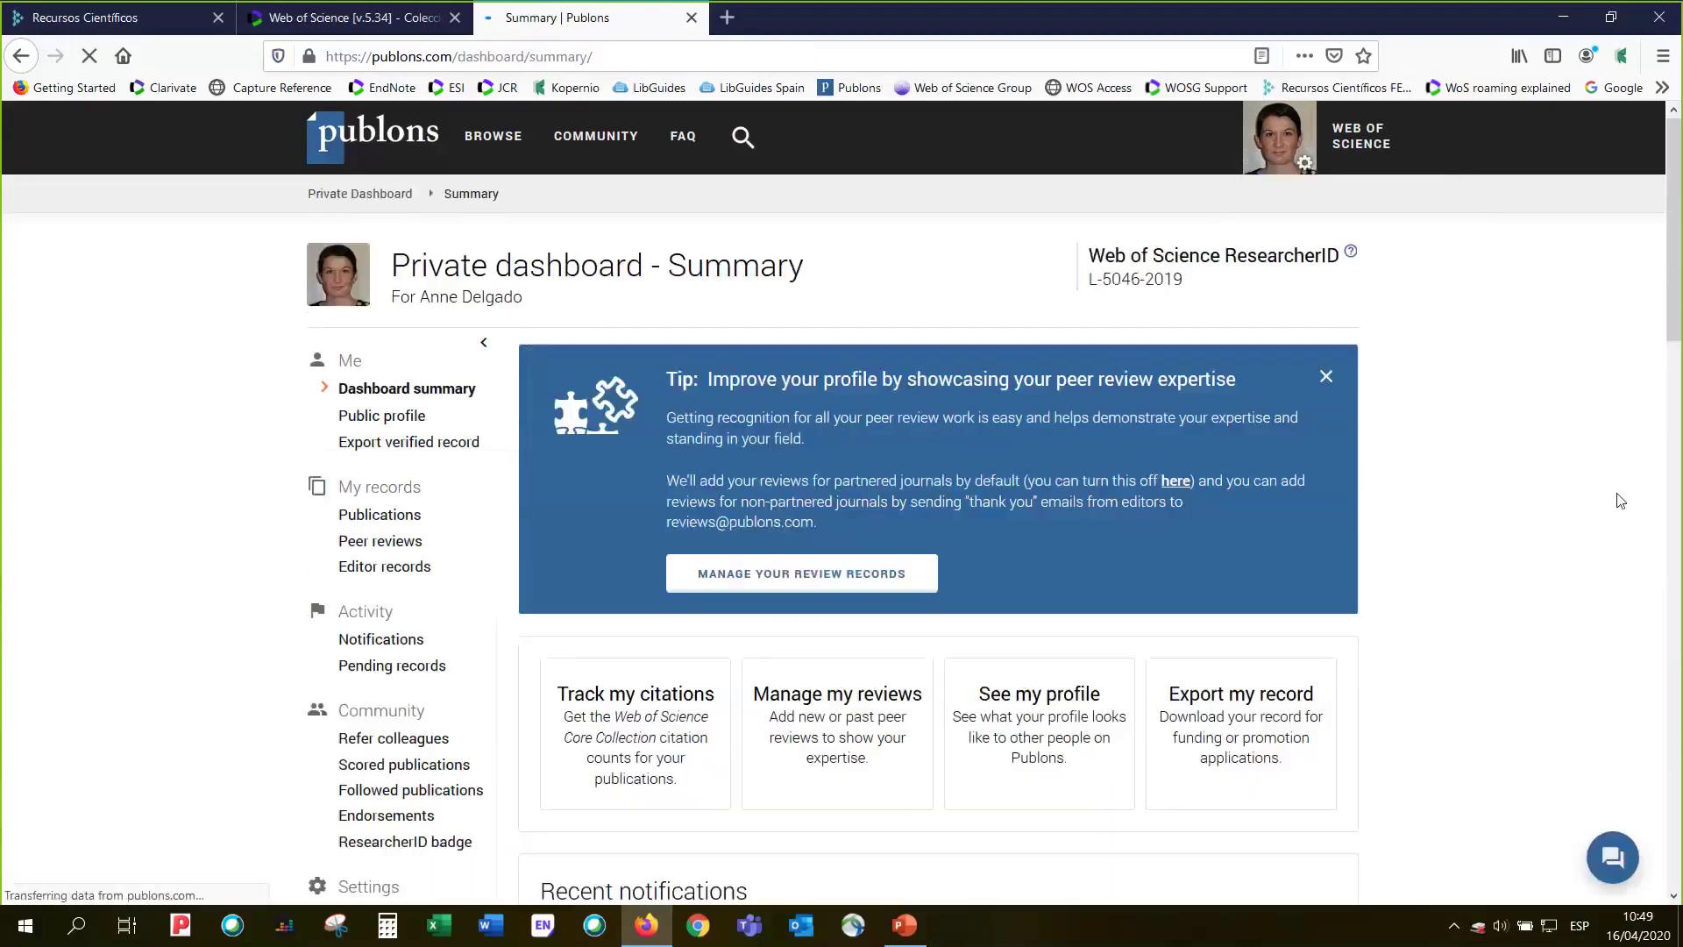
pyautogui.scroll(-2, 1566, 495)
pyautogui.scroll(-2, 1566, 495)
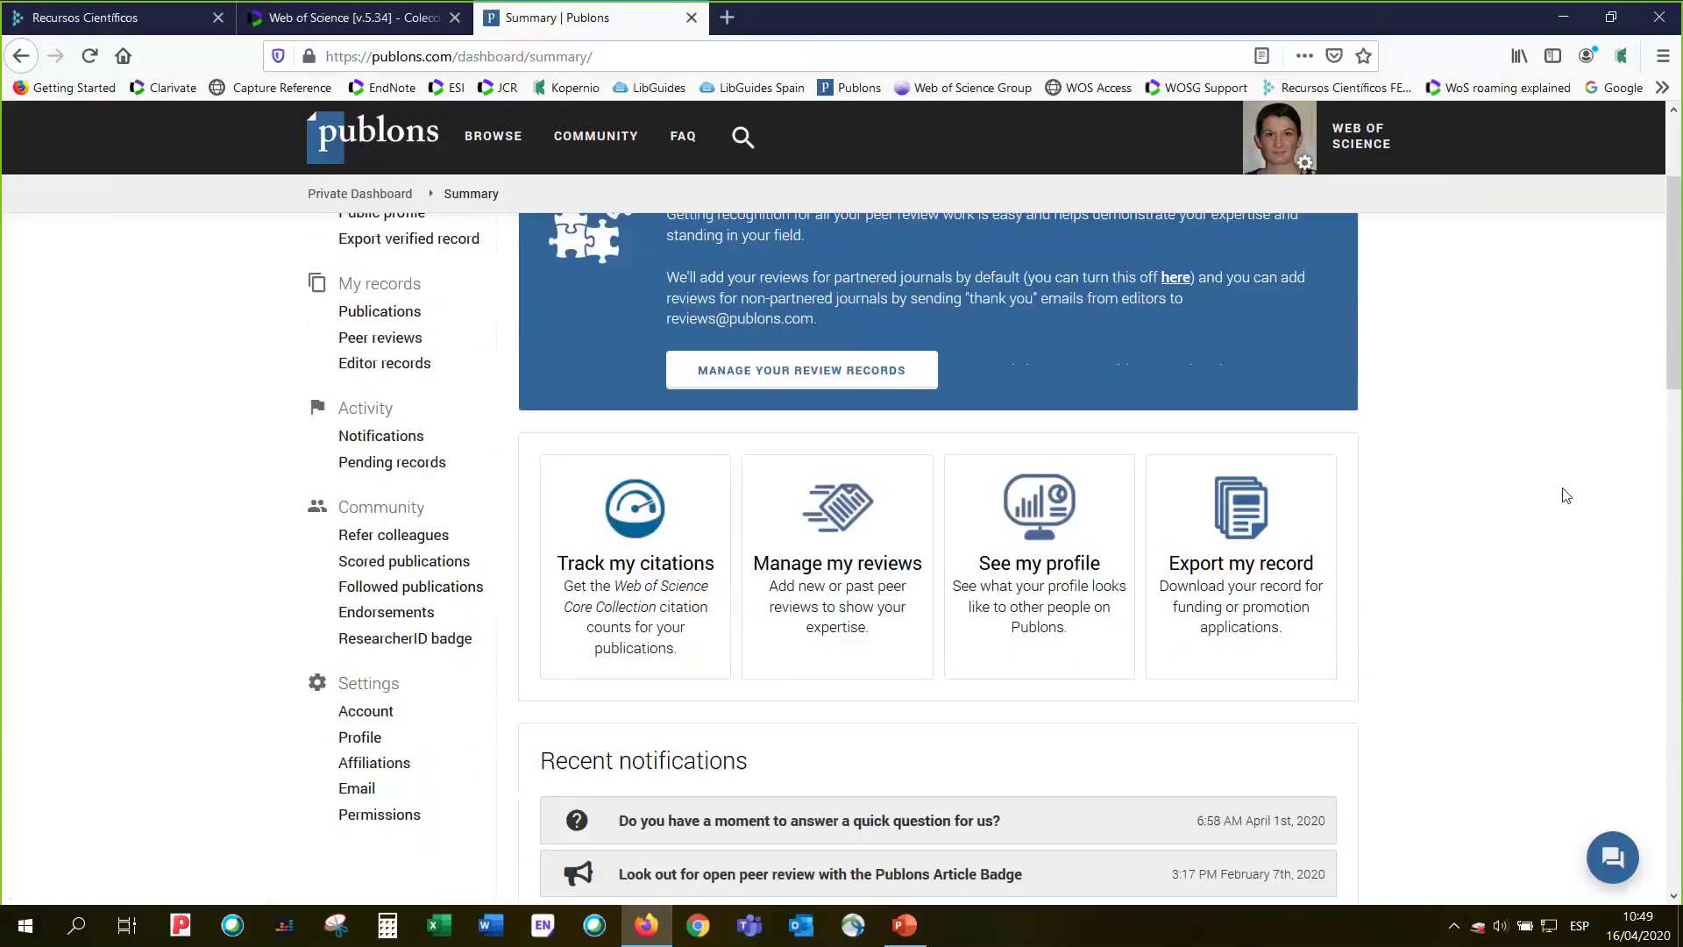
pyautogui.scroll(-3, 1566, 495)
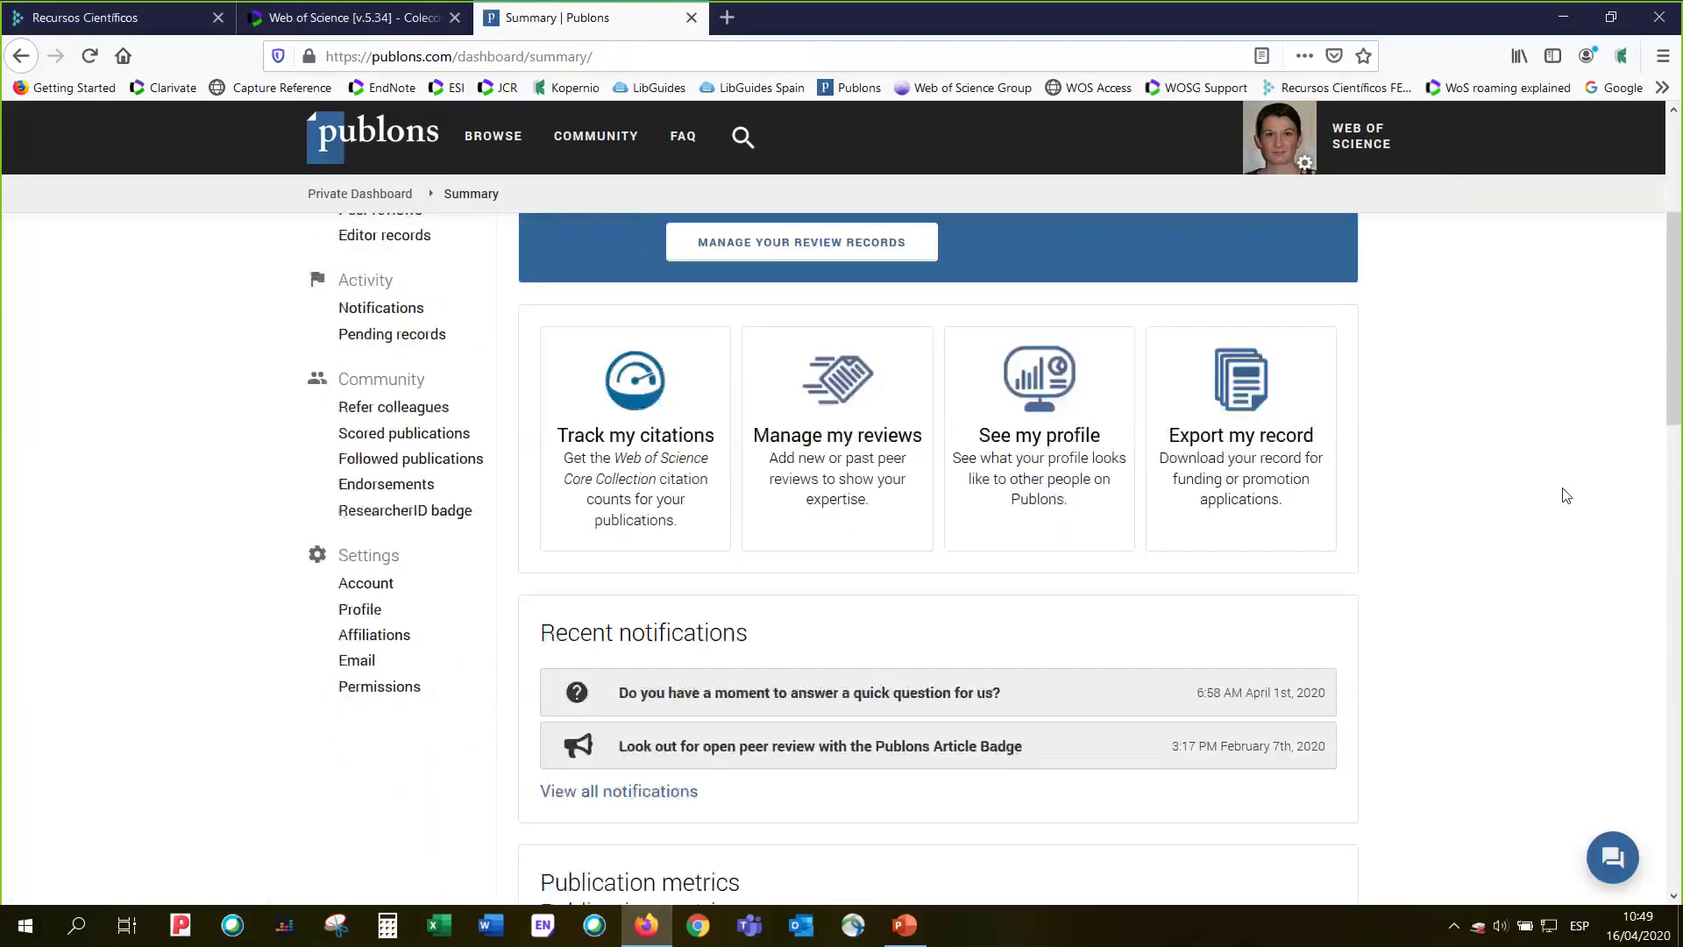
pyautogui.scroll(-2, 281, 424)
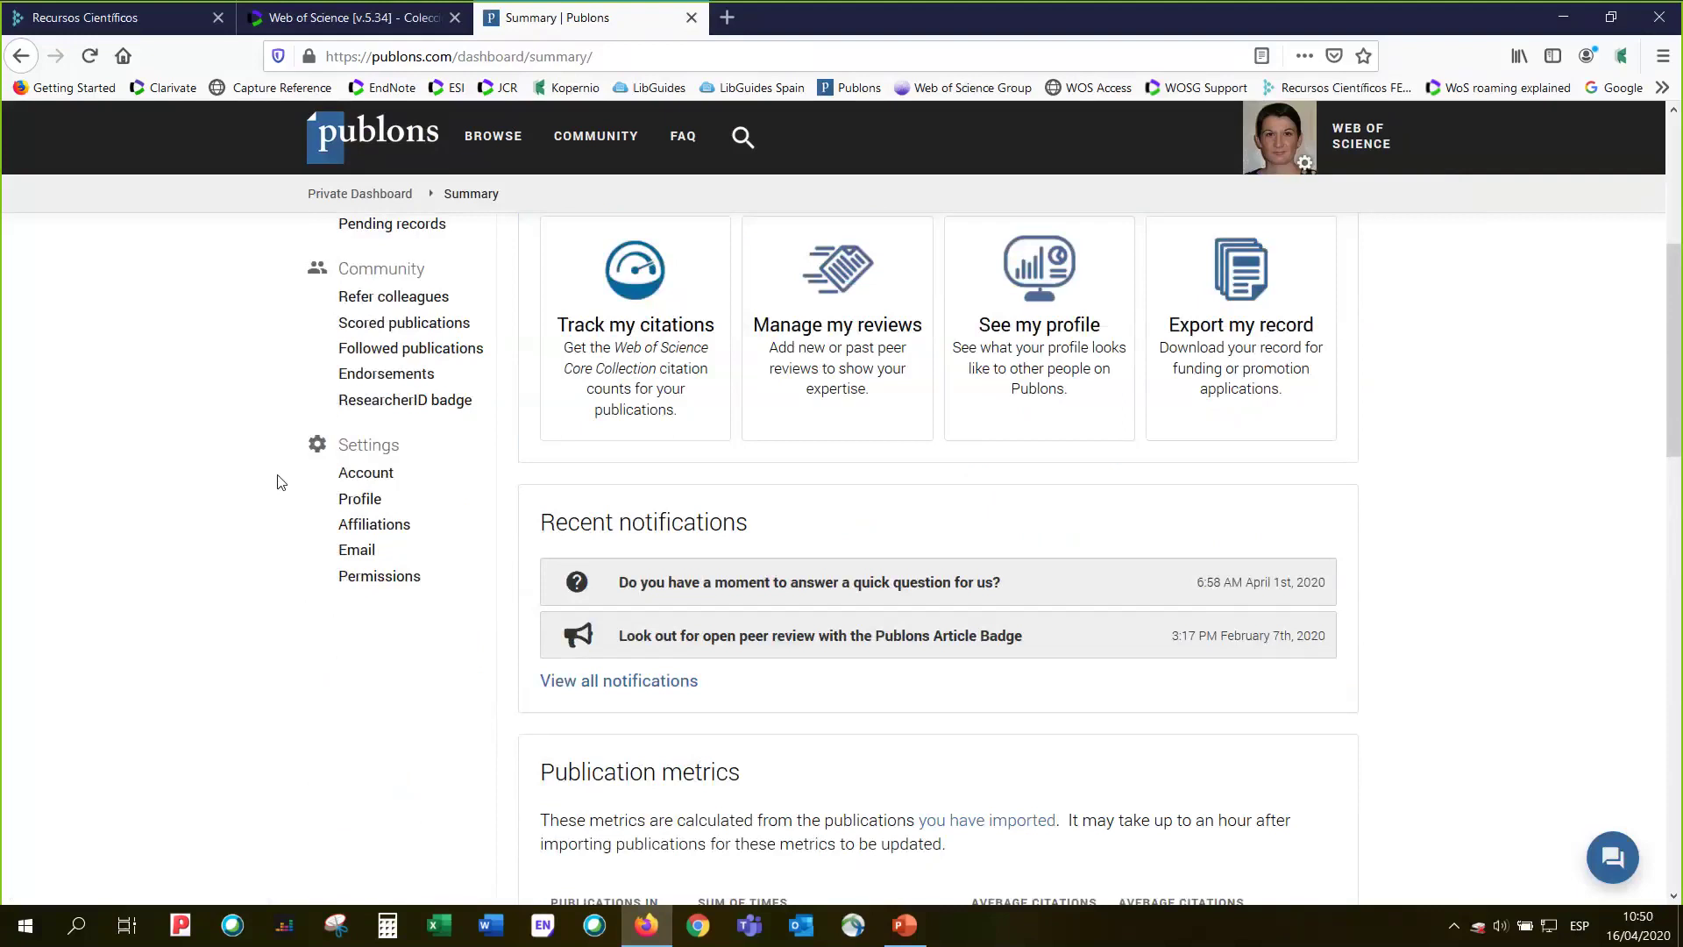
# - Open the account settings and sign in with the account e-mail and password
pyautogui.click(354, 478)
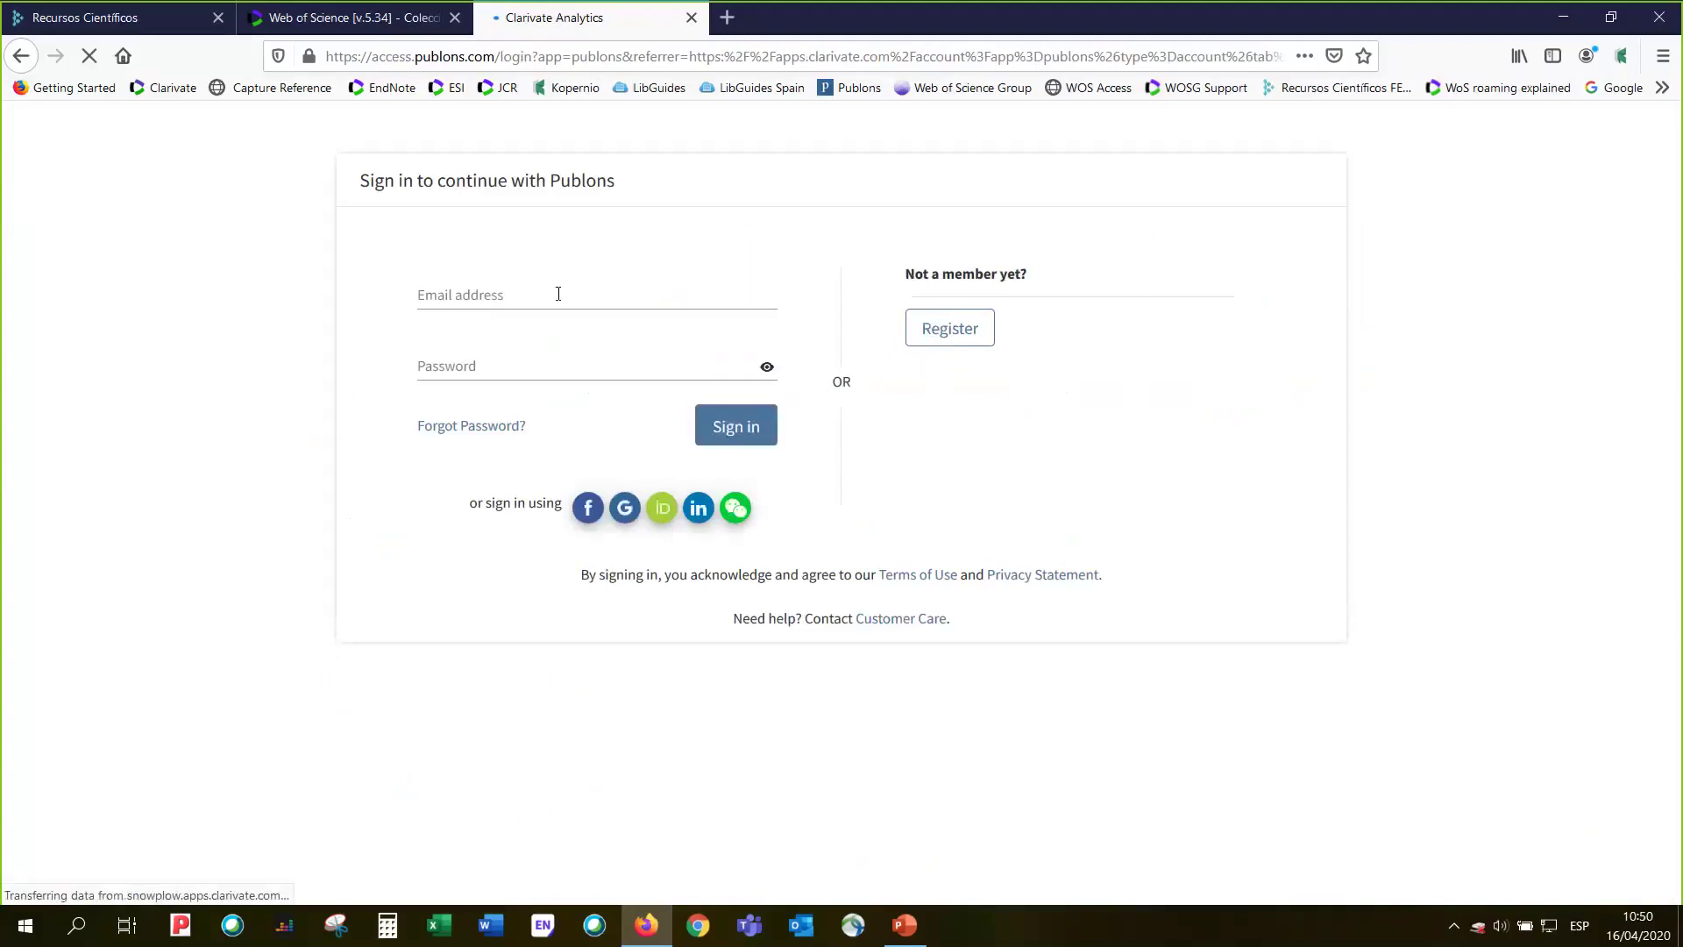
pyautogui.click(551, 337)
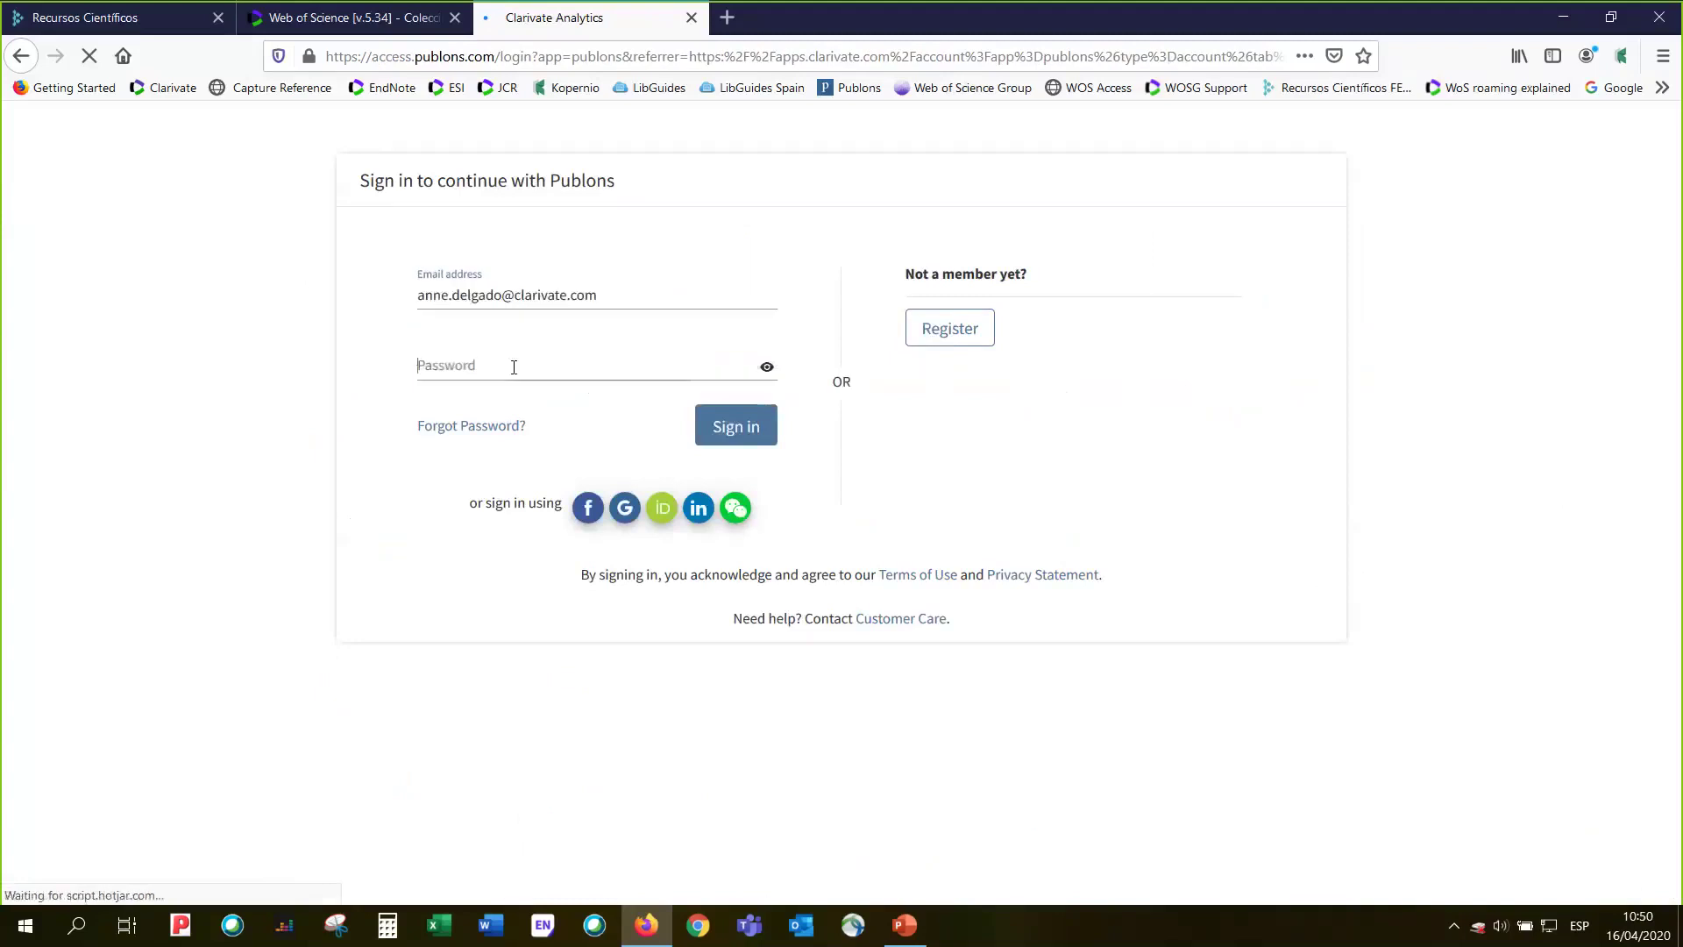
pyautogui.click(513, 366)
pyautogui.write('•••••••••')
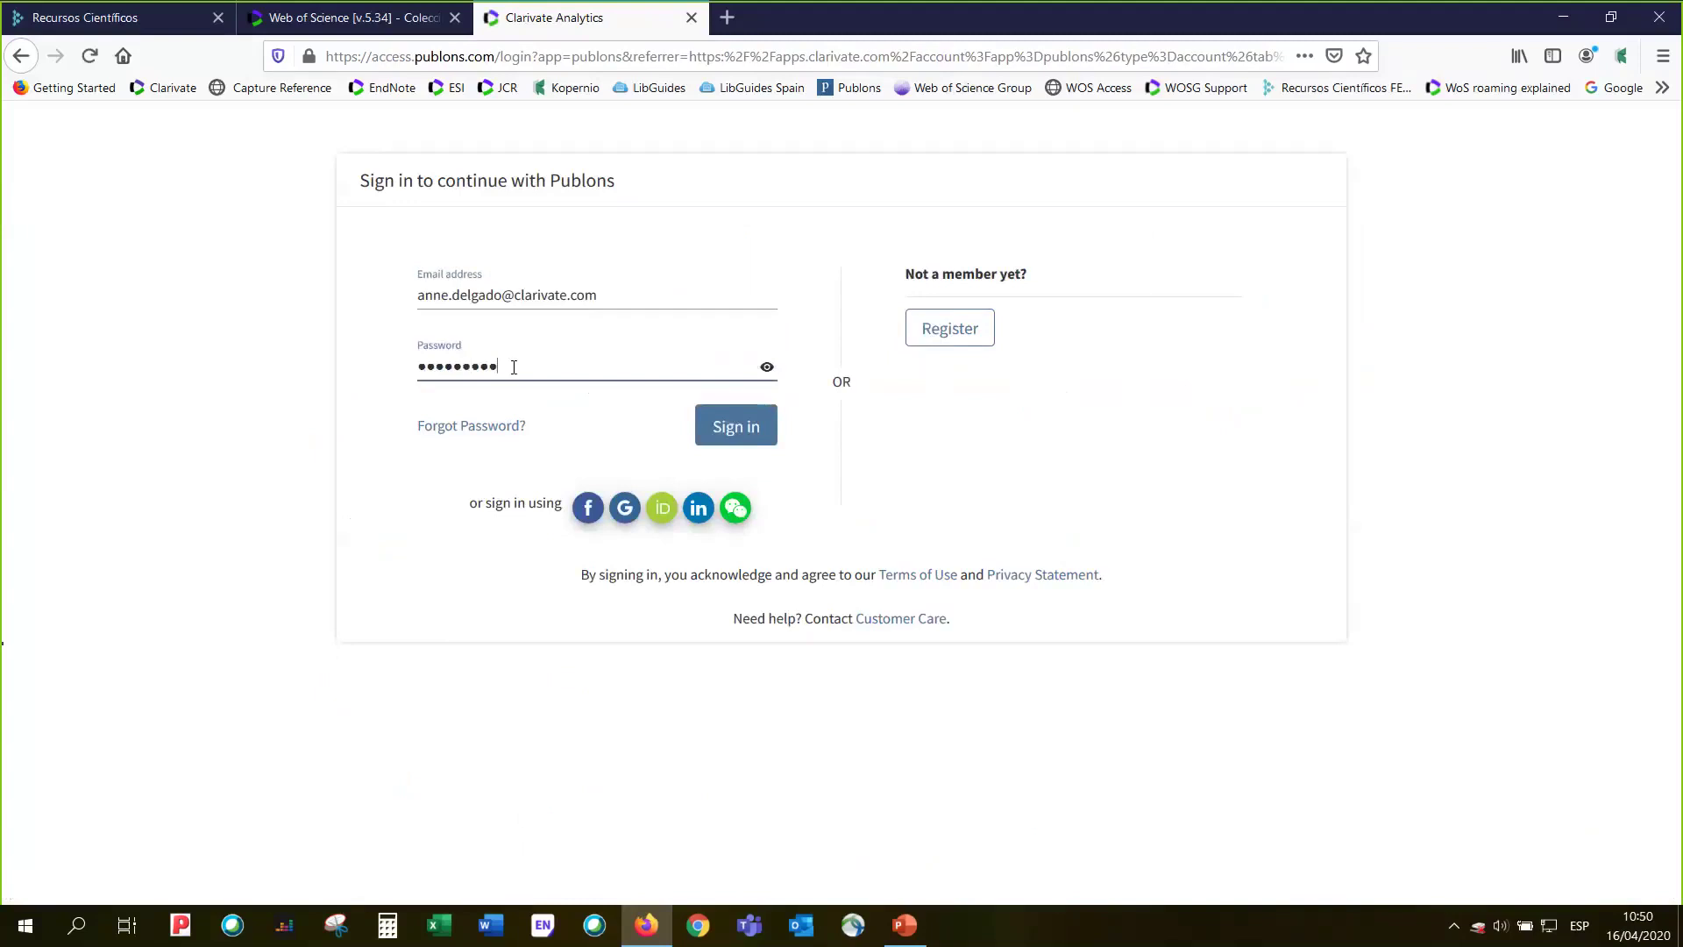
pyautogui.press('Return')
# - Look through the account's connected sign-in methods, e-mail addresses and account deletion options
pyautogui.click(552, 234)
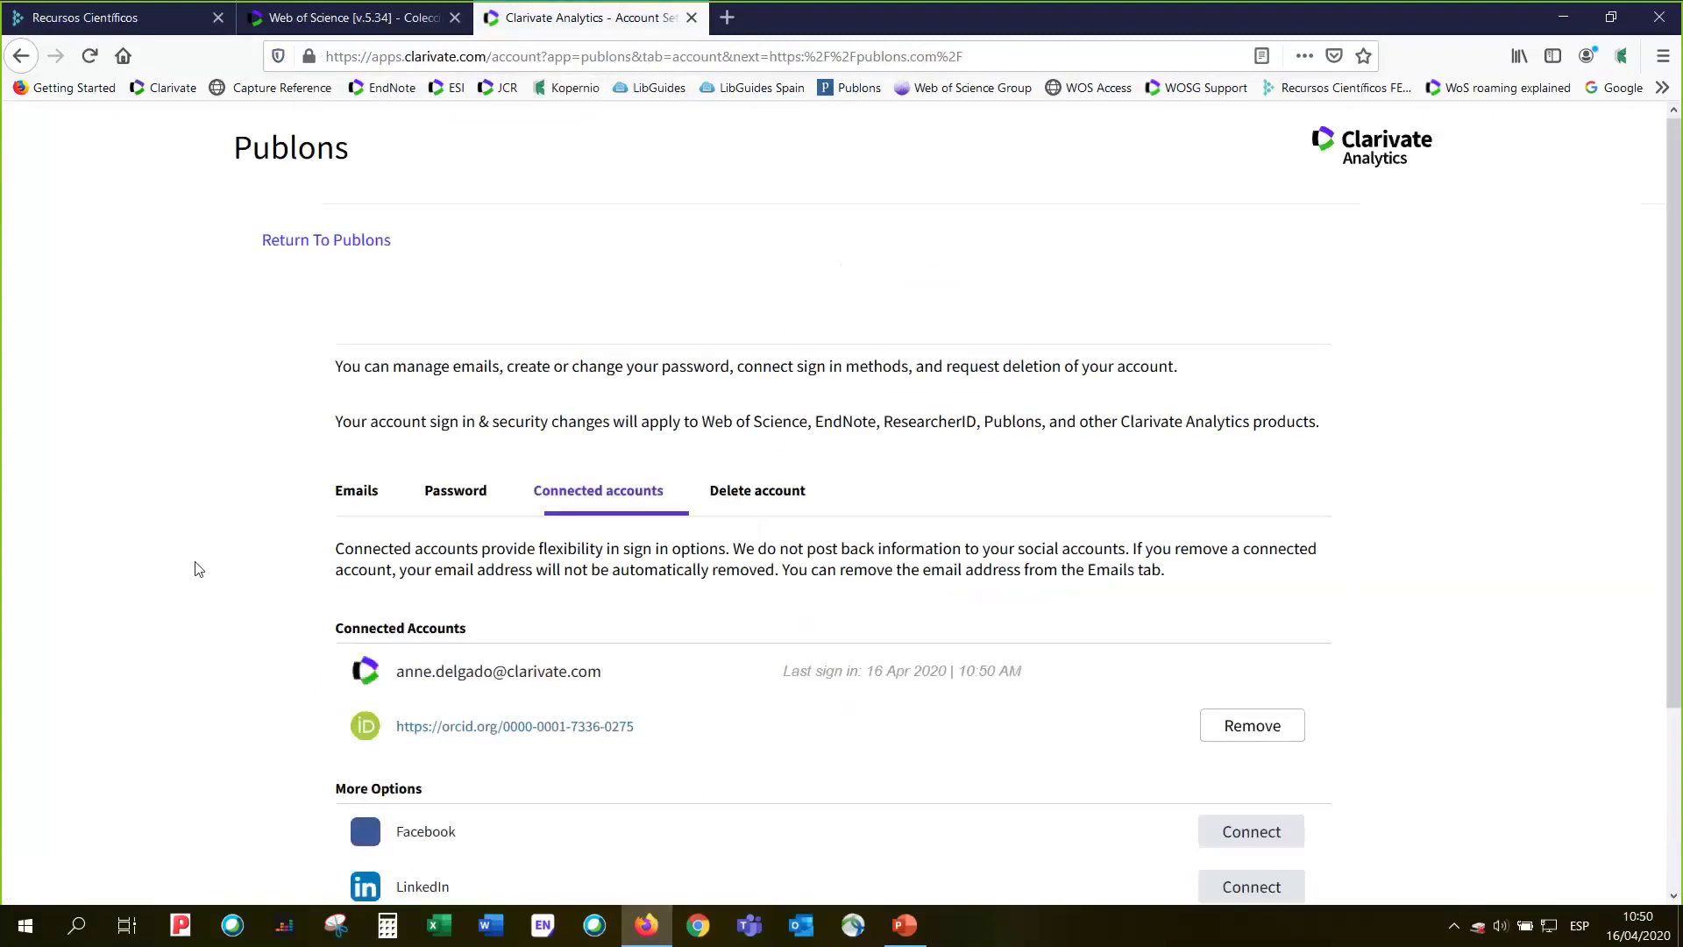
pyautogui.scroll(-1, 198, 569)
pyautogui.scroll(-3, 198, 569)
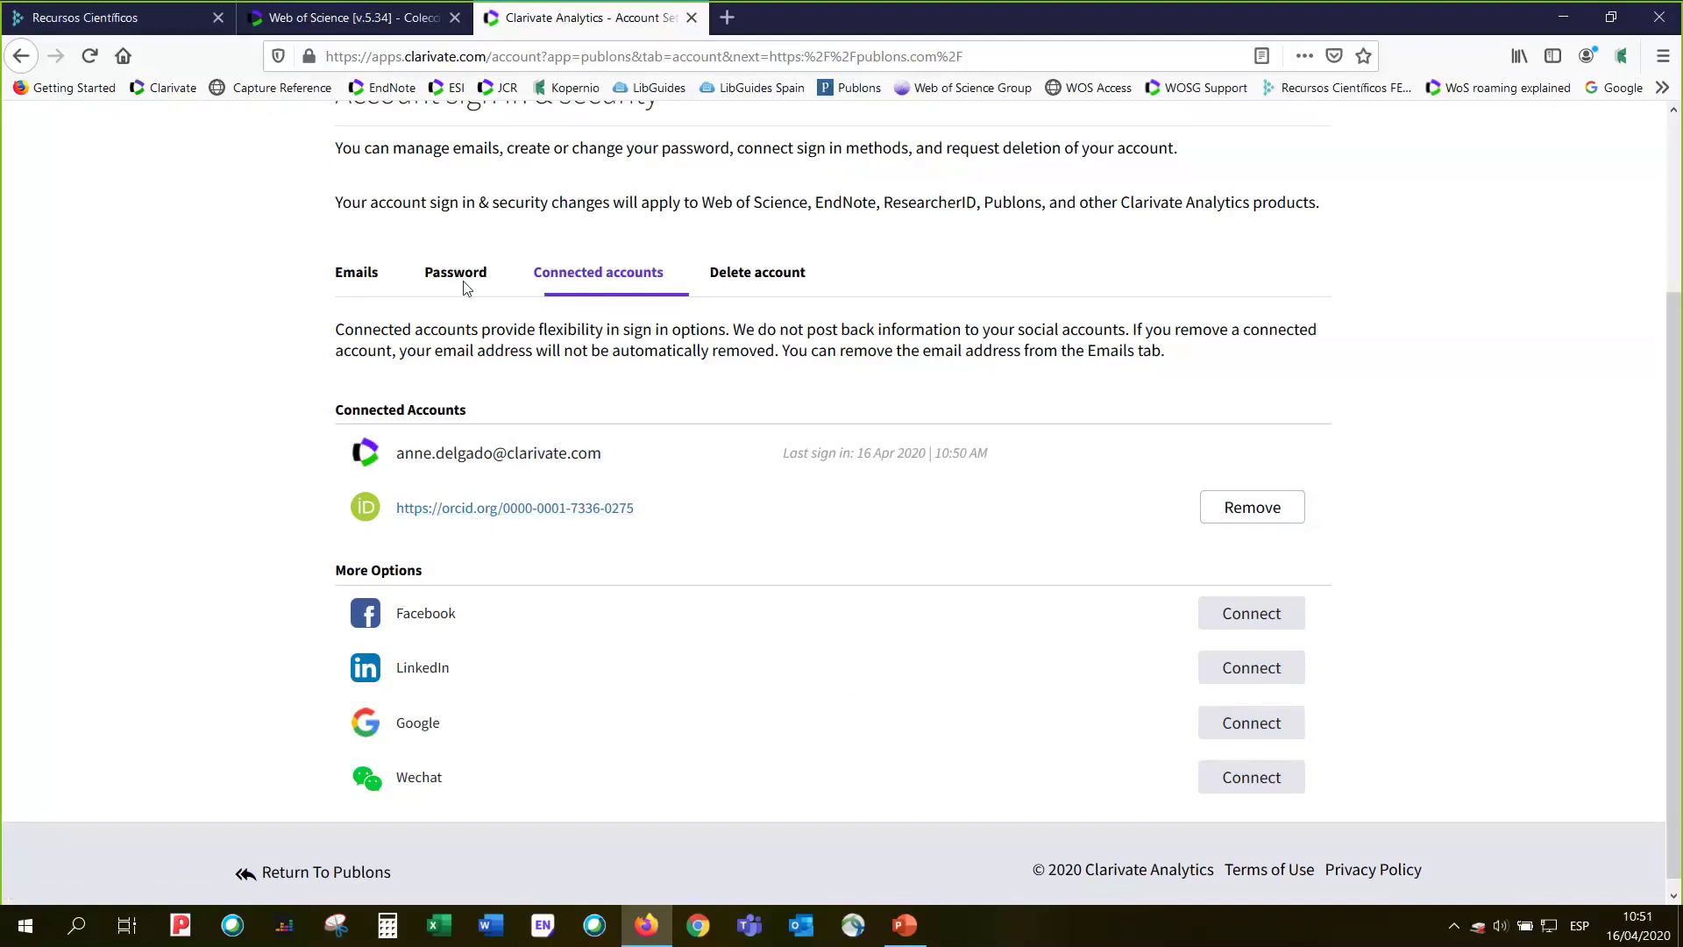
pyautogui.click(354, 276)
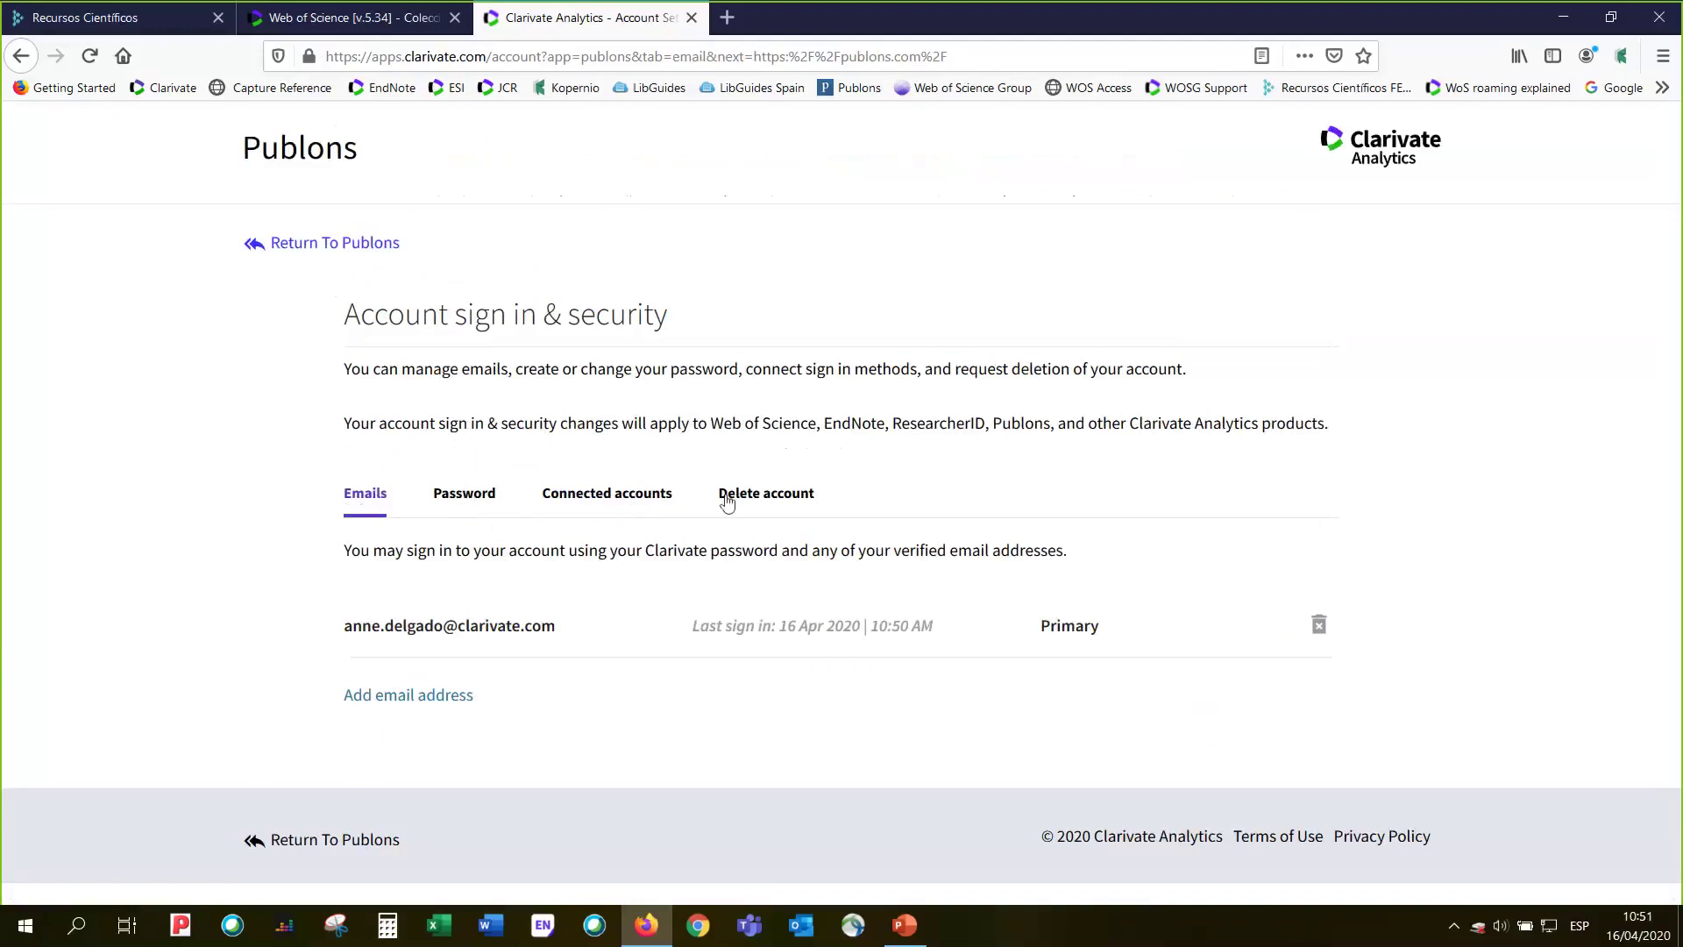
pyautogui.click(759, 502)
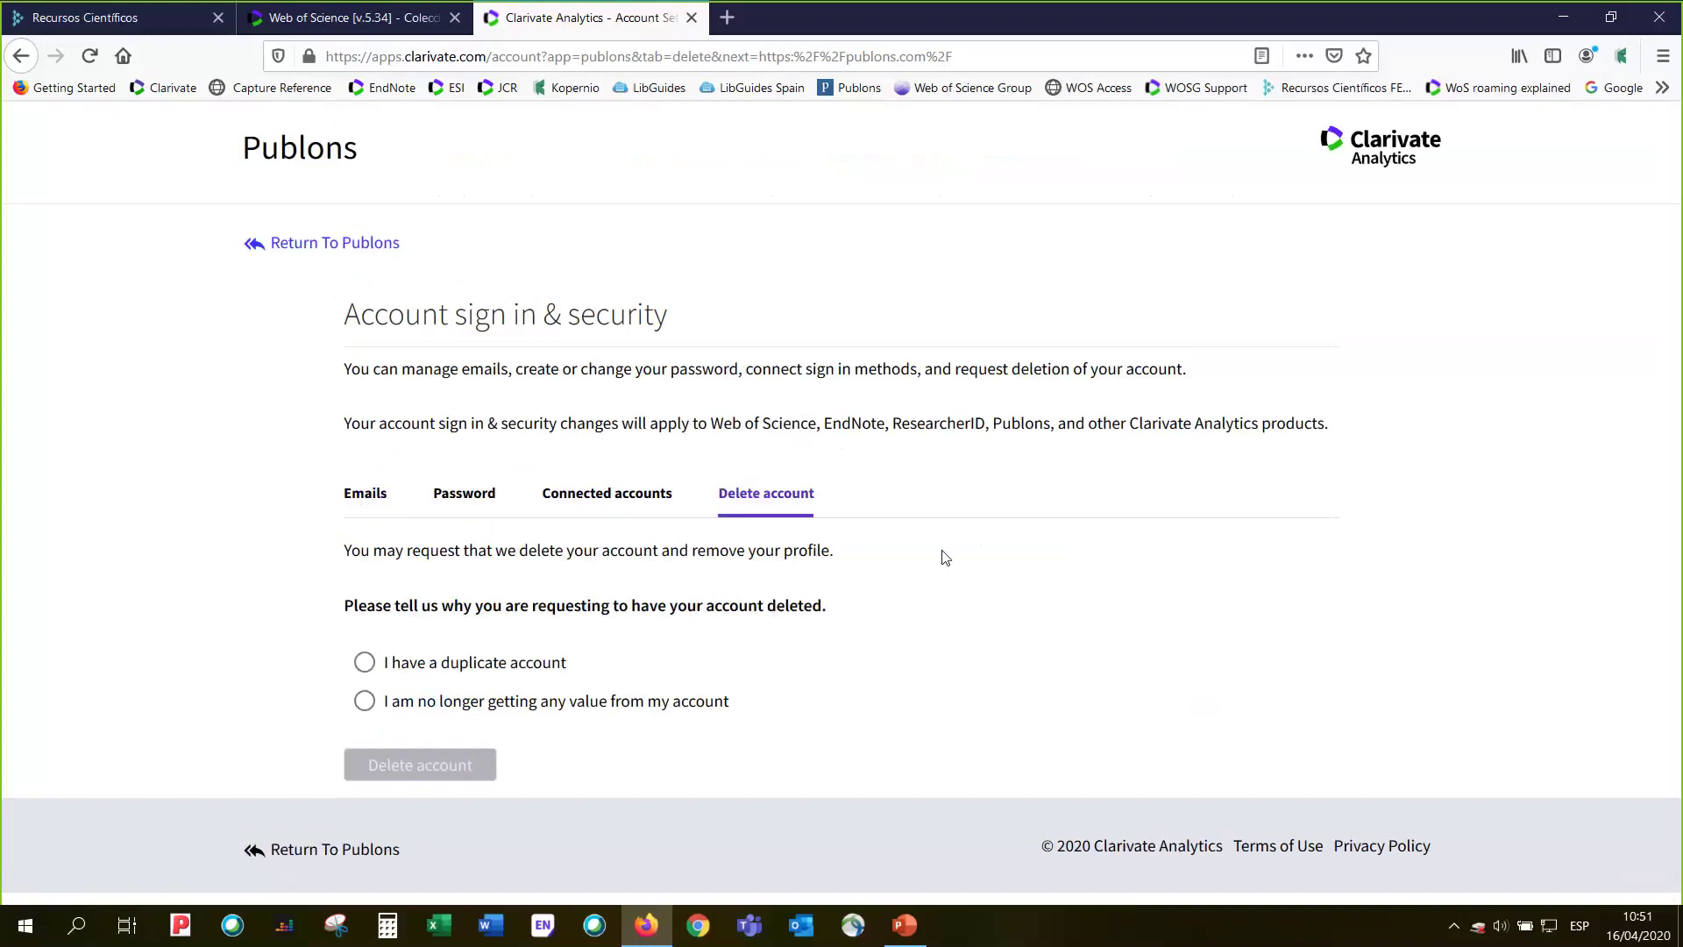
pyautogui.click(640, 499)
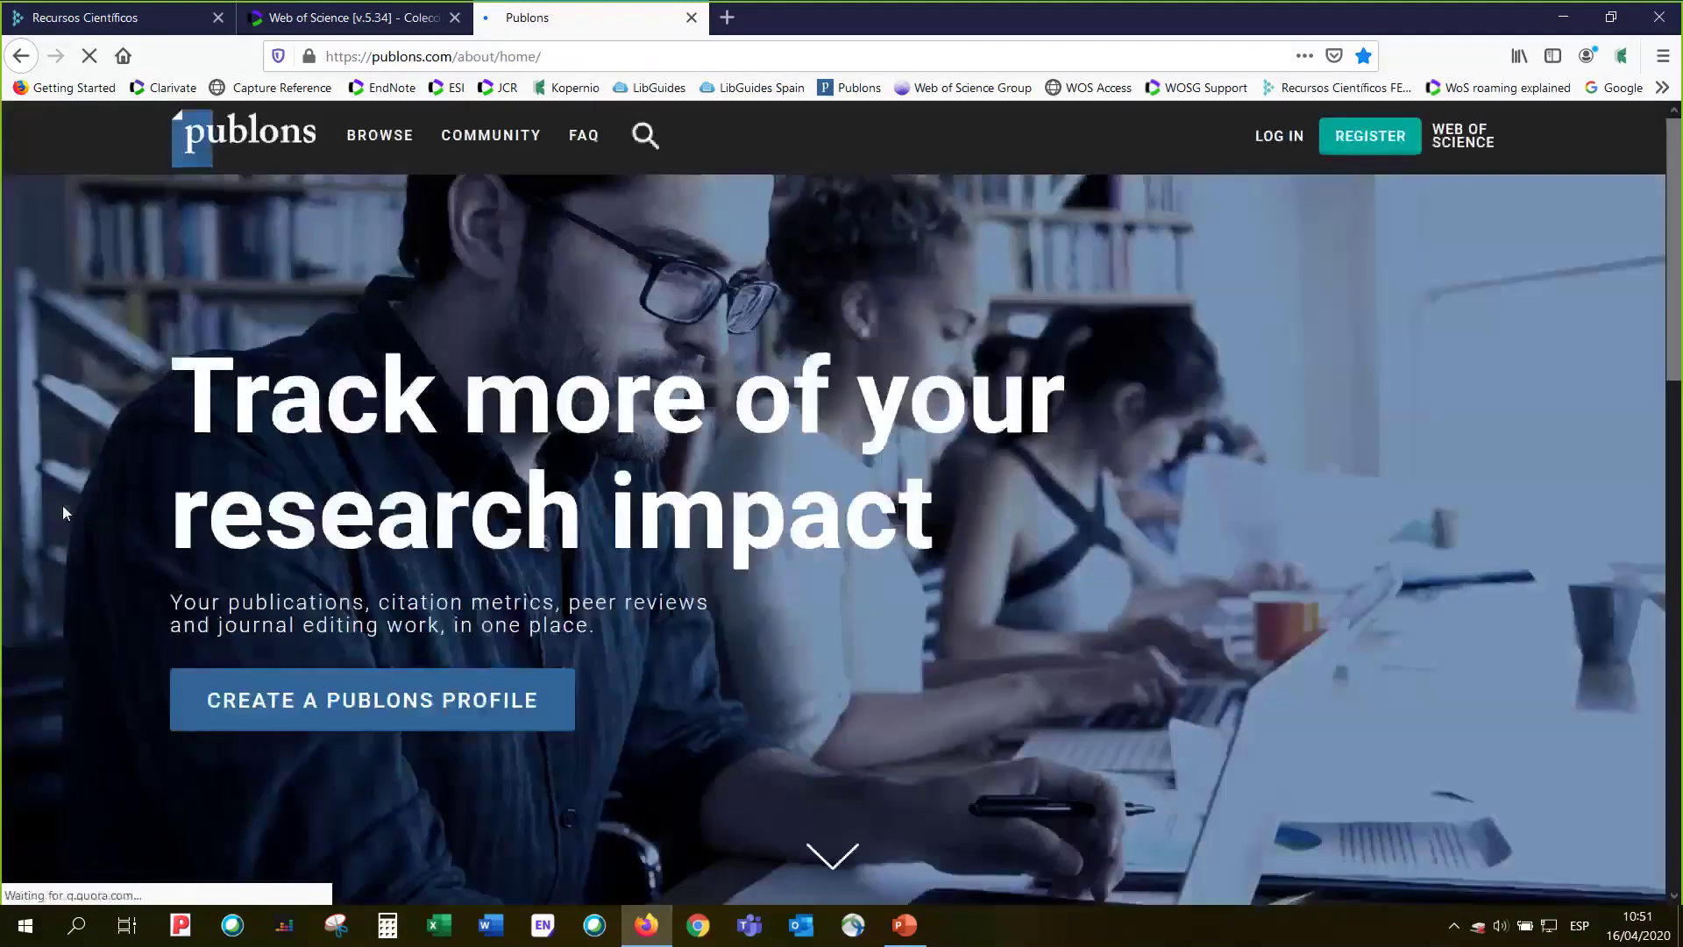
# - Log in to Publons again from its home page with the saved account e-mail and the account password
pyautogui.click(1278, 141)
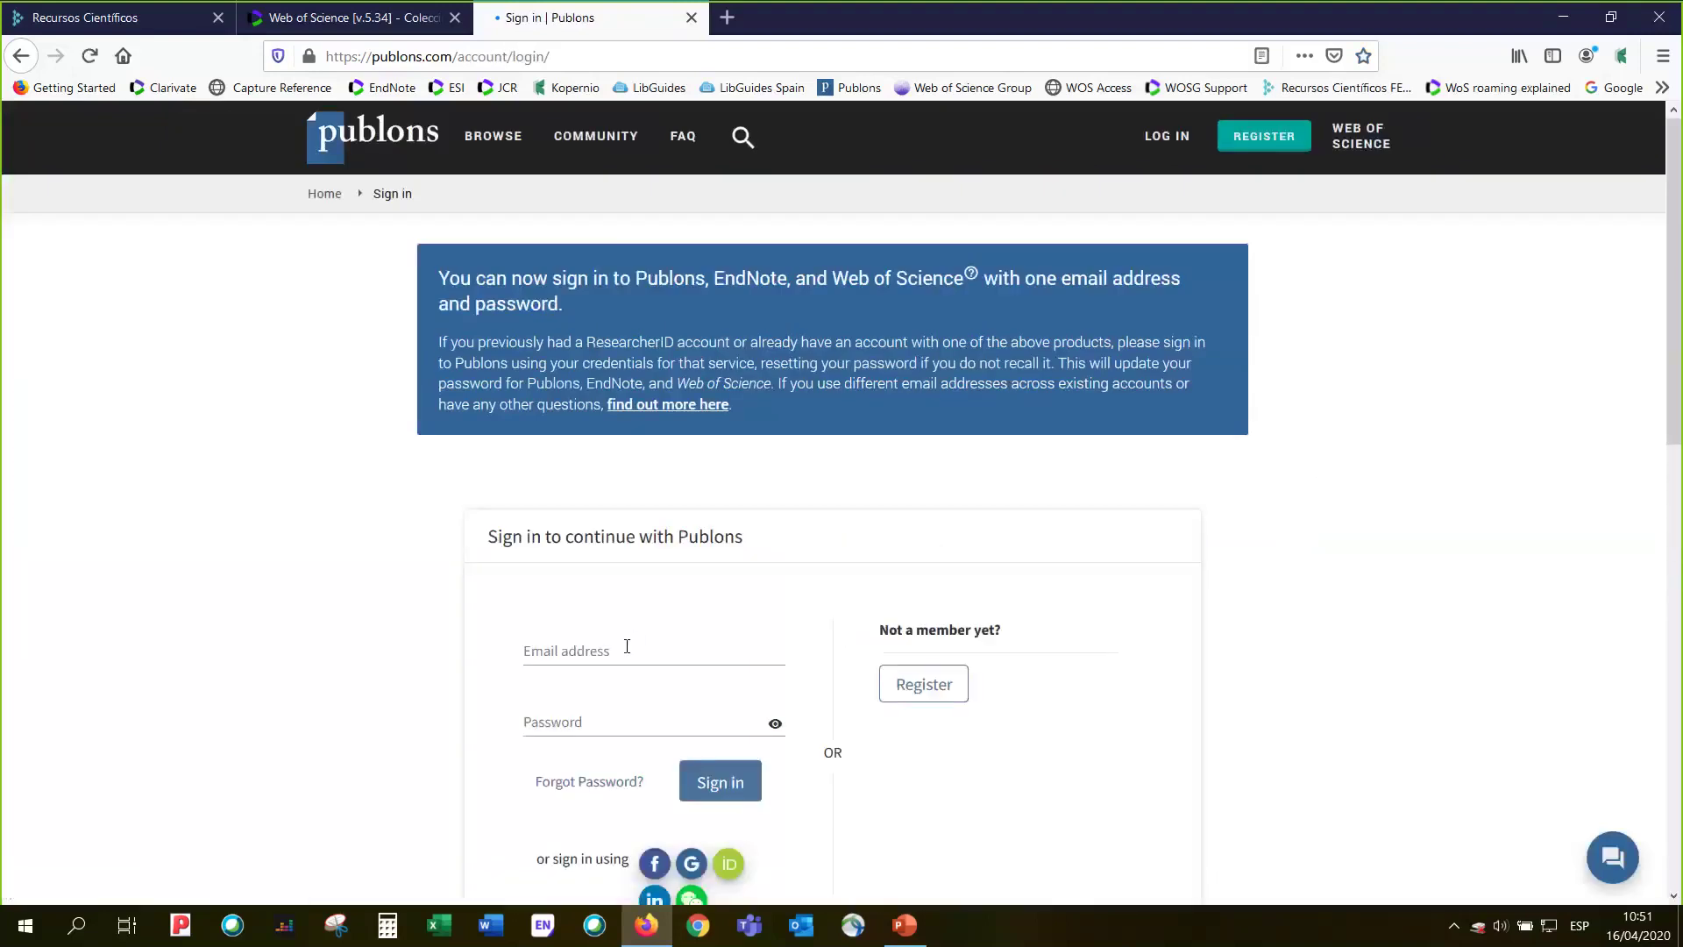
pyautogui.click(628, 653)
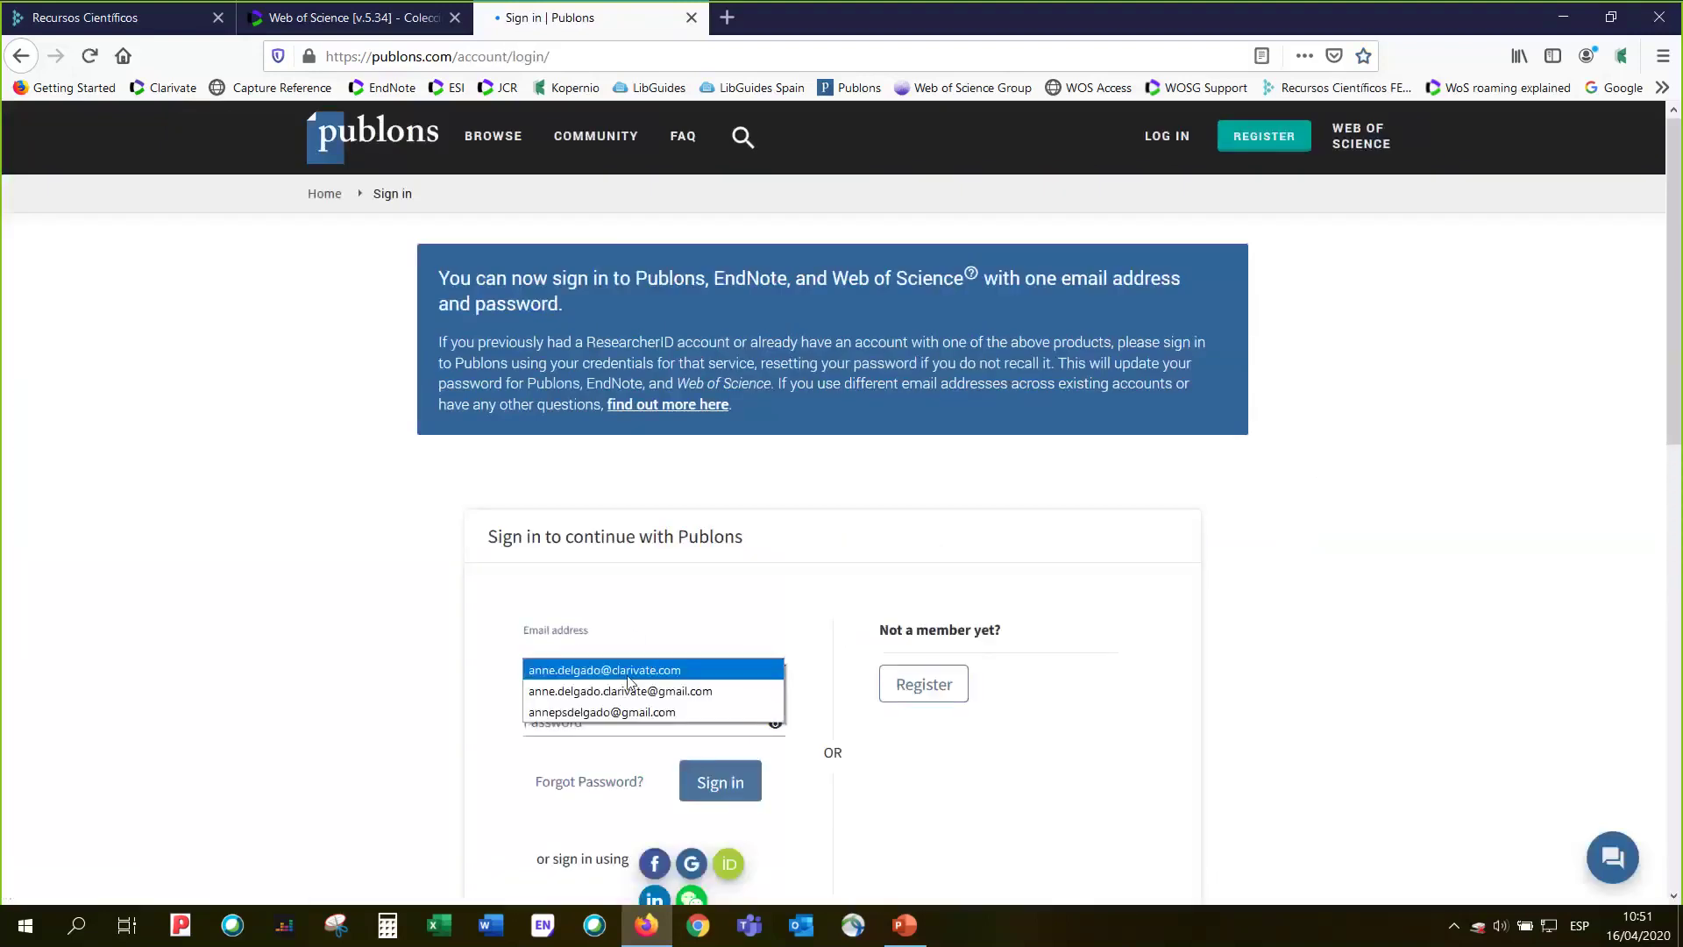
pyautogui.click(628, 670)
pyautogui.click(571, 719)
pyautogui.write('••••••')
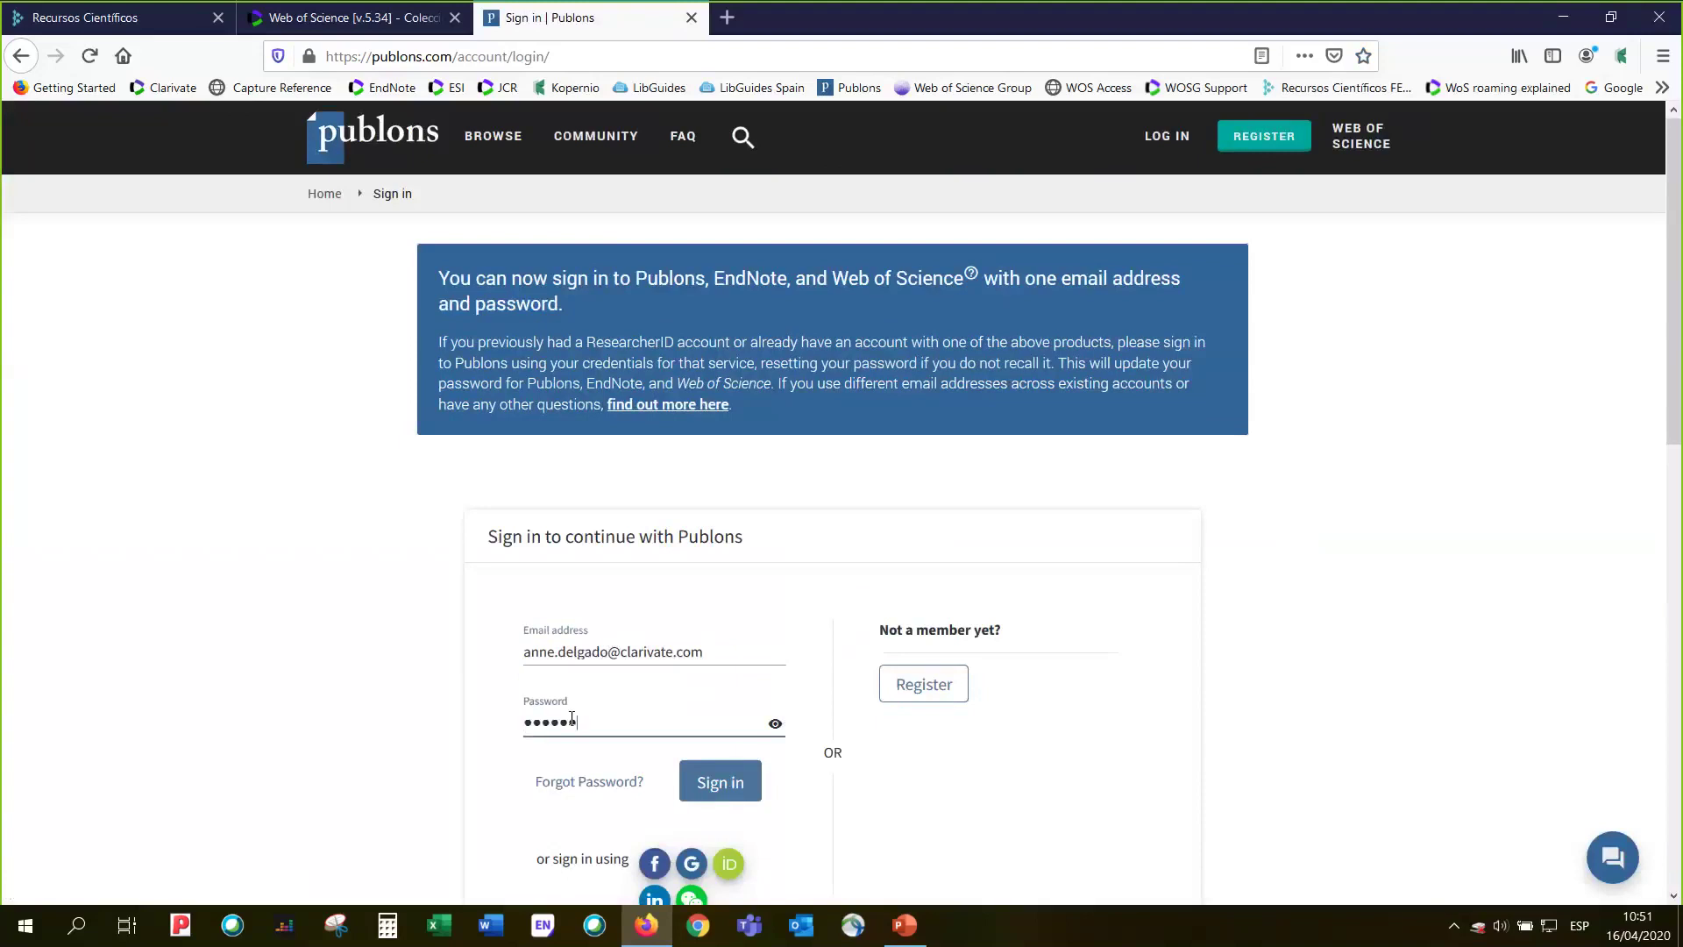
pyautogui.write('•••')
pyautogui.press('Return')
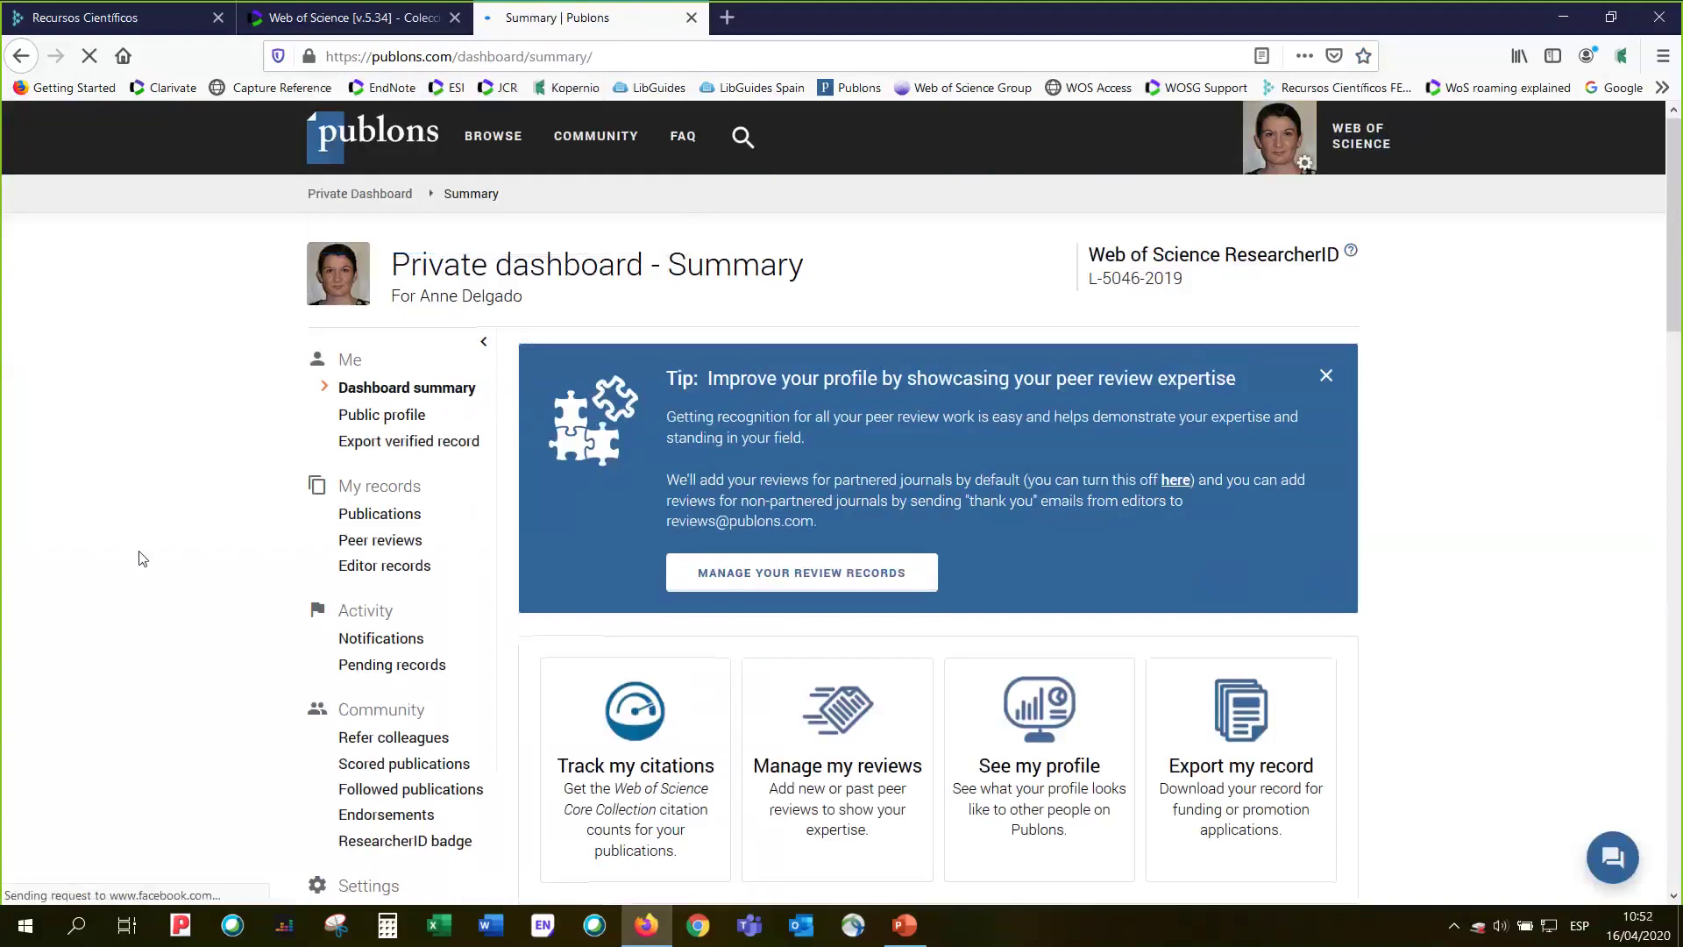
# - Open the profile settings from the dashboard and look over the profile photo, personal details and research fields
pyautogui.scroll(-5, 140, 558)
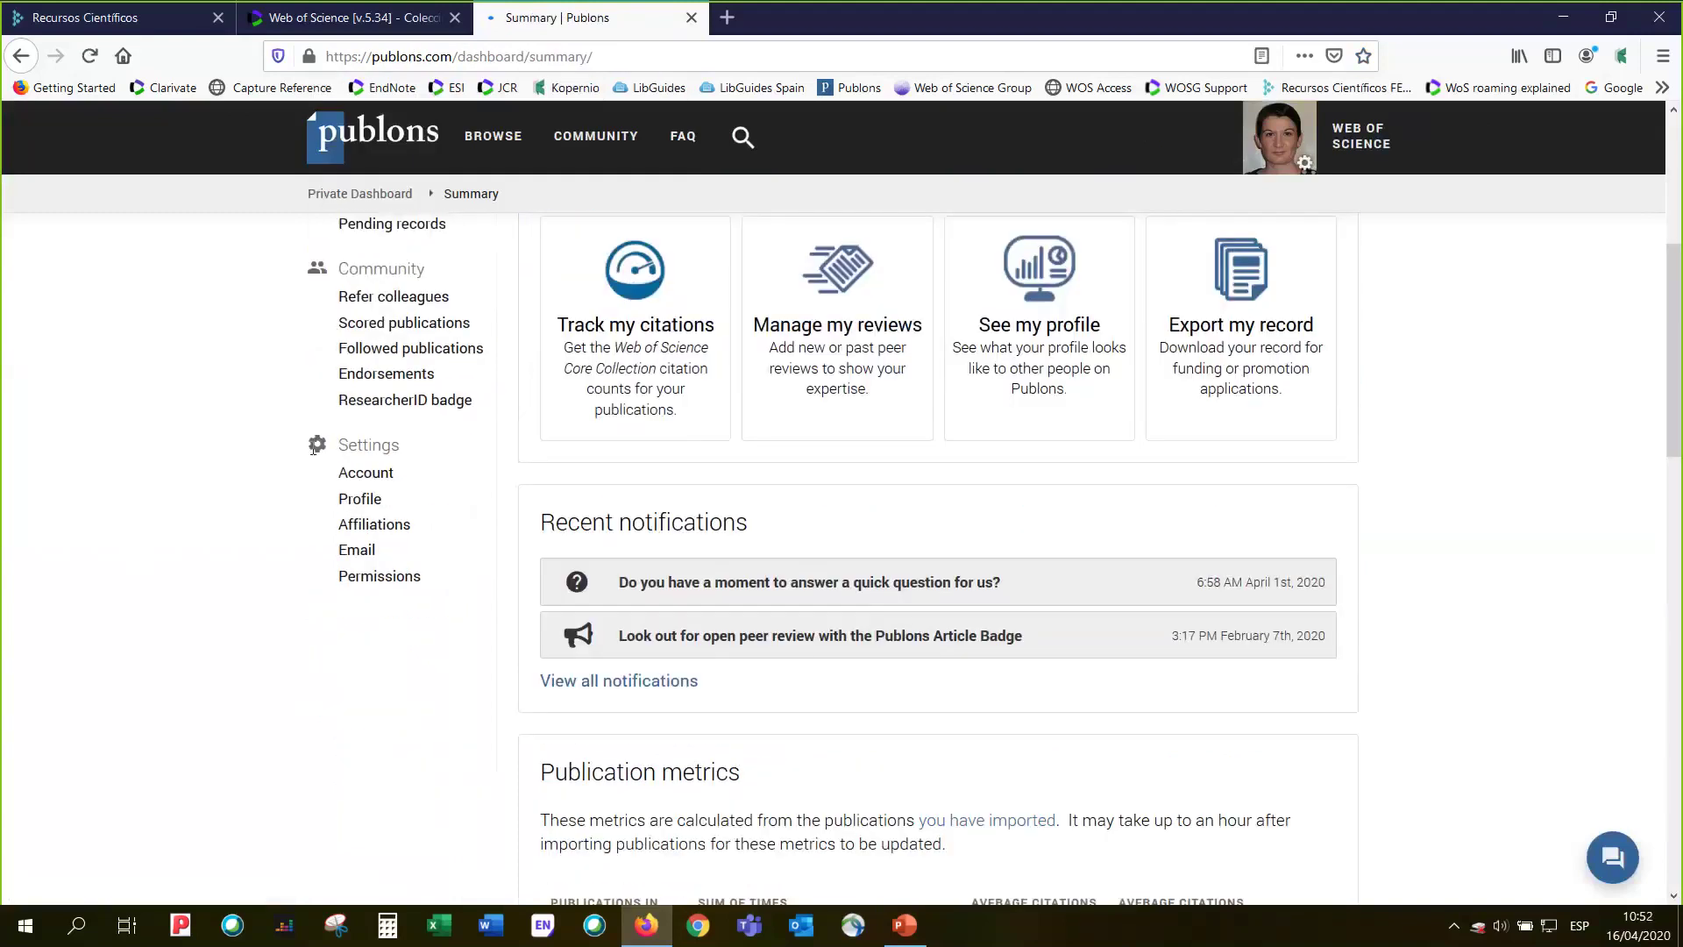
pyautogui.click(373, 507)
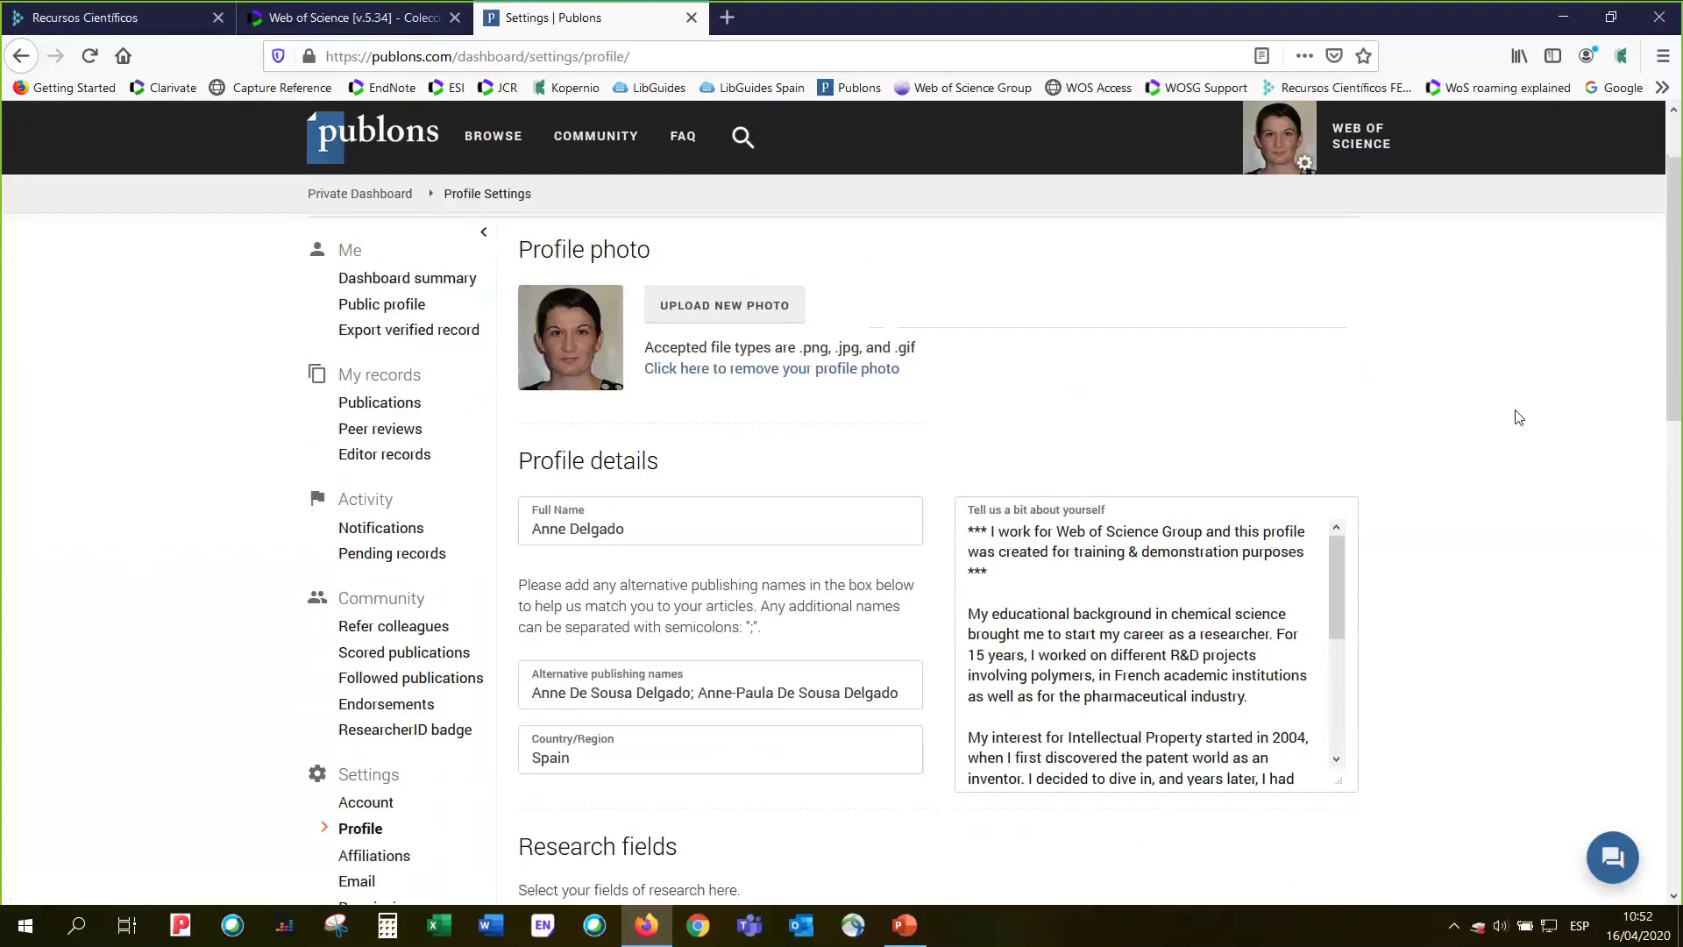
pyautogui.scroll(-2, 1518, 417)
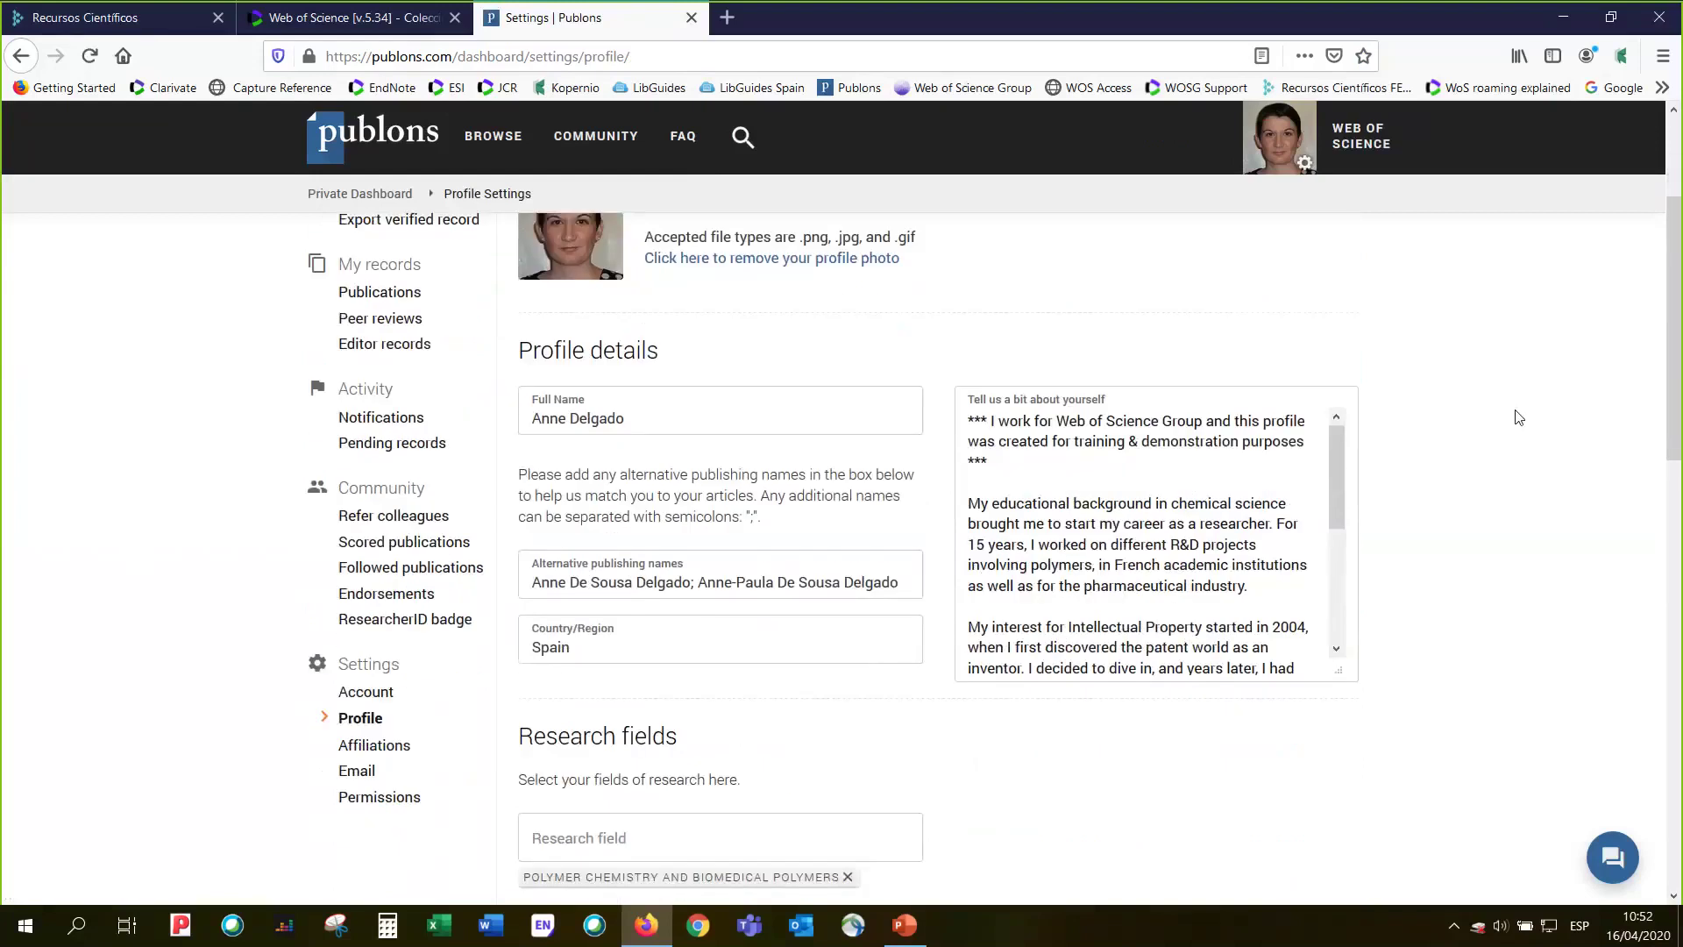
# - Look over the profile details, including the name fields, country and the full biography text
pyautogui.scroll(-2, 1519, 417)
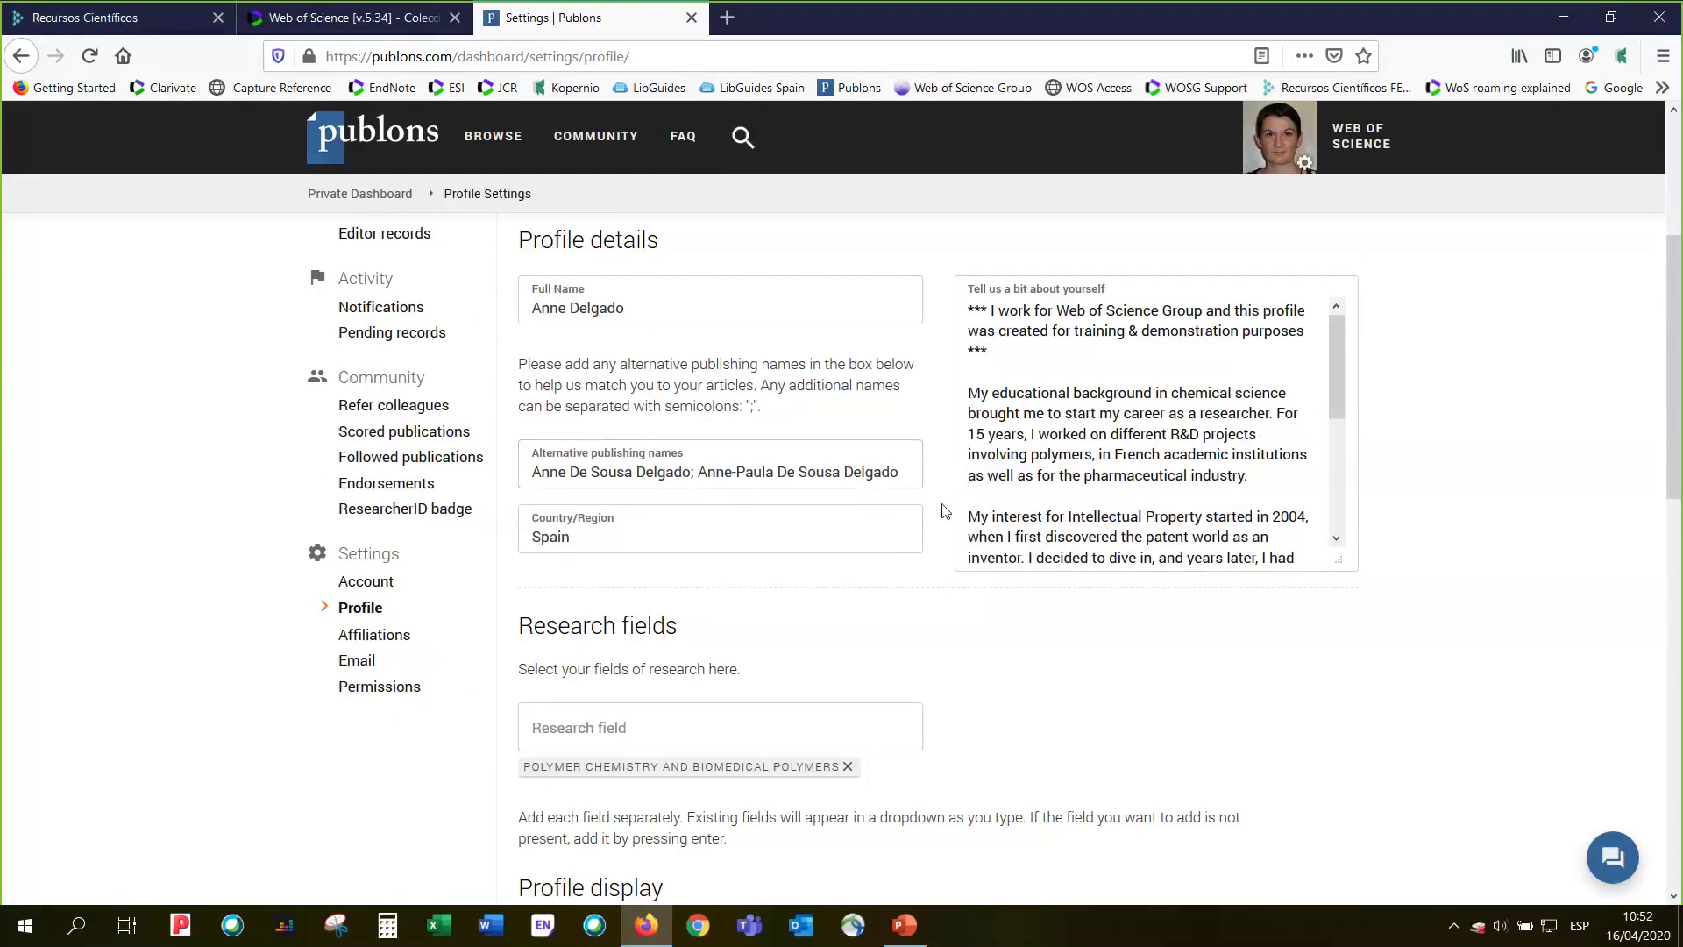
pyautogui.scroll(-2, 908, 371)
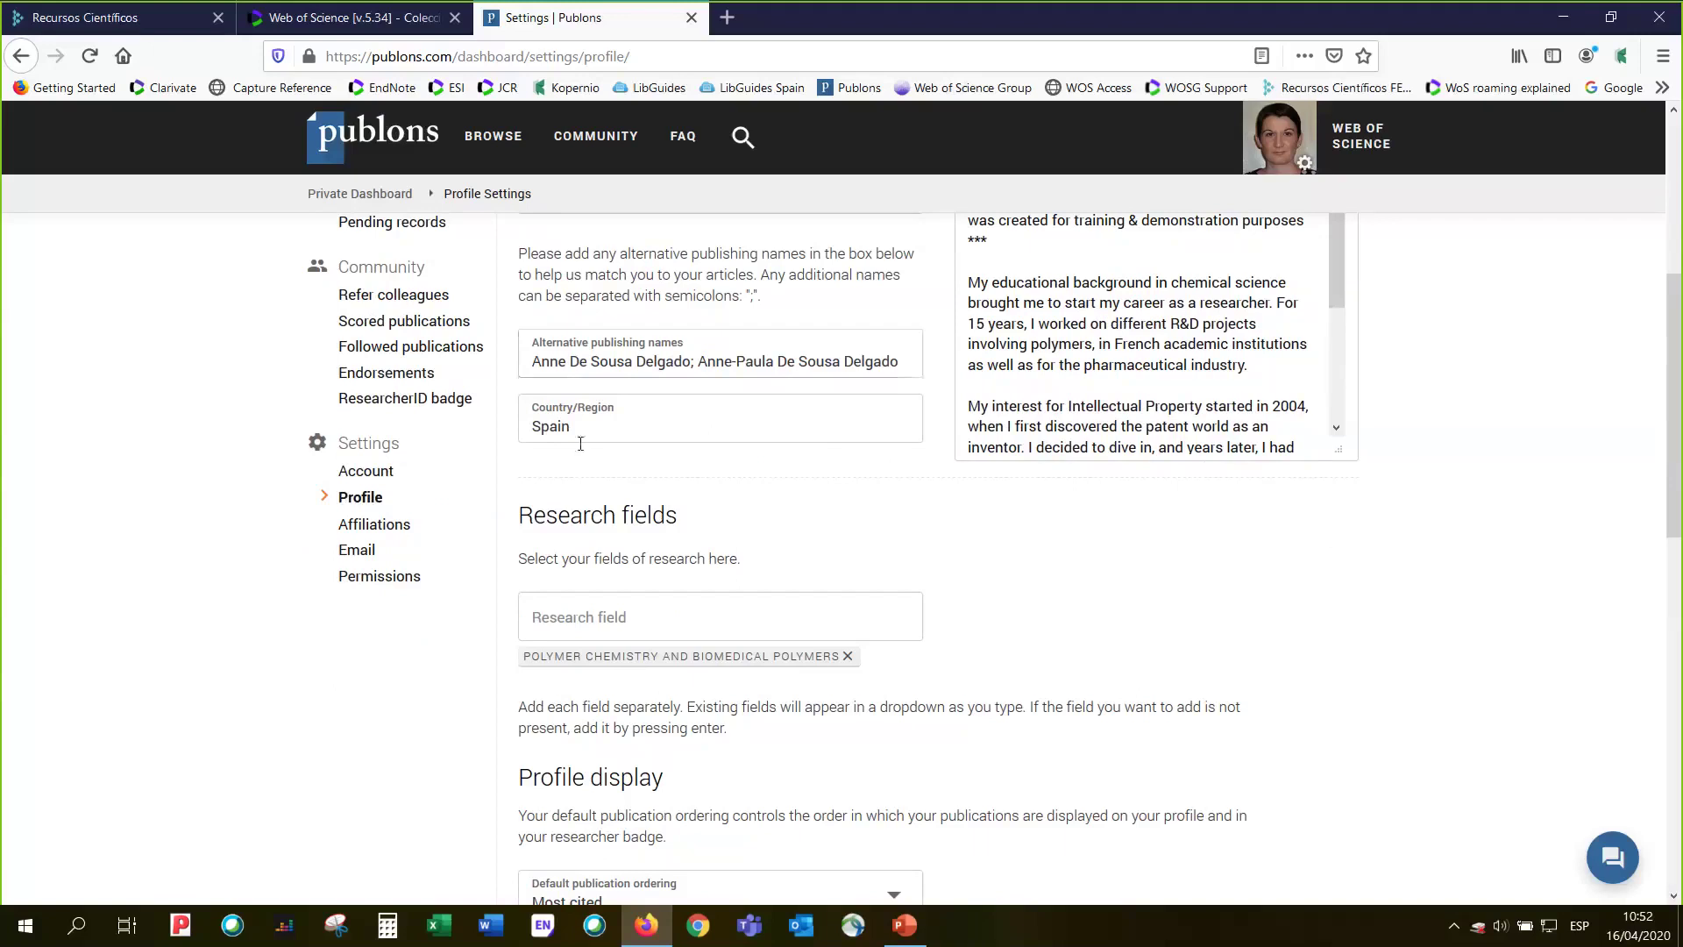
pyautogui.scroll(-2, 582, 443)
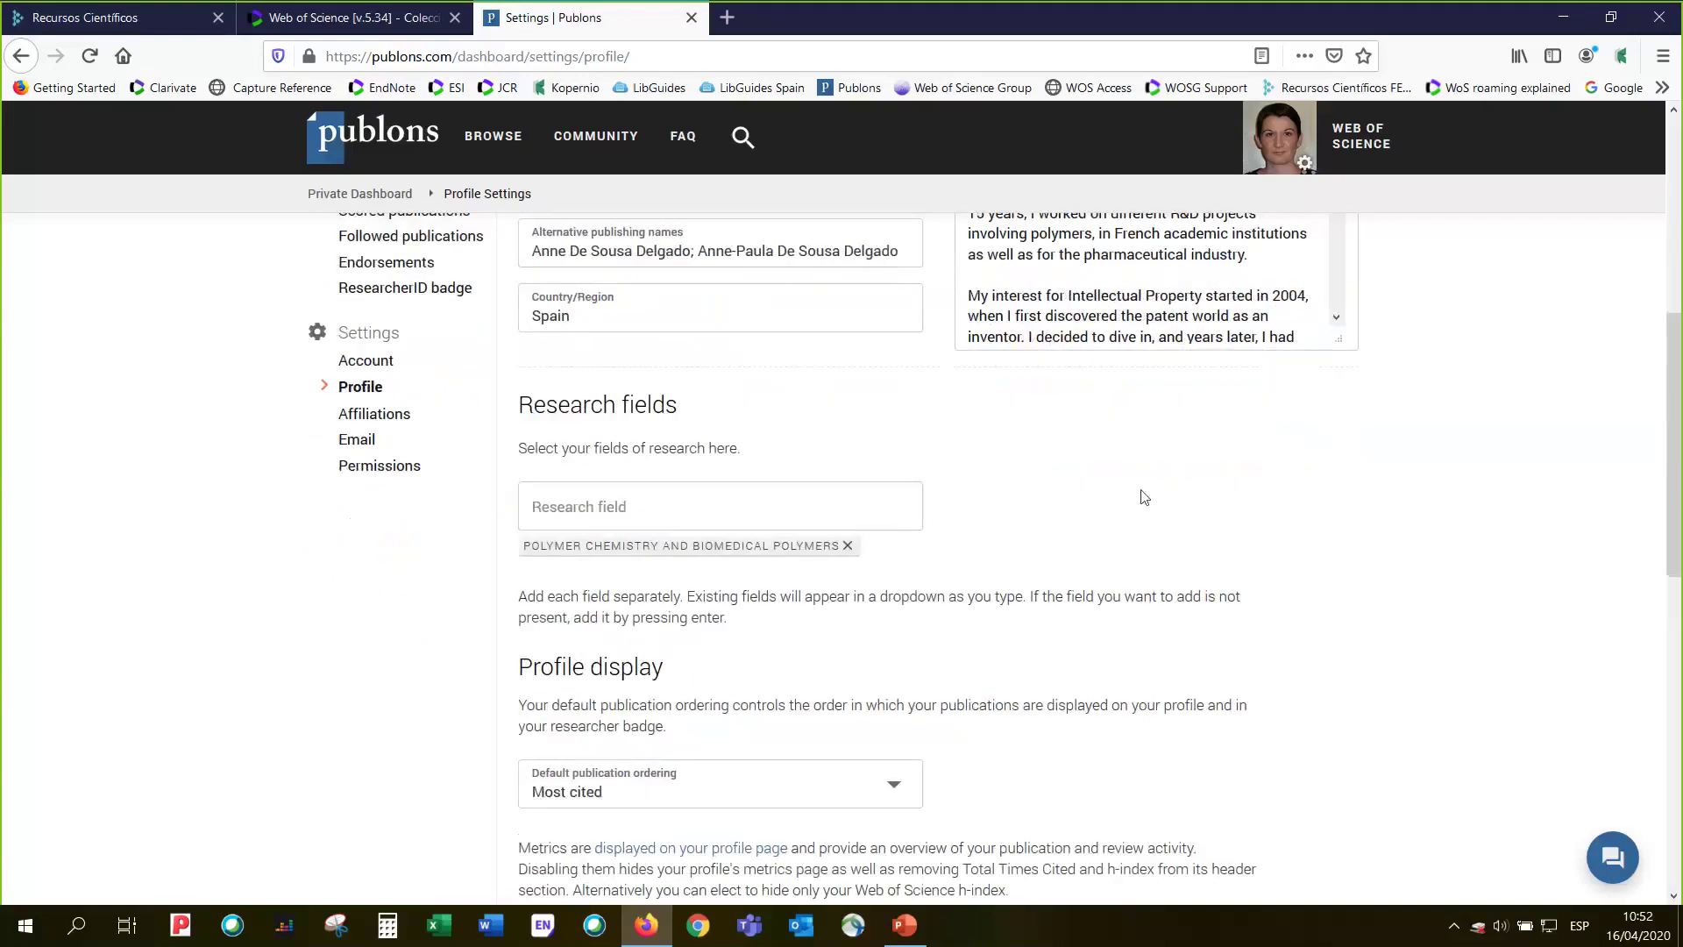
pyautogui.scroll(4, 1144, 497)
pyautogui.scroll(-3, 1095, 526)
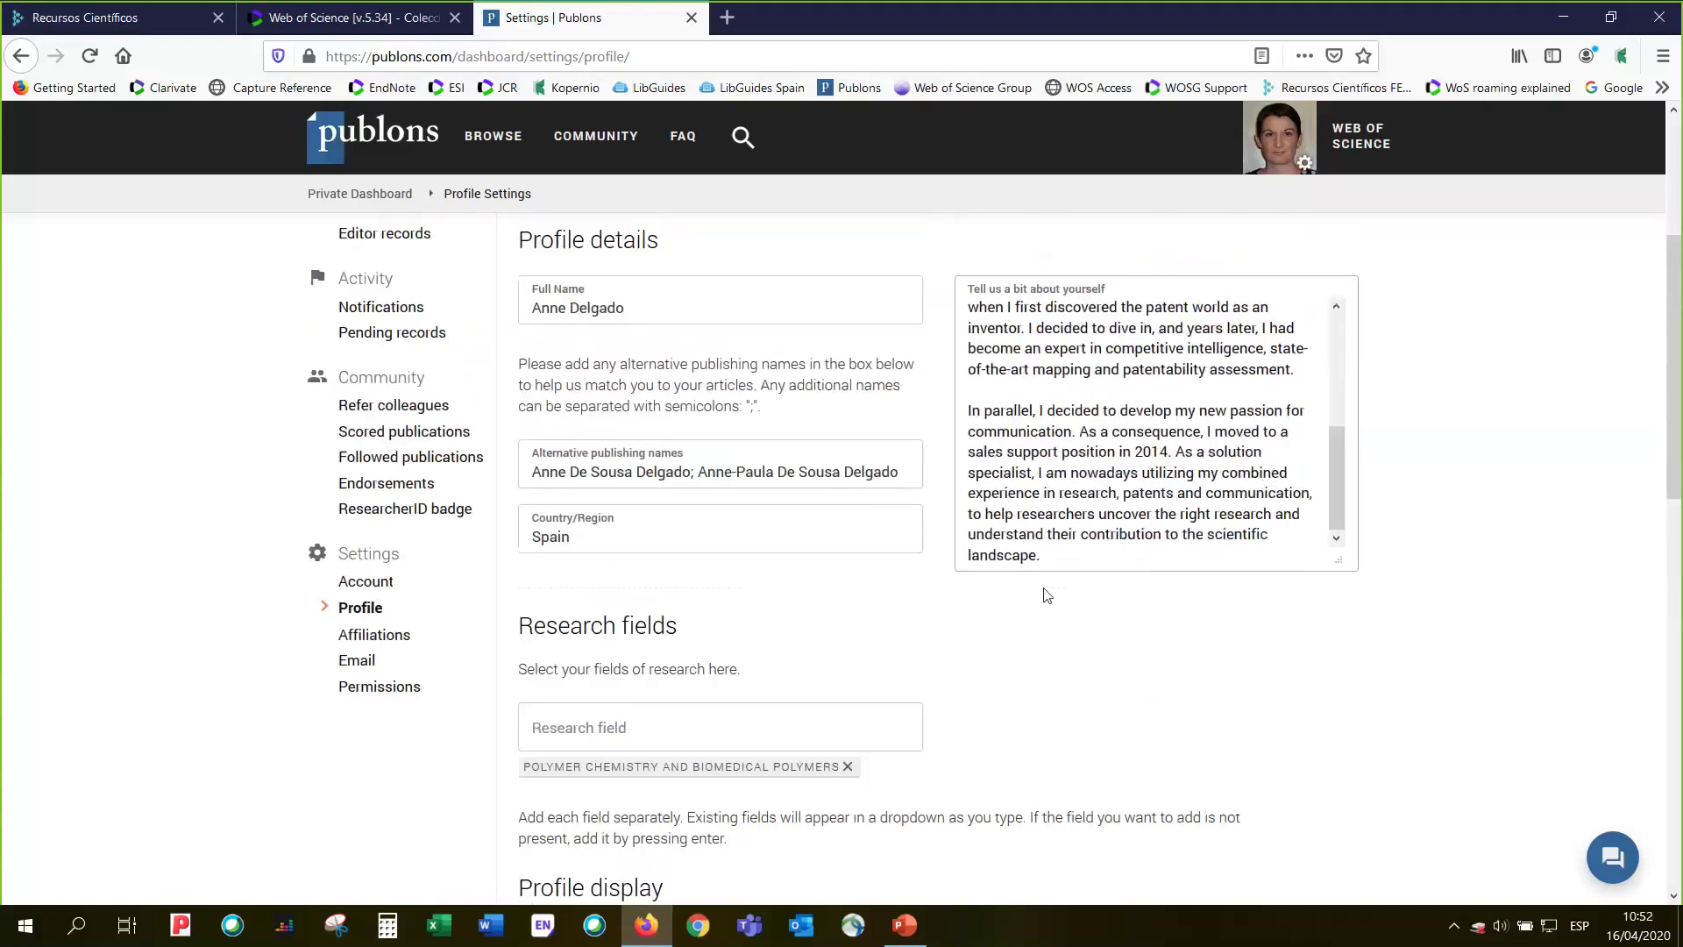
pyautogui.scroll(-1, 1045, 595)
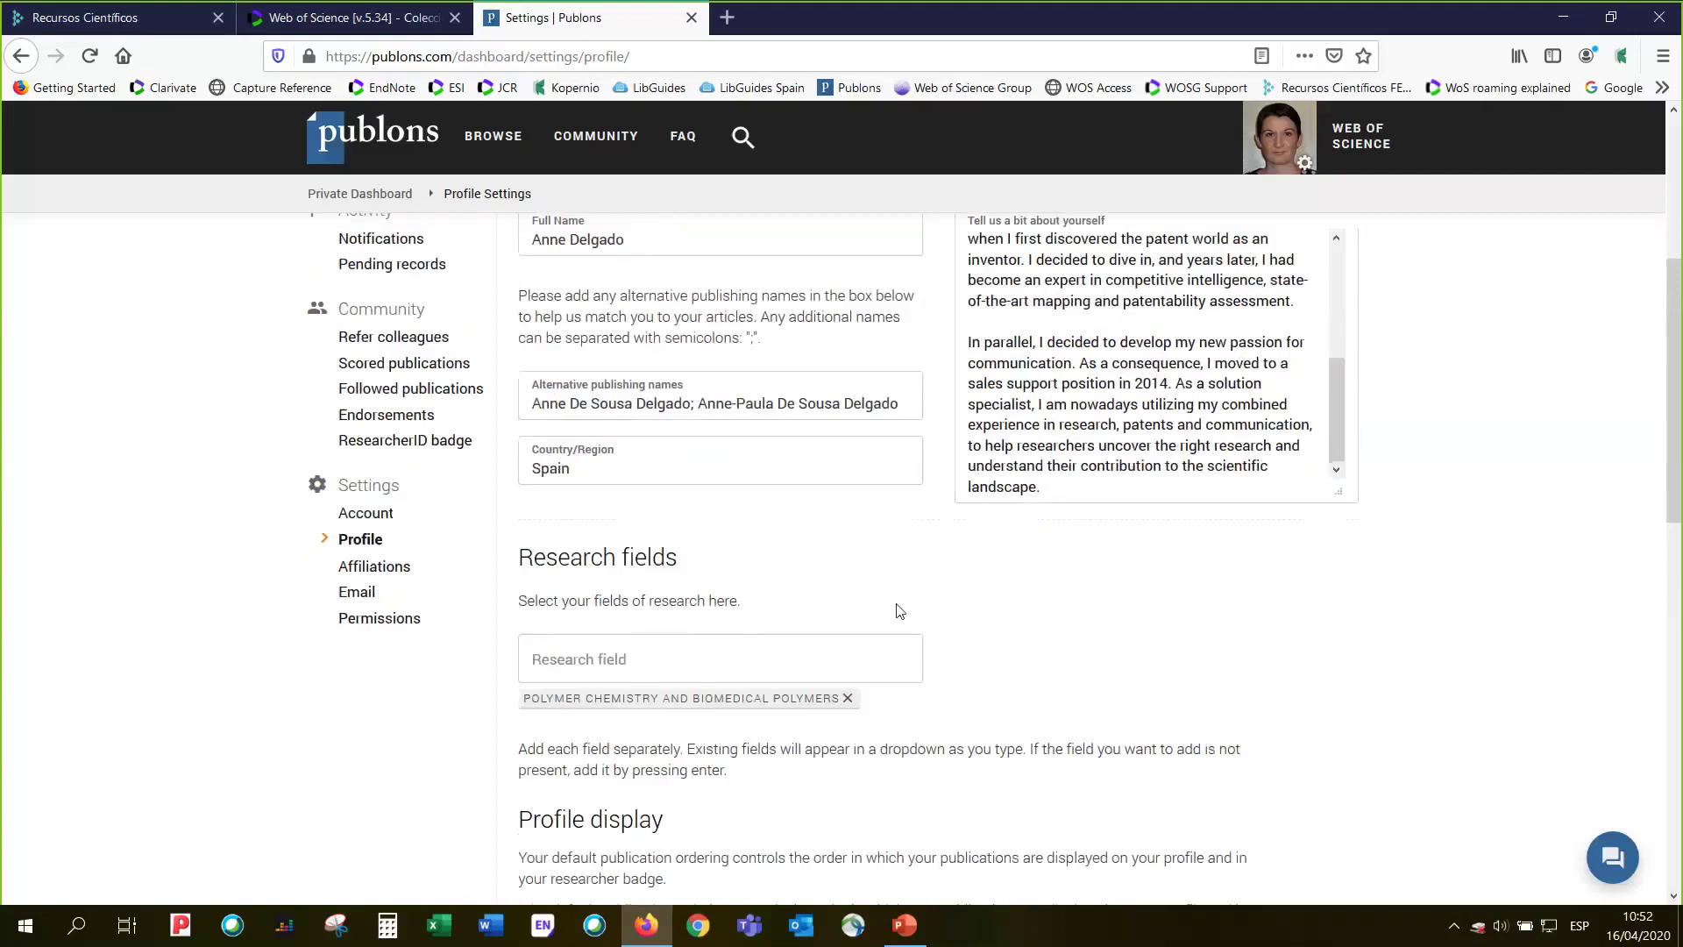
# - Try adding Polymer as a research field and remove it again
pyautogui.scroll(-2, 983, 577)
pyautogui.scroll(-2, 982, 578)
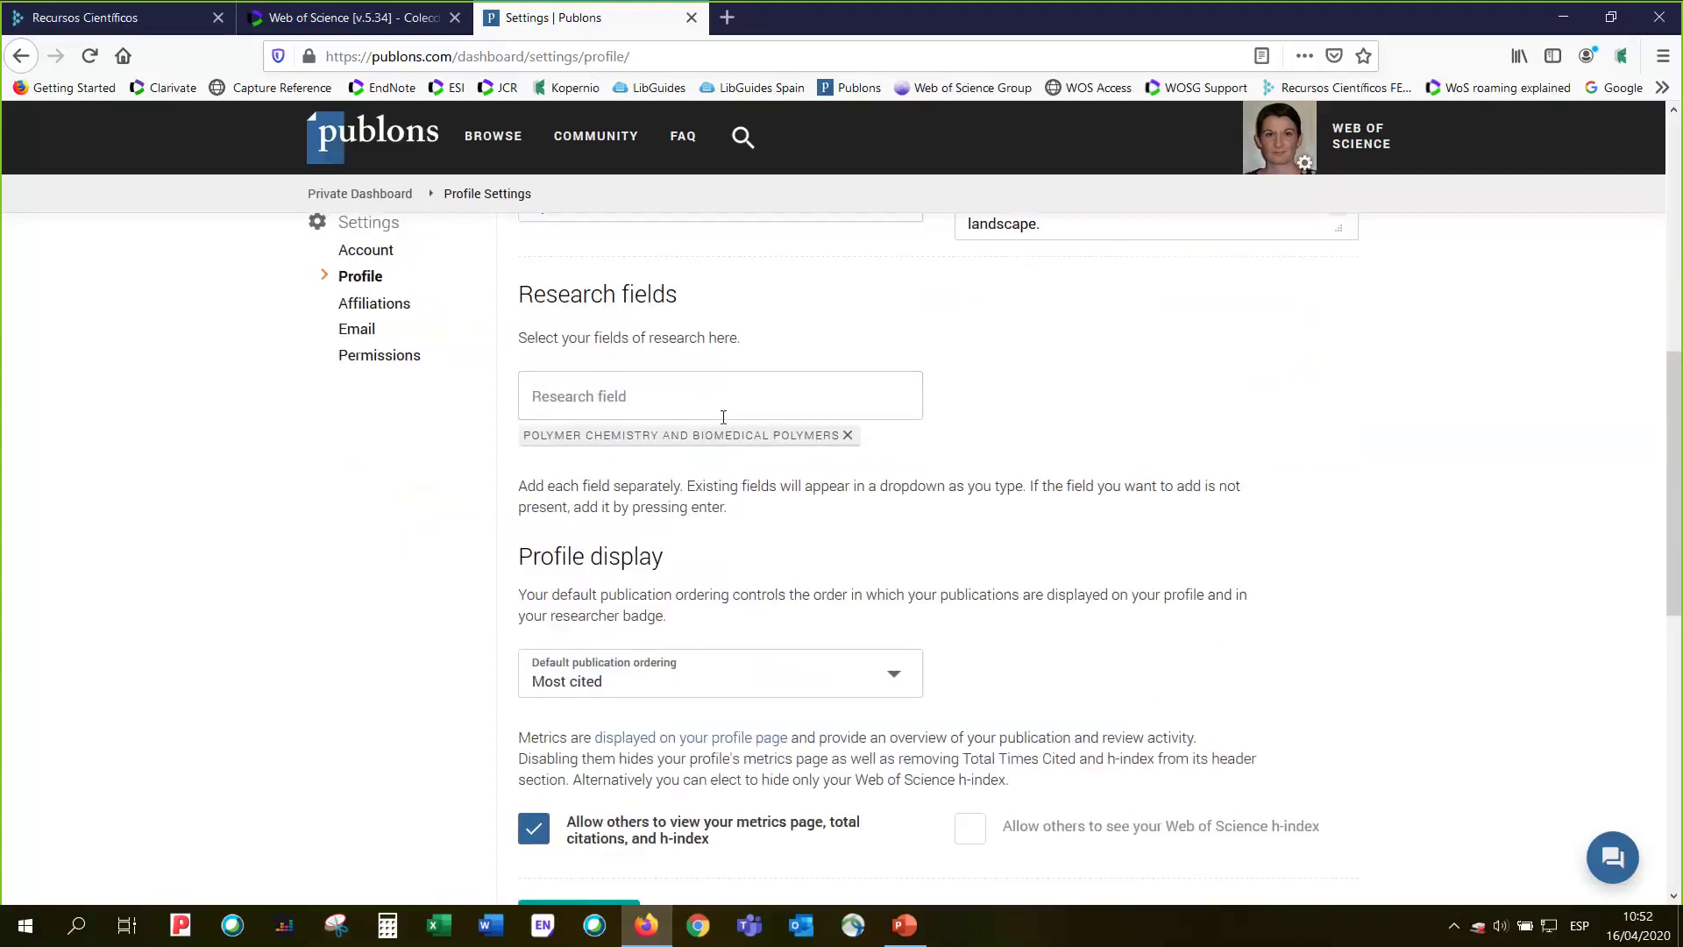
pyautogui.click(623, 402)
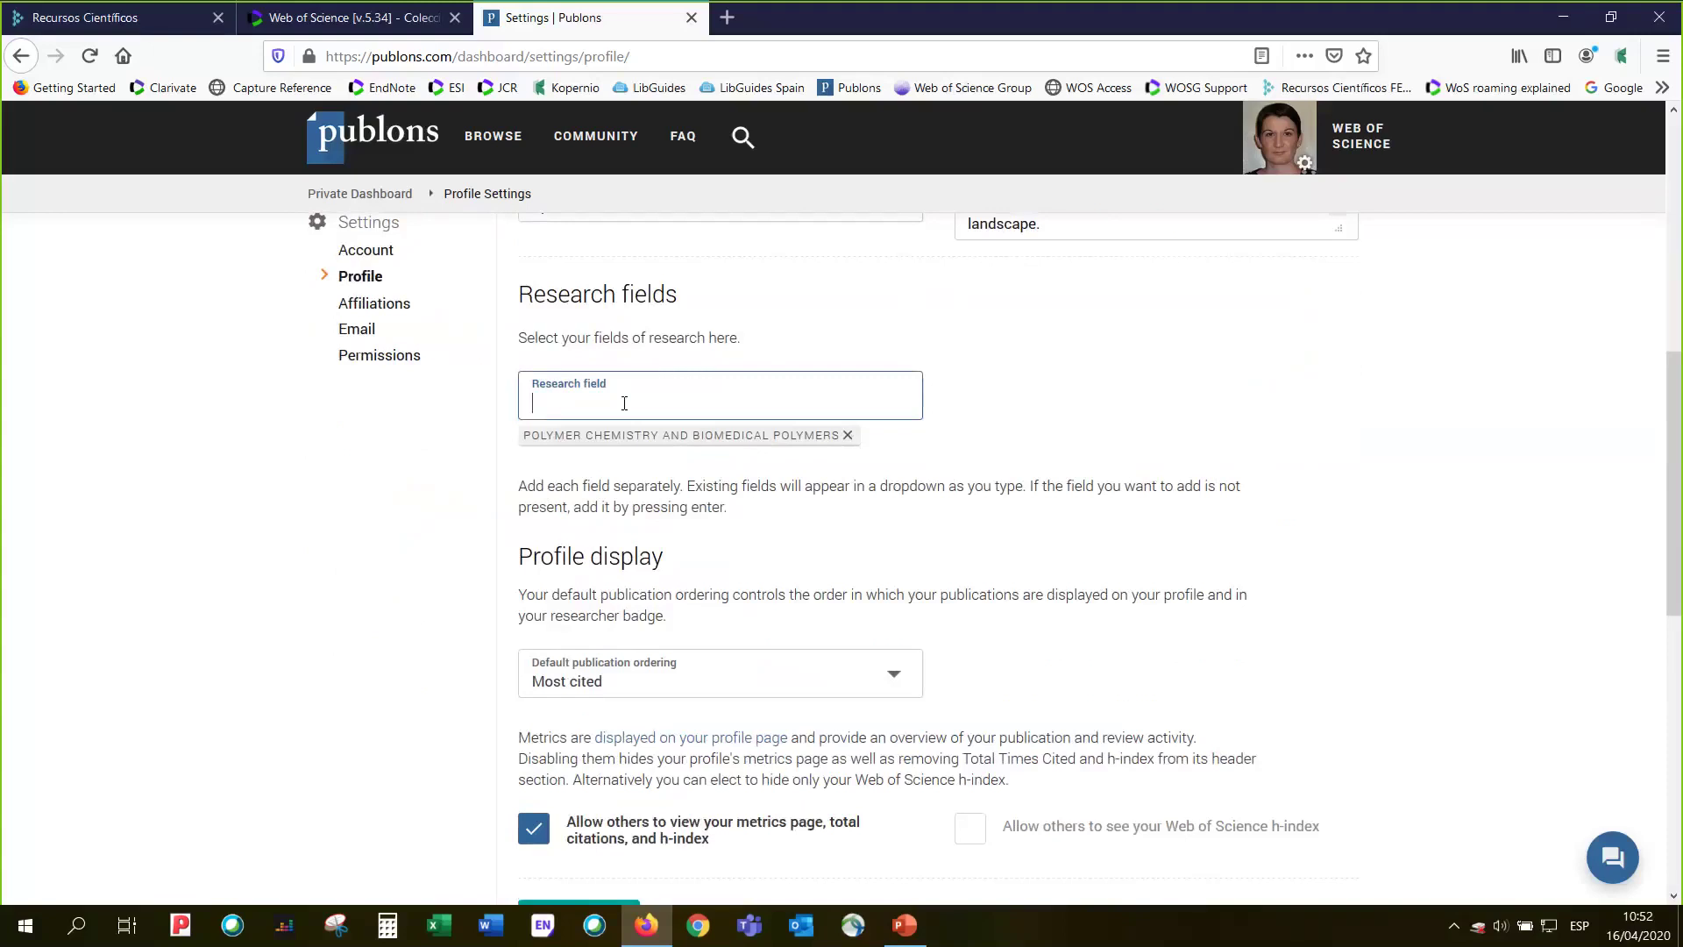
pyautogui.write('po')
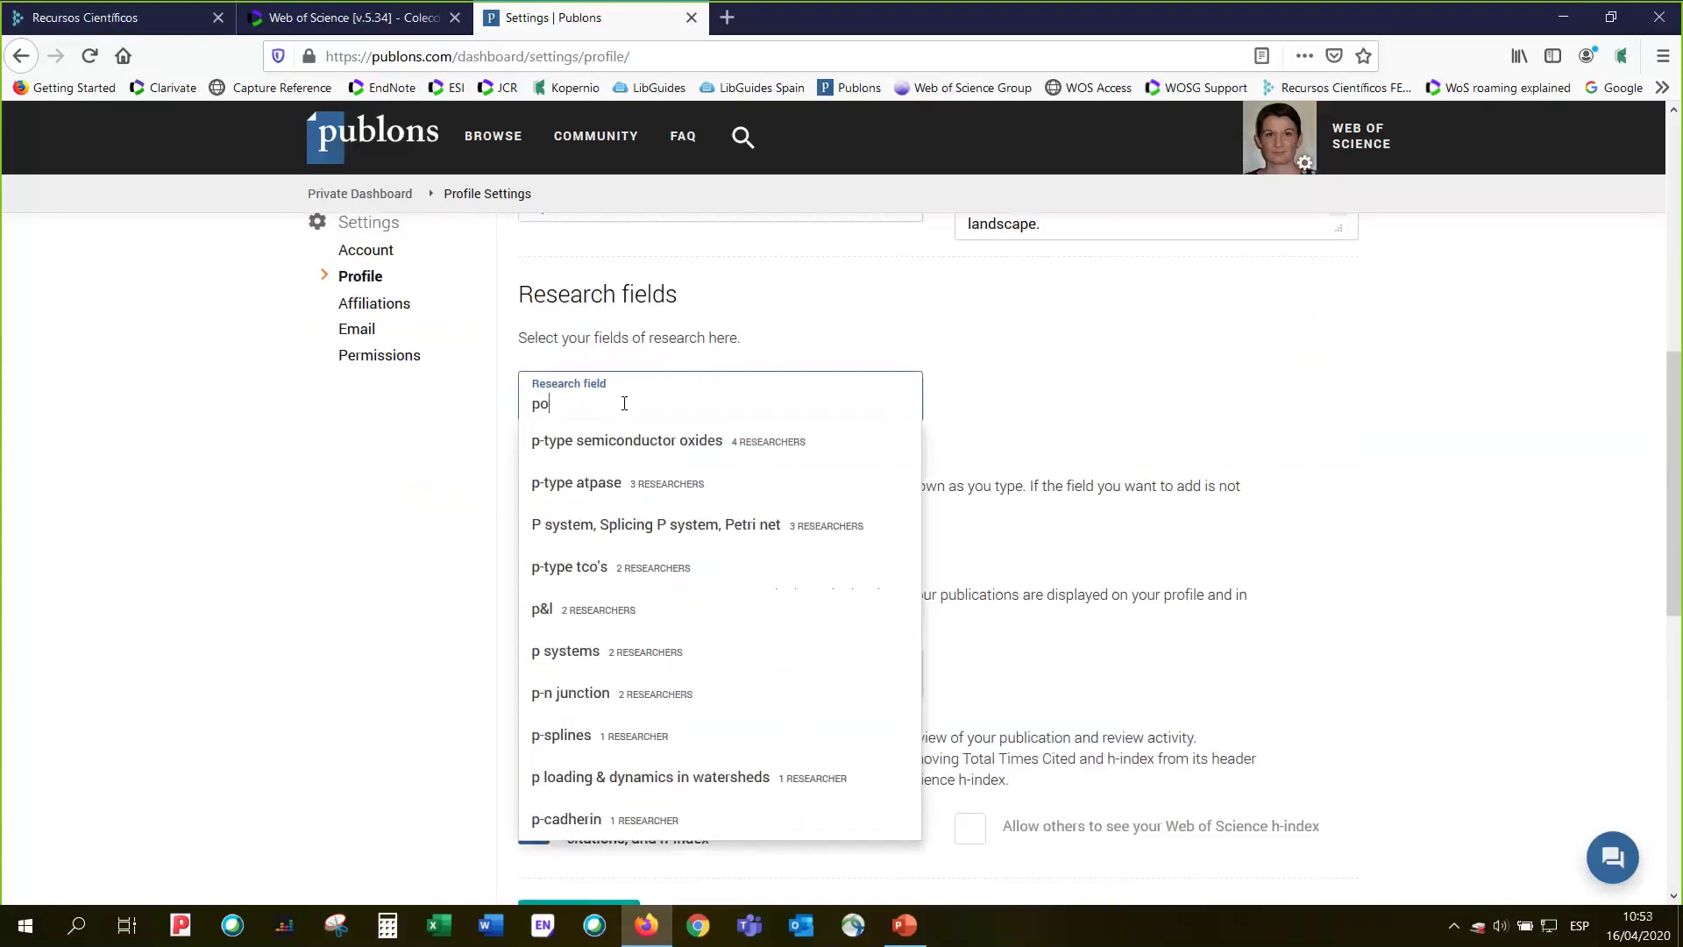
pyautogui.write('ly')
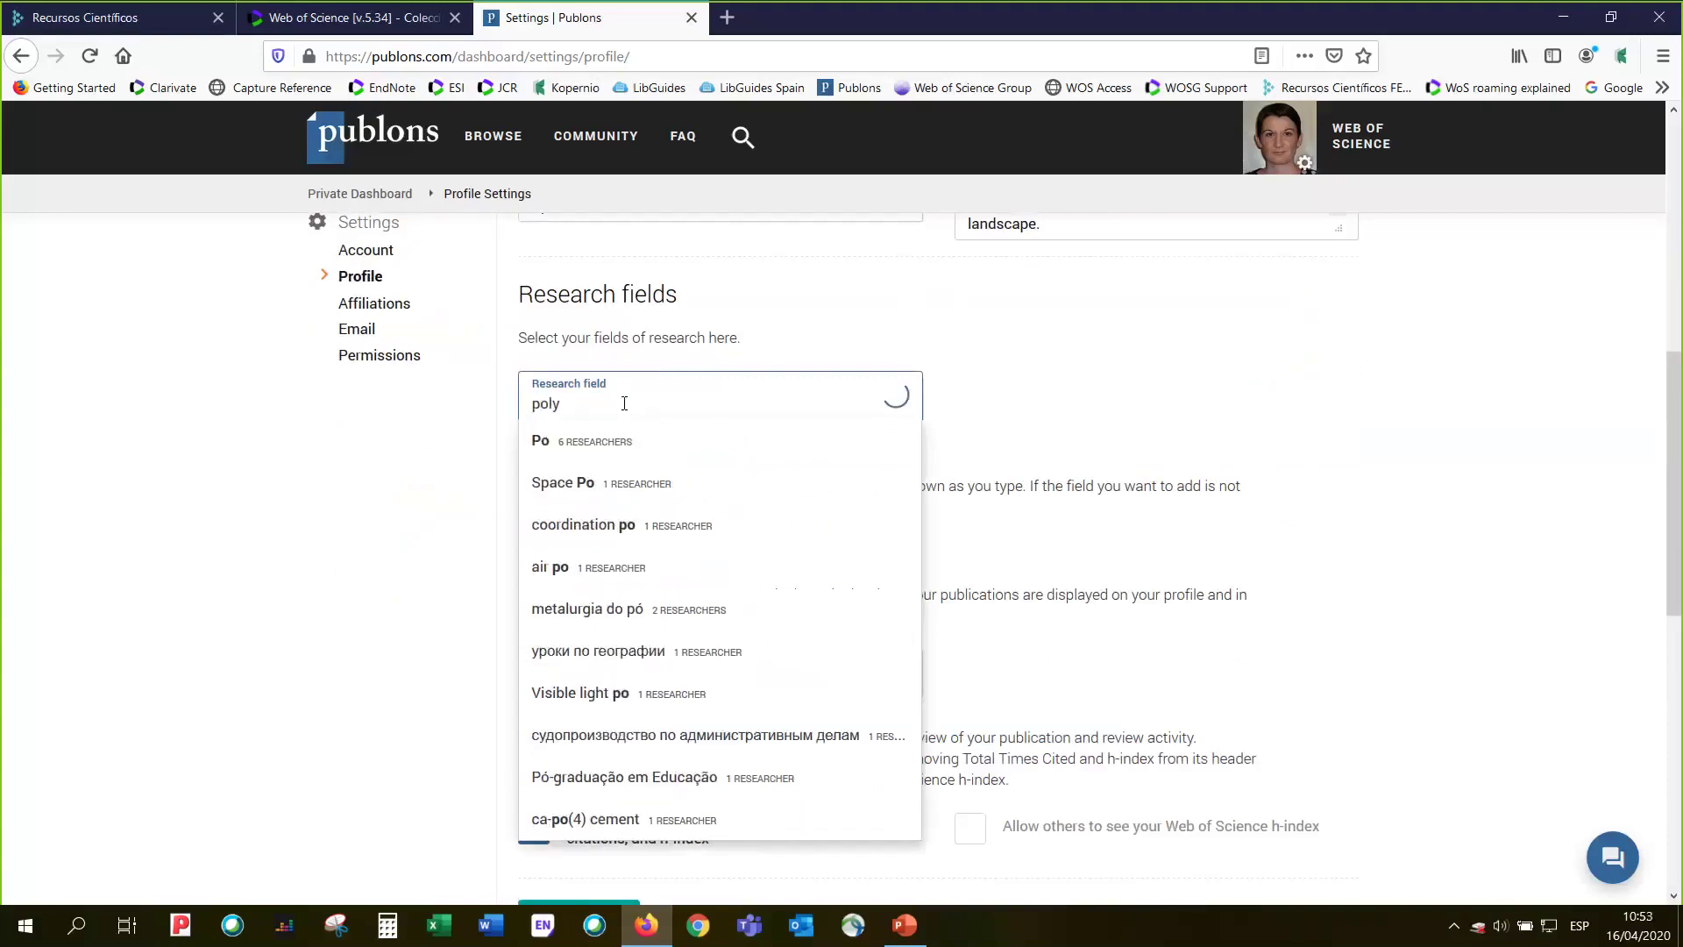
pyautogui.write('mer')
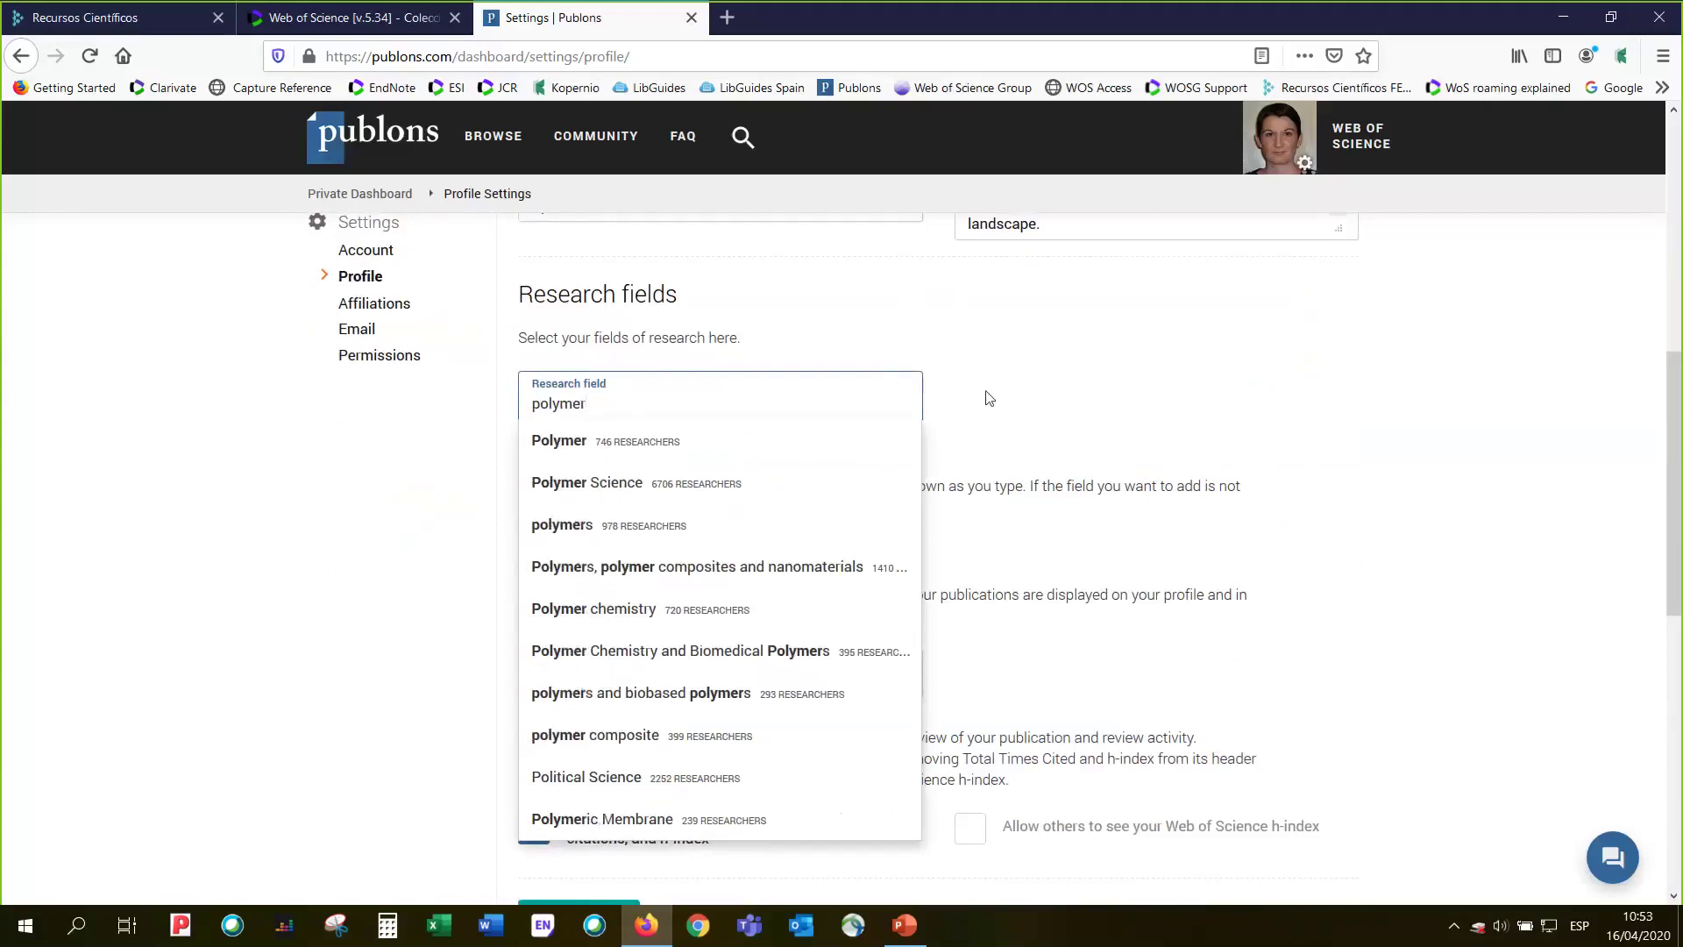
pyautogui.press('Return')
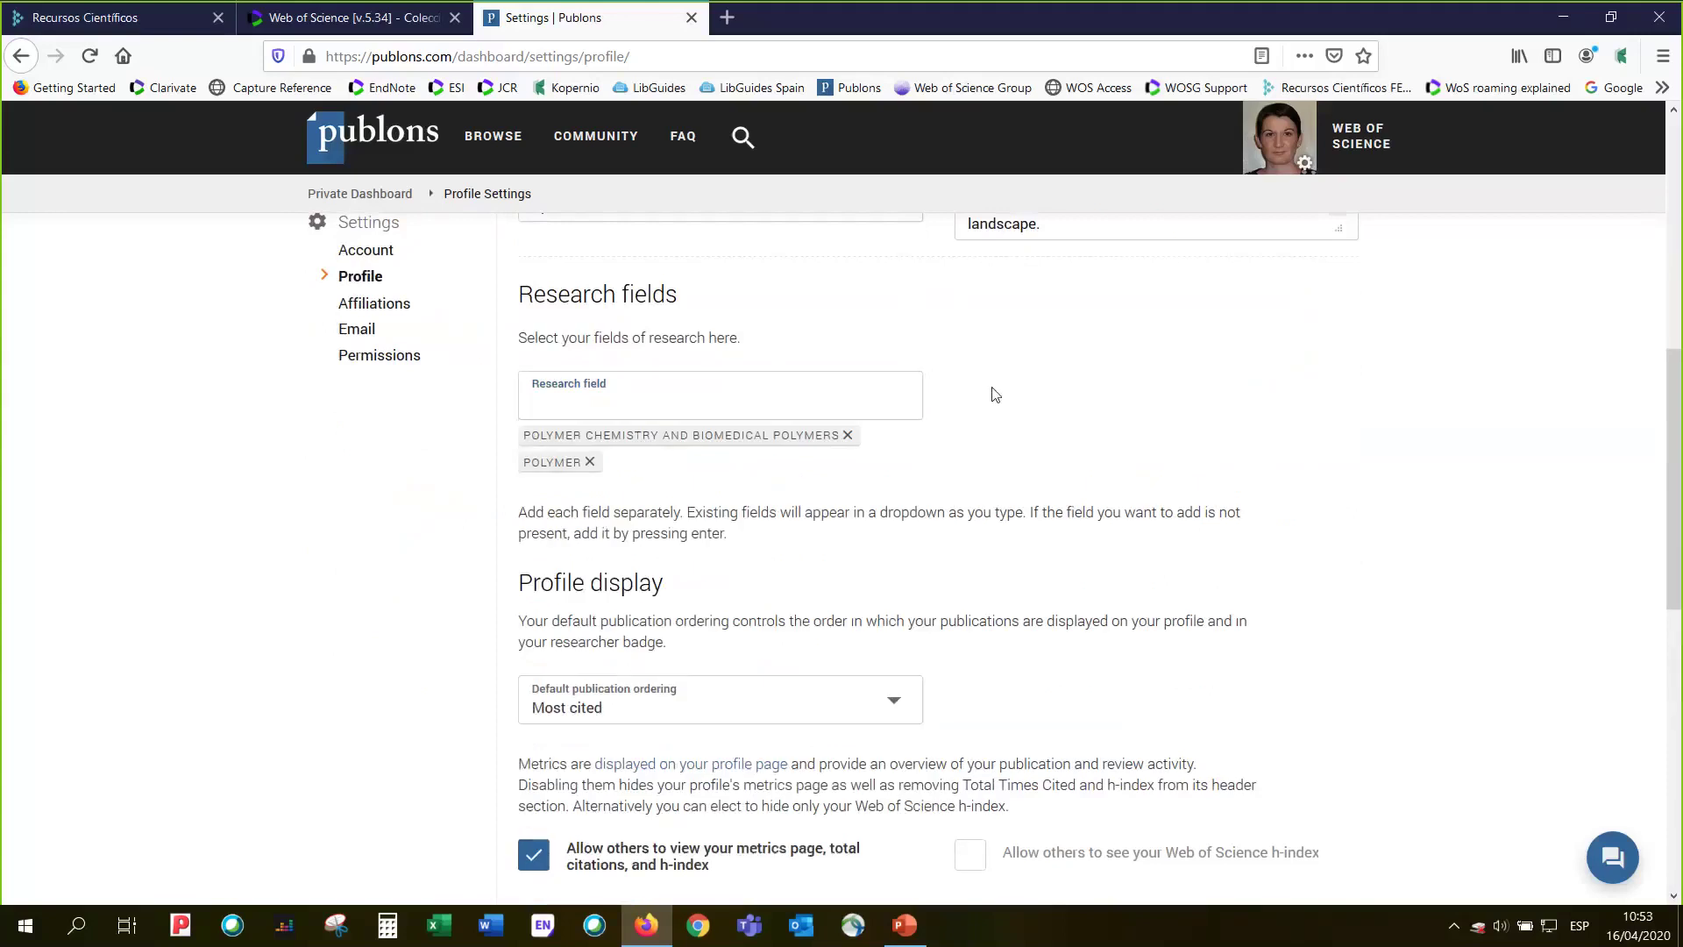
pyautogui.click(587, 462)
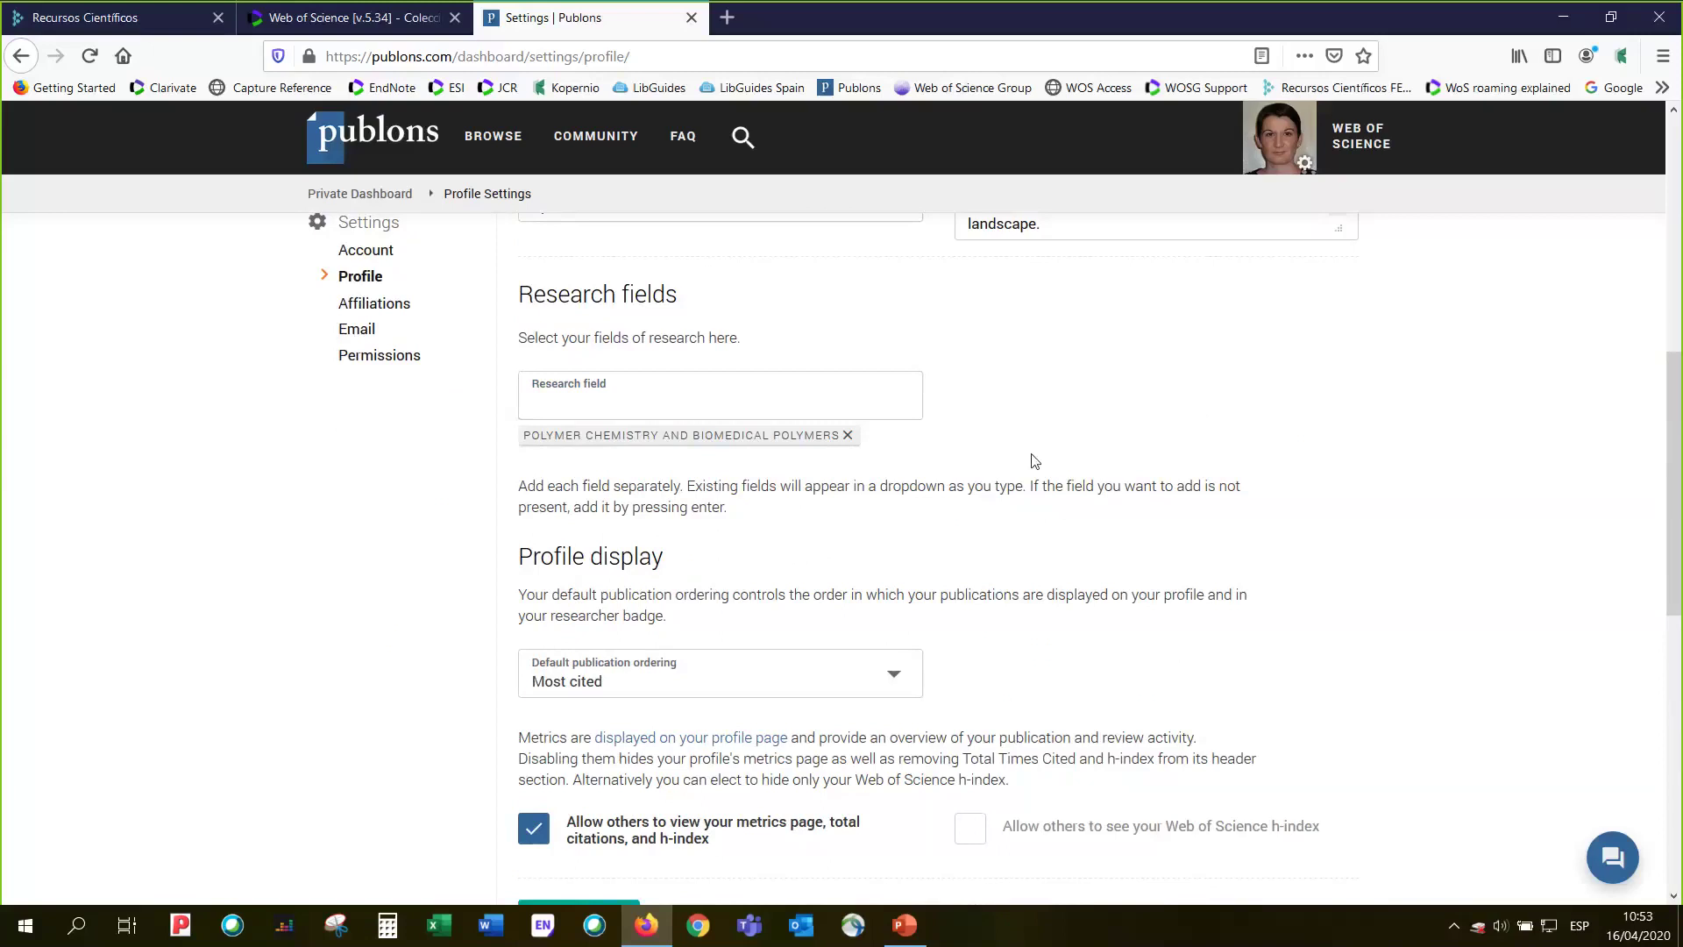
# - Look at the profile display settings, including the default publication ordering choices and the metrics visibility options
pyautogui.scroll(-3, 1033, 460)
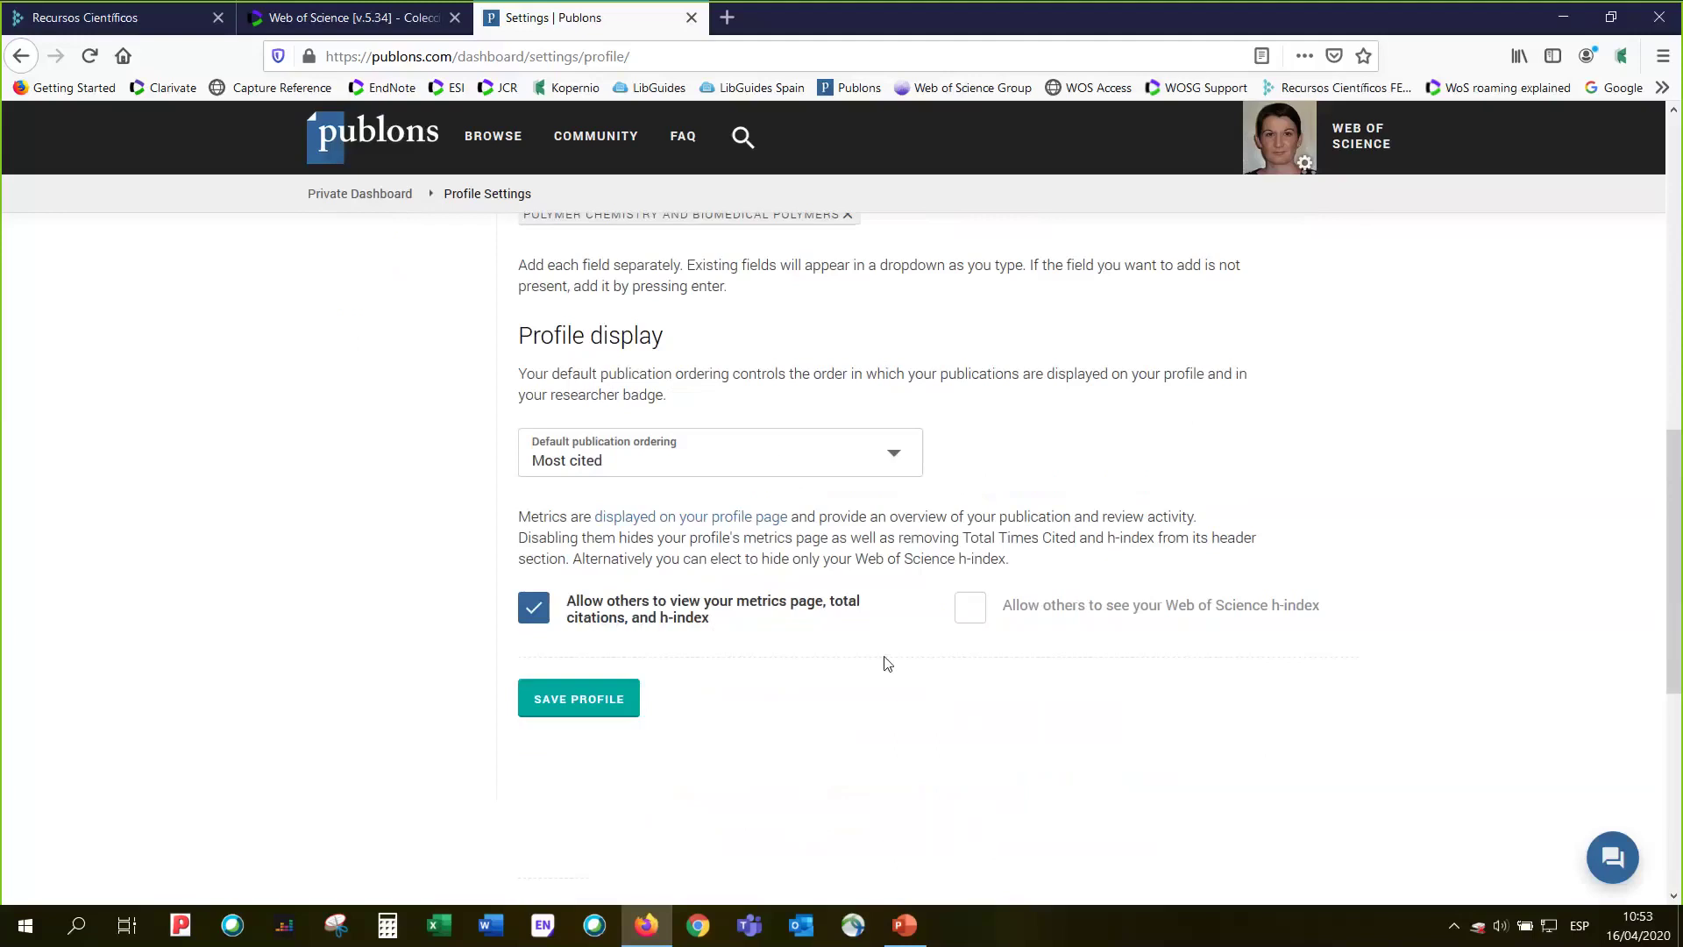
pyautogui.click(894, 457)
pyautogui.click(896, 464)
pyautogui.scroll(3, 970, 465)
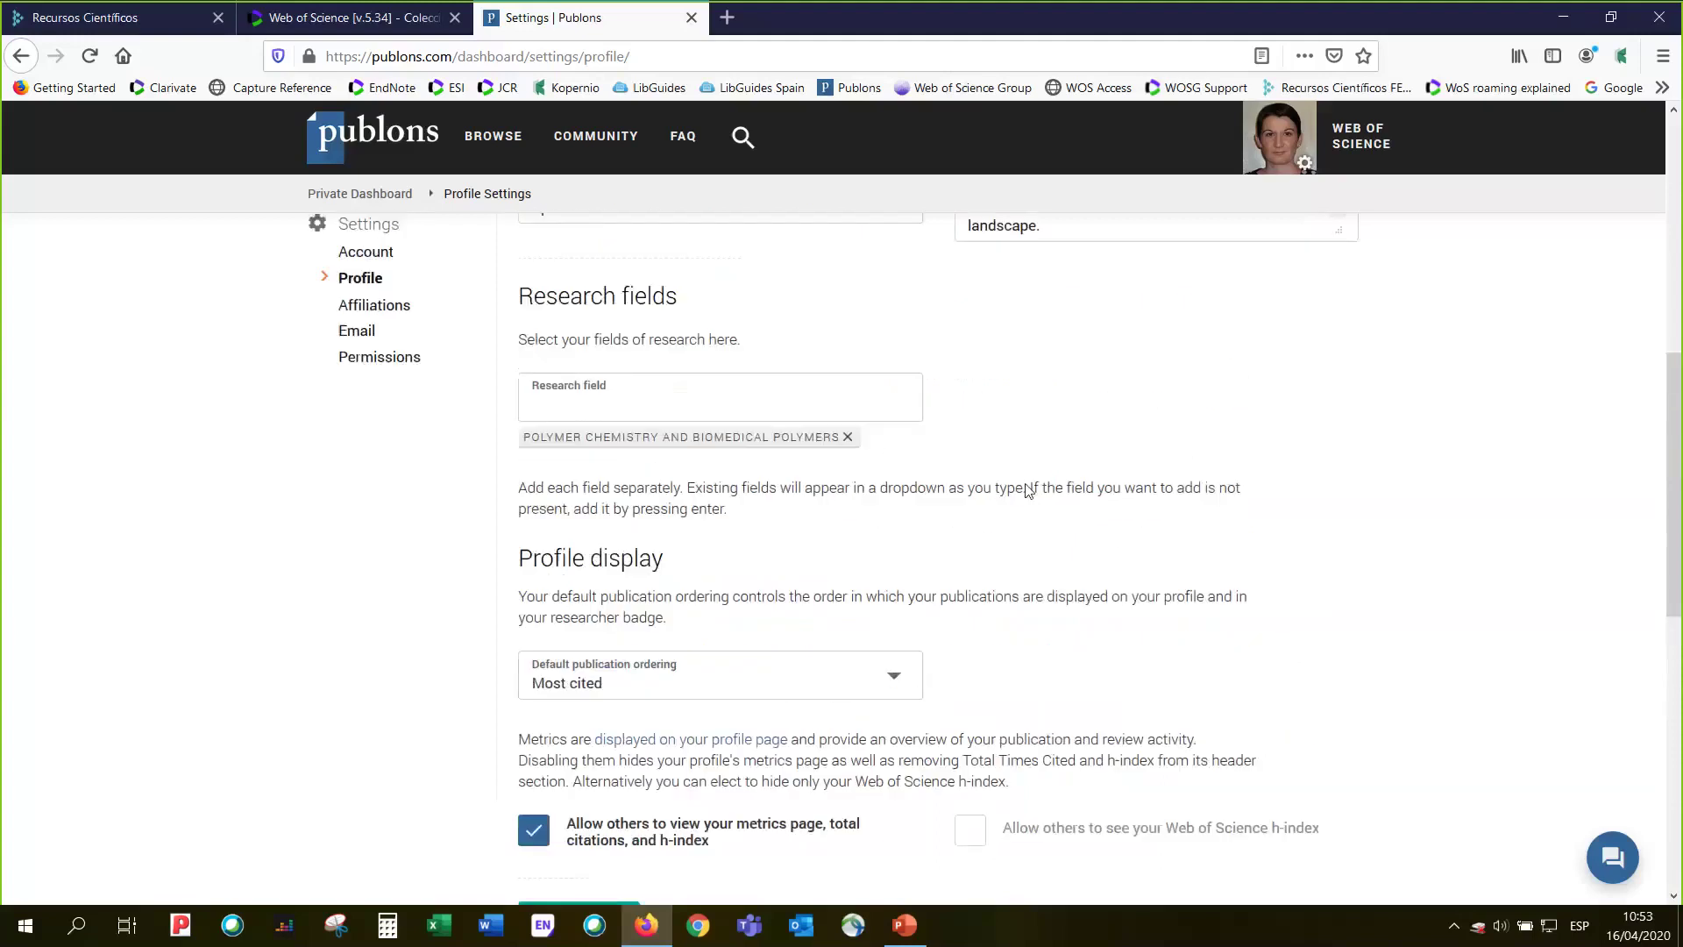
pyautogui.scroll(1, 1029, 491)
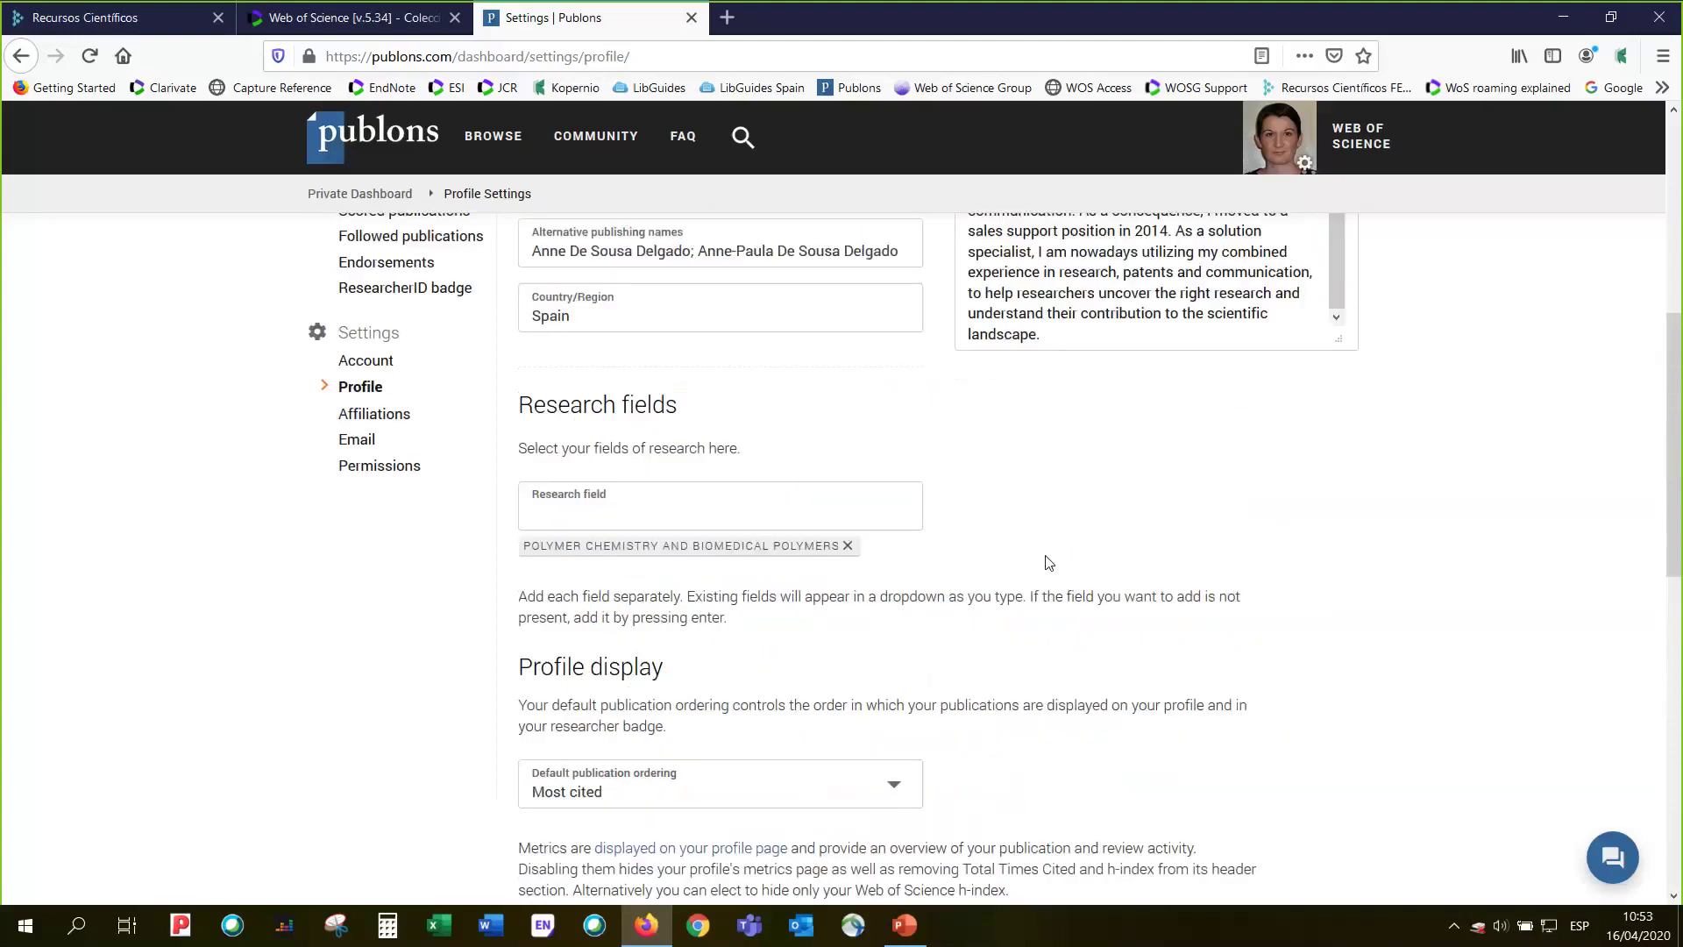
# - Open the affiliation settings and look through the editorial board memberships, institution affiliations and other affiliations
pyautogui.click(394, 422)
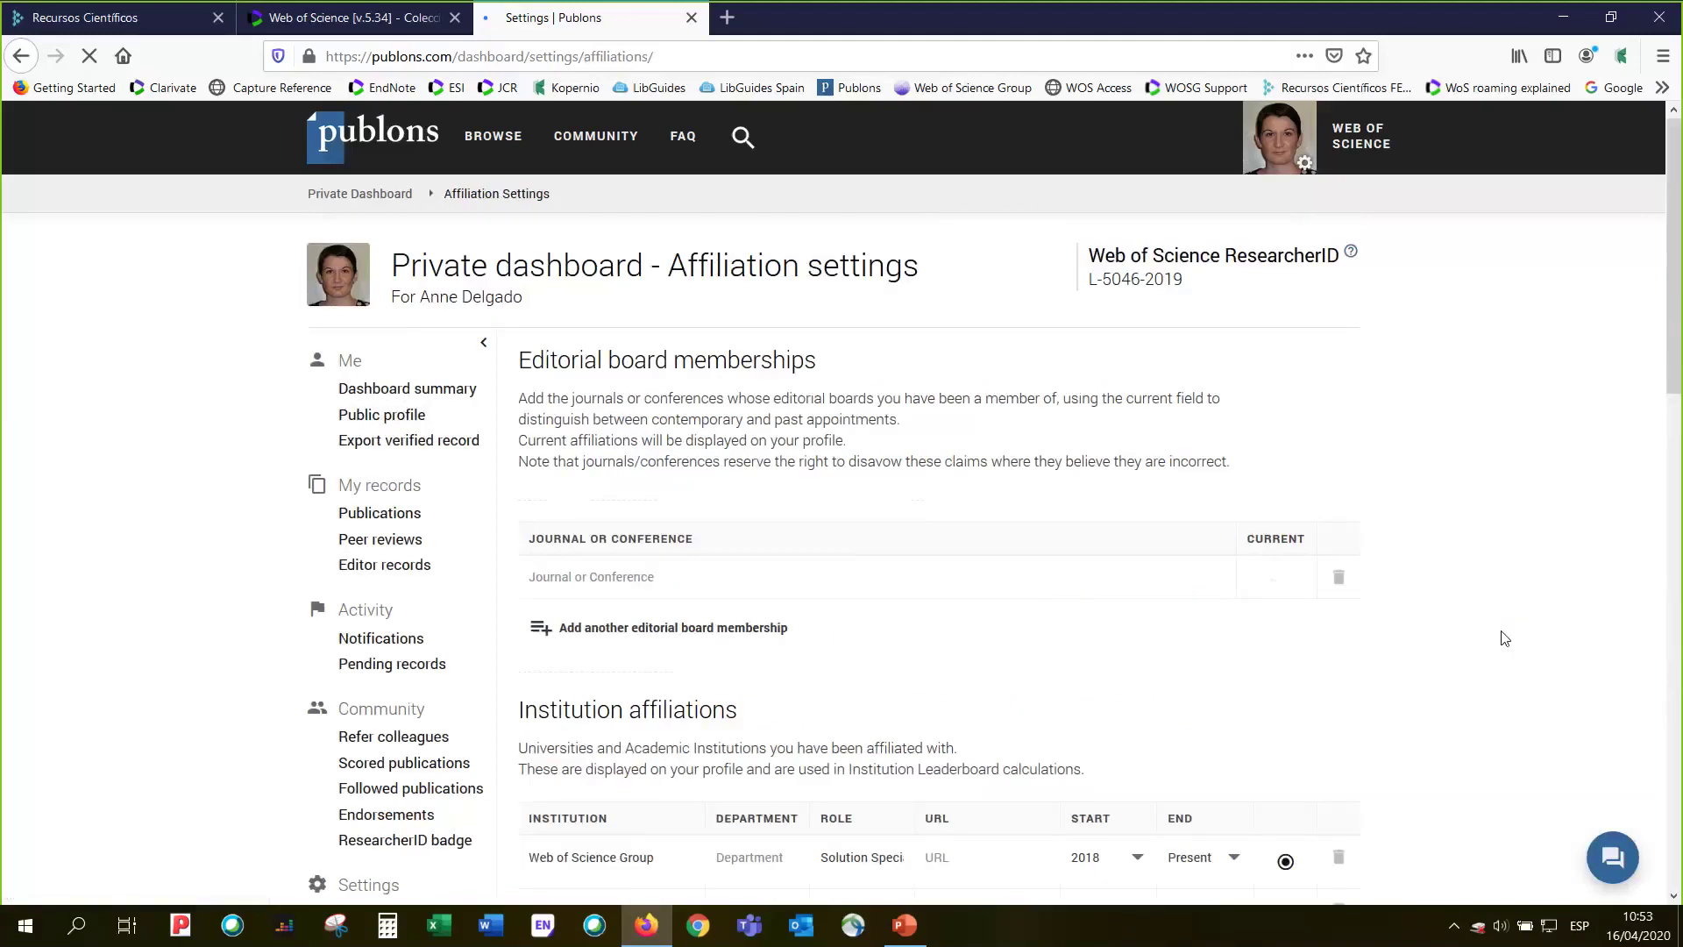
pyautogui.scroll(-4, 1505, 638)
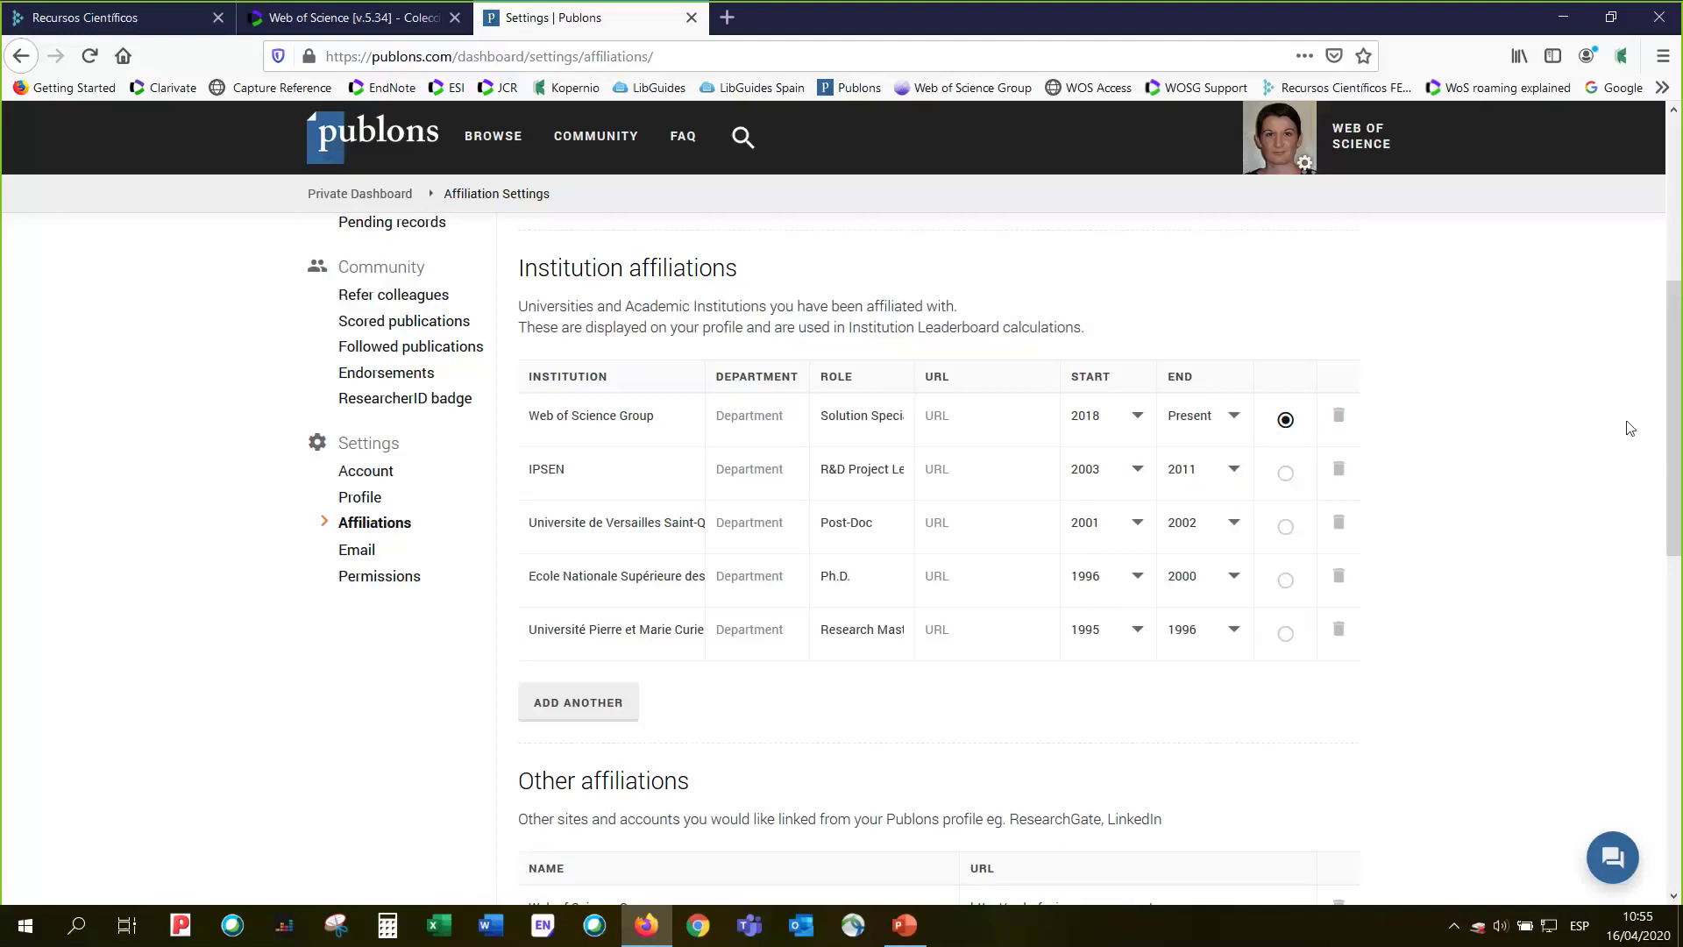
pyautogui.scroll(-6, 1522, 510)
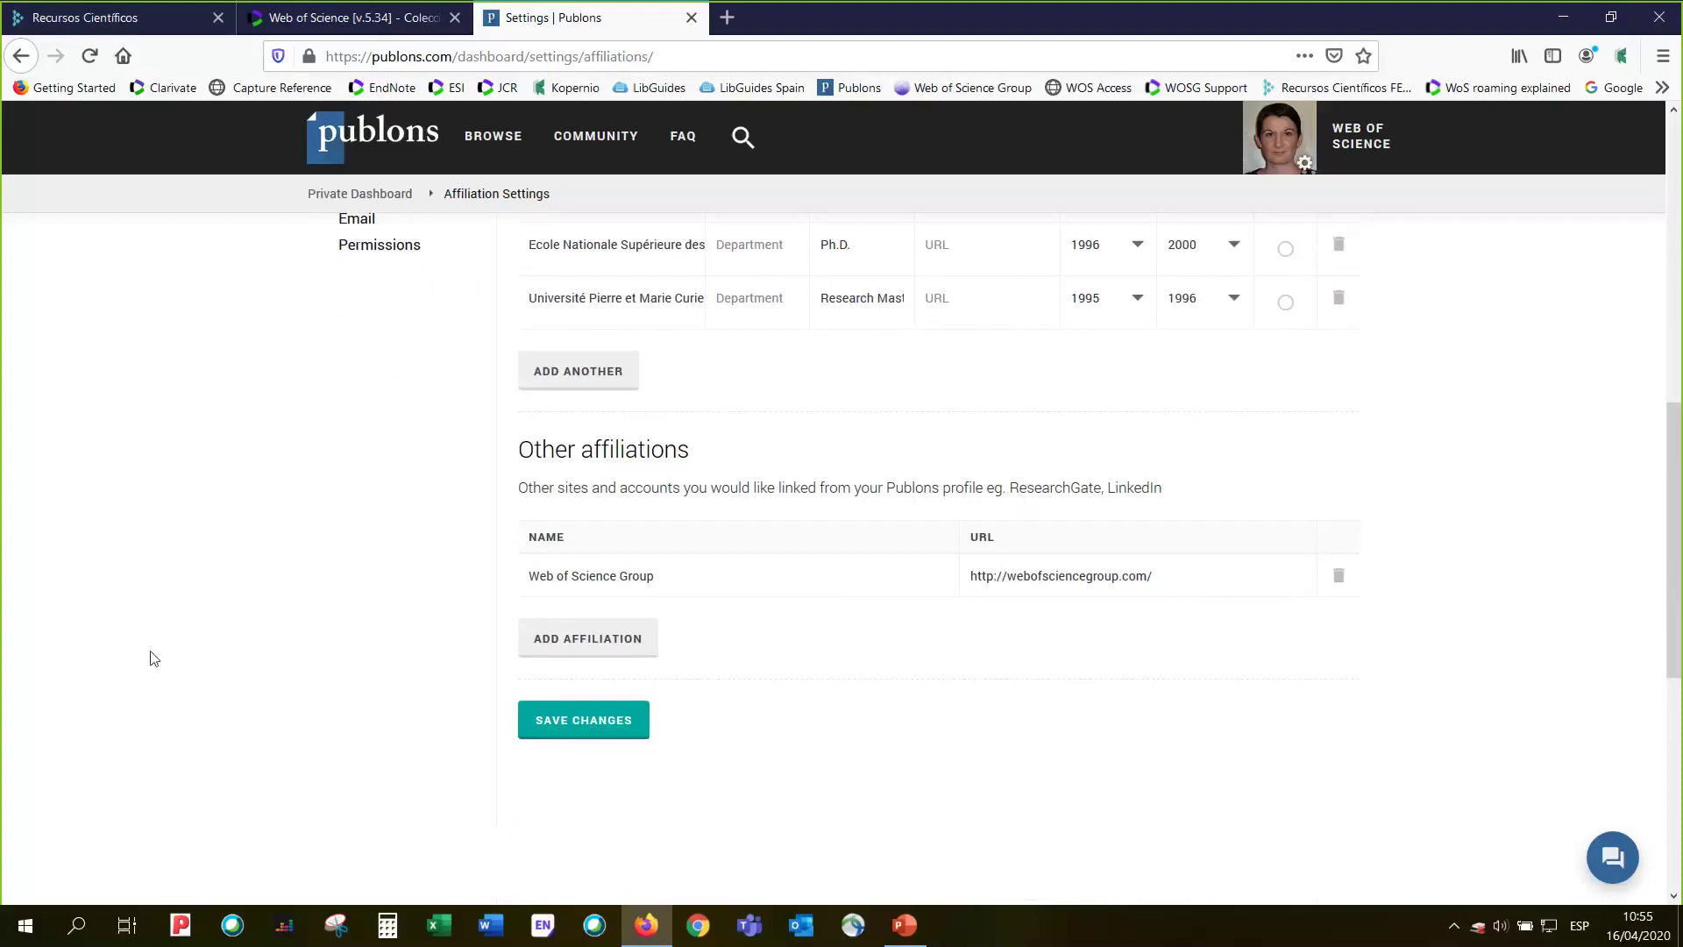
pyautogui.scroll(2, 159, 659)
pyautogui.scroll(2, 159, 658)
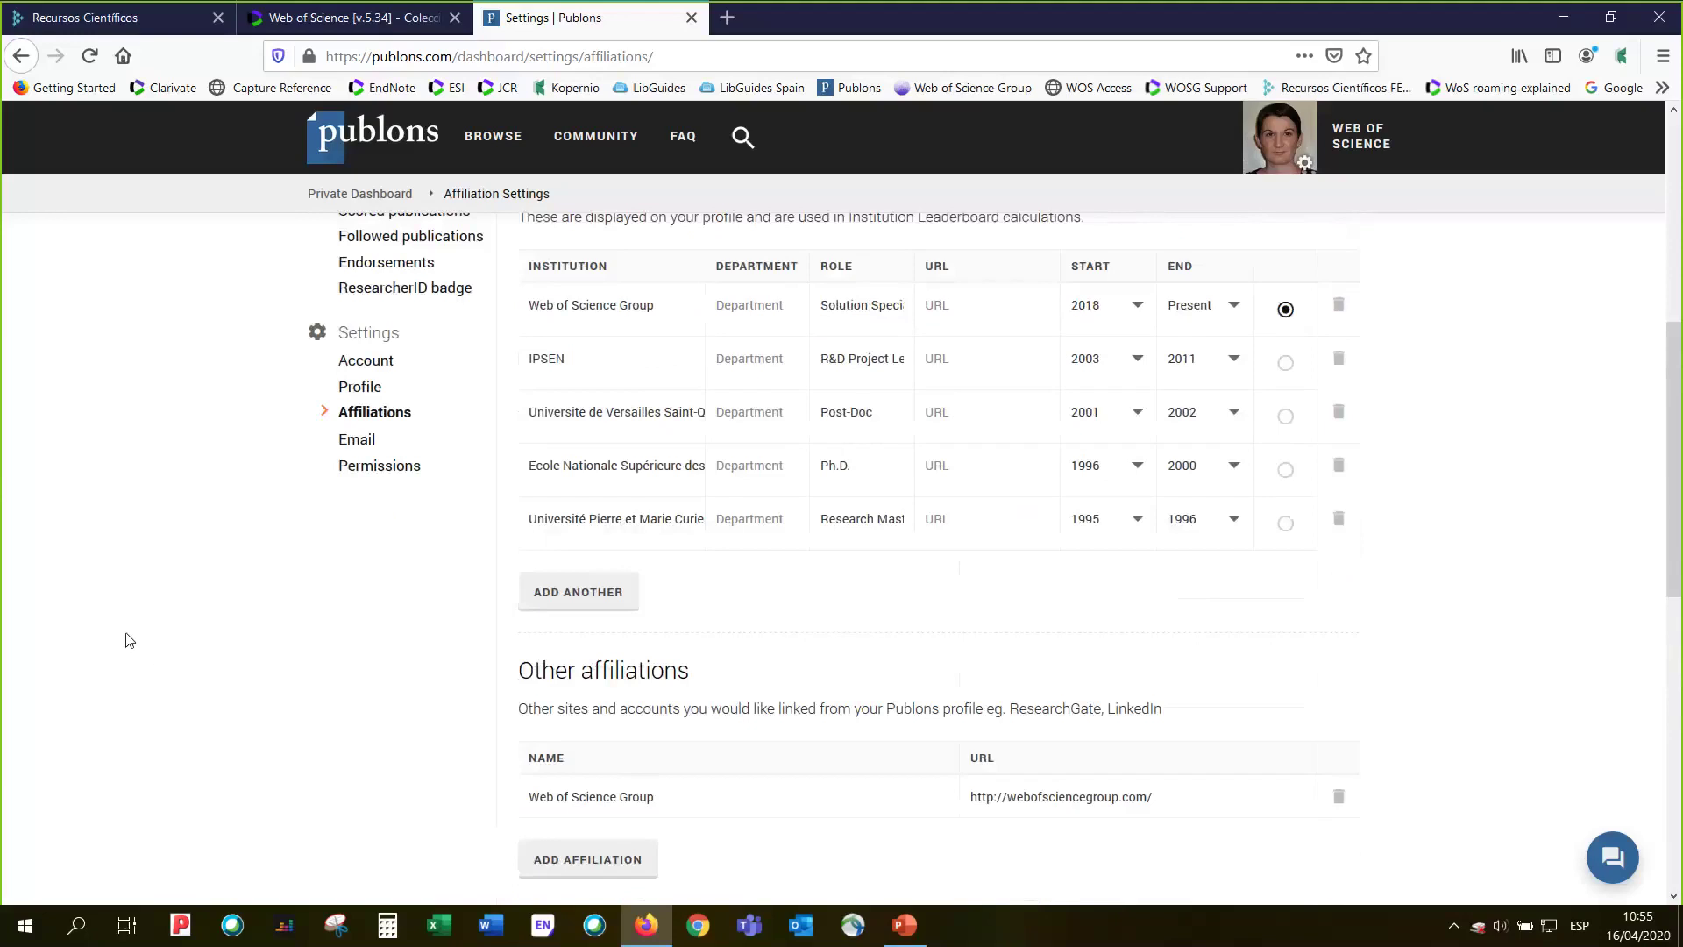
# - Open the email settings and look through the email addresses, review availability and email preferences
pyautogui.click(361, 440)
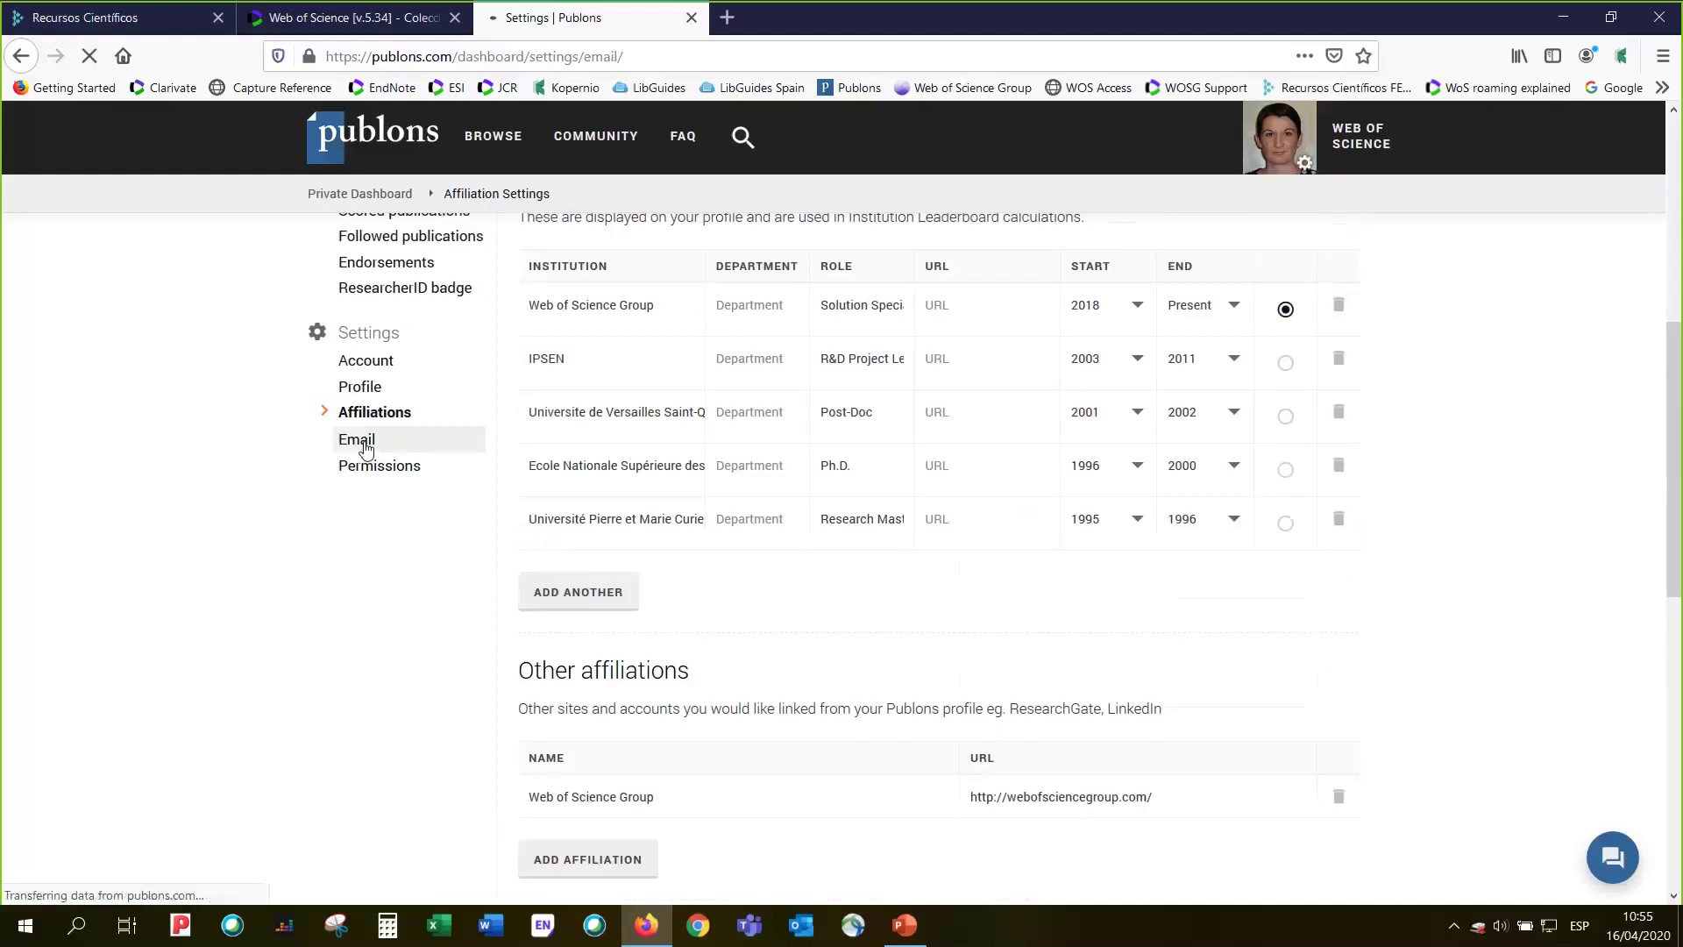
pyautogui.scroll(-1, 1570, 626)
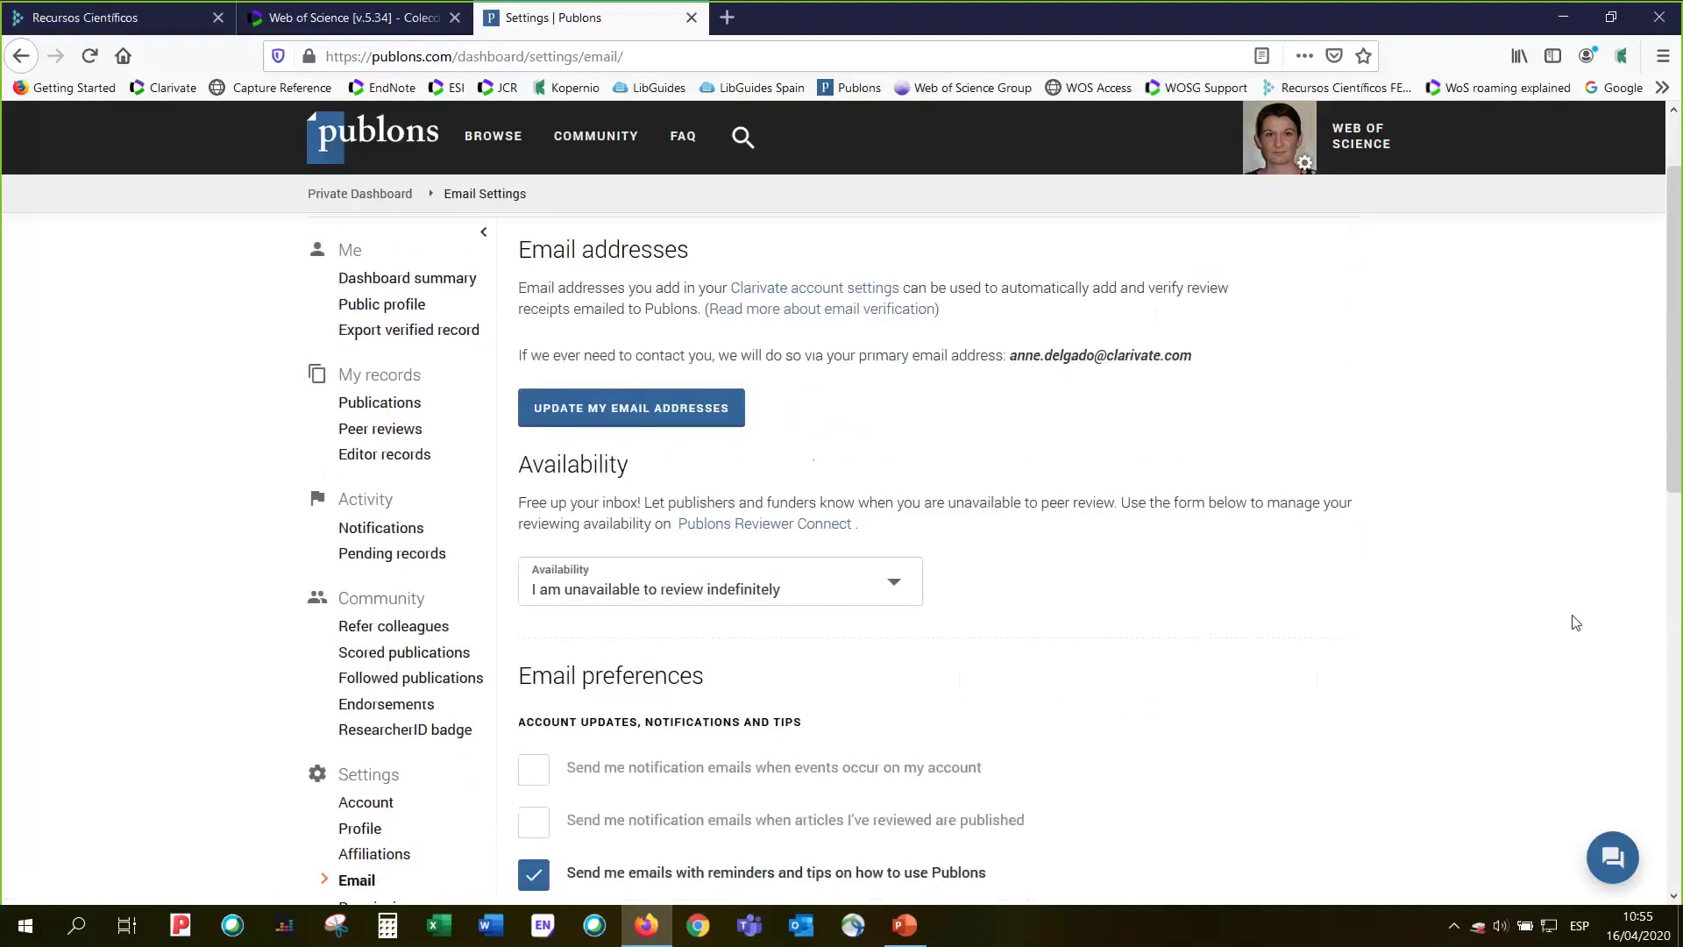
pyautogui.scroll(-2, 1575, 622)
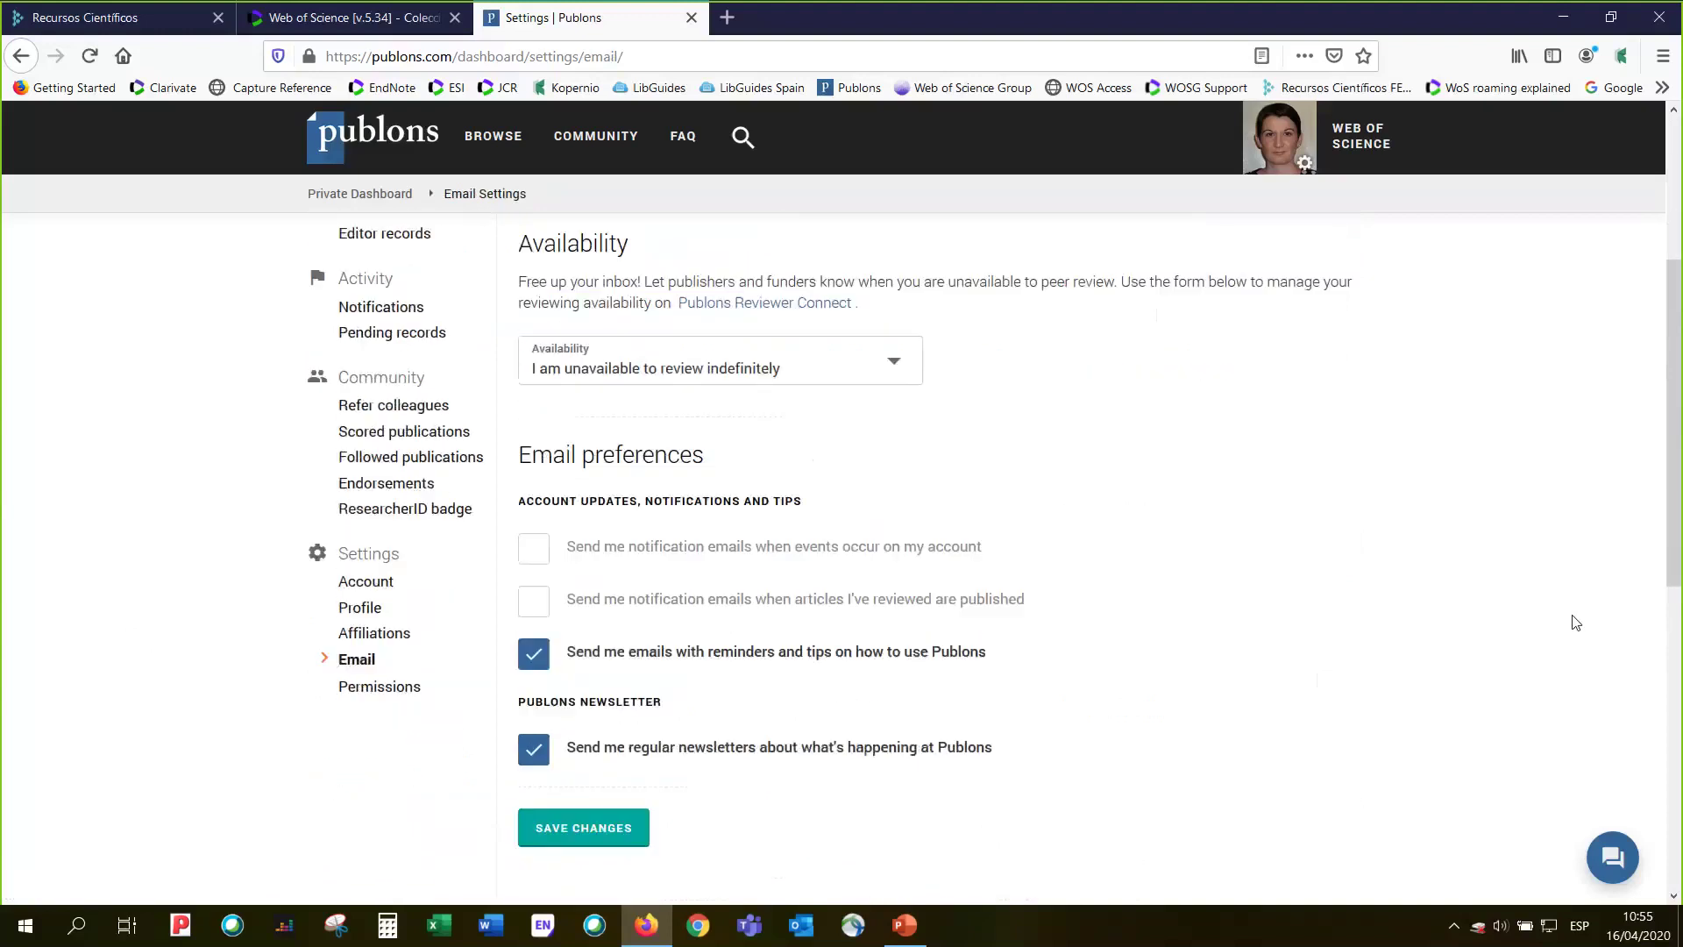
pyautogui.scroll(-2, 1575, 622)
pyautogui.scroll(2, 1575, 622)
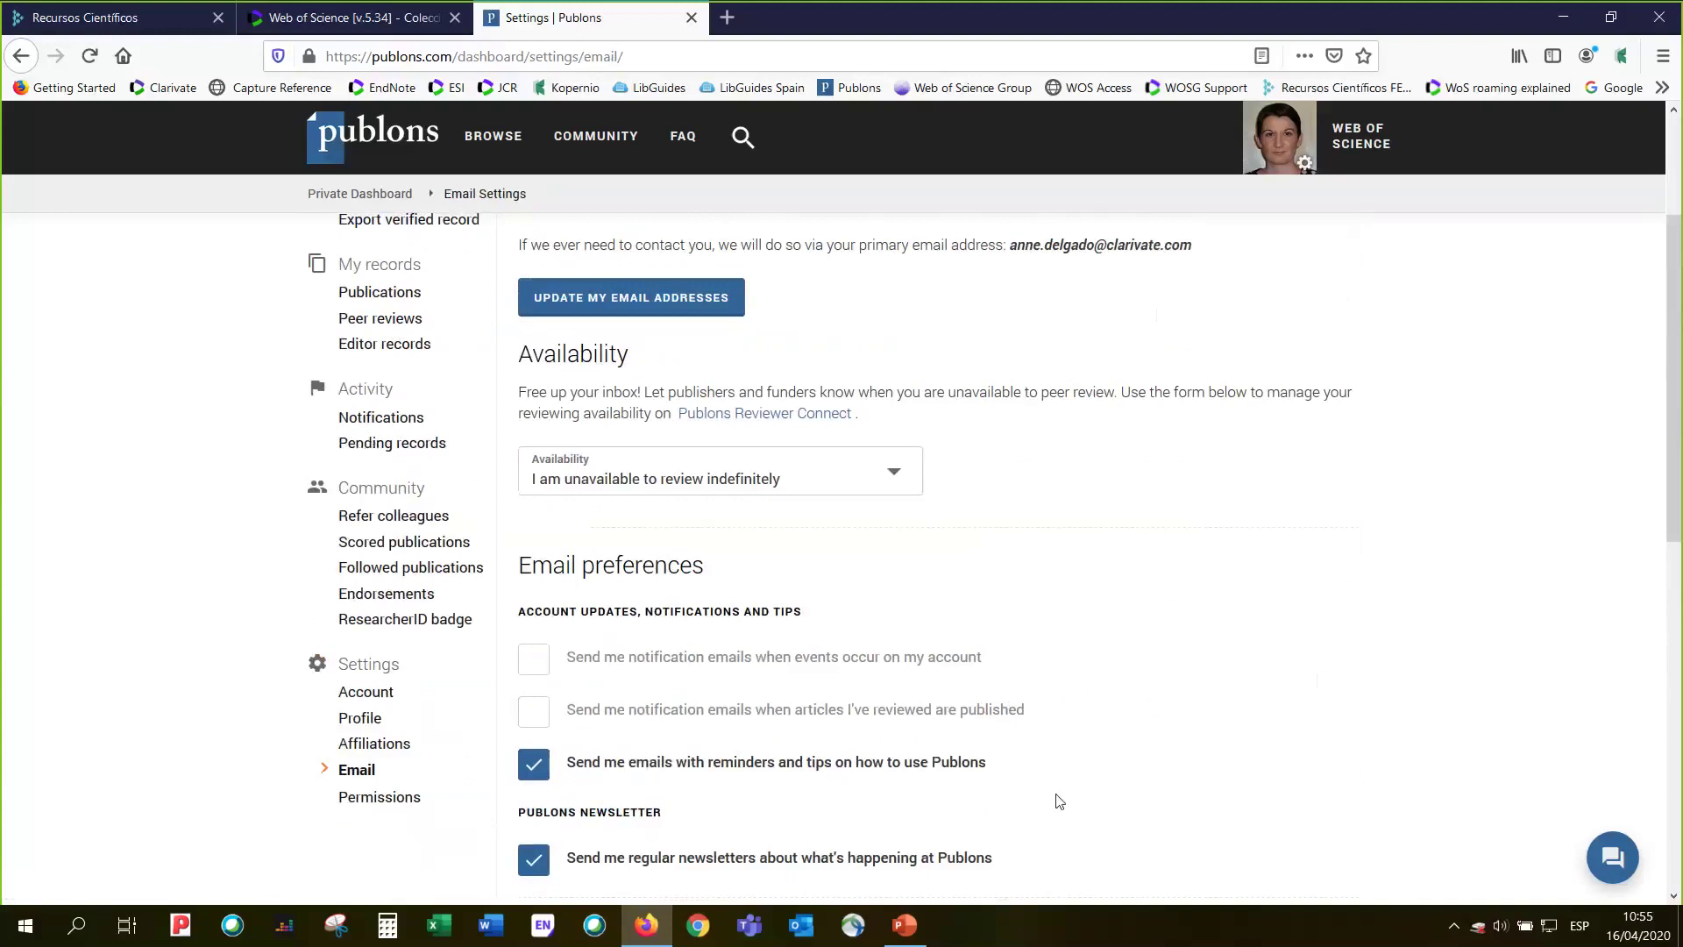
pyautogui.scroll(1, 1208, 546)
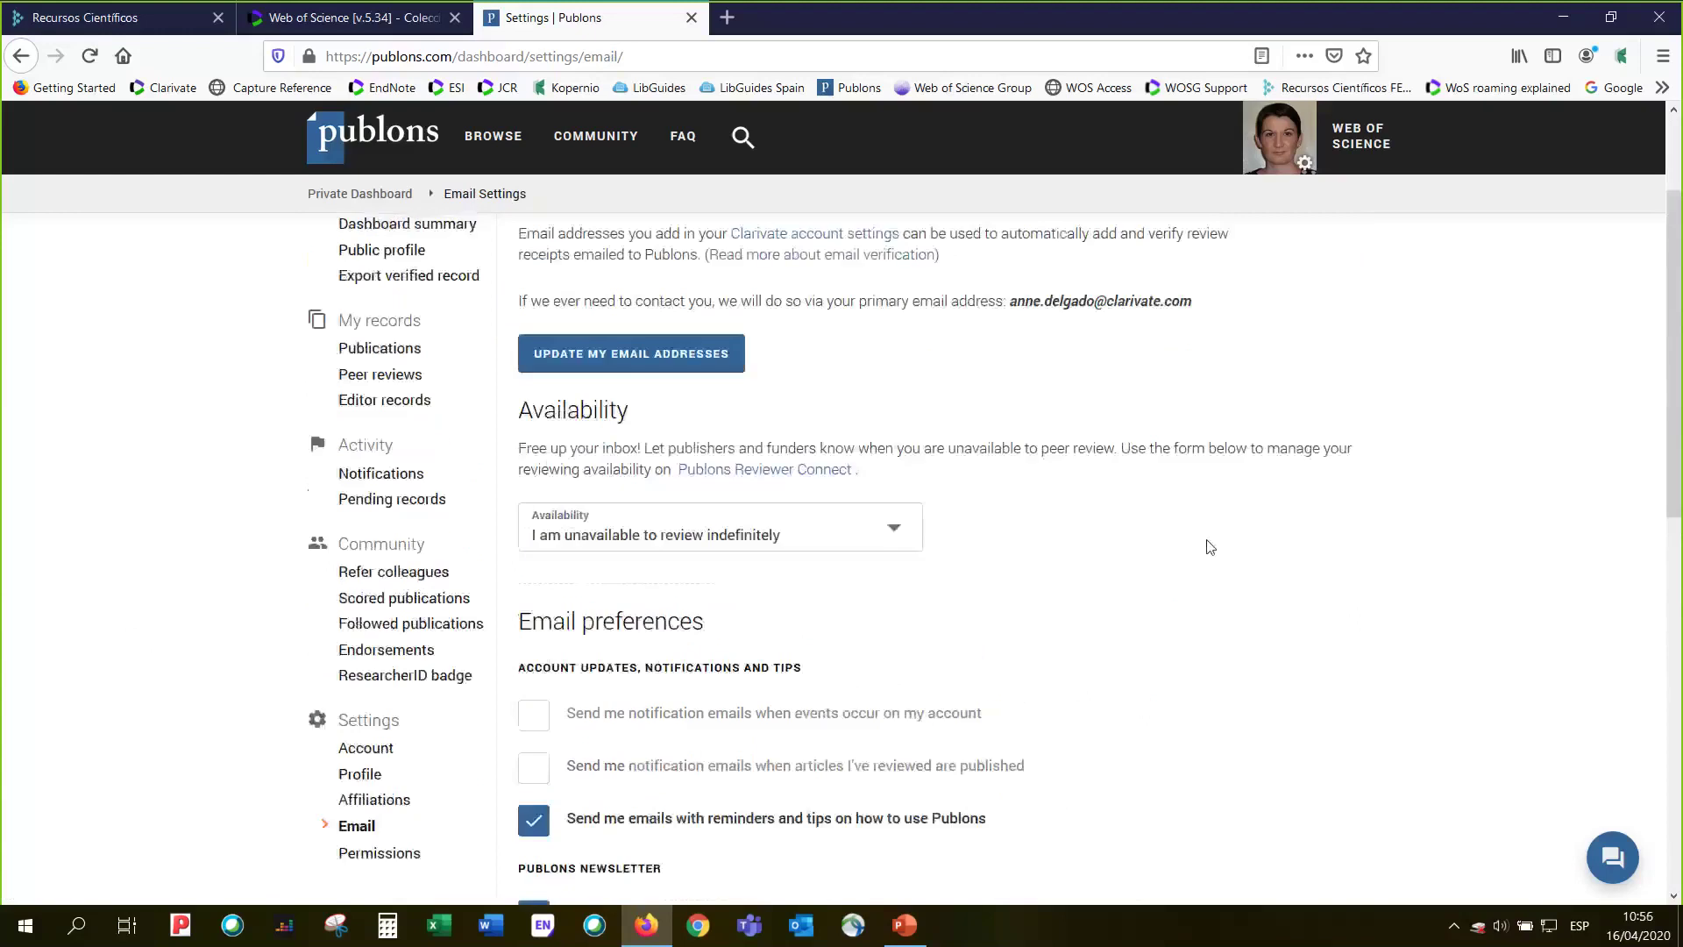
# - View the available choices for peer review availability and close the list without selecting one
pyautogui.scroll(1, 1210, 546)
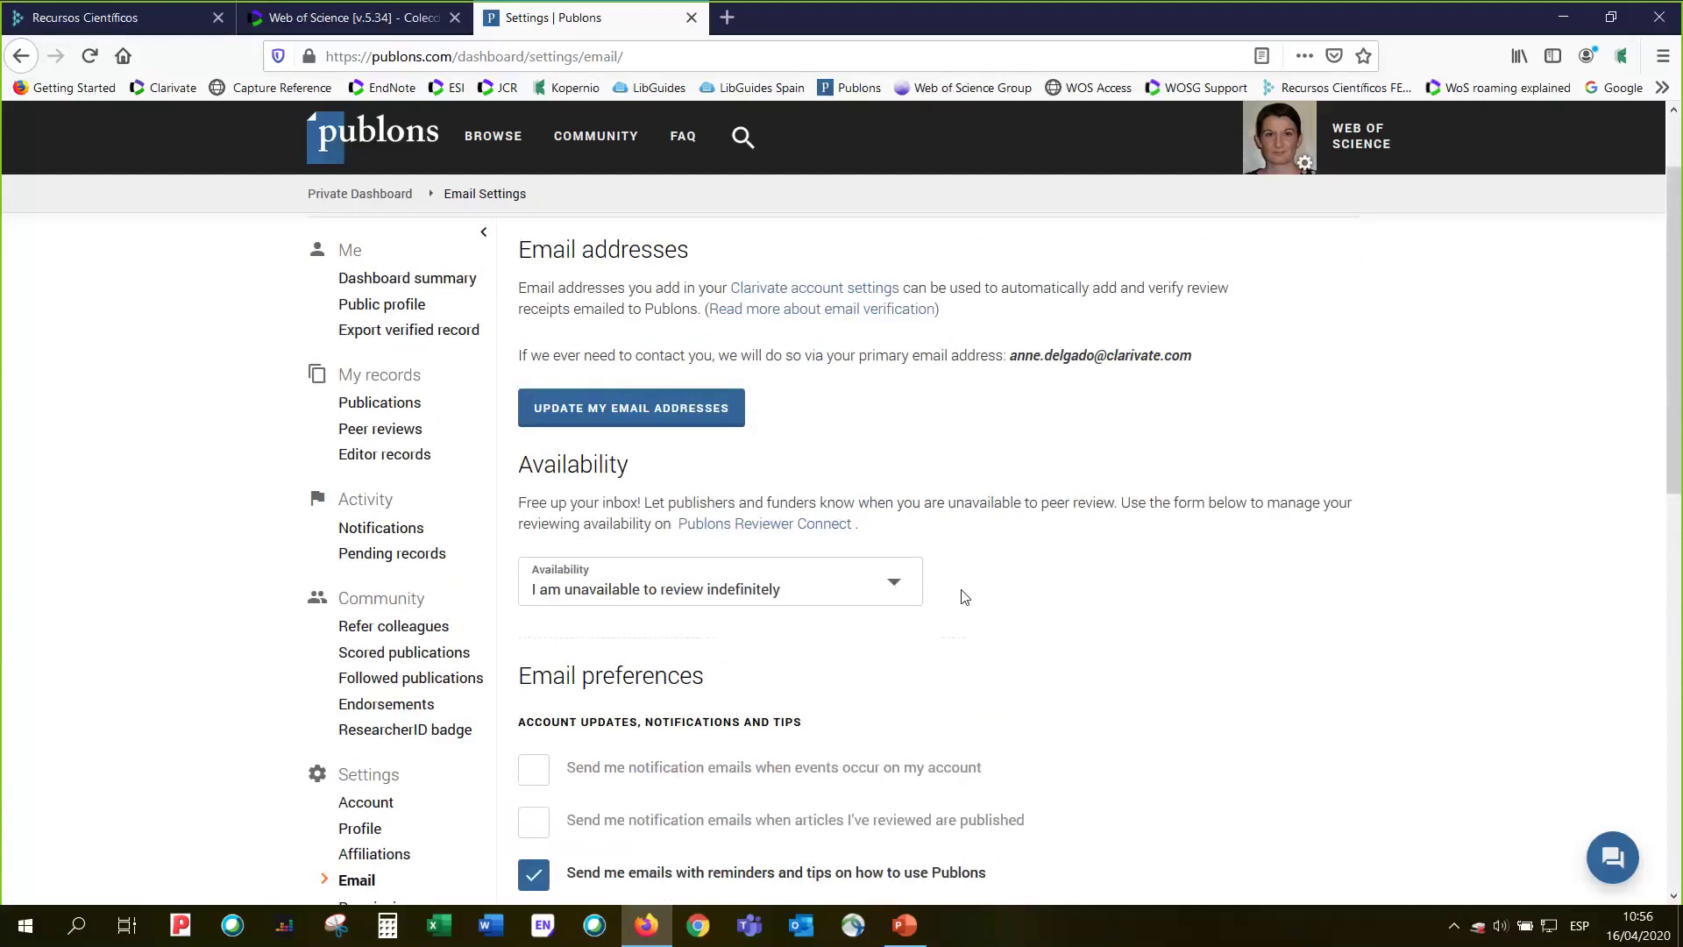
pyautogui.click(895, 587)
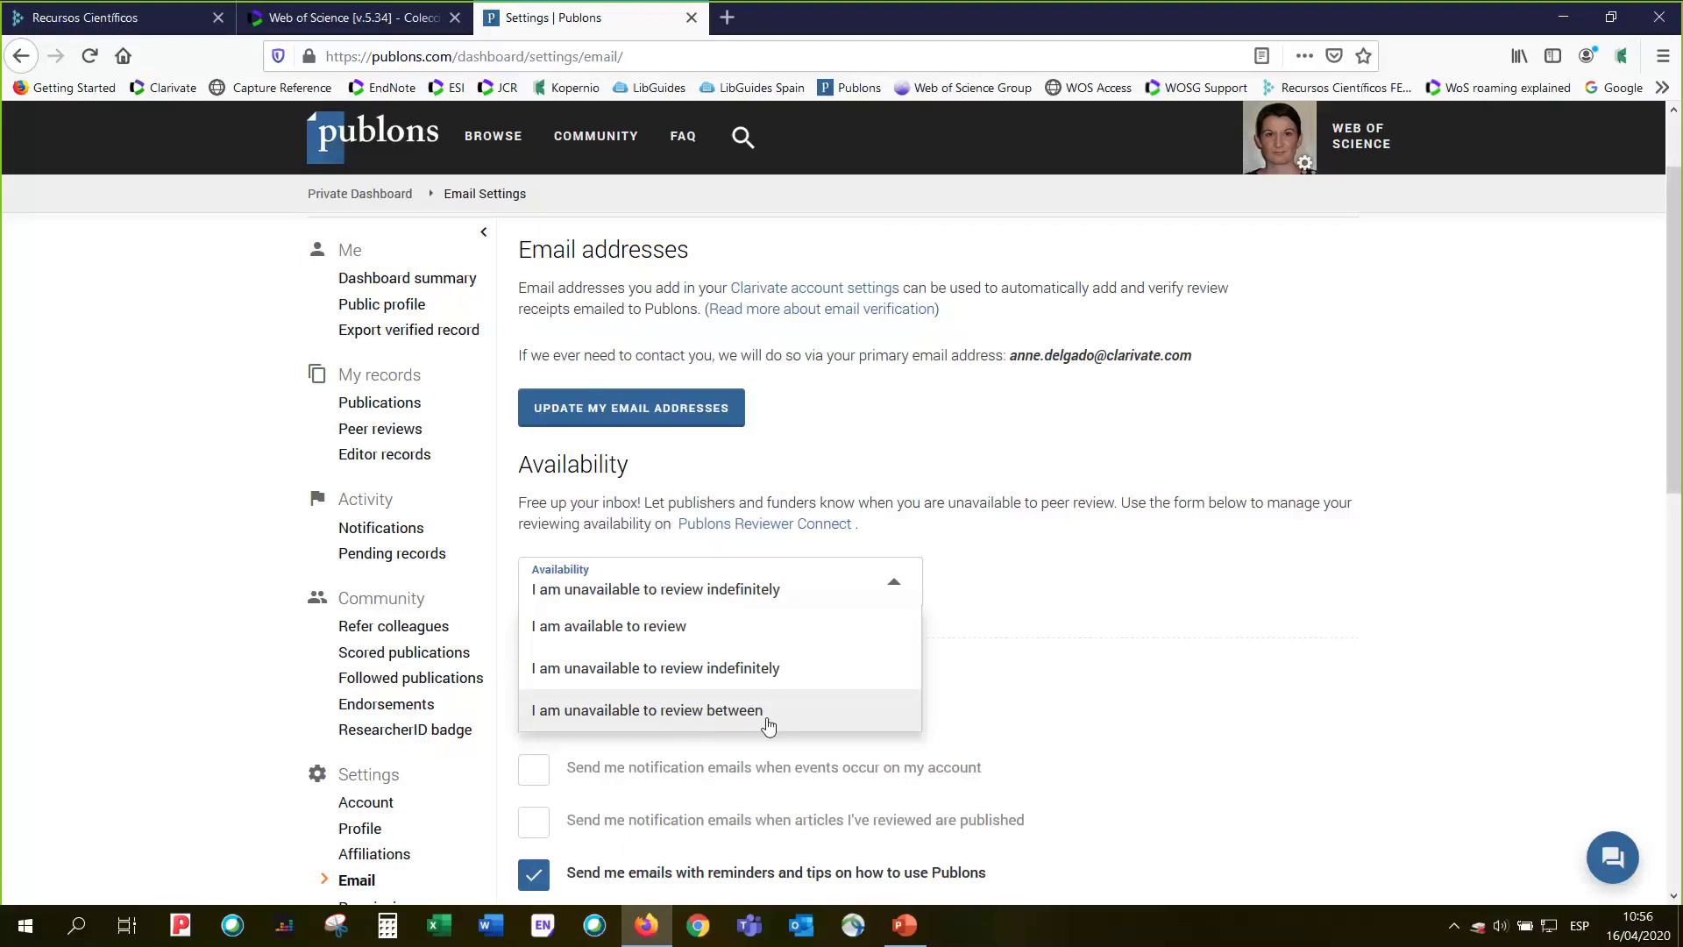
pyautogui.click(1032, 608)
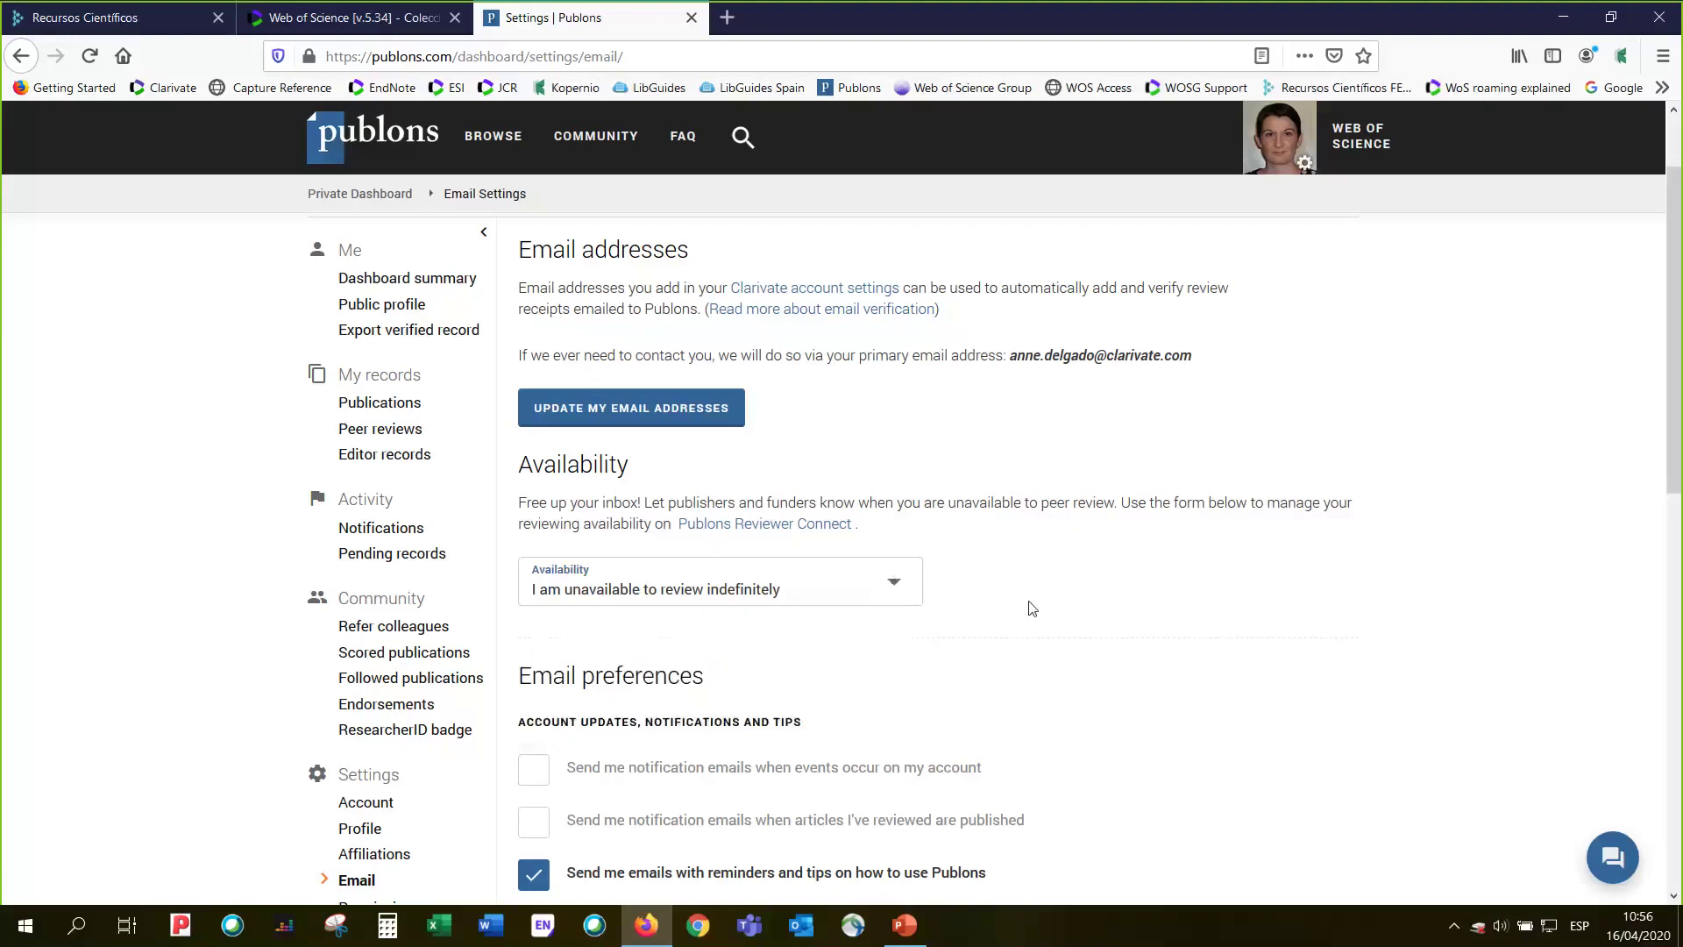
# - Open the permissions settings and examine the option for automatically adding reviews from Publons' partners
pyautogui.scroll(-1, 1049, 588)
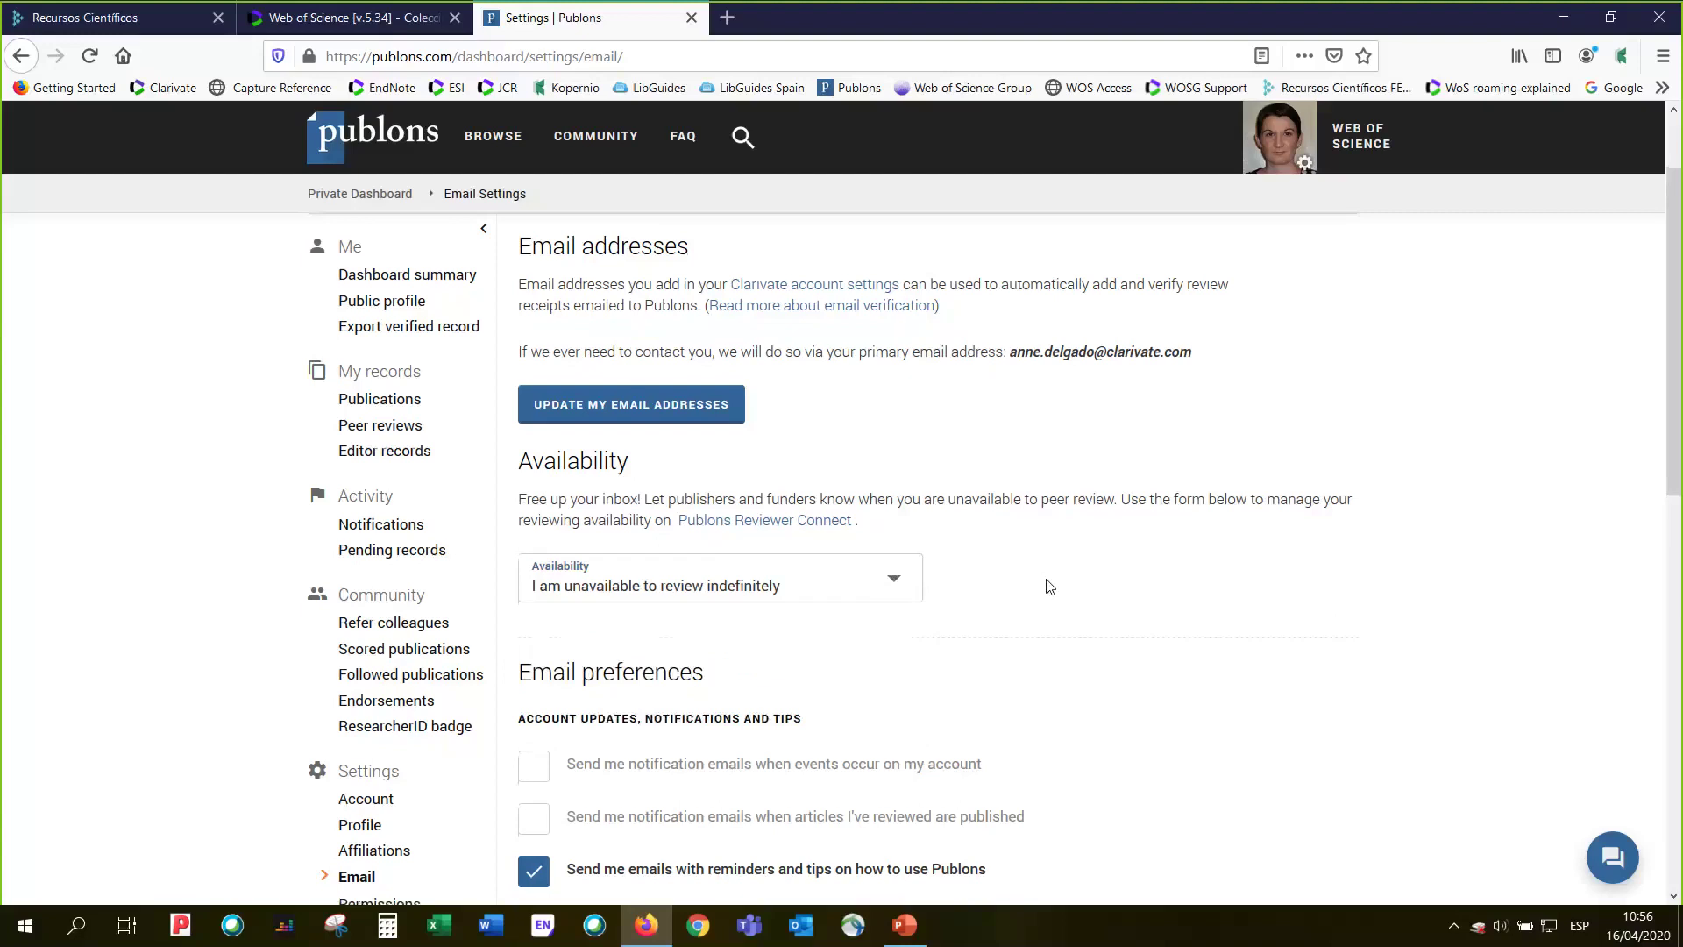
pyautogui.scroll(-3, 1049, 585)
pyautogui.click(401, 691)
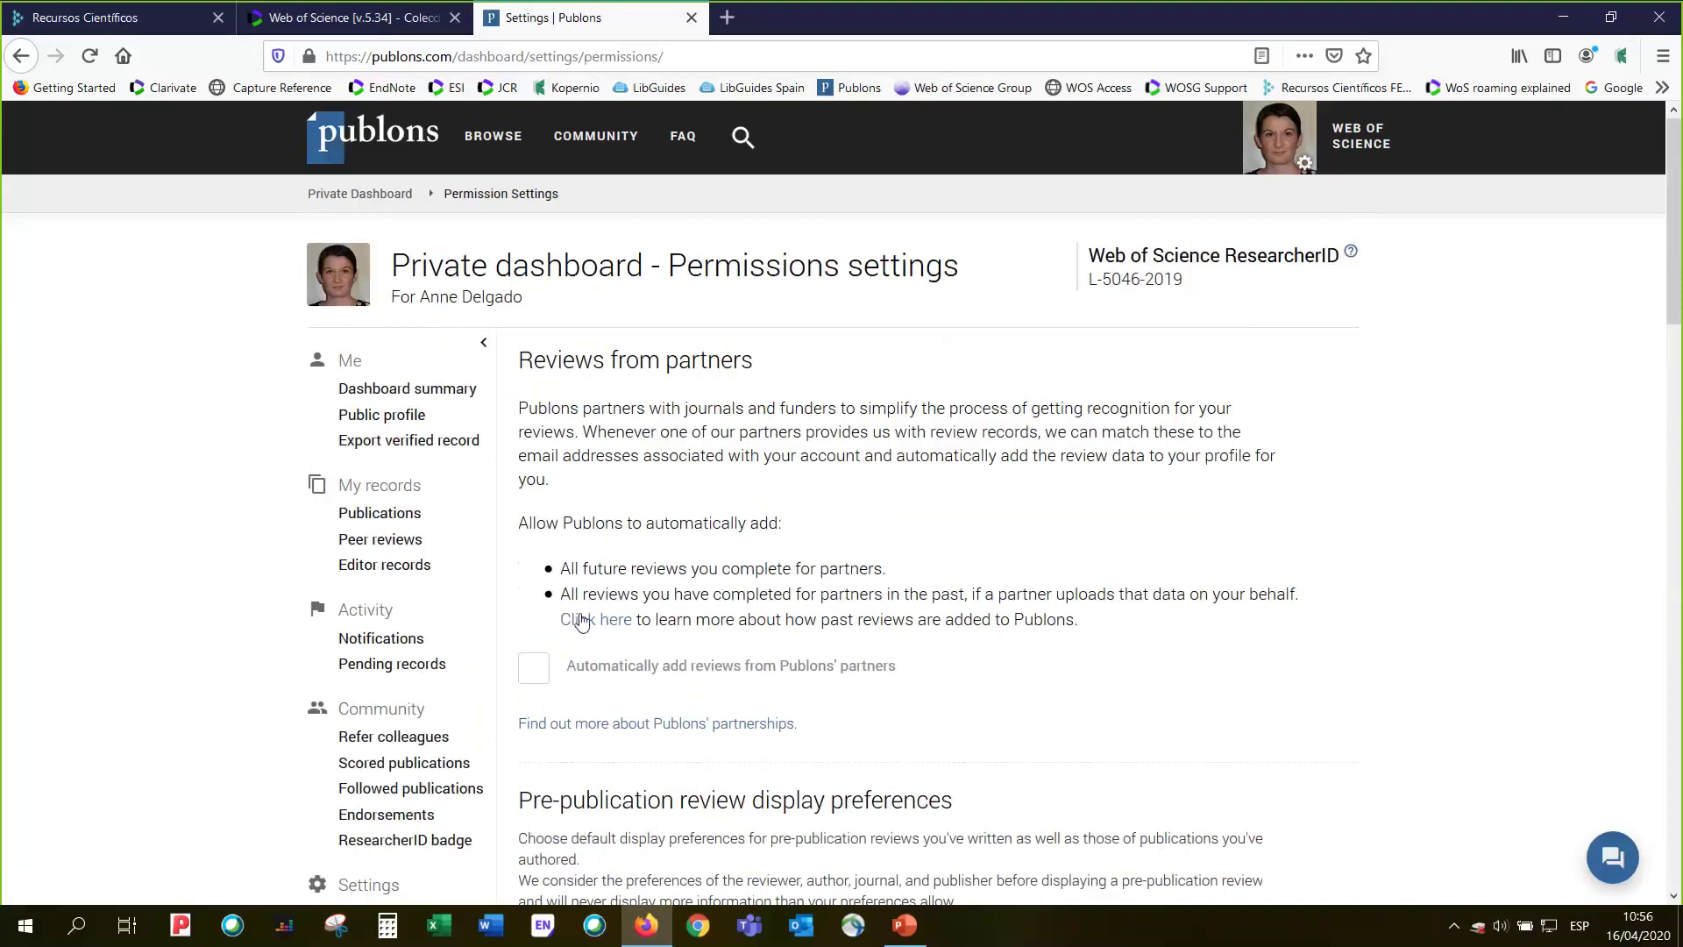
pyautogui.click(535, 673)
pyautogui.scroll(-1, 1337, 658)
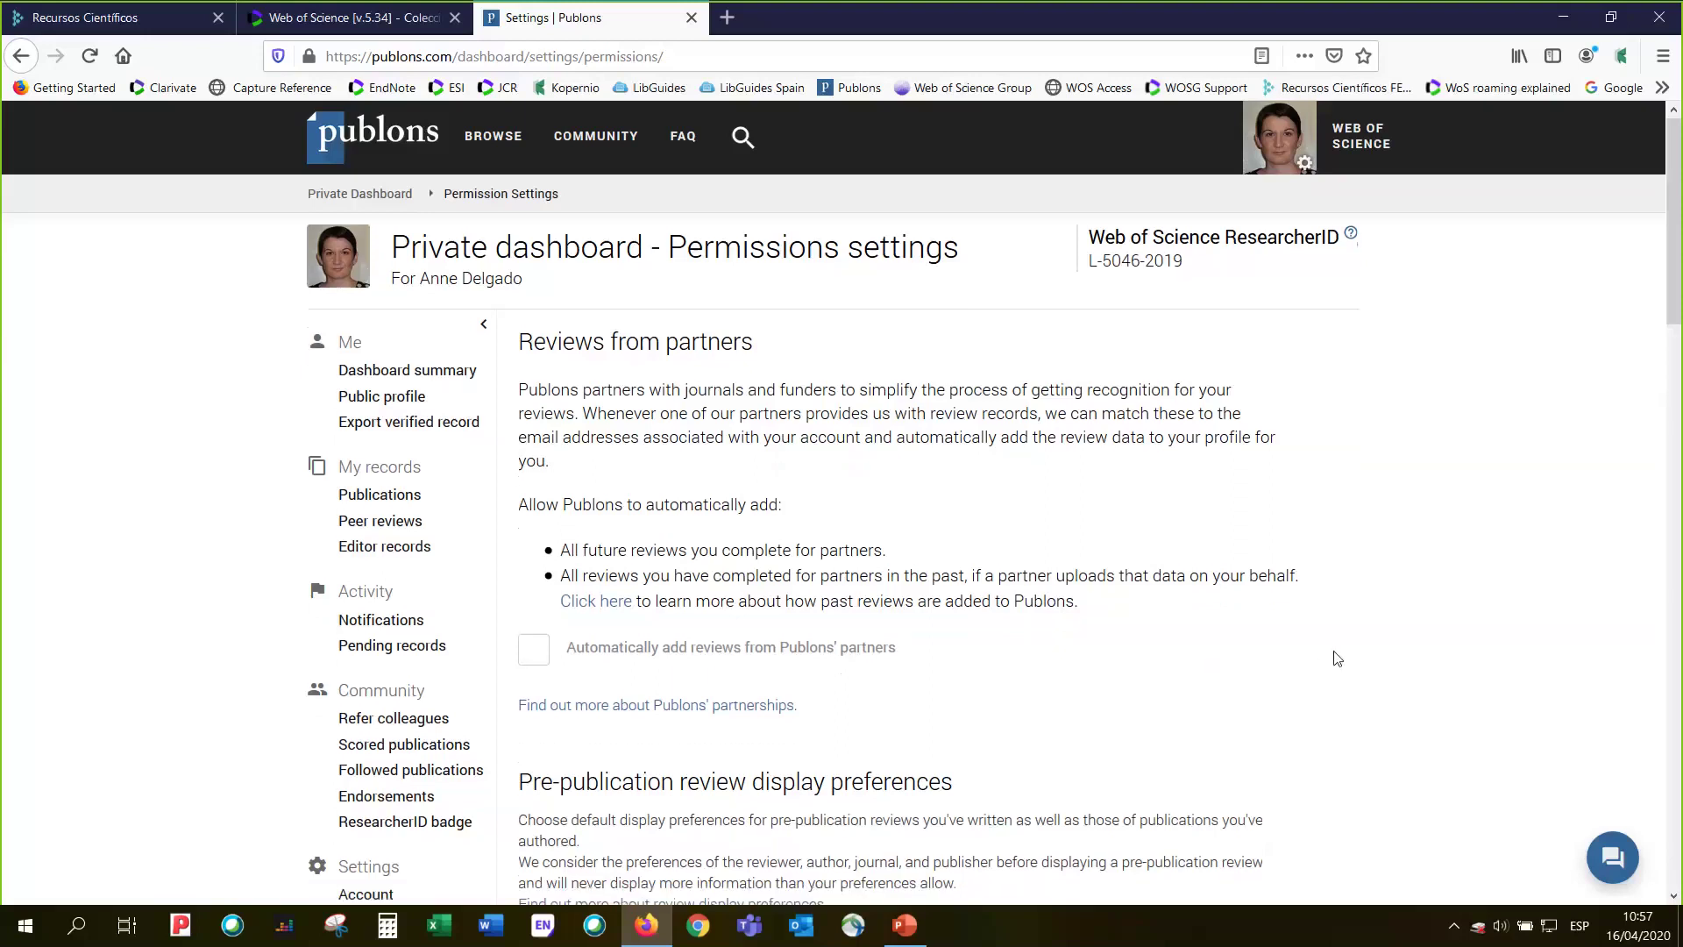
# - Look through the pre-publication and grant review display preferences and the ORCID synchronisation and update permissions
pyautogui.scroll(-3, 1337, 657)
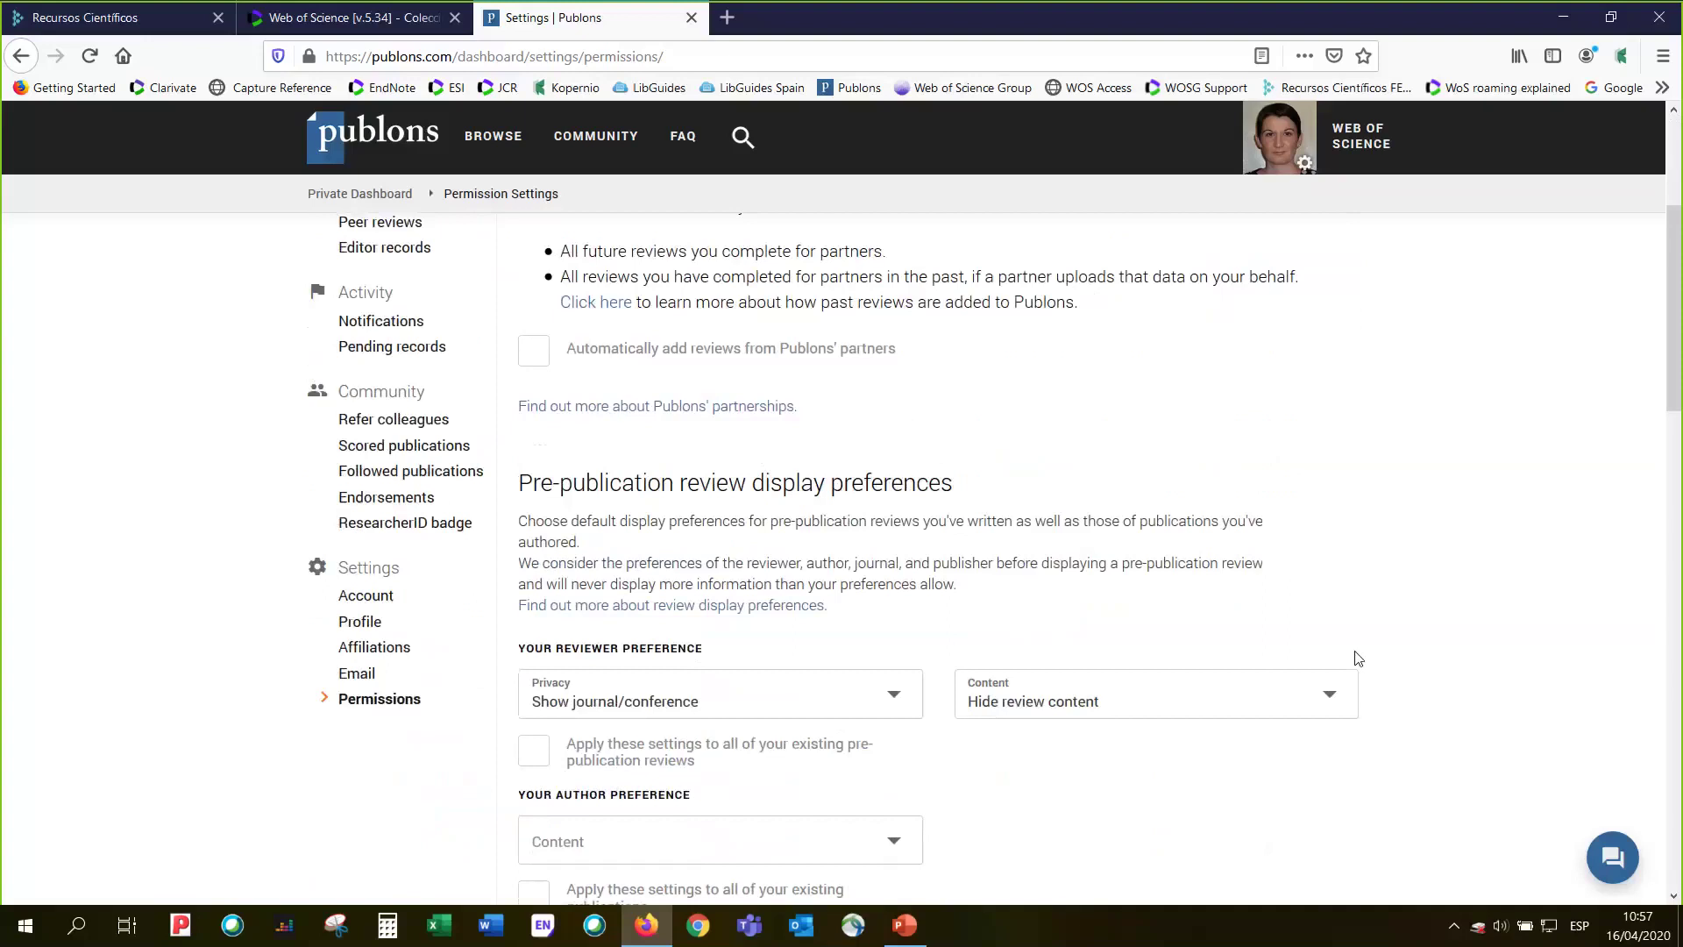
pyautogui.scroll(-6, 1357, 657)
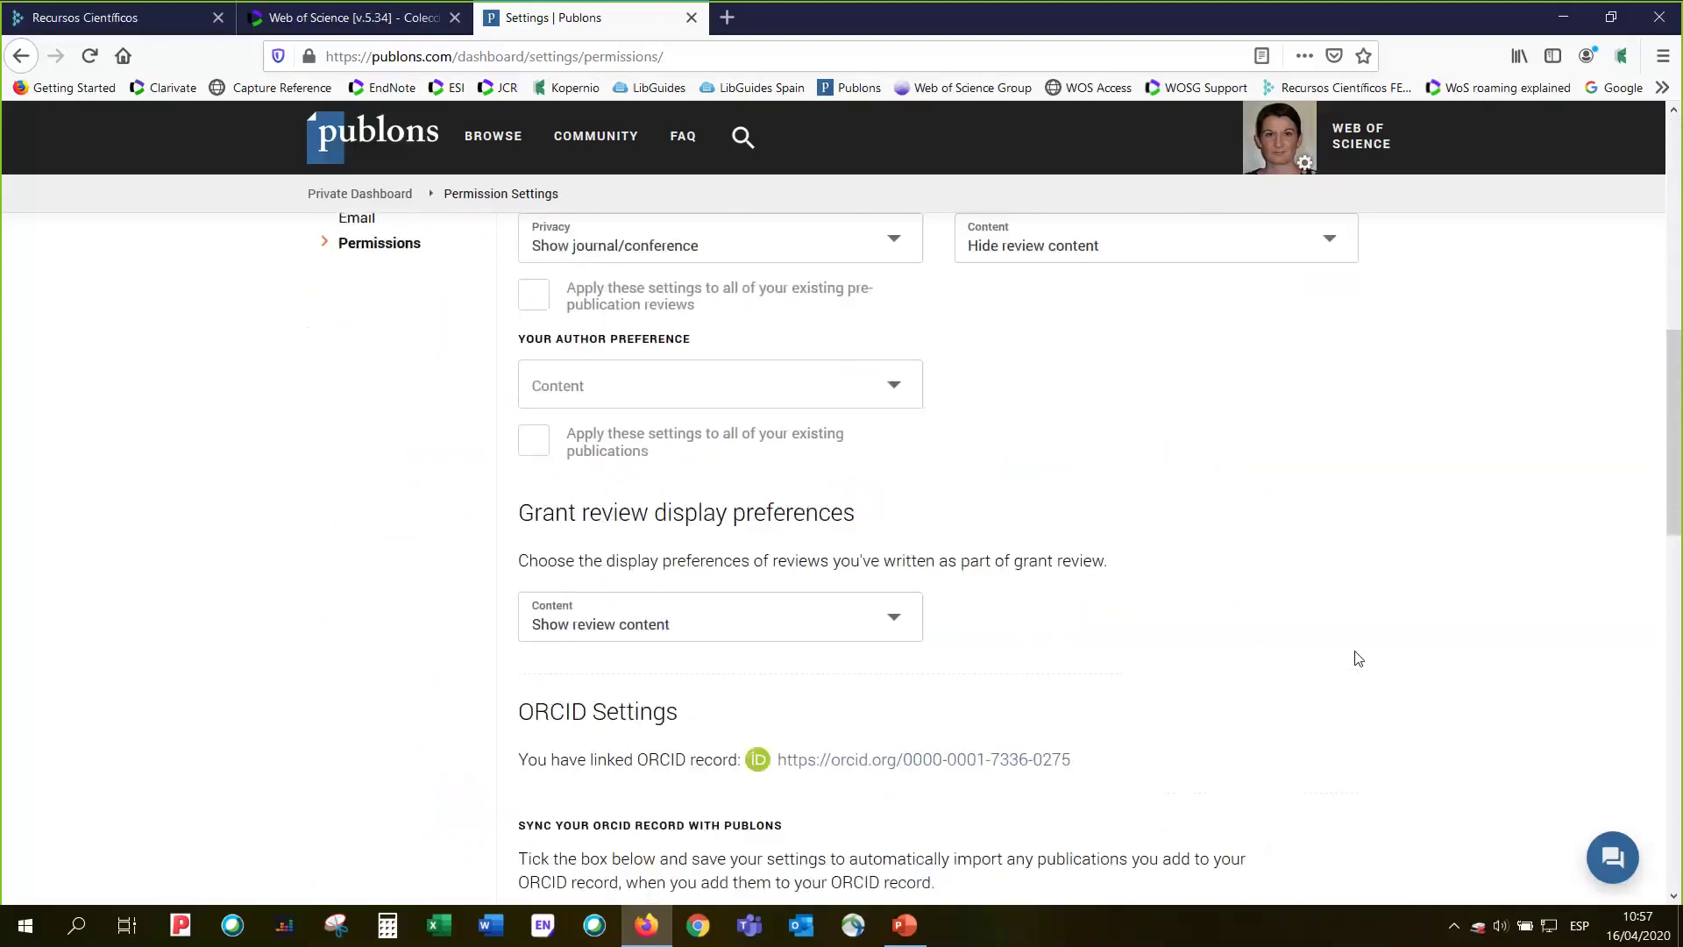
pyautogui.scroll(-1, 1357, 658)
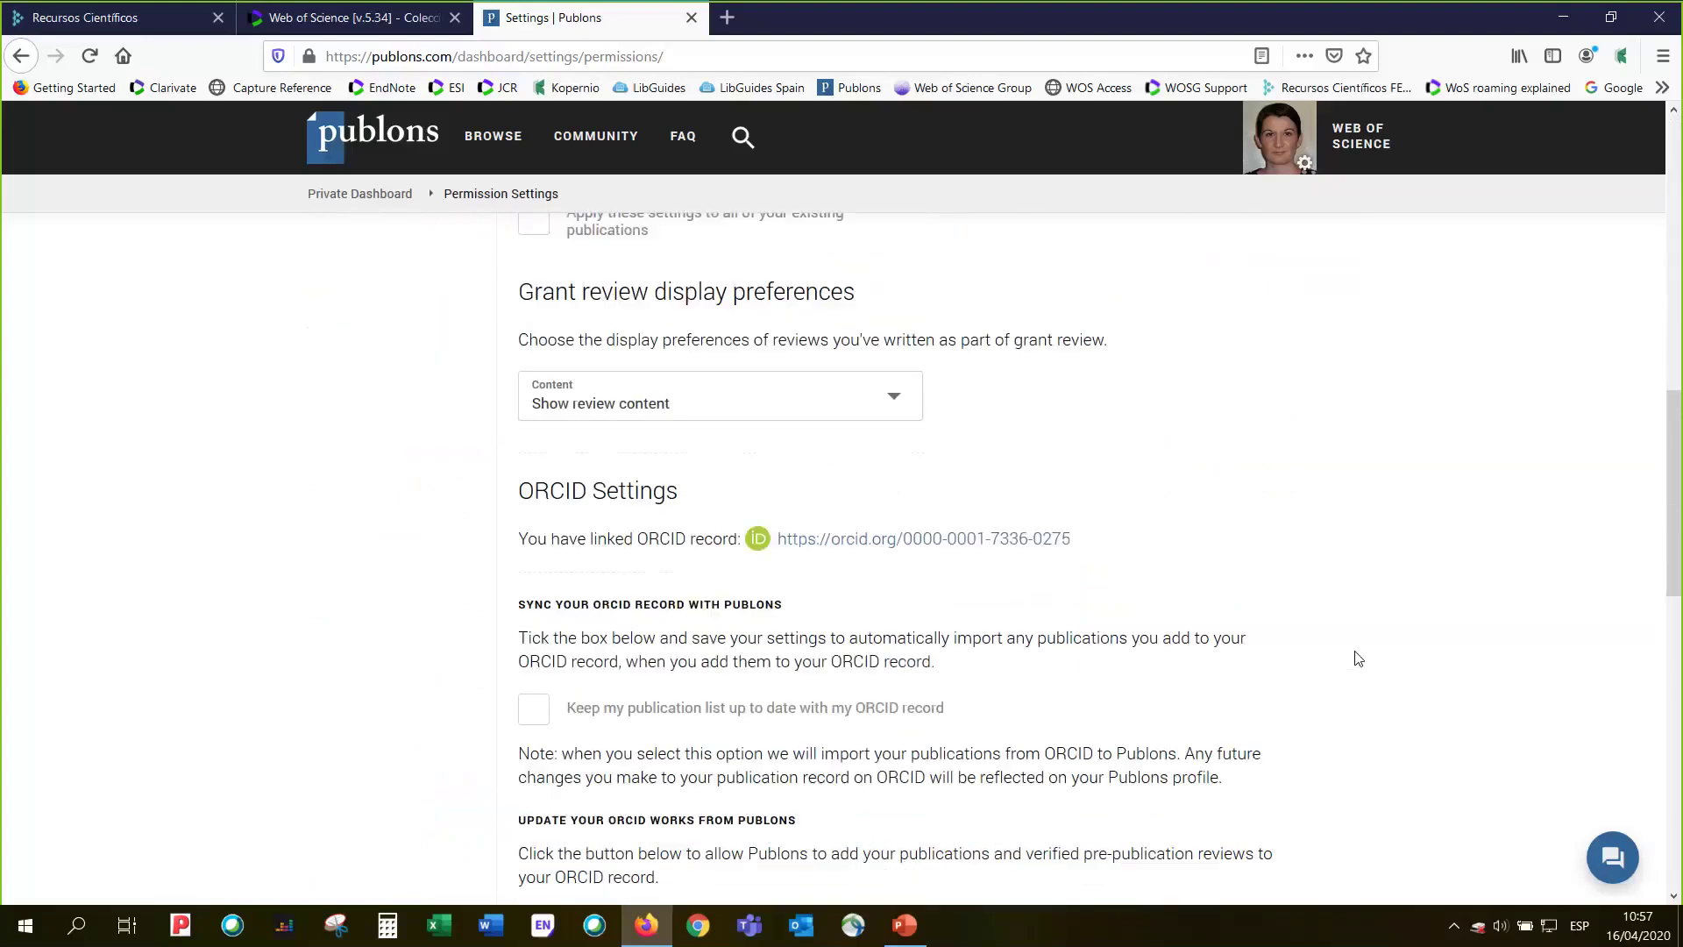
pyautogui.scroll(-1, 1357, 658)
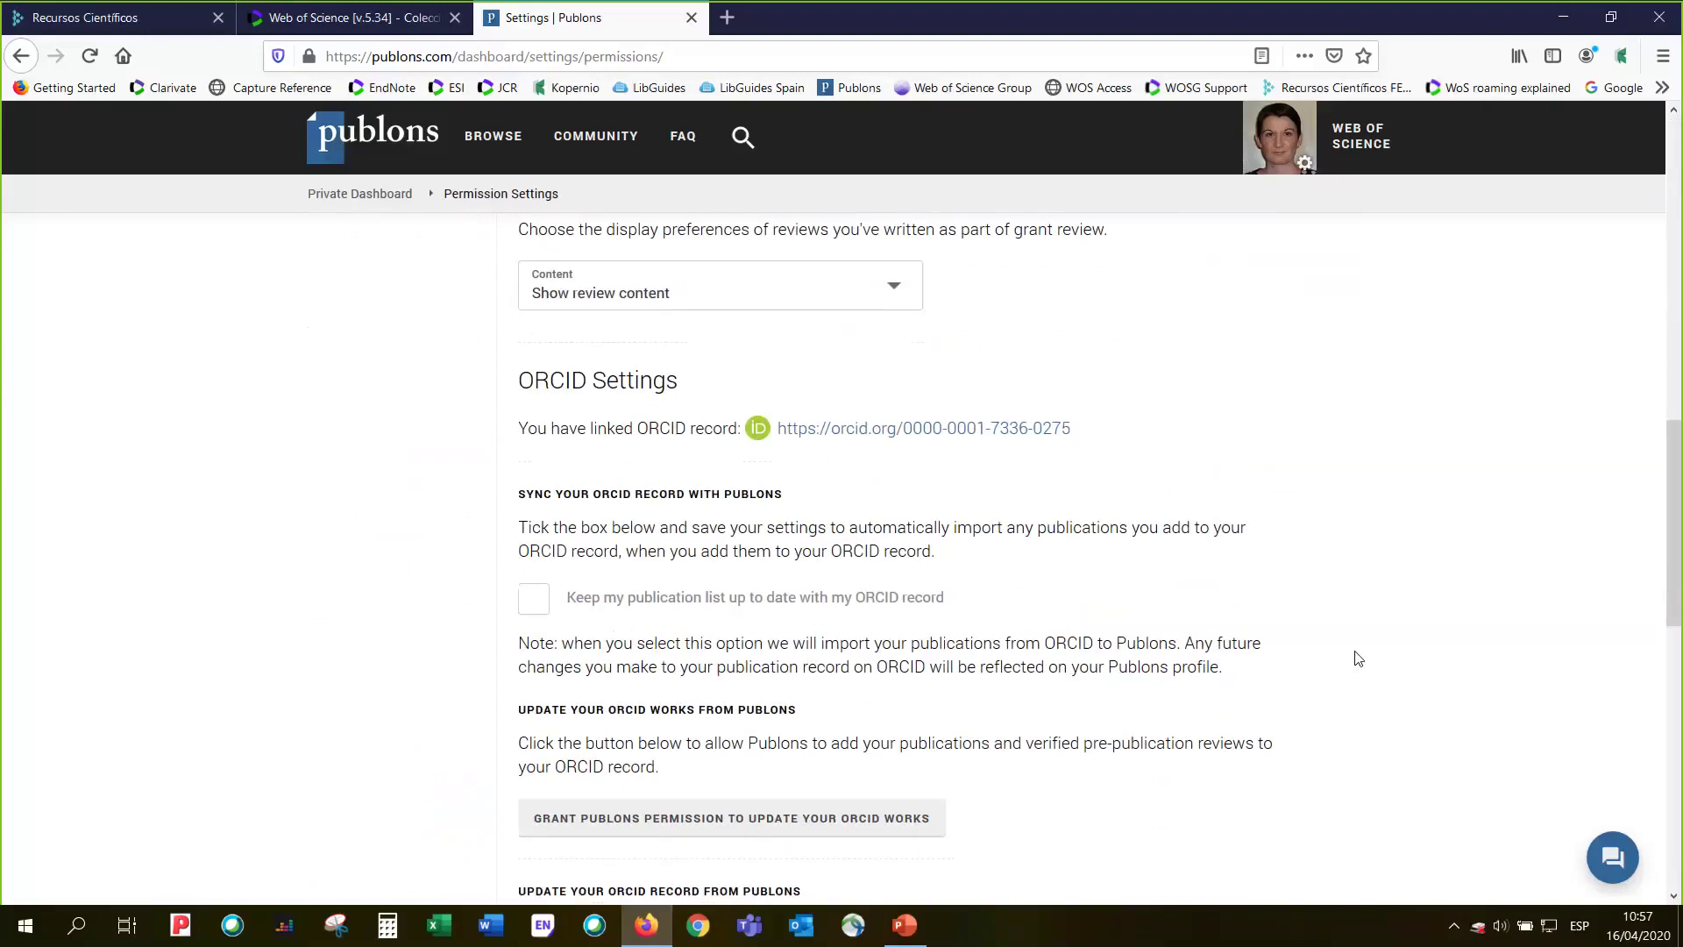
pyautogui.scroll(-1, 1357, 658)
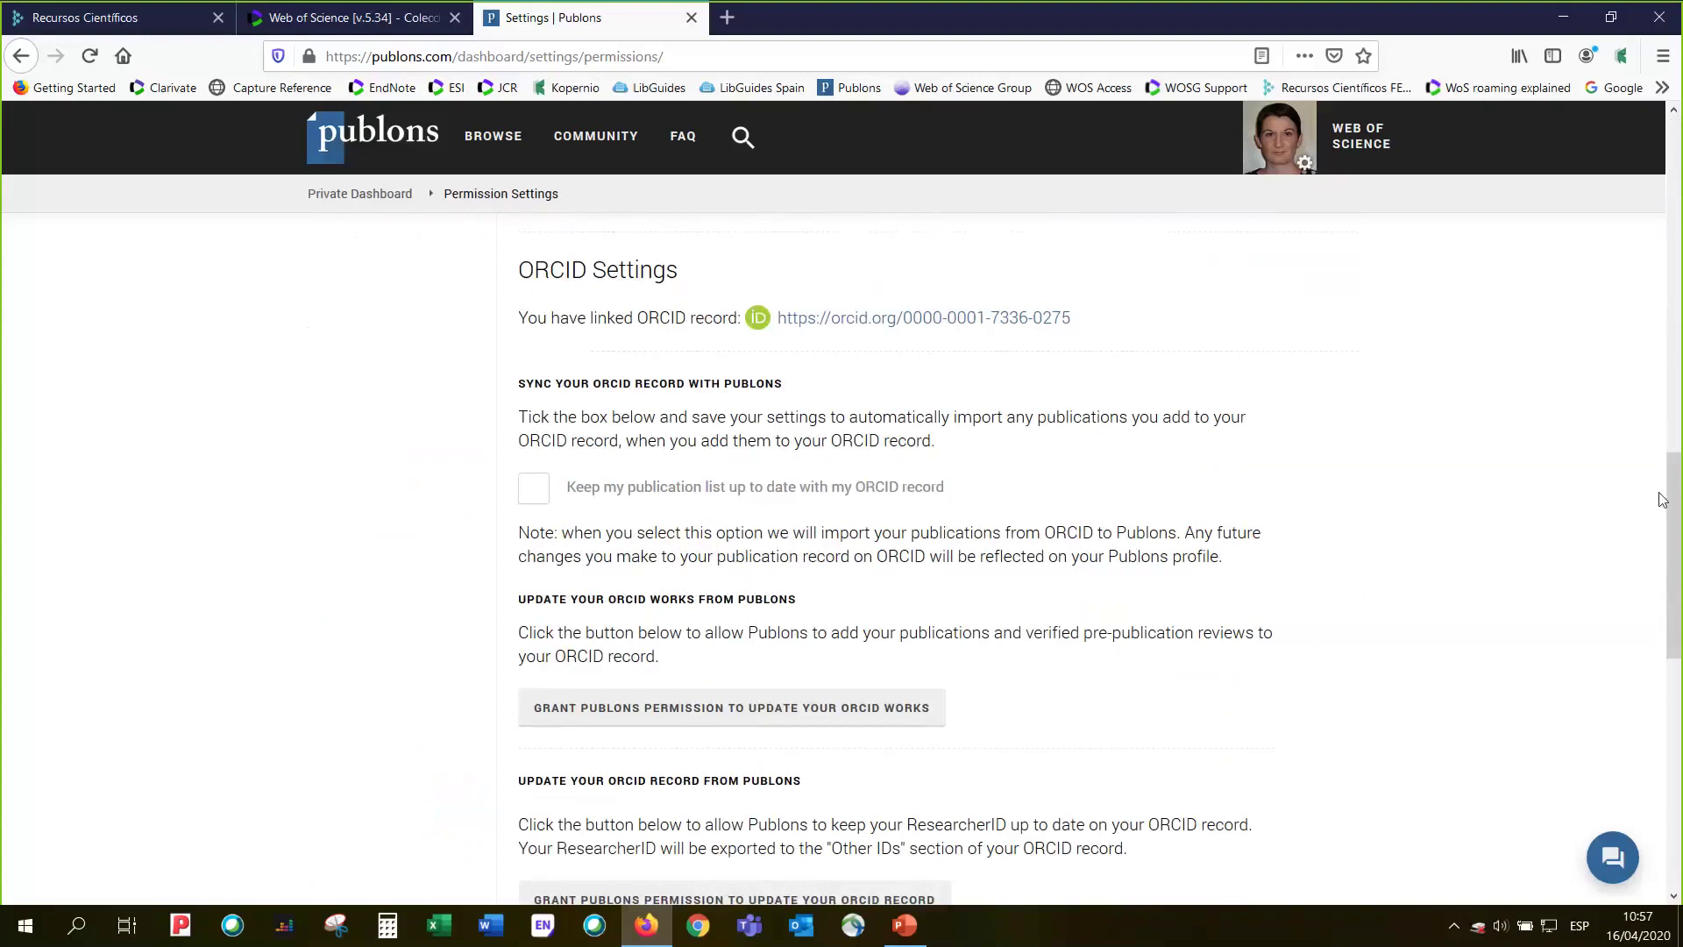
# - Switch to the PowerPoint presentation and select slide 29, "Crear mi perfil en Publons (4/4)", about the ORCID settings
pyautogui.moveTo(1674, 501); pyautogui.dragTo(1675, 510)
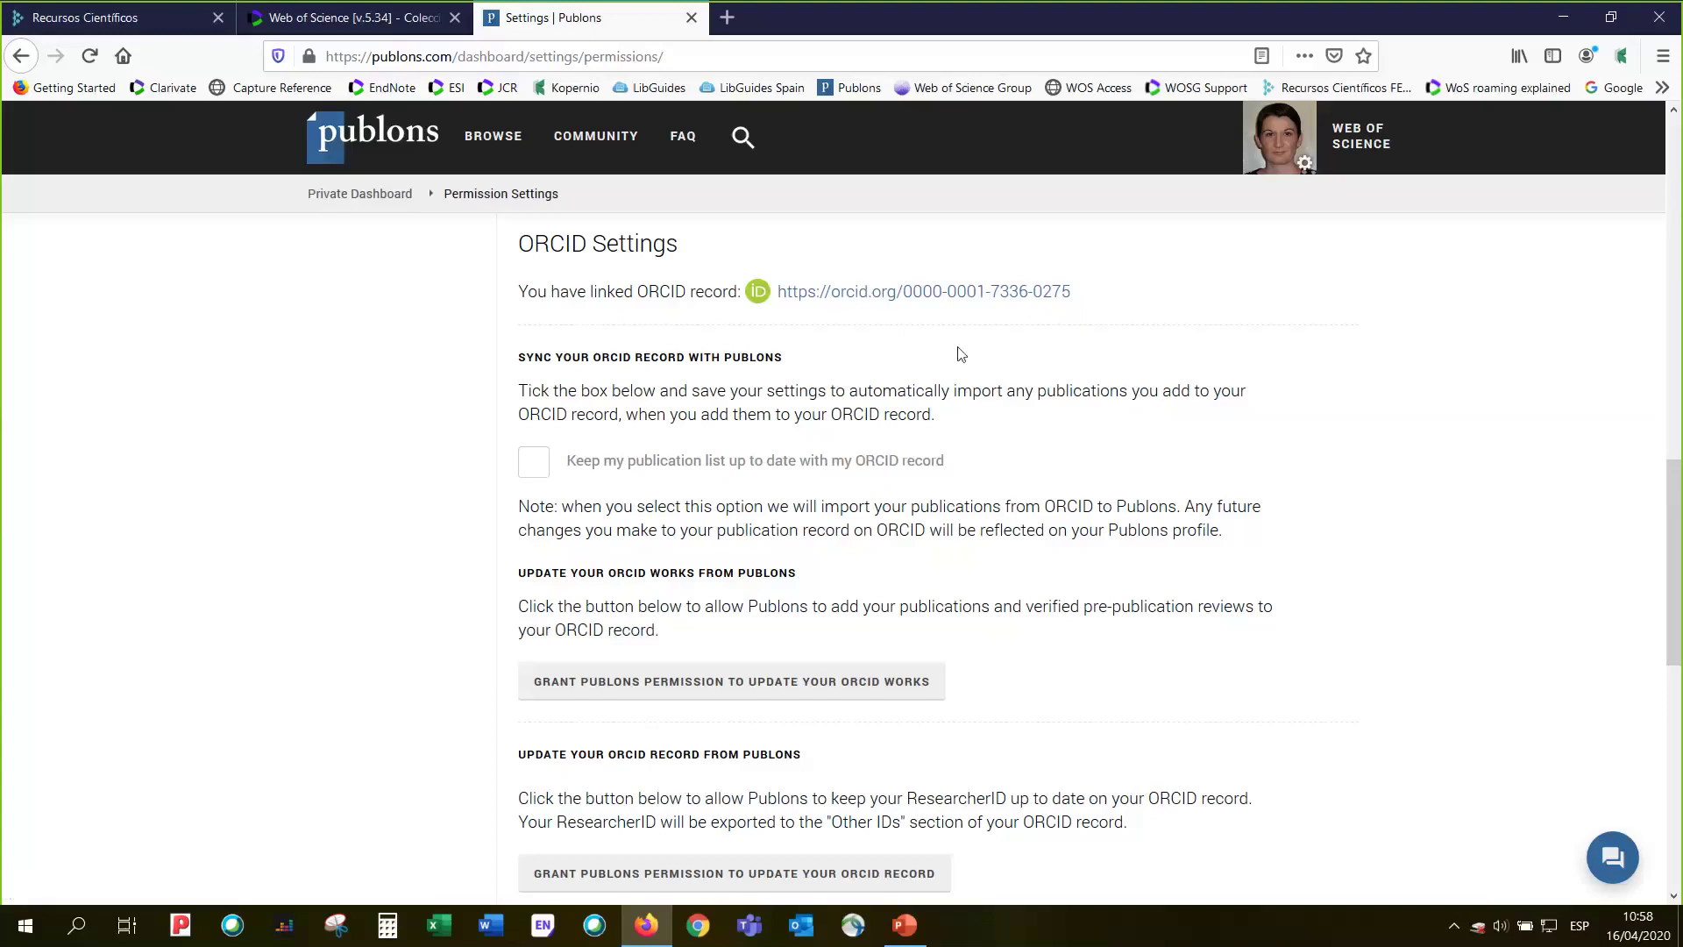
pyautogui.moveTo(902, 938)
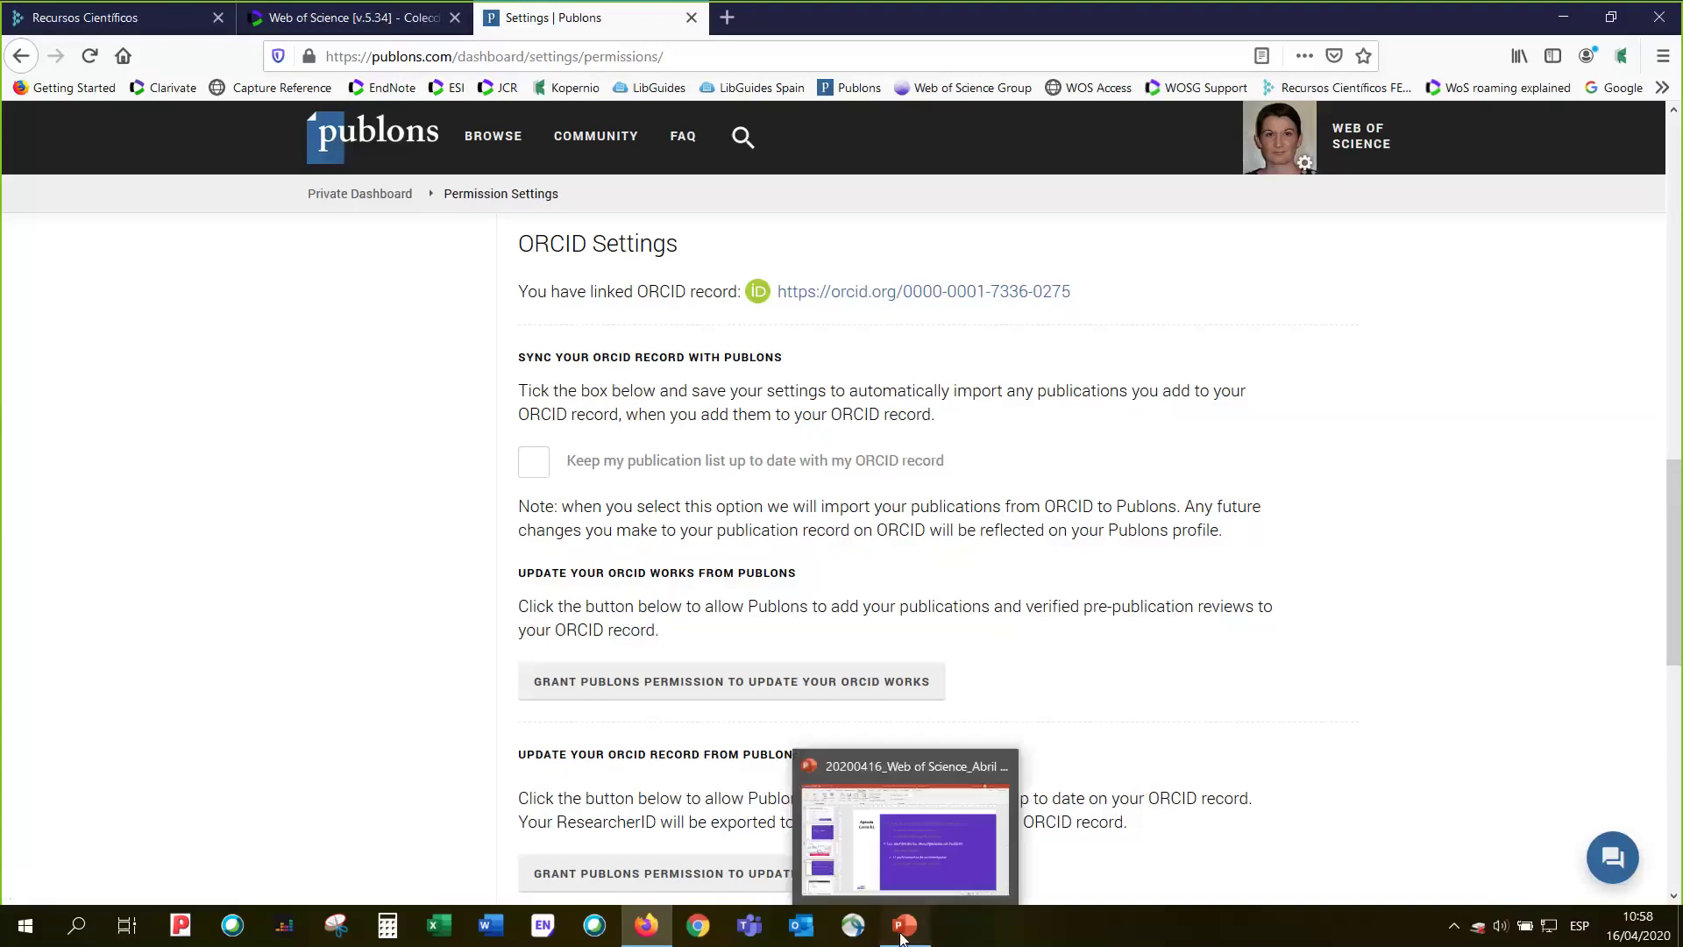
pyautogui.click(902, 938)
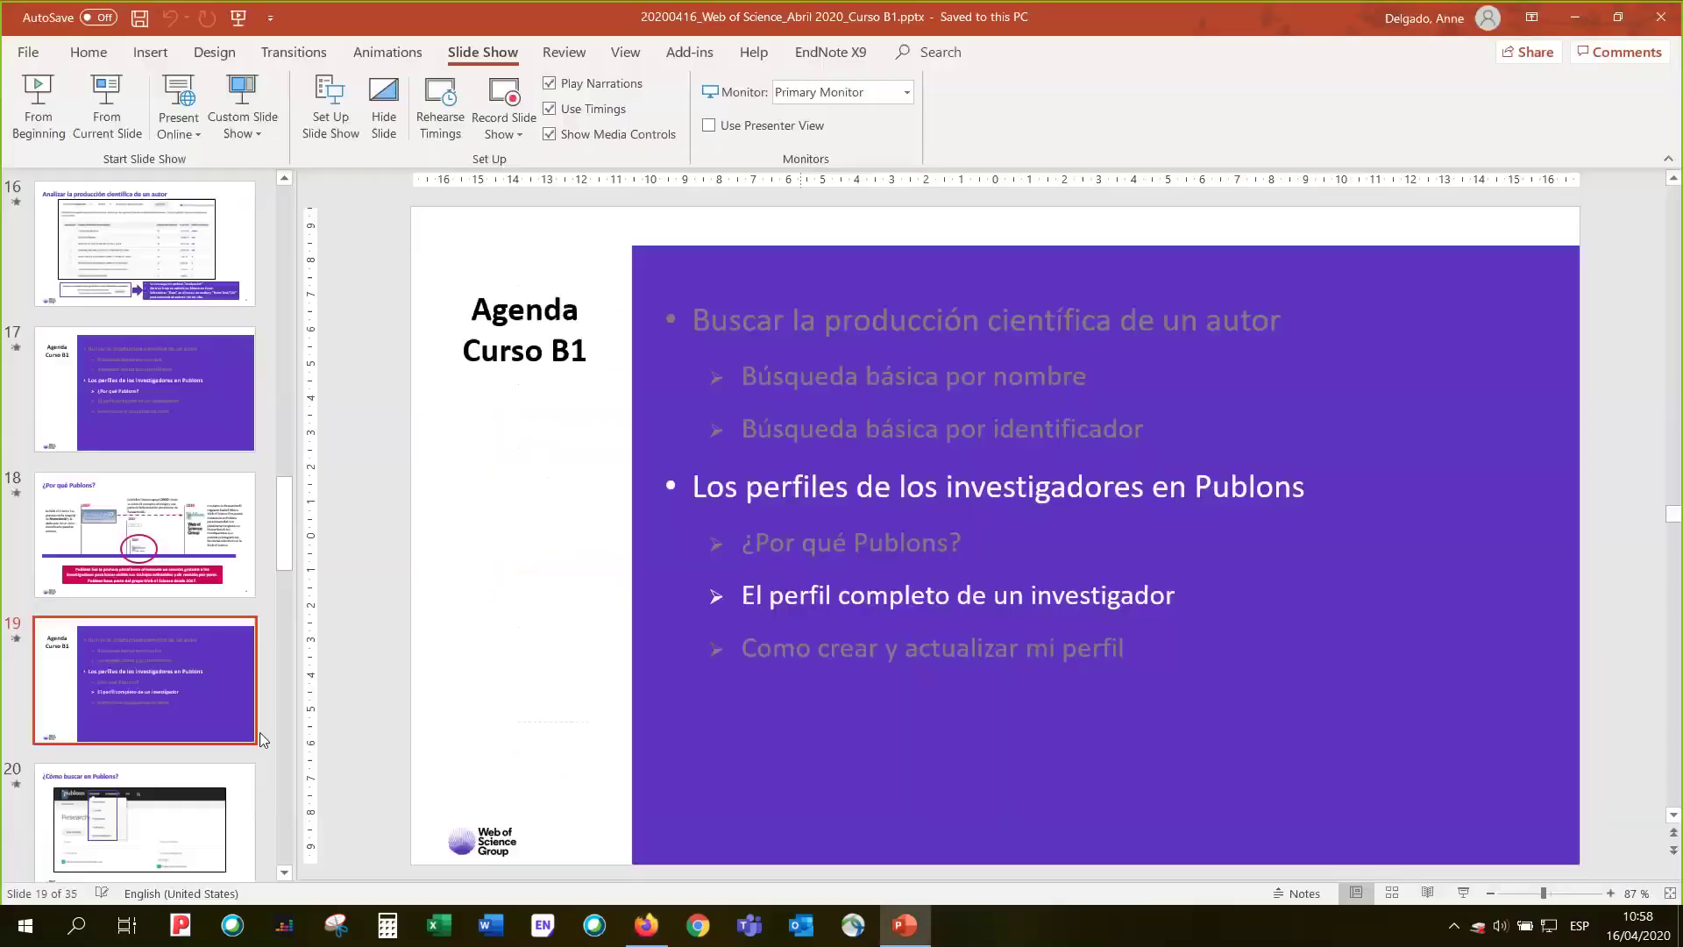
pyautogui.scroll(-10, 136, 688)
pyautogui.scroll(-2, 135, 688)
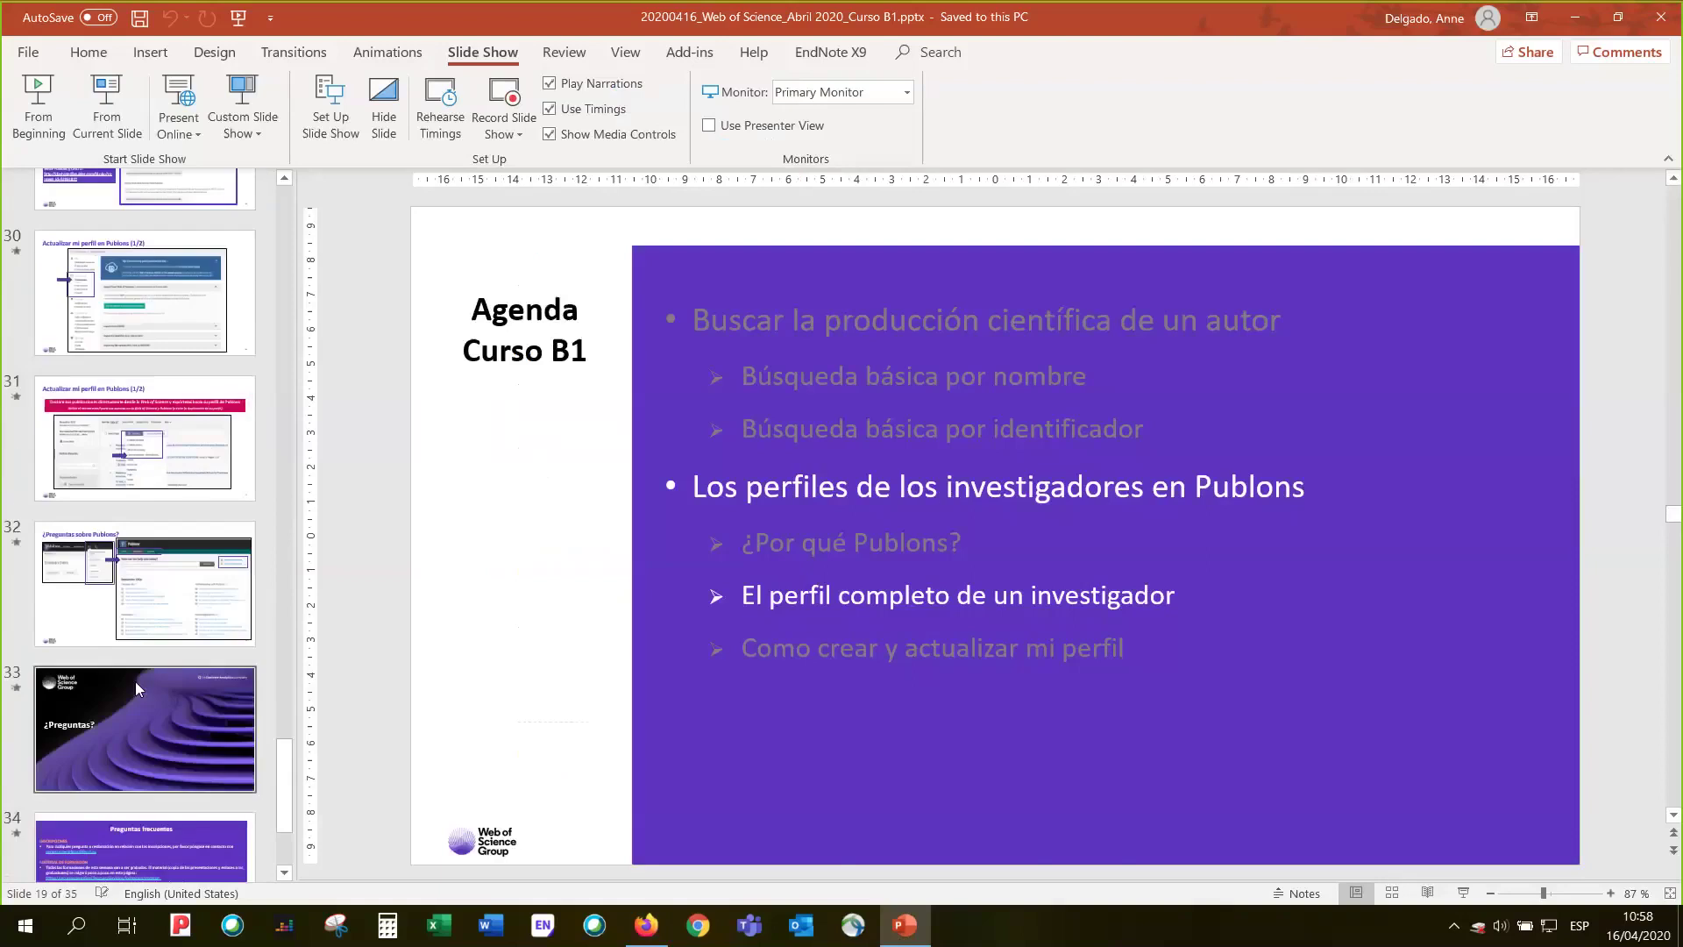
pyautogui.scroll(1, 135, 681)
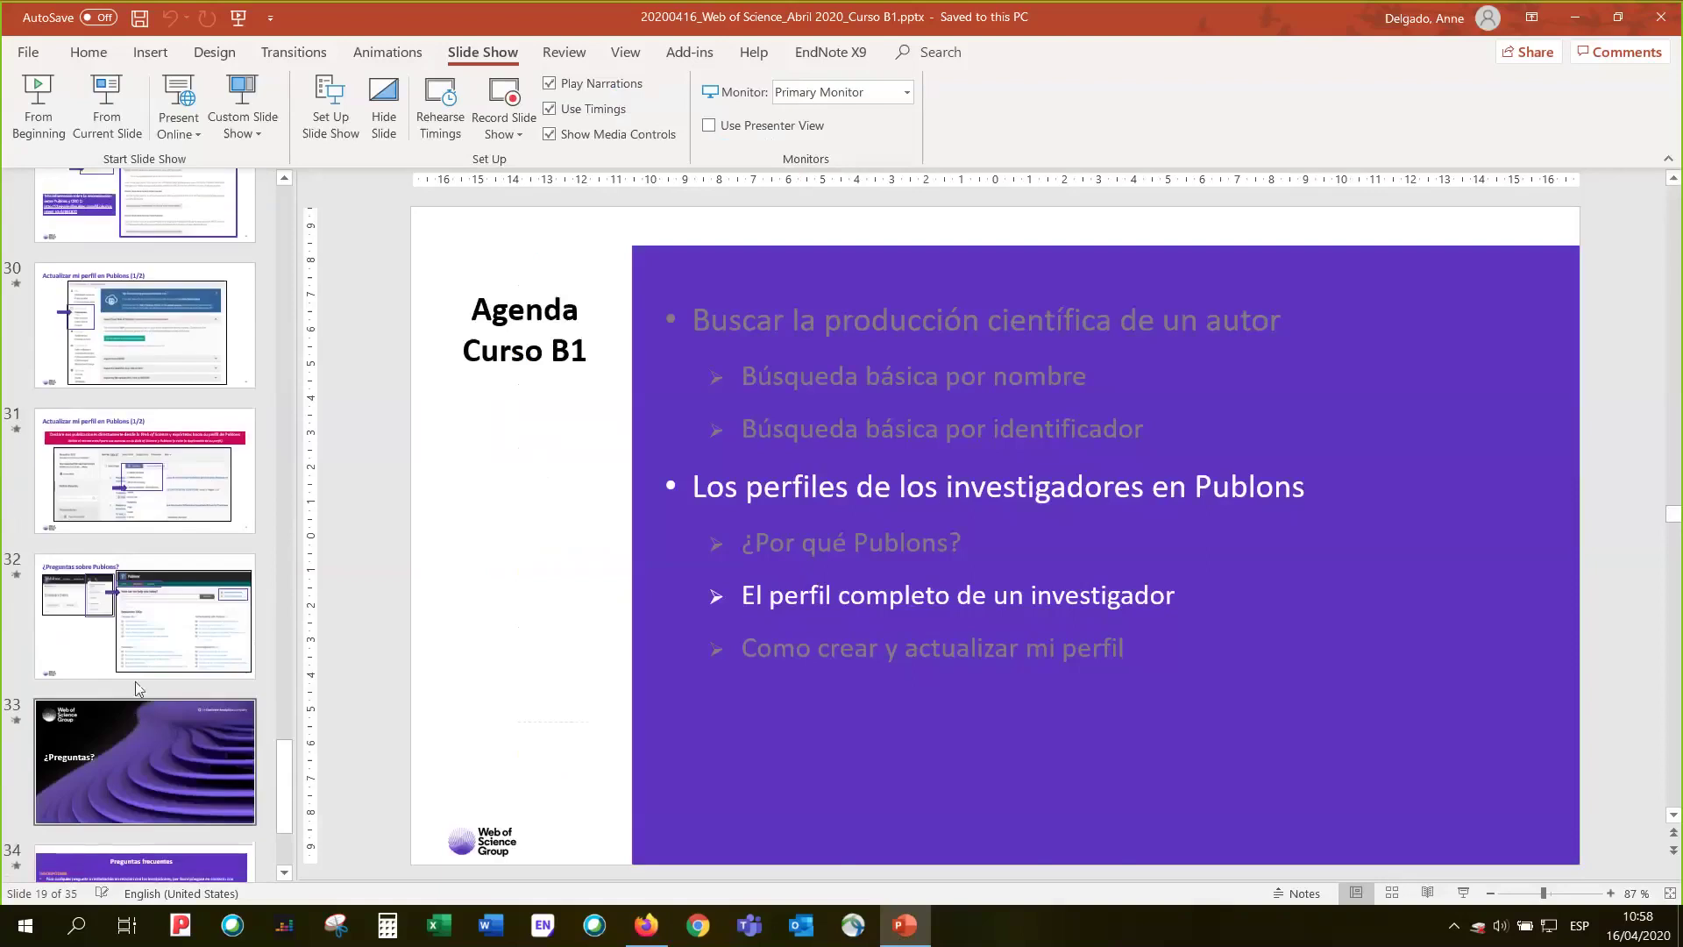
pyautogui.scroll(3, 136, 688)
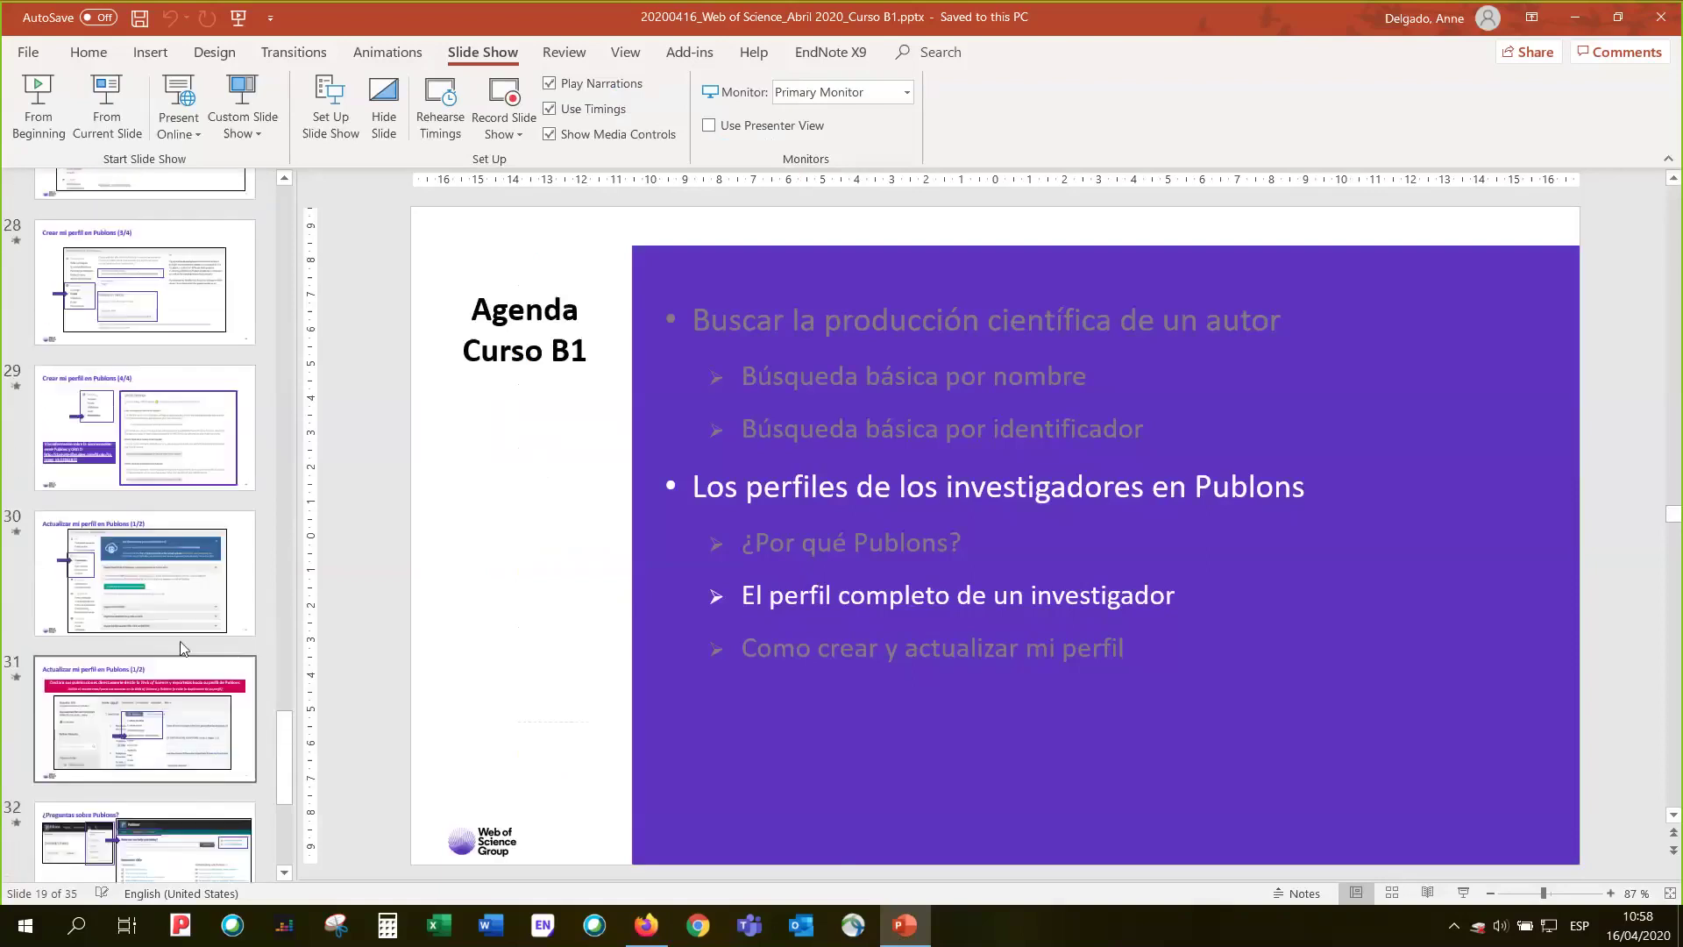
pyautogui.click(153, 485)
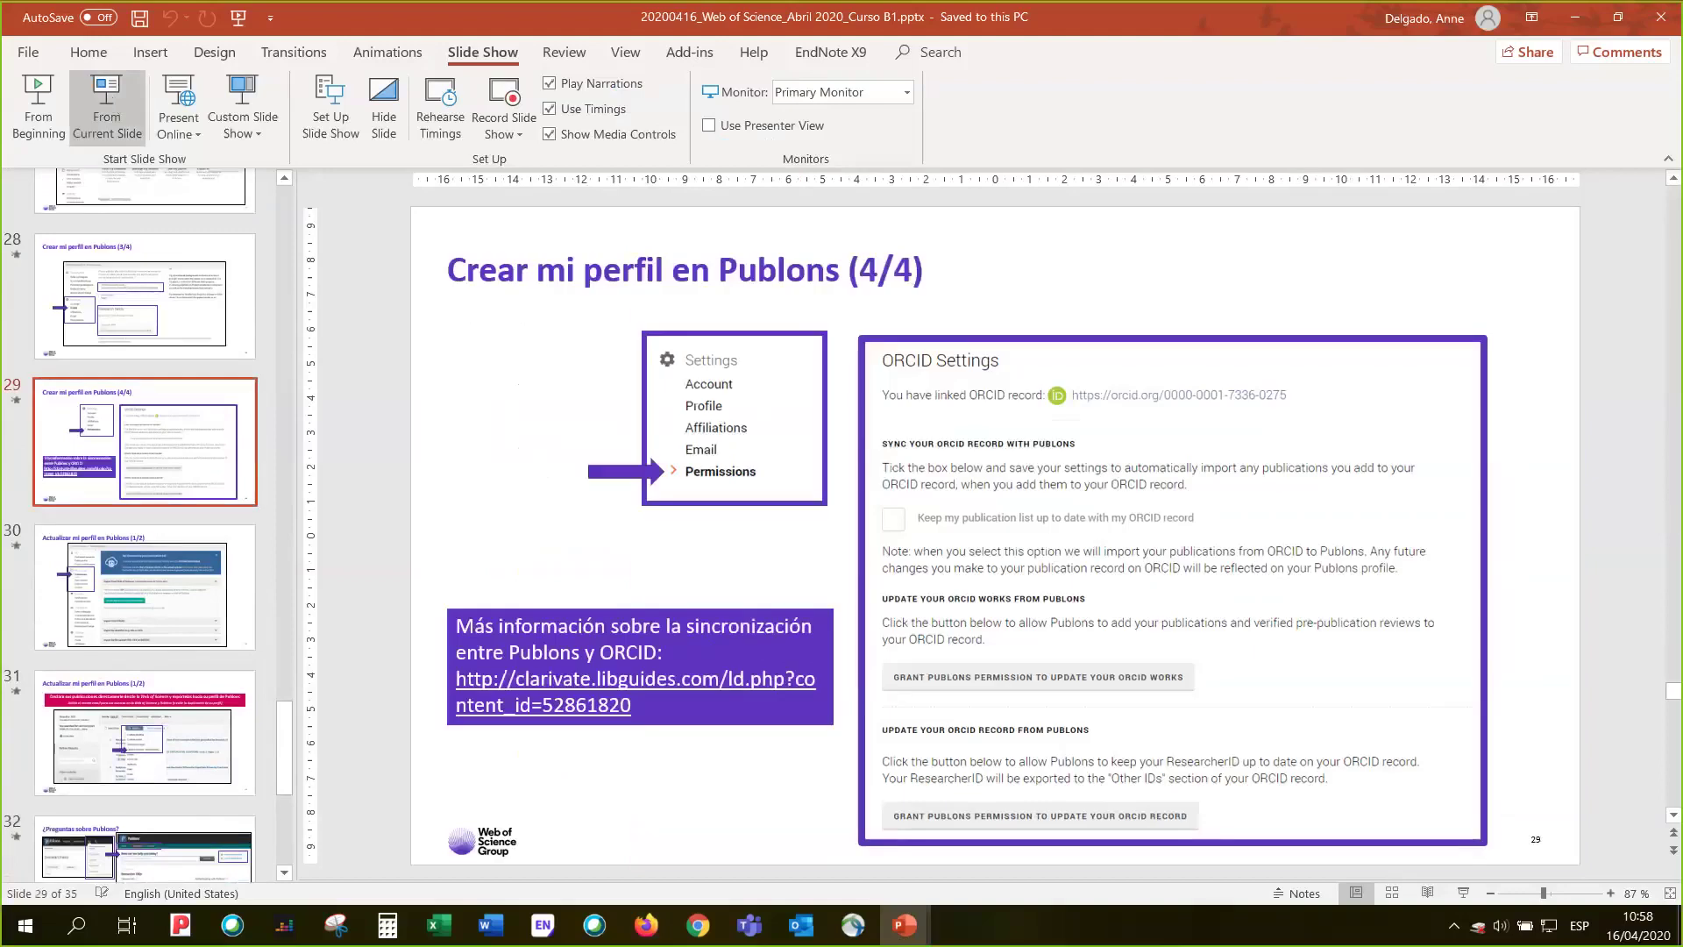
# - Present the slide show from the selected slide, advance to slide 30, and end the show
pyautogui.click(106, 110)
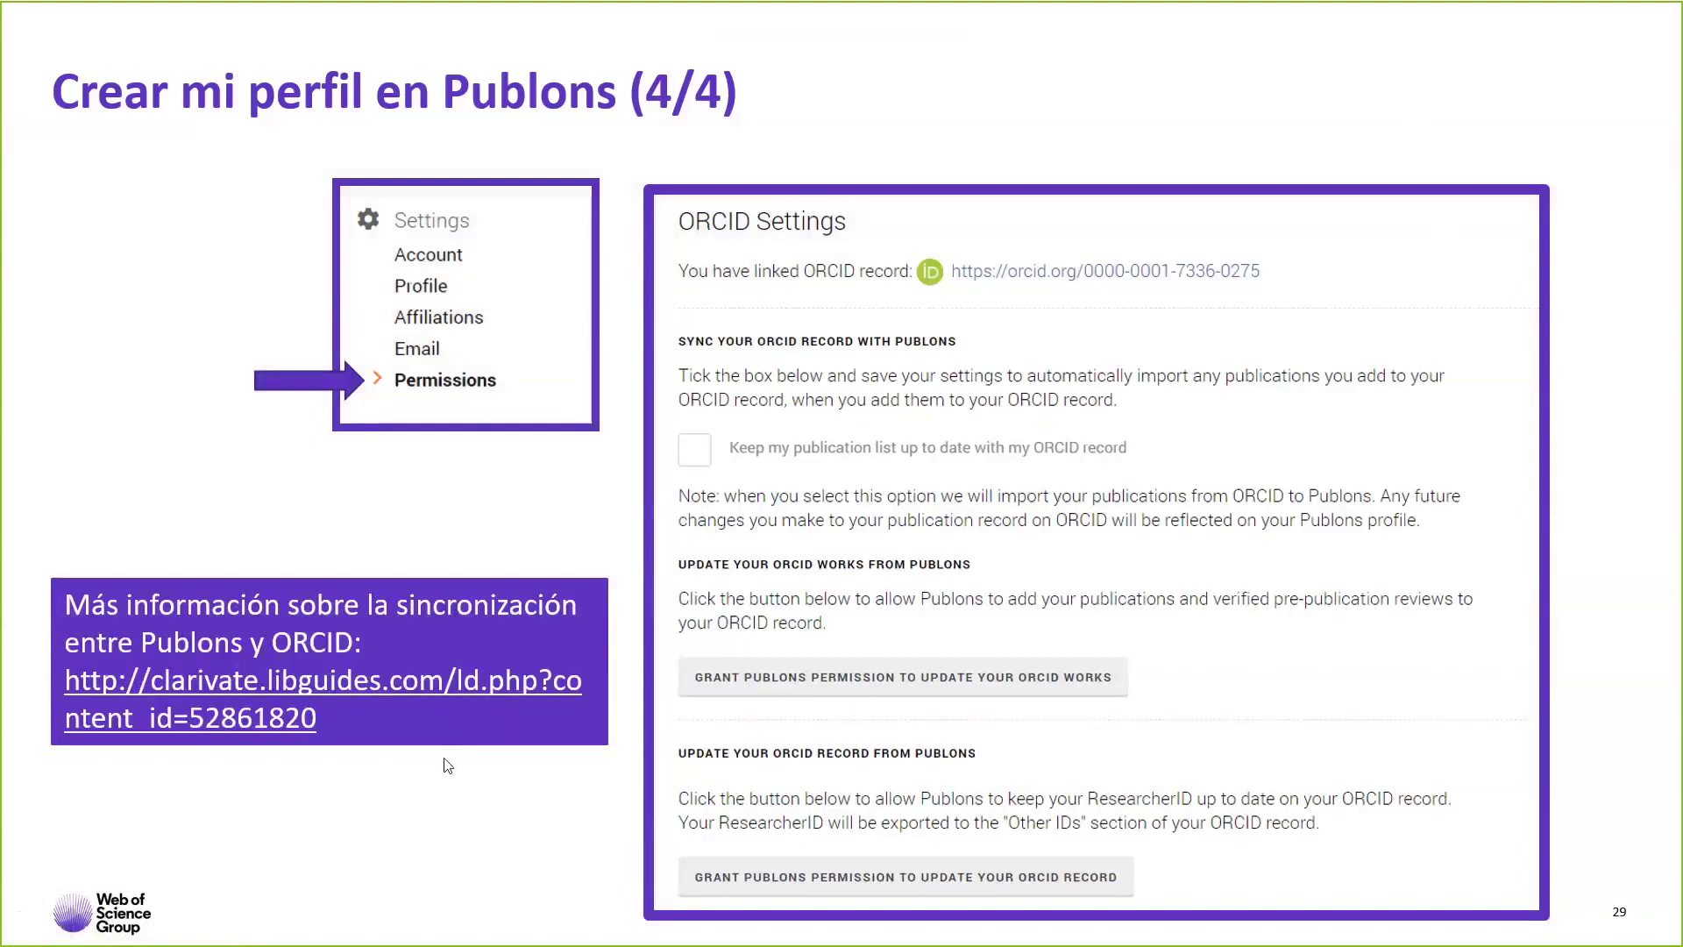
pyautogui.click(439, 853)
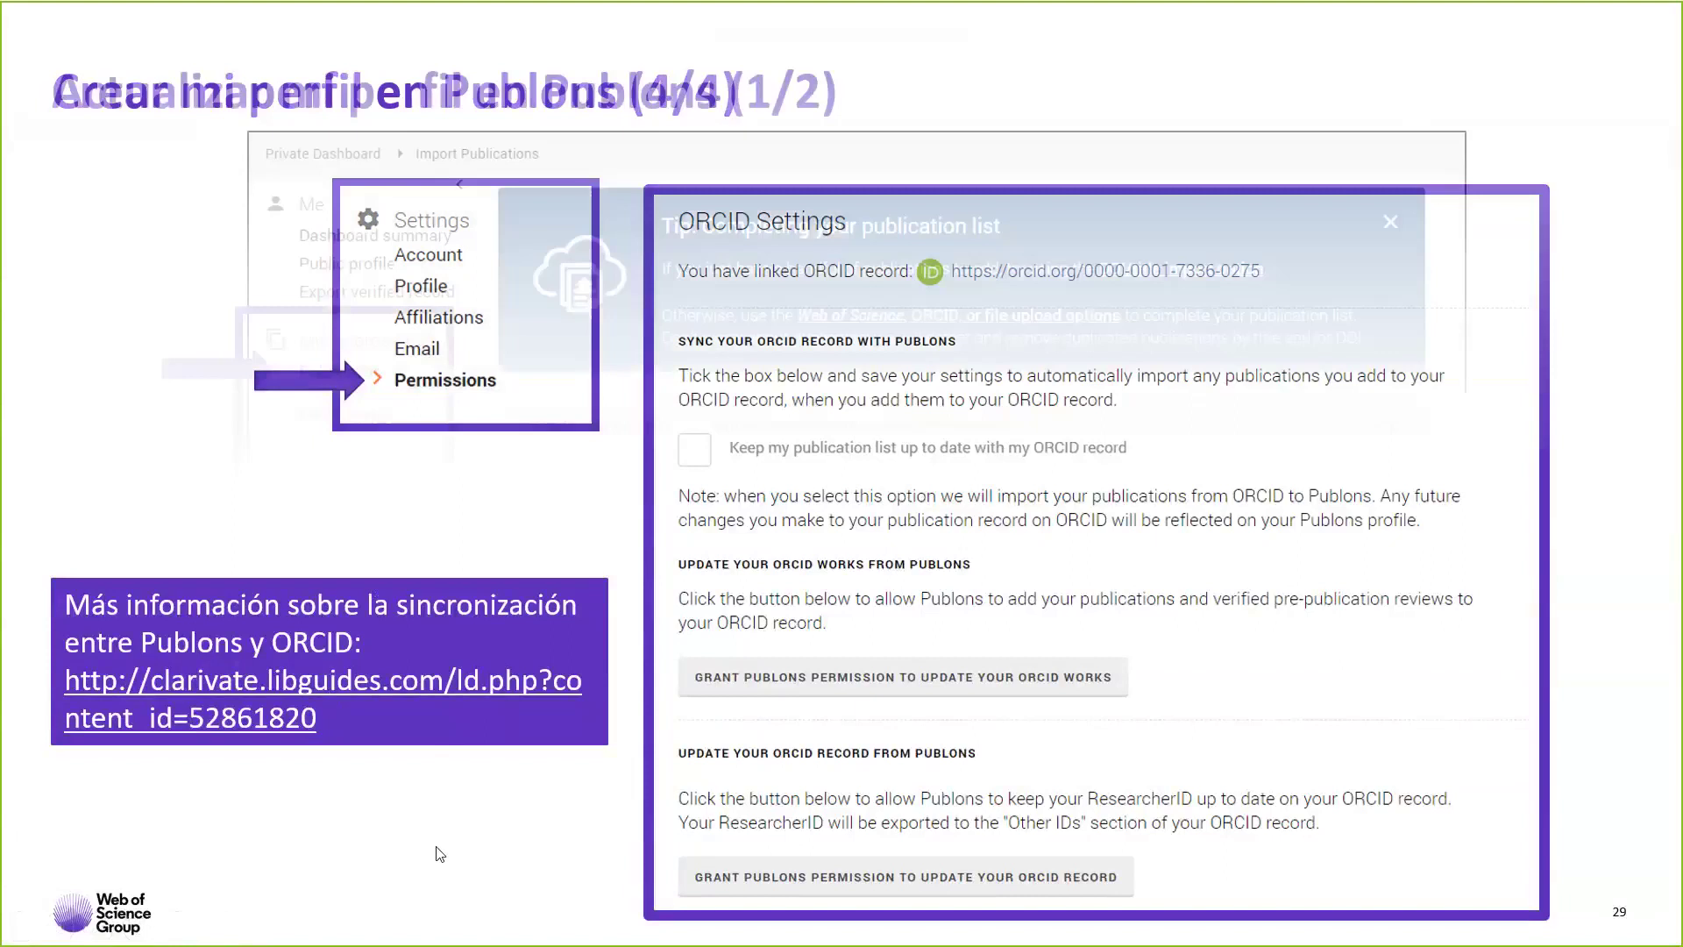
pyautogui.press('Escape')
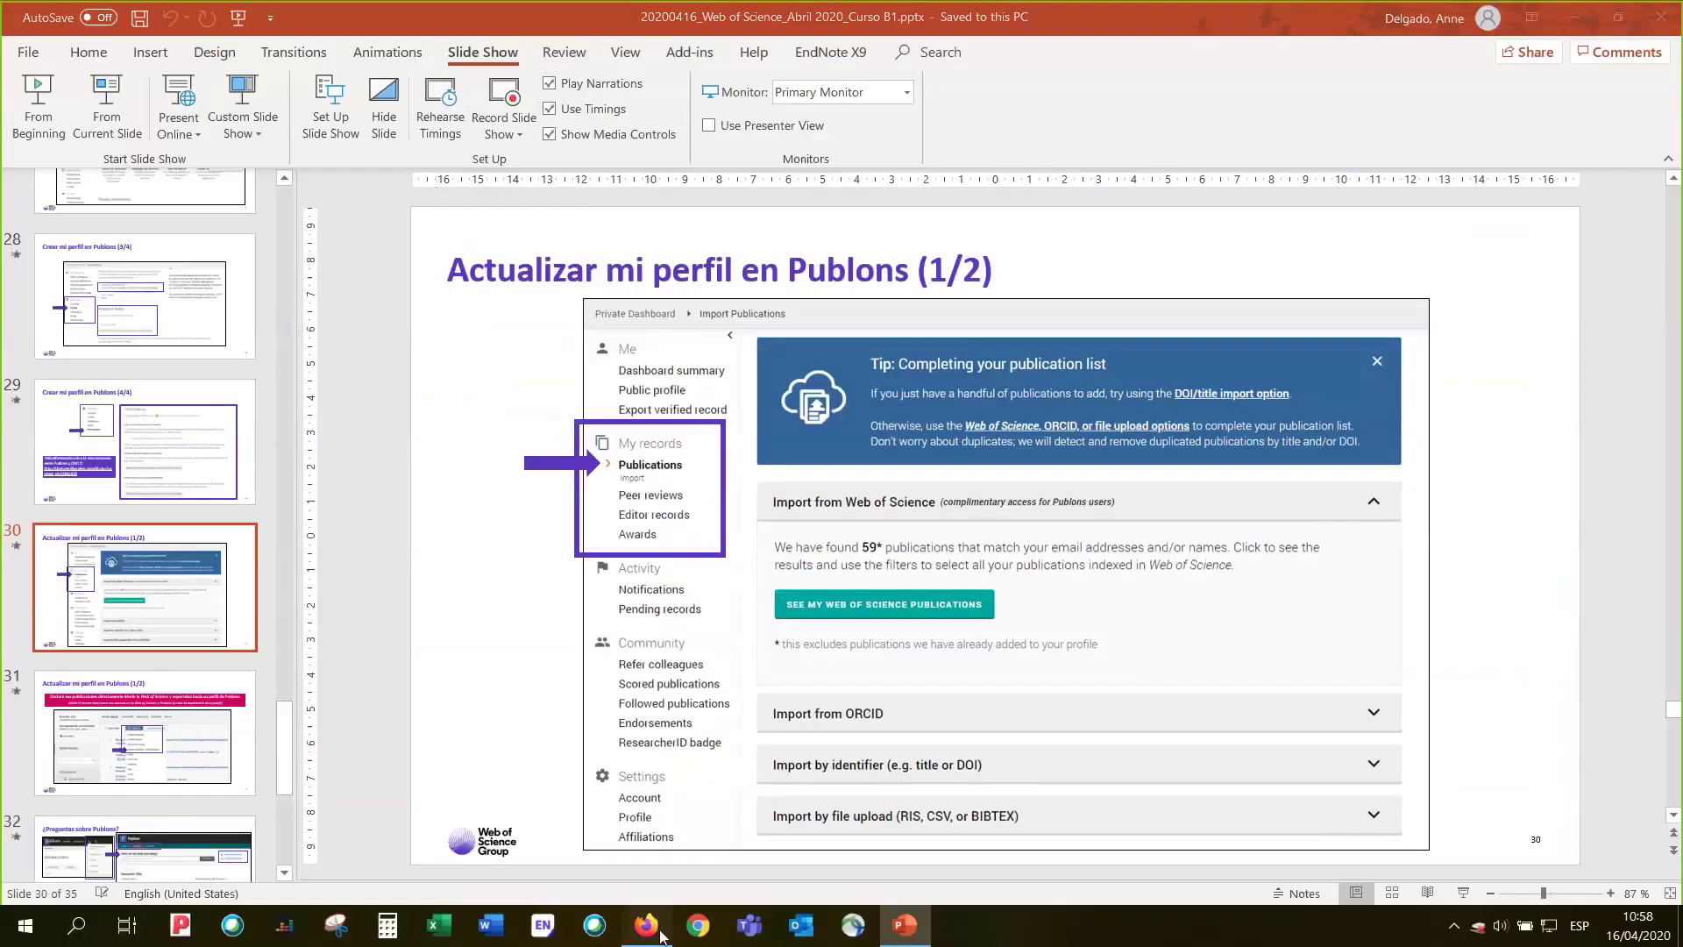
# - Switch back to Publons in Firefox, open the account's publication records, and look through the filters and publication list
pyautogui.click(647, 925)
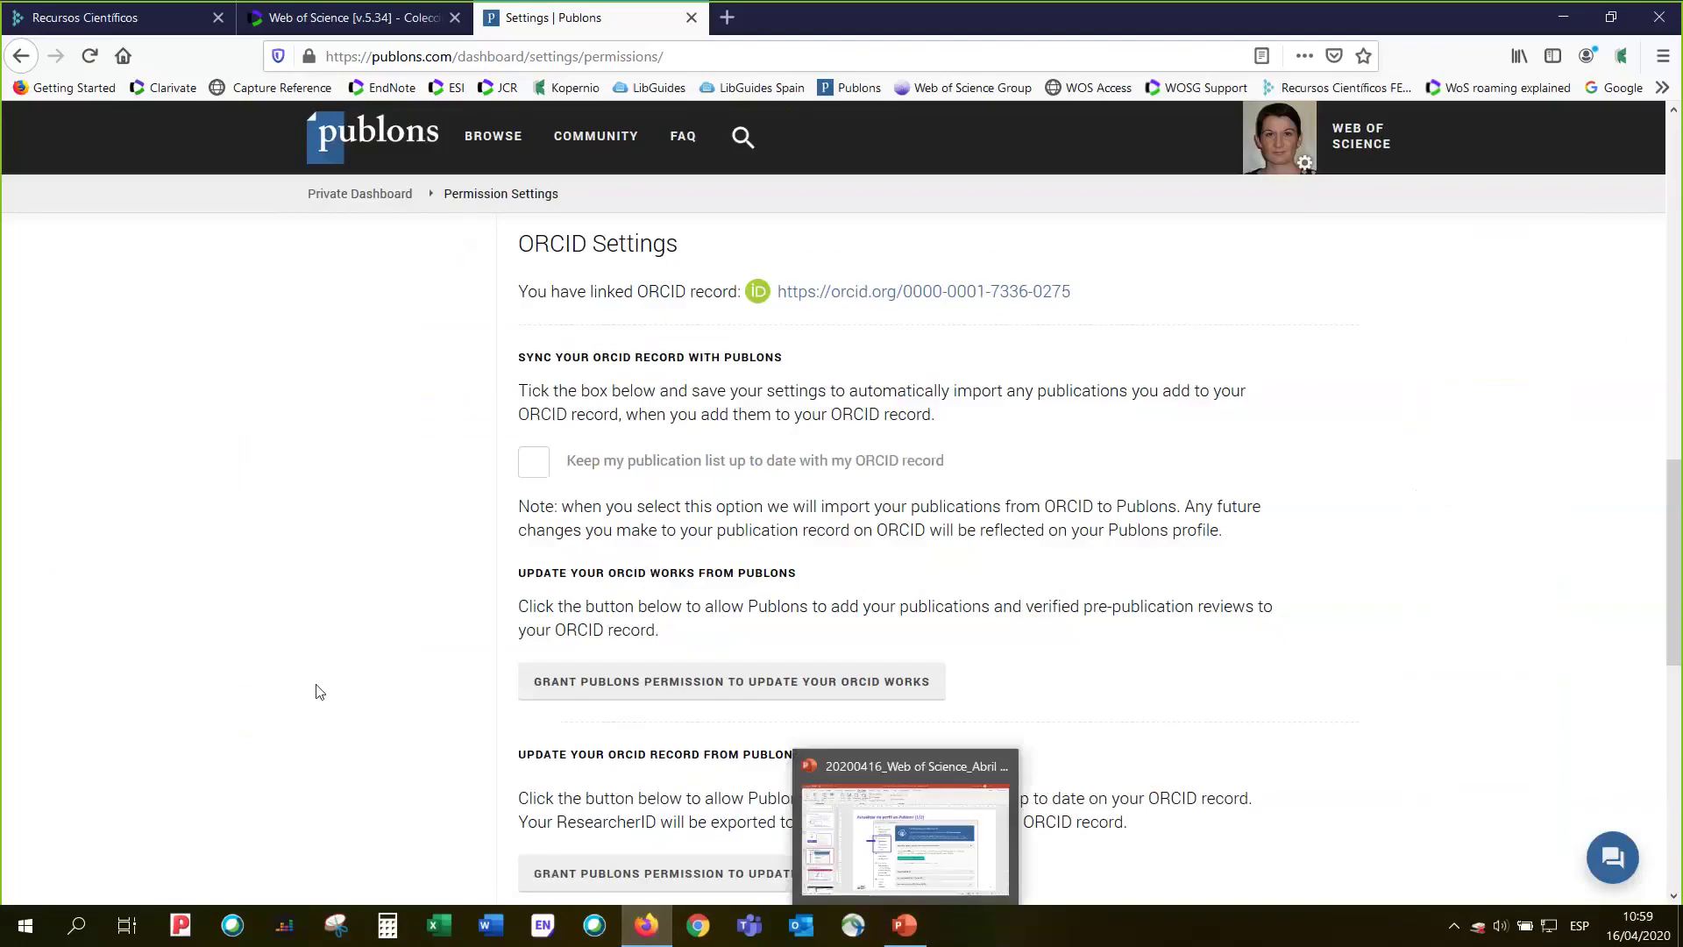
pyautogui.scroll(5, 320, 692)
pyautogui.scroll(5, 318, 692)
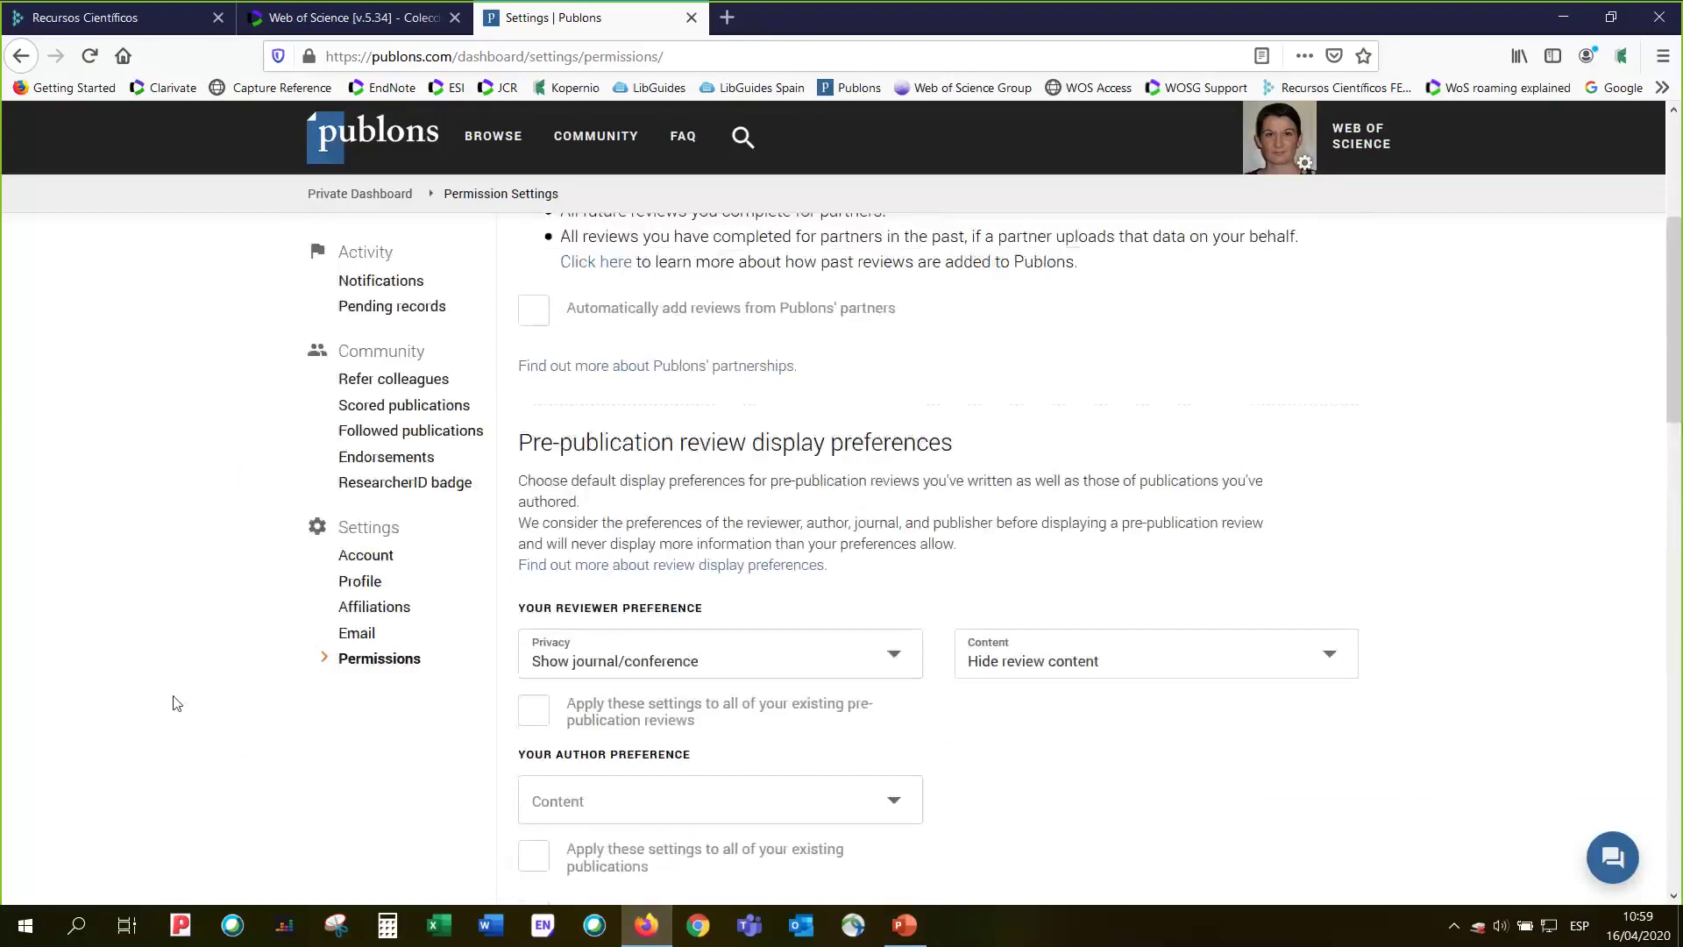
pyautogui.scroll(4, 175, 702)
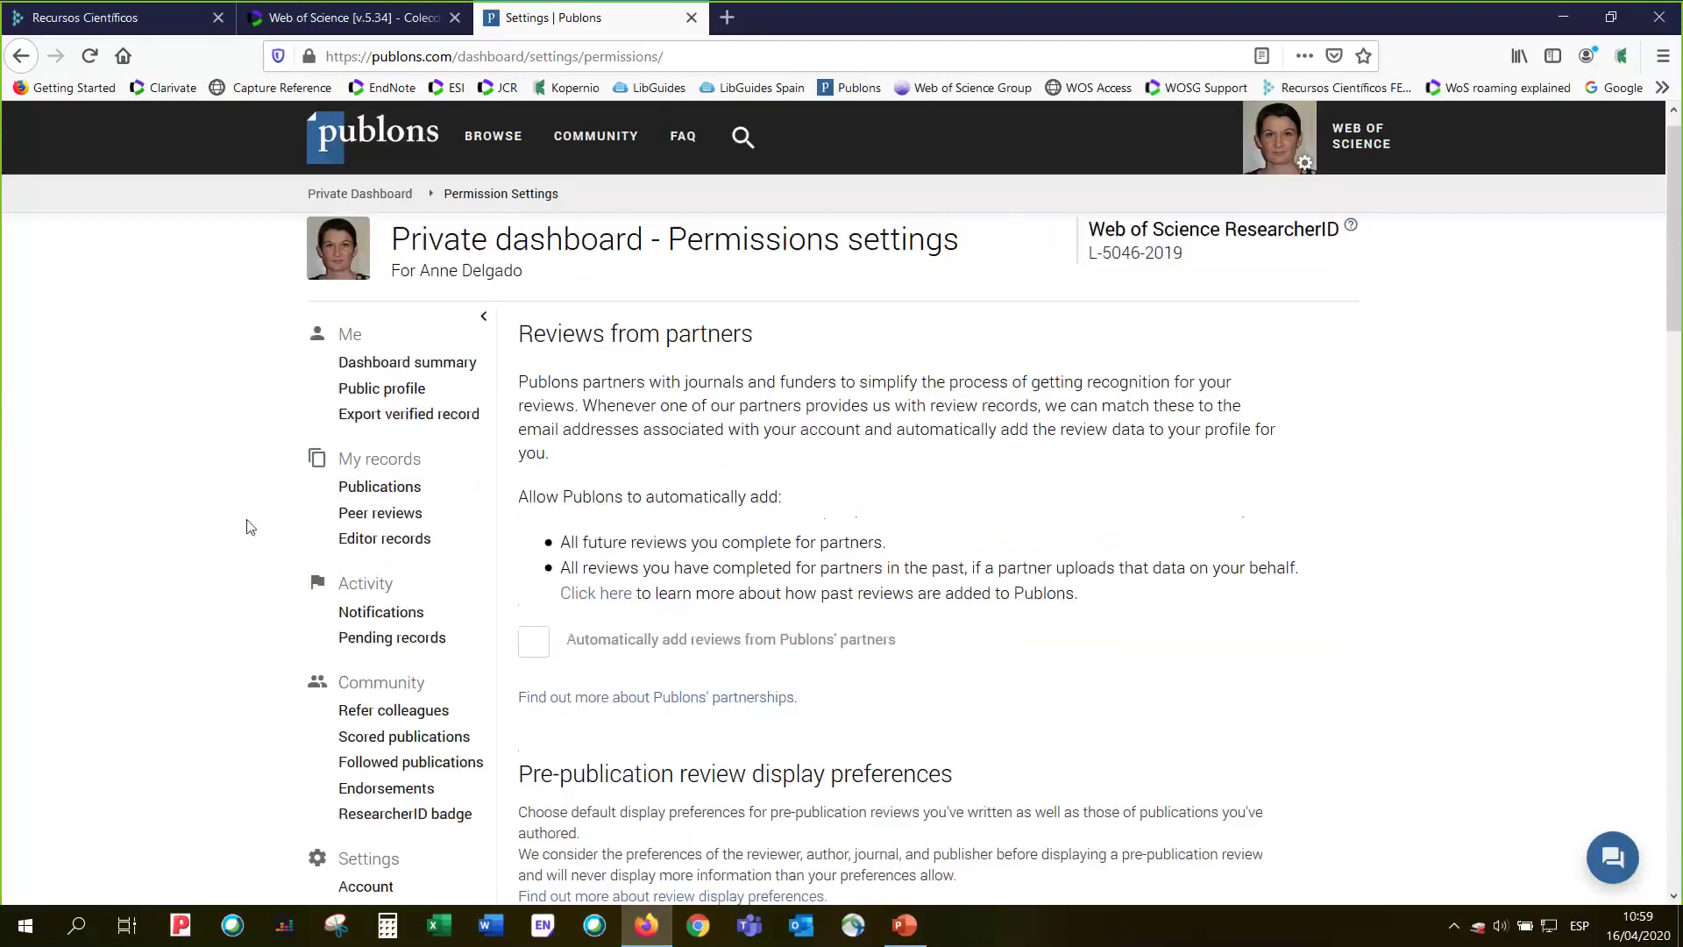
pyautogui.click(372, 491)
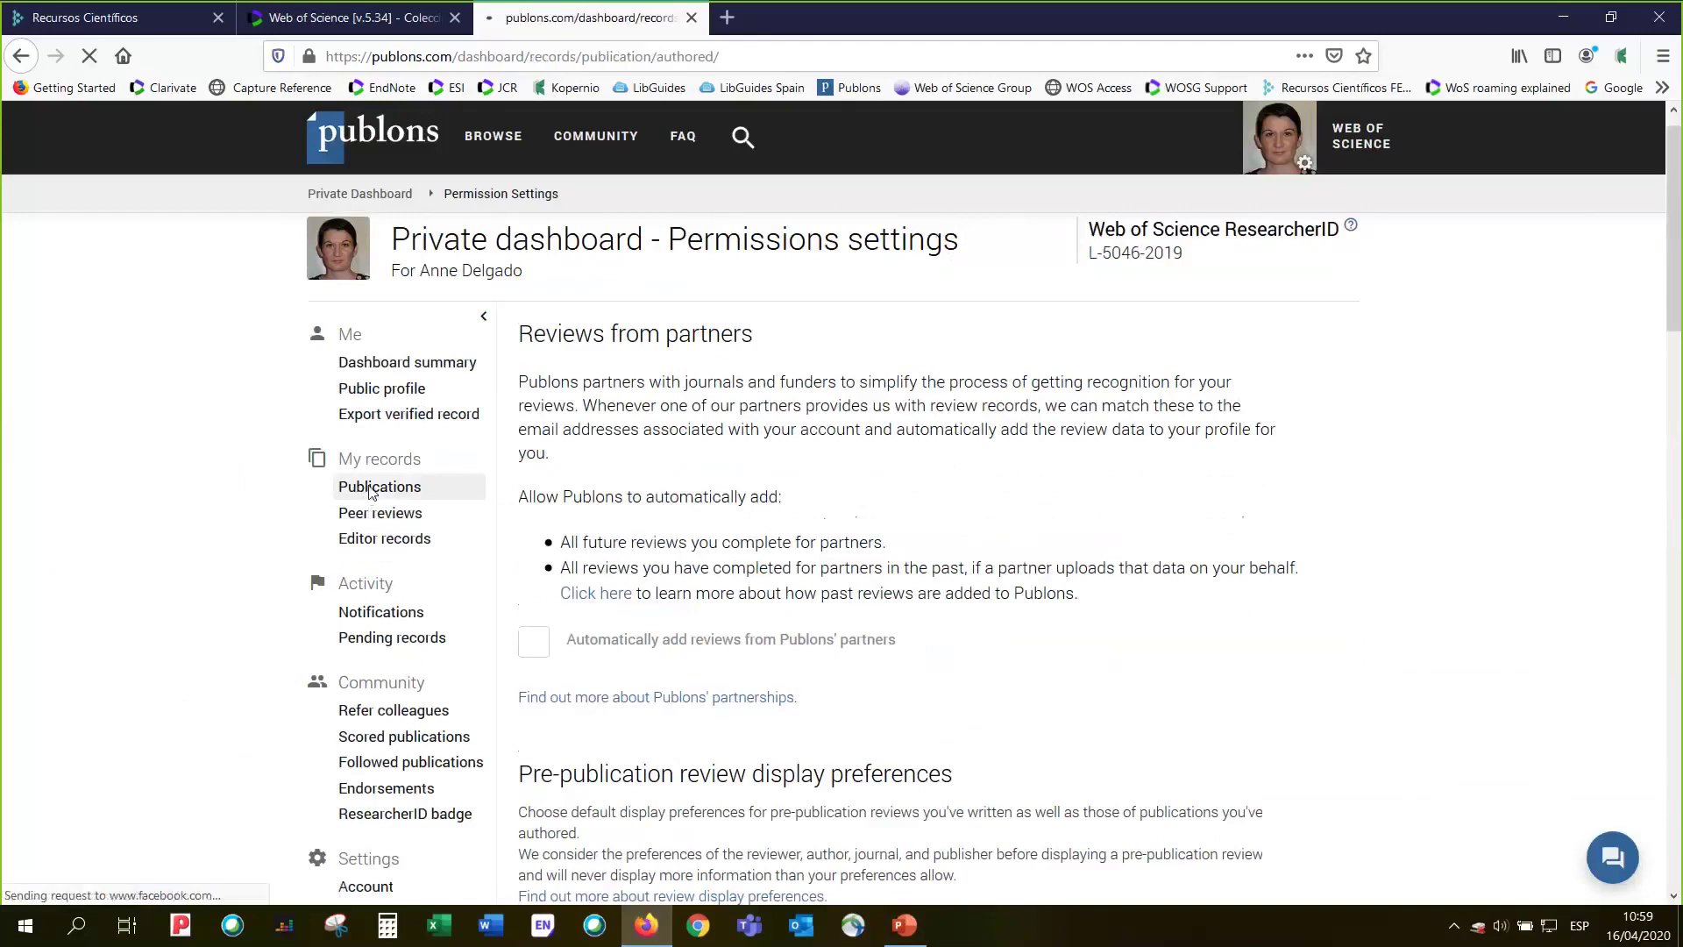
pyautogui.scroll(-3, 186, 517)
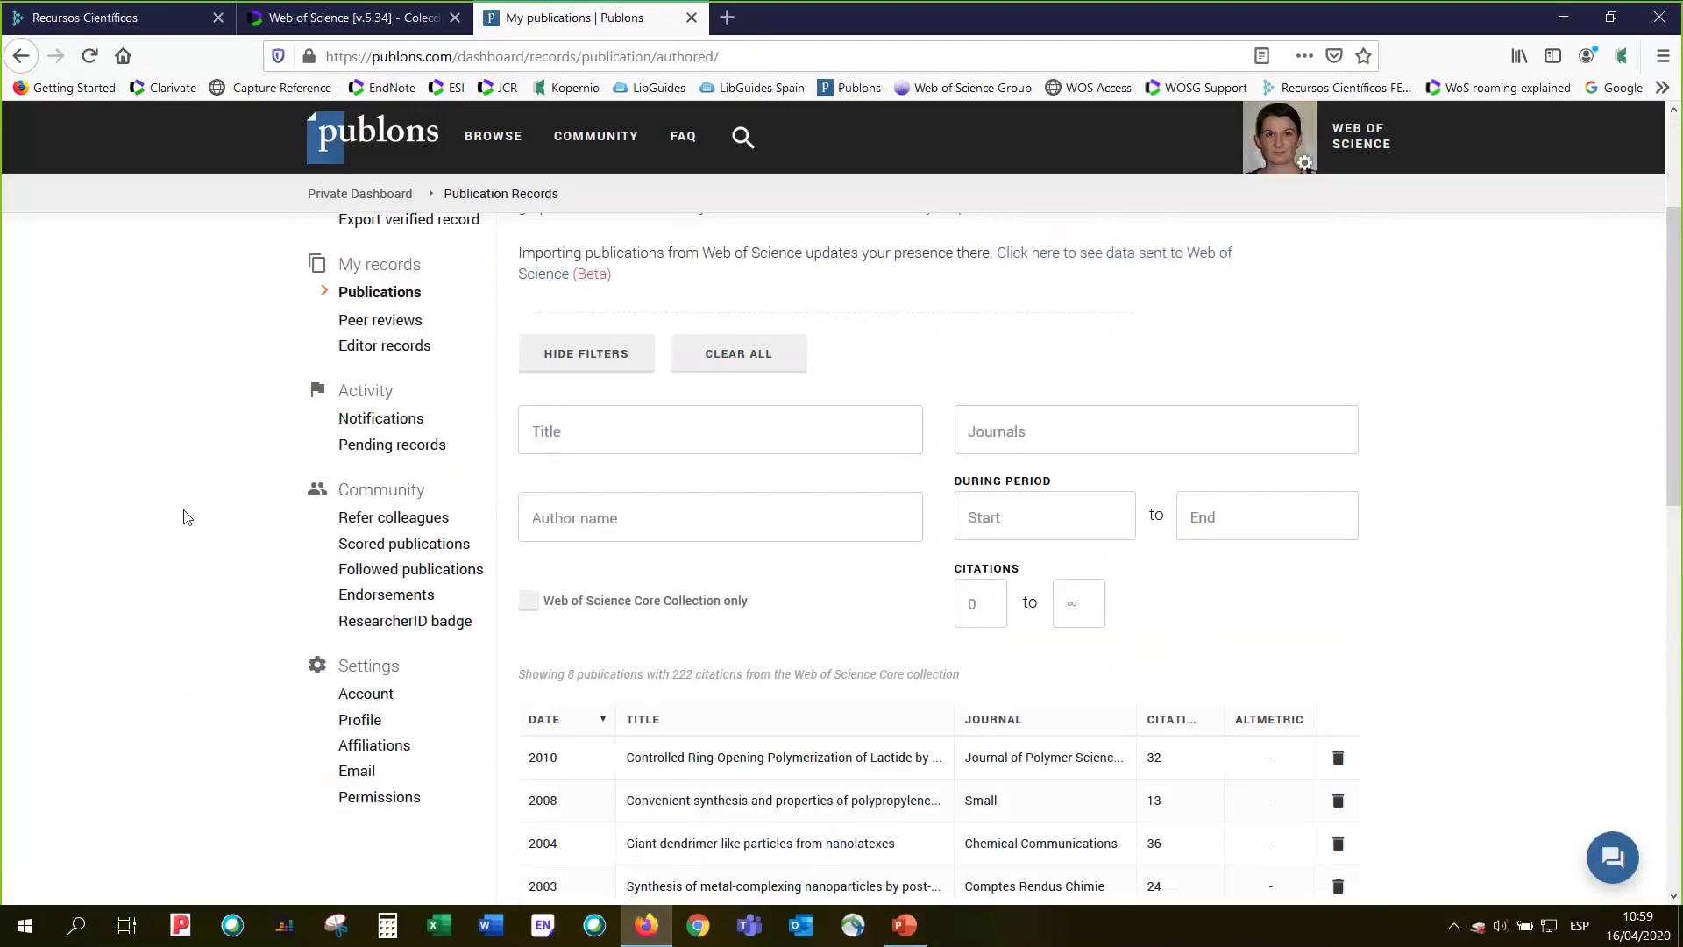
pyautogui.scroll(-3, 186, 517)
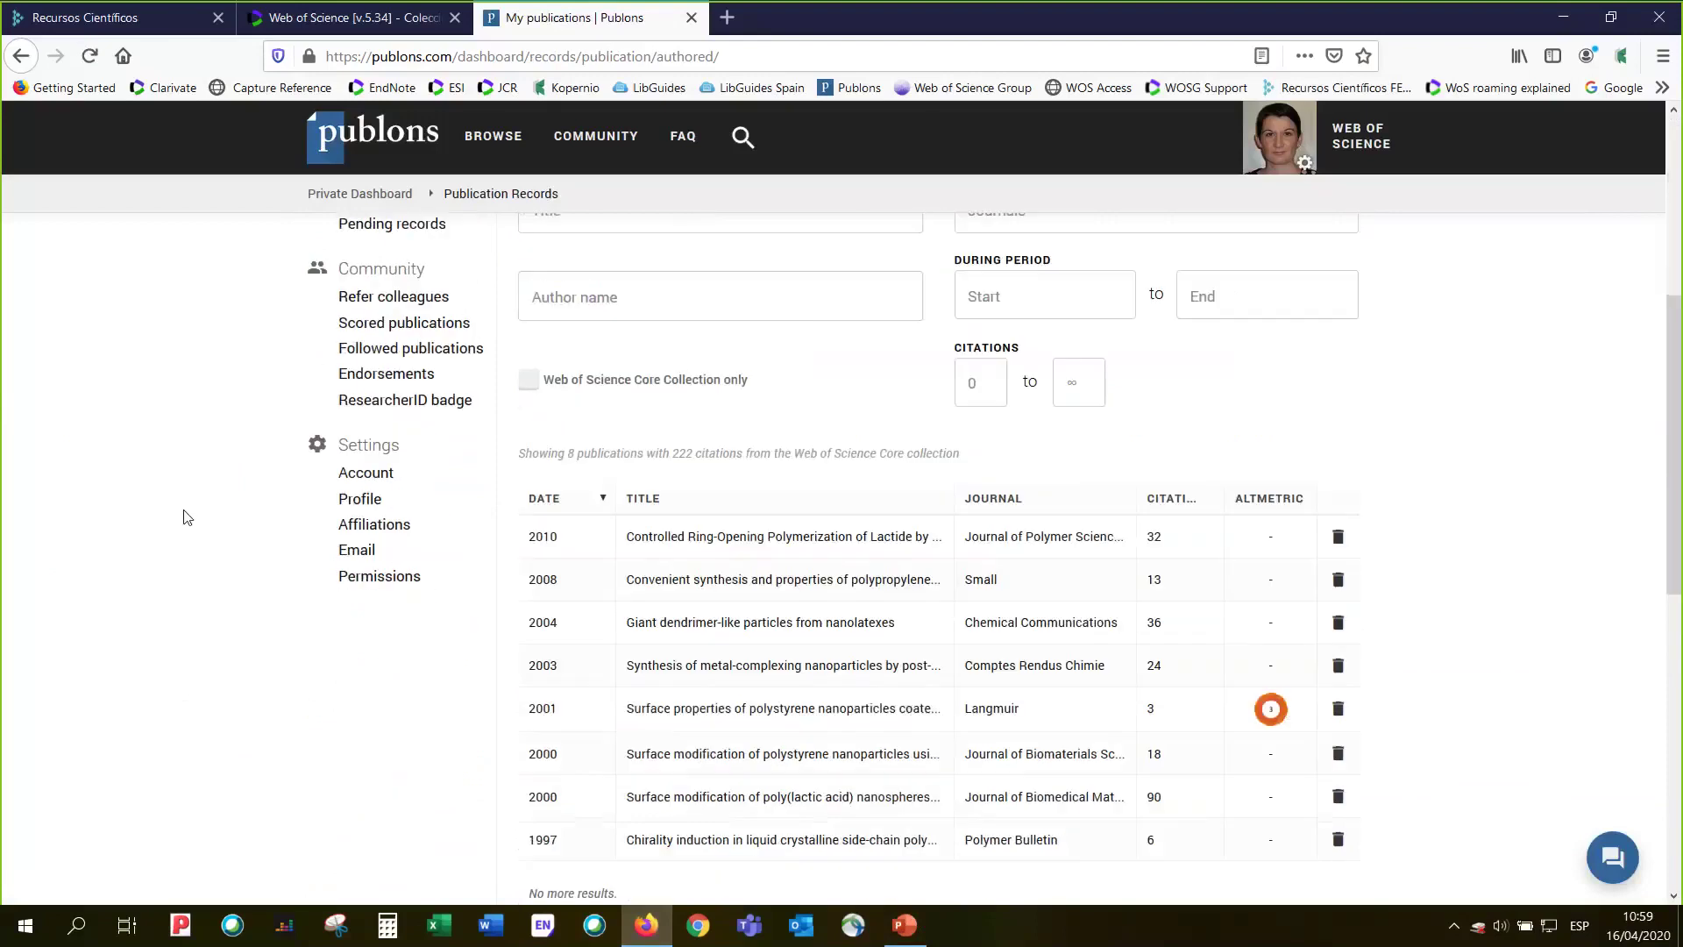
# - Return to the Web of Science record on hyperspectral image classification and display its export options
pyautogui.click(355, 26)
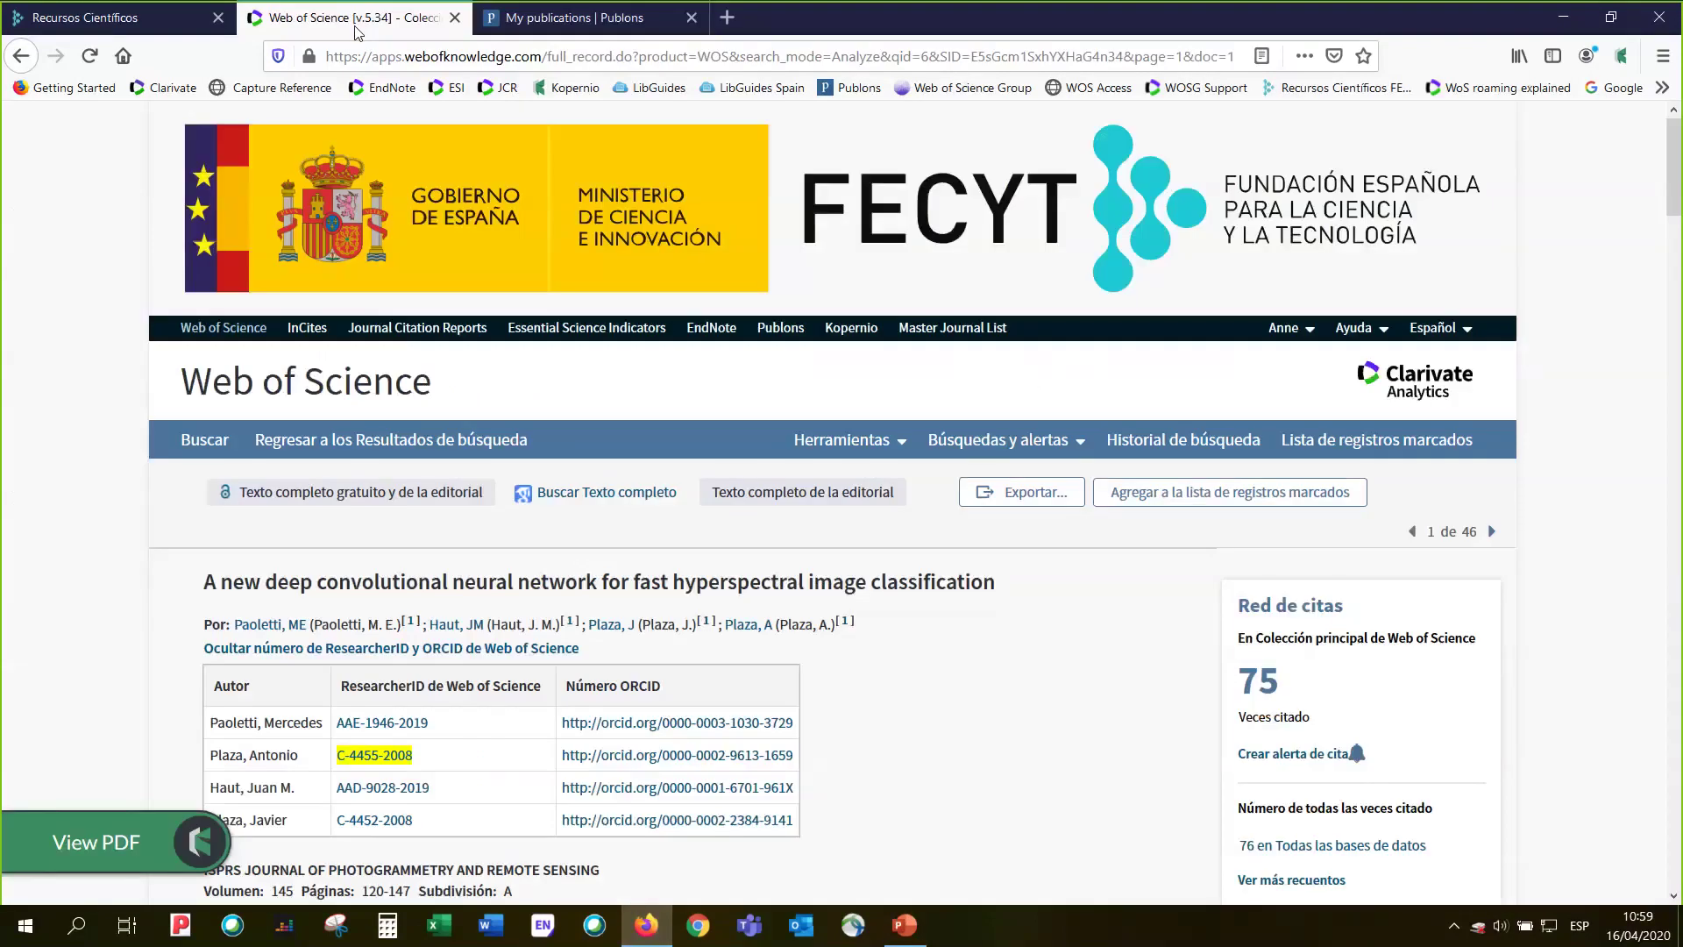
pyautogui.scroll(-3, 900, 762)
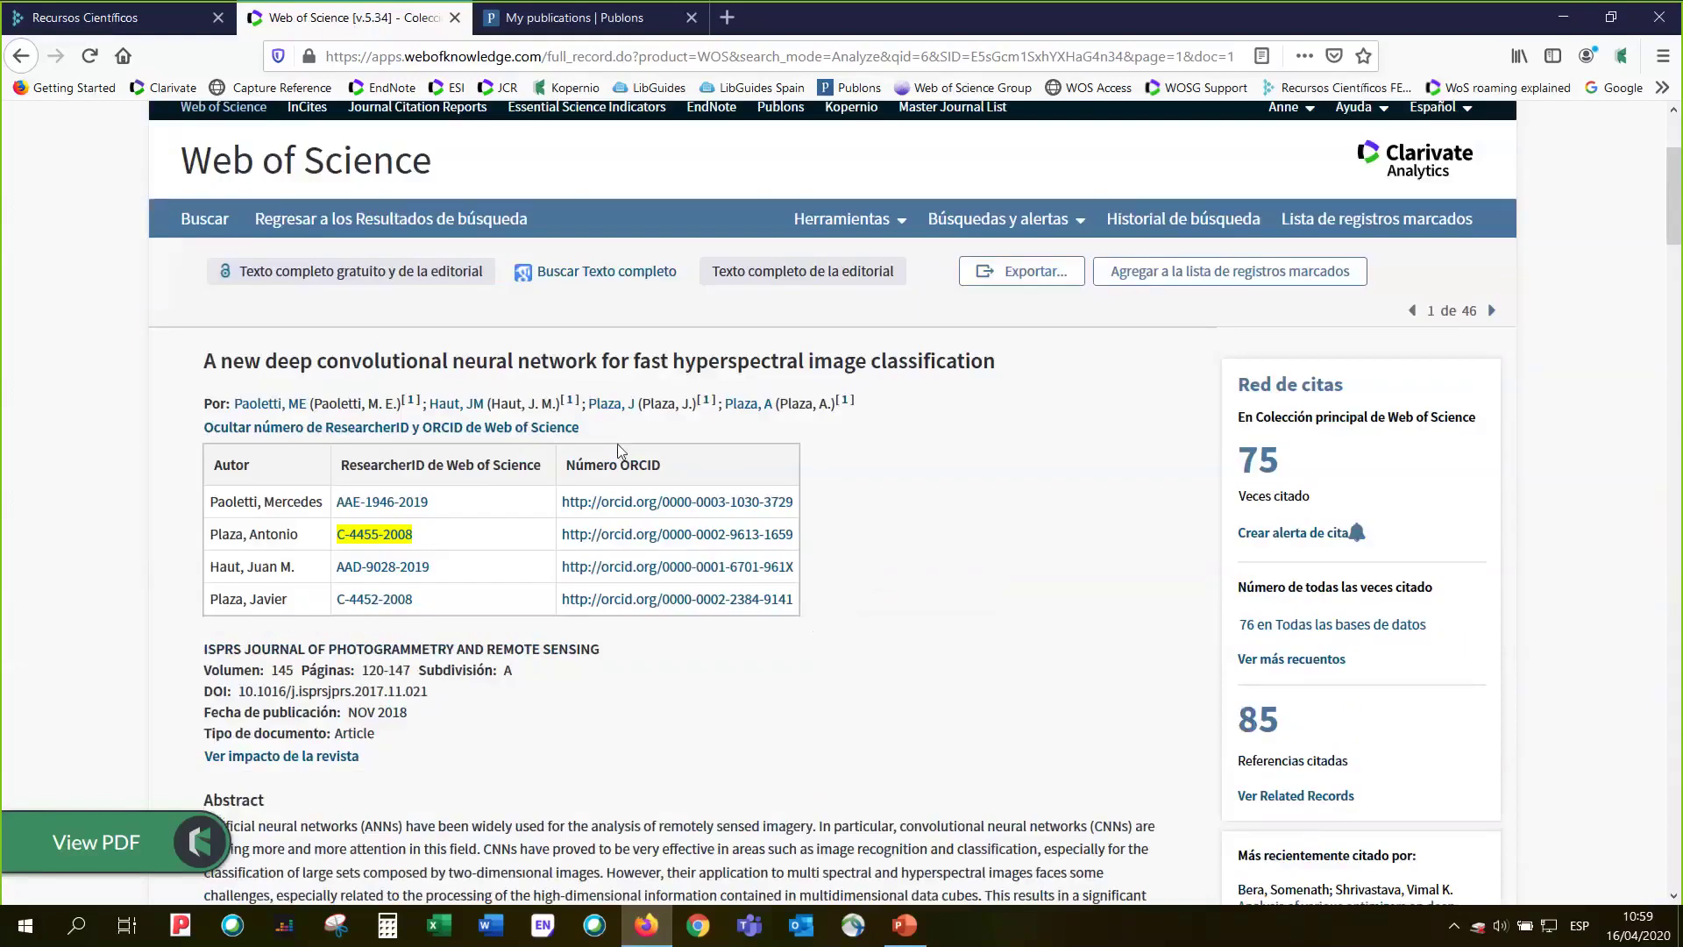
pyautogui.click(1020, 274)
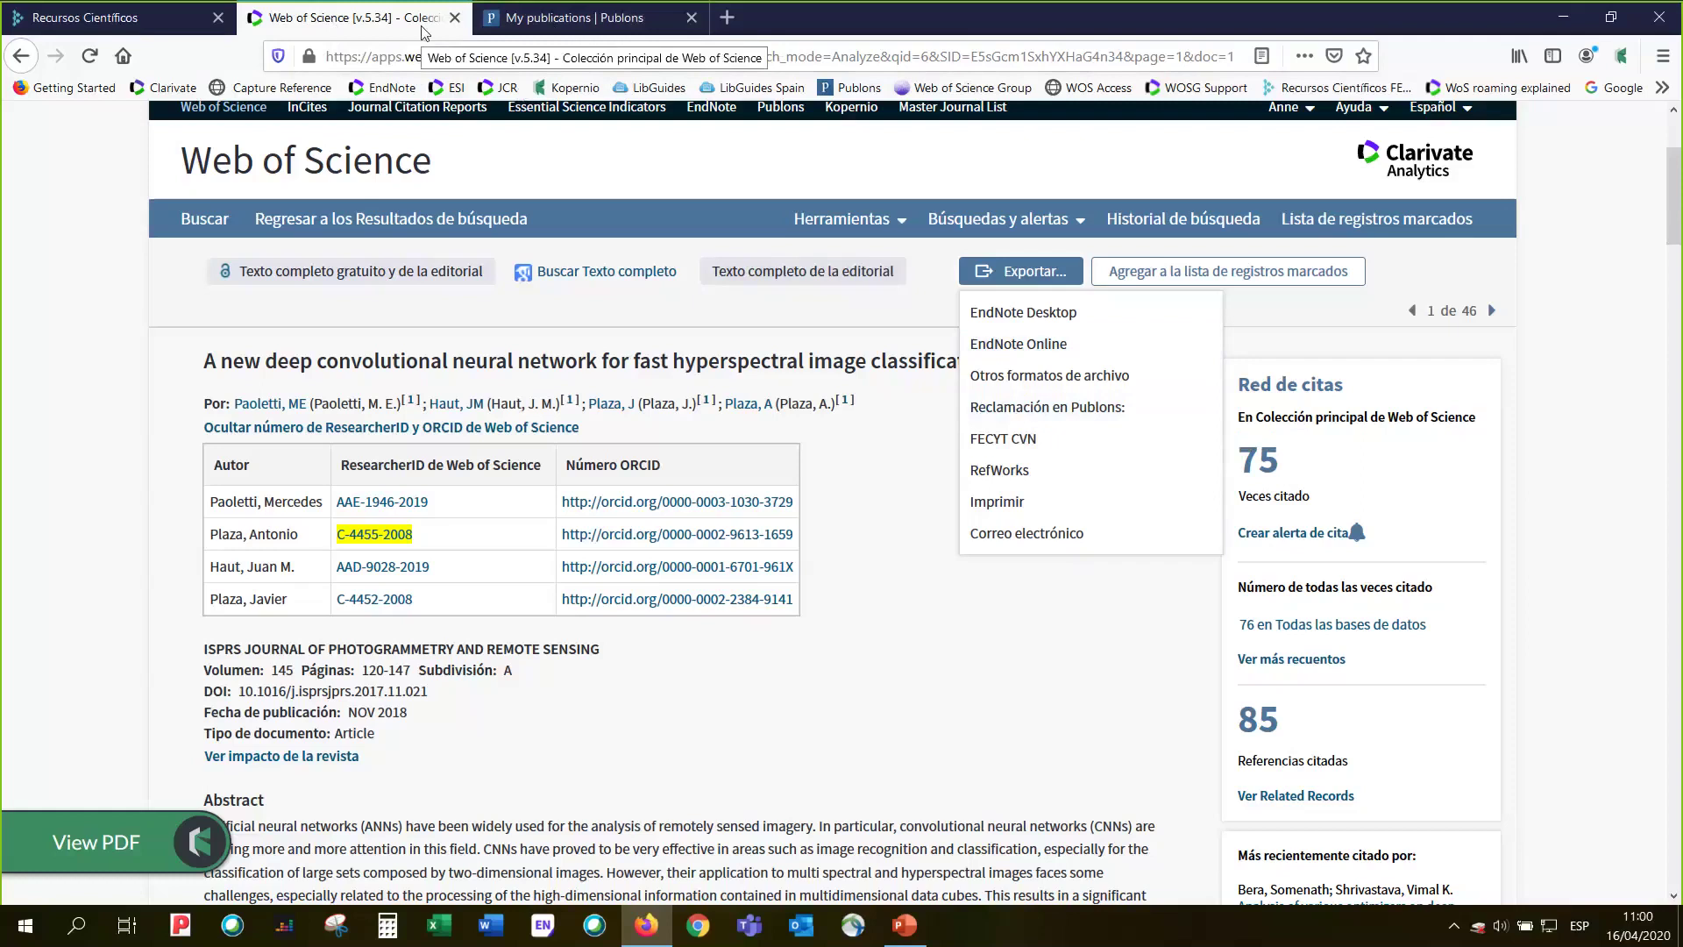
# - Switch to PowerPoint, go to slide 31 about claiming publications from Web of Science, and start the slide show there
pyautogui.click(912, 936)
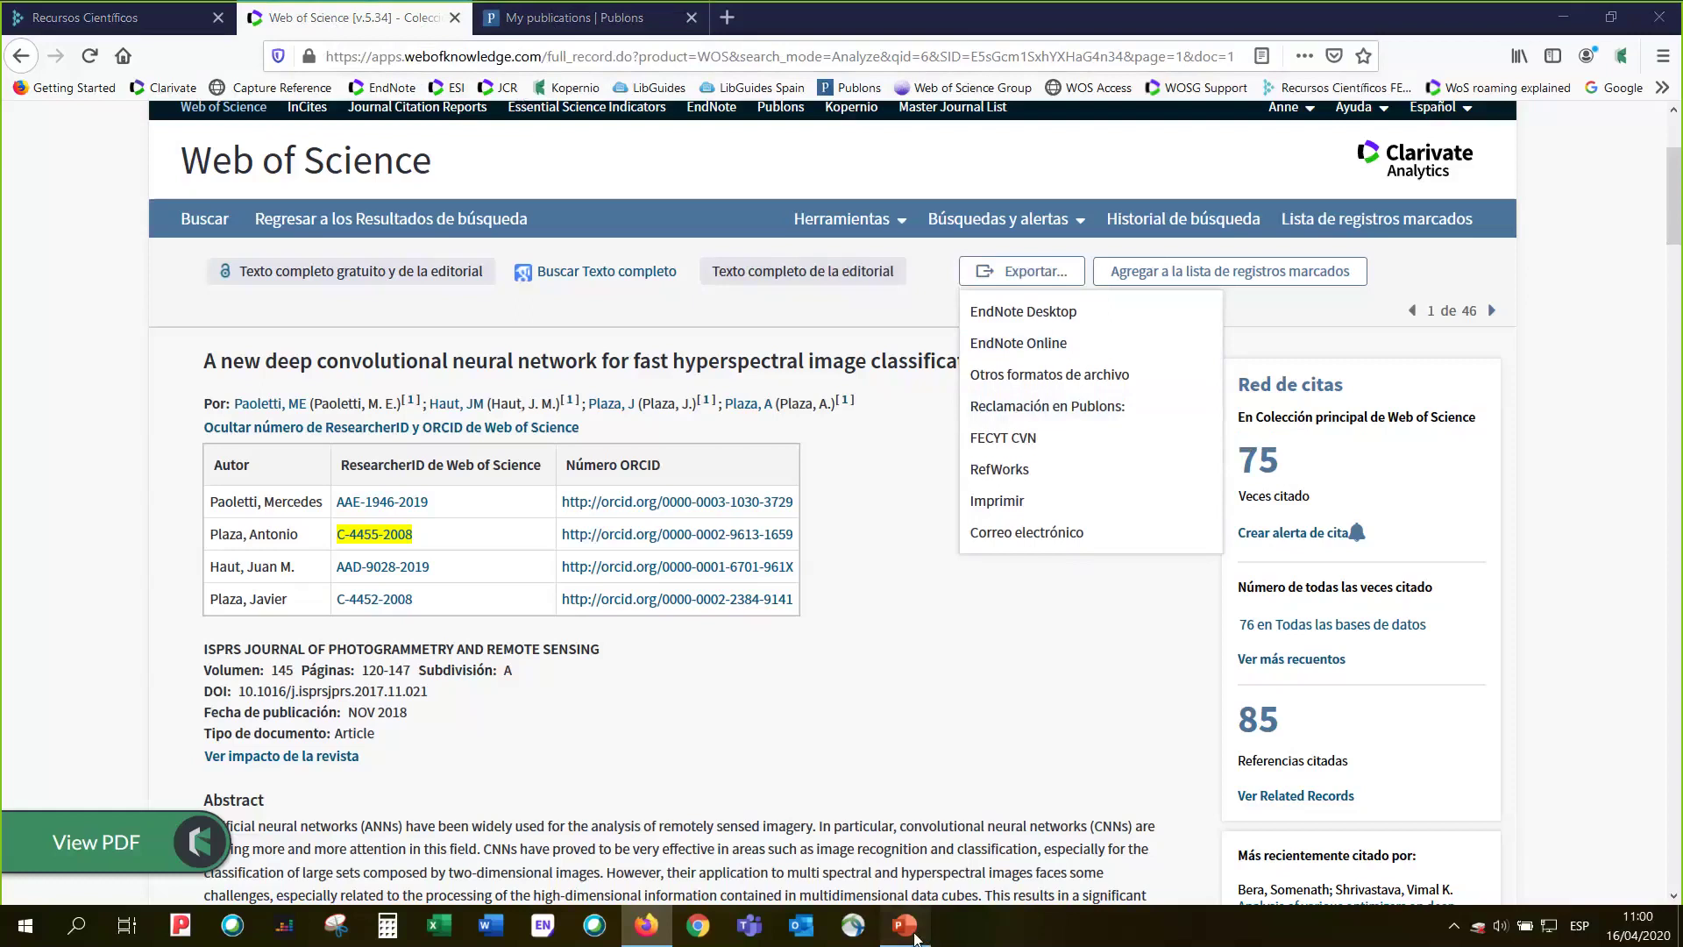
pyautogui.press('Down')
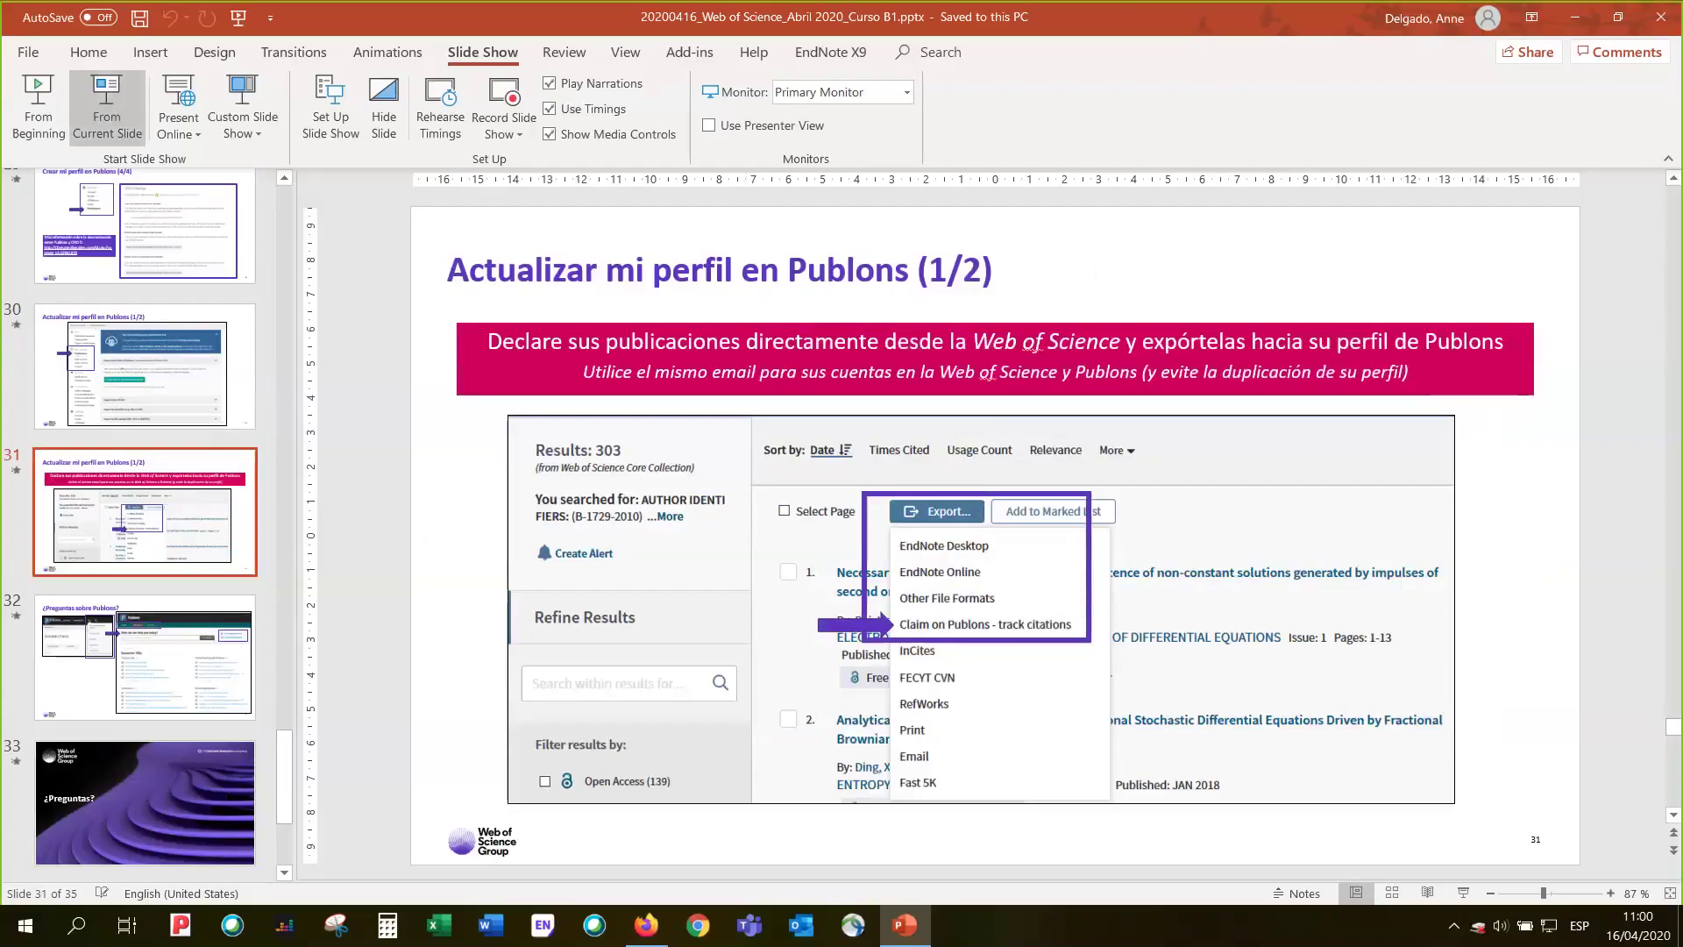
pyautogui.click(106, 105)
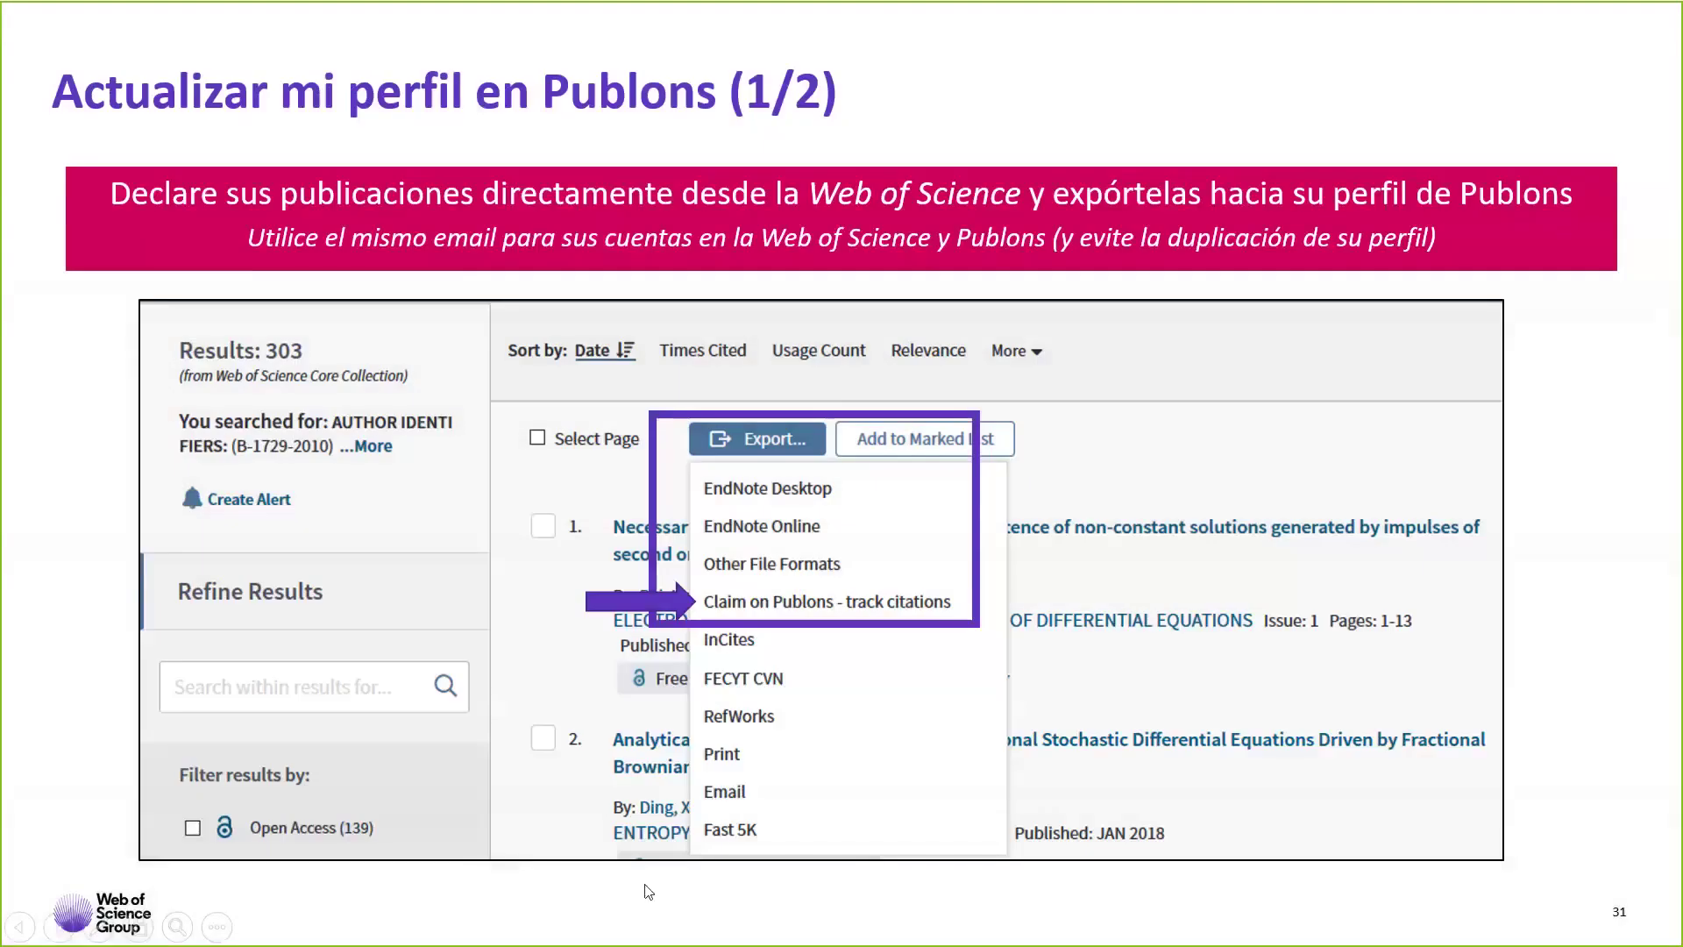